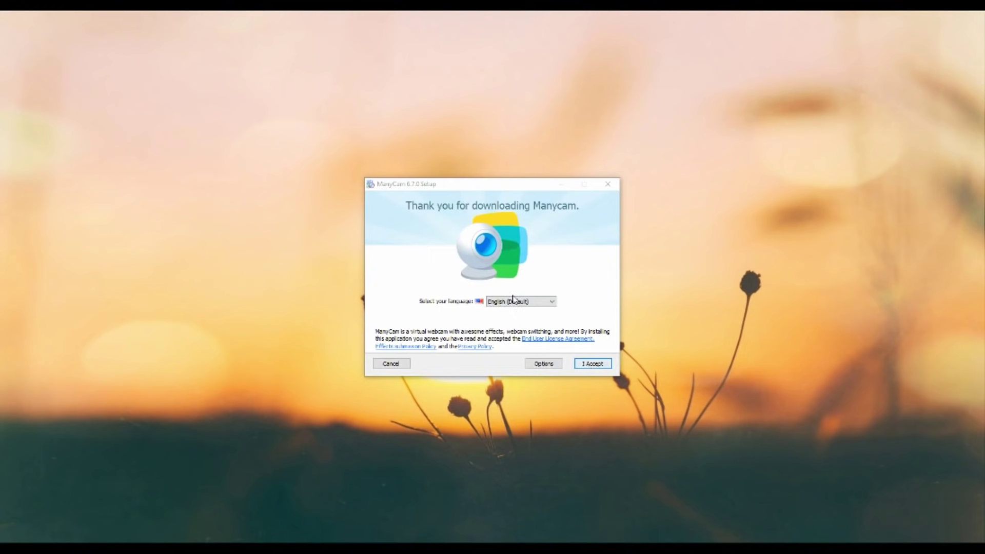
Install ManyCam 6.7.0 with the English (Default) language, accept the license terms and finish the setup so the program launches
{"action": "left_click", "coordinate": [512, 299]}
{"action": "left_click", "coordinate": [513, 309]}
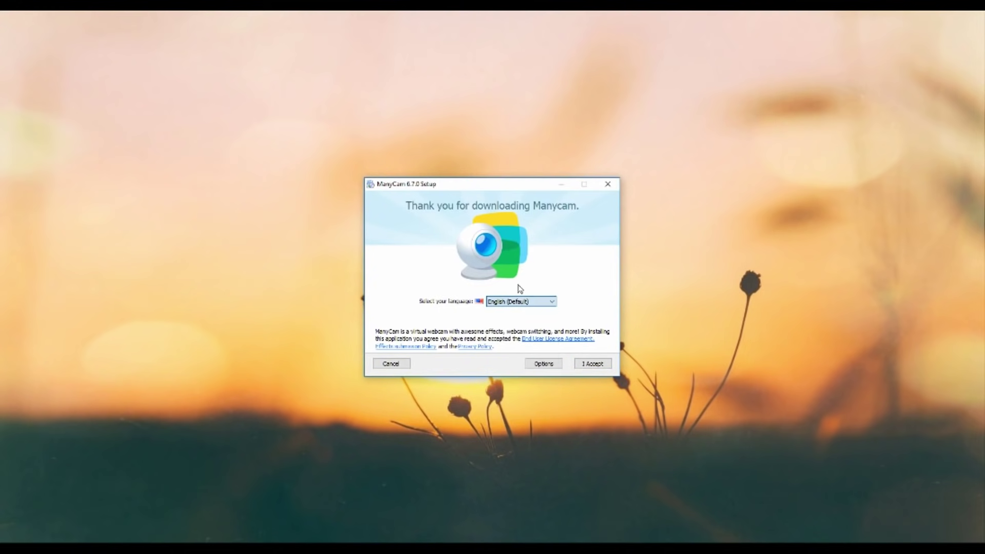
{"action": "left_click", "coordinate": [596, 366]}
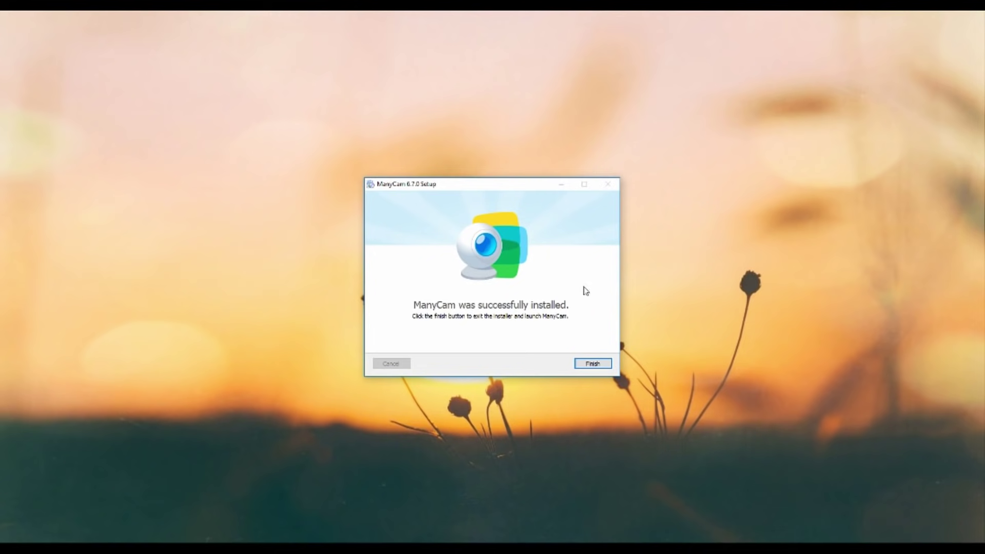
{"action": "left_click", "coordinate": [595, 364]}
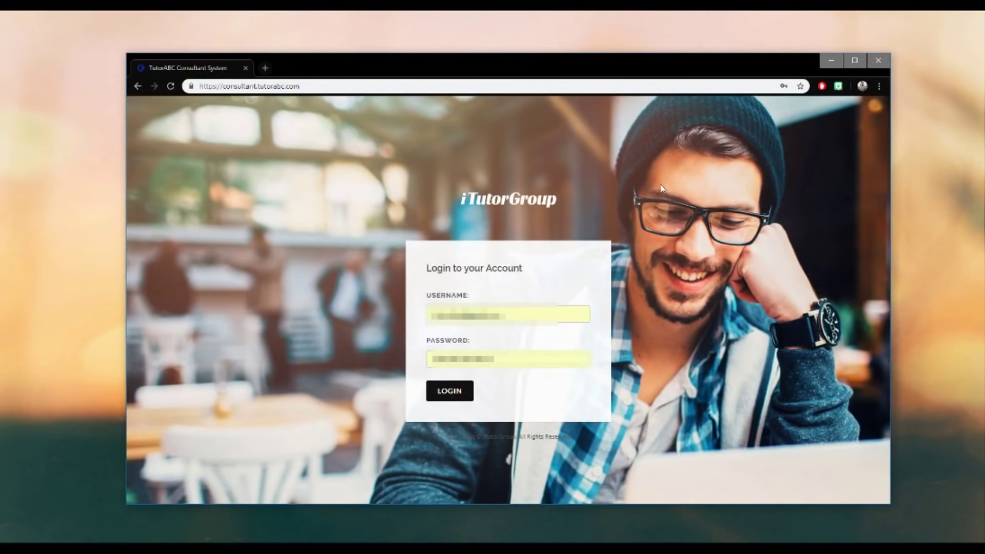
Log in to the iTutorGroup consultant site and open its ManyCam training page, answering the notice with "Thank you, I already have it"
{"action": "left_click", "coordinate": [468, 391]}
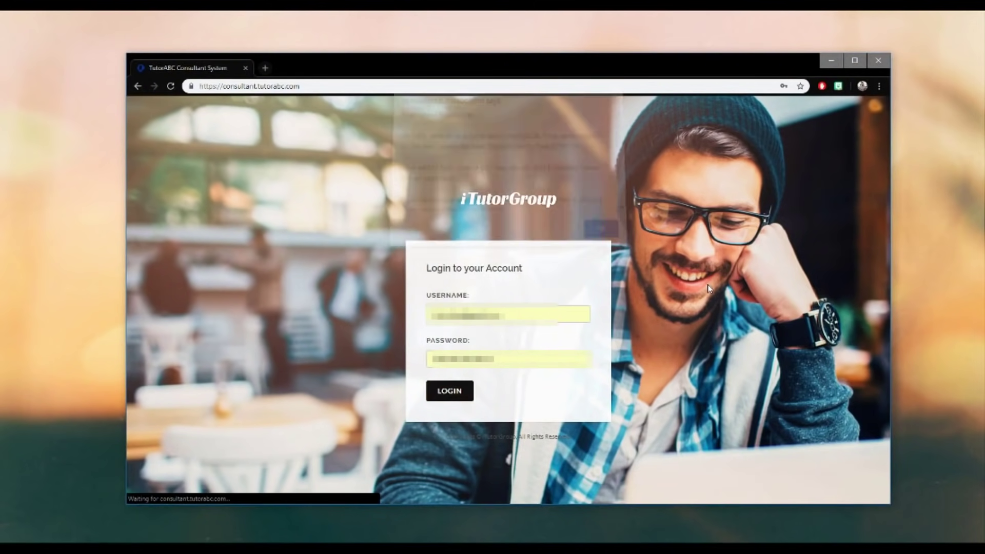
{"action": "key", "text": "Return"}
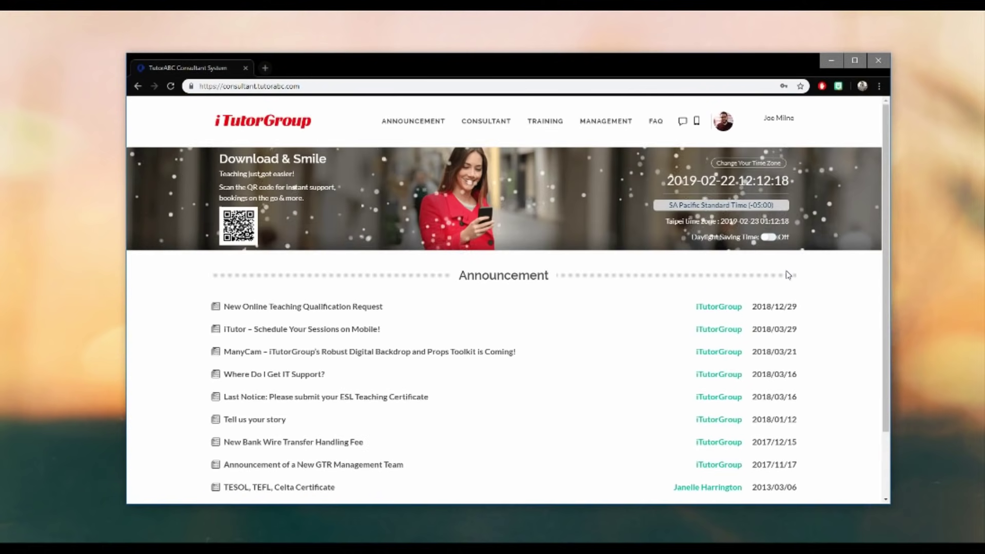
{"action": "mouse_move", "coordinate": [535, 132]}
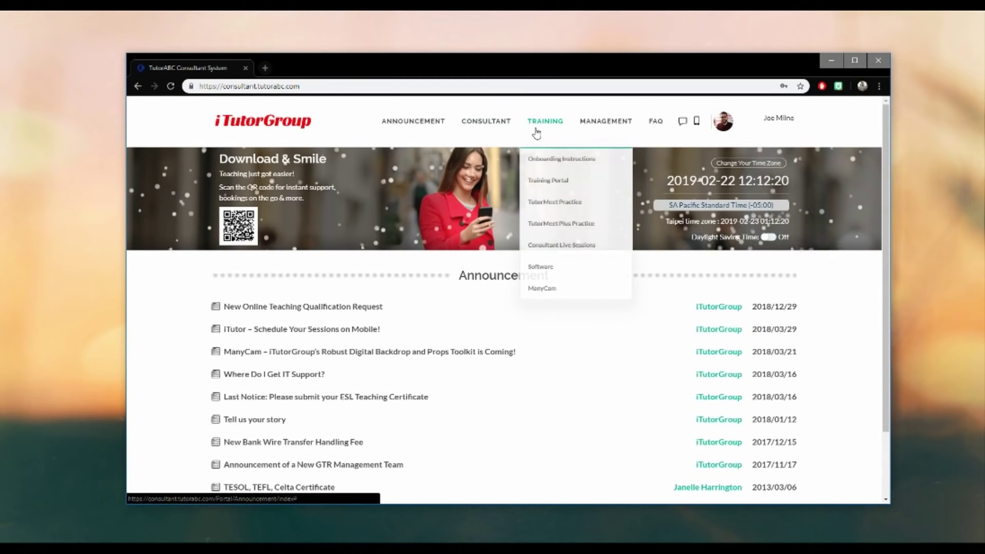
{"action": "left_click", "coordinate": [592, 290]}
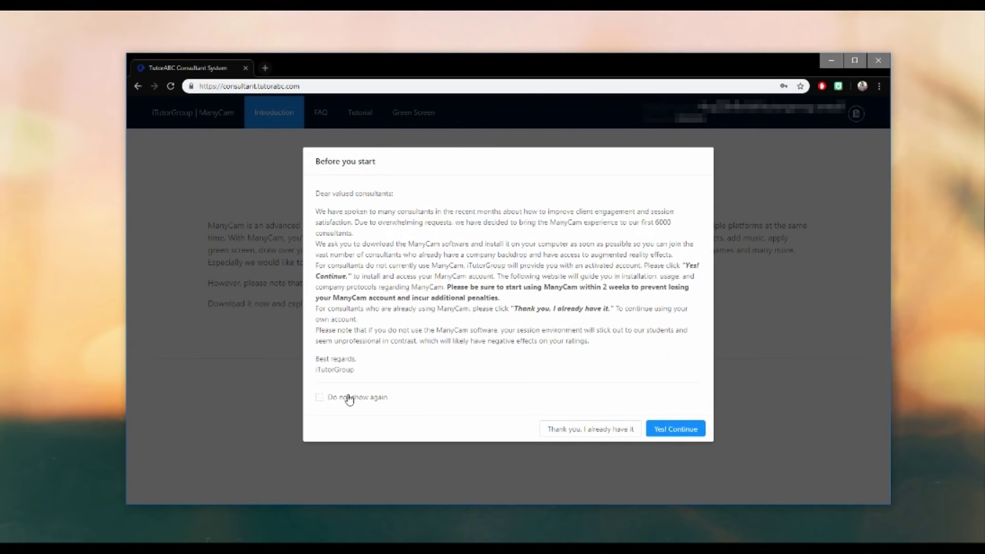
{"action": "left_click", "coordinate": [592, 432]}
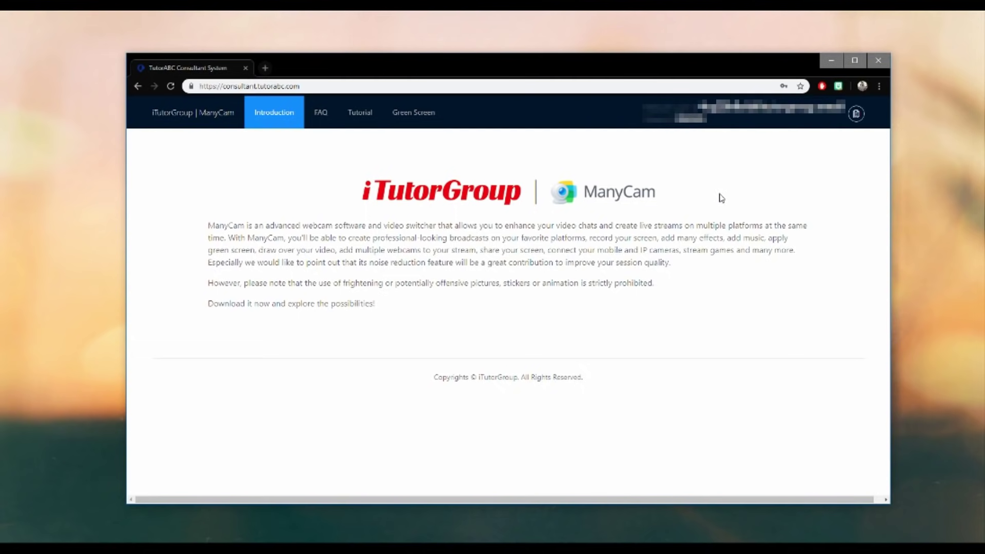
Copy the account e-mail from the web page, switch to ManyCam and log in with that e-mail and the account password
{"action": "left_click", "coordinate": [856, 115]}
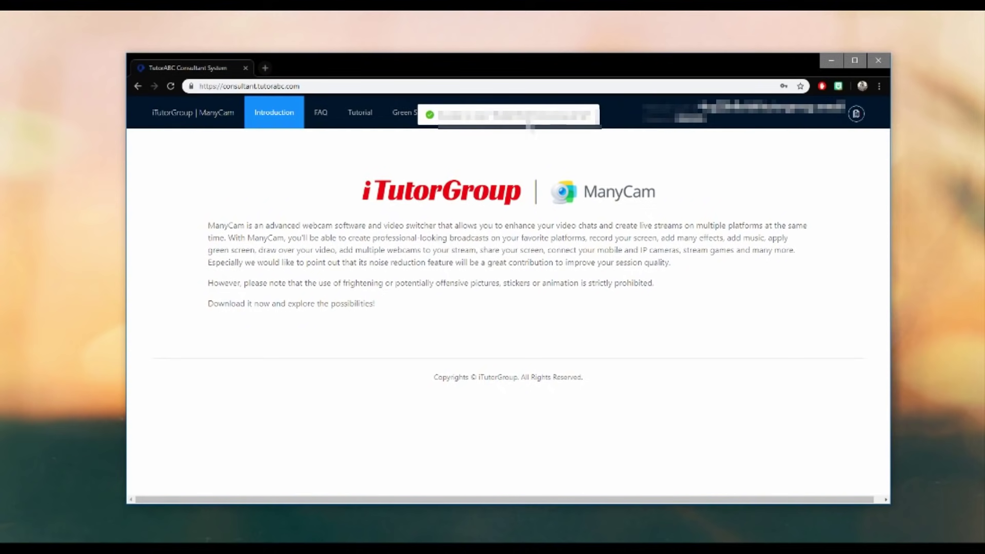
{"action": "left_click", "coordinate": [328, 542]}
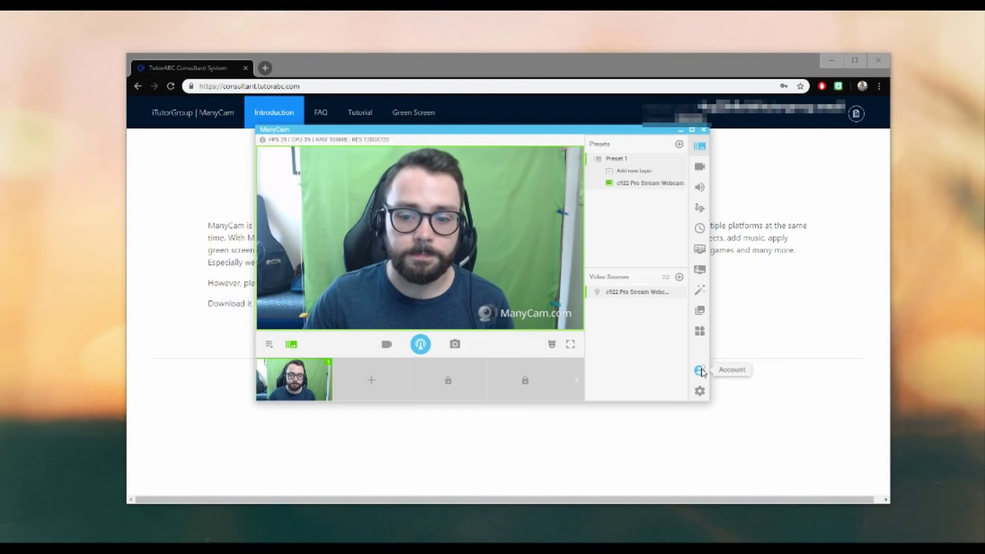
{"action": "left_click", "coordinate": [701, 370]}
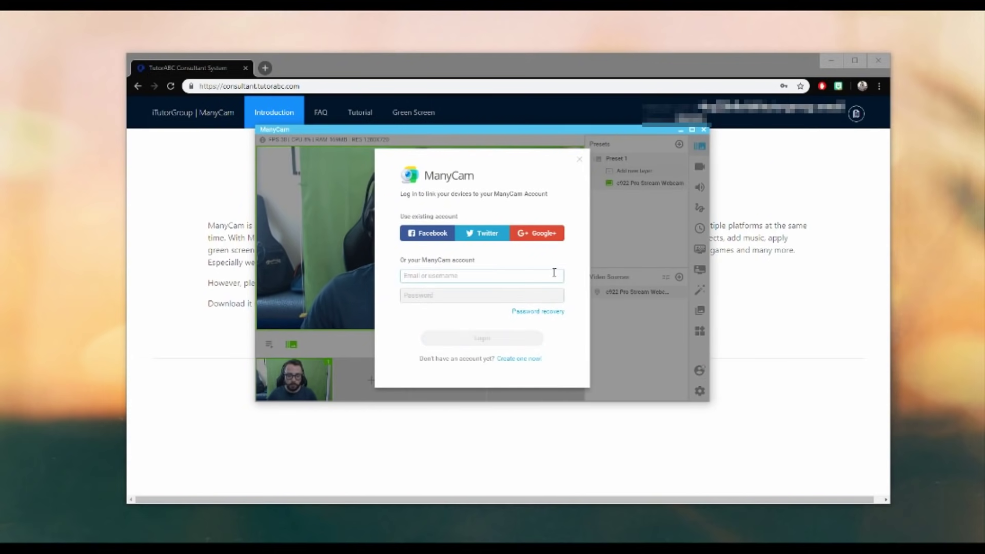
{"action": "key", "text": "ctrl+v"}
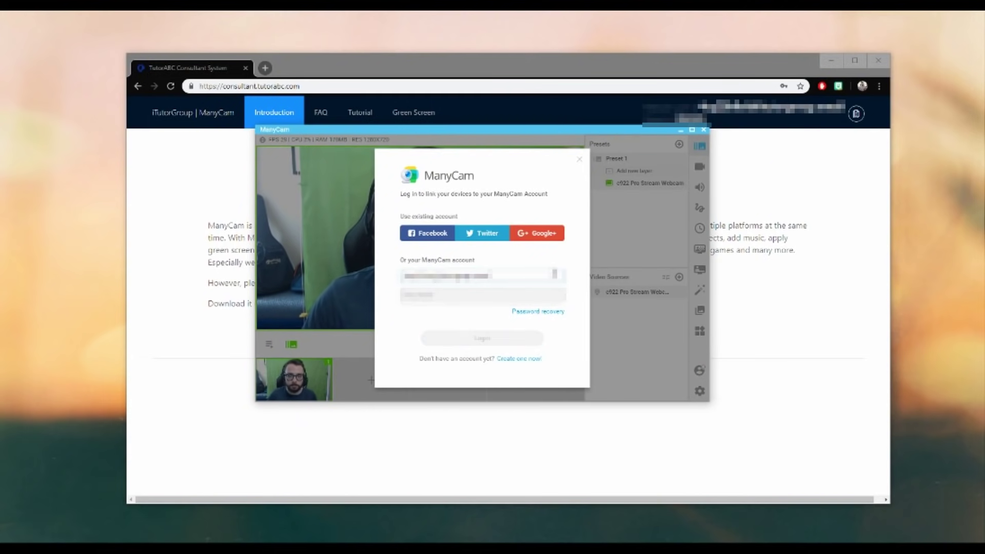
{"action": "left_click", "coordinate": [510, 300]}
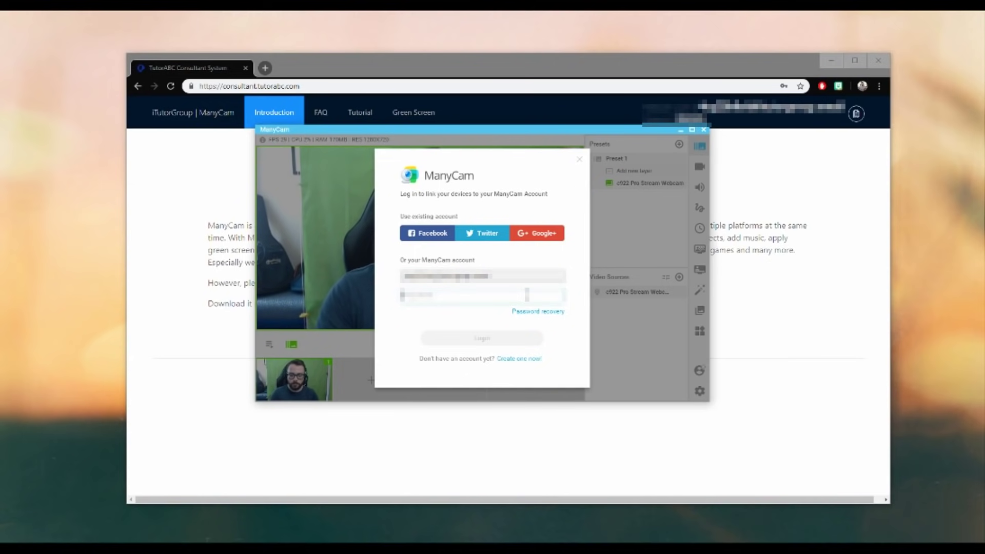
{"action": "type", "text": "****"}
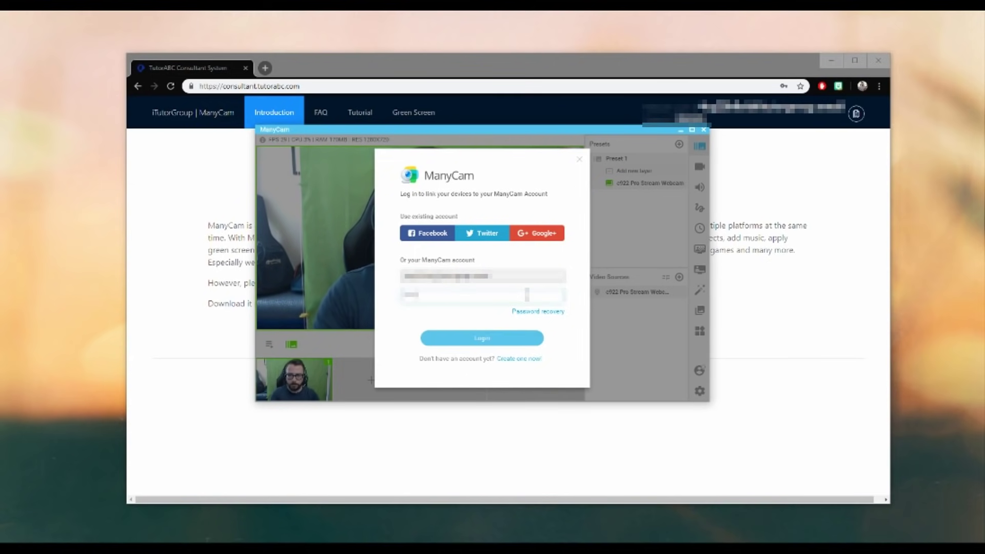
{"action": "left_click", "coordinate": [488, 341]}
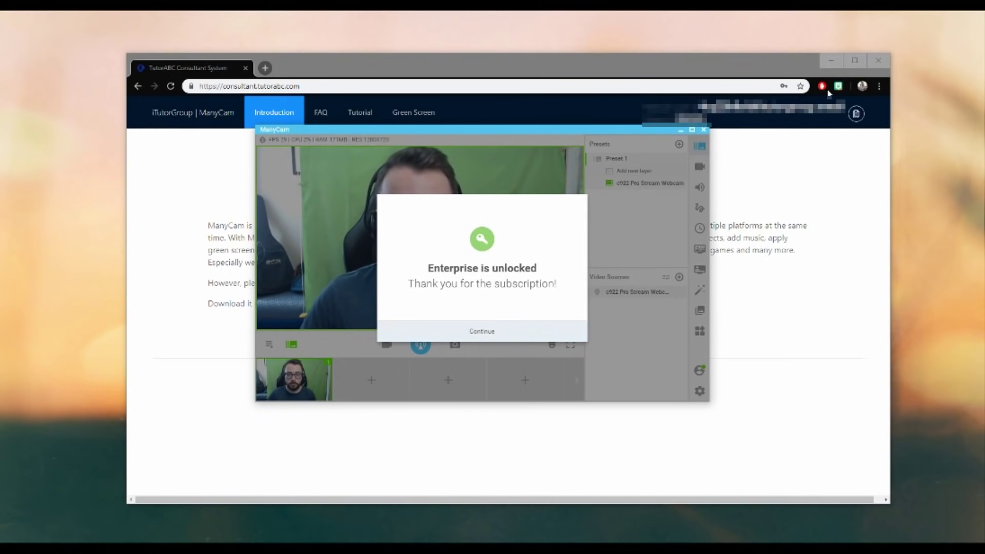
{"action": "left_click", "coordinate": [831, 61]}
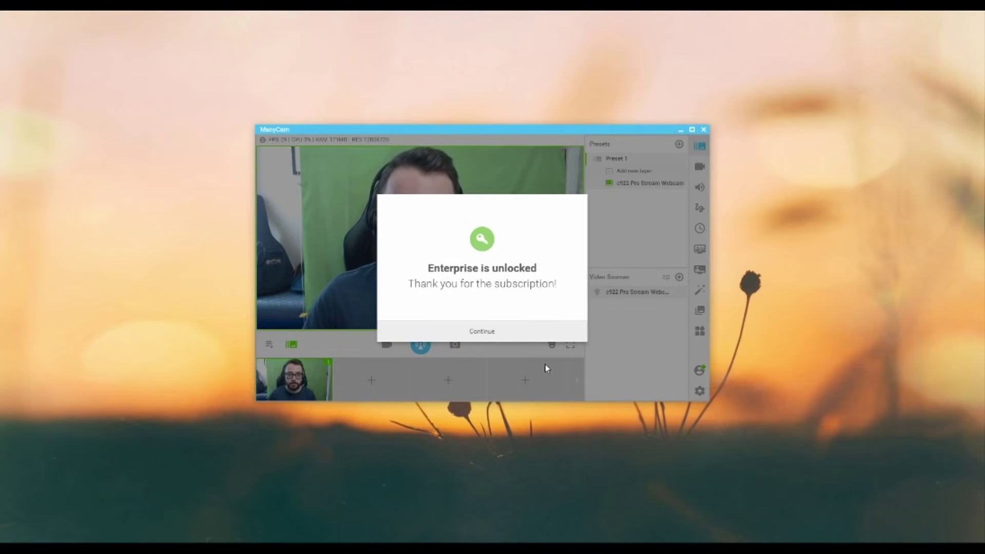
{"action": "left_click", "coordinate": [502, 337]}
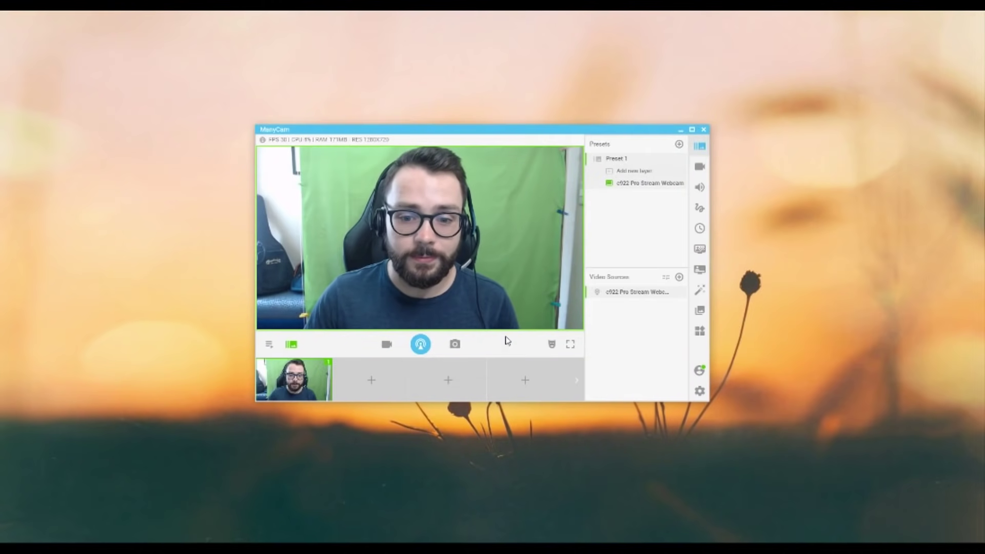
Examine the account and subscription settings, checking the activation of the shared Enterprise subscription
{"action": "left_click", "coordinate": [702, 373]}
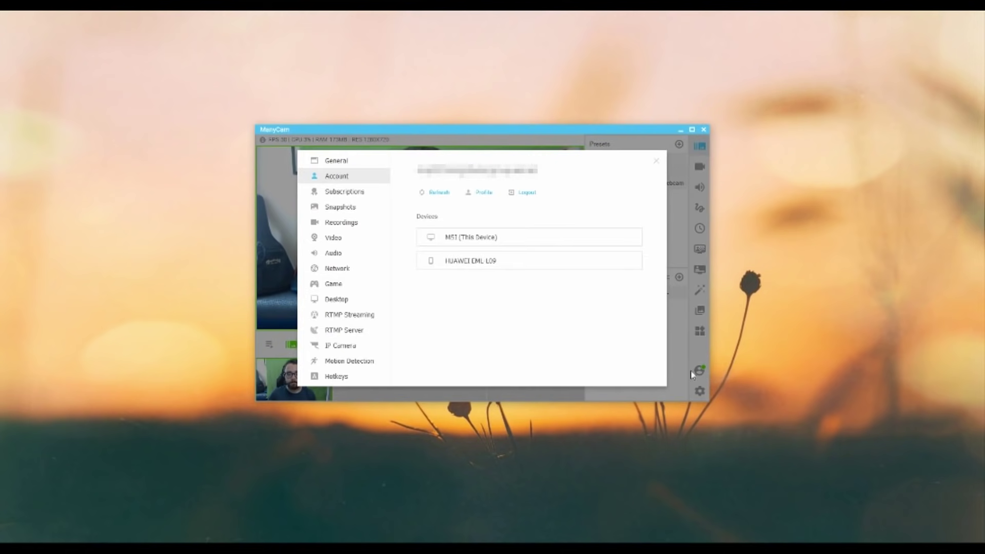
{"action": "left_click", "coordinate": [368, 198]}
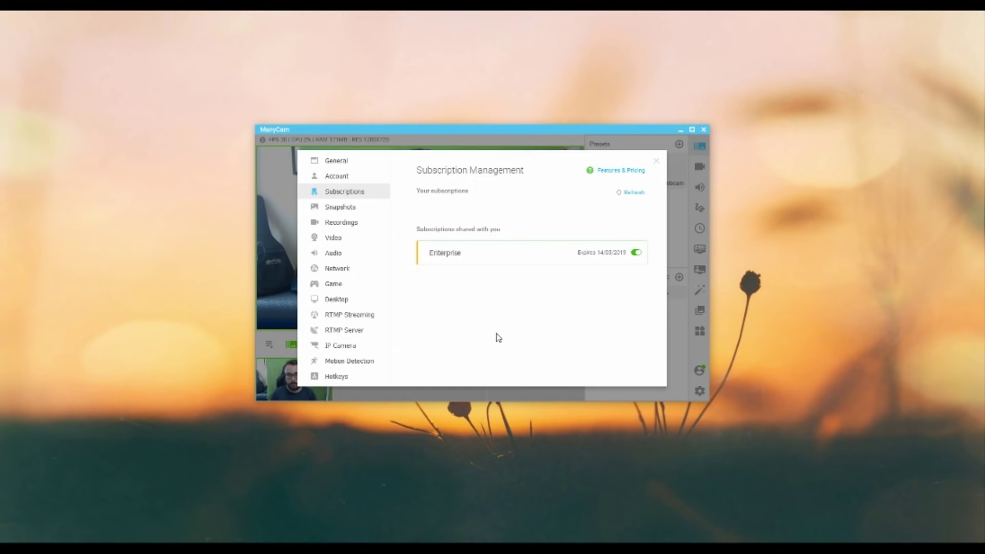
{"action": "left_click", "coordinate": [657, 164]}
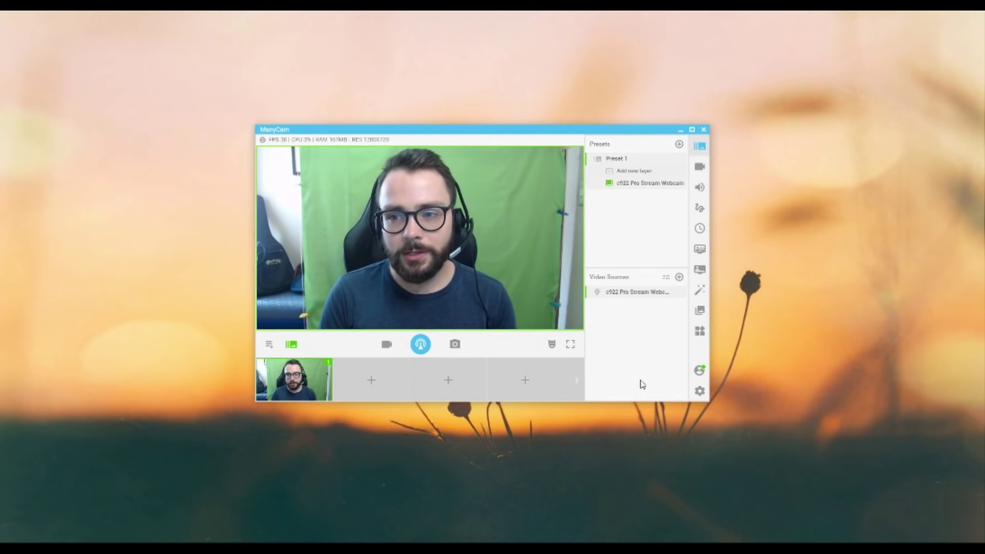
{"action": "left_click", "coordinate": [700, 370]}
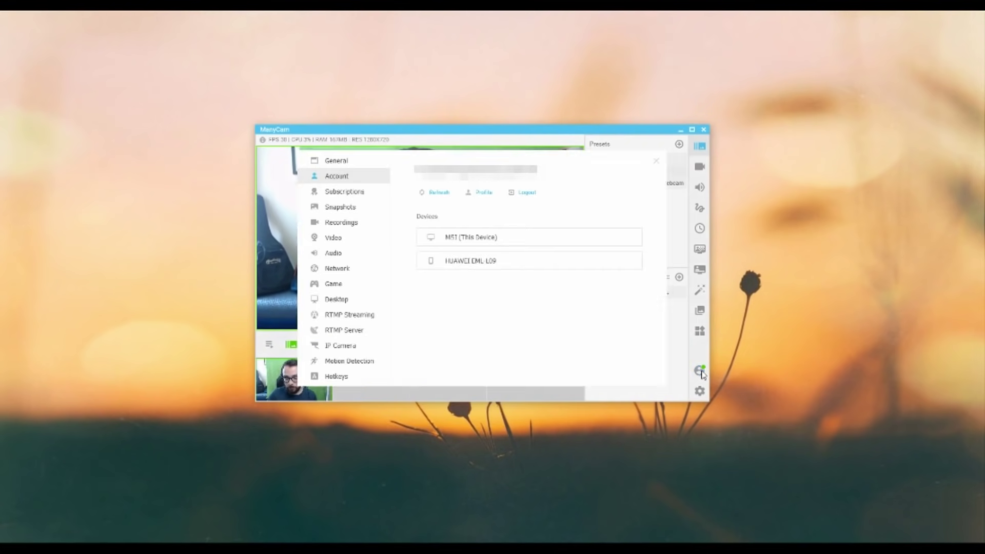
{"action": "left_click", "coordinate": [350, 193]}
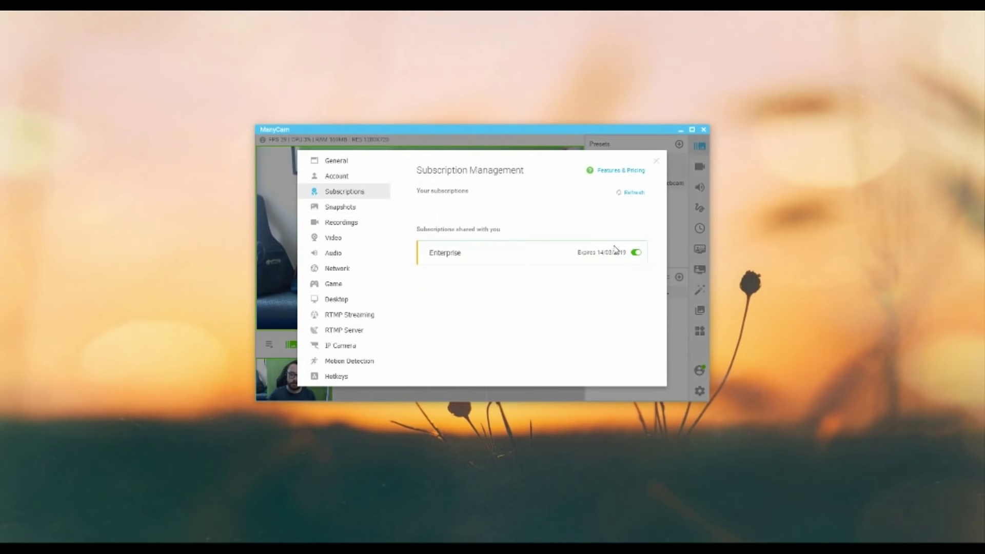
{"action": "left_click", "coordinate": [637, 254]}
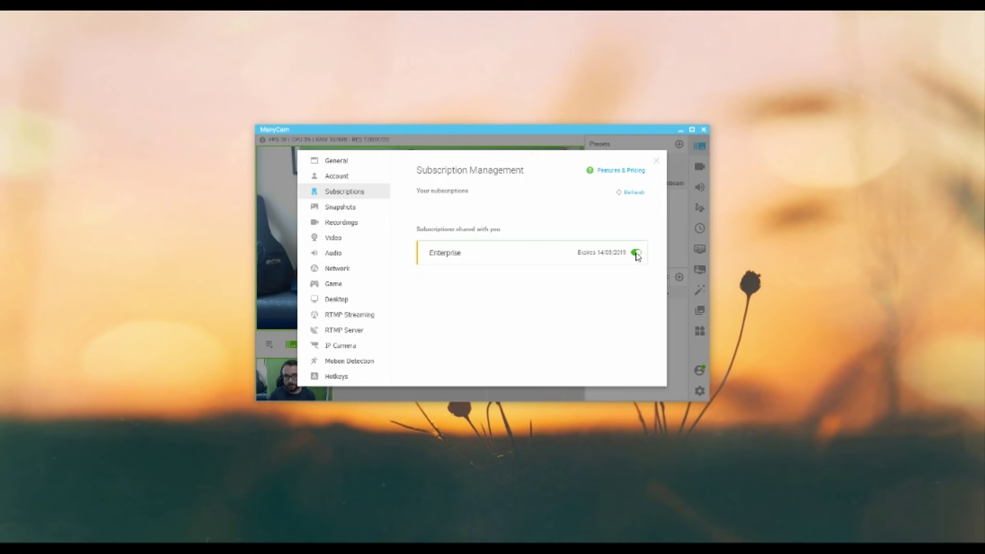
{"action": "left_click", "coordinate": [657, 162]}
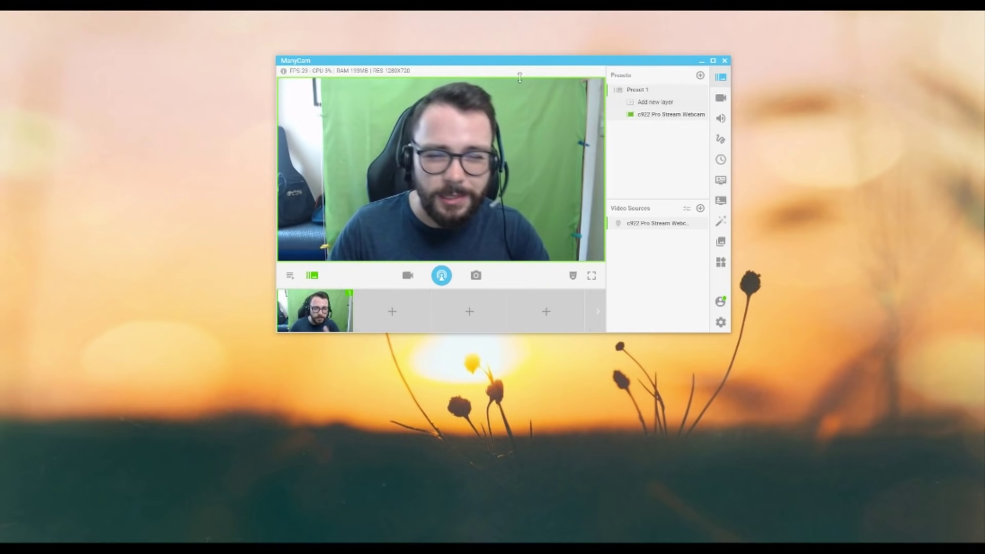
Move the ManyCam window higher on the desktop and set the Video Presets View to View 2
{"action": "left_click_drag", "start_coordinate": [521, 60], "coordinate": [530, 41]}
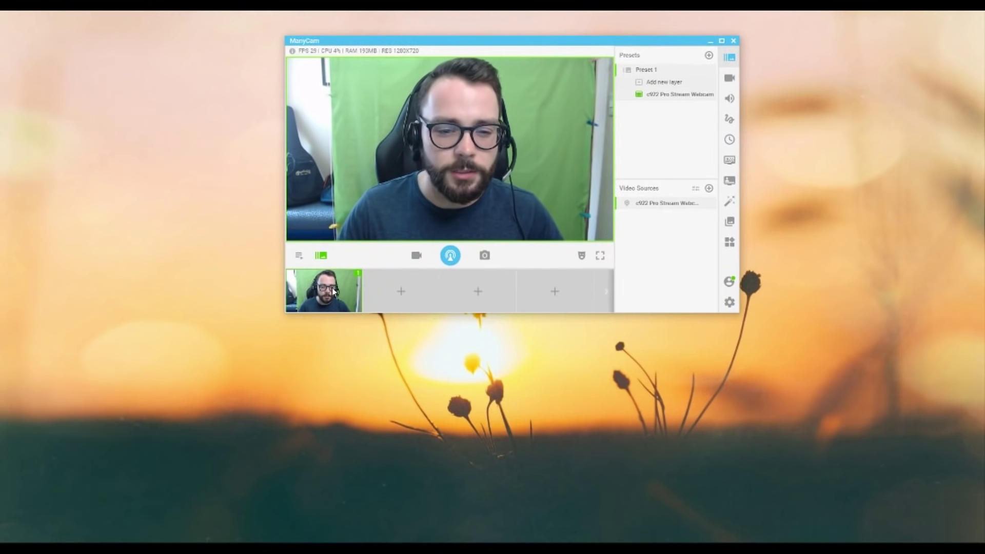
{"action": "right_click", "coordinate": [347, 281]}
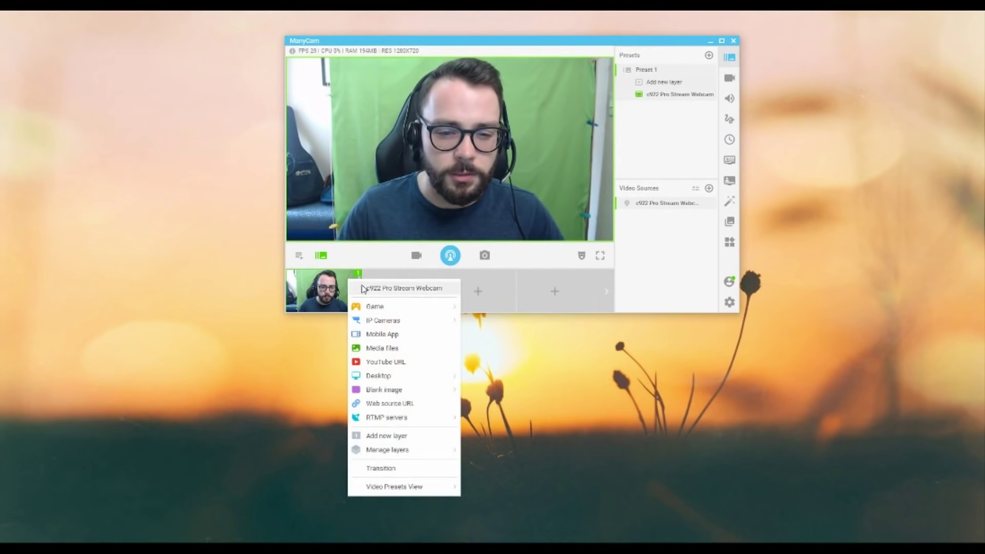
{"action": "mouse_move", "coordinate": [399, 489]}
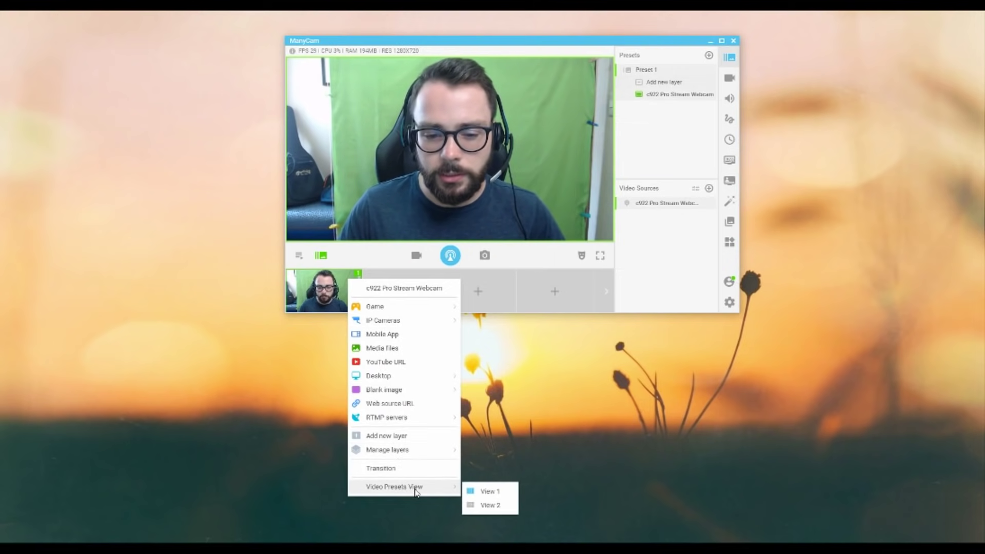
{"action": "left_click", "coordinate": [497, 506]}
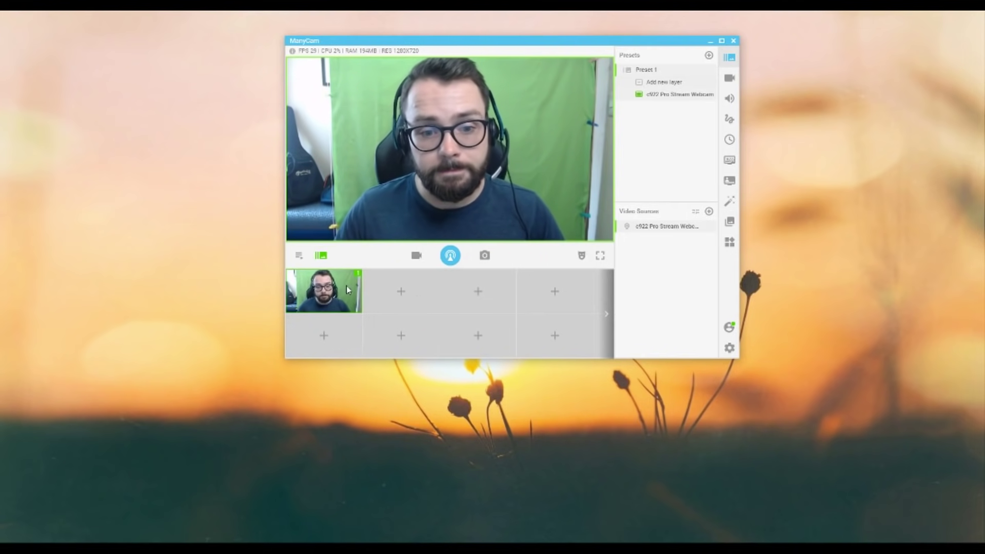
Clear the first video preset and assign the c922 Pro Stream Webcam as its video source
{"action": "left_click", "coordinate": [357, 275]}
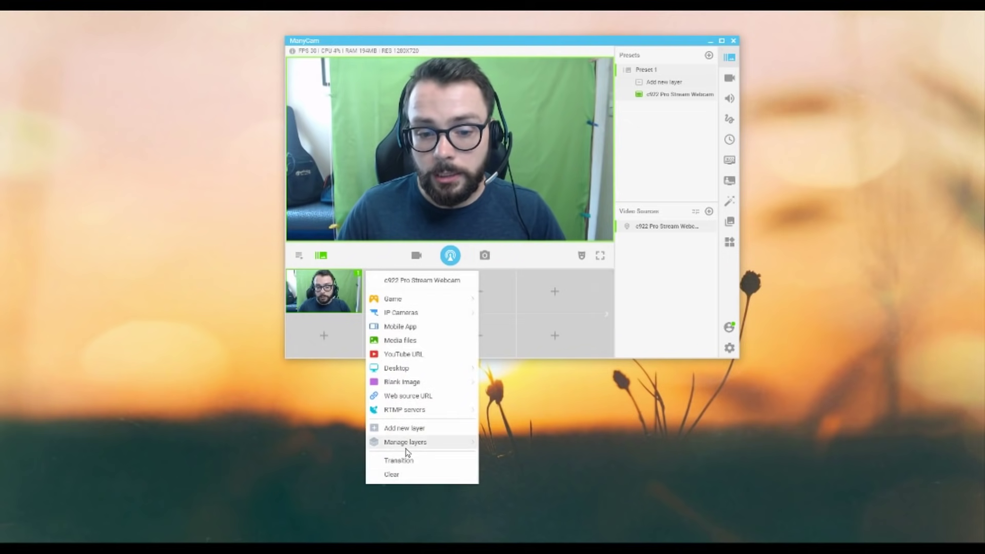
{"action": "left_click", "coordinate": [389, 473]}
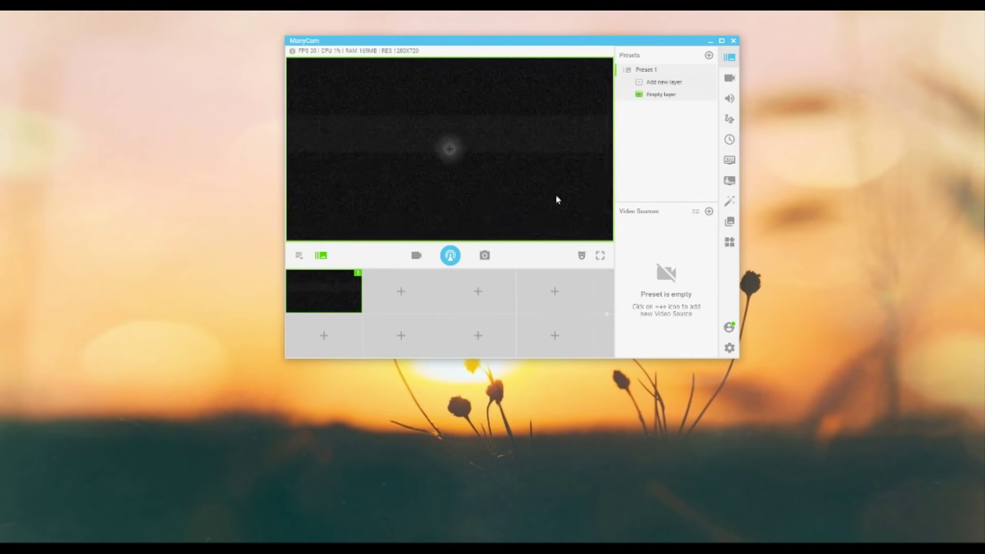
{"action": "left_click", "coordinate": [451, 149]}
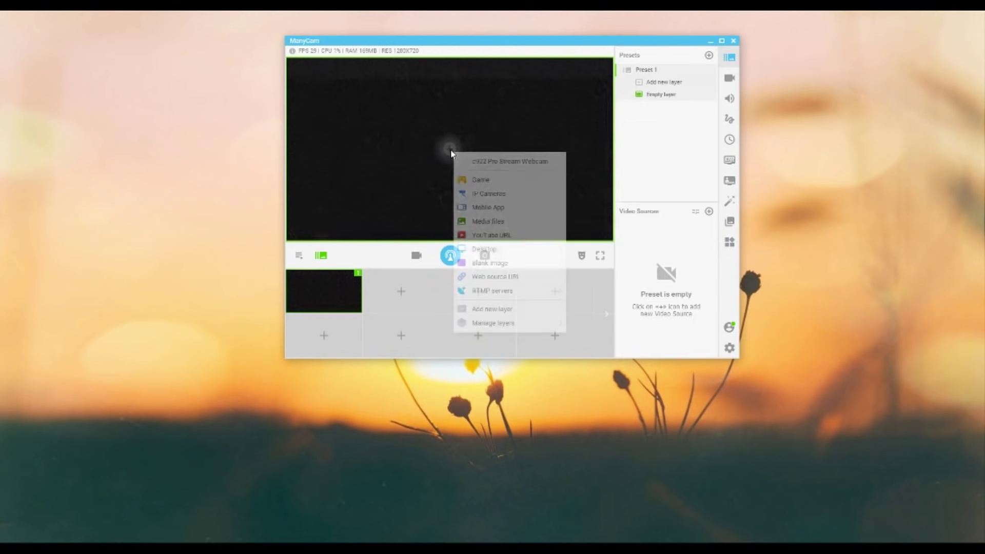
{"action": "left_click", "coordinate": [506, 162]}
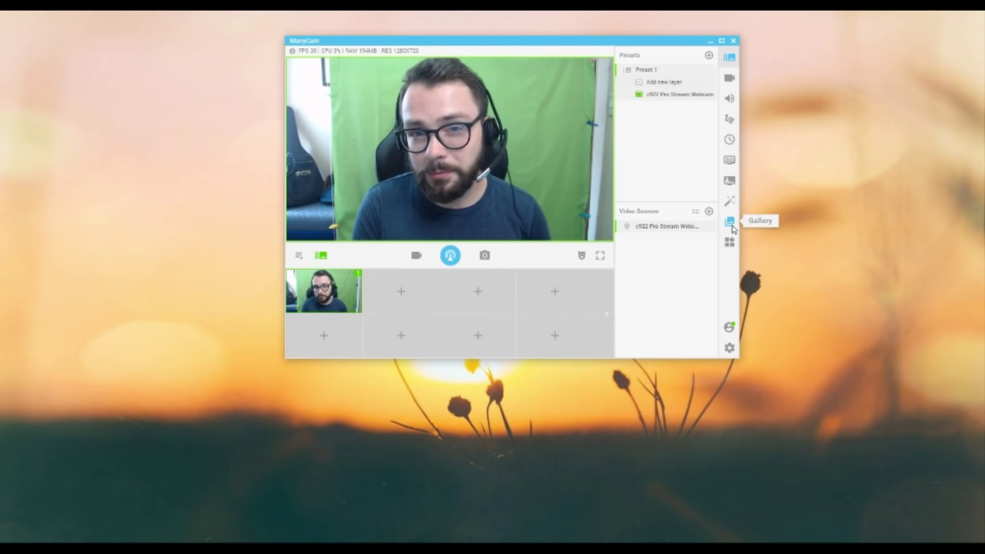
Rename the first video preset, which holds the webcam source, as LIVE and save the change
{"action": "mouse_move", "coordinate": [688, 68]}
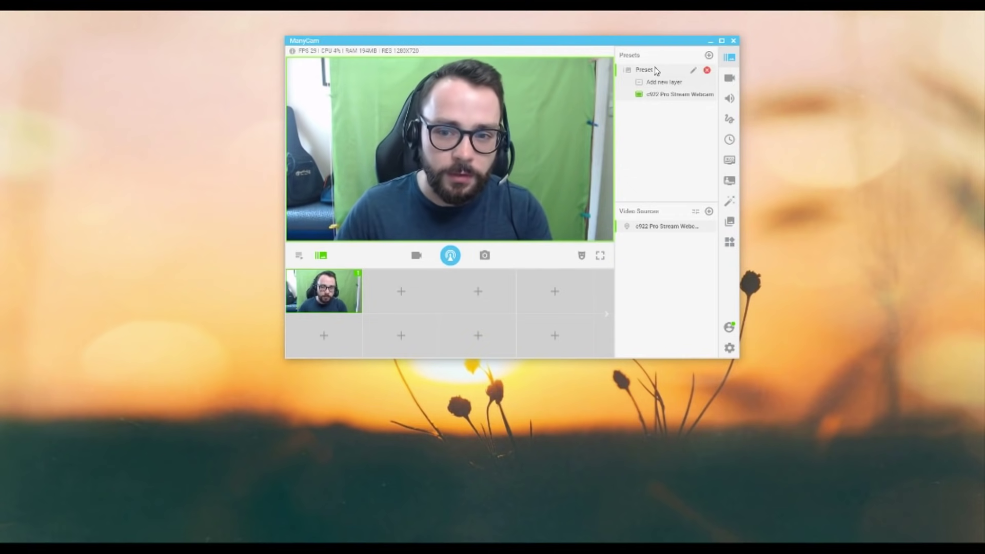
{"action": "left_click", "coordinate": [693, 71]}
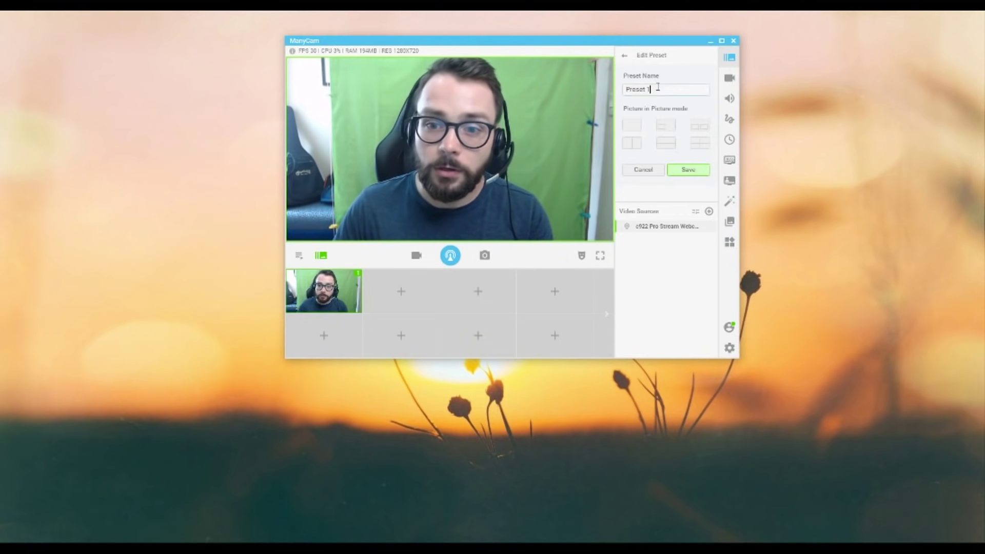
{"action": "type", "text": "LIVE"}
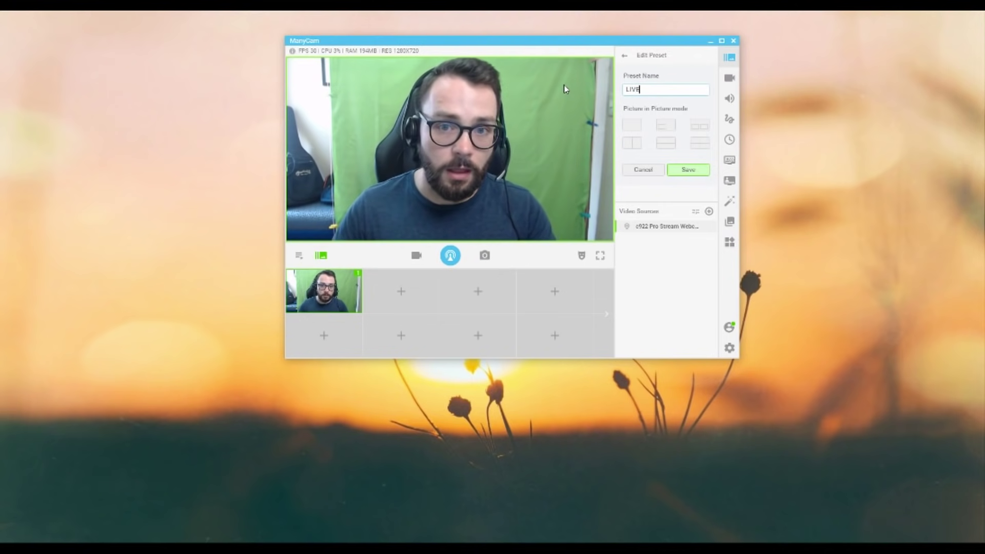
{"action": "left_click", "coordinate": [689, 169]}
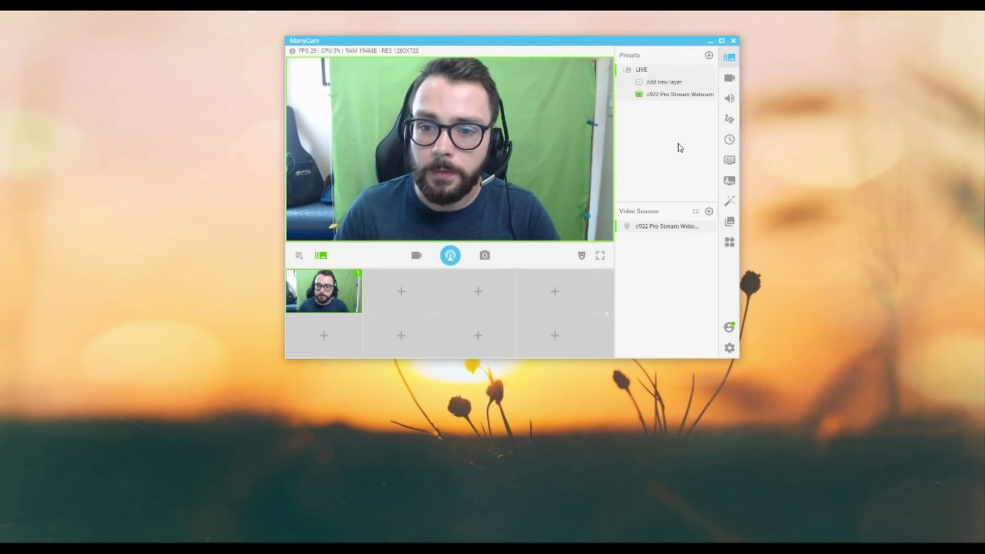
{"action": "mouse_move", "coordinate": [691, 72]}
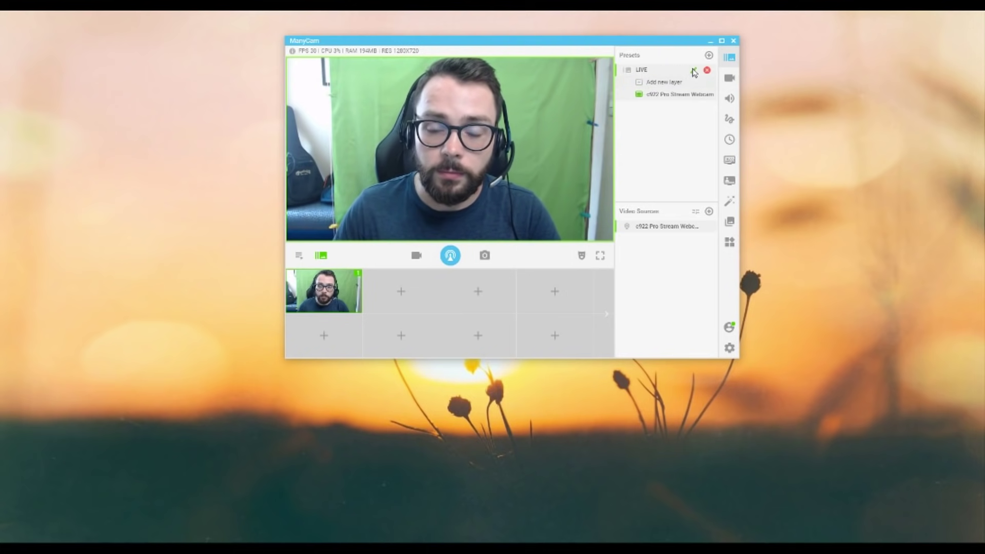
{"action": "left_click", "coordinate": [691, 71]}
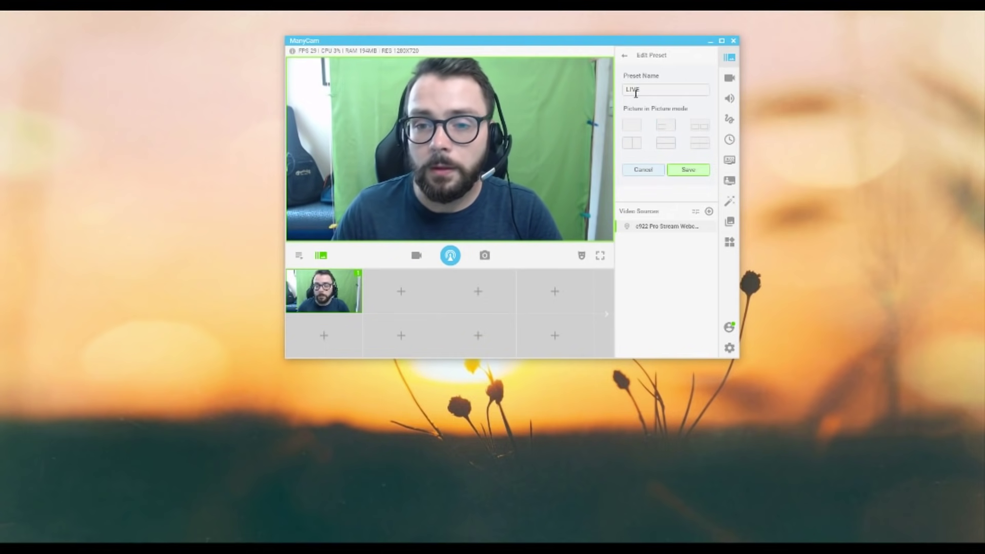
{"action": "left_click", "coordinate": [644, 170]}
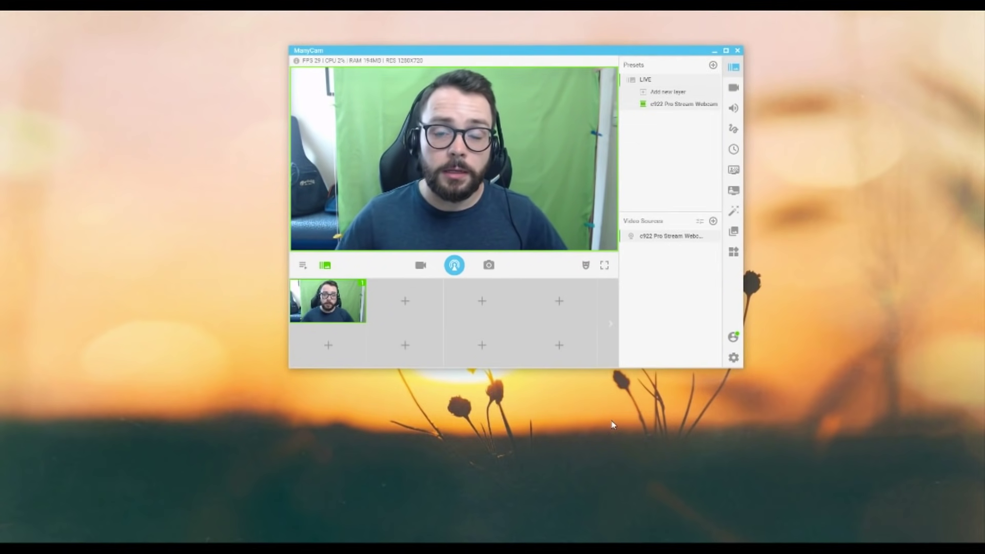
Review the source options for an empty preset slot and save Crossfade with a 0.5 s speed as the transition type
{"action": "left_click", "coordinate": [331, 348]}
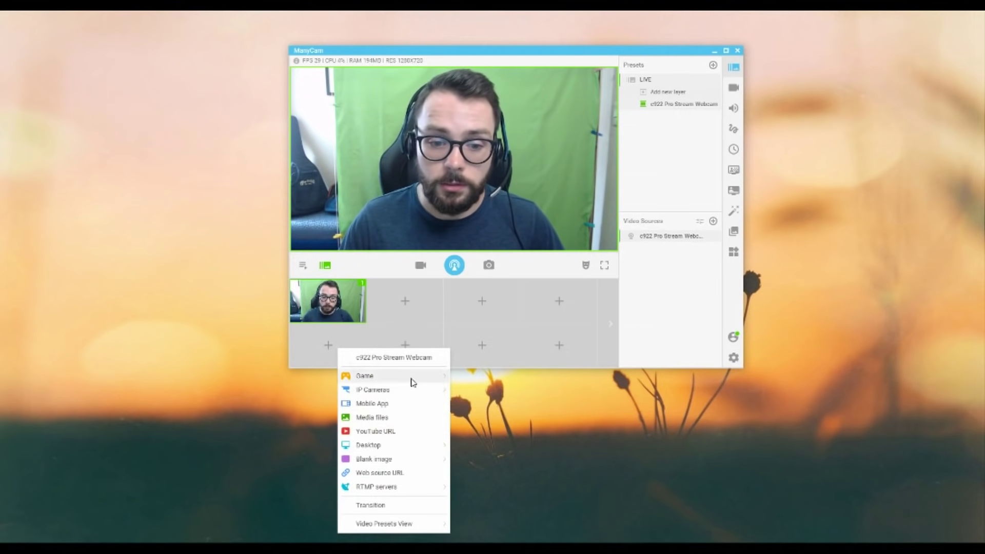
{"action": "mouse_move", "coordinate": [419, 391]}
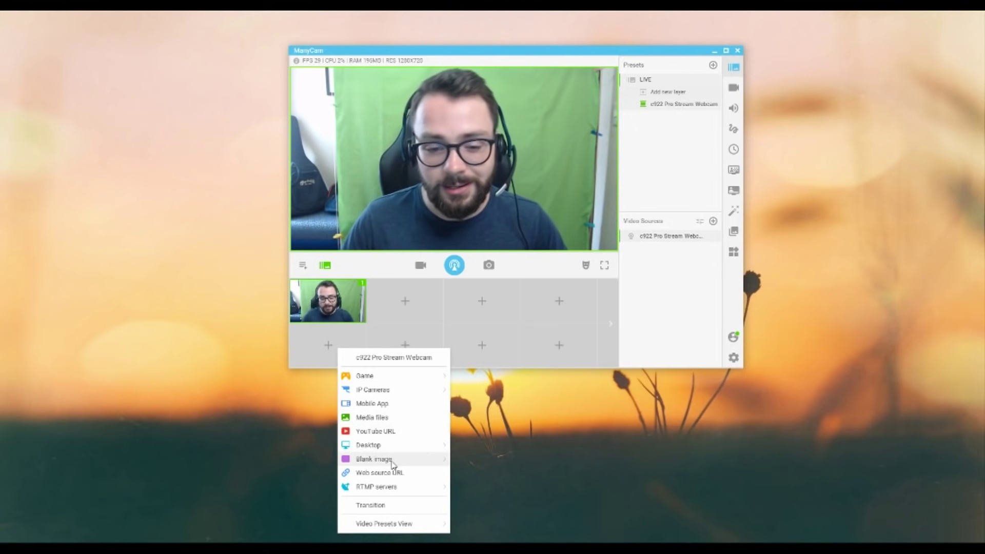
{"action": "mouse_move", "coordinate": [393, 464]}
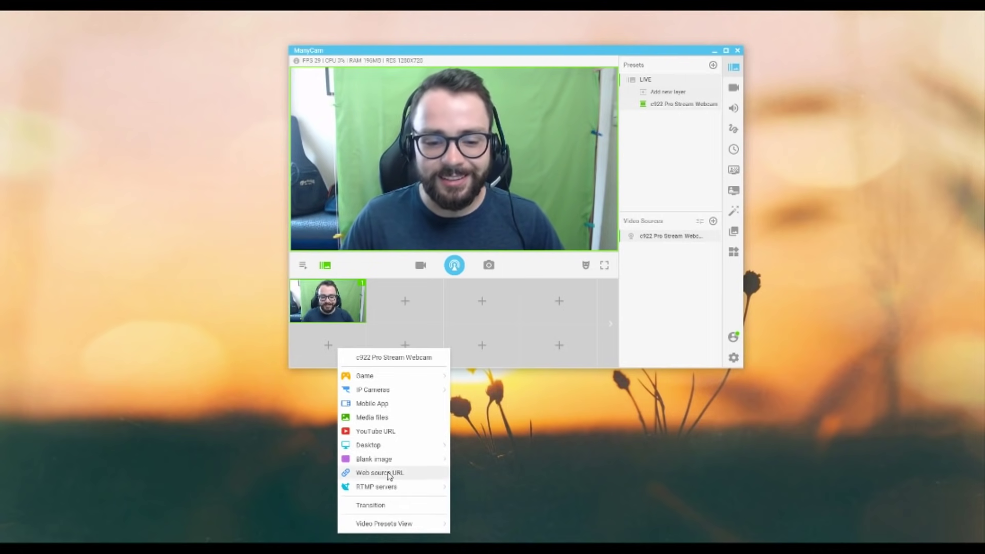
{"action": "left_click", "coordinate": [386, 506]}
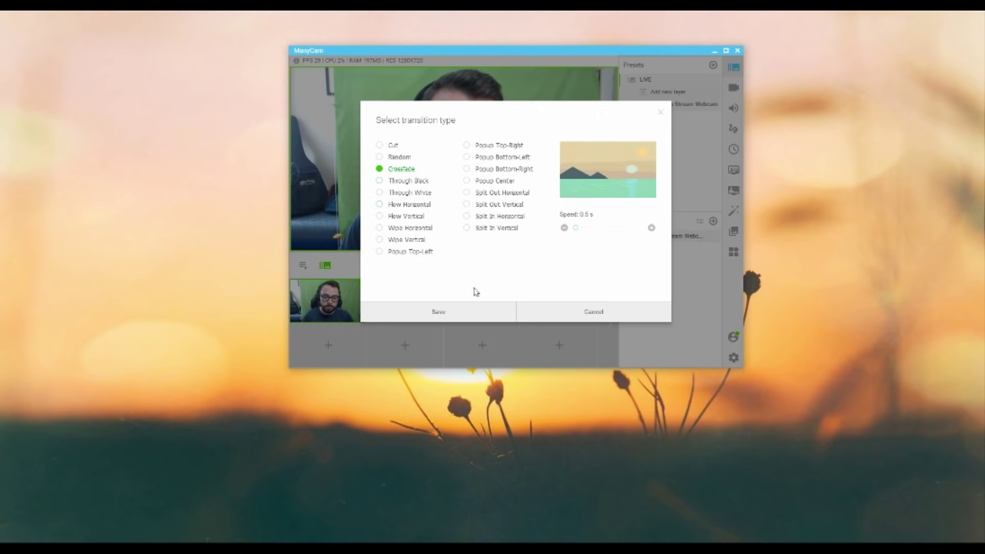
{"action": "left_click", "coordinate": [442, 311]}
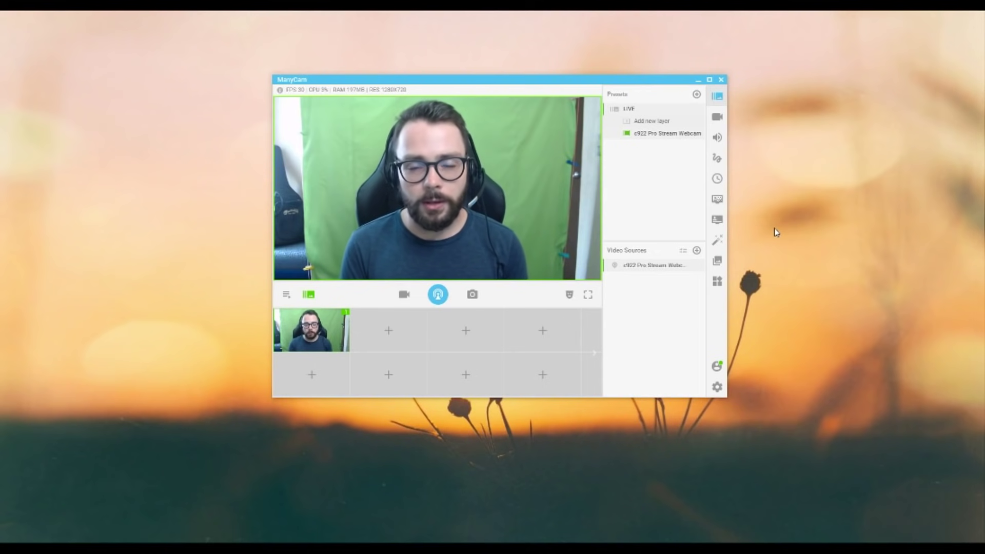
Set the output video resolution to 480p in the video settings
{"action": "left_click", "coordinate": [717, 118]}
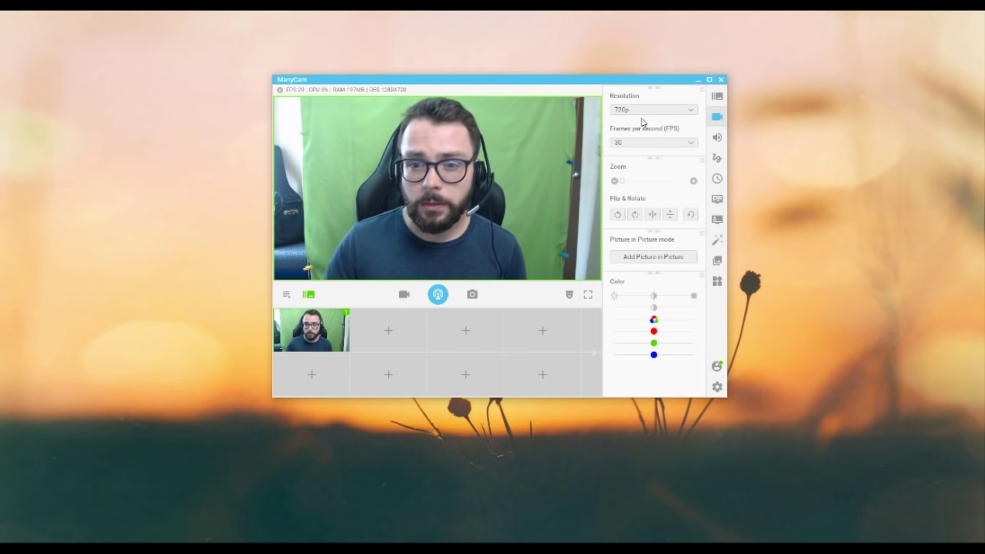
{"action": "left_click", "coordinate": [649, 109]}
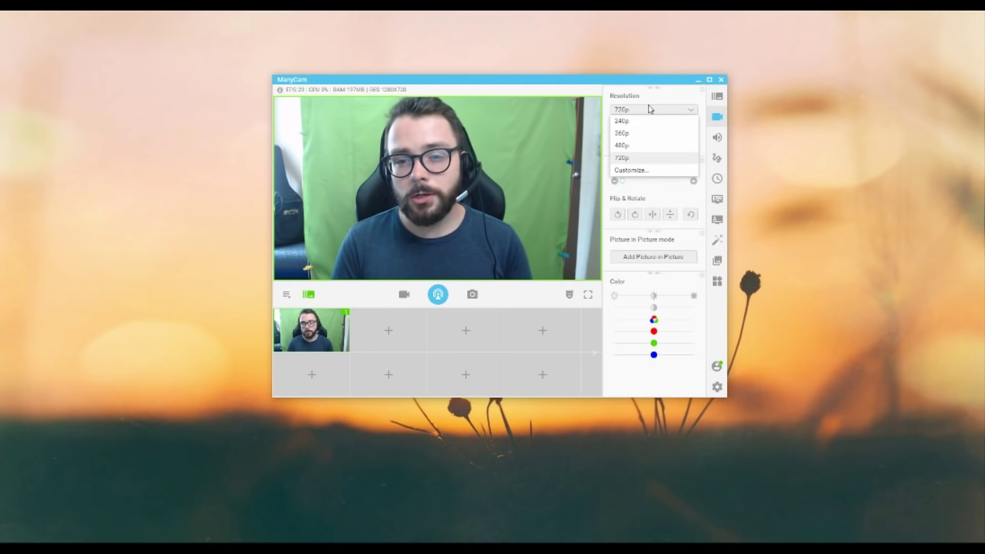
{"action": "left_click", "coordinate": [640, 149]}
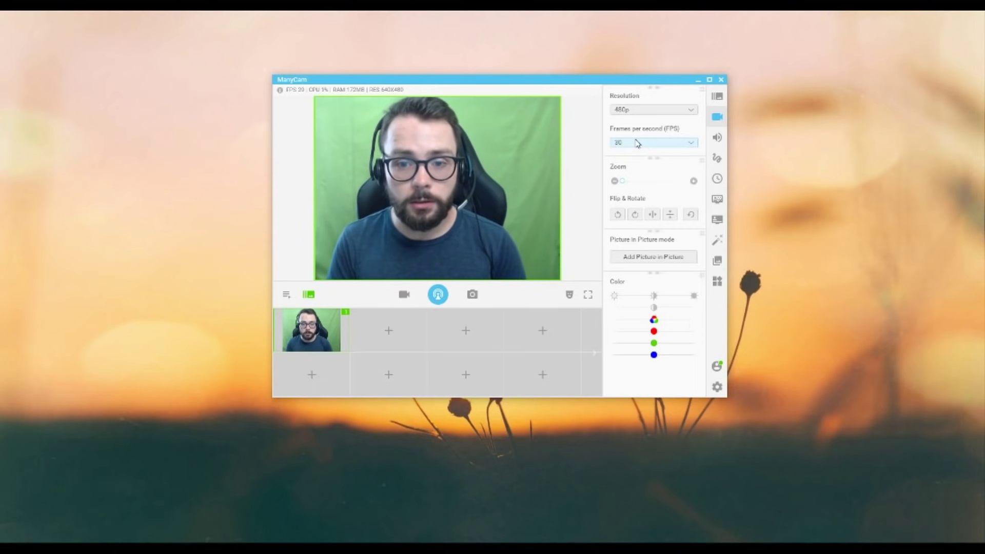
Try frame rates of 5, 60 and 30 FPS for the webcam video
{"action": "left_click", "coordinate": [637, 143]}
{"action": "left_click", "coordinate": [630, 159]}
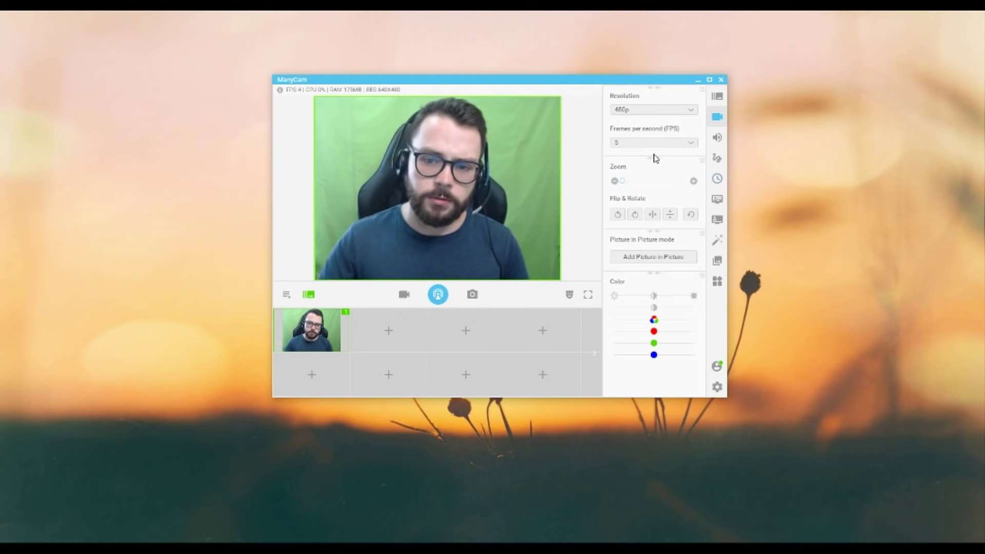
{"action": "left_click", "coordinate": [667, 143]}
{"action": "left_click", "coordinate": [646, 228]}
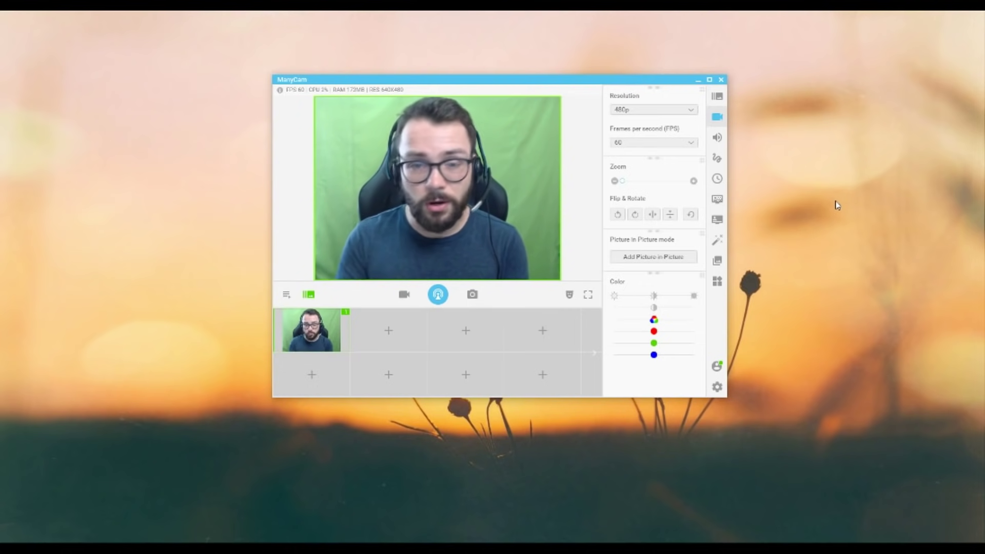
{"action": "left_click", "coordinate": [670, 142]}
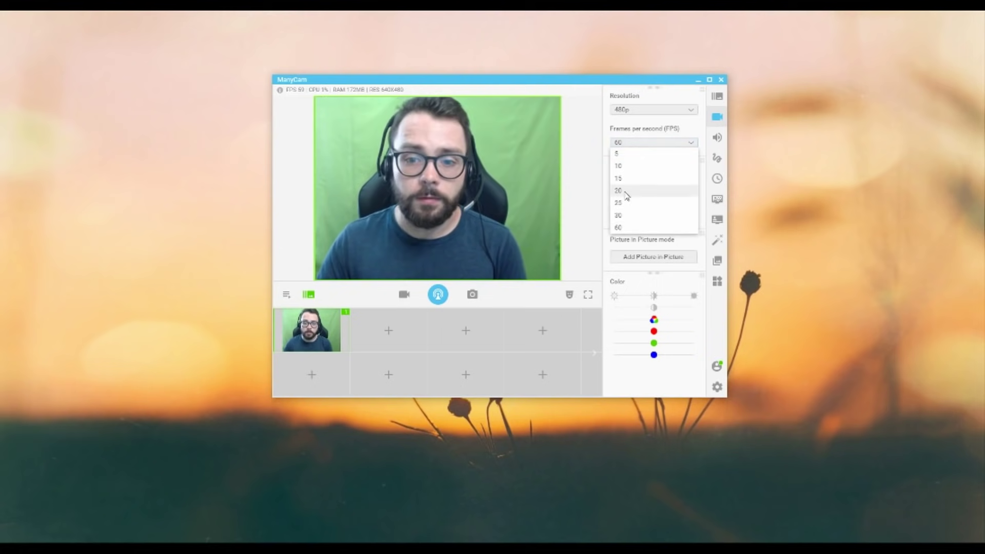
{"action": "left_click", "coordinate": [631, 213]}
Set the video frame rate to 20 frames per second
{"action": "left_click", "coordinate": [648, 143]}
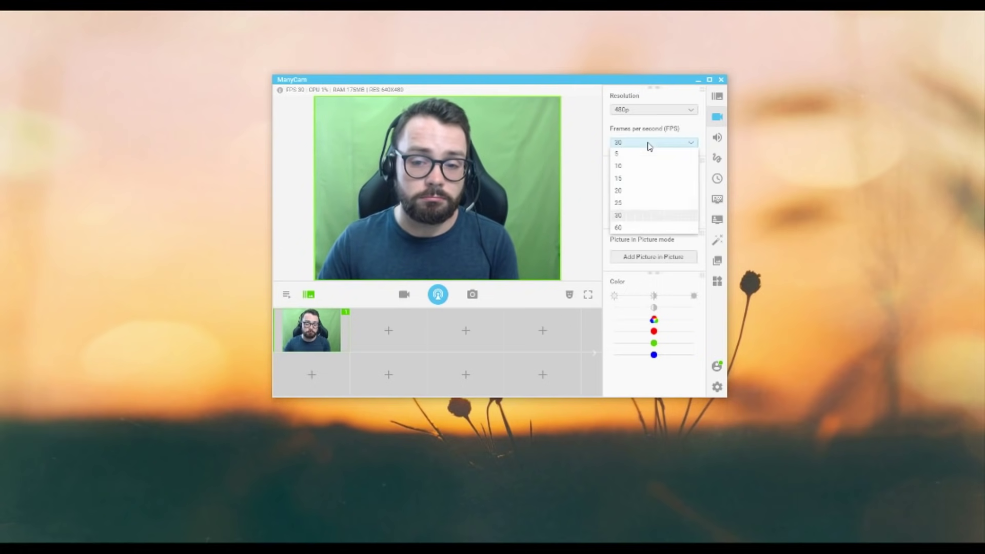
{"action": "left_click", "coordinate": [629, 194]}
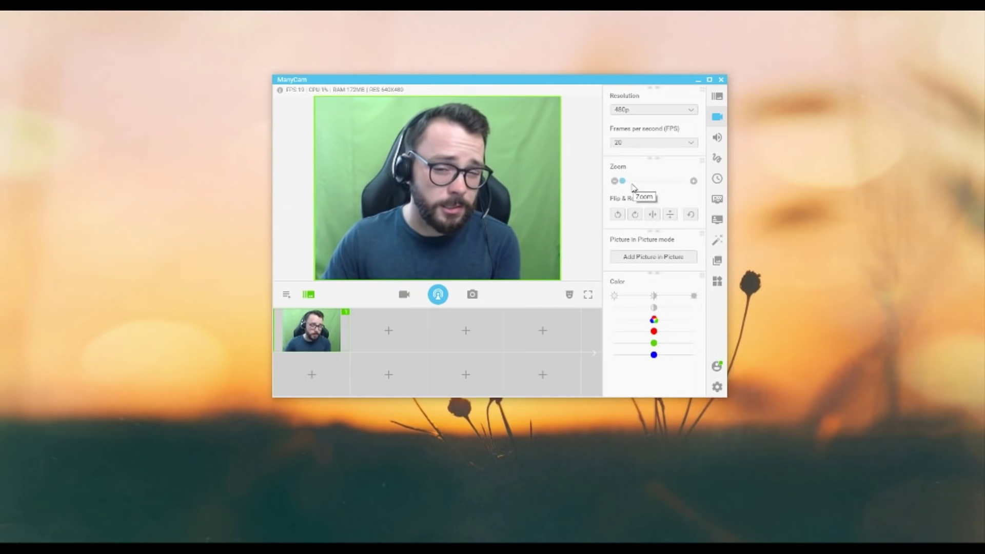
Zoom the webcam video in to 140% and reduce it stepwise back to the original zoom
{"action": "left_click_drag", "start_coordinate": [623, 181], "coordinate": [630, 181]}
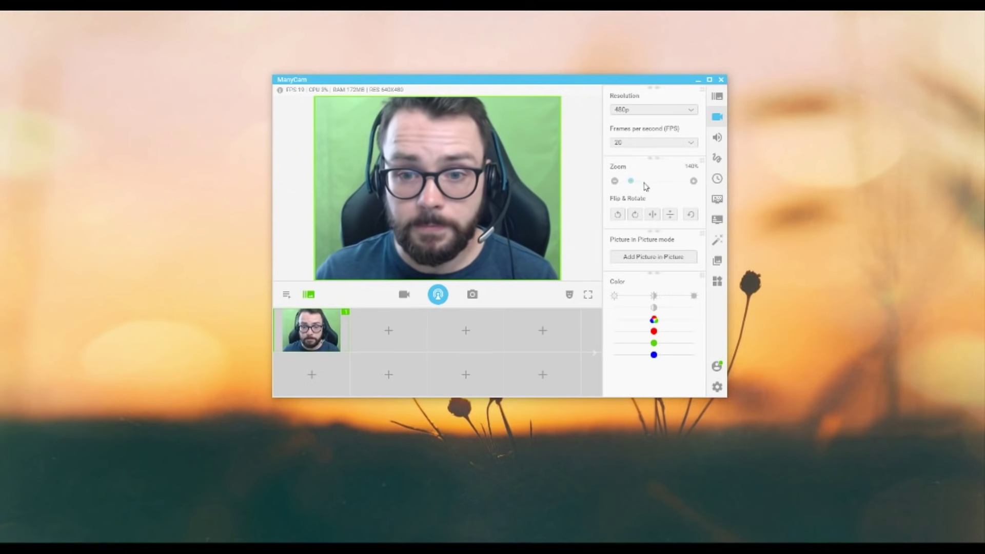
{"action": "left_click", "coordinate": [616, 182]}
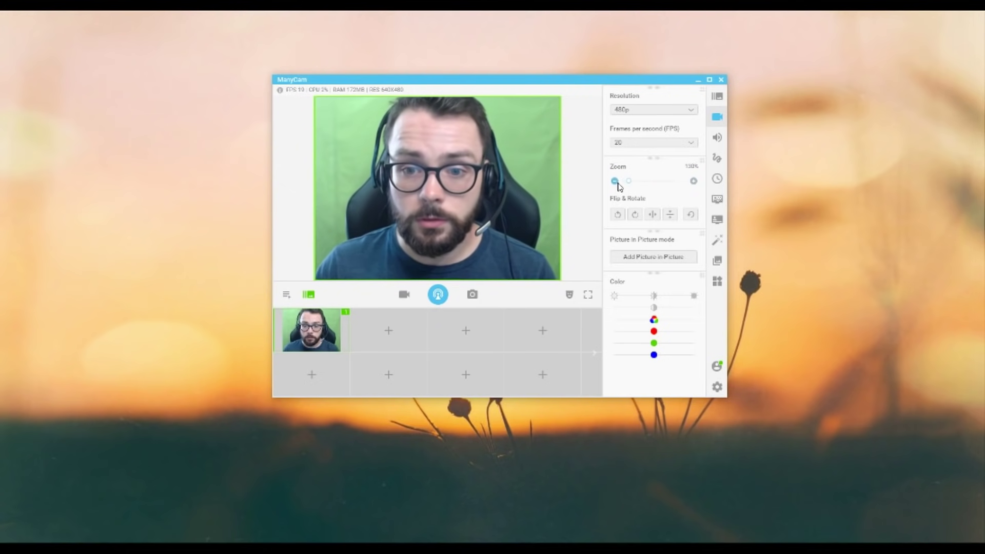
{"action": "left_click", "coordinate": [615, 182]}
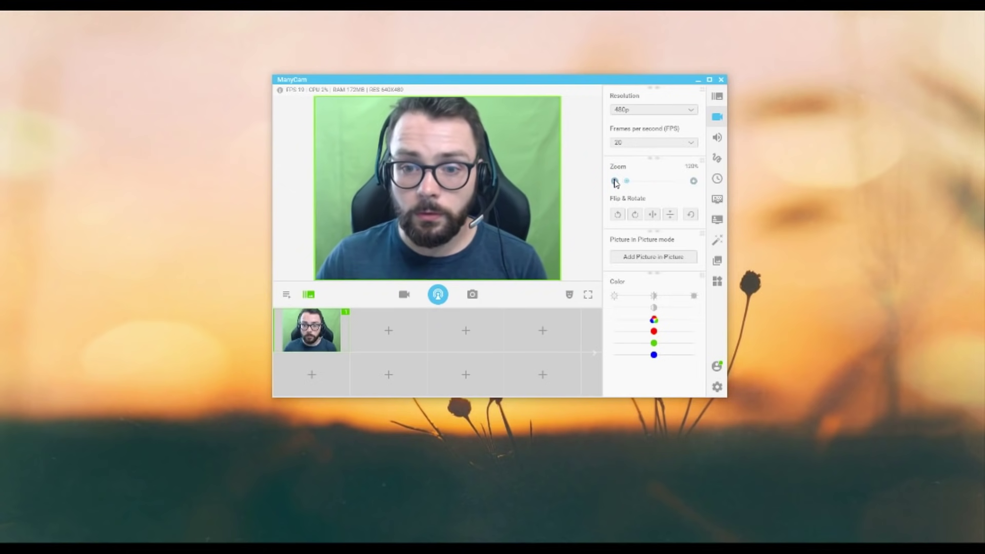
{"action": "left_click", "coordinate": [615, 182]}
{"action": "left_click", "coordinate": [616, 182]}
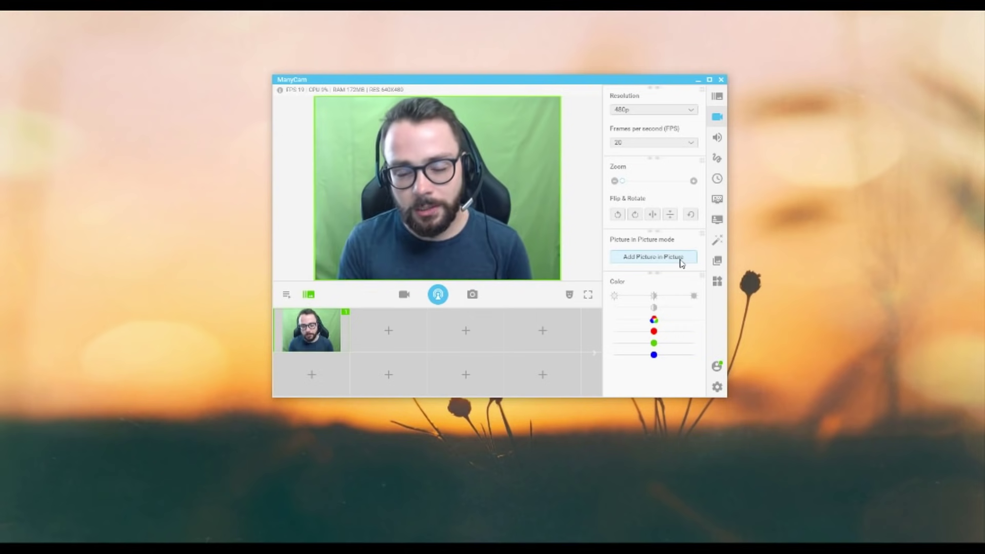
Rotate the webcam image a full turn to the left and a full turn back to the right
{"action": "left_click", "coordinate": [619, 215]}
{"action": "left_click", "coordinate": [619, 215]}
{"action": "left_click", "coordinate": [618, 215]}
{"action": "left_click", "coordinate": [619, 214]}
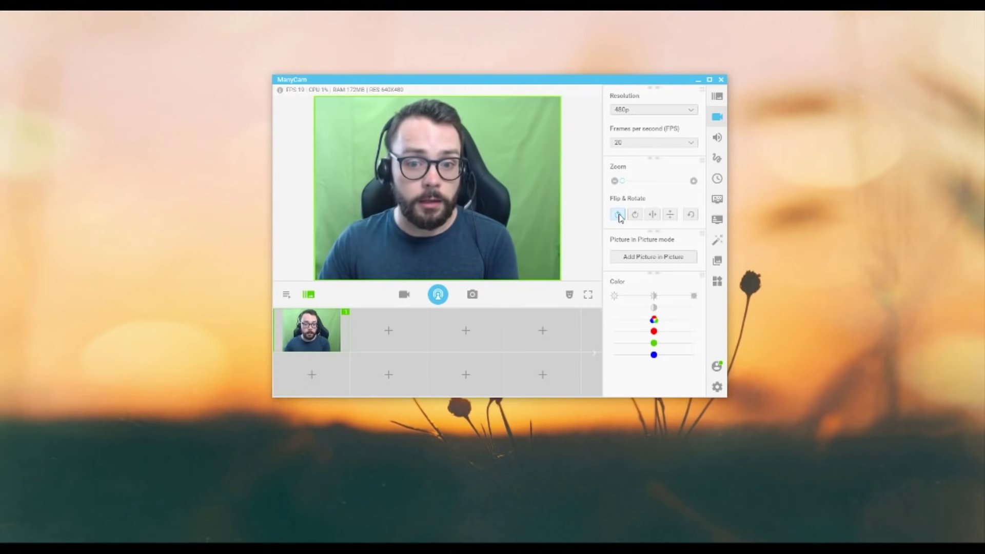
{"action": "left_click", "coordinate": [635, 215]}
{"action": "left_click", "coordinate": [635, 215]}
{"action": "left_click", "coordinate": [635, 216]}
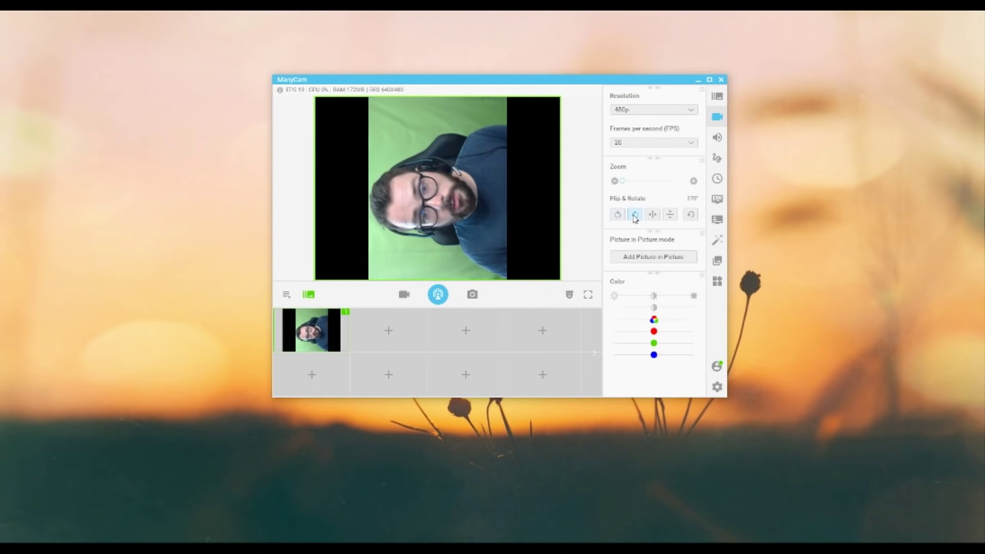
{"action": "left_click", "coordinate": [635, 216]}
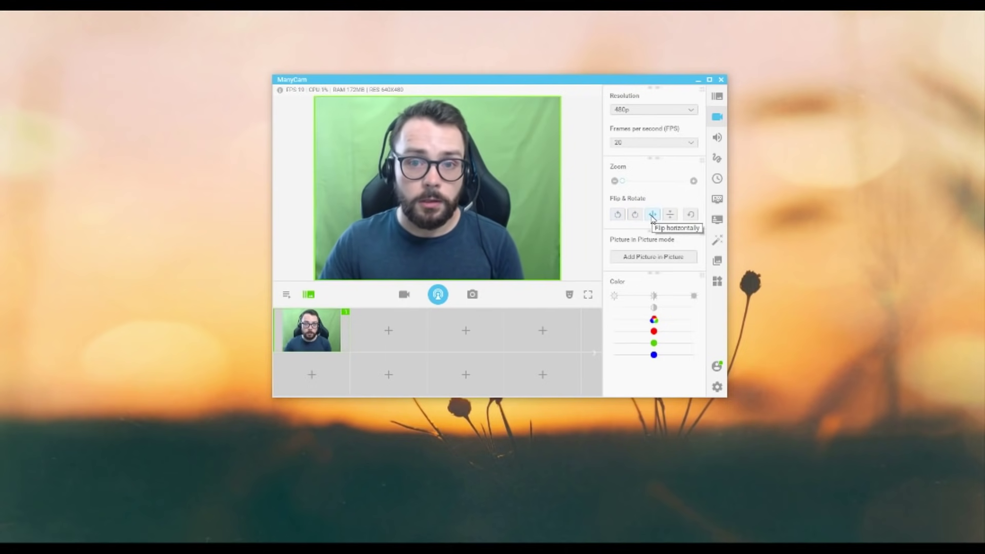
Flip the webcam image horizontally and back, flip it vertically, and reset the flip
{"action": "left_click", "coordinate": [652, 215]}
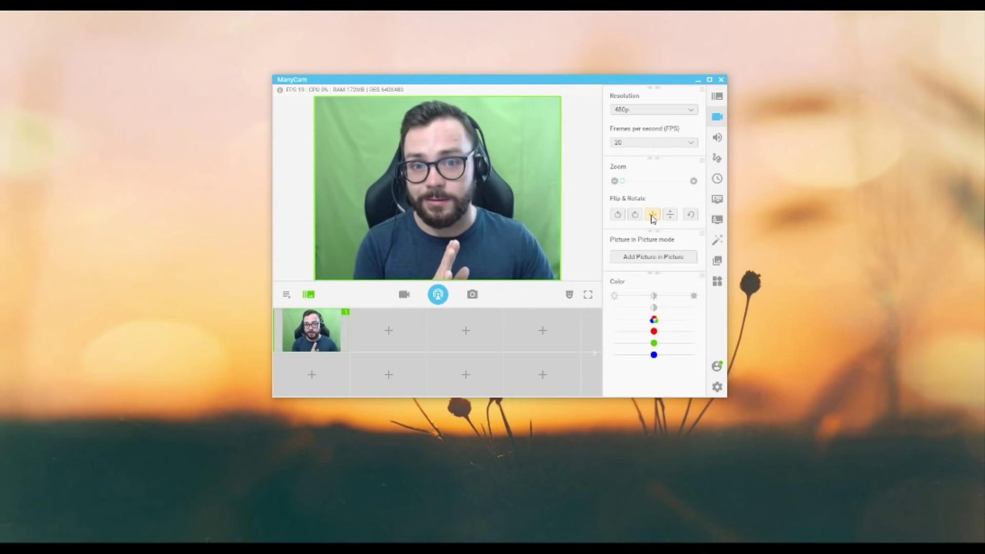
{"action": "left_click", "coordinate": [653, 216]}
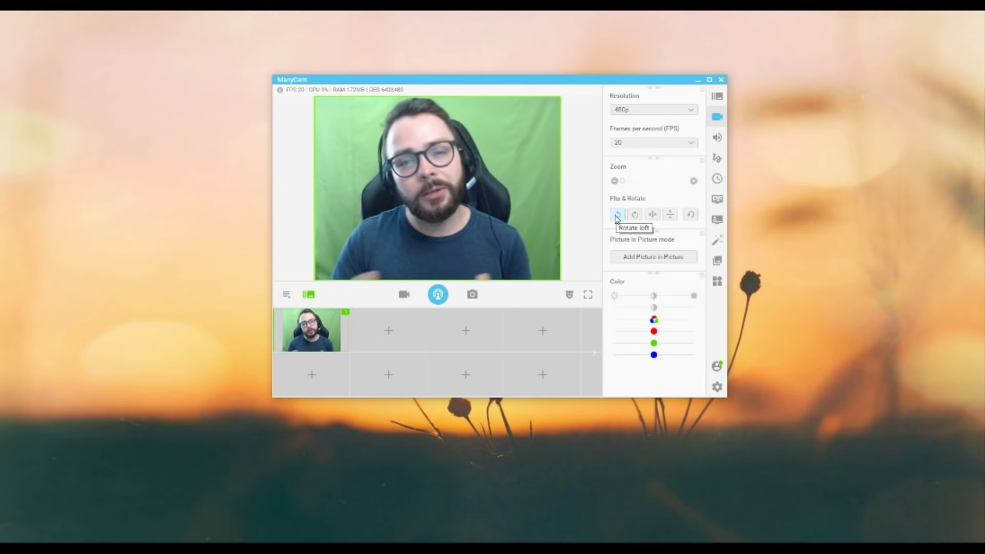
{"action": "left_click", "coordinate": [670, 216]}
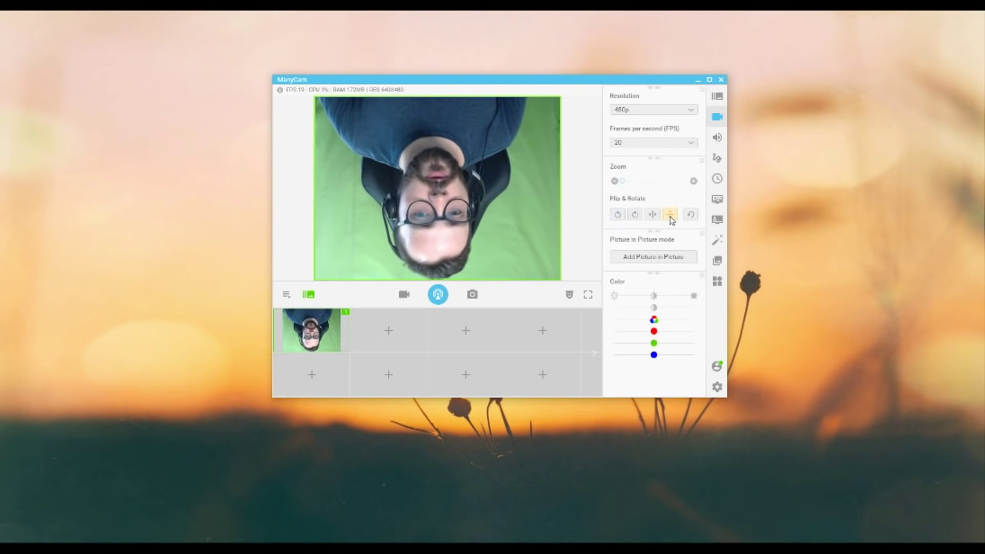
{"action": "left_click", "coordinate": [690, 216]}
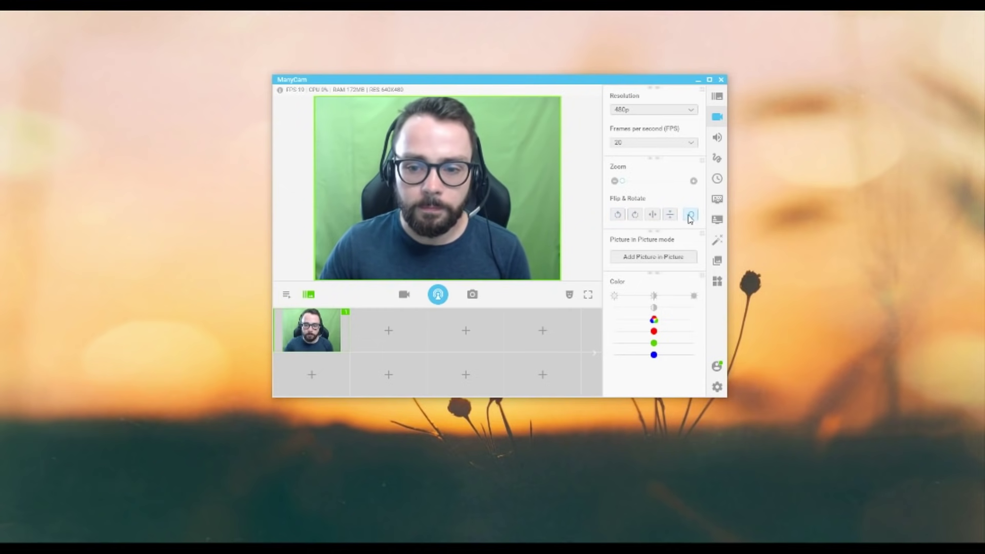
Try the horizontal flip again together with a 90° rotation, and reset the image orientation
{"action": "left_click", "coordinate": [651, 216]}
{"action": "left_click", "coordinate": [690, 217]}
{"action": "left_click", "coordinate": [652, 216]}
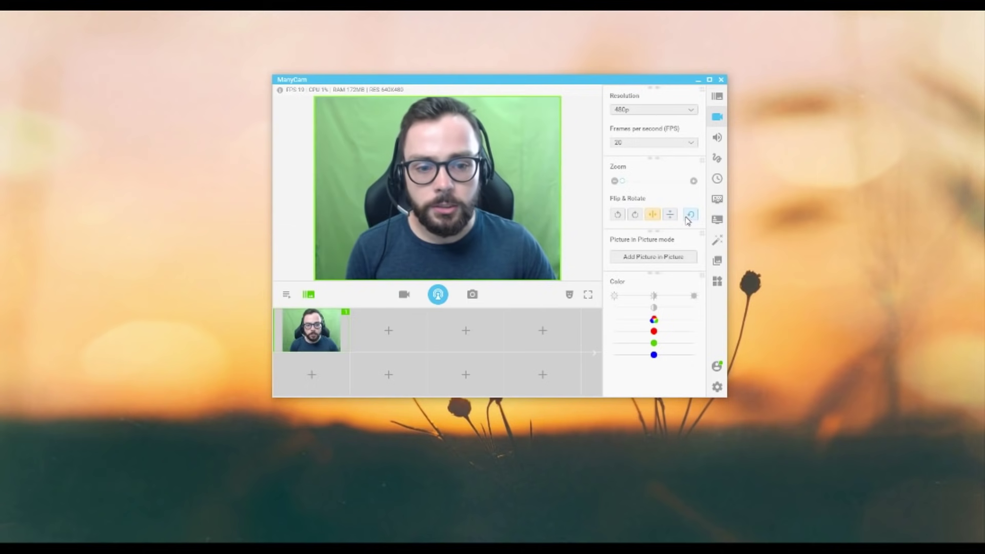
{"action": "left_click", "coordinate": [691, 217]}
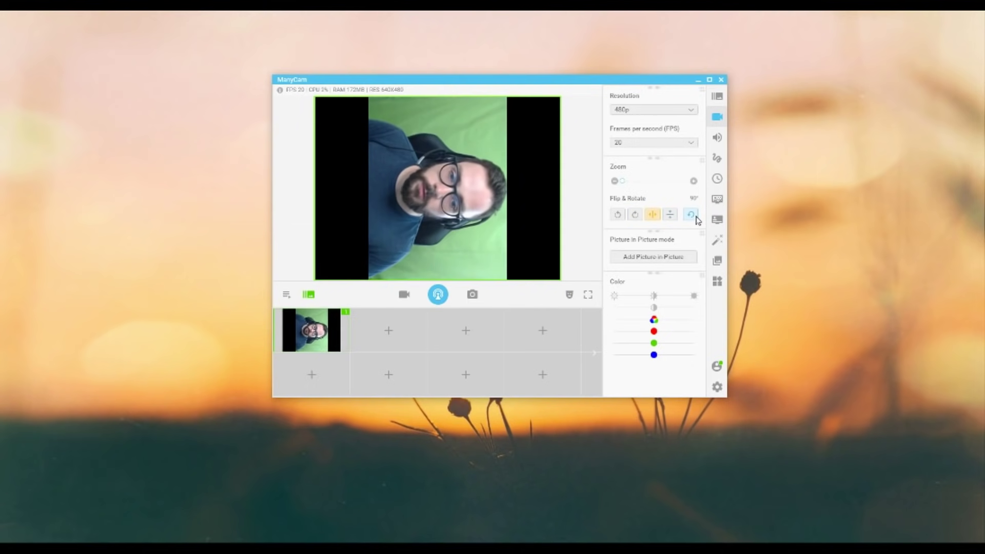
{"action": "left_click", "coordinate": [696, 217]}
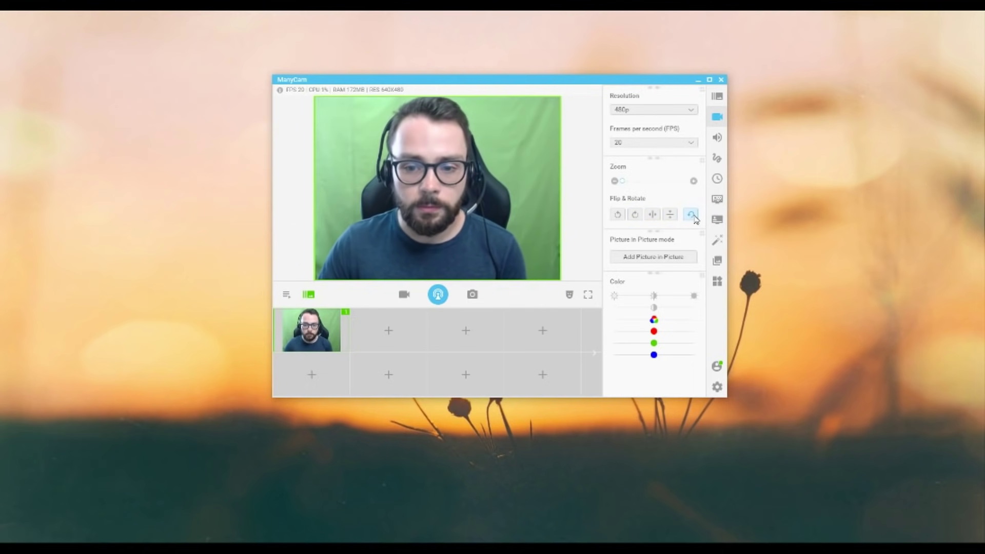
Show the instructions for adding a Picture-in-Picture layer and close them
{"action": "left_click", "coordinate": [664, 262]}
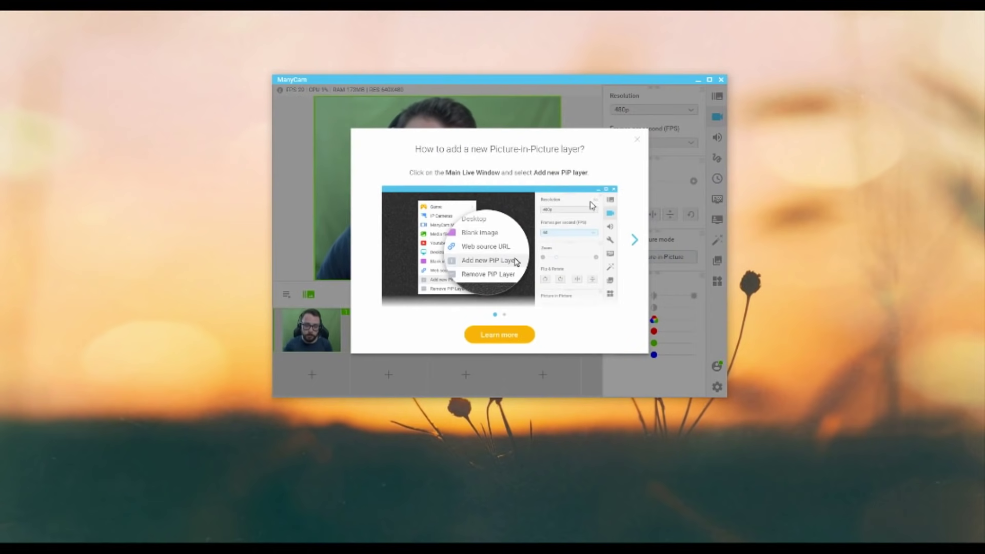
{"action": "left_click", "coordinate": [638, 141]}
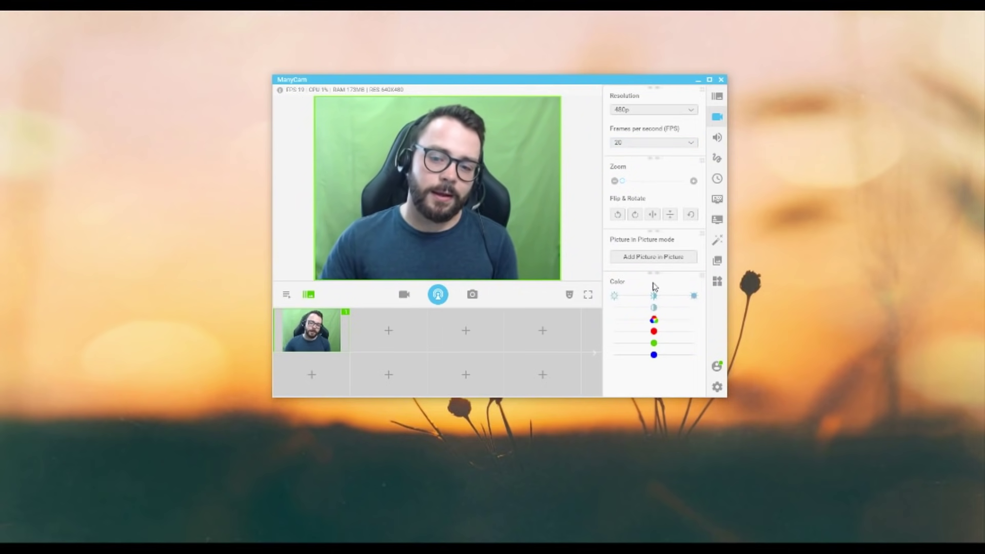
Try small changes to the webcam's contrast and brightness levels and return them to the neutral position
{"action": "mouse_move", "coordinate": [654, 308]}
{"action": "left_mouse_down"}
{"action": "mouse_move", "coordinate": [662, 310]}
{"action": "mouse_move", "coordinate": [639, 296]}
{"action": "mouse_move", "coordinate": [651, 296]}
{"action": "mouse_move", "coordinate": [643, 307]}
{"action": "mouse_move", "coordinate": [653, 308]}
{"action": "mouse_move", "coordinate": [606, 324]}
{"action": "mouse_move", "coordinate": [655, 322]}
{"action": "left_mouse_up"}
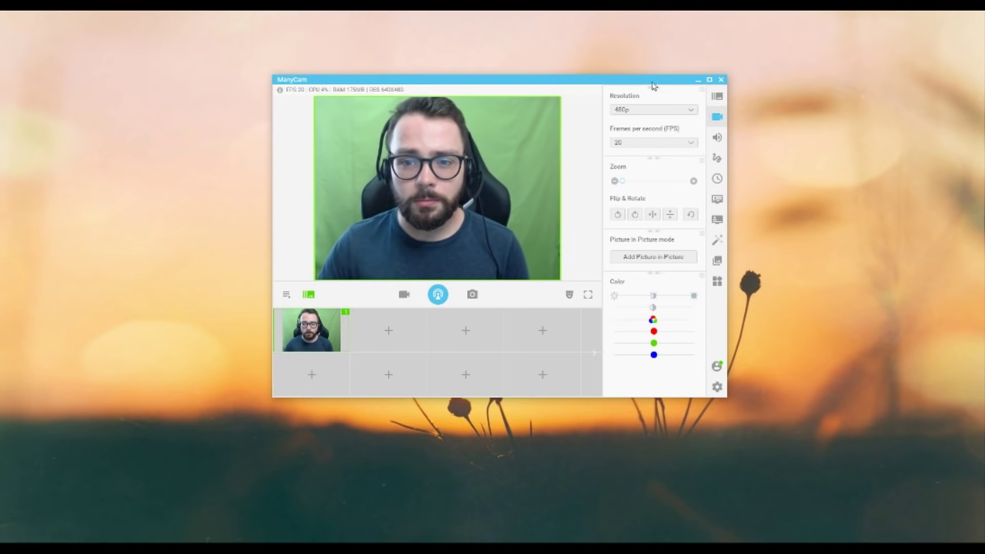
{"action": "left_click_drag", "start_coordinate": [653, 85], "coordinate": [629, 82]}
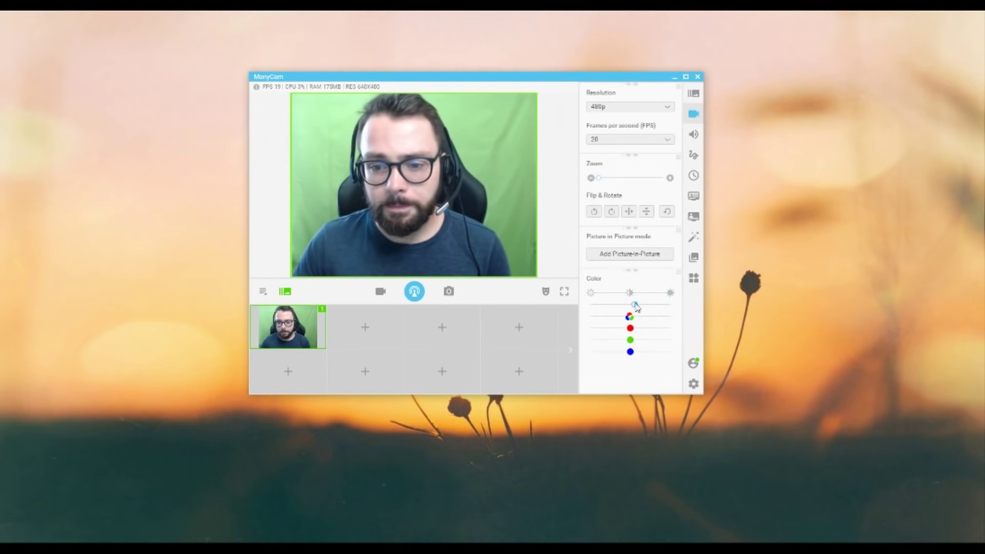
{"action": "mouse_move", "coordinate": [635, 305]}
{"action": "left_mouse_down"}
{"action": "mouse_move", "coordinate": [632, 321]}
{"action": "mouse_move", "coordinate": [663, 321]}
{"action": "mouse_move", "coordinate": [599, 321]}
{"action": "mouse_move", "coordinate": [635, 322]}
{"action": "left_mouse_up"}
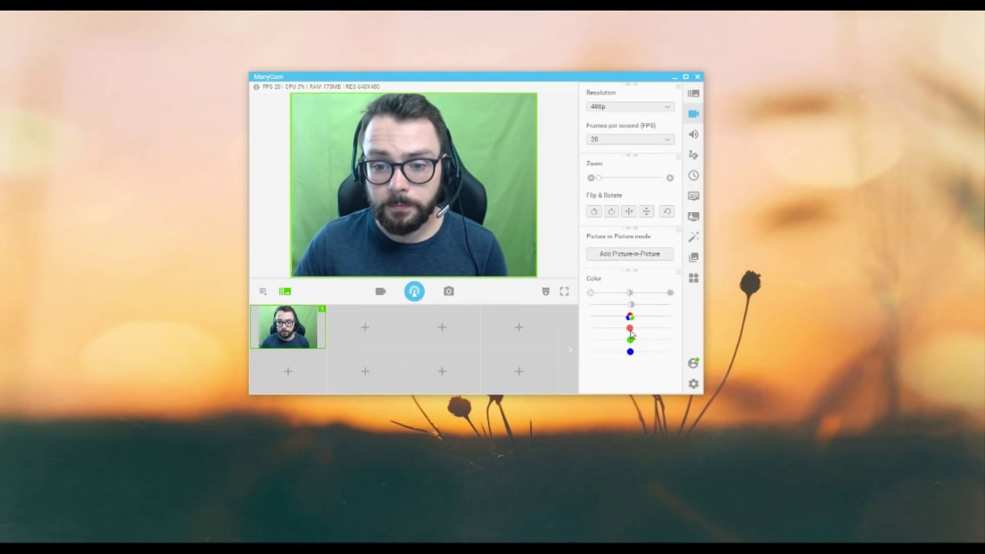
{"action": "left_click_drag", "start_coordinate": [630, 296], "coordinate": [634, 296]}
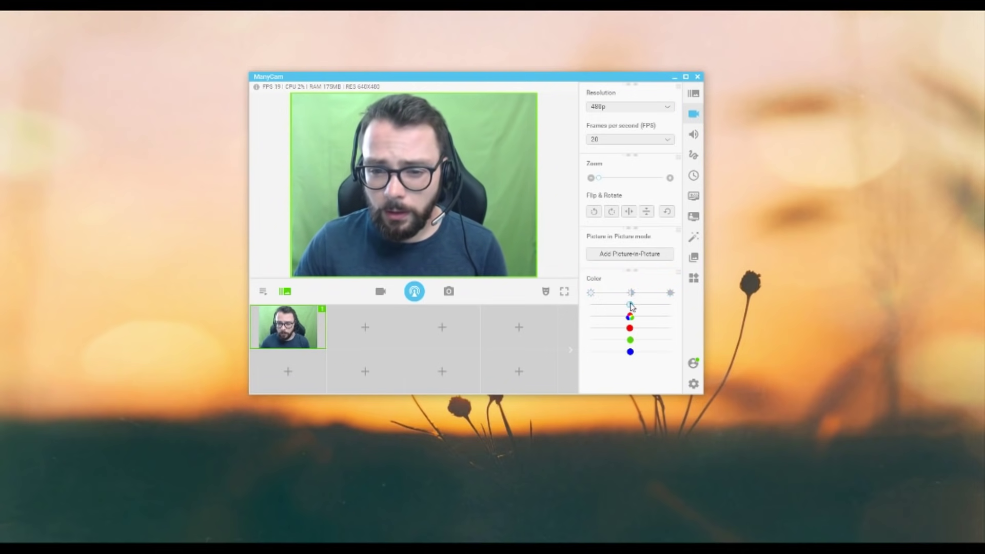
{"action": "left_click_drag", "start_coordinate": [633, 296], "coordinate": [631, 295]}
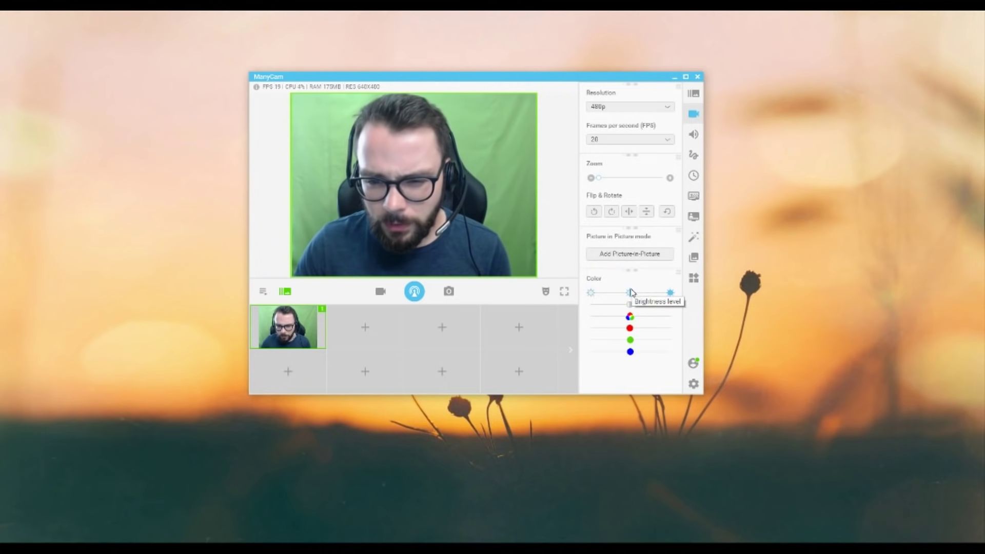
{"action": "left_click_drag", "start_coordinate": [631, 293], "coordinate": [633, 296]}
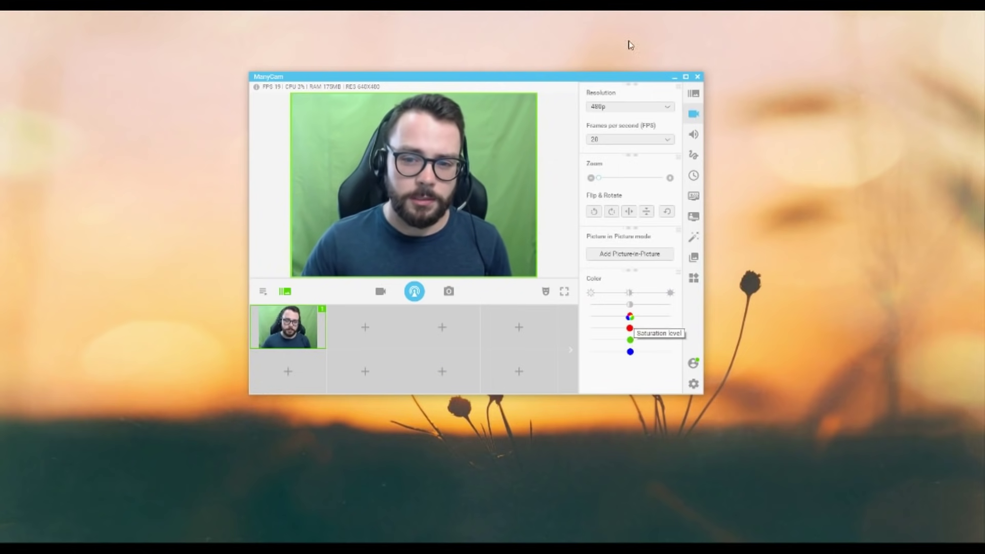
{"action": "left_click_drag", "start_coordinate": [588, 79], "coordinate": [611, 82]}
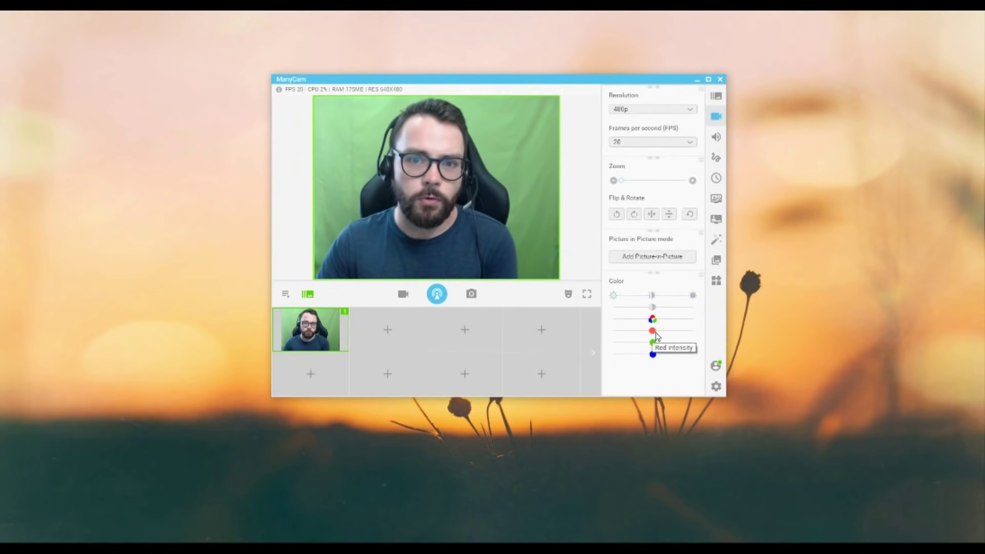
Raise the webcam's red intensity to the maximum, return it to neutral, and recentre the contrast
{"action": "left_click_drag", "start_coordinate": [653, 331], "coordinate": [697, 329]}
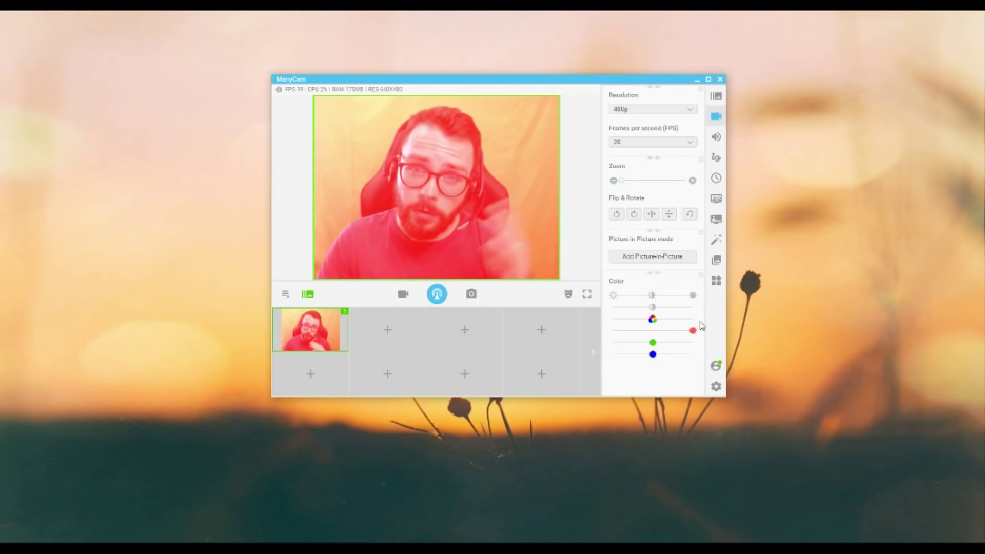
{"action": "left_click_drag", "start_coordinate": [693, 330], "coordinate": [652, 355]}
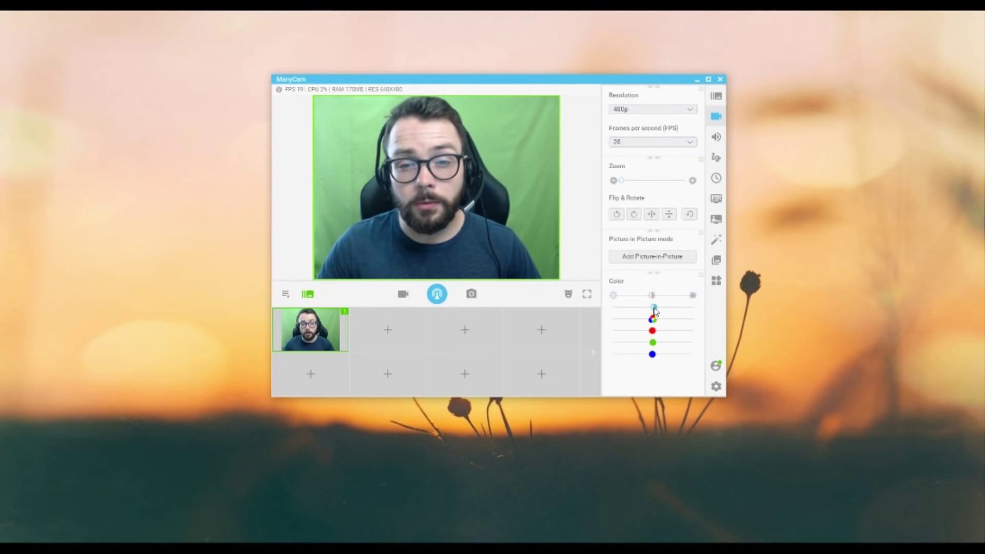
{"action": "left_click_drag", "start_coordinate": [655, 312], "coordinate": [652, 311]}
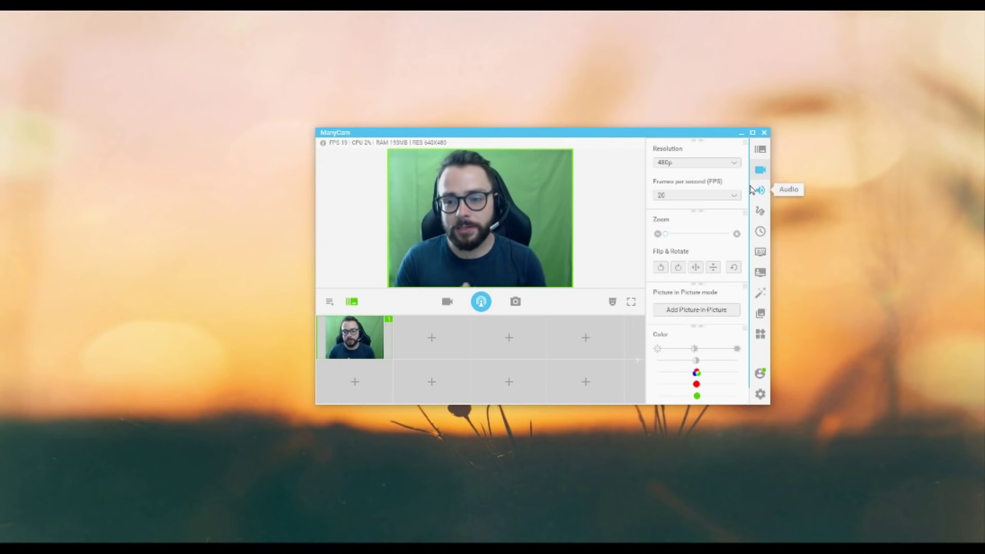
Add Headset Microphone (Microsoft LifeChat LX-6000) as an input device in the audio settings
{"action": "left_click", "coordinate": [758, 190]}
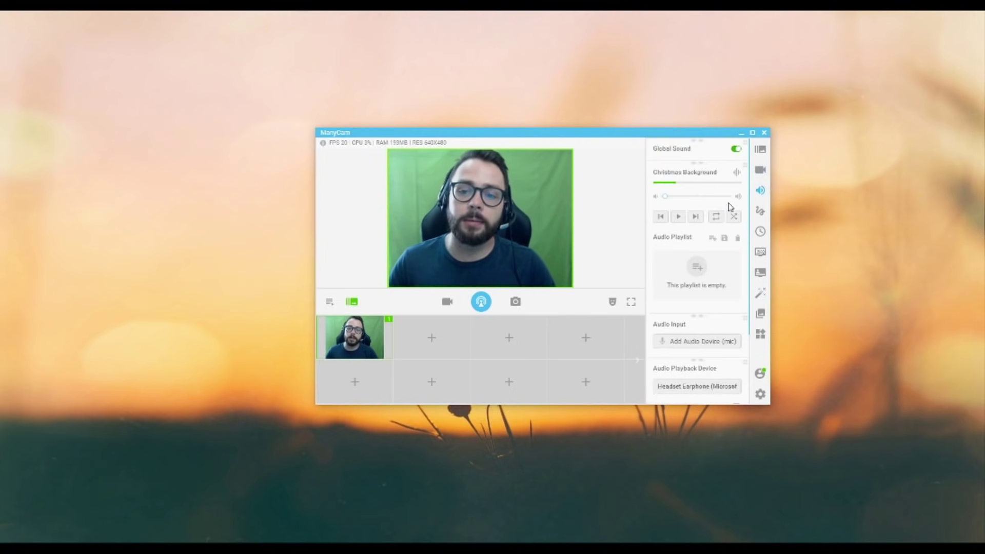
{"action": "scroll", "coordinate": [717, 226], "scroll_direction": "down", "scroll_amount": 3}
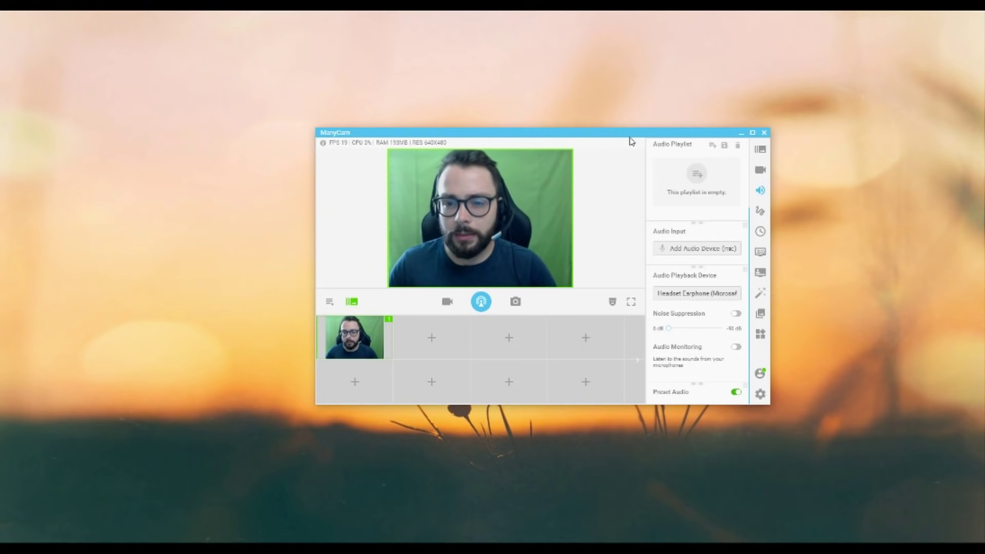
{"action": "left_click_drag", "start_coordinate": [641, 134], "coordinate": [778, 140]}
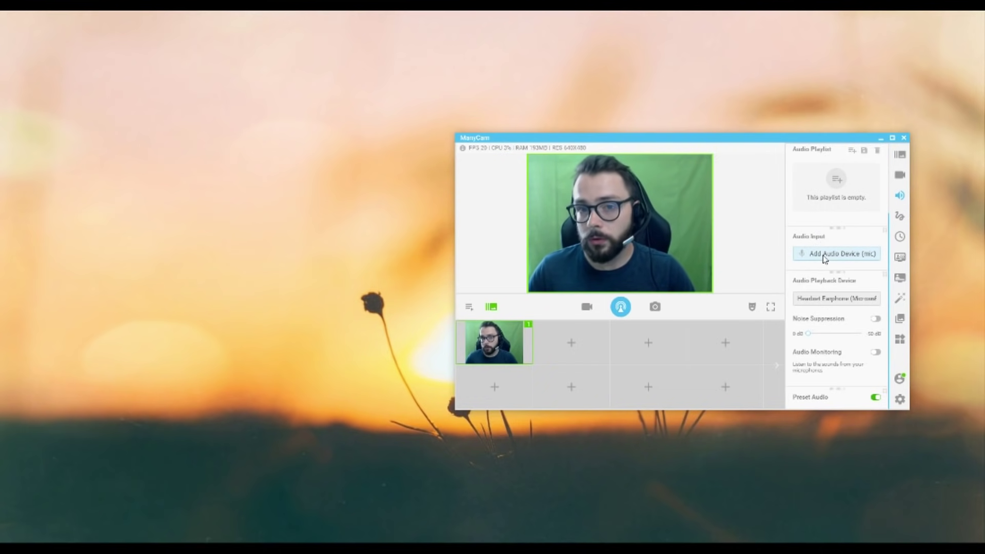
{"action": "left_click", "coordinate": [862, 259]}
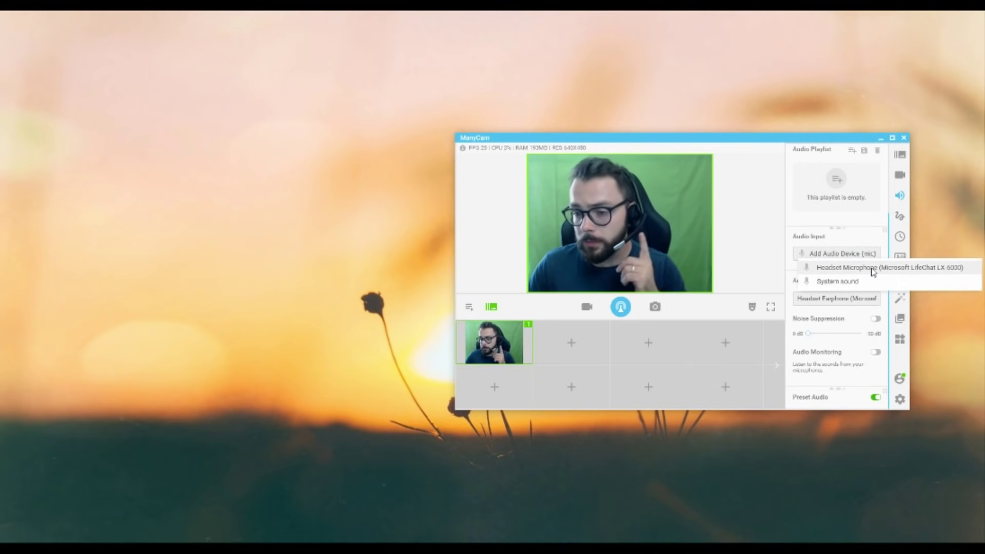
{"action": "left_click", "coordinate": [873, 270]}
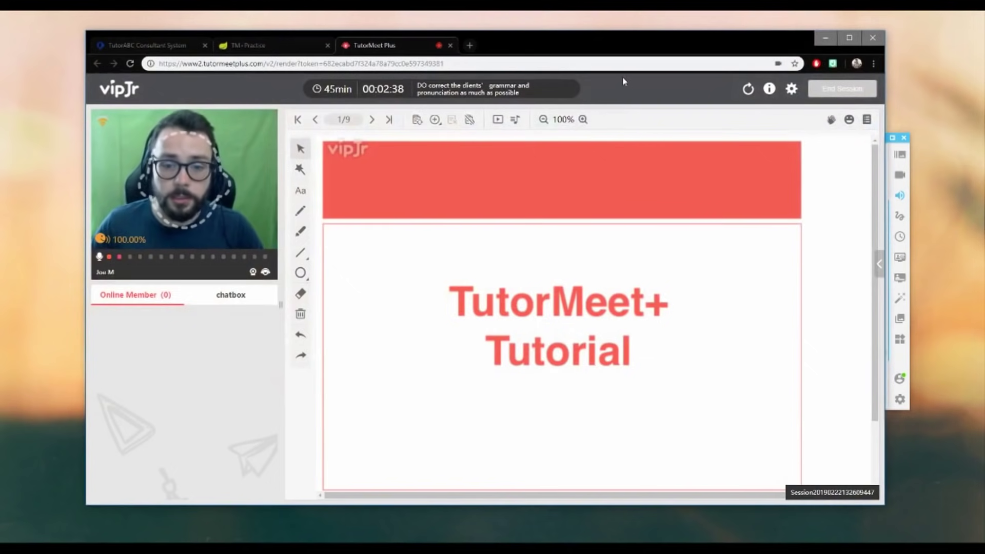
Switch to the TutorMeet session and set its microphone to Microphone (ManyCam Virtual Microphone)
{"action": "left_click", "coordinate": [759, 103]}
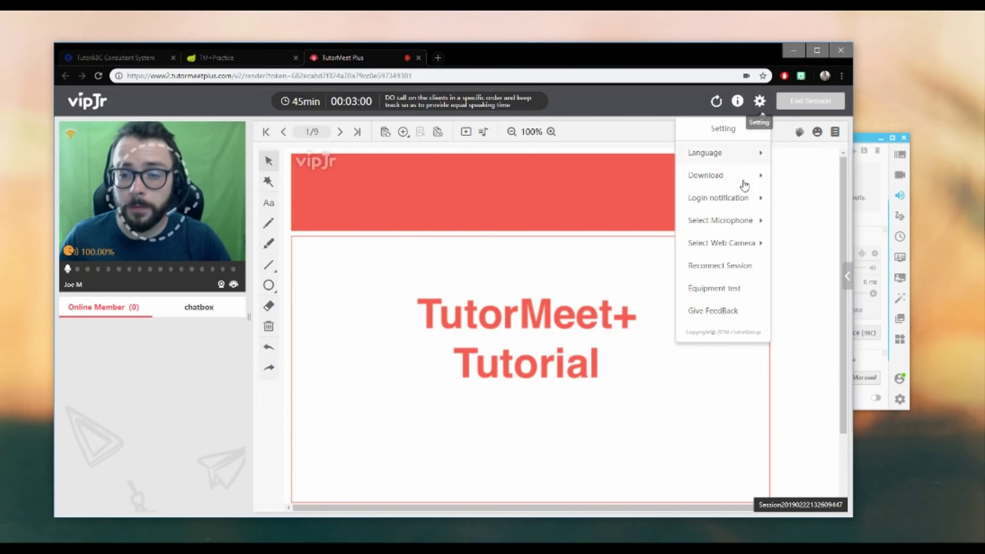
{"action": "mouse_move", "coordinate": [732, 222]}
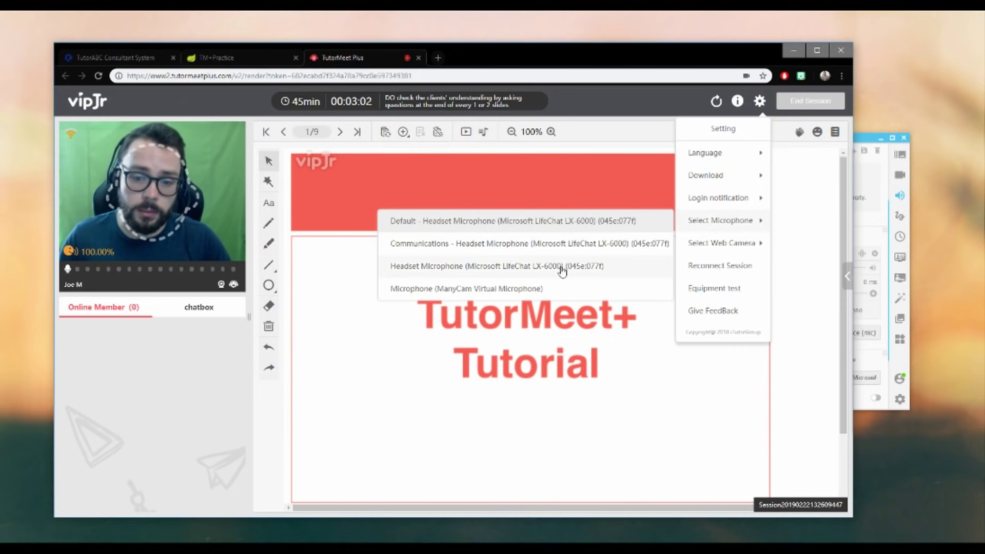
{"action": "left_click", "coordinate": [533, 291]}
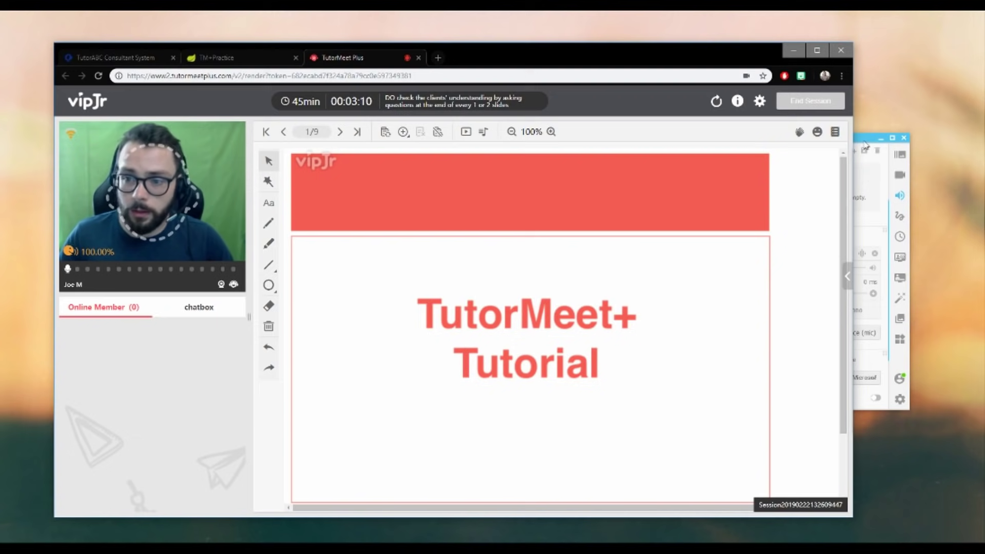
Return to ManyCam, remove the headset microphone from the audio input, and add the same device again
{"action": "left_click", "coordinate": [856, 242]}
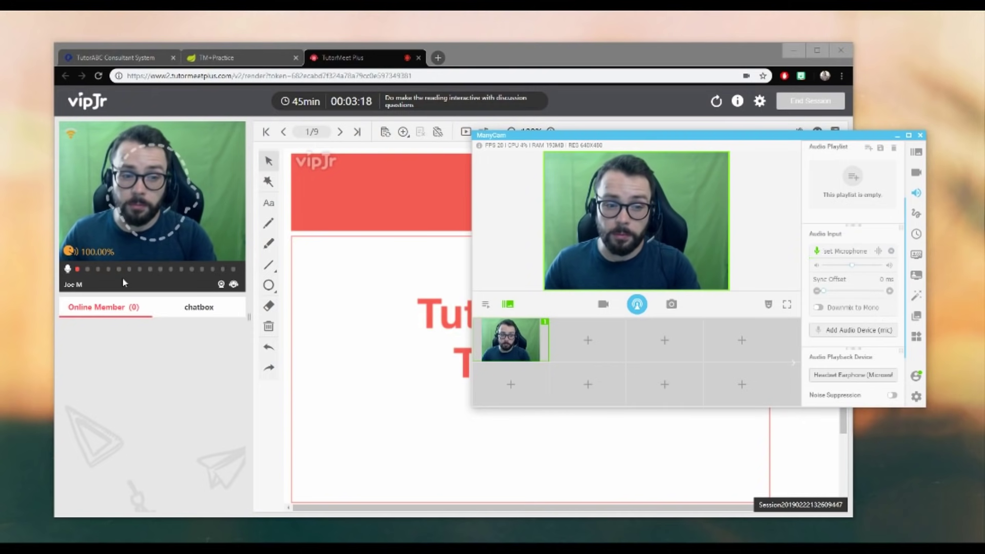
{"action": "left_click", "coordinate": [892, 251]}
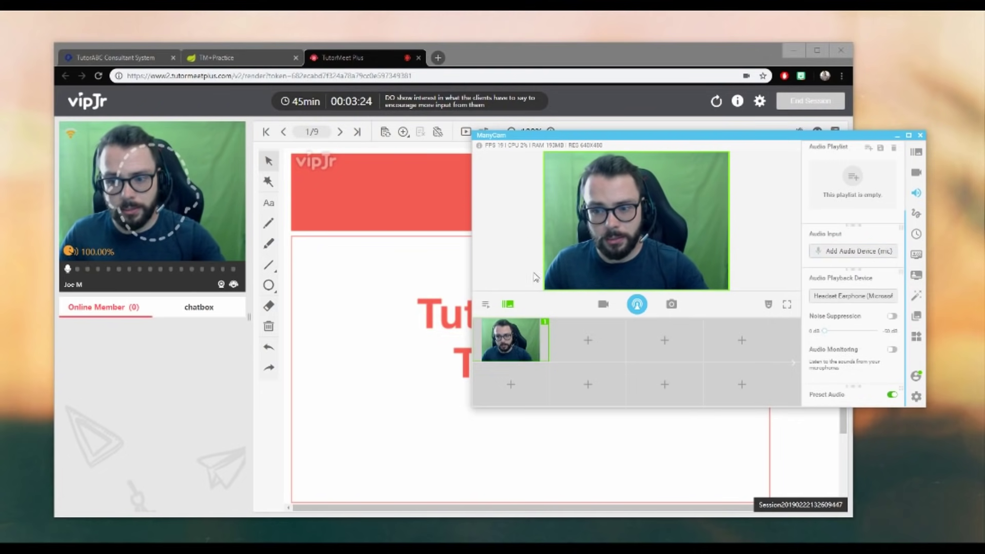
{"action": "left_click", "coordinate": [859, 251]}
{"action": "left_click", "coordinate": [858, 258]}
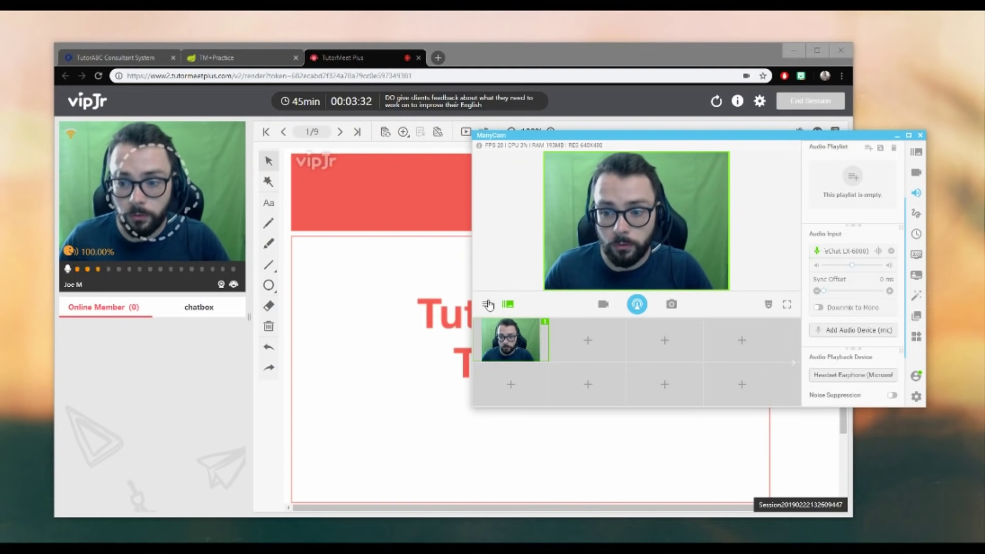
Check the microphone choice in the TutorMeet settings and reselect Microphone (ManyCam Virtual Microphone)
{"action": "left_click", "coordinate": [760, 101]}
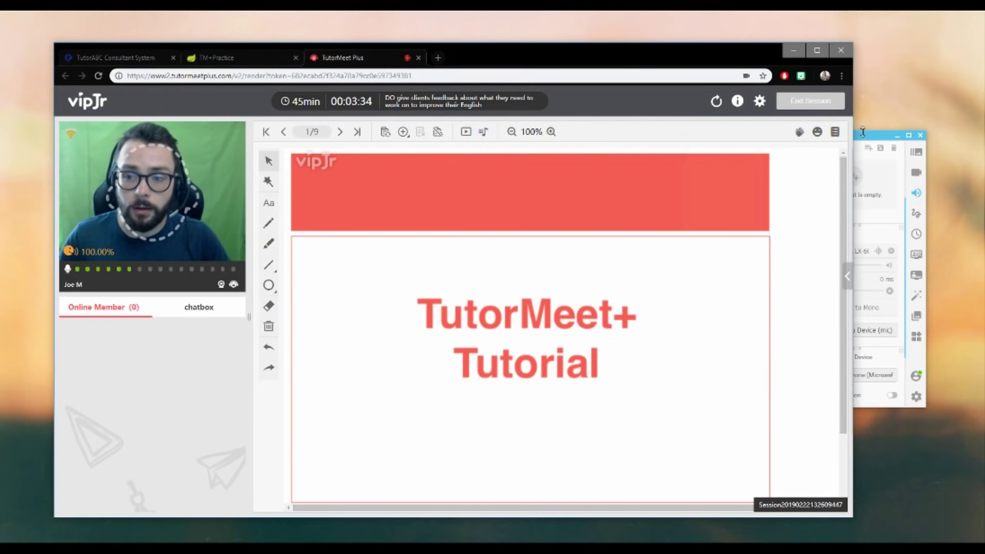
{"action": "left_click", "coordinate": [862, 134]}
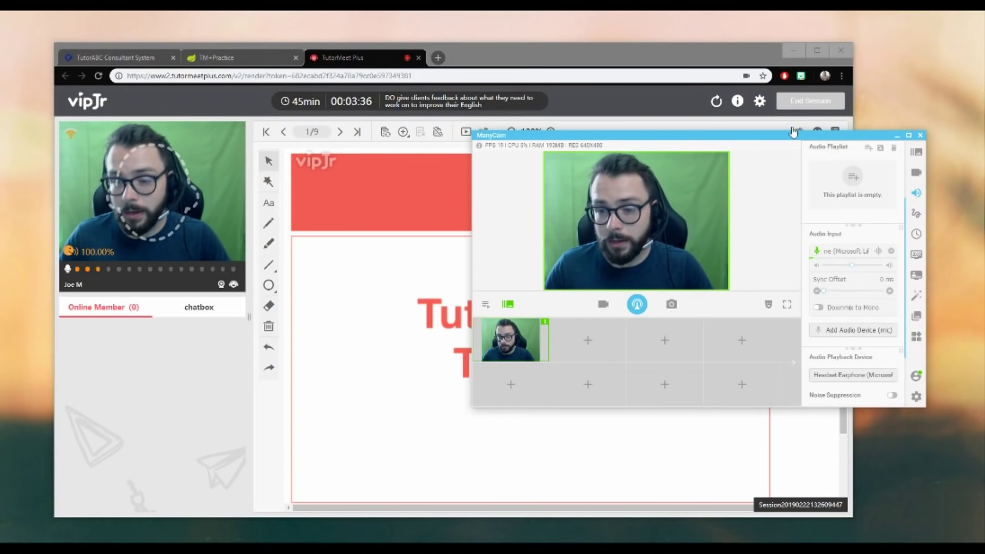
{"action": "left_click", "coordinate": [759, 101]}
{"action": "mouse_move", "coordinate": [749, 220]}
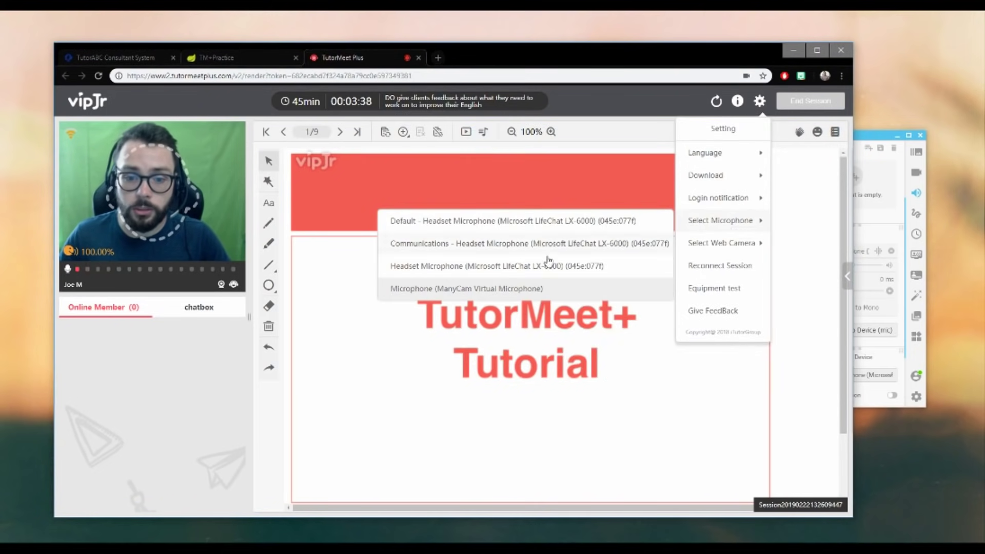
{"action": "left_click", "coordinate": [501, 289]}
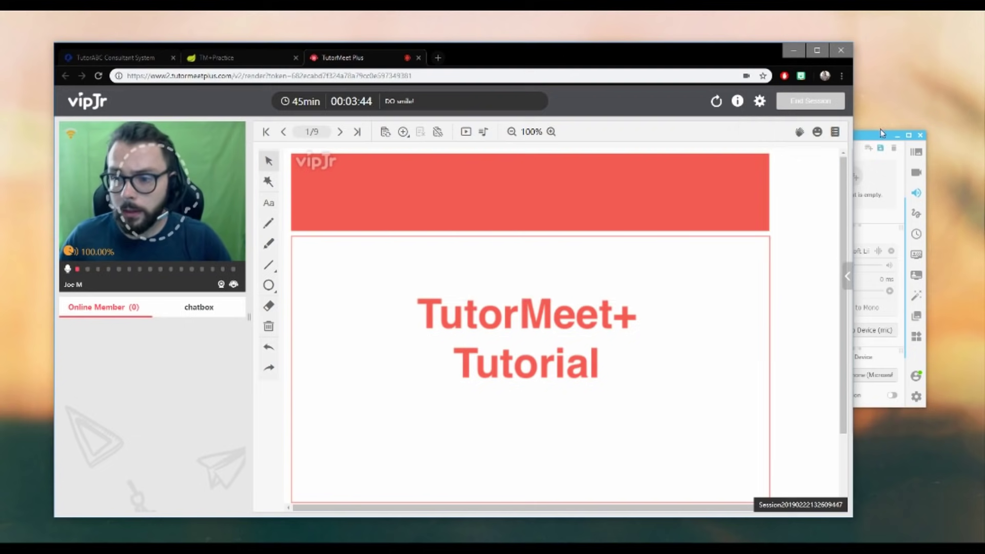
Find ManyCam's audio playlist, browse the Music (Copyright free) folder under Video & Filming in File Explorer, and close the folder
{"action": "left_click_drag", "start_coordinate": [880, 131], "coordinate": [893, 132]}
{"action": "scroll", "coordinate": [879, 205], "scroll_direction": "up", "scroll_amount": 3}
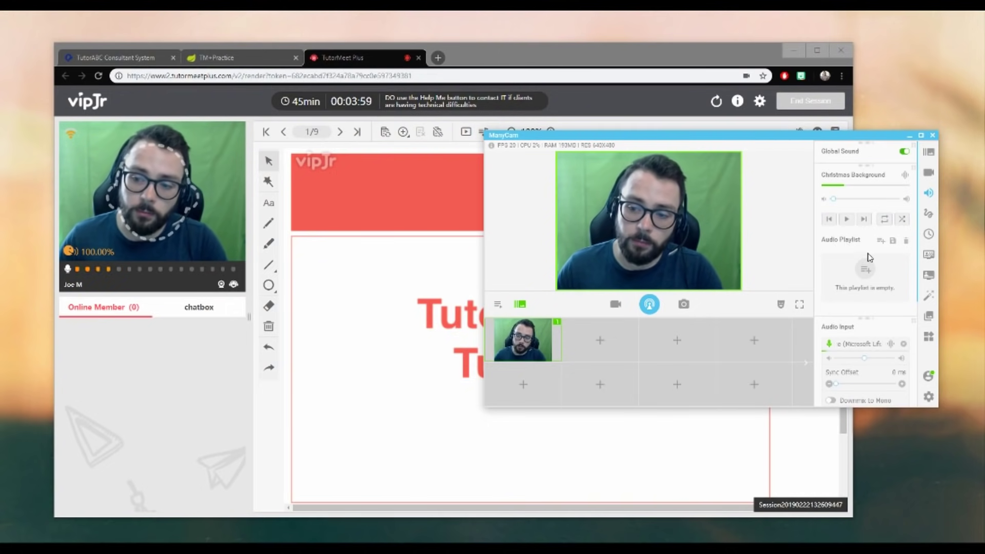
{"action": "key", "text": "alt+Tab"}
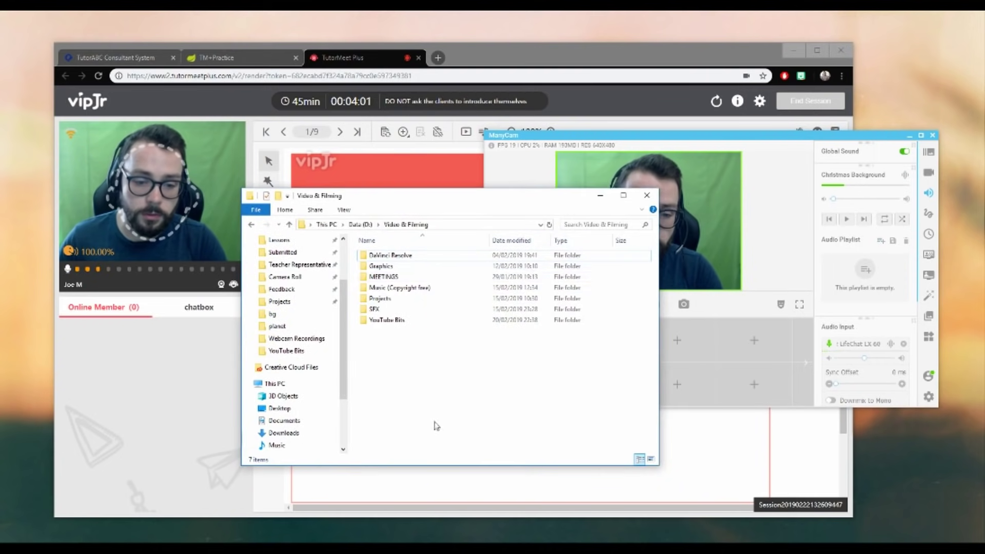
{"action": "double_click", "coordinate": [414, 287]}
{"action": "scroll", "coordinate": [513, 287], "scroll_direction": "down", "scroll_amount": 3}
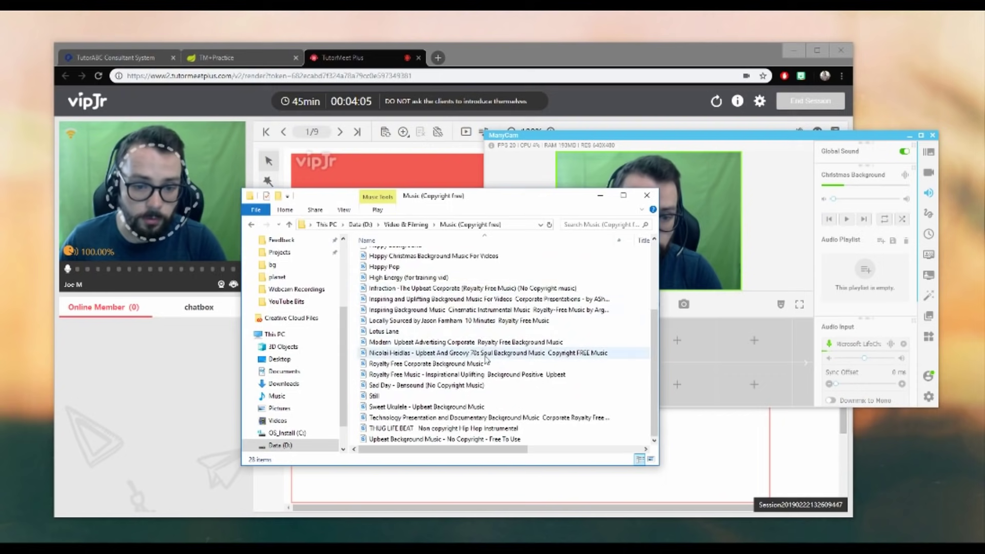
{"action": "scroll", "coordinate": [418, 413], "scroll_direction": "up", "scroll_amount": 3}
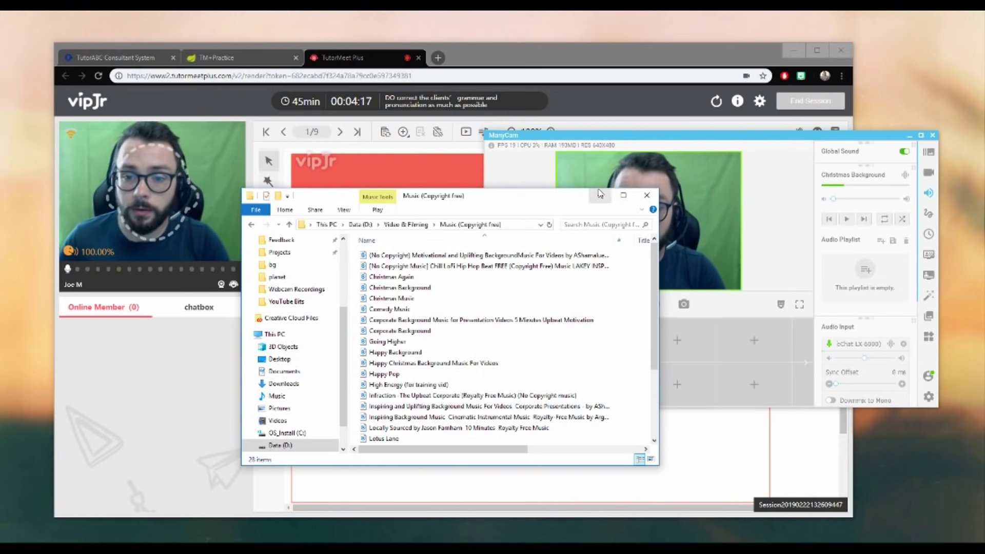
{"action": "left_click", "coordinate": [647, 196]}
Add the whole Music (Copyright free) folder to ManyCam's audio playlist and go to the first tracks
{"action": "left_click", "coordinate": [881, 241]}
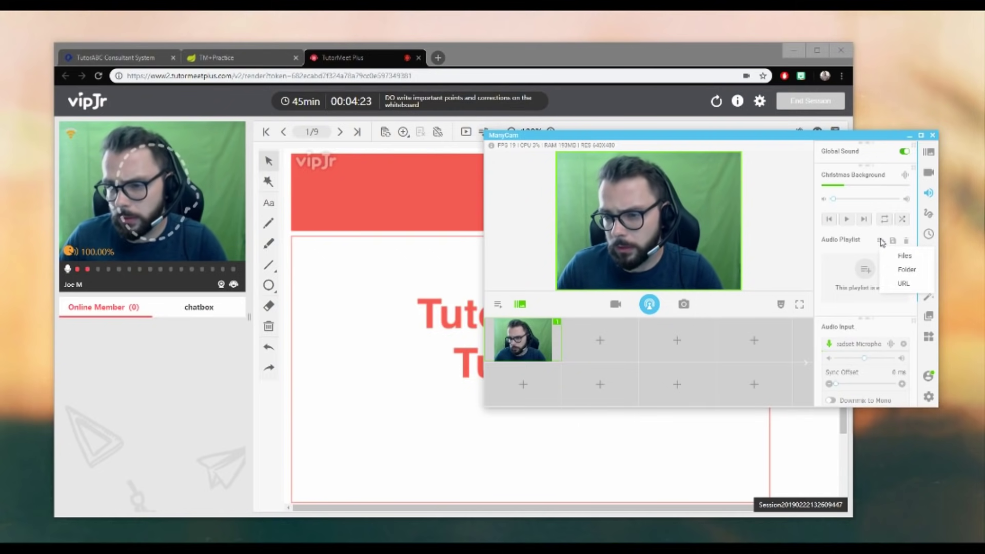
{"action": "left_click", "coordinate": [906, 270]}
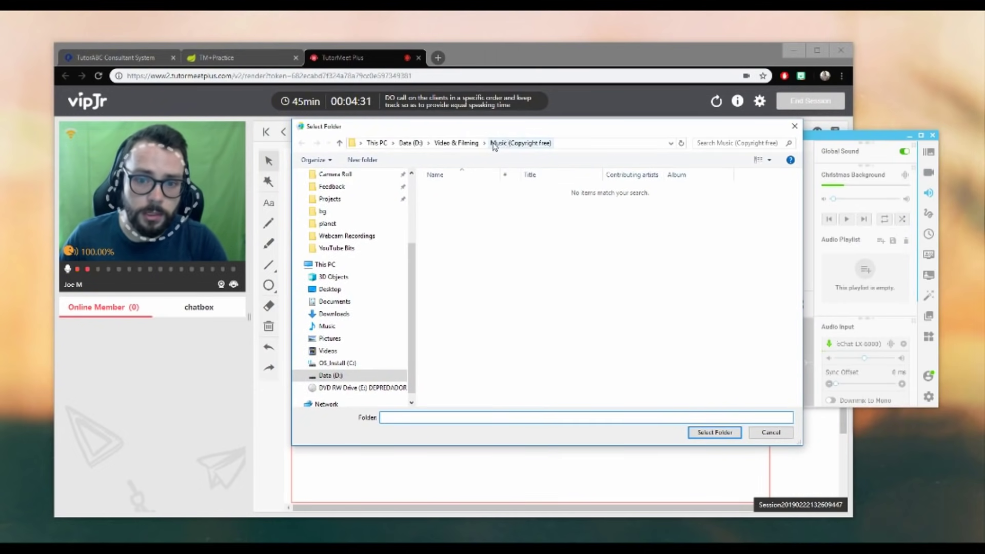
{"action": "left_click", "coordinate": [715, 433]}
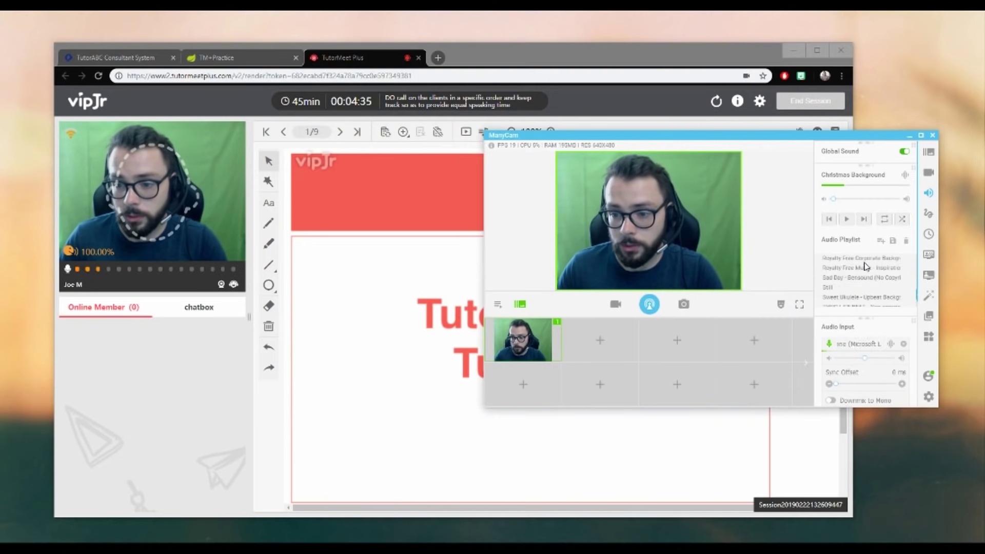
{"action": "scroll", "coordinate": [866, 272], "scroll_direction": "up", "scroll_amount": 10}
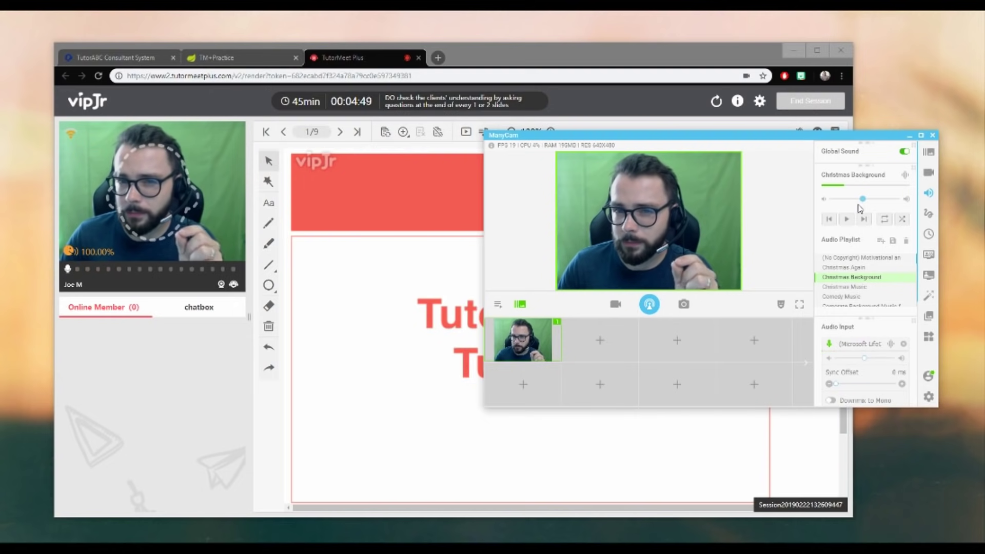
Play the Happy Christmas Background track from the audio playlist and lower the music volume to near its minimum
{"action": "scroll", "coordinate": [872, 294], "scroll_direction": "down", "scroll_amount": 2}
{"action": "double_click", "coordinate": [859, 285]}
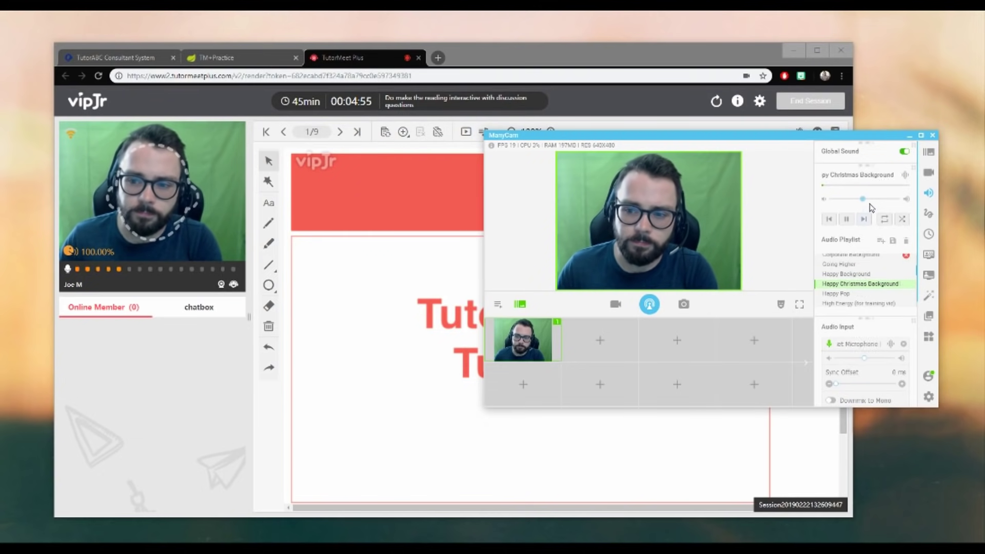
{"action": "left_click_drag", "start_coordinate": [863, 201], "coordinate": [858, 200]}
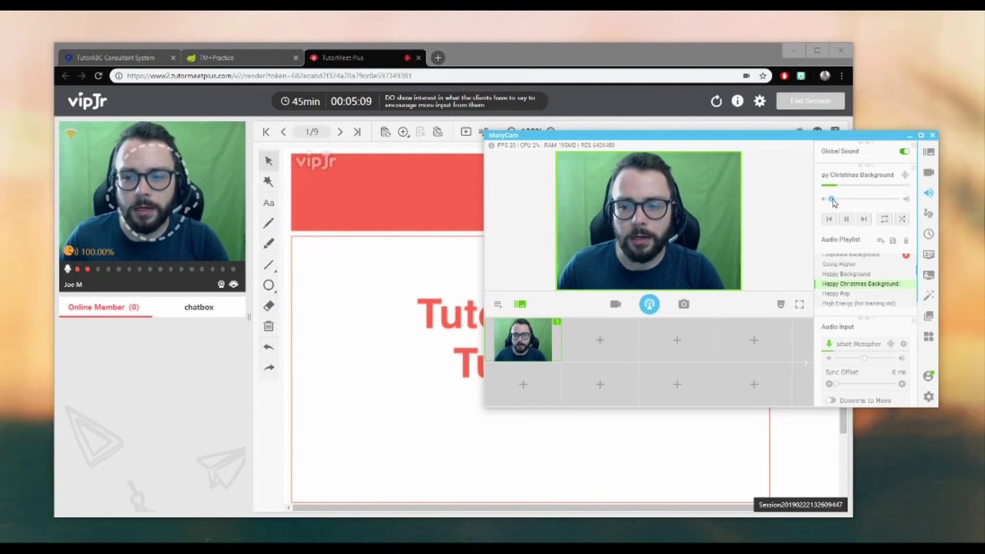
{"action": "left_click_drag", "start_coordinate": [835, 203], "coordinate": [860, 201]}
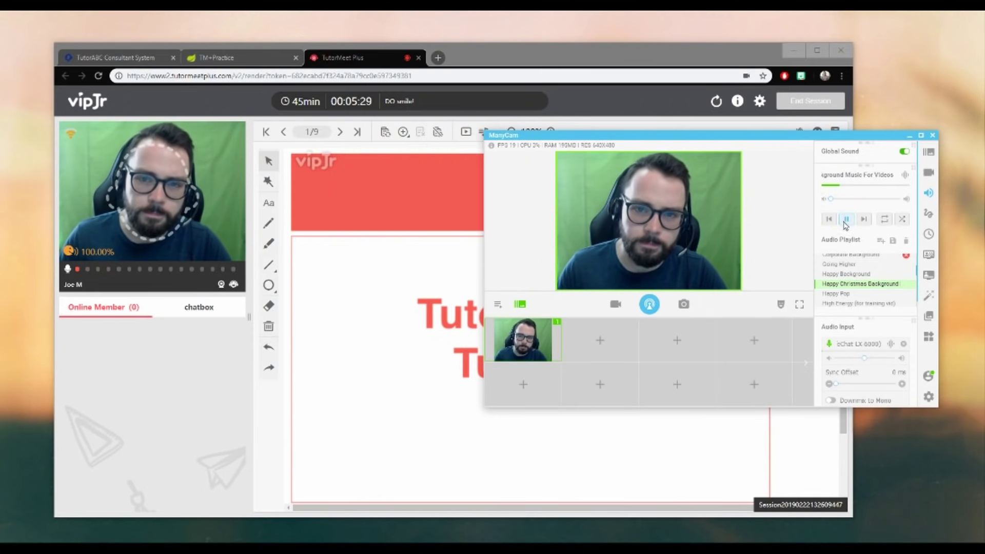
Preview Christmas Again and Christmas Background, skipping ahead in the latter, and play and pause the (No Copyright) Motivational and Uplifting track
{"action": "scroll", "coordinate": [856, 275], "scroll_direction": "up", "scroll_amount": 2}
{"action": "double_click", "coordinate": [862, 269]}
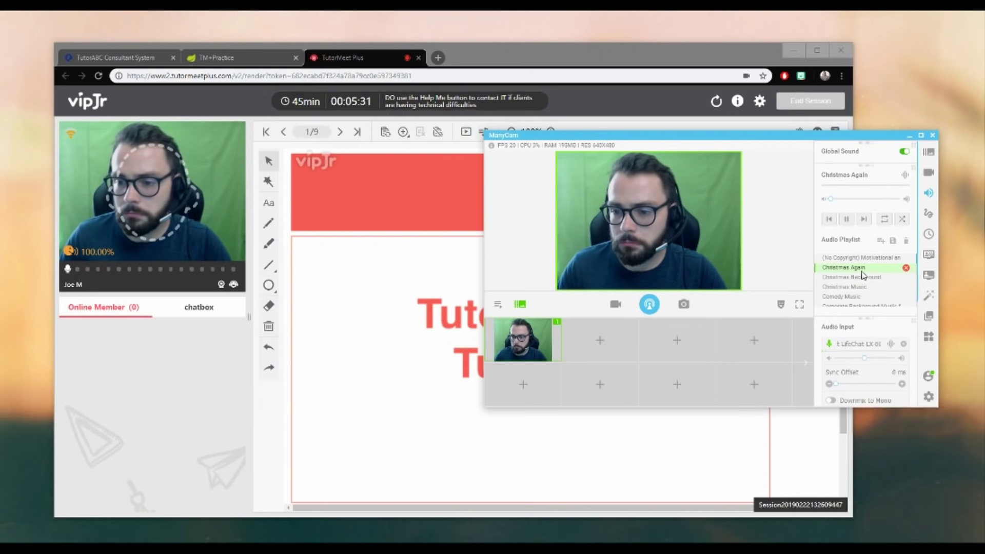
{"action": "double_click", "coordinate": [856, 280]}
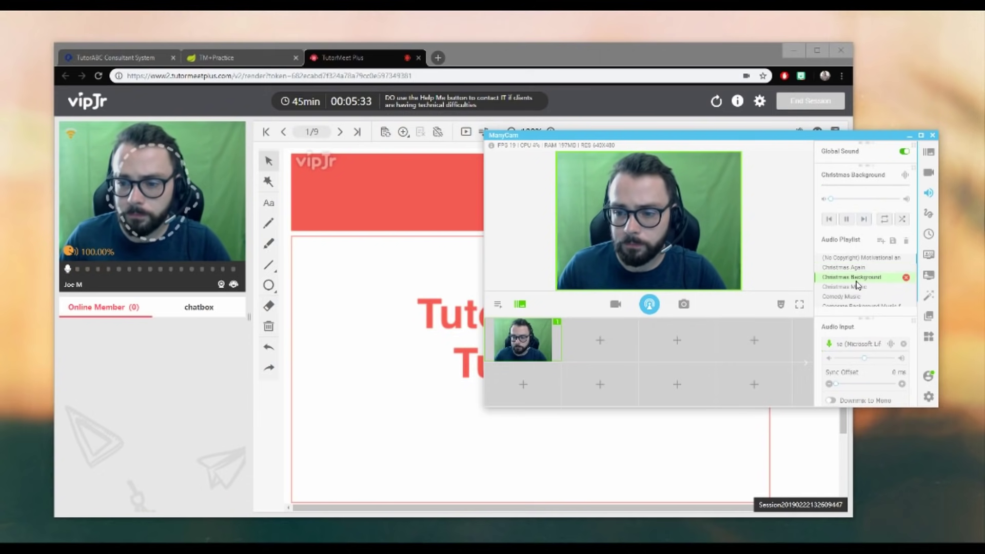
{"action": "left_click", "coordinate": [843, 186]}
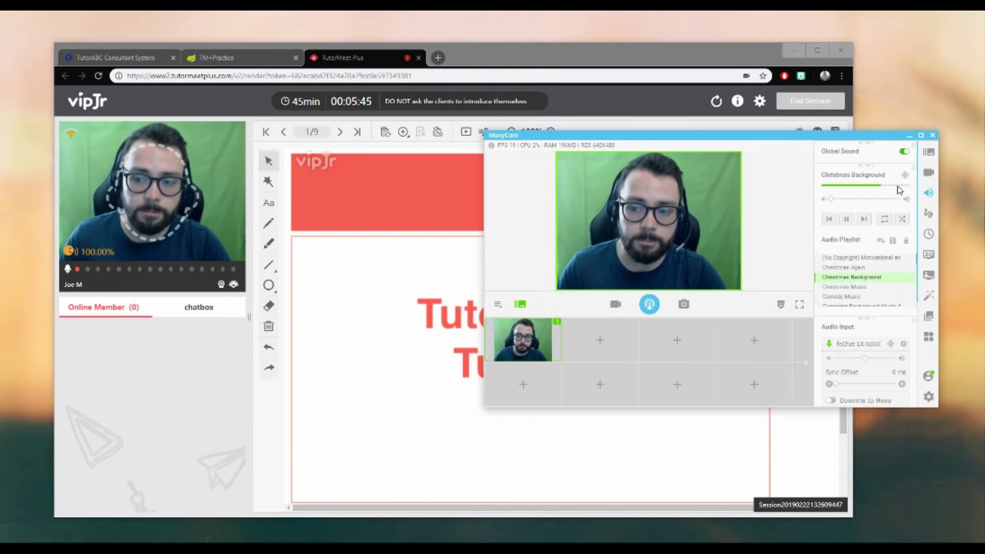
{"action": "double_click", "coordinate": [861, 257]}
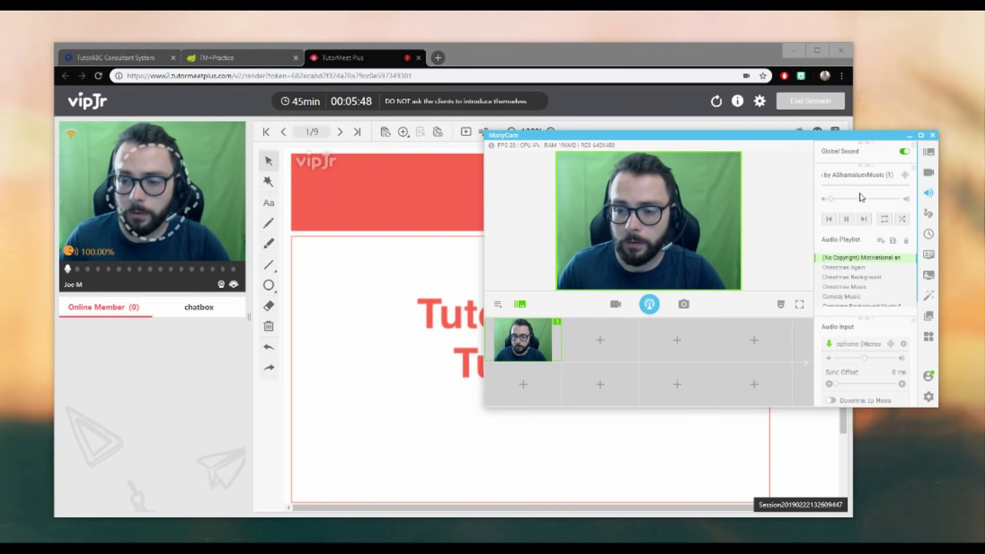
{"action": "left_click", "coordinate": [847, 219]}
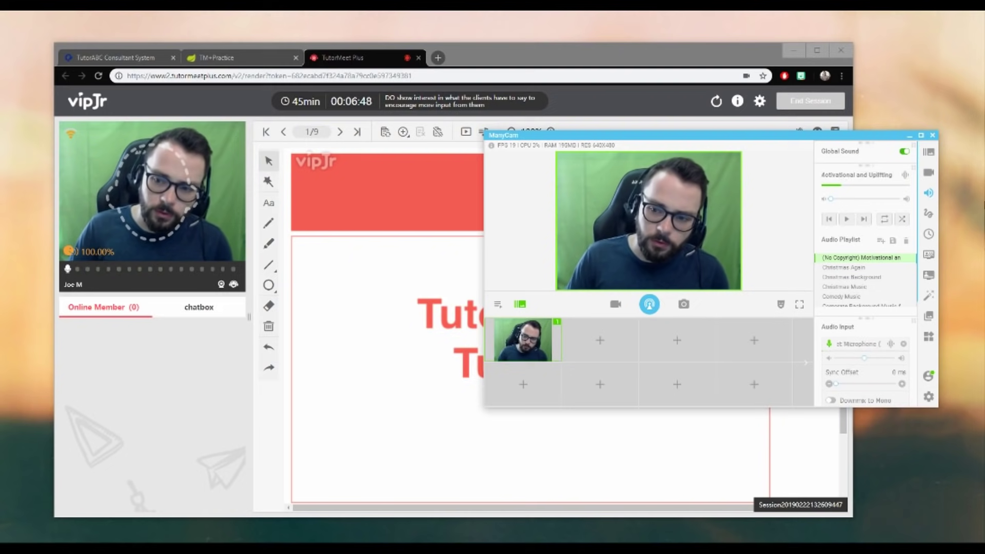
Examine the URL option for adding a streaming link to the audio playlist, dismiss it, and look through the playlist's tracks and add options
{"action": "left_click_drag", "start_coordinate": [849, 138], "coordinate": [834, 144]}
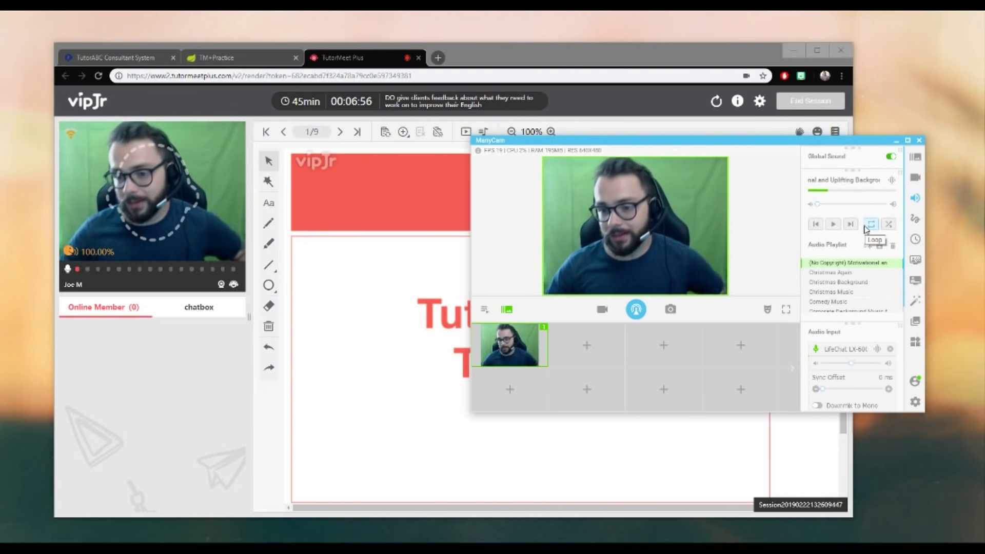
{"action": "left_click", "coordinate": [869, 246]}
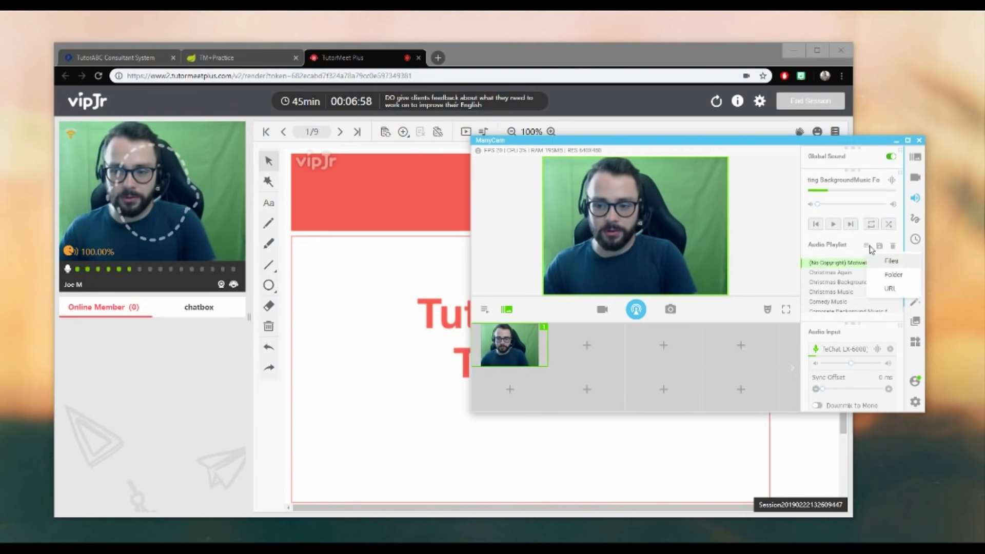
{"action": "left_click", "coordinate": [889, 288]}
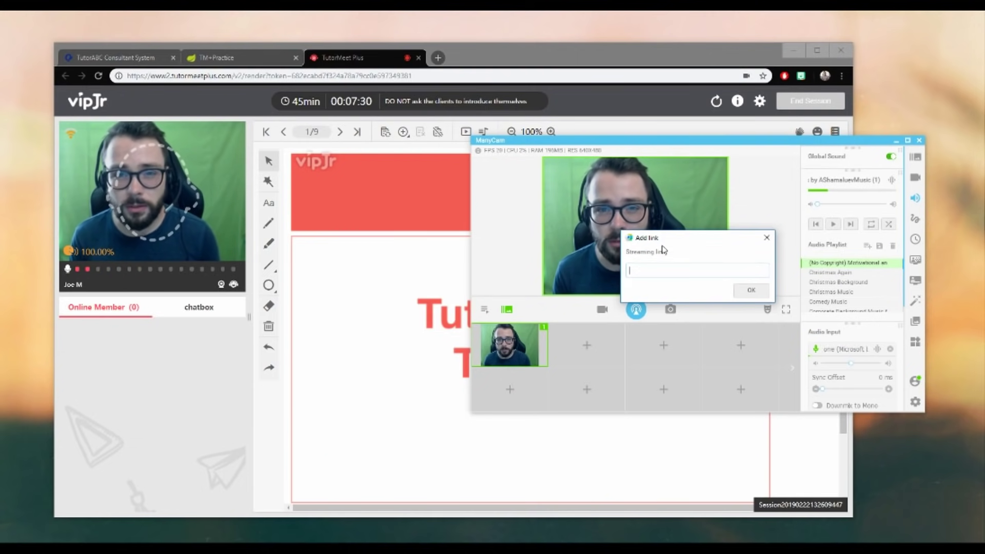
{"action": "left_click", "coordinate": [766, 237]}
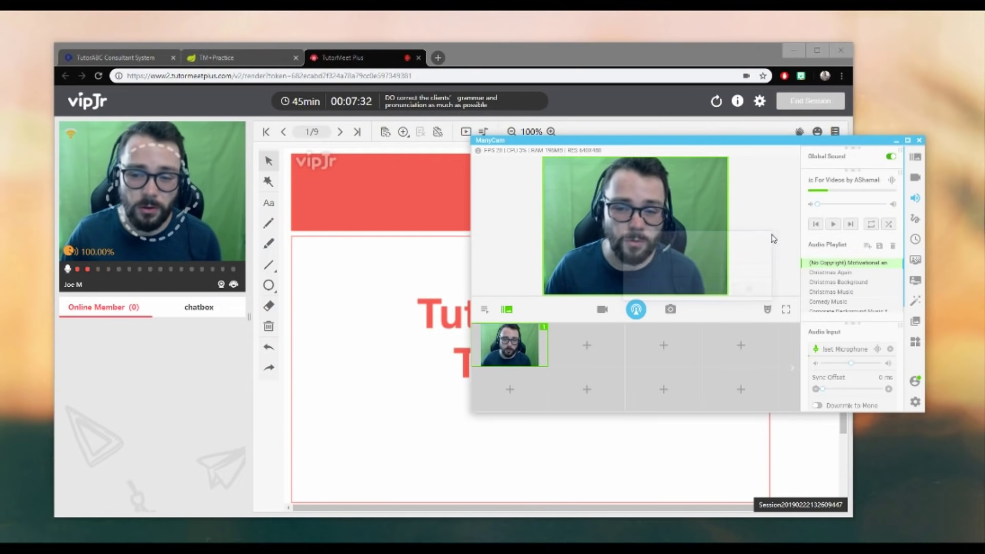
{"action": "scroll", "coordinate": [836, 292], "scroll_direction": "down", "scroll_amount": 5}
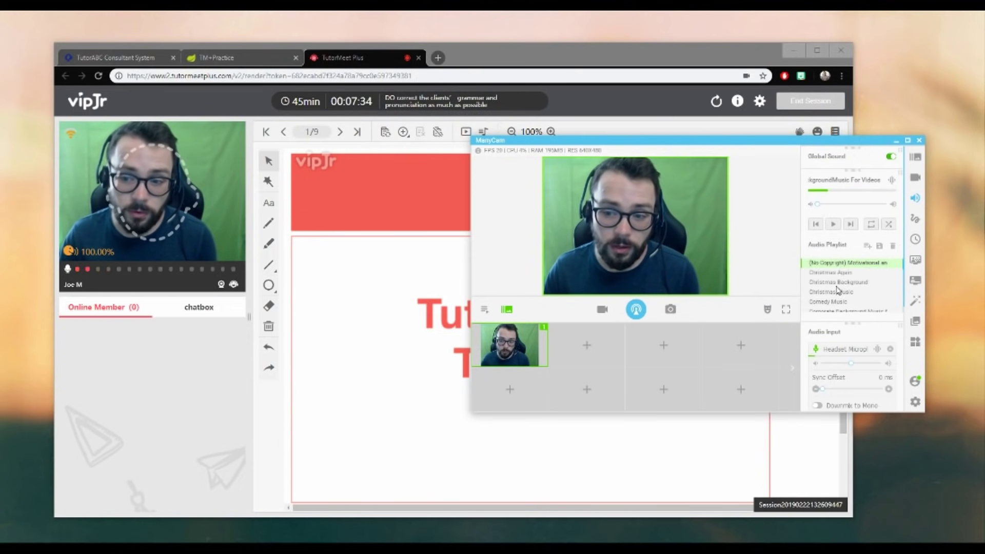
{"action": "scroll", "coordinate": [845, 289], "scroll_direction": "down", "scroll_amount": 3}
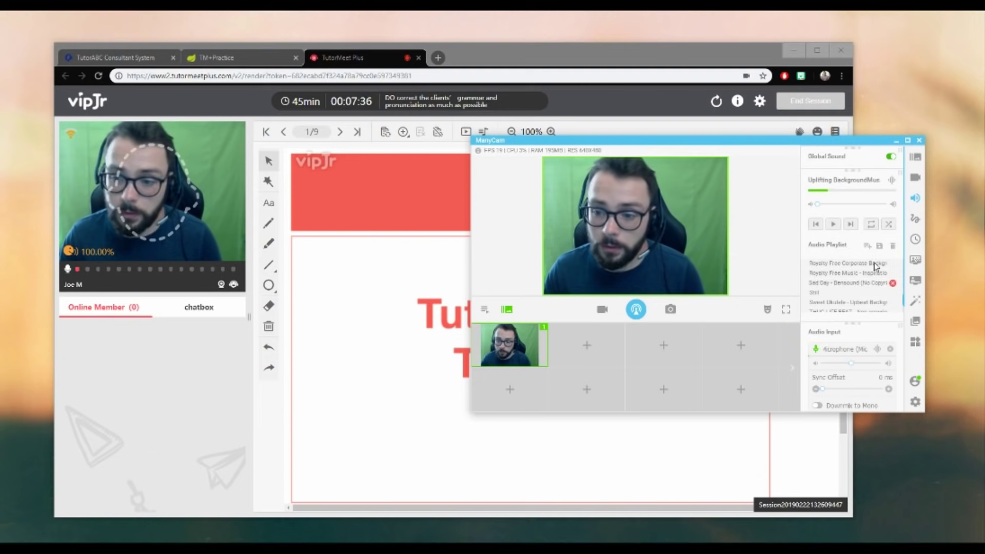
{"action": "left_click", "coordinate": [867, 245]}
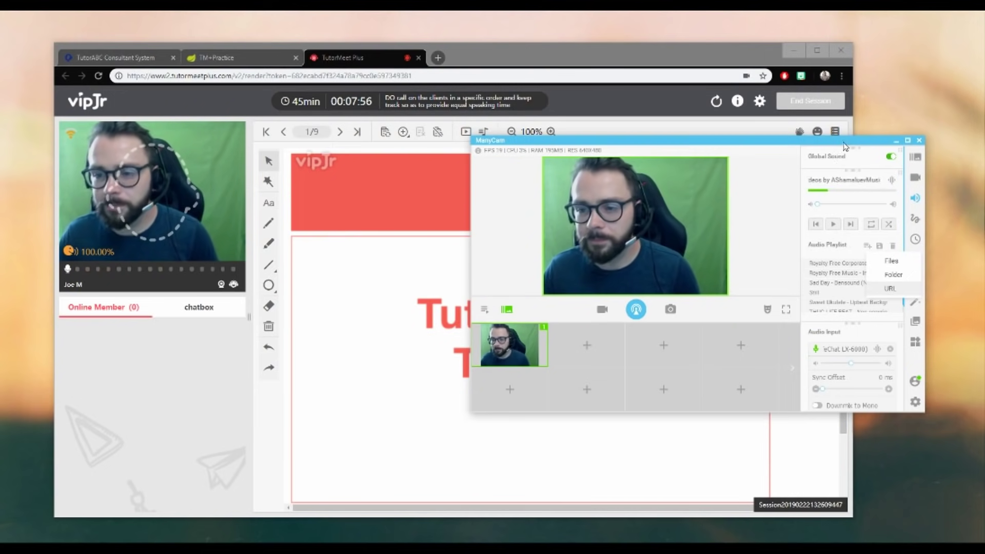
Review the audio input's Sync Offset, available audio devices, playback device, noise suppression, audio monitoring, Global Sound and Preset Audio settings
{"action": "scroll", "coordinate": [865, 272], "scroll_direction": "down", "scroll_amount": 2}
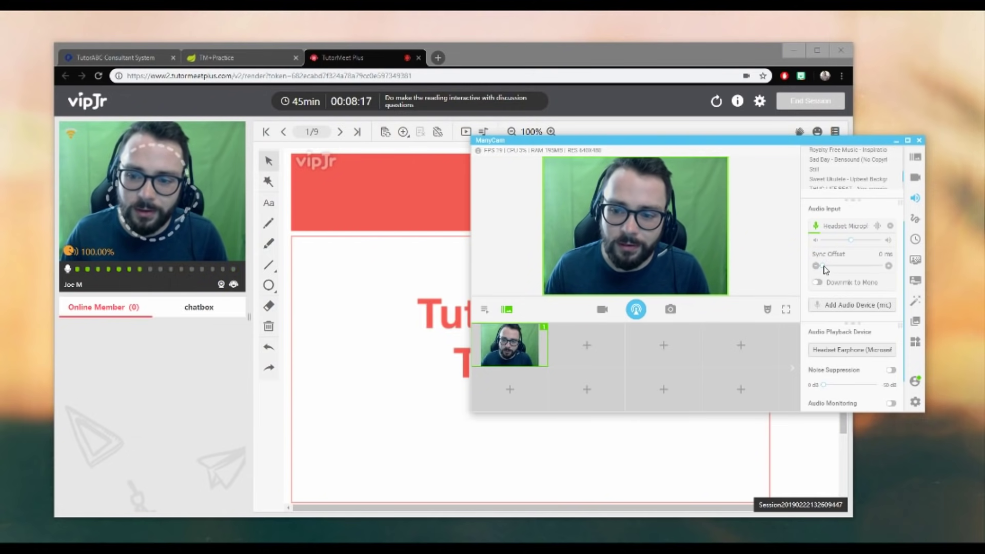
{"action": "left_click_drag", "start_coordinate": [824, 266], "coordinate": [835, 266]}
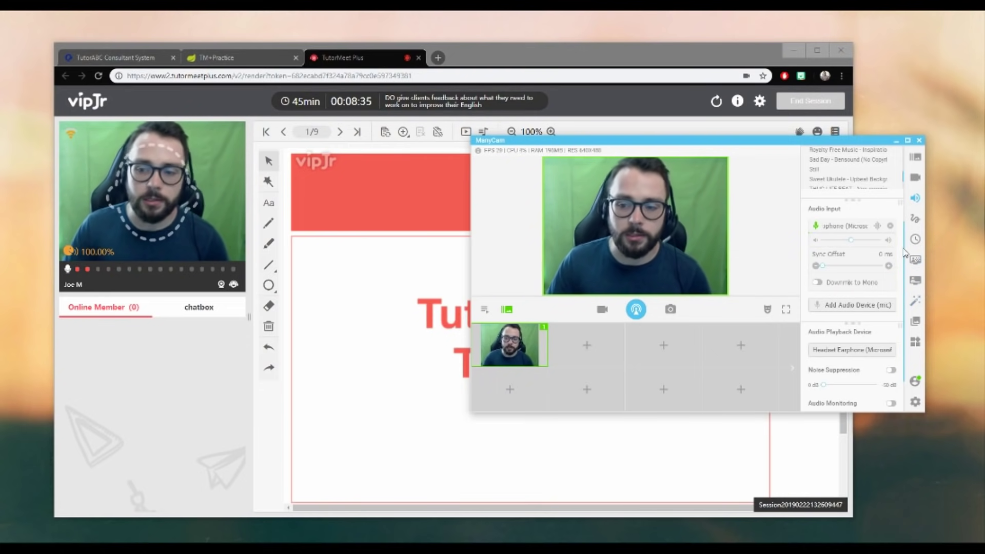
{"action": "scroll", "coordinate": [857, 256], "scroll_direction": "down", "scroll_amount": 1}
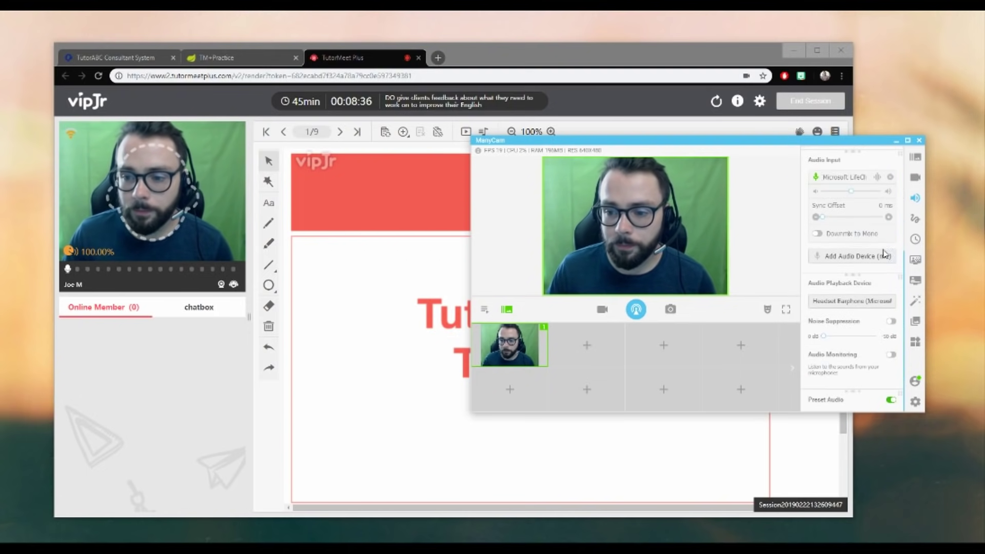
{"action": "left_click", "coordinate": [852, 257]}
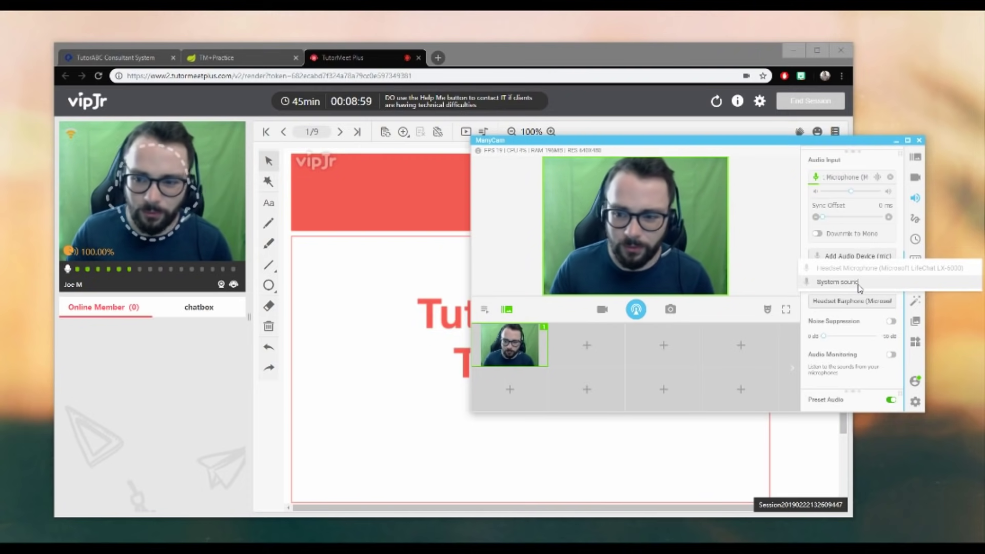
{"action": "left_click", "coordinate": [896, 240]}
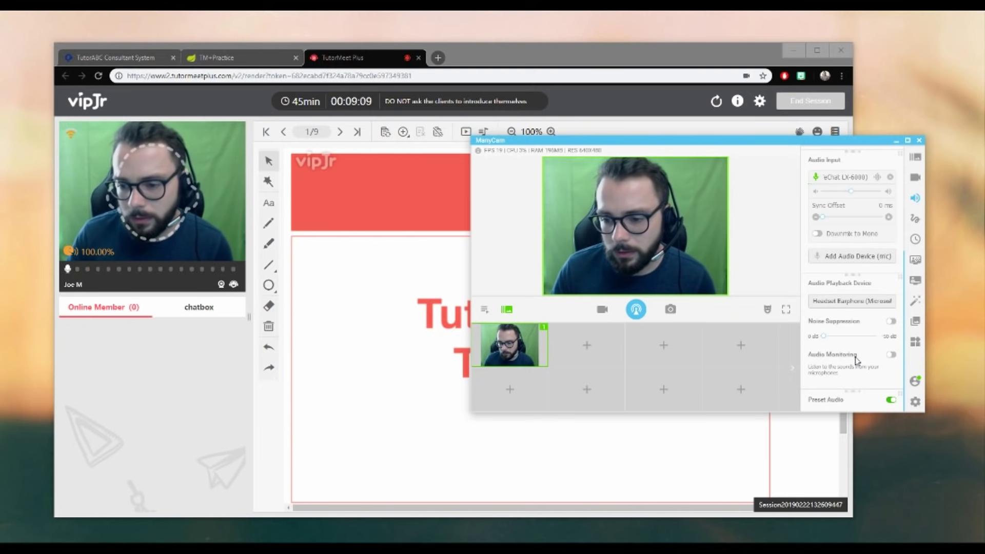
{"action": "scroll", "coordinate": [855, 360], "scroll_direction": "up", "scroll_amount": 4}
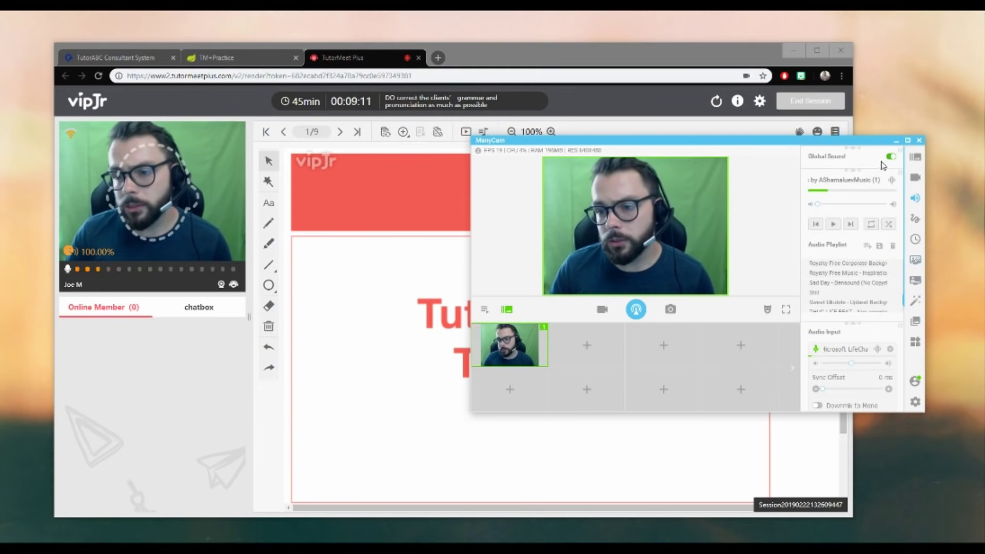
{"action": "scroll", "coordinate": [872, 205], "scroll_direction": "down", "scroll_amount": 4}
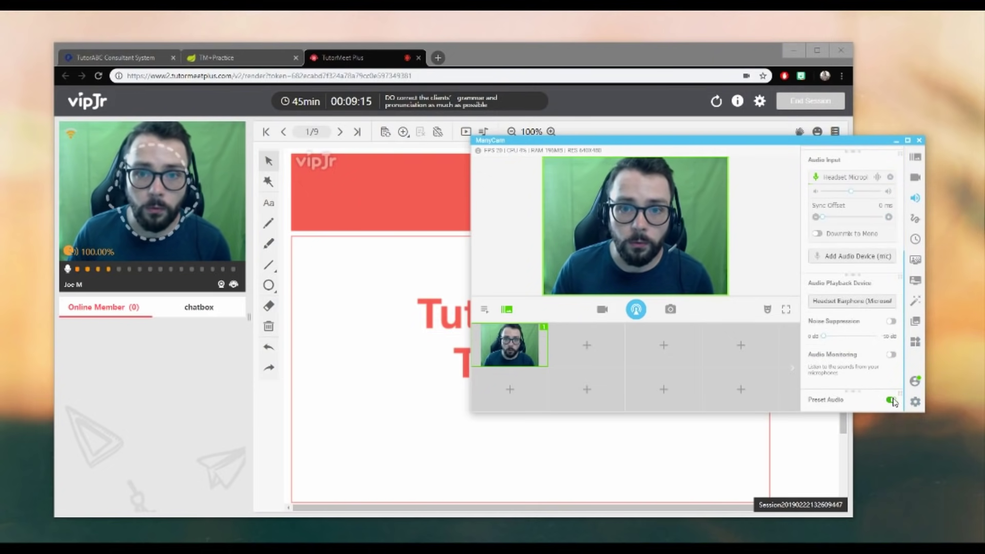
{"action": "scroll", "coordinate": [890, 389], "scroll_direction": "up", "scroll_amount": 4}
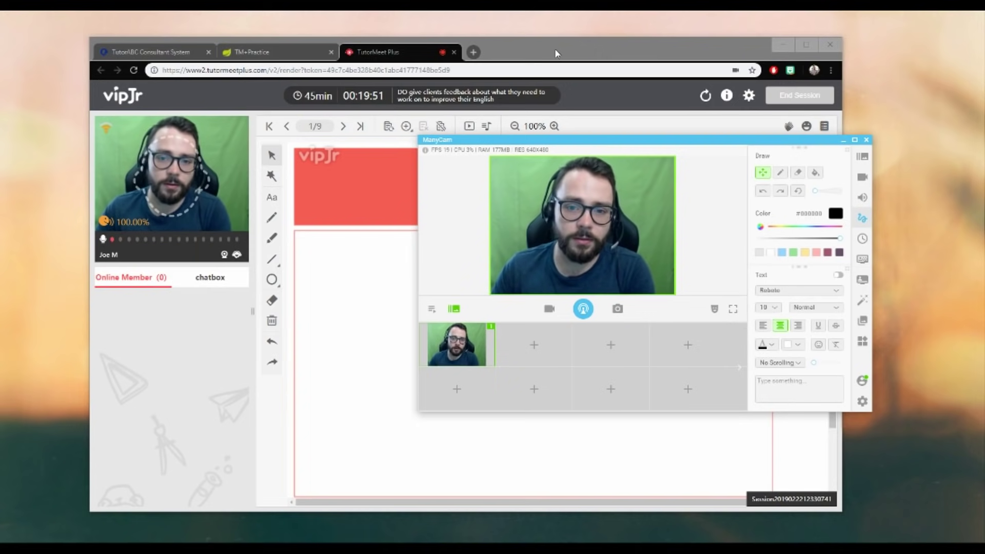
Switch to TutorMeet, draw a freehand red letter J on the tutorial slide with the Pencil, and undo it
{"action": "left_click", "coordinate": [208, 154]}
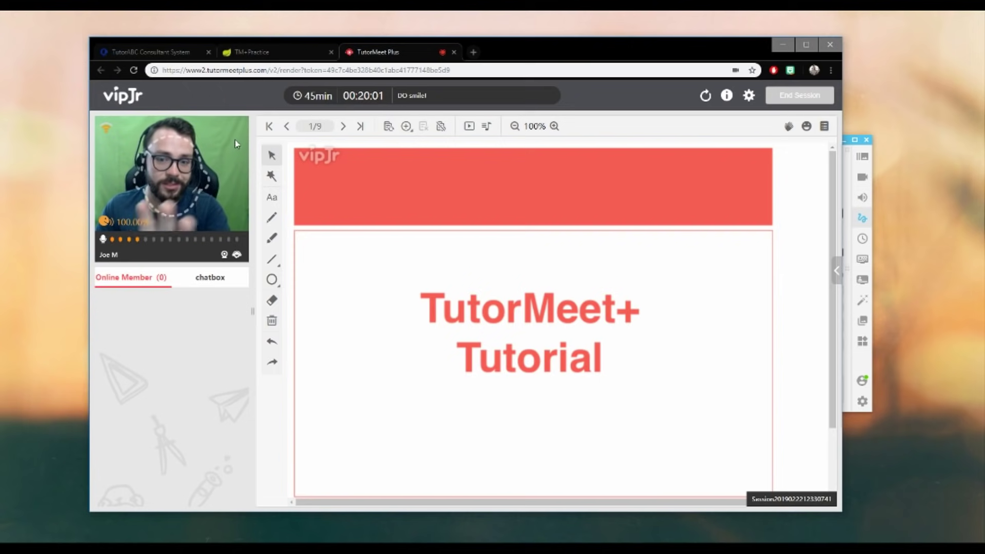
{"action": "left_click", "coordinate": [836, 270]}
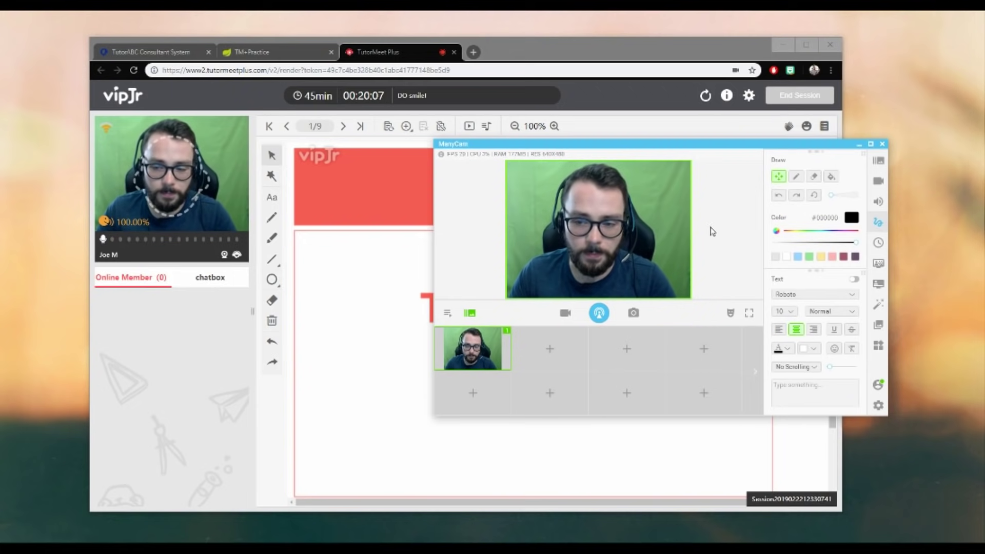
{"action": "left_click", "coordinate": [272, 217]}
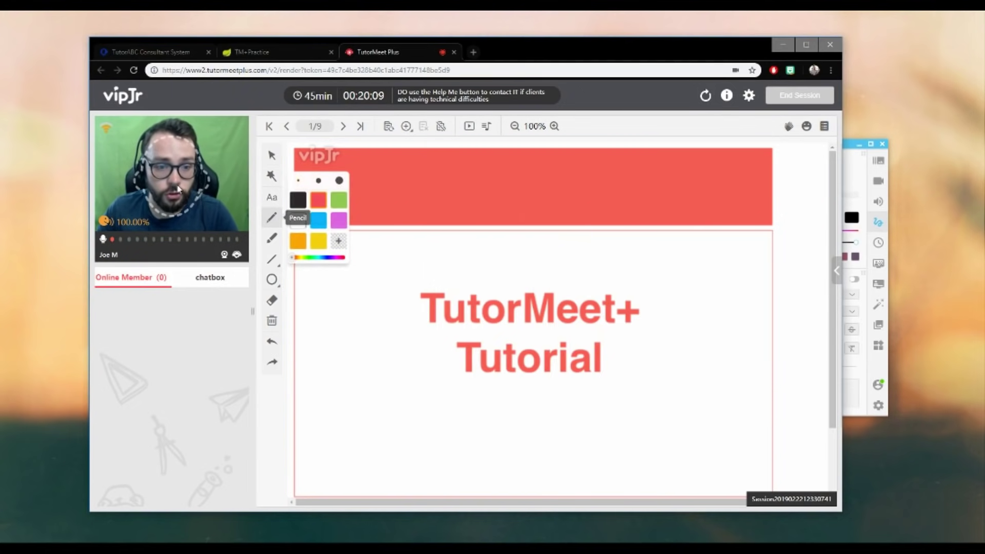
{"action": "mouse_move", "coordinate": [345, 271]}
{"action": "left_mouse_down"}
{"action": "mouse_move", "coordinate": [389, 271]}
{"action": "mouse_move", "coordinate": [382, 298]}
{"action": "left_mouse_up"}
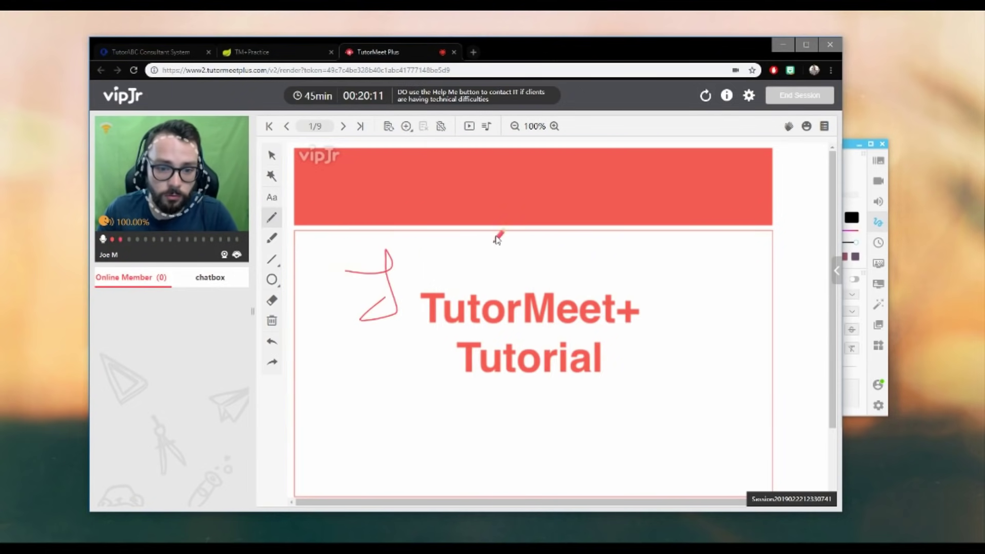
{"action": "left_click", "coordinate": [272, 342]}
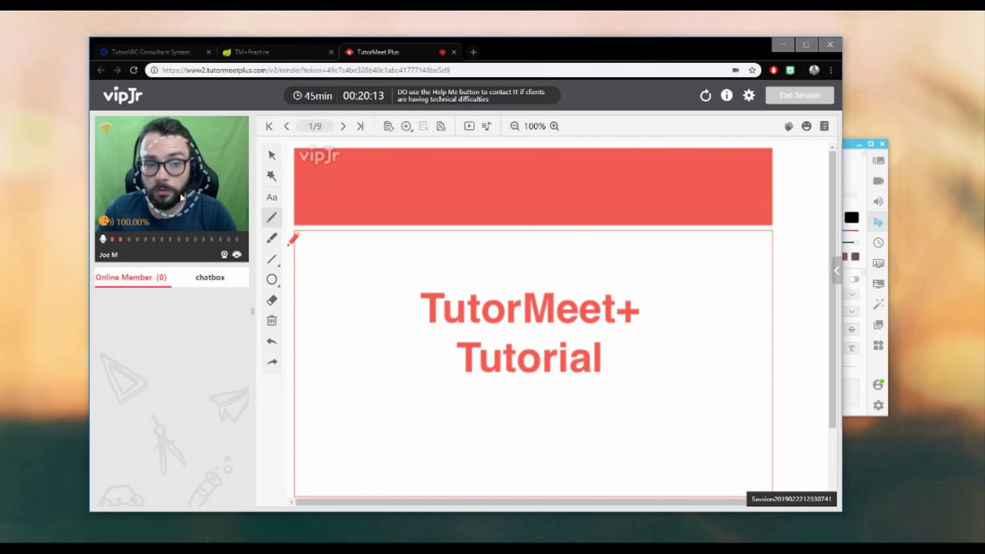
Return to ManyCam, draw a black letter J beside the presenter's head on the video, and erase it with a larger eraser
{"action": "left_click", "coordinate": [878, 222]}
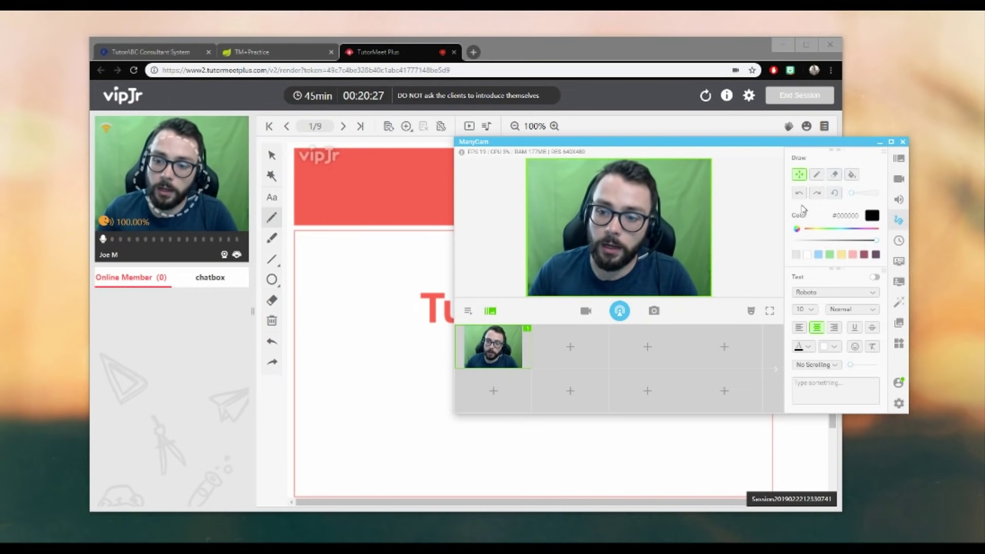
{"action": "left_click", "coordinate": [818, 176]}
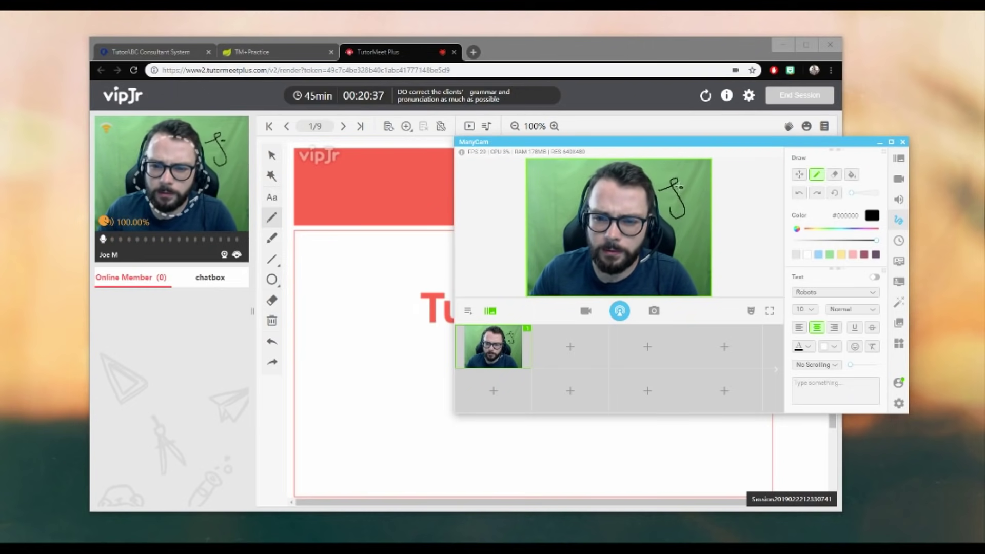
{"action": "left_click_drag", "start_coordinate": [679, 186], "coordinate": [682, 189]}
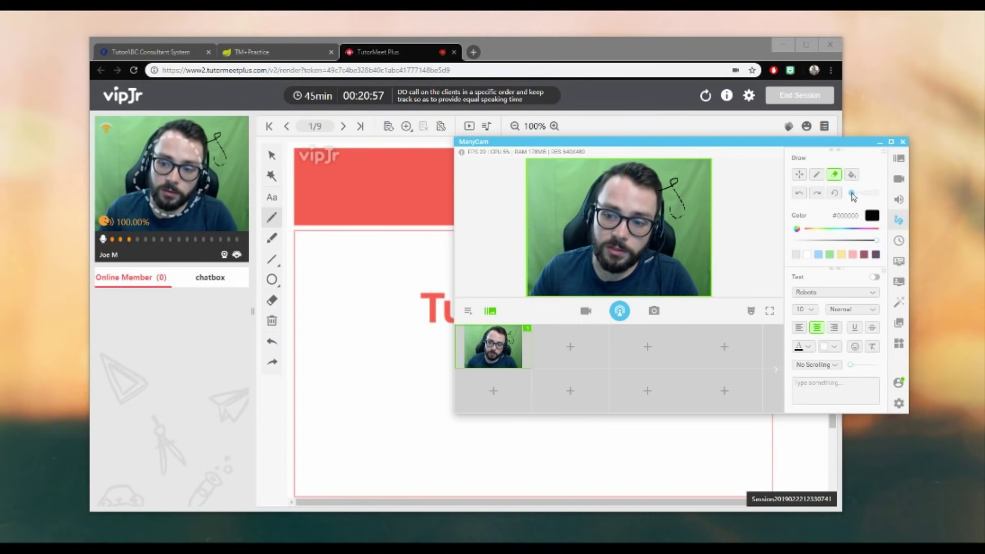
{"action": "left_click_drag", "start_coordinate": [852, 193], "coordinate": [857, 193]}
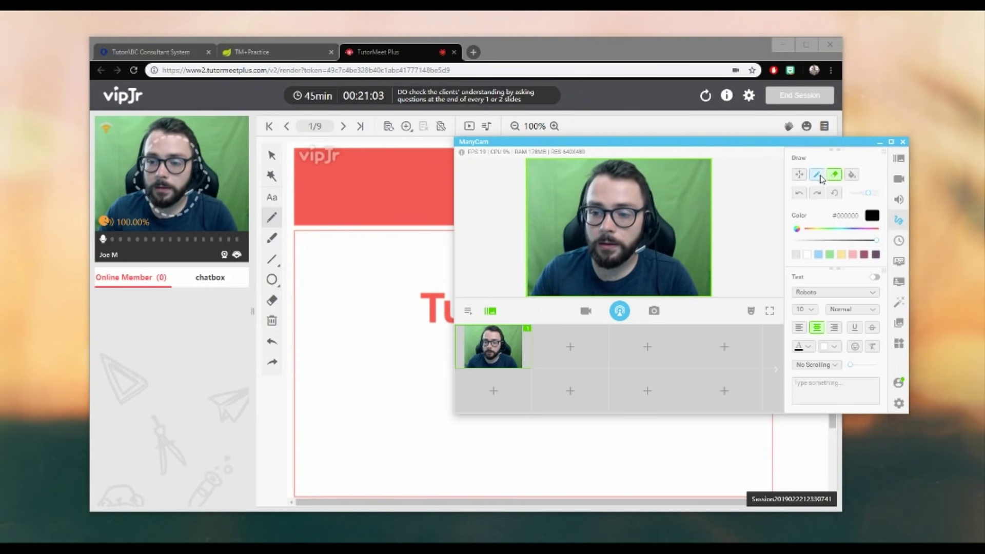
Draw a thick blue ring beside the presenter's head on the video, fill it with magenta, and try the drawing's Undo
{"action": "left_click_drag", "start_coordinate": [811, 229], "coordinate": [849, 229]}
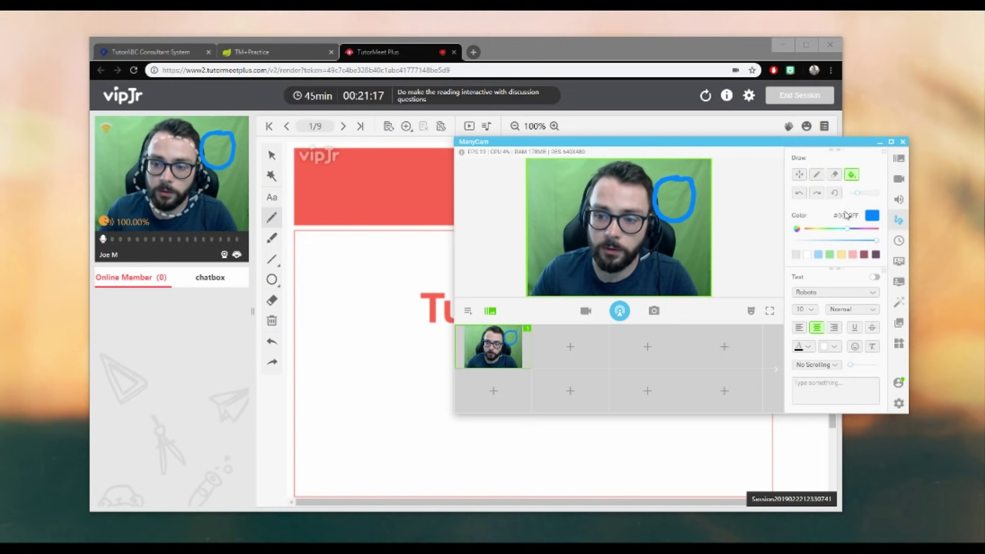
{"action": "left_click_drag", "start_coordinate": [847, 229], "coordinate": [871, 228]}
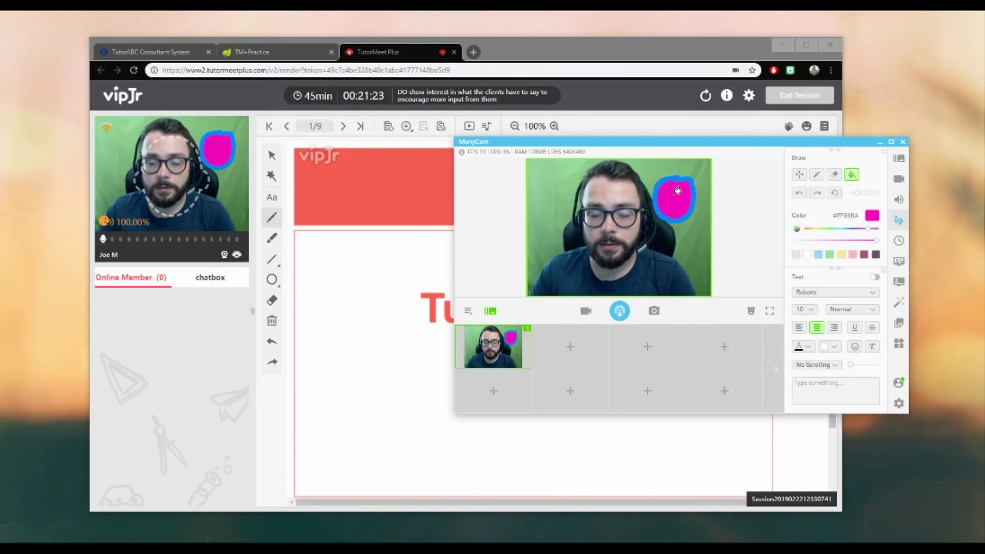
{"action": "left_click", "coordinate": [799, 193]}
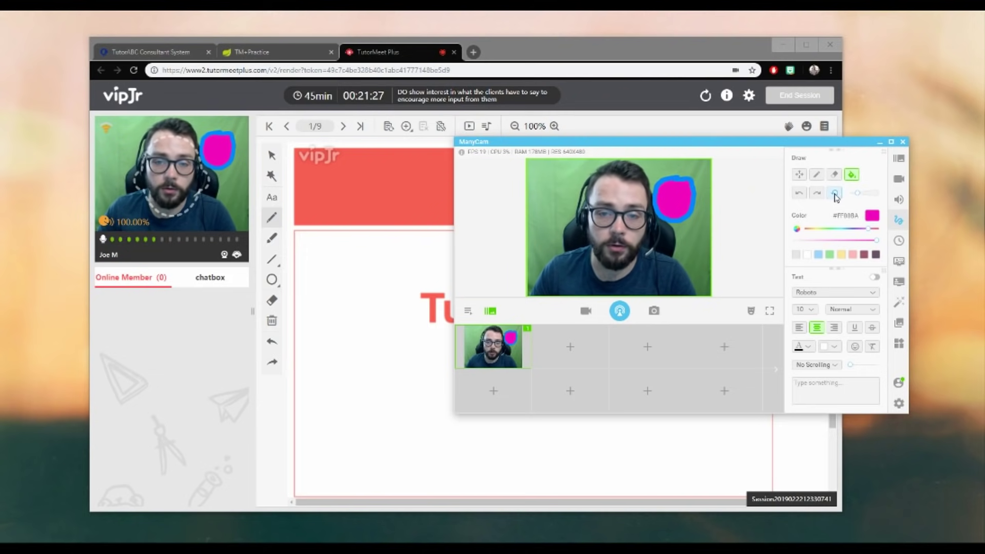
Clear the ring drawing and paint thick, semi-transparent pink (#FF00AF) Pencil strokes over the presenter's head on the video
{"action": "left_click", "coordinate": [835, 194]}
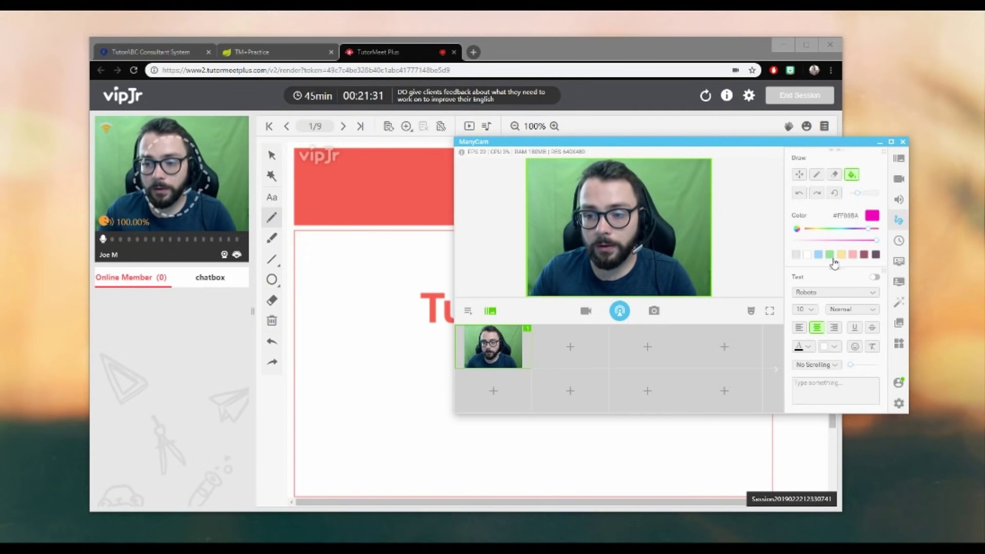
{"action": "left_click", "coordinate": [848, 240]}
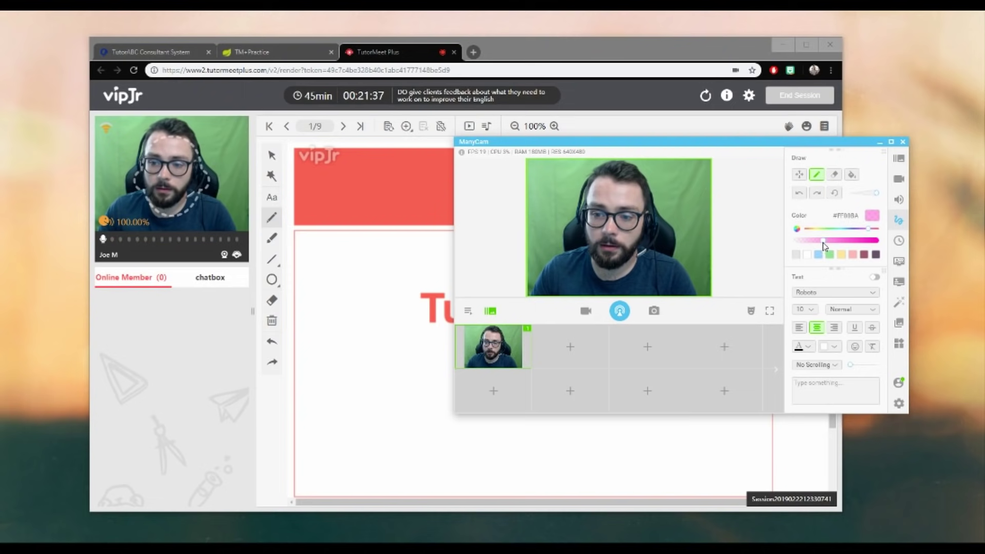
{"action": "left_click", "coordinate": [869, 228]}
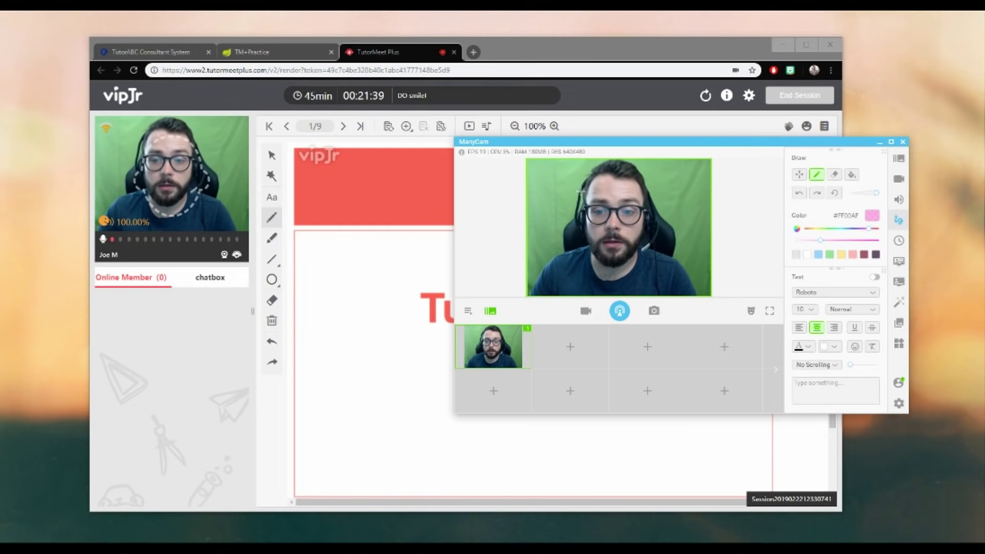
{"action": "mouse_move", "coordinate": [571, 199]}
{"action": "left_mouse_down"}
{"action": "mouse_move", "coordinate": [570, 231]}
{"action": "mouse_move", "coordinate": [615, 285]}
{"action": "mouse_move", "coordinate": [682, 205]}
{"action": "left_mouse_up"}
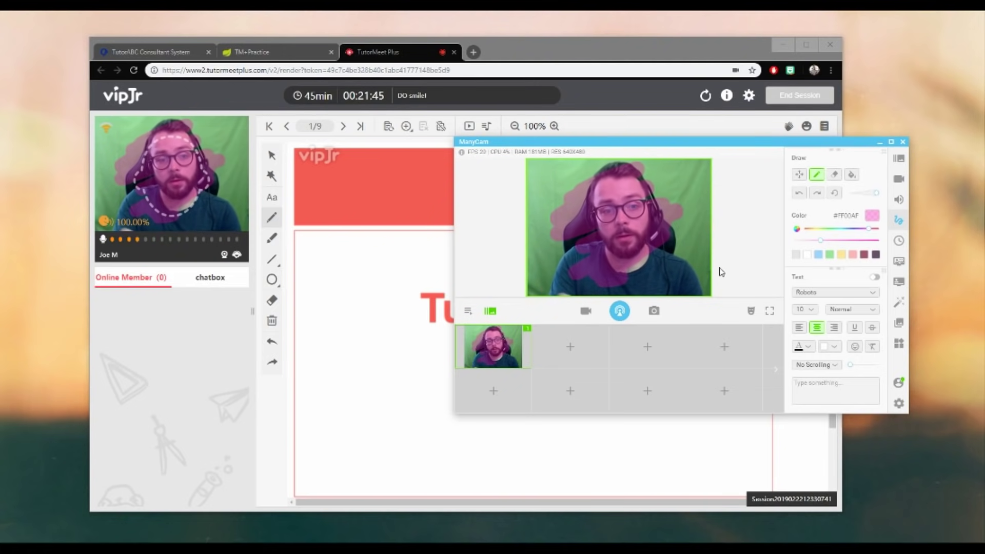
Raise the pink colour to full opacity, scribble over the presenter's face, and clear the whole drawing
{"action": "left_click", "coordinate": [822, 241]}
{"action": "left_click_drag", "start_coordinate": [822, 243], "coordinate": [876, 240]}
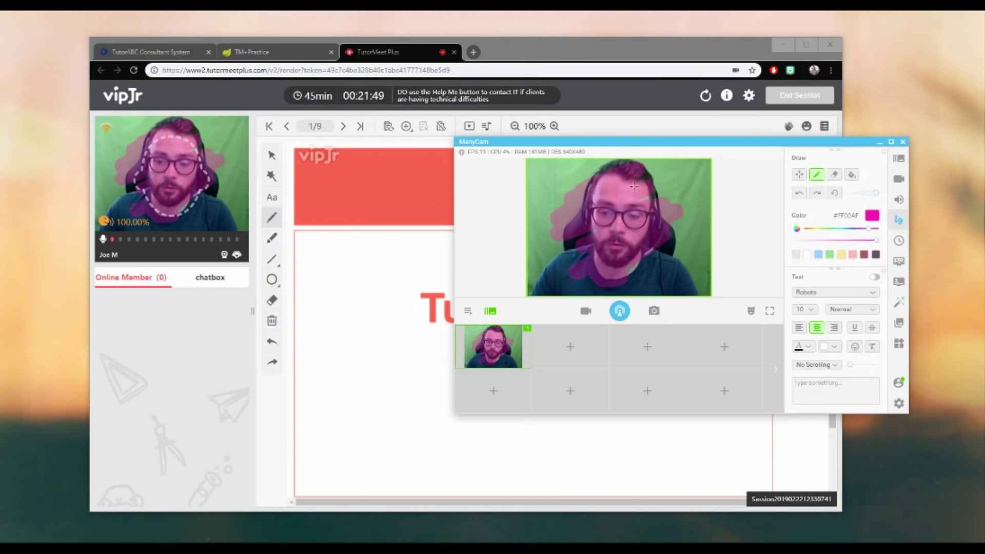
{"action": "mouse_move", "coordinate": [587, 179]}
{"action": "left_mouse_down"}
{"action": "mouse_move", "coordinate": [587, 212]}
{"action": "mouse_move", "coordinate": [598, 174]}
{"action": "mouse_move", "coordinate": [607, 187]}
{"action": "mouse_move", "coordinate": [619, 262]}
{"action": "mouse_move", "coordinate": [639, 231]}
{"action": "left_mouse_up"}
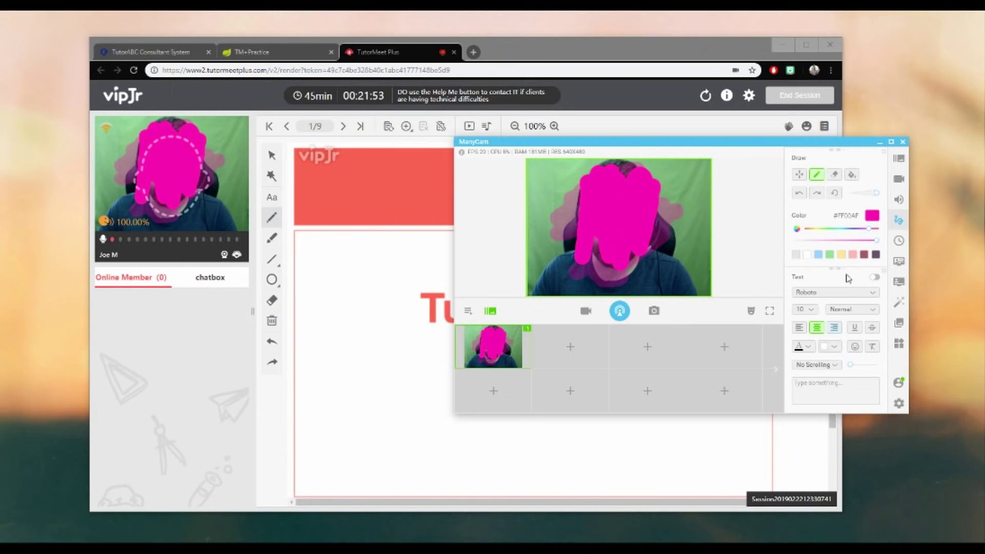
{"action": "left_click", "coordinate": [836, 193]}
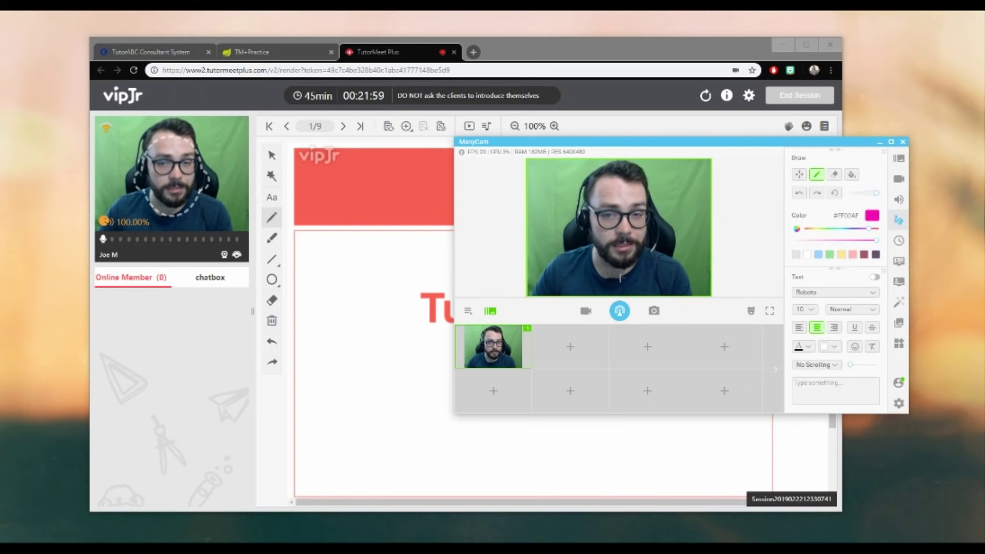
Change the drawing colour to blue (#003AFF) and write large freehand letters across the presenter's face on the video
{"action": "left_click", "coordinate": [850, 228]}
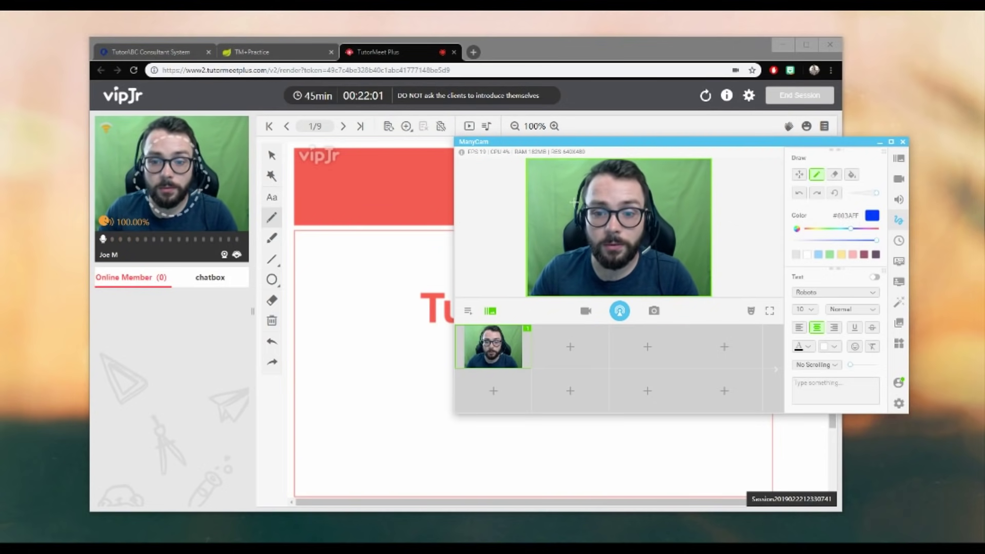
{"action": "left_click_drag", "start_coordinate": [569, 203], "coordinate": [587, 241]}
{"action": "mouse_move", "coordinate": [618, 205]}
{"action": "left_mouse_down"}
{"action": "mouse_move", "coordinate": [628, 229]}
{"action": "mouse_move", "coordinate": [637, 203]}
{"action": "left_mouse_up"}
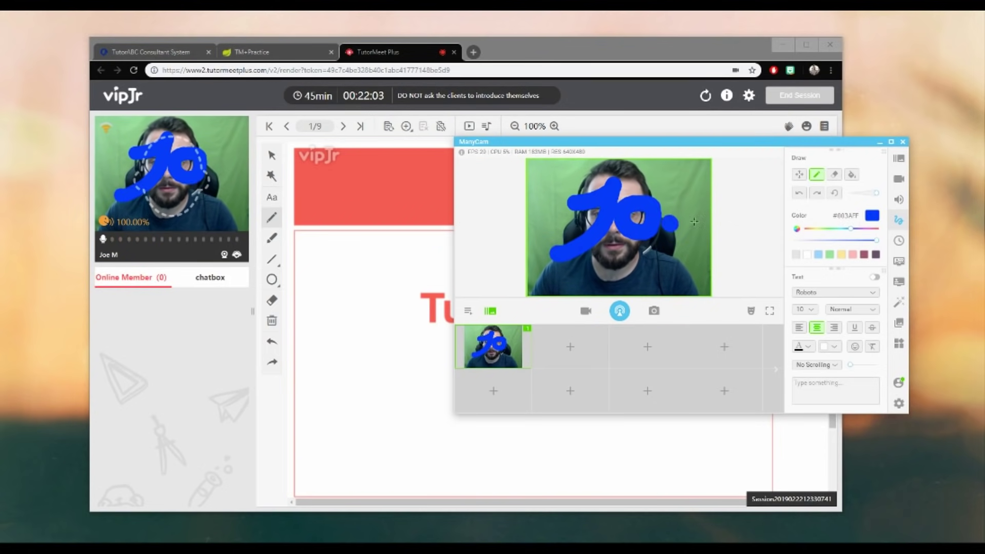
{"action": "left_click_drag", "start_coordinate": [695, 222], "coordinate": [692, 248]}
{"action": "left_click_drag", "start_coordinate": [620, 264], "coordinate": [709, 279]}
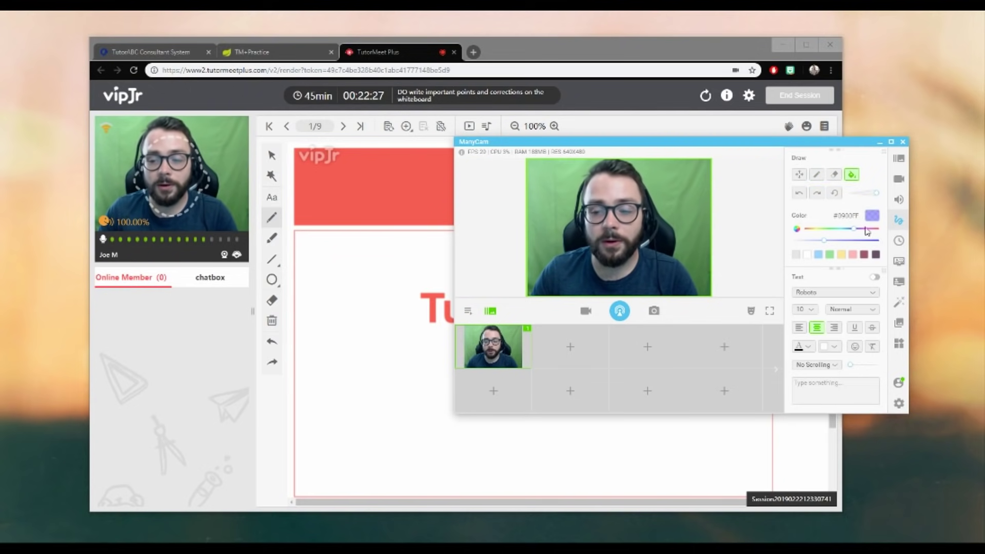
Draw a slightly thinner ring around the presenter's head in fully opaque blue (#0900FF) and fill the area outside it
{"action": "left_click_drag", "start_coordinate": [849, 229], "coordinate": [858, 232]}
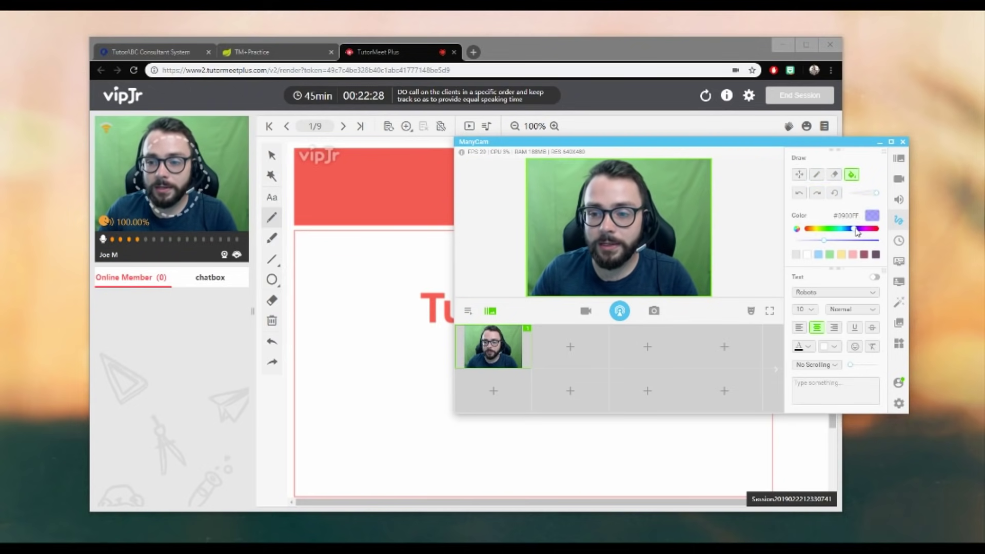
{"action": "left_click", "coordinate": [816, 174]}
{"action": "left_click_drag", "start_coordinate": [876, 193], "coordinate": [872, 192]}
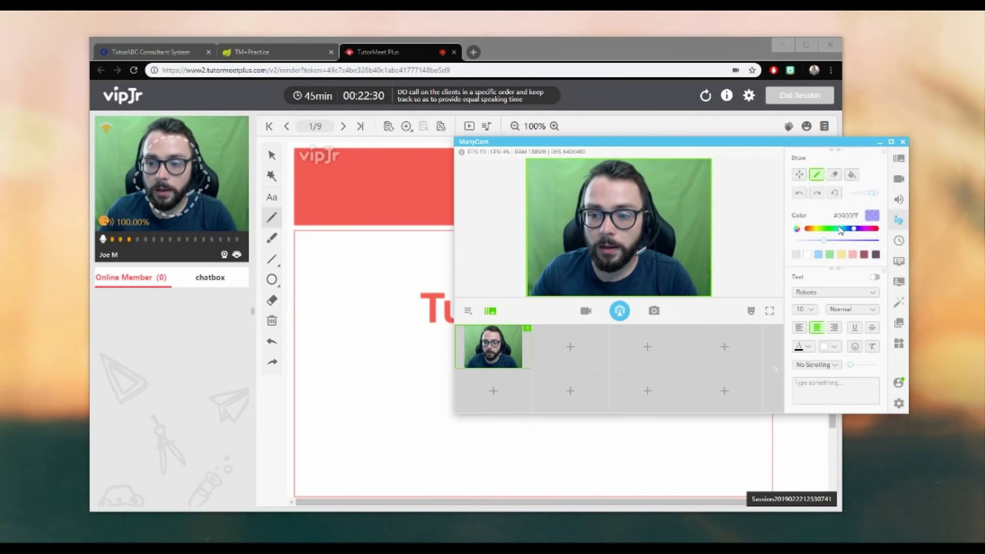
{"action": "left_click_drag", "start_coordinate": [824, 239], "coordinate": [878, 240]}
{"action": "mouse_move", "coordinate": [585, 271]}
{"action": "left_mouse_down"}
{"action": "mouse_move", "coordinate": [567, 240]}
{"action": "mouse_move", "coordinate": [565, 194]}
{"action": "mouse_move", "coordinate": [581, 171]}
{"action": "mouse_move", "coordinate": [617, 163]}
{"action": "mouse_move", "coordinate": [655, 179]}
{"action": "mouse_move", "coordinate": [667, 242]}
{"action": "mouse_move", "coordinate": [631, 268]}
{"action": "mouse_move", "coordinate": [585, 270]}
{"action": "left_mouse_up"}
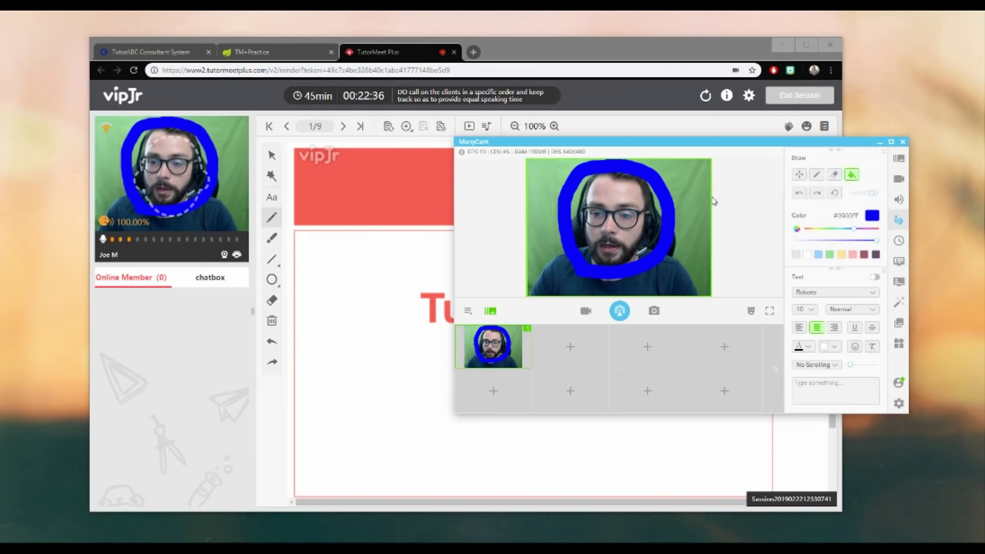
{"action": "left_click", "coordinate": [691, 172]}
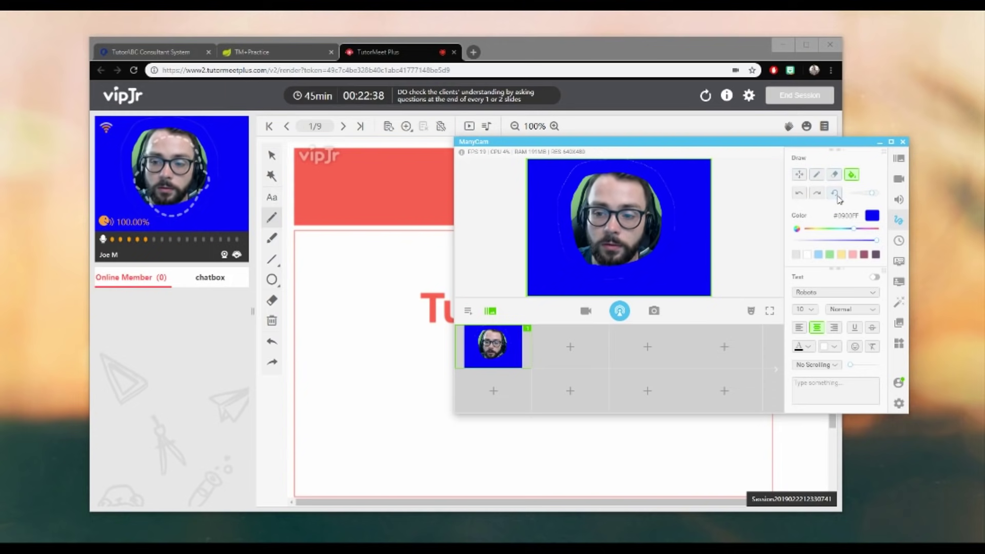
Lower the blue colour's opacity, select the Fill tool, and clear the drawing from the video
{"action": "left_click", "coordinate": [817, 176]}
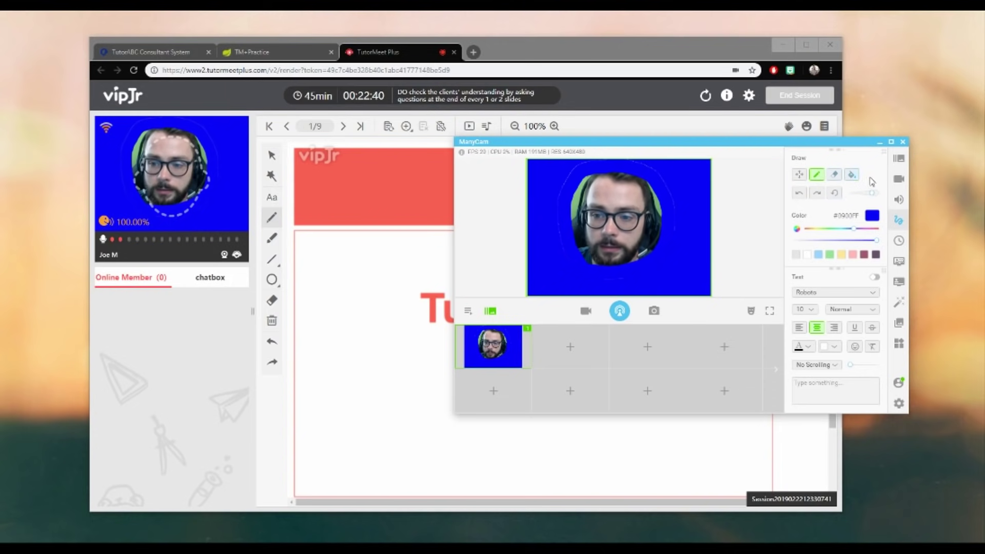
{"action": "left_click_drag", "start_coordinate": [876, 240], "coordinate": [817, 244]}
{"action": "left_click", "coordinate": [852, 176]}
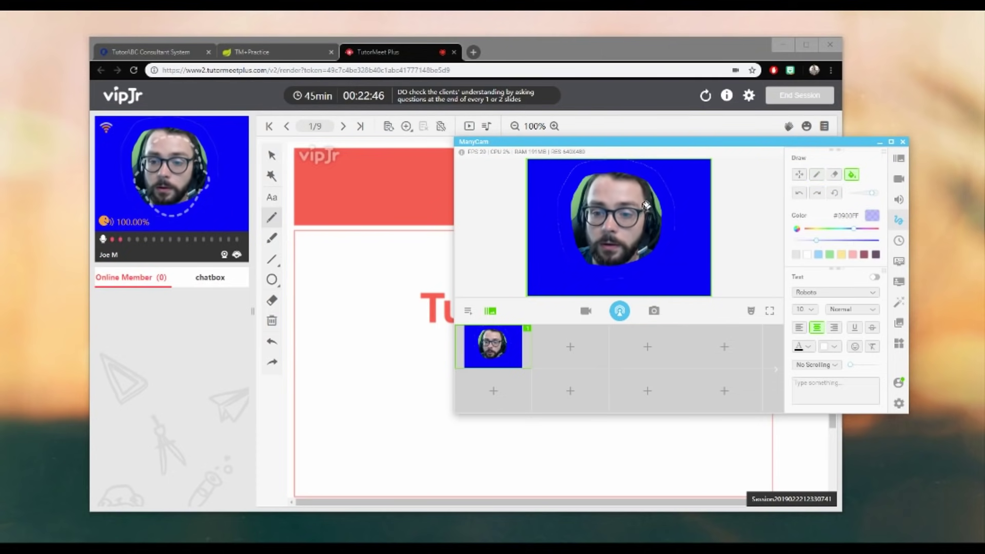
{"action": "left_click", "coordinate": [833, 195]}
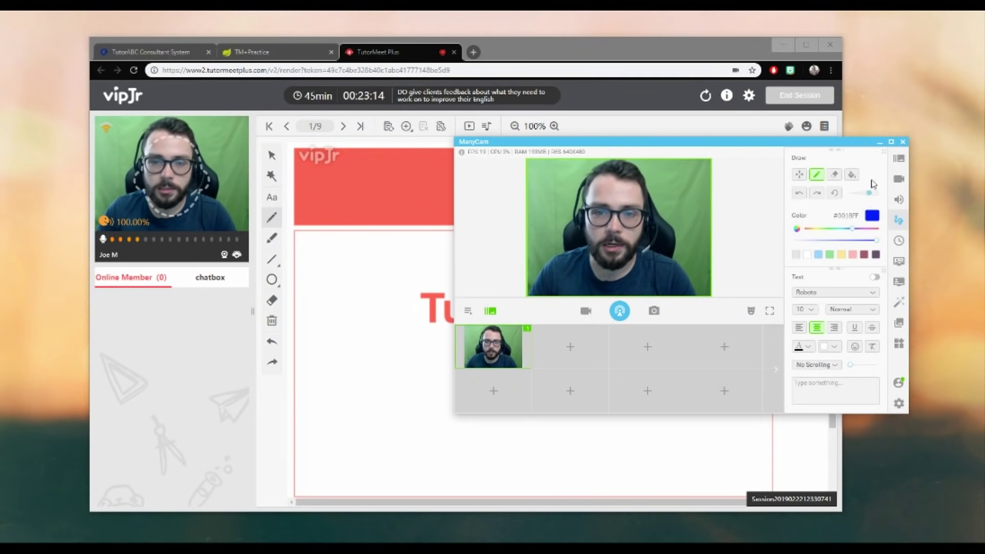
Set the Pencil to maximum thickness, ring the presenter's head in blue, fill the area outside it, and lower the colour's opacity
{"action": "left_click_drag", "start_coordinate": [870, 194], "coordinate": [876, 193]}
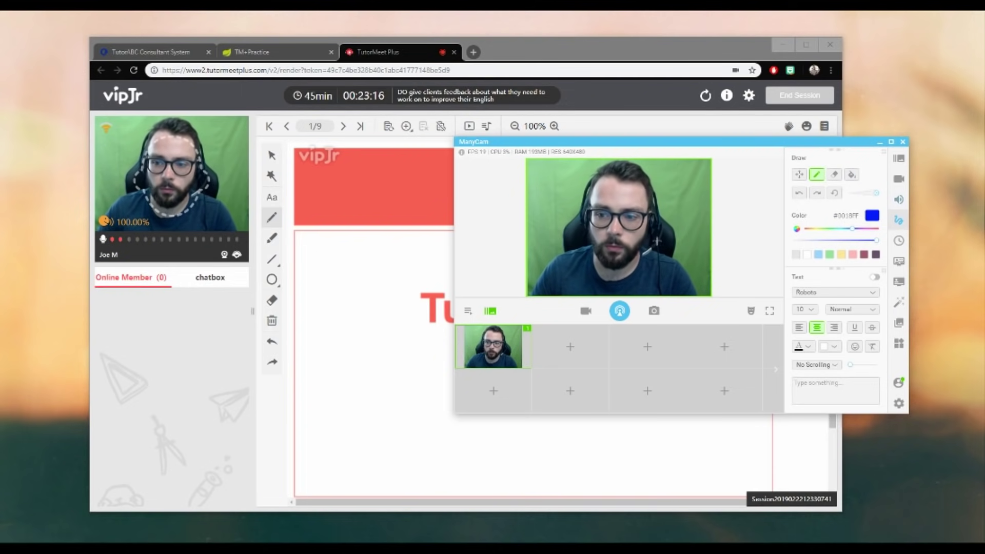
{"action": "left_click_drag", "start_coordinate": [577, 261], "coordinate": [569, 196]}
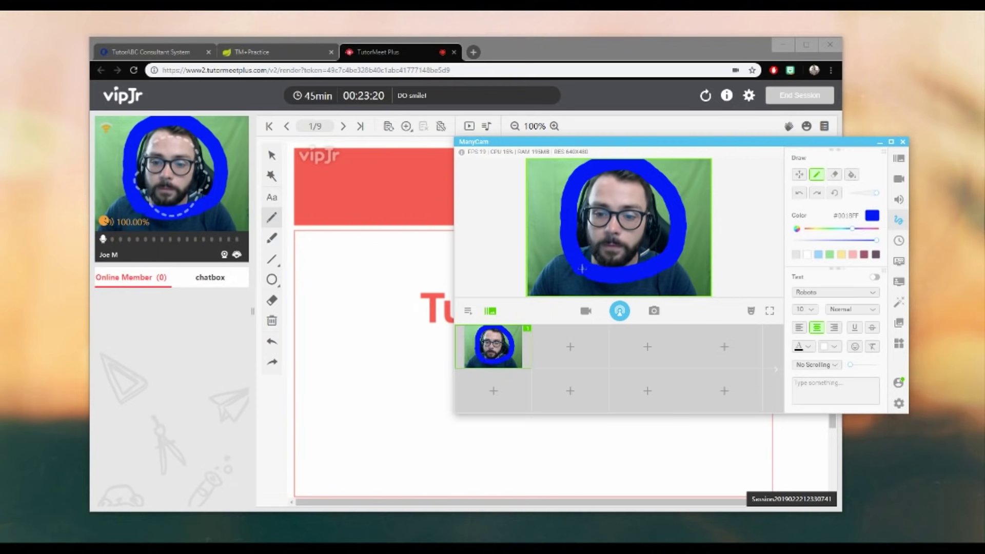
{"action": "left_click", "coordinate": [696, 170]}
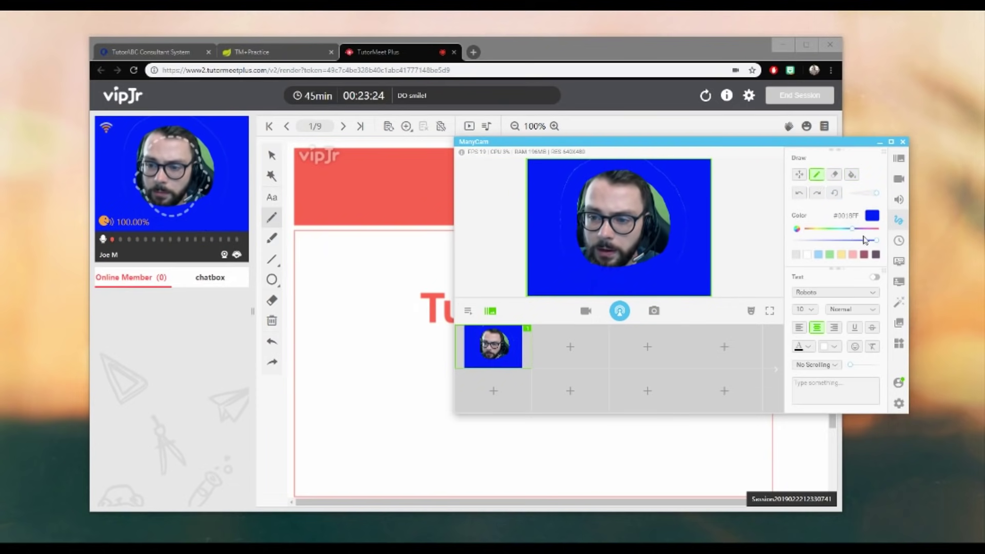
{"action": "left_click_drag", "start_coordinate": [866, 240], "coordinate": [811, 242]}
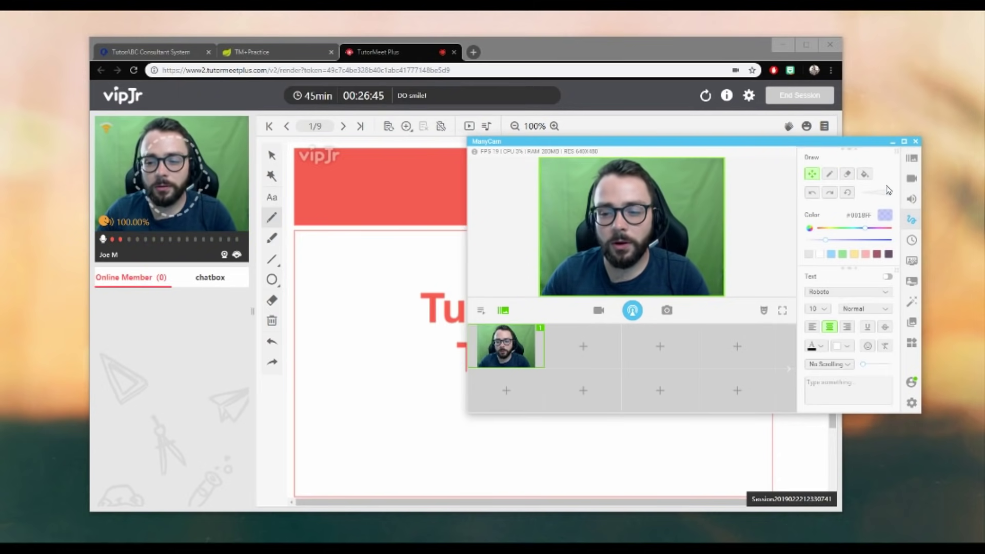
Turn on the video's text overlay, make its text box taller, and narrow it to the lower-right area of the picture
{"action": "left_click", "coordinate": [887, 276]}
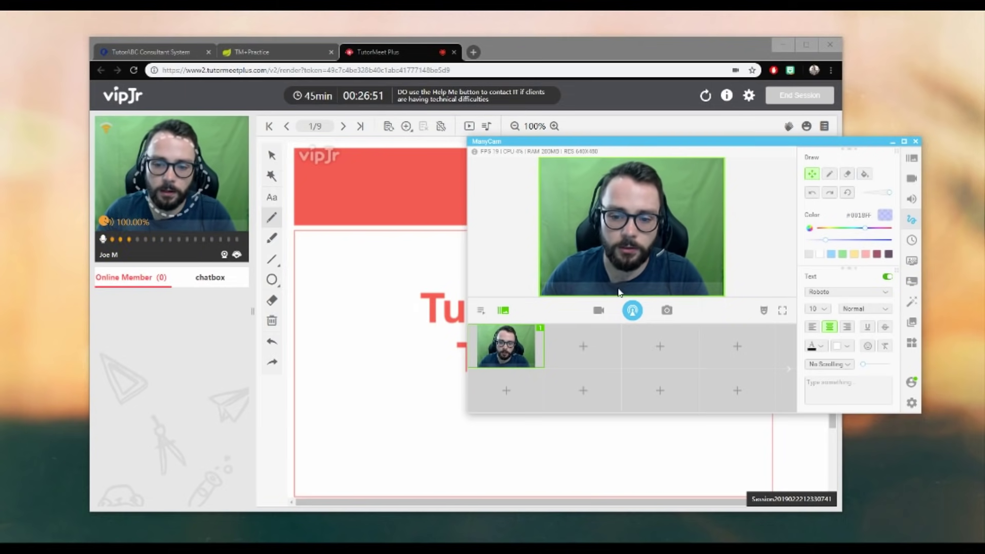
{"action": "left_click_drag", "start_coordinate": [631, 282], "coordinate": [630, 247]}
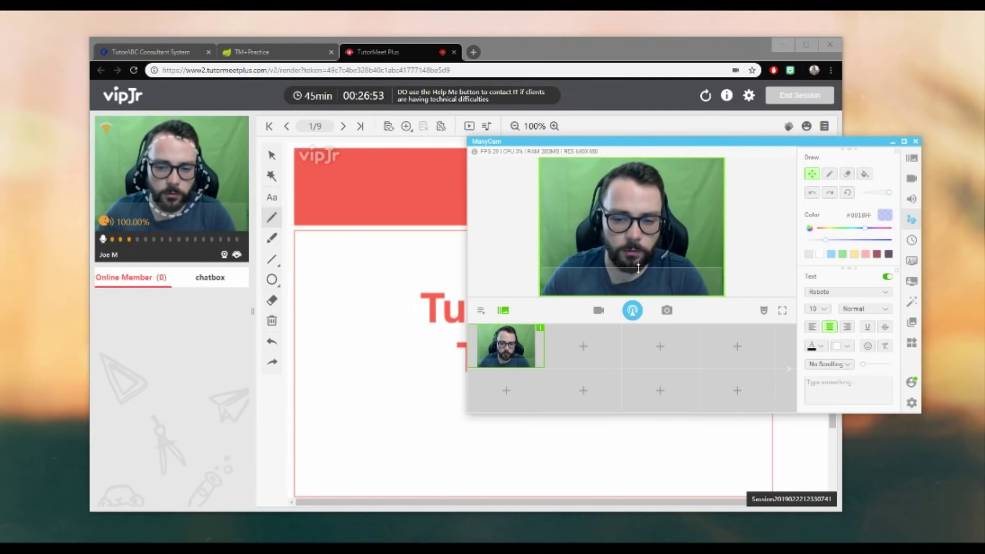
{"action": "left_click_drag", "start_coordinate": [717, 252], "coordinate": [677, 255]}
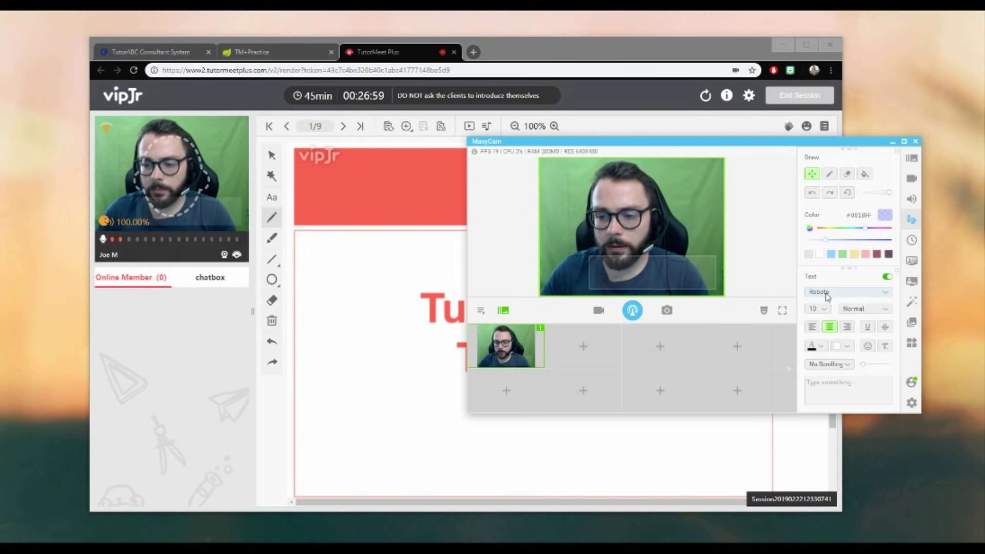
Enter "Teacher" followed by the teacher's name as the overlay text
{"action": "left_click", "coordinate": [844, 380]}
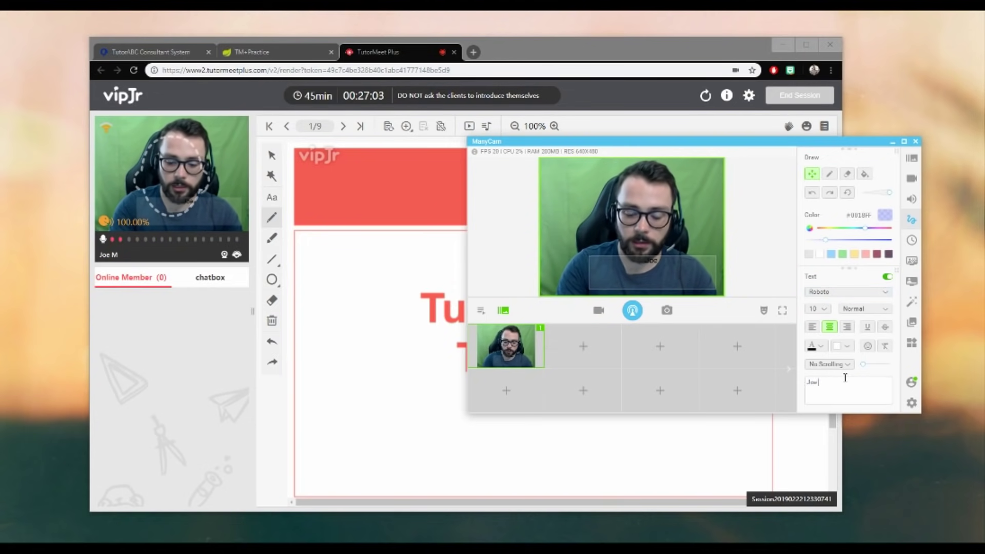
{"action": "type", "text": "Joe M"}
{"action": "key", "text": "ctrl+a"}
{"action": "type", "text": "Teacher Joe M"}
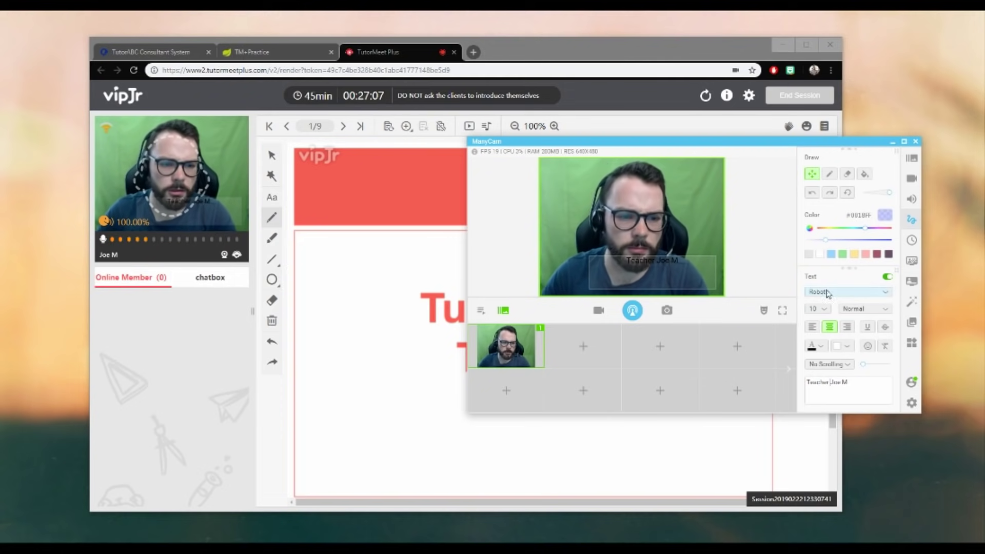
Set the overlay text to the Baby Kruffy font at size 20 and move its box to the bottom of the video
{"action": "left_click", "coordinate": [849, 293]}
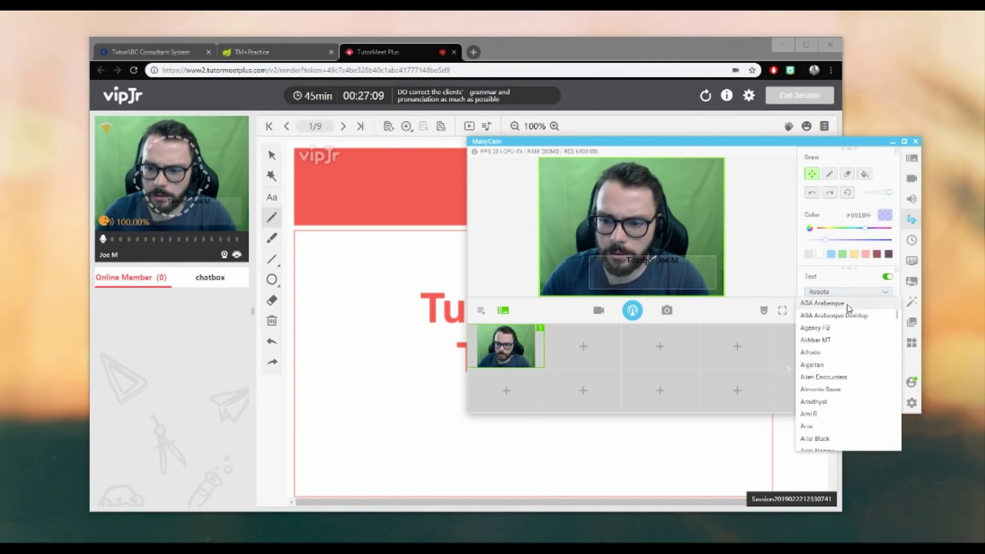
{"action": "scroll", "coordinate": [835, 365], "scroll_direction": "down", "scroll_amount": 3}
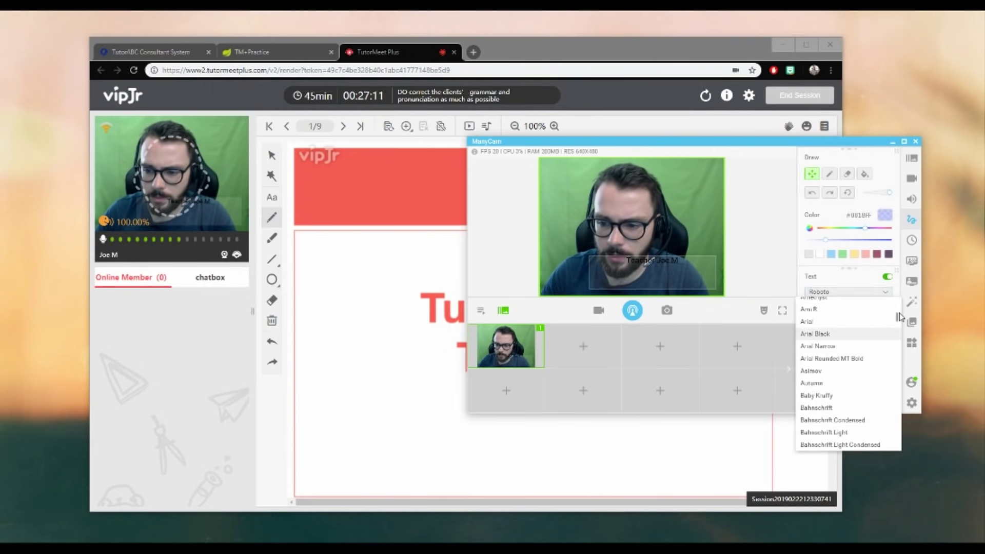
{"action": "left_click", "coordinate": [844, 396]}
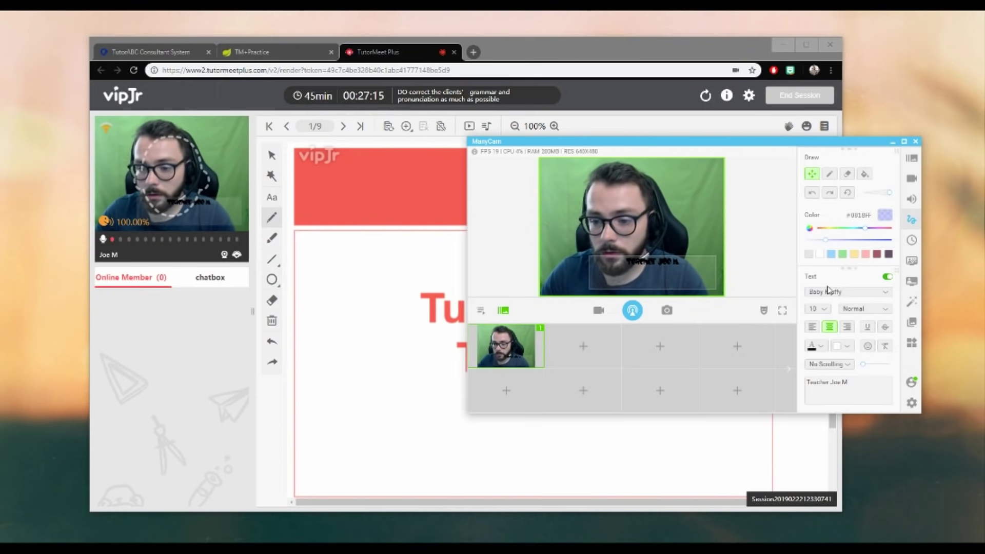
{"action": "left_click", "coordinate": [817, 308]}
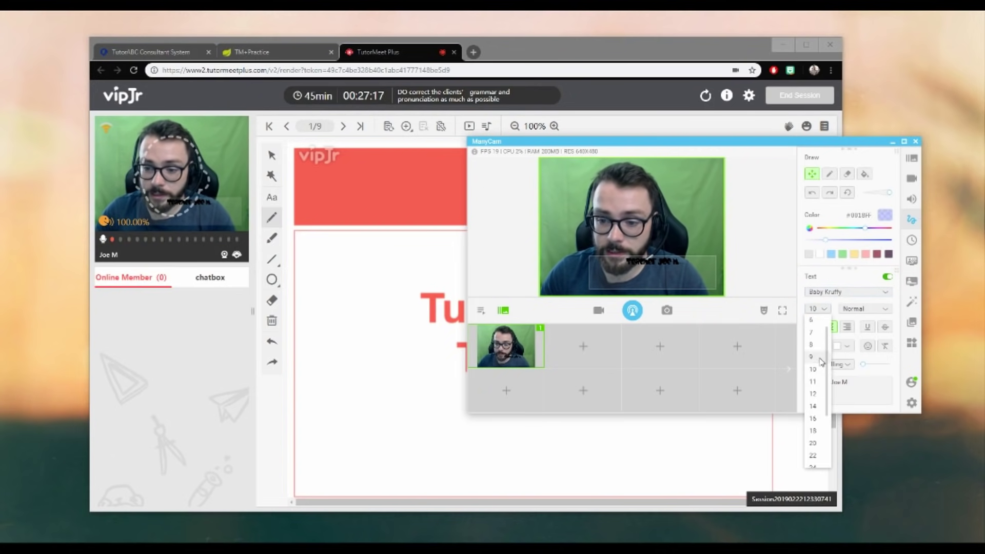
{"action": "left_click", "coordinate": [819, 443]}
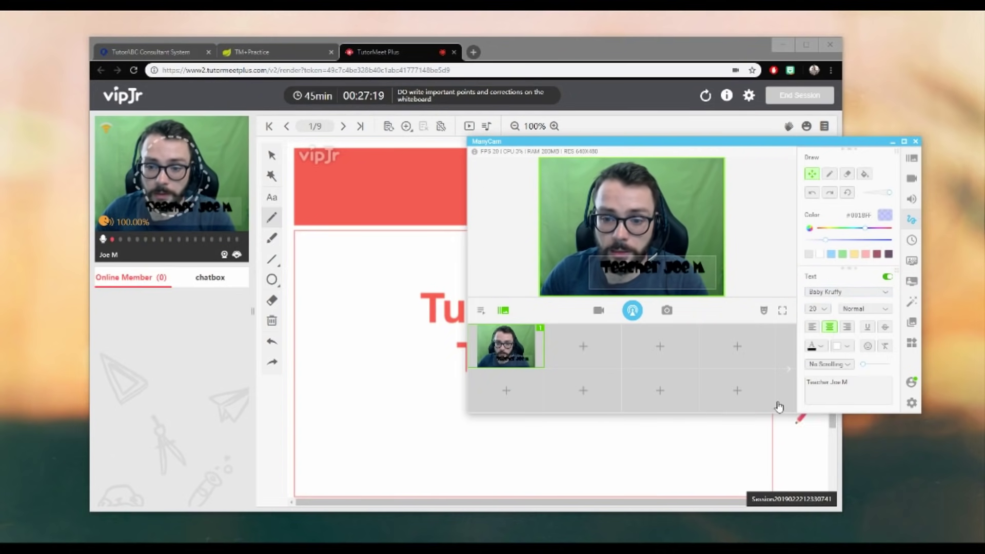
{"action": "left_click_drag", "start_coordinate": [691, 256], "coordinate": [690, 275]}
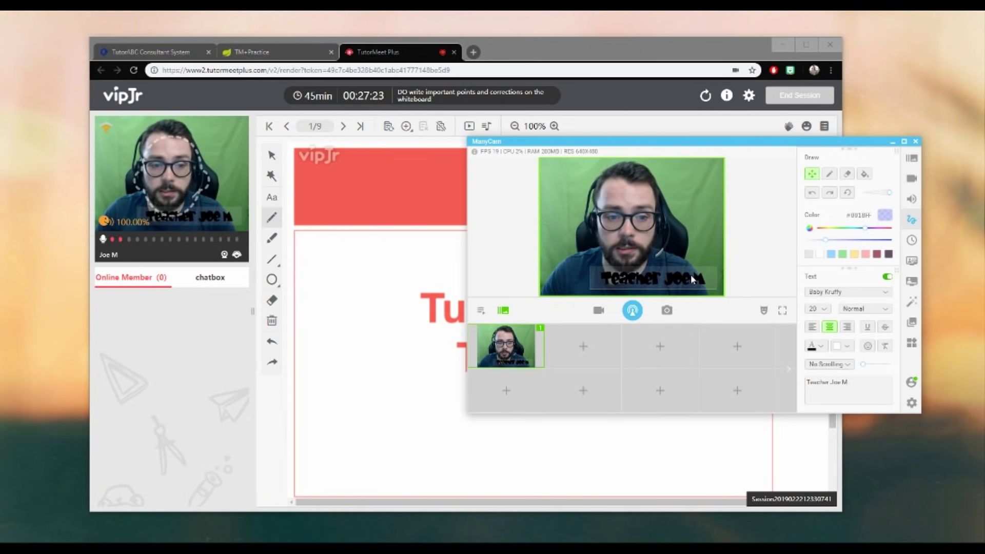
Try the Bold style on the overlay text and change it to Italic
{"action": "left_click", "coordinate": [866, 309]}
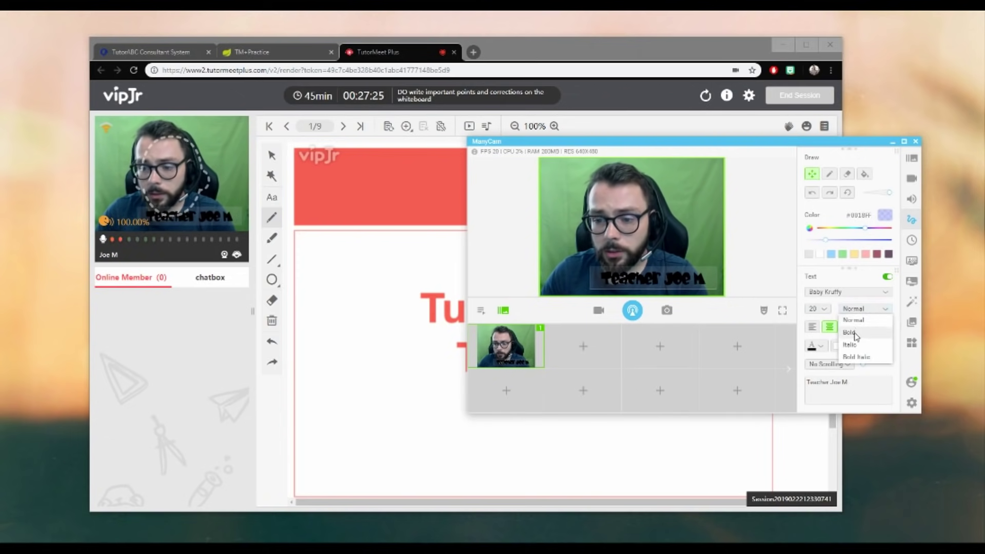
{"action": "left_click", "coordinate": [852, 332]}
{"action": "left_click", "coordinate": [857, 309]}
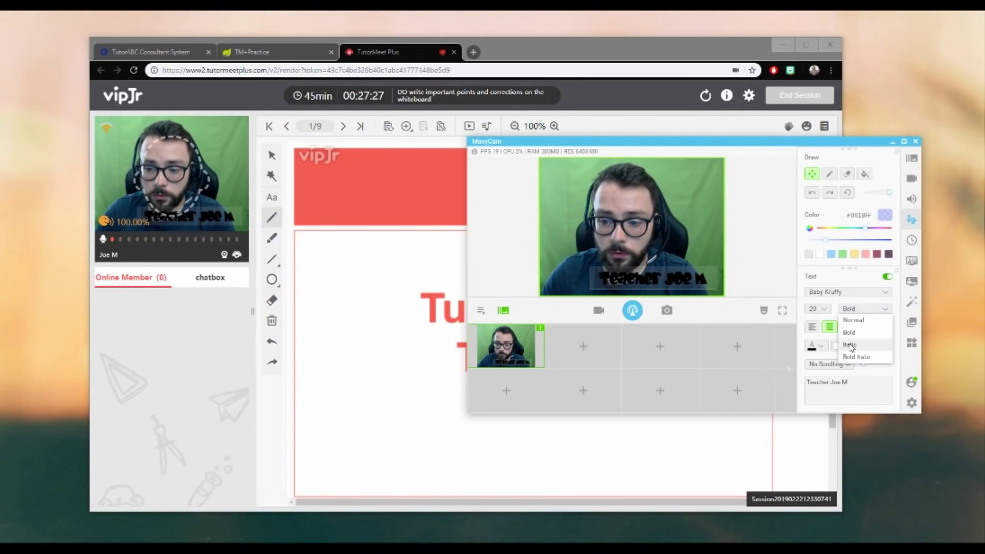
{"action": "left_click", "coordinate": [849, 344]}
{"action": "left_click", "coordinate": [856, 309]}
{"action": "left_click", "coordinate": [855, 309]}
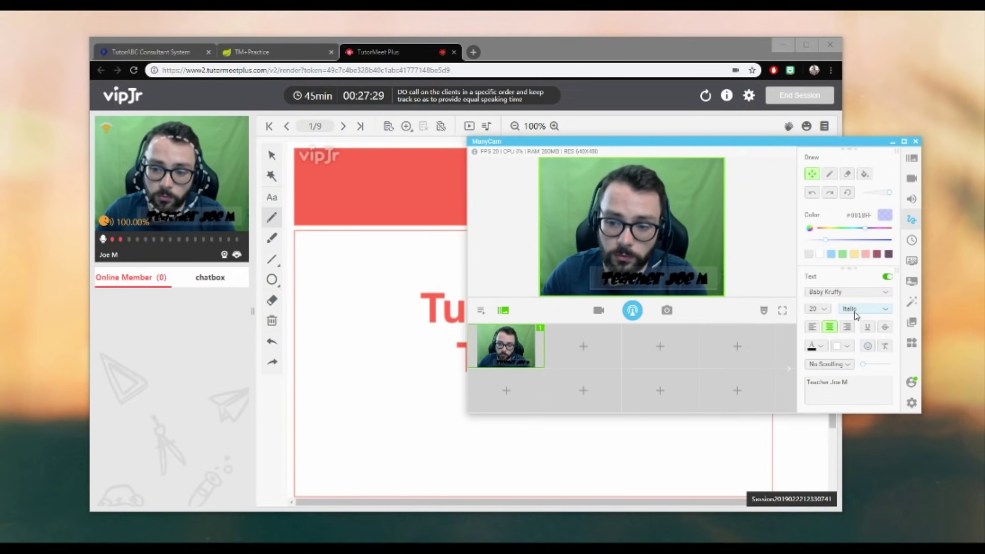
Set the overlay text's style to Normal and try right alignment before returning the text to centre alignment
{"action": "left_click", "coordinate": [854, 309]}
{"action": "left_click", "coordinate": [854, 320]}
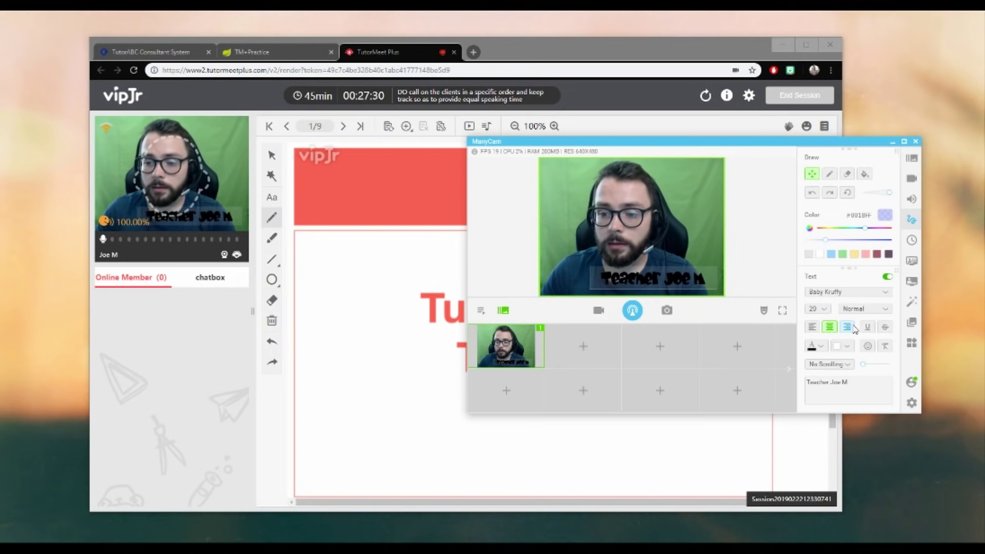
{"action": "left_click", "coordinate": [811, 329]}
{"action": "left_click", "coordinate": [847, 327]}
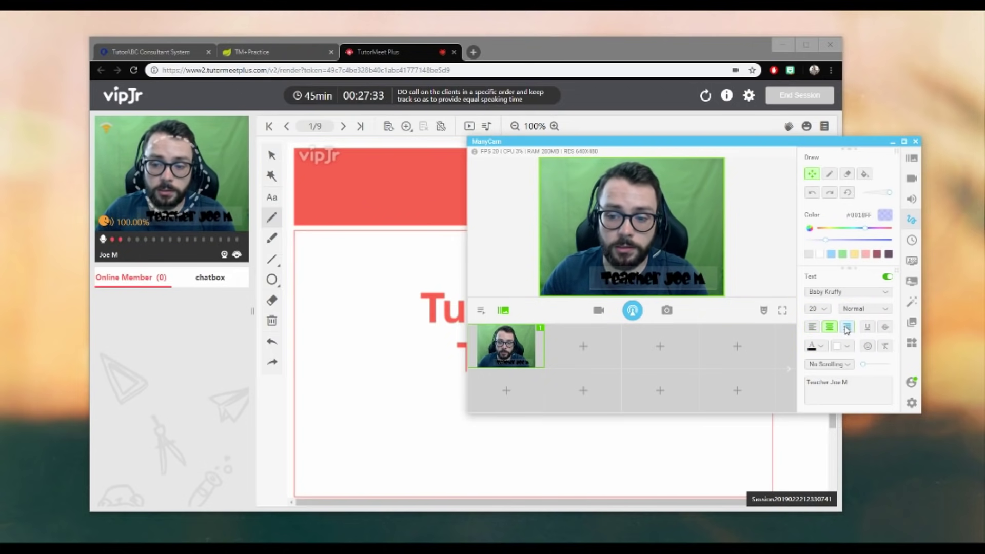
{"action": "left_click", "coordinate": [829, 327]}
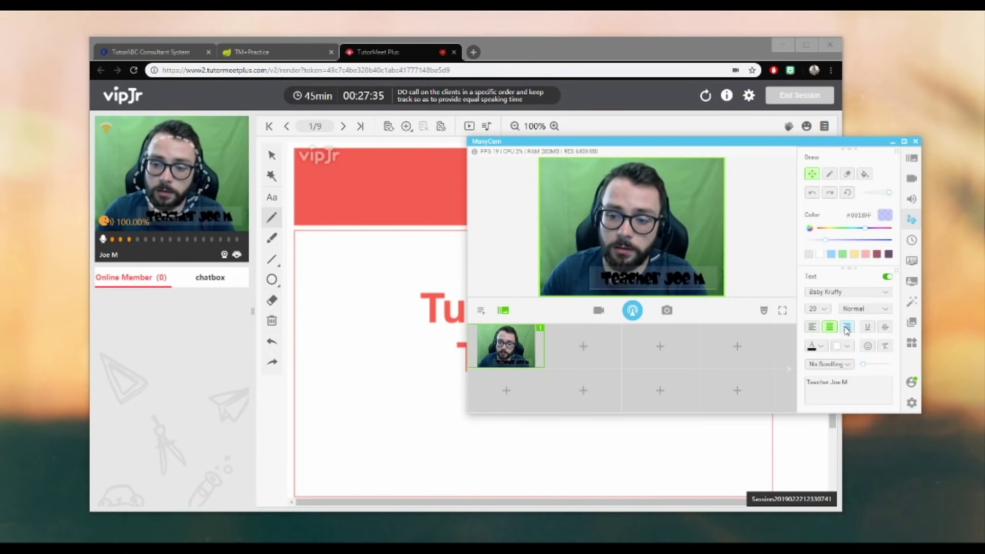
{"action": "left_click", "coordinate": [847, 329]}
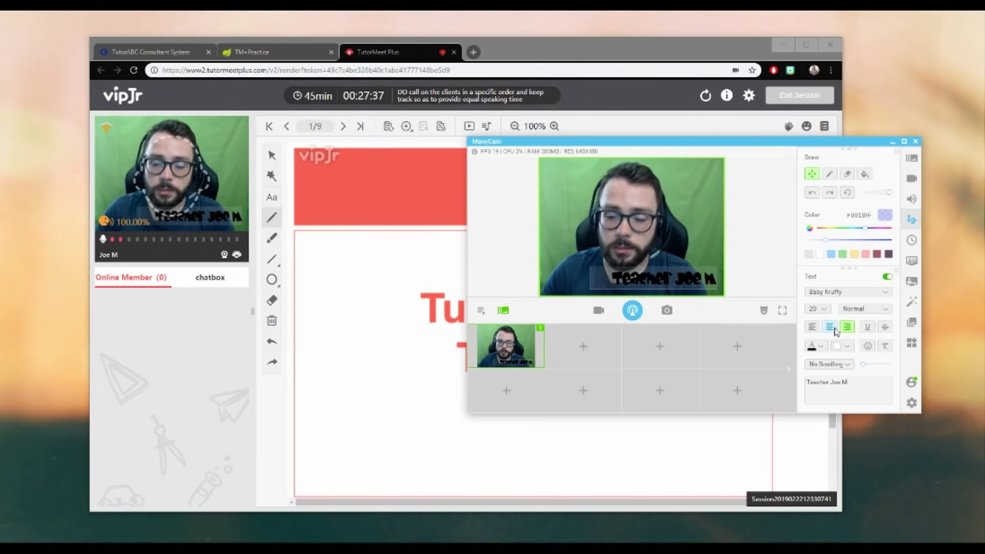
{"action": "left_click", "coordinate": [831, 329]}
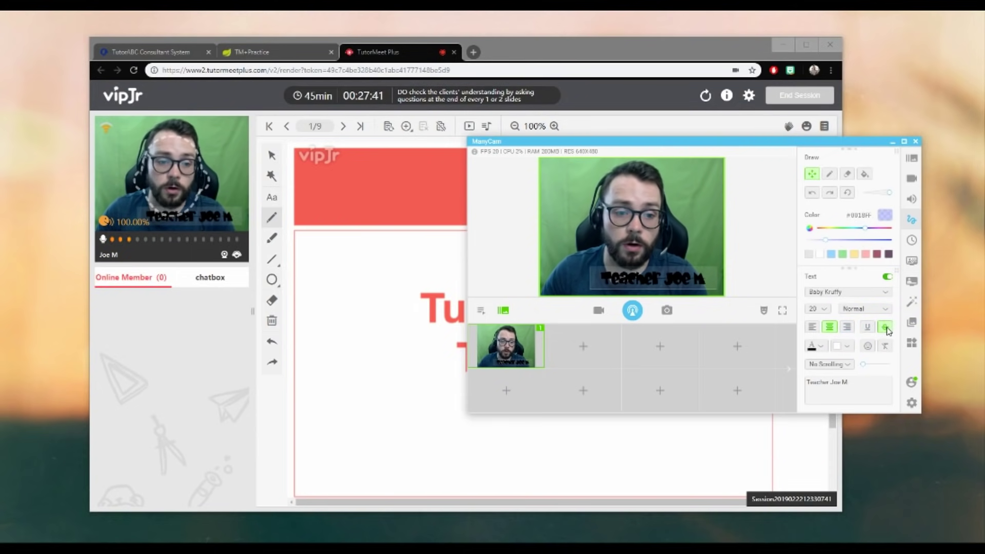
Try bright green #00FF5E and a custom dark blue #306A7C as the overlay text's colour
{"action": "left_click", "coordinate": [821, 348]}
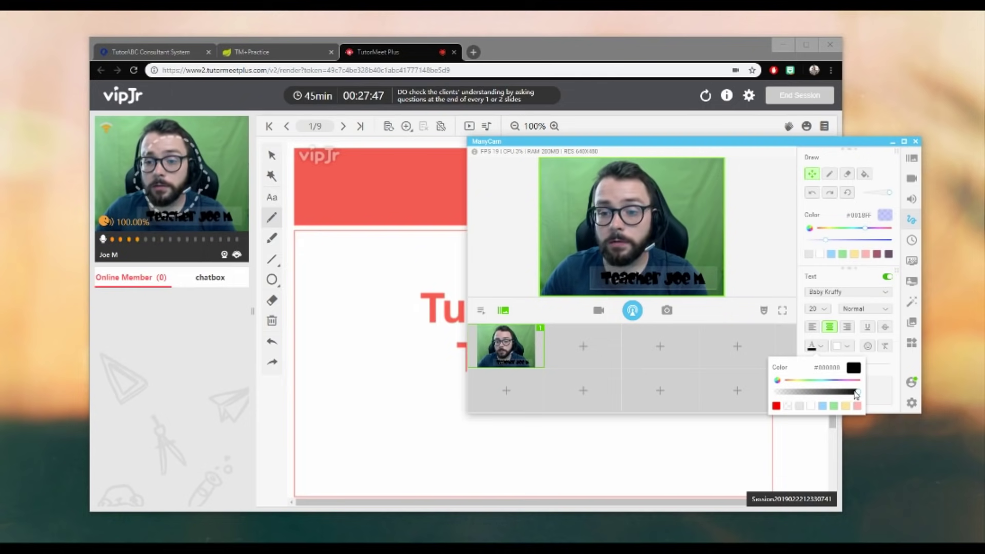
{"action": "left_click_drag", "start_coordinate": [856, 394], "coordinate": [820, 385]}
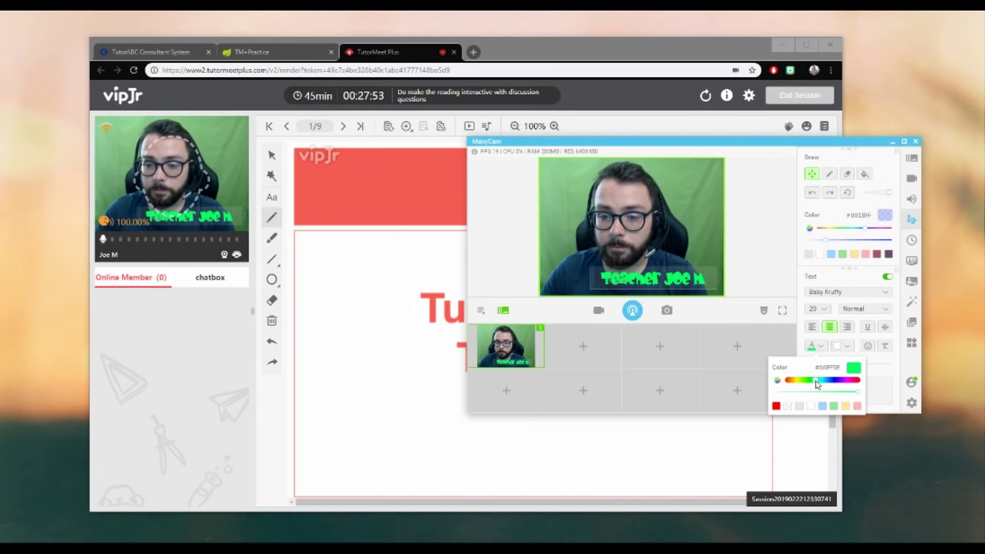
{"action": "left_click", "coordinate": [777, 383]}
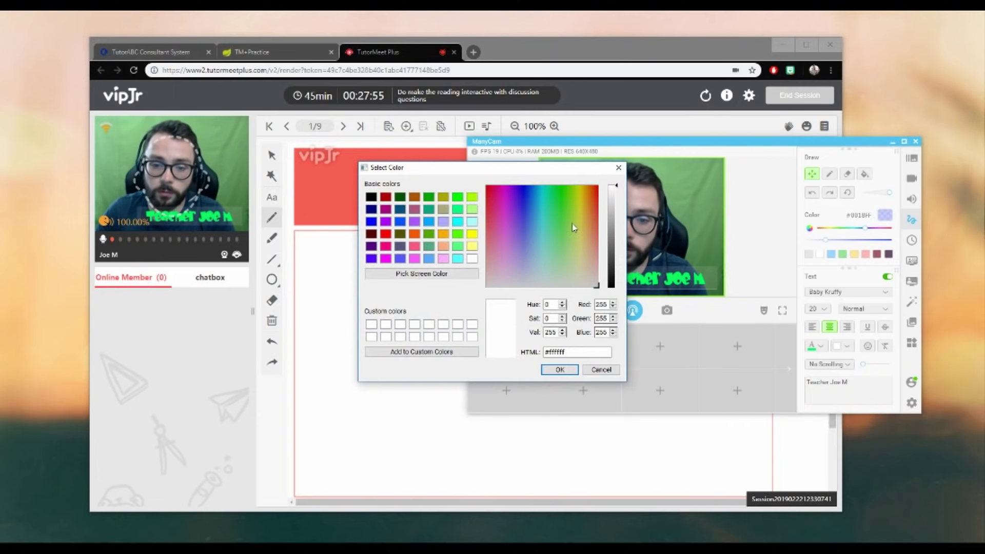
{"action": "left_click_drag", "start_coordinate": [569, 223], "coordinate": [537, 224]}
{"action": "left_click", "coordinate": [615, 237]}
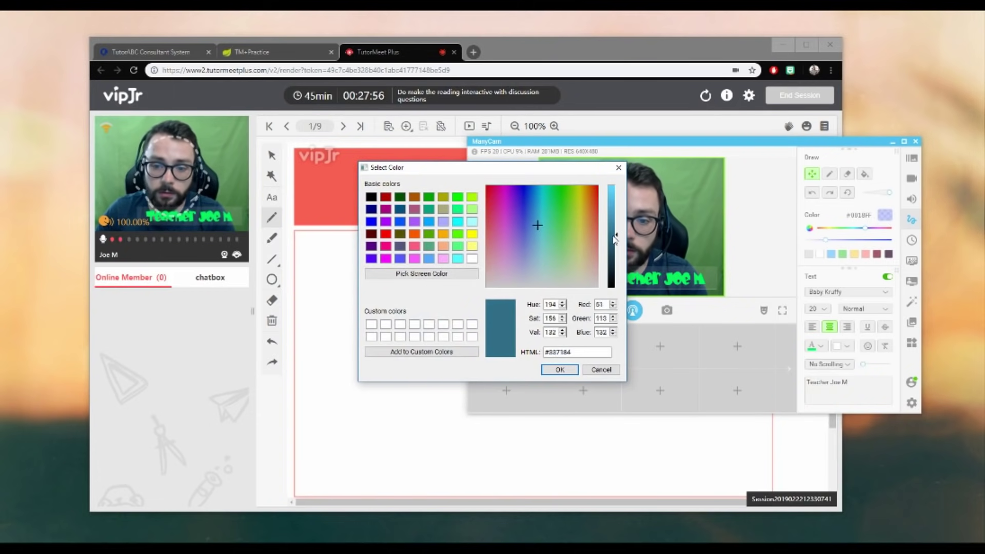
{"action": "left_click", "coordinate": [559, 370]}
Set the overlay text's colour to yellow #FFFF00
{"action": "left_click", "coordinate": [812, 349]}
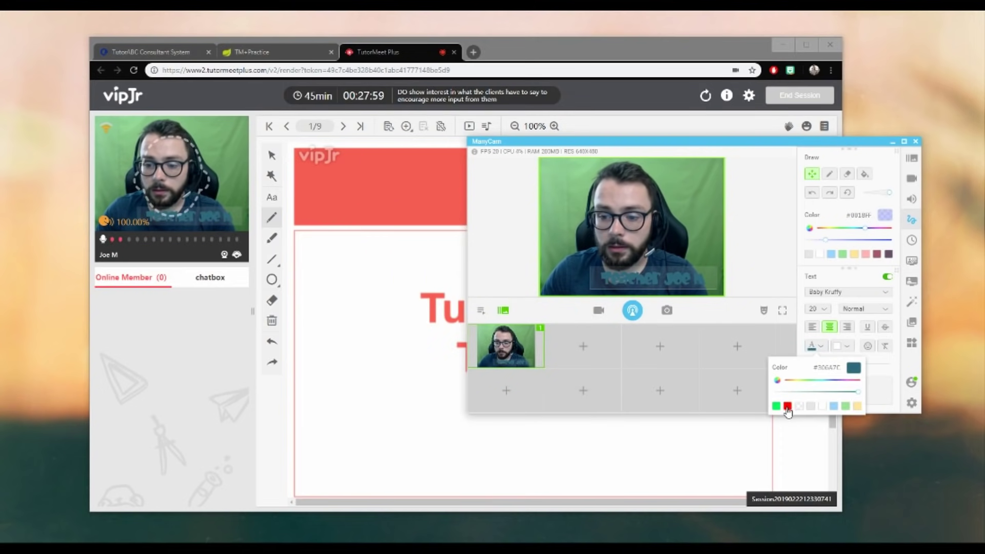
{"action": "left_click", "coordinate": [787, 407]}
{"action": "left_click_drag", "start_coordinate": [785, 379], "coordinate": [803, 385]}
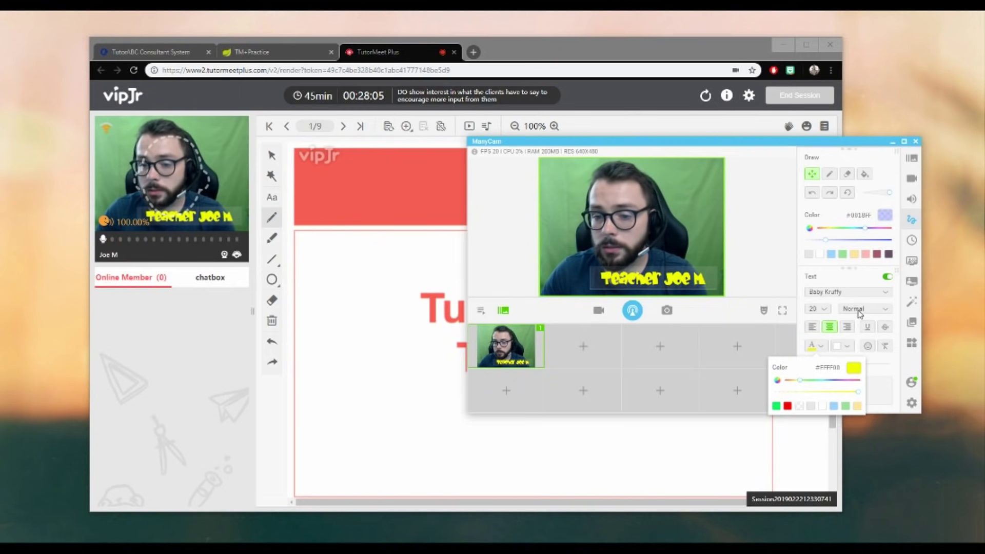
{"action": "left_click", "coordinate": [898, 311]}
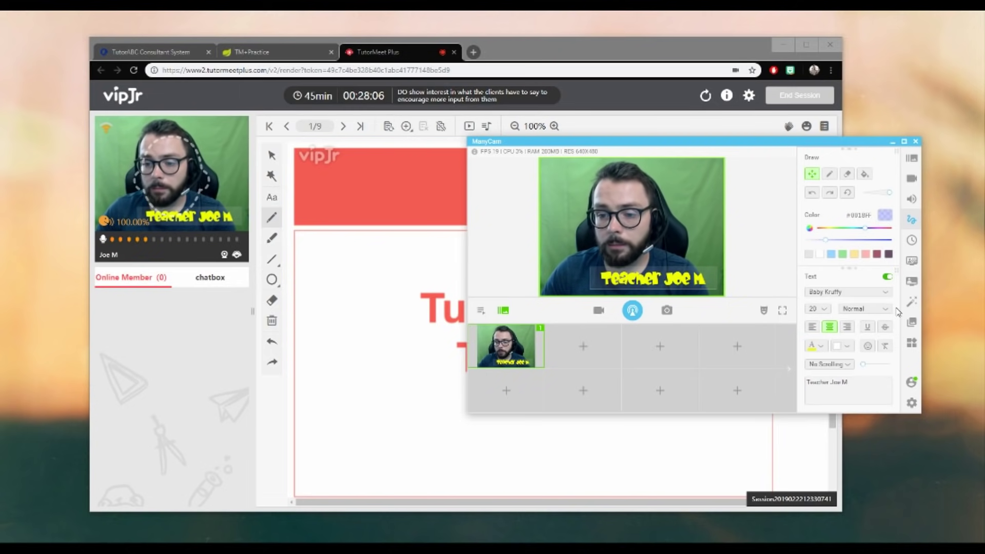
Make the overlay text's background fully opaque and set its colour to red #FF2600
{"action": "left_click", "coordinate": [845, 351]}
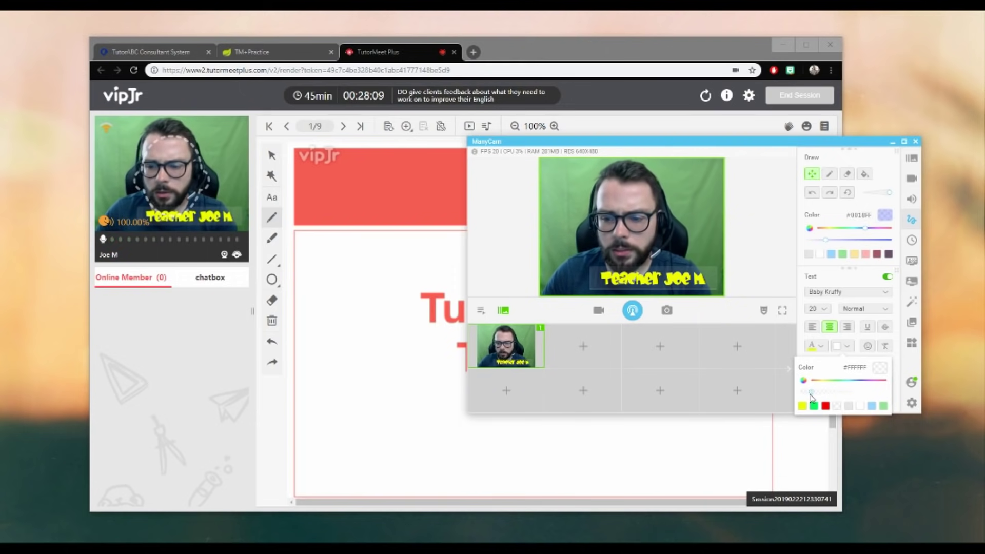
{"action": "left_click_drag", "start_coordinate": [811, 392], "coordinate": [802, 392]}
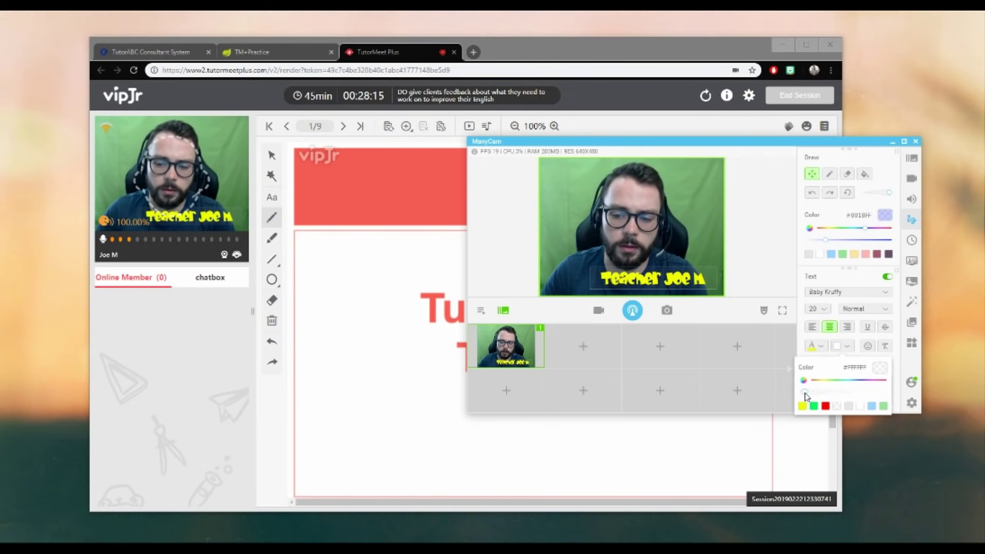
{"action": "left_click_drag", "start_coordinate": [802, 395], "coordinate": [888, 395]}
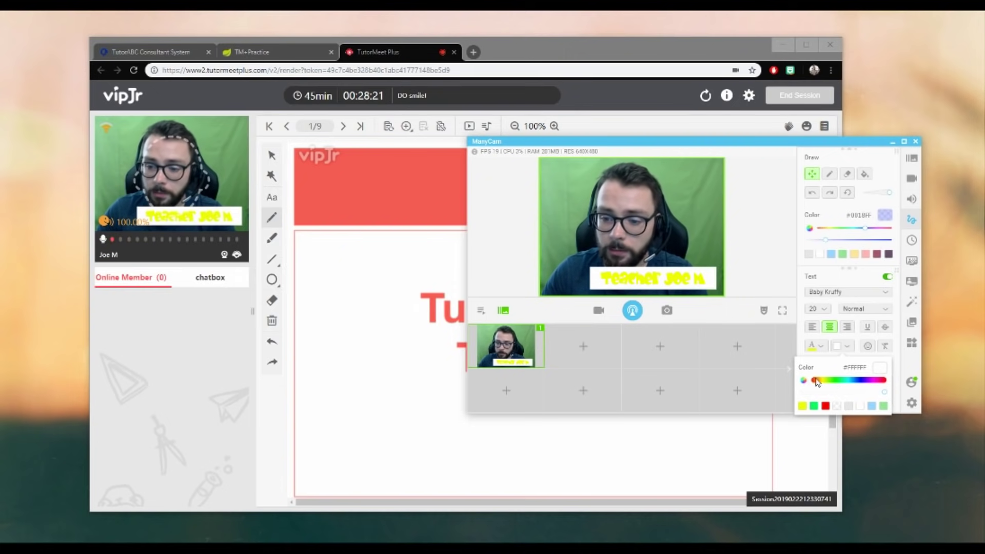
{"action": "mouse_move", "coordinate": [816, 379]}
{"action": "left_mouse_down"}
{"action": "mouse_move", "coordinate": [884, 380]}
{"action": "mouse_move", "coordinate": [803, 380]}
{"action": "mouse_move", "coordinate": [817, 389]}
{"action": "left_mouse_up"}
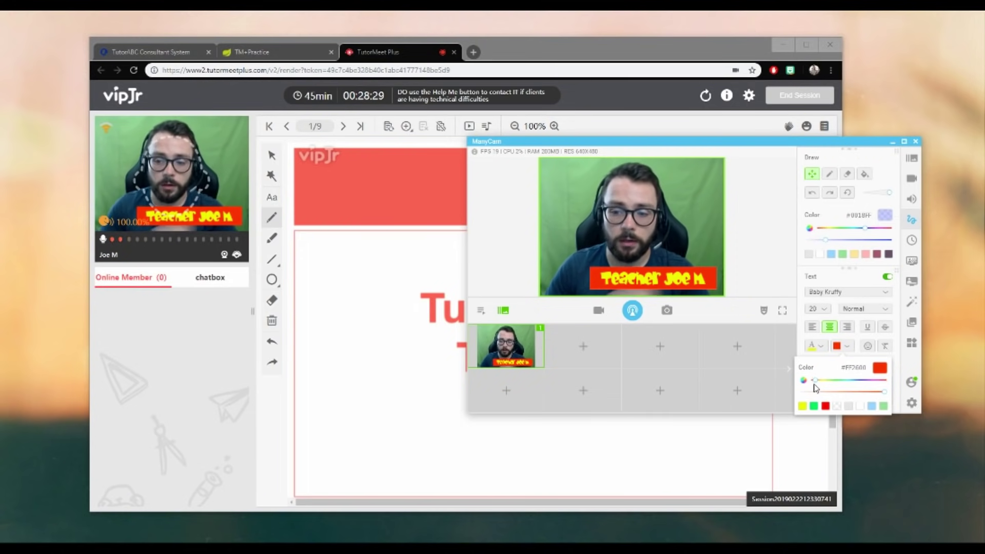
{"action": "left_click", "coordinate": [901, 315]}
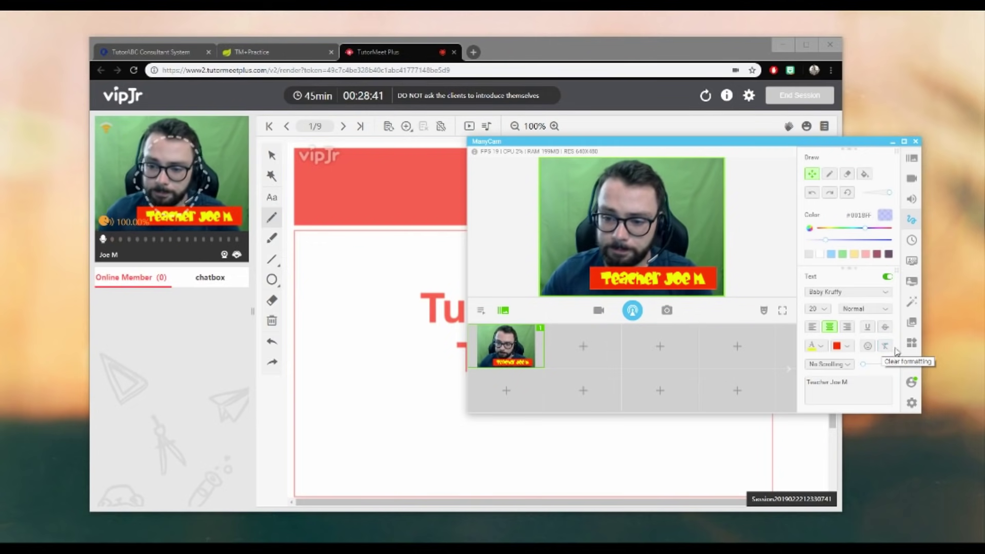
Try Left to right, Right to left, Top to bottom and Bottom to top scrolling on the overlay text, and restore No Scrolling
{"action": "left_click", "coordinate": [829, 365]}
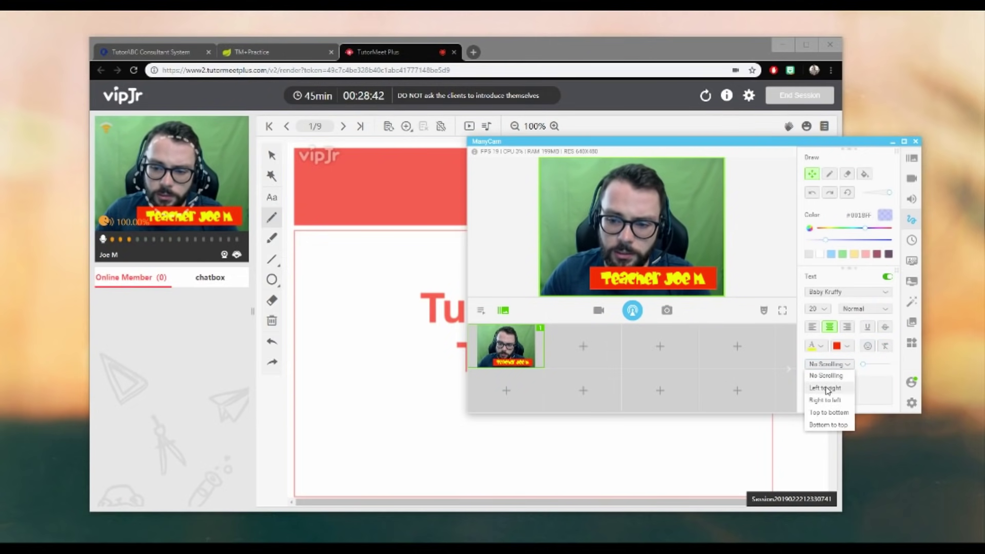
{"action": "left_click", "coordinate": [826, 387]}
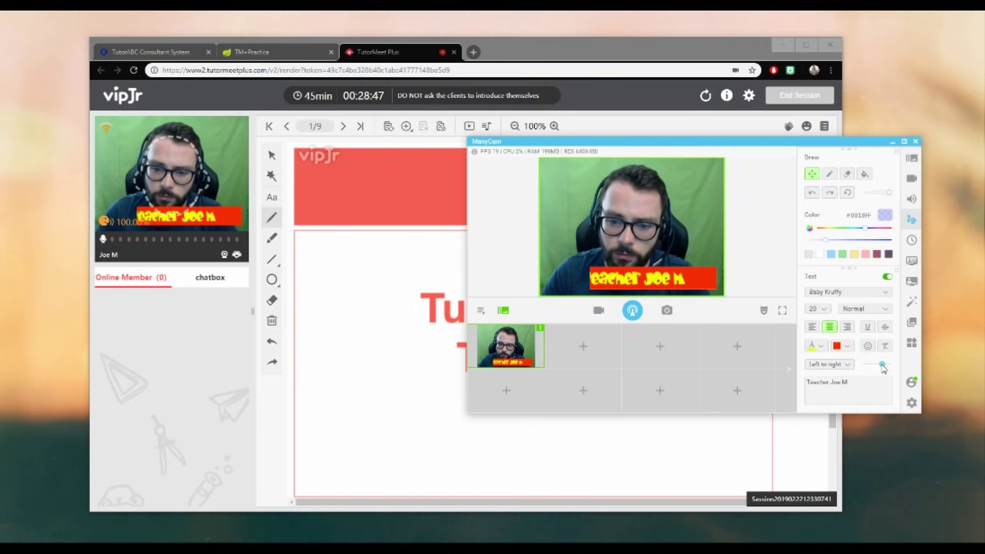
{"action": "left_click_drag", "start_coordinate": [883, 367], "coordinate": [878, 369]}
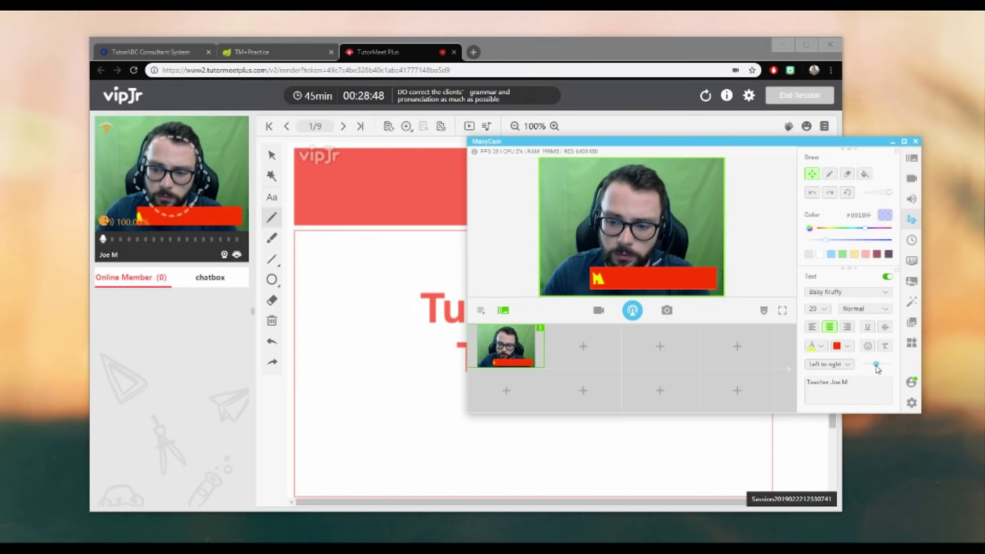
{"action": "left_click", "coordinate": [846, 365]}
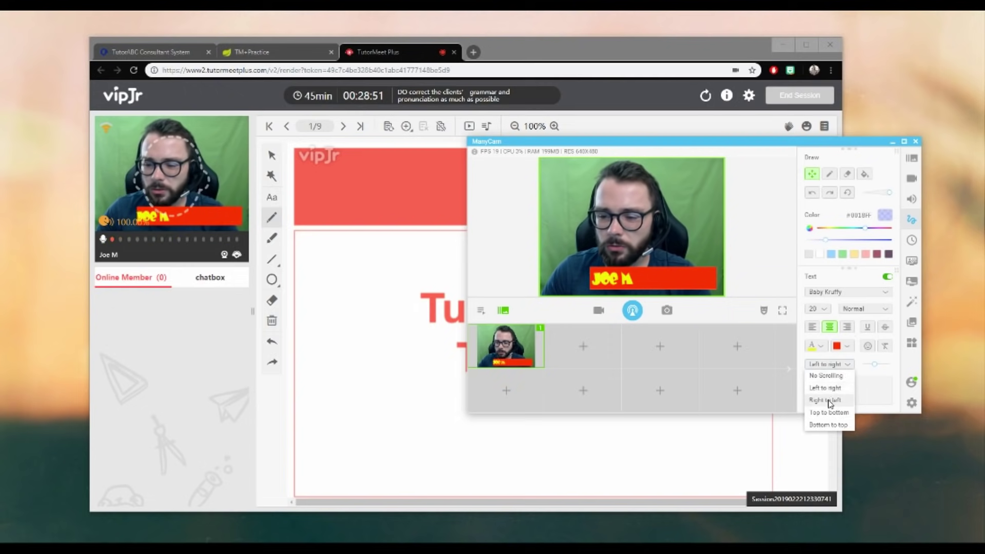
{"action": "left_click", "coordinate": [827, 400]}
{"action": "left_click", "coordinate": [827, 364]}
{"action": "left_click", "coordinate": [828, 412]}
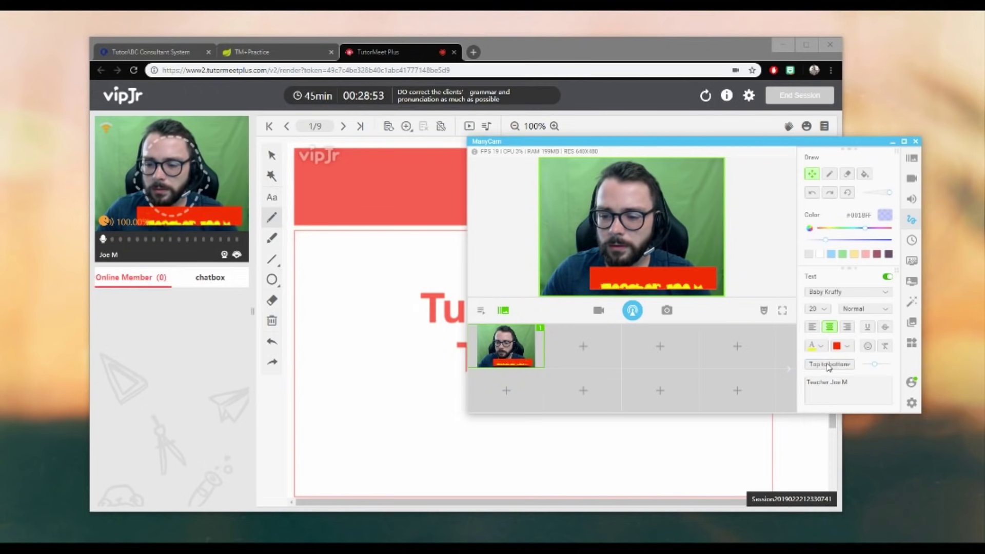
{"action": "left_click", "coordinate": [827, 365]}
{"action": "left_click", "coordinate": [827, 424]}
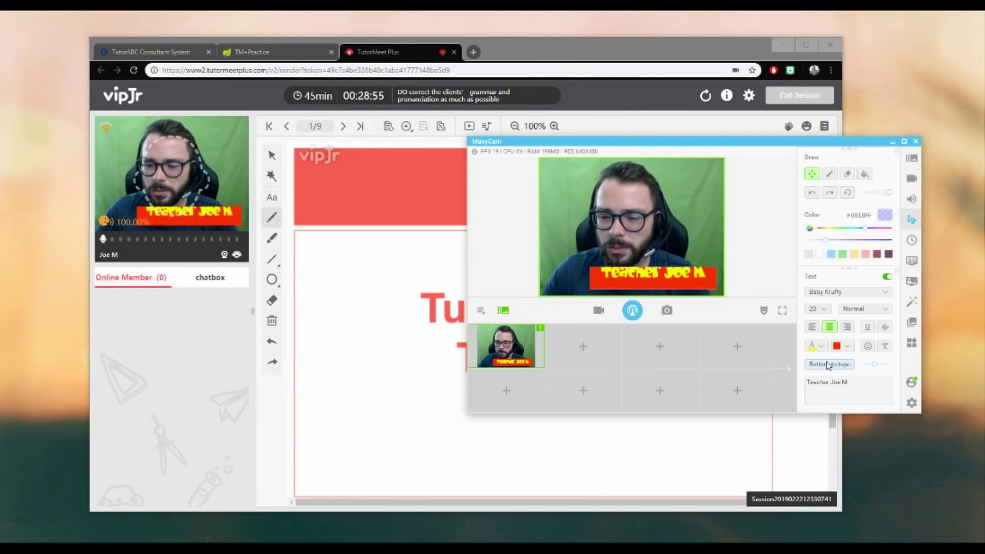
{"action": "left_click", "coordinate": [828, 365]}
{"action": "left_click", "coordinate": [836, 376]}
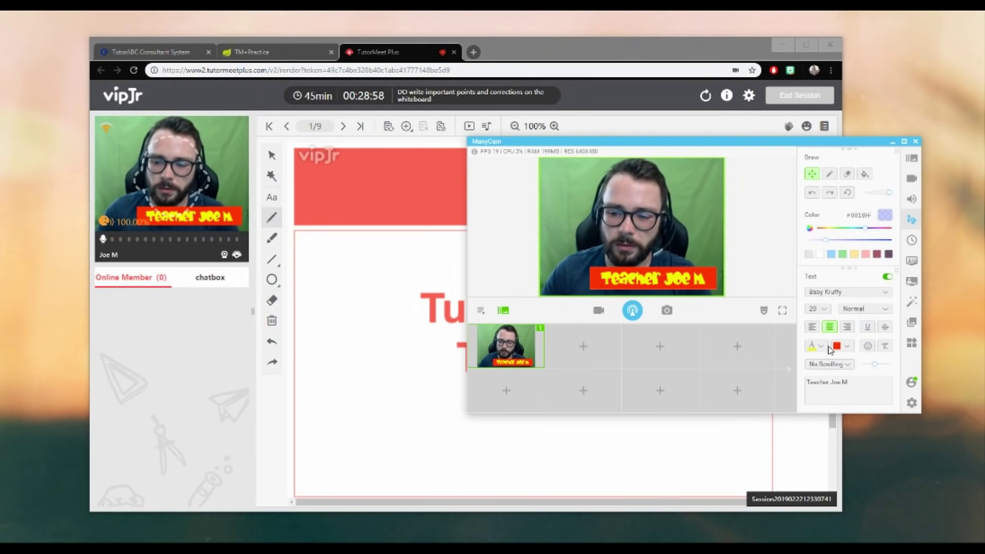
Try making the overlay text's red background fully transparent
{"action": "left_click", "coordinate": [841, 347]}
{"action": "left_click_drag", "start_coordinate": [885, 391], "coordinate": [782, 395]}
{"action": "left_click", "coordinate": [786, 284]}
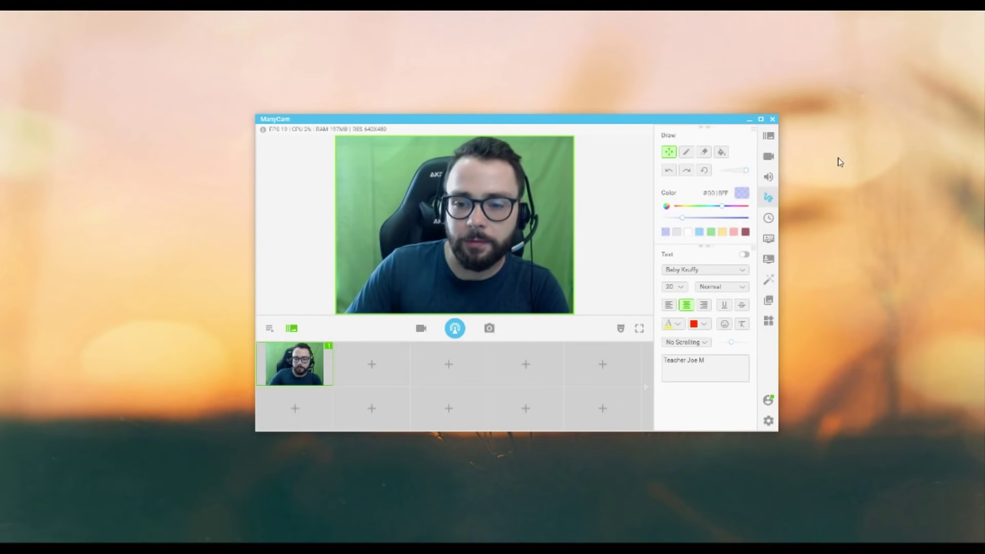
Open the Time settings and turn on the clock overlay in the video
{"action": "left_click", "coordinate": [768, 218]}
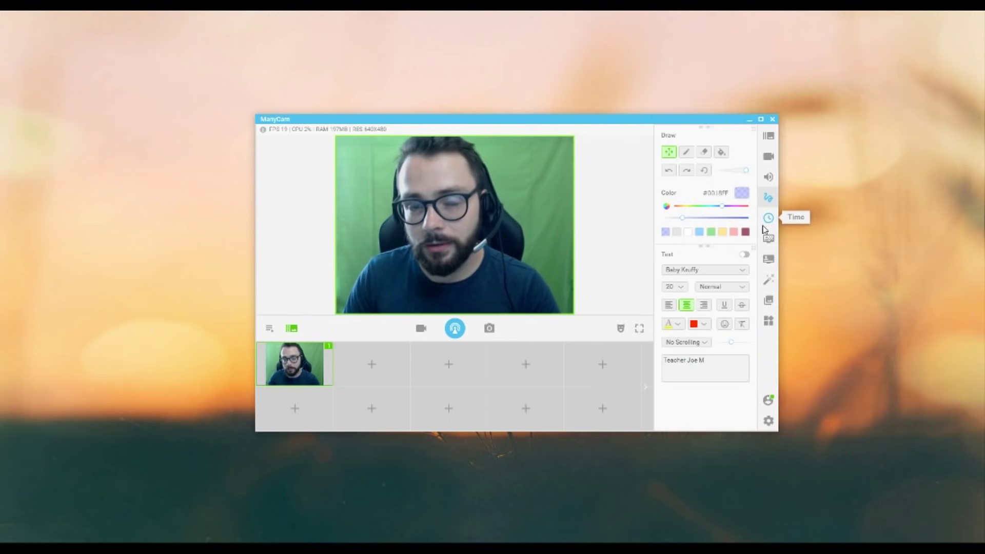
{"action": "left_click", "coordinate": [767, 221]}
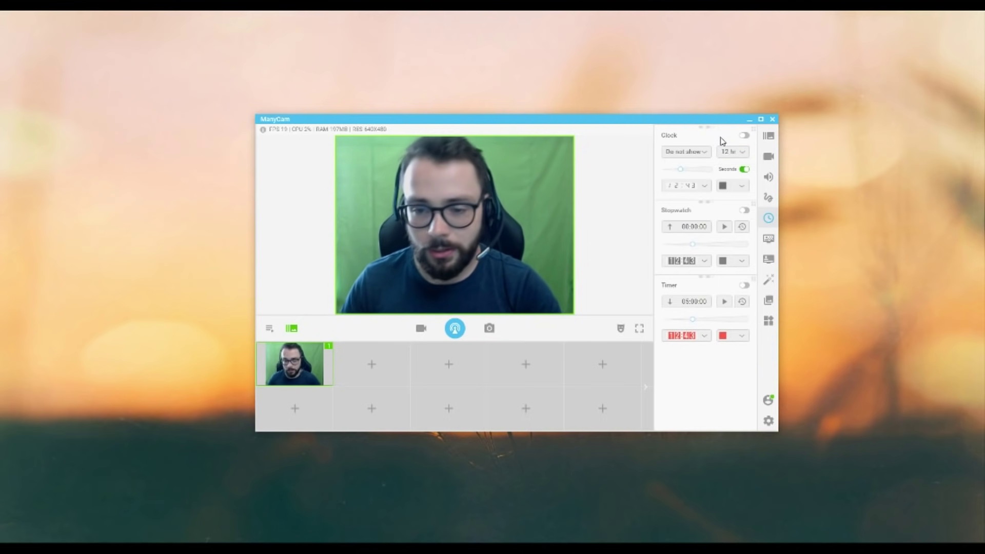
{"action": "left_click", "coordinate": [745, 136]}
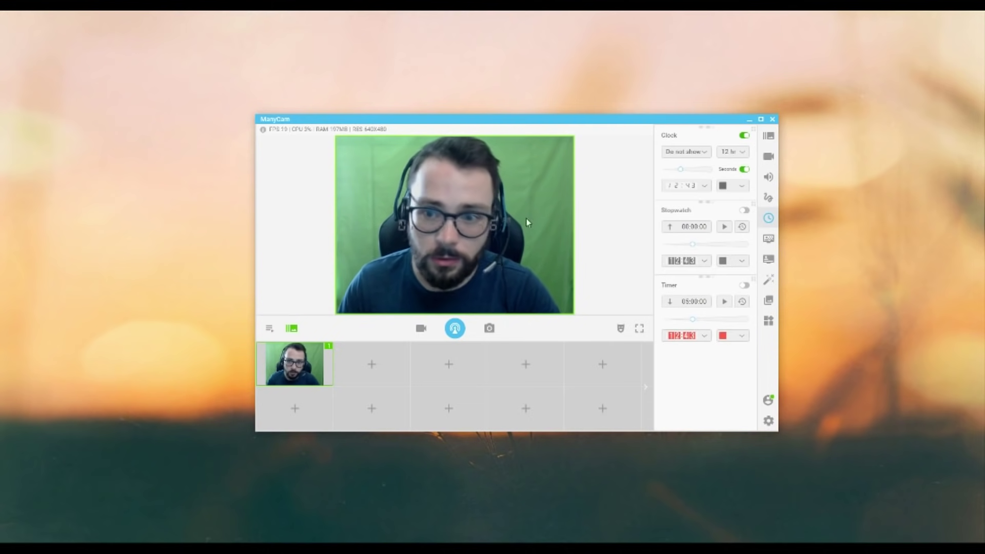
{"action": "left_click", "coordinate": [744, 136]}
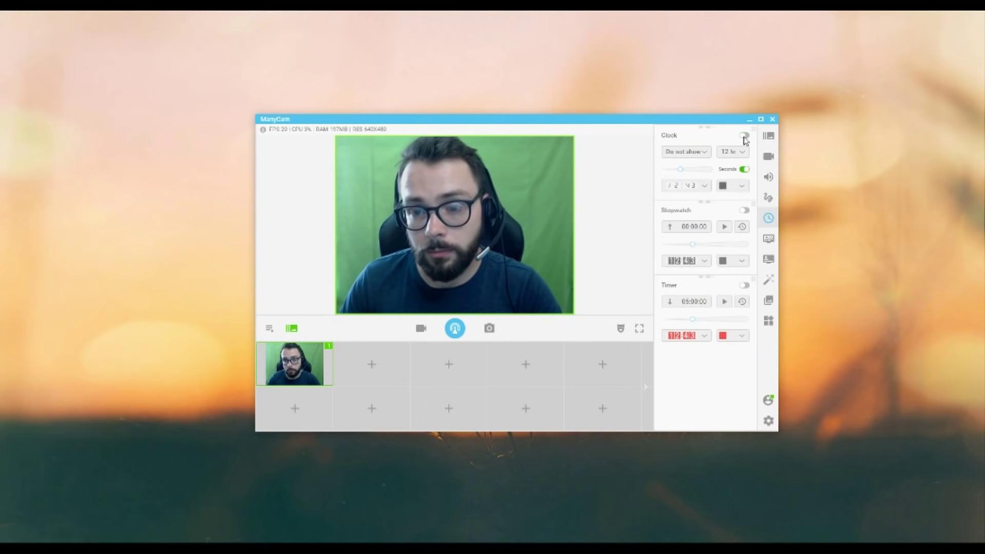
{"action": "left_click", "coordinate": [744, 136]}
Try the DD/MM/YY, MM/DD/YY, DD/MM/YYYY and MM/DD/YYYY date formats on the clock, and set the date back to Do not show
{"action": "left_click", "coordinate": [694, 152]}
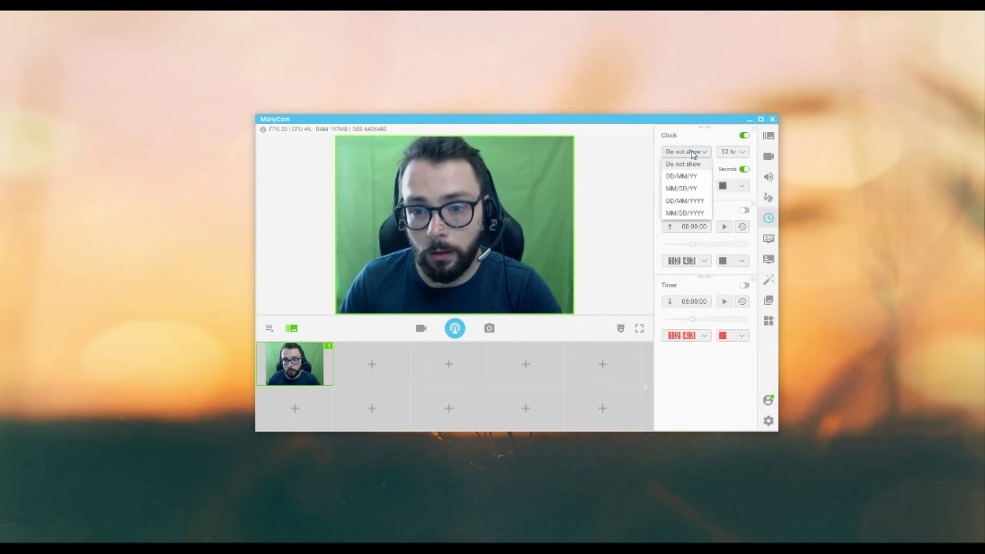
{"action": "left_click", "coordinate": [682, 177]}
{"action": "left_click", "coordinate": [697, 154]}
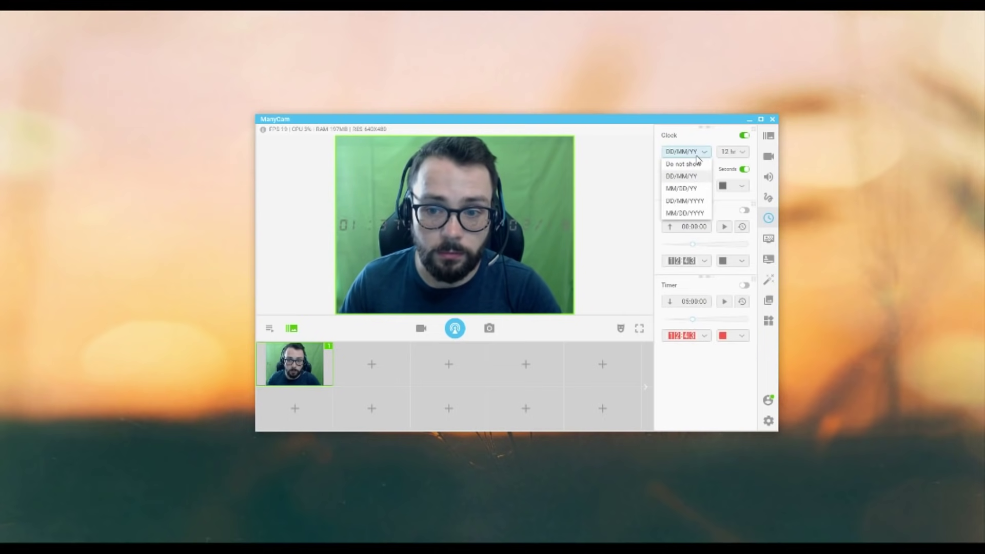
{"action": "left_click", "coordinate": [682, 188]}
{"action": "left_click", "coordinate": [681, 154]}
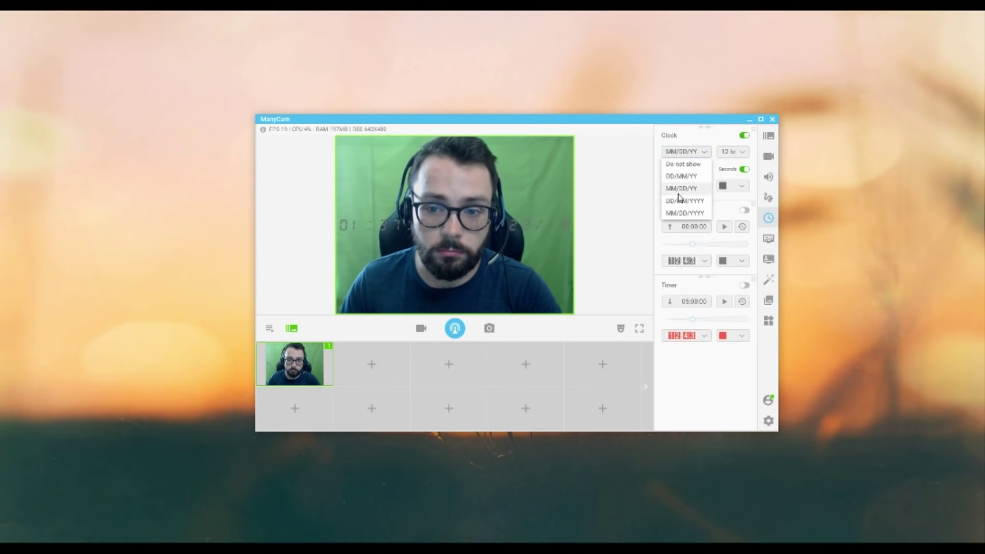
{"action": "left_click", "coordinate": [680, 200]}
{"action": "left_click", "coordinate": [682, 153]}
{"action": "left_click", "coordinate": [685, 213]}
{"action": "left_click", "coordinate": [687, 154]}
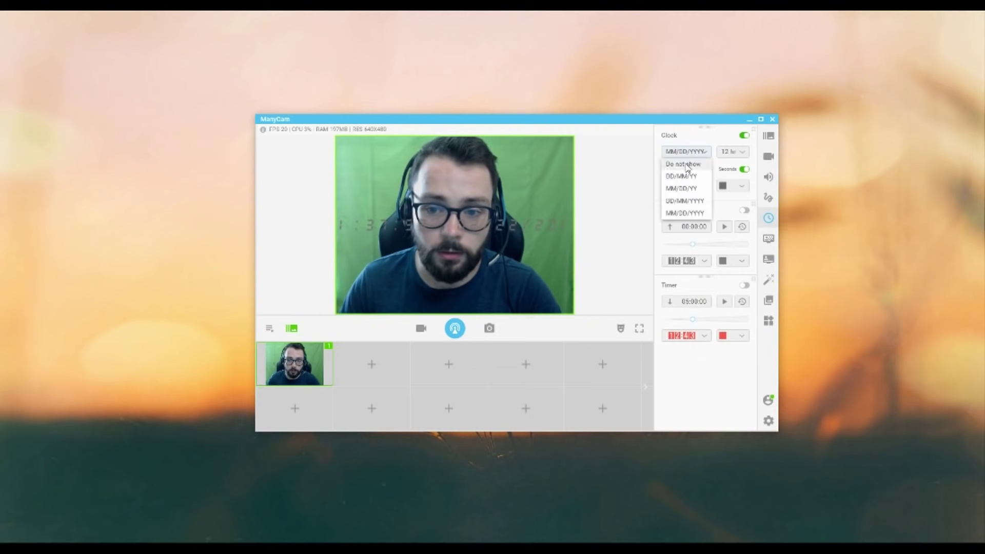
{"action": "left_click", "coordinate": [685, 164]}
Try the clock's 24 hr format and return it to 12 hr
{"action": "left_click", "coordinate": [731, 152]}
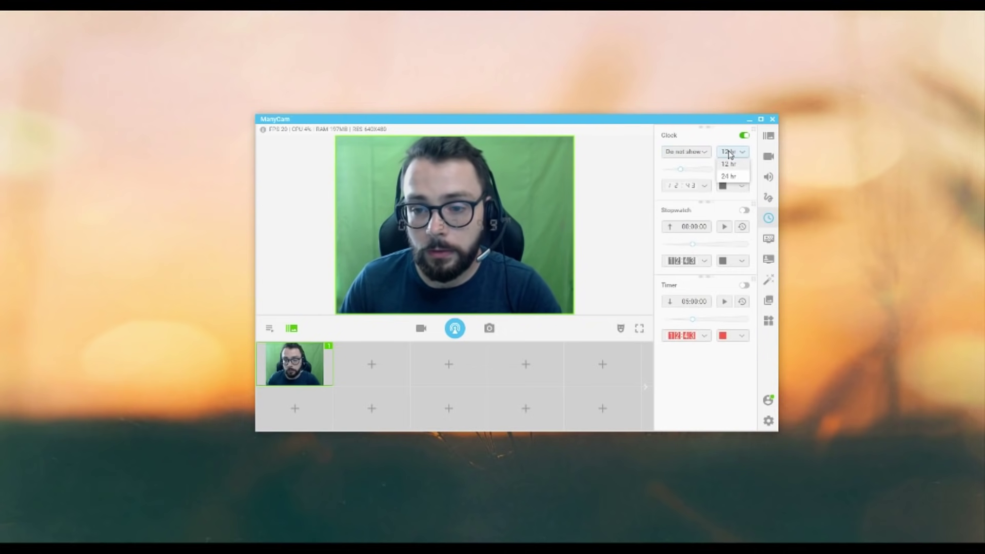
{"action": "left_click", "coordinate": [726, 177]}
{"action": "left_click", "coordinate": [731, 152]}
{"action": "left_click", "coordinate": [728, 164]}
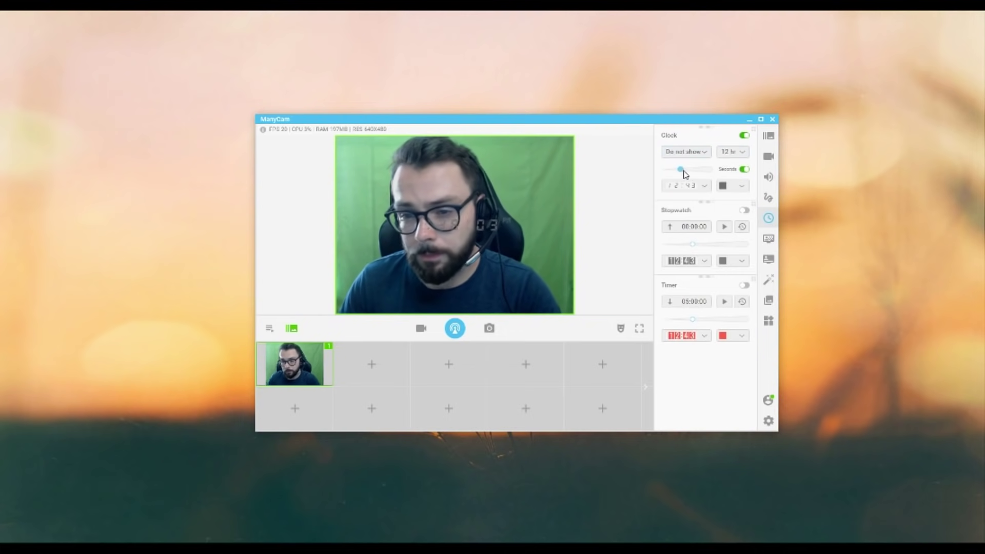
Style the clock with red (#FF0000) boxed digits and move it to the lower right of the video picture
{"action": "left_click", "coordinate": [734, 187]}
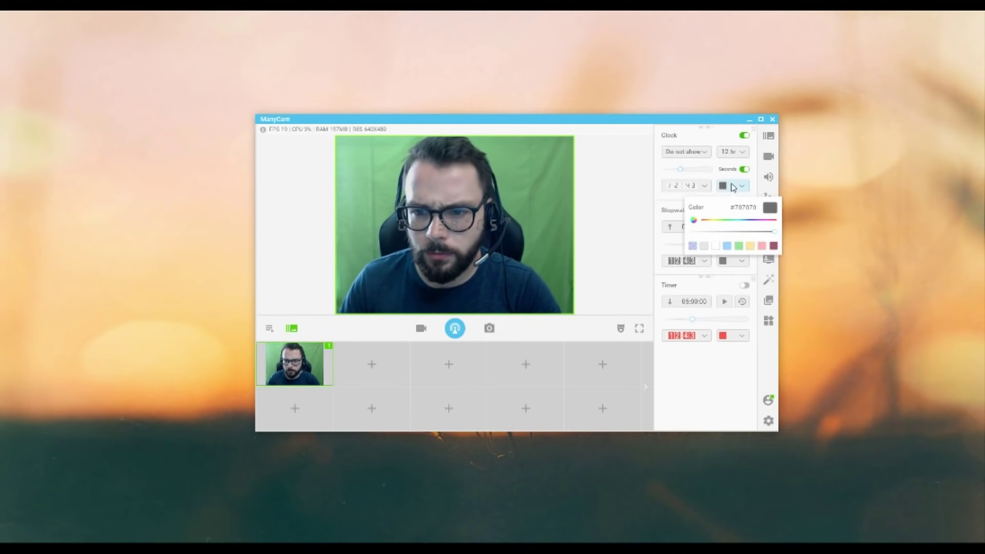
{"action": "left_click", "coordinate": [694, 221]}
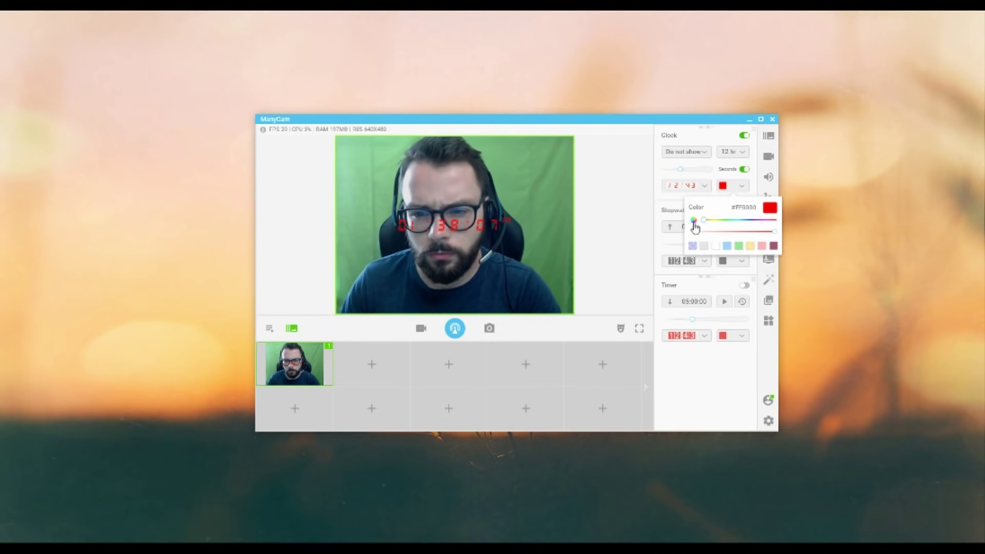
{"action": "left_click", "coordinate": [700, 185]}
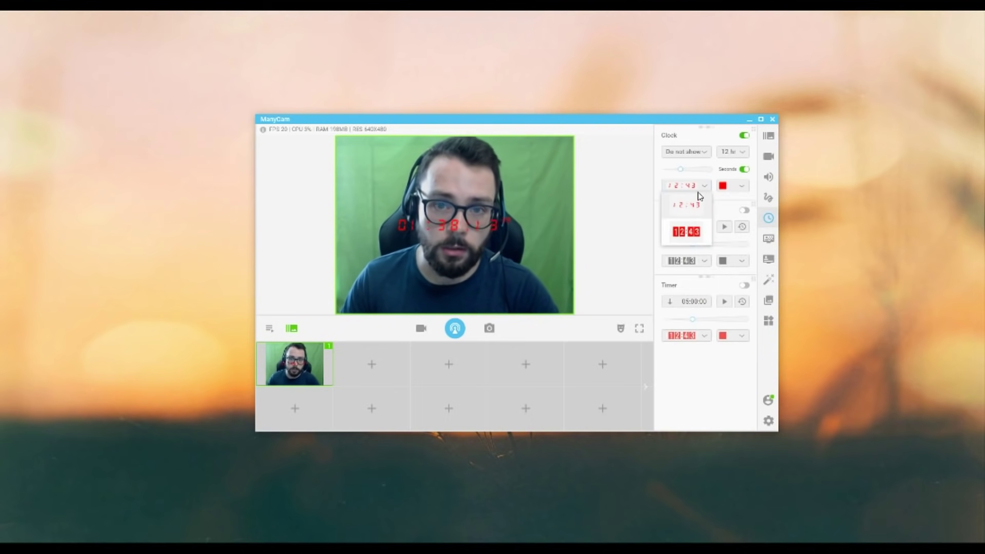
{"action": "left_click", "coordinate": [693, 232]}
{"action": "left_click_drag", "start_coordinate": [480, 225], "coordinate": [525, 281]}
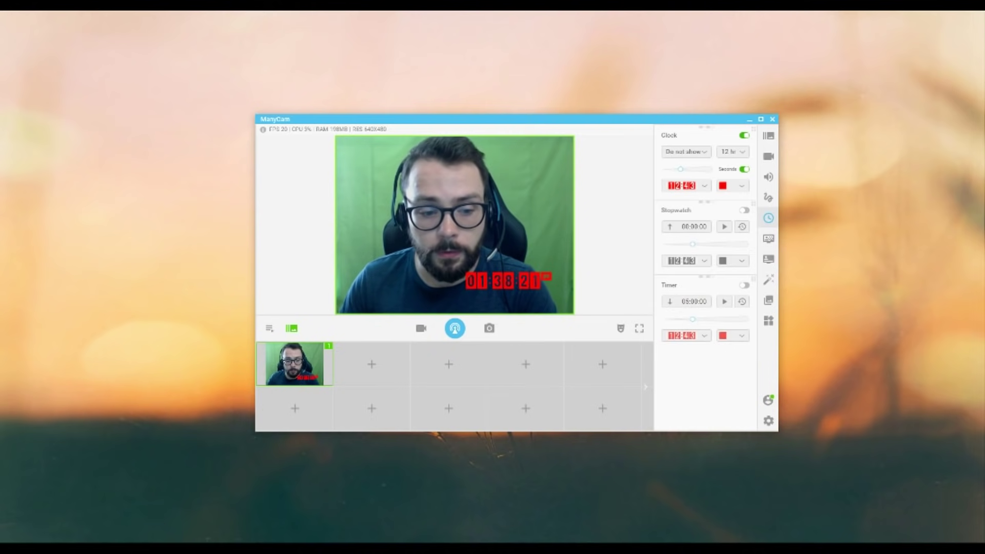
Check how the clock overlay looks in the TutorMeet webcam view, and place the ManyCam window beside that view
{"action": "key", "text": "alt+Tab"}
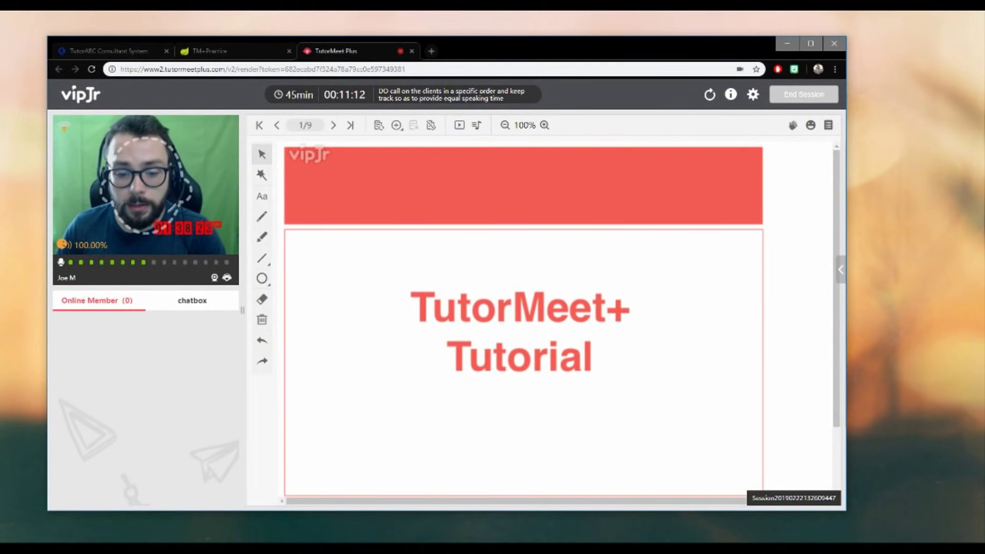
{"action": "key", "text": "alt+Tab"}
{"action": "left_click_drag", "start_coordinate": [635, 121], "coordinate": [788, 148]}
{"action": "left_click", "coordinate": [185, 209]}
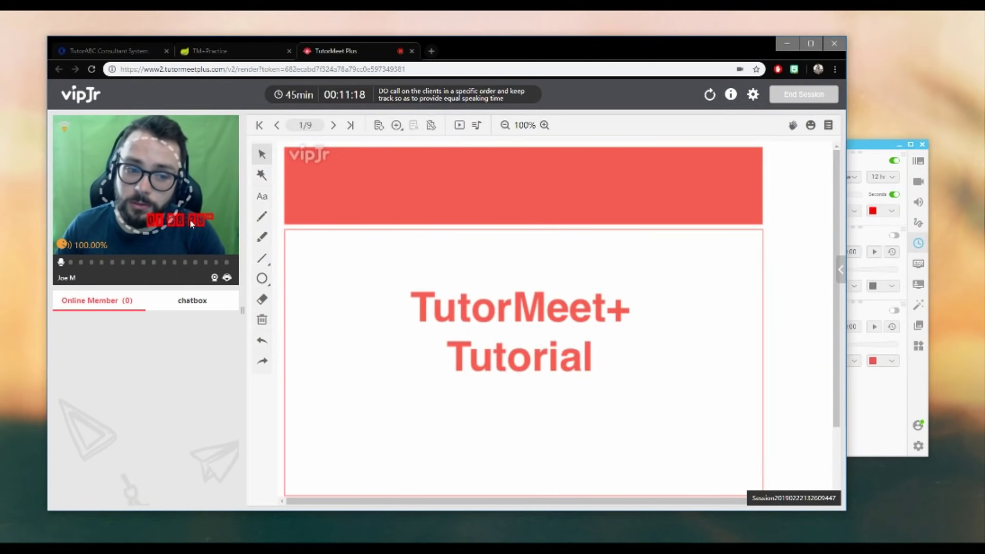
{"action": "left_click", "coordinate": [869, 398]}
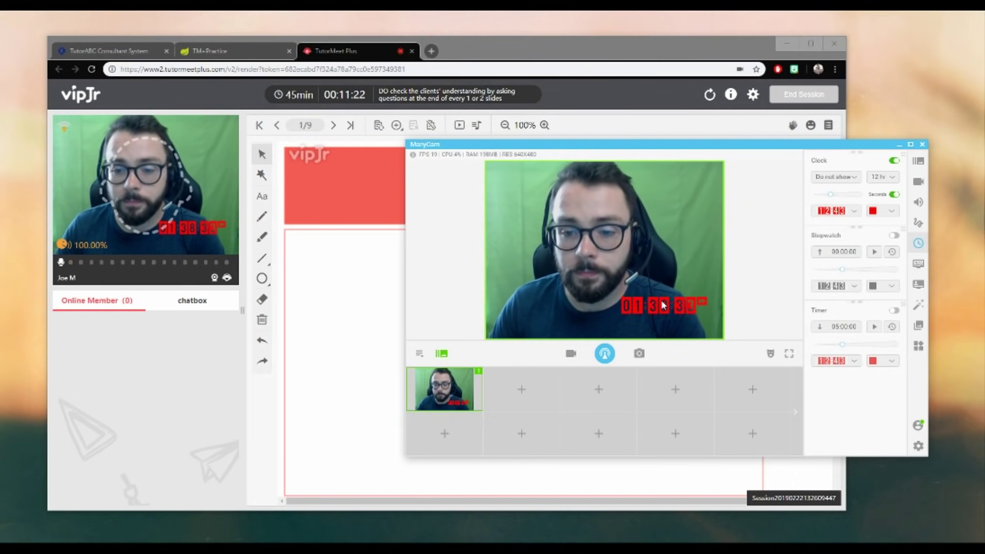
Enlarge the clock to its maximum size and turn off the clock overlay
{"action": "mouse_move", "coordinate": [842, 271]}
{"action": "left_mouse_down"}
{"action": "mouse_move", "coordinate": [860, 274]}
{"action": "mouse_move", "coordinate": [847, 270]}
{"action": "left_mouse_up"}
{"action": "left_click_drag", "start_coordinate": [830, 194], "coordinate": [860, 195]}
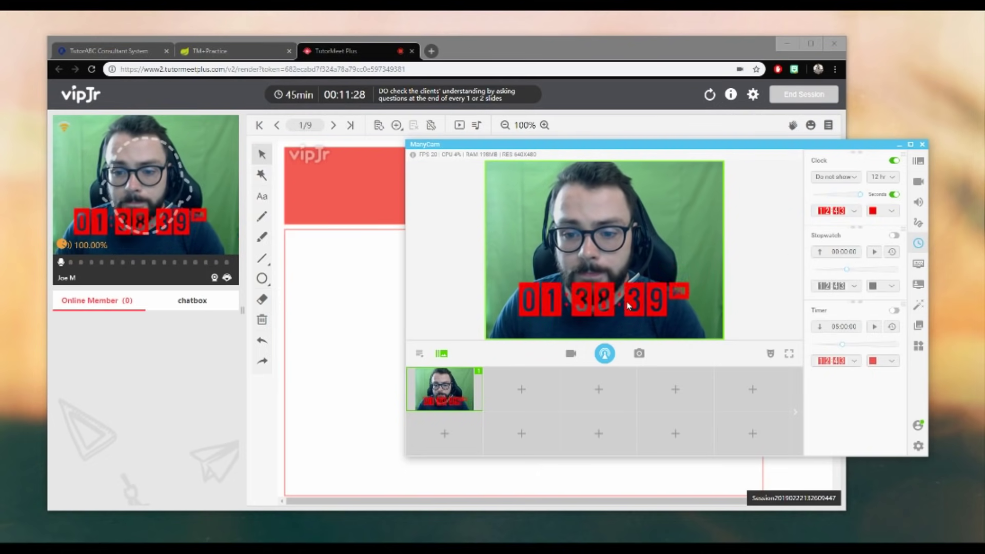
{"action": "left_click", "coordinate": [894, 162]}
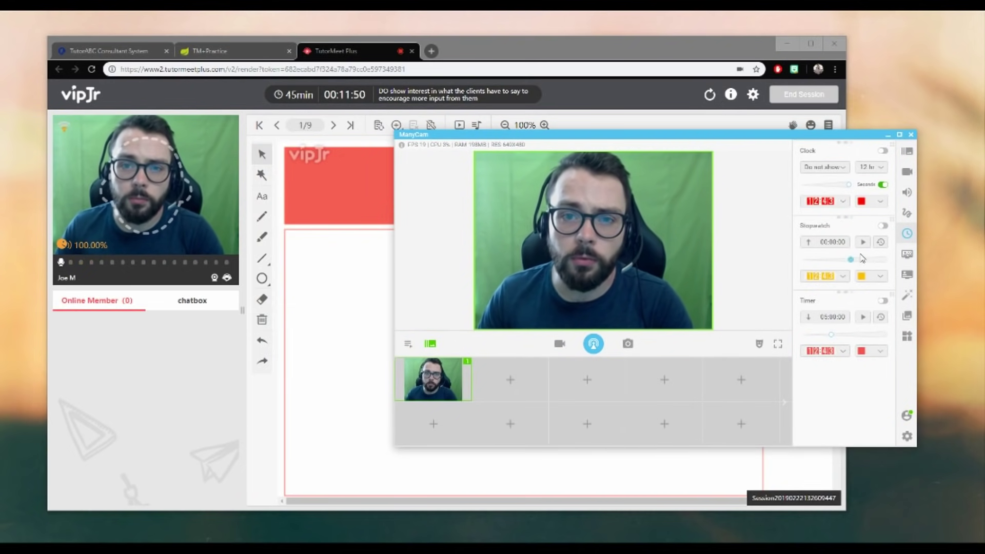
Turn on the stopwatch overlay, shift it slightly up and to the right in the video, and start it
{"action": "left_click", "coordinate": [883, 226]}
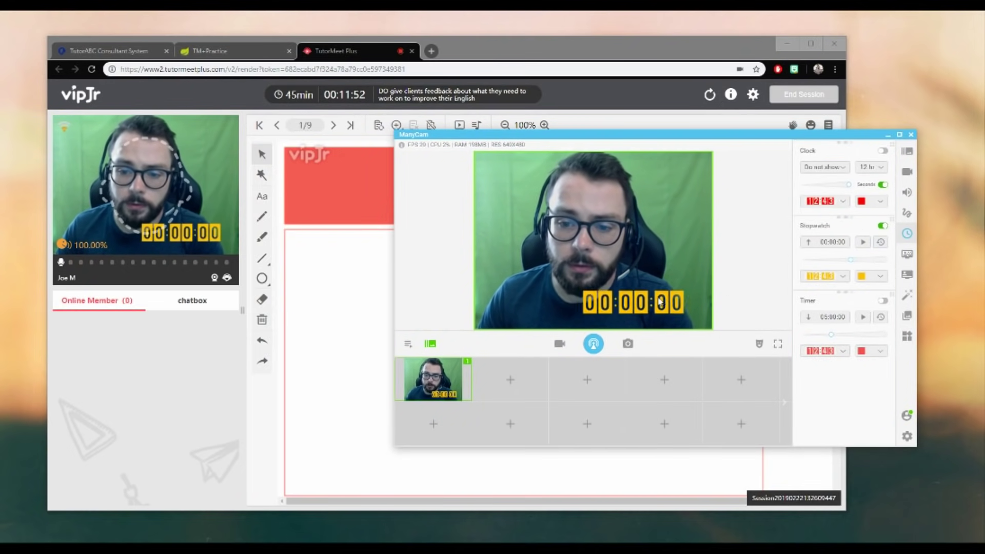
{"action": "mouse_move", "coordinate": [660, 301]}
{"action": "left_mouse_down"}
{"action": "mouse_move", "coordinate": [649, 221]}
{"action": "mouse_move", "coordinate": [670, 296]}
{"action": "left_mouse_up"}
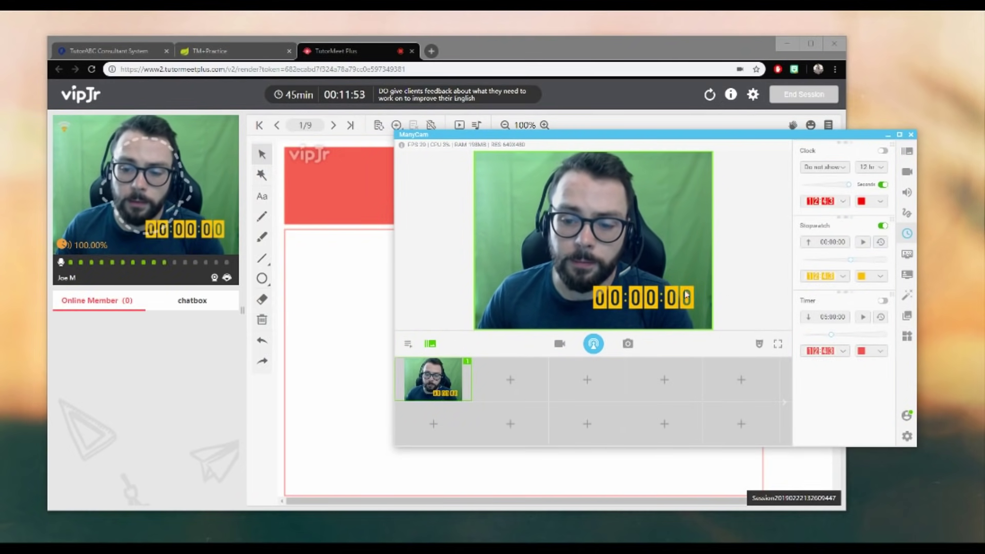
{"action": "left_click", "coordinate": [863, 243]}
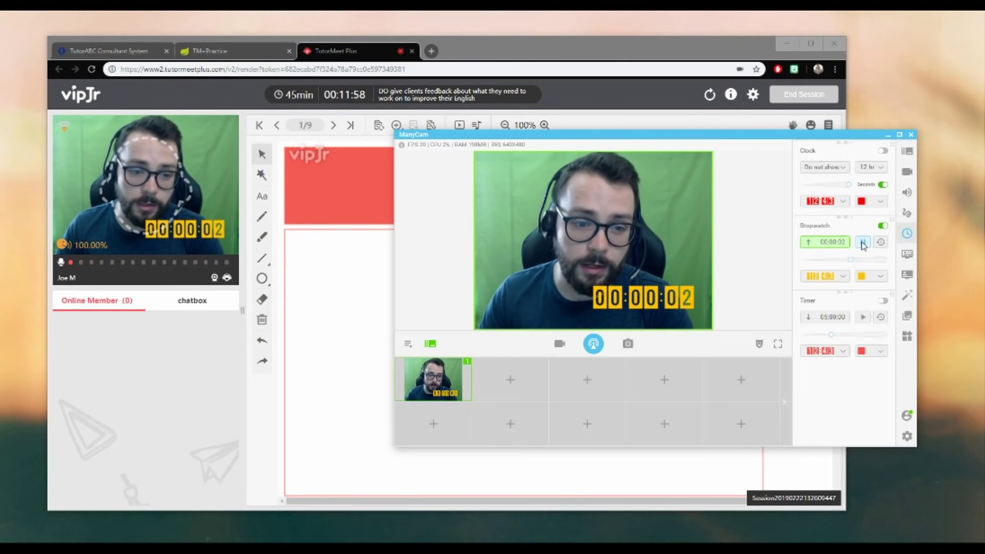
Pause and reset the stopwatch, and turn off its overlay
{"action": "left_click", "coordinate": [864, 243]}
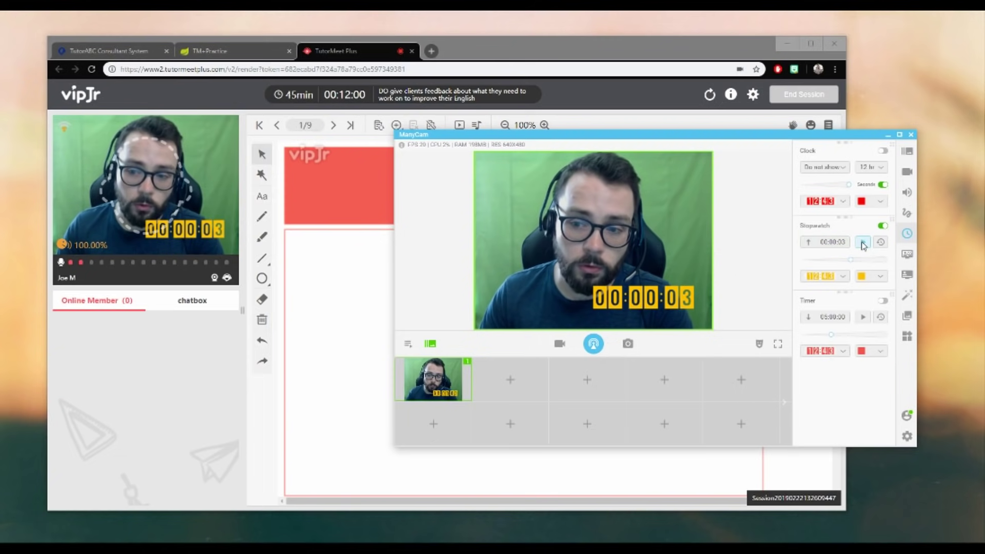
{"action": "left_click", "coordinate": [881, 242]}
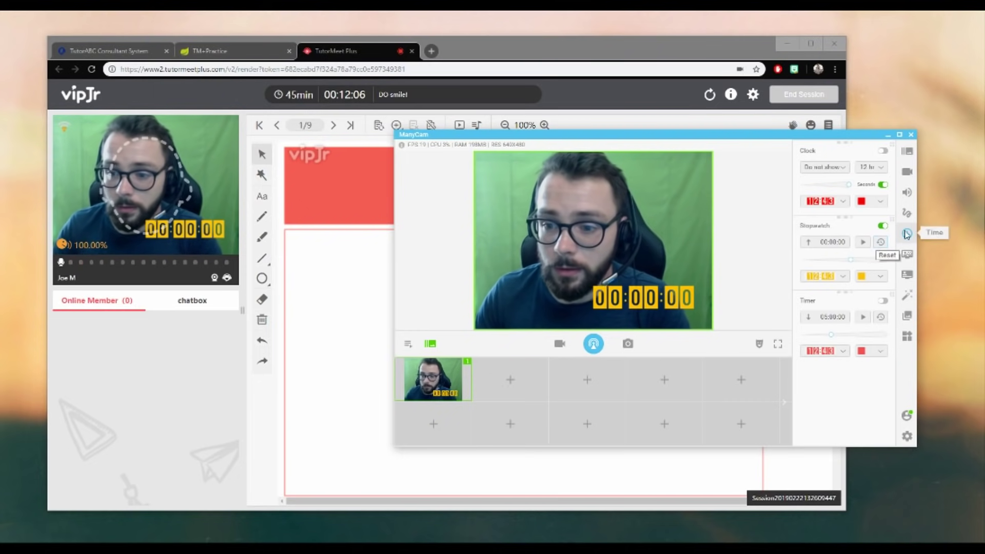
{"action": "left_click", "coordinate": [883, 226]}
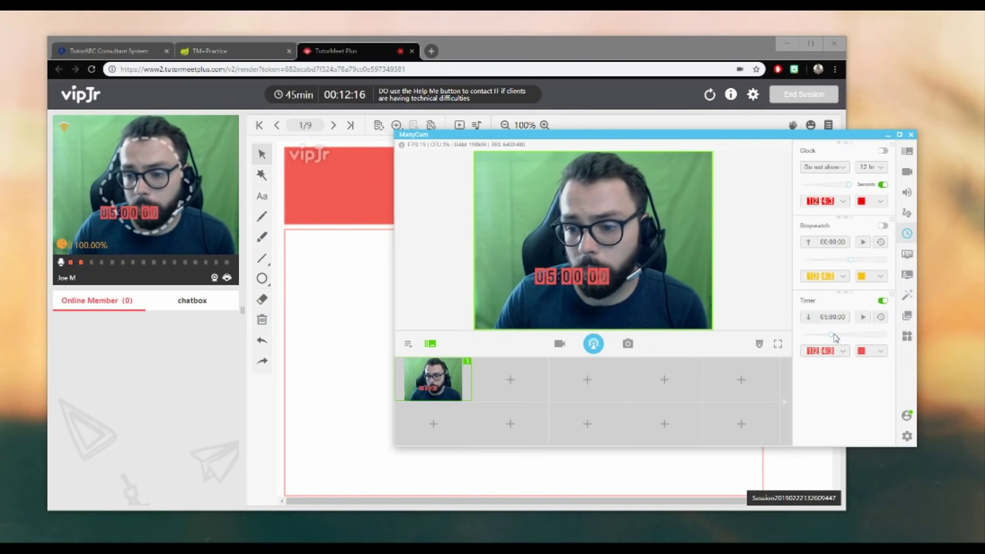
Set the timer overlay's colour to yellow #FFE100 and open its digit style choices
{"action": "left_click", "coordinate": [868, 352]}
{"action": "left_click", "coordinate": [854, 386]}
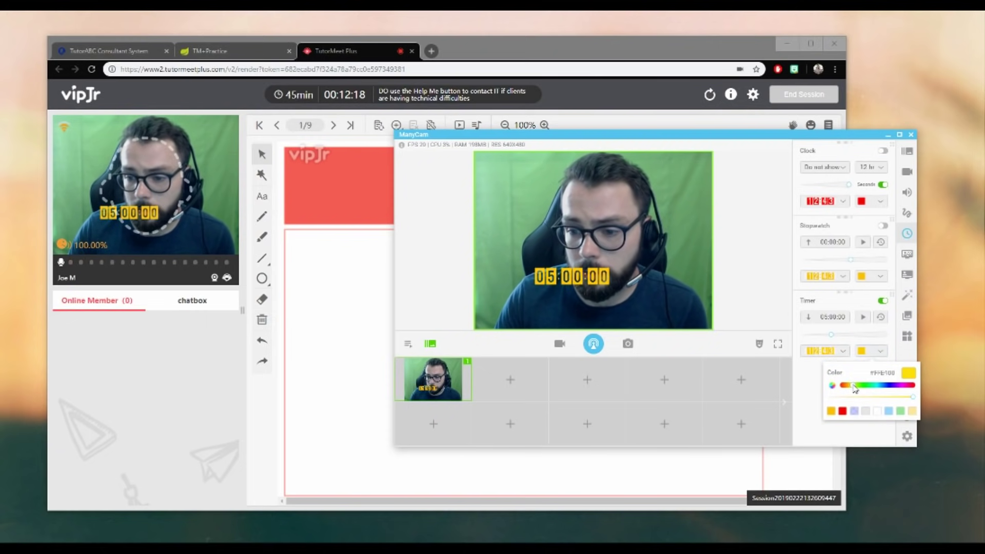
{"action": "left_click", "coordinate": [840, 352]}
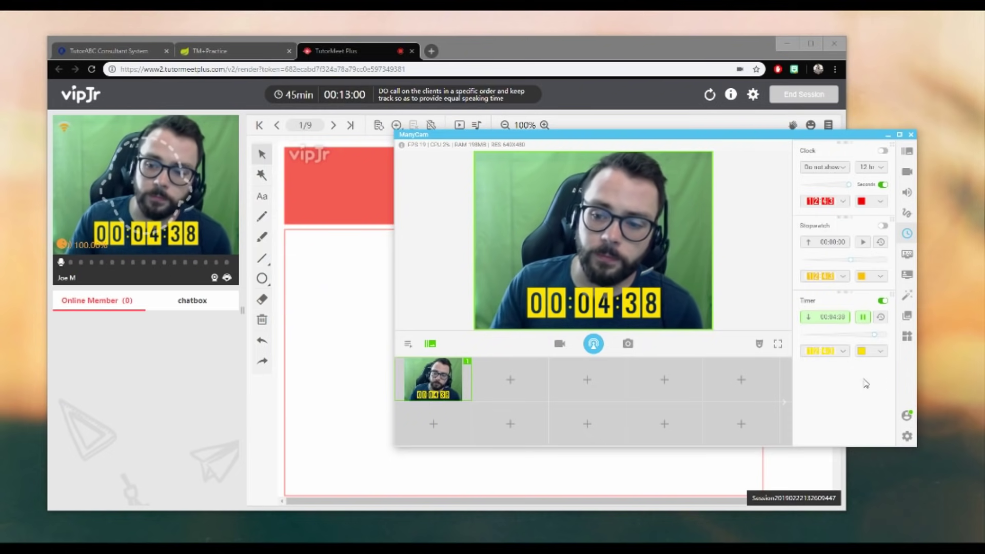
Reset the running timer and turn off the timer overlay
{"action": "left_click", "coordinate": [881, 317]}
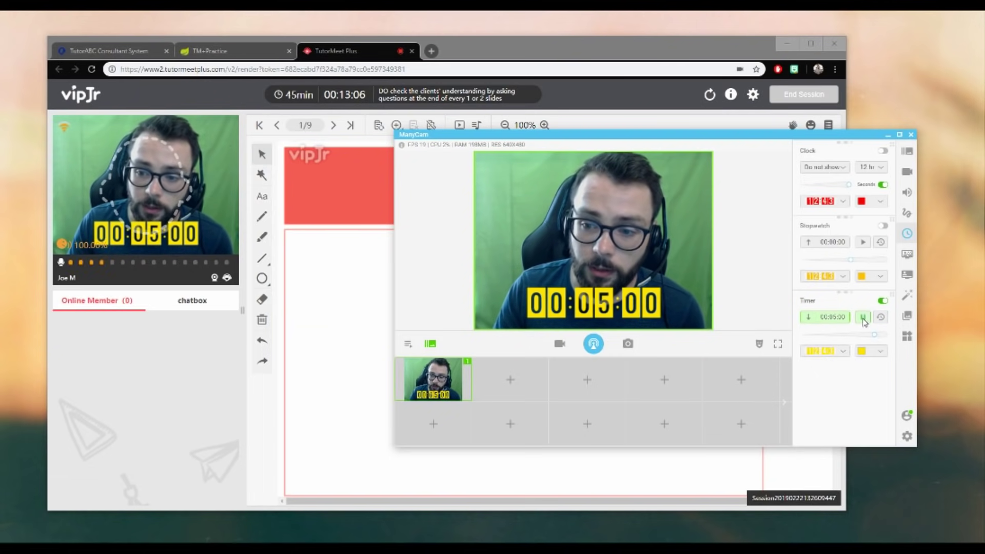
{"action": "left_click", "coordinate": [882, 300]}
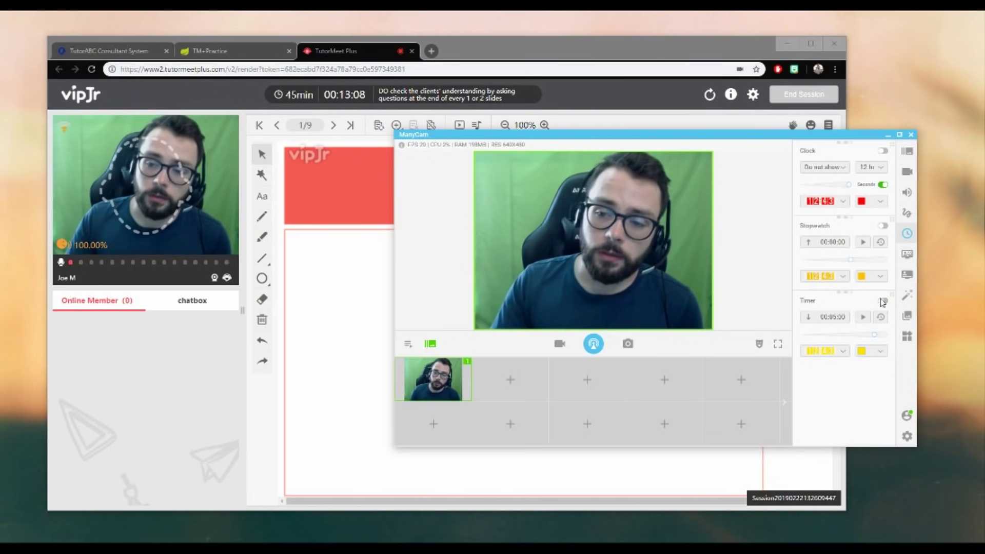
{"action": "left_click", "coordinate": [882, 301]}
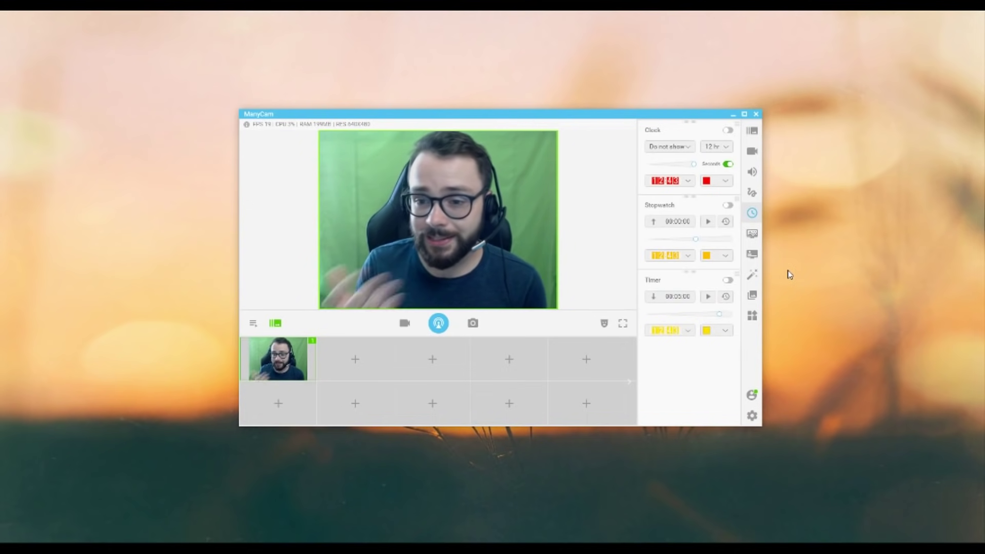
Open the Chroma Key settings and turn on the chroma key for the webcam video
{"action": "left_click", "coordinate": [758, 235]}
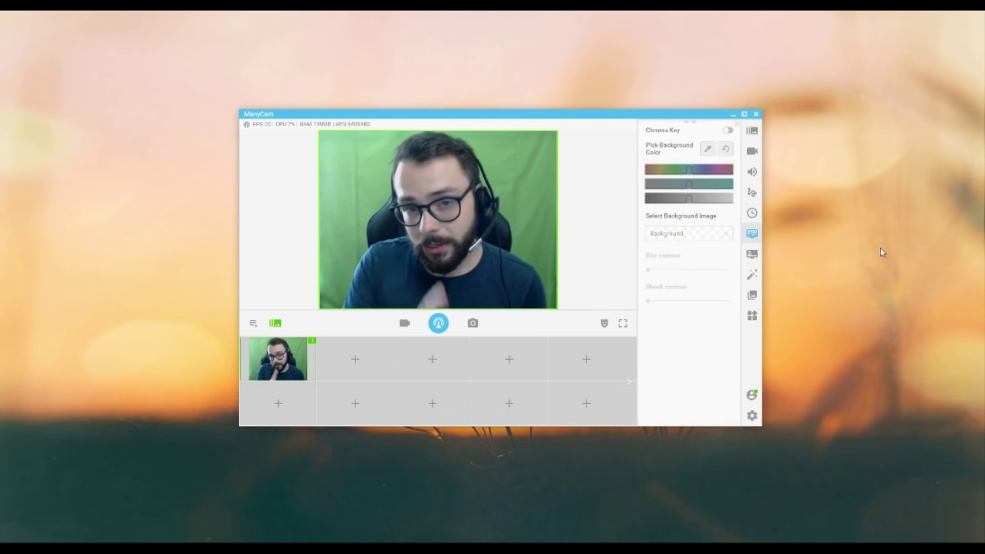
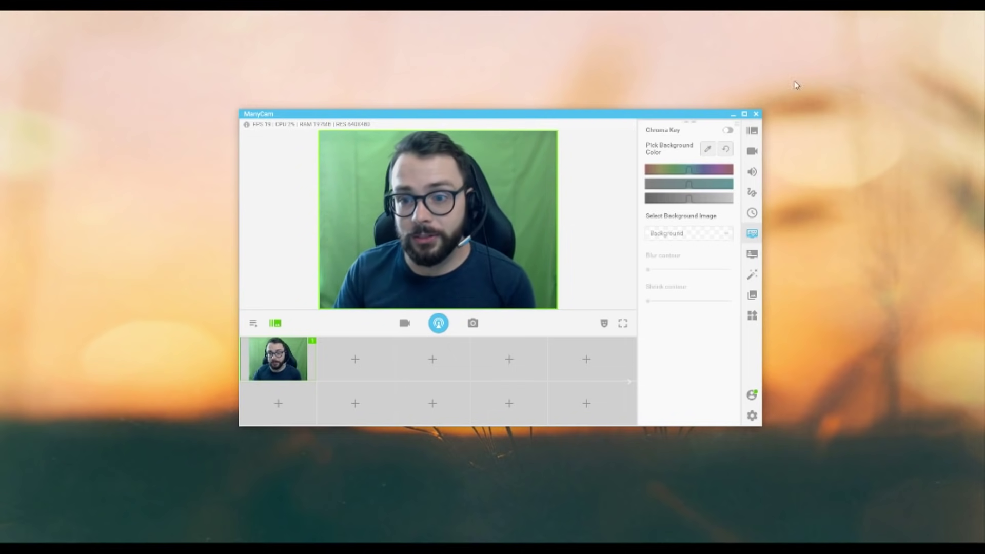
{"action": "left_click_drag", "start_coordinate": [669, 115], "coordinate": [657, 117]}
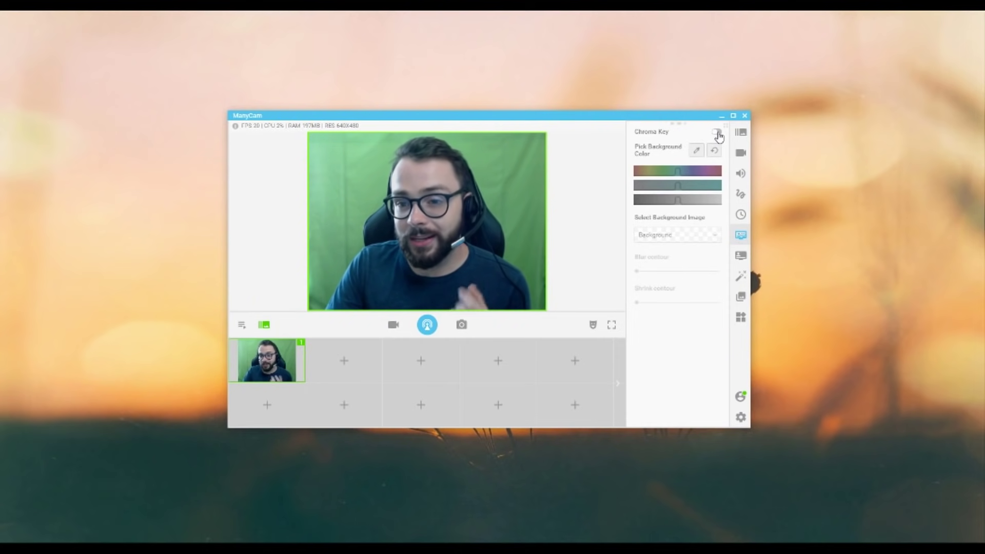
{"action": "left_click", "coordinate": [716, 132]}
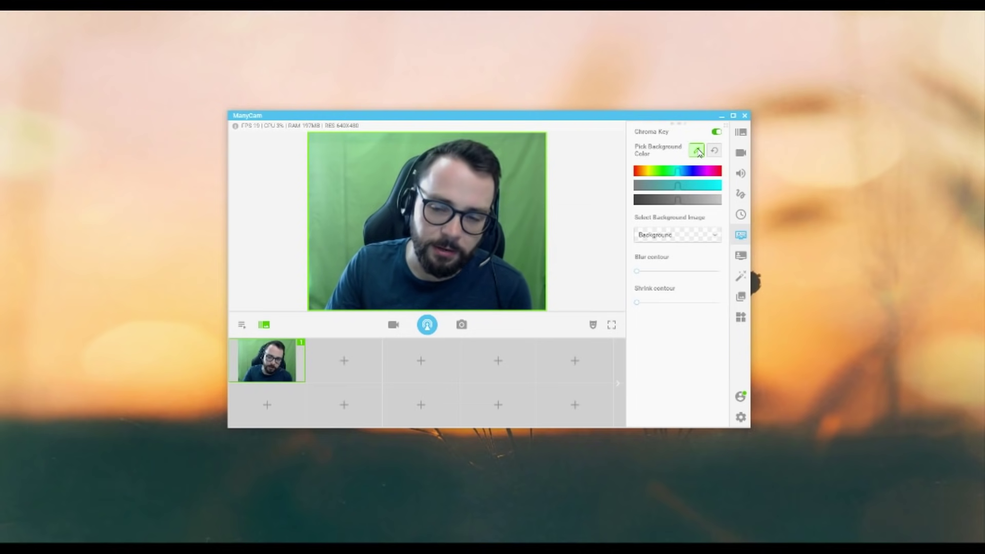
Enlarge and reposition the ManyCam window to get a bigger video preview
{"action": "left_click_drag", "start_coordinate": [683, 110], "coordinate": [710, 75]}
{"action": "left_click_drag", "start_coordinate": [777, 109], "coordinate": [849, 105]}
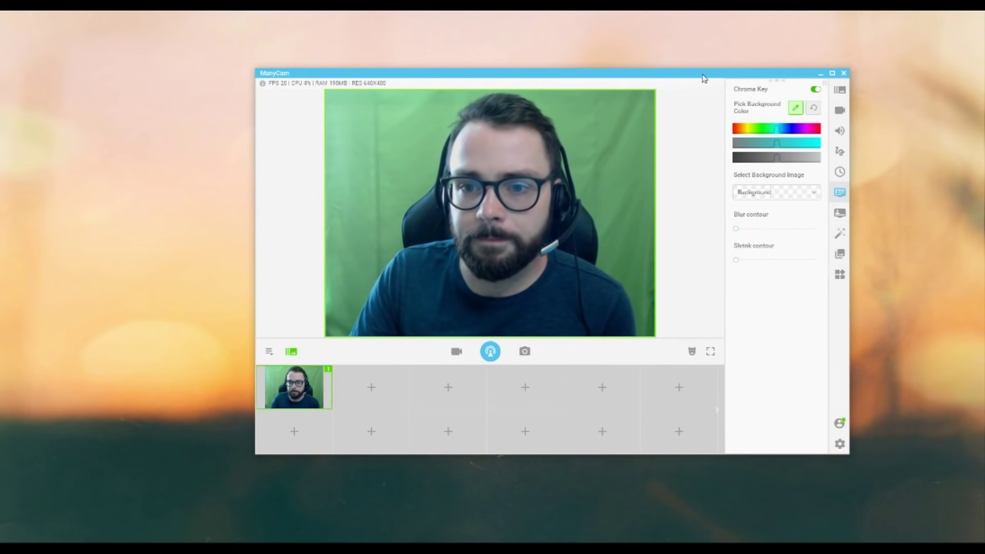
{"action": "left_click_drag", "start_coordinate": [693, 68], "coordinate": [639, 73]}
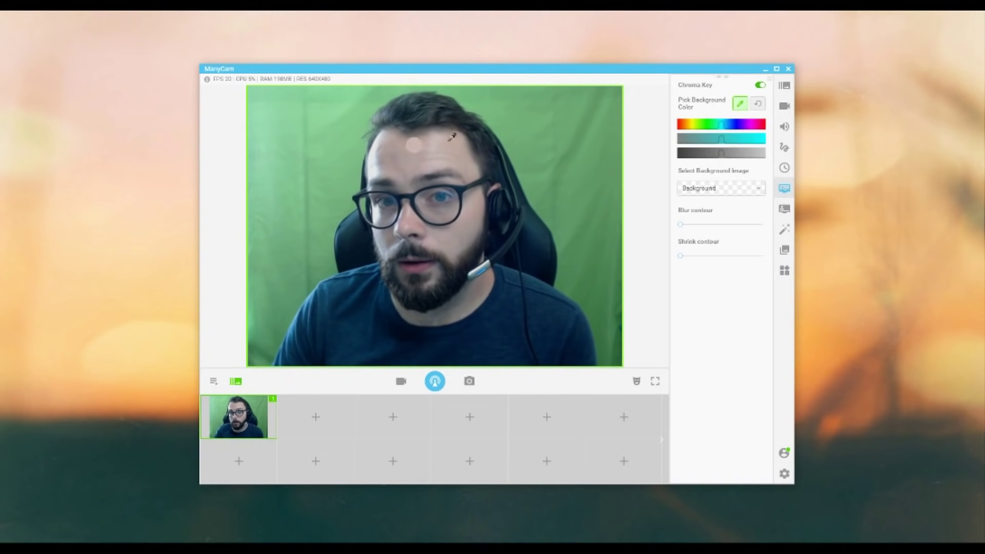
Sample the green backdrop across the upper part and lower-right area of the video as the chroma key background colour
{"action": "left_click", "coordinate": [543, 117]}
{"action": "mouse_move", "coordinate": [545, 113]}
{"action": "left_mouse_down"}
{"action": "mouse_move", "coordinate": [601, 106]}
{"action": "mouse_move", "coordinate": [591, 107]}
{"action": "mouse_move", "coordinate": [585, 200]}
{"action": "mouse_move", "coordinate": [319, 108]}
{"action": "left_mouse_up"}
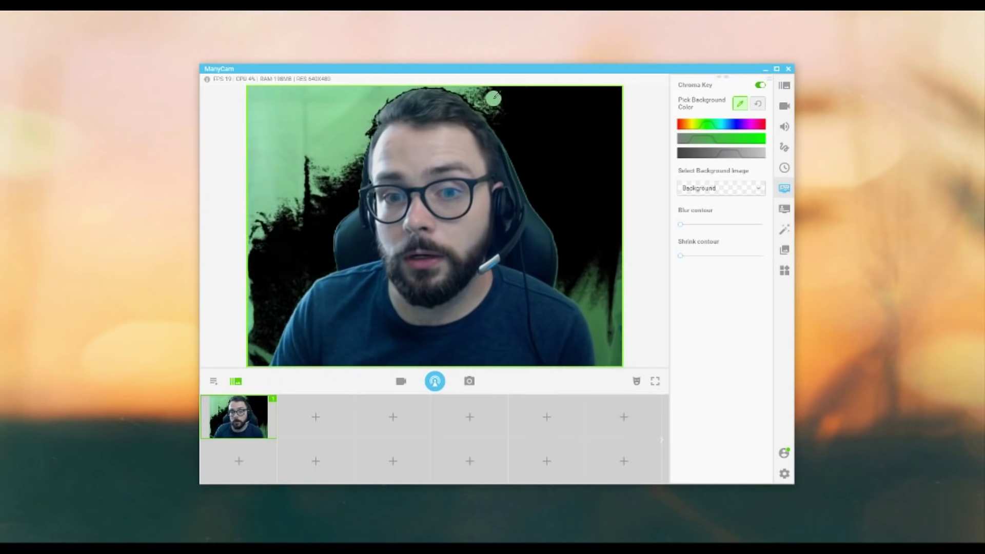
{"action": "mouse_move", "coordinate": [495, 99]}
{"action": "left_mouse_down"}
{"action": "mouse_move", "coordinate": [272, 103]}
{"action": "mouse_move", "coordinate": [257, 110]}
{"action": "mouse_move", "coordinate": [258, 155]}
{"action": "mouse_move", "coordinate": [249, 158]}
{"action": "mouse_move", "coordinate": [262, 103]}
{"action": "mouse_move", "coordinate": [255, 163]}
{"action": "mouse_move", "coordinate": [260, 119]}
{"action": "left_mouse_up"}
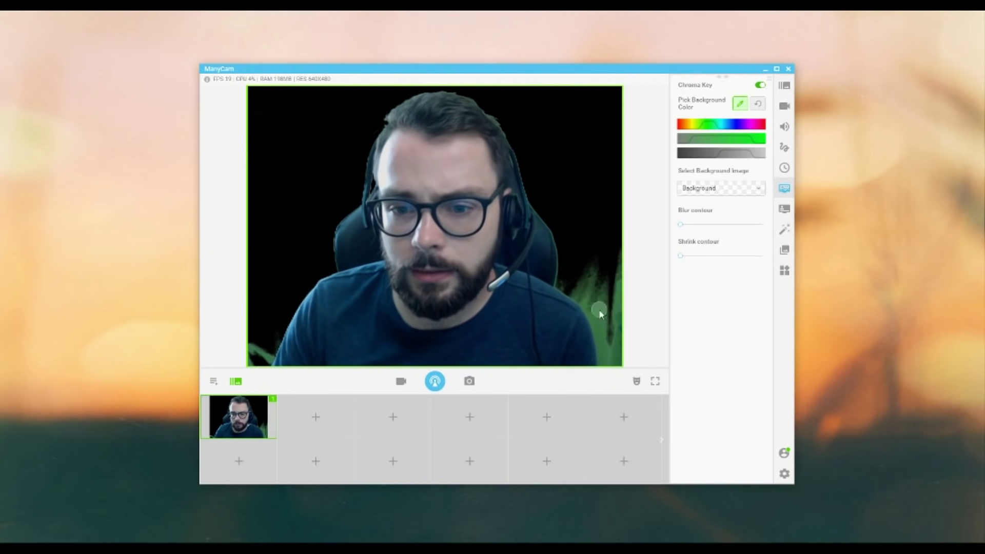
{"action": "mouse_move", "coordinate": [598, 308]}
{"action": "left_mouse_down"}
{"action": "mouse_move", "coordinate": [617, 352]}
{"action": "mouse_move", "coordinate": [619, 325]}
{"action": "mouse_move", "coordinate": [621, 343]}
{"action": "mouse_move", "coordinate": [592, 290]}
{"action": "left_mouse_up"}
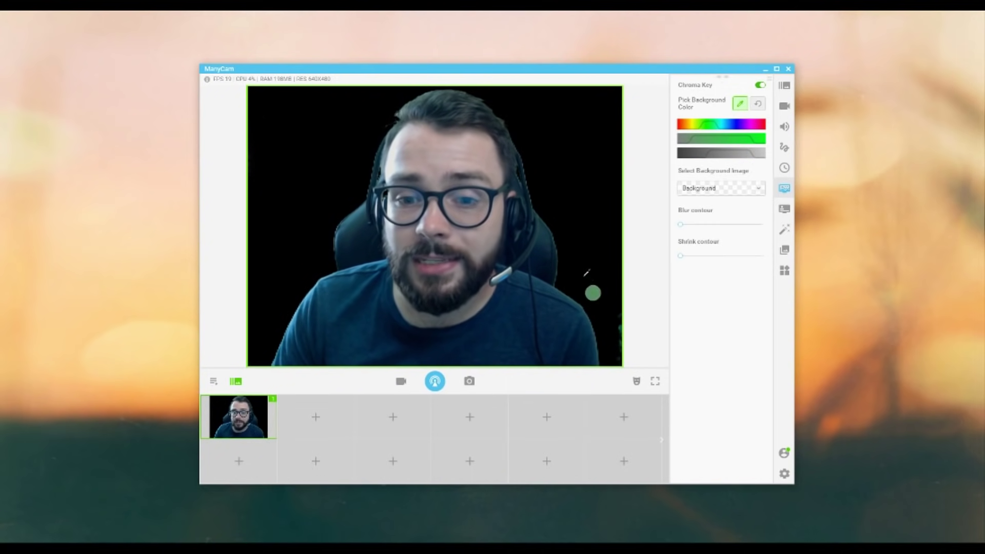
Try sampling the chair and the presenter as background colour, and reset the picked chroma key colours
{"action": "mouse_move", "coordinate": [549, 252]}
{"action": "left_mouse_down"}
{"action": "mouse_move", "coordinate": [459, 154]}
{"action": "mouse_move", "coordinate": [467, 151]}
{"action": "left_mouse_up"}
{"action": "mouse_move", "coordinate": [542, 205]}
{"action": "left_mouse_down"}
{"action": "mouse_move", "coordinate": [625, 227]}
{"action": "mouse_move", "coordinate": [582, 214]}
{"action": "mouse_move", "coordinate": [488, 210]}
{"action": "left_mouse_up"}
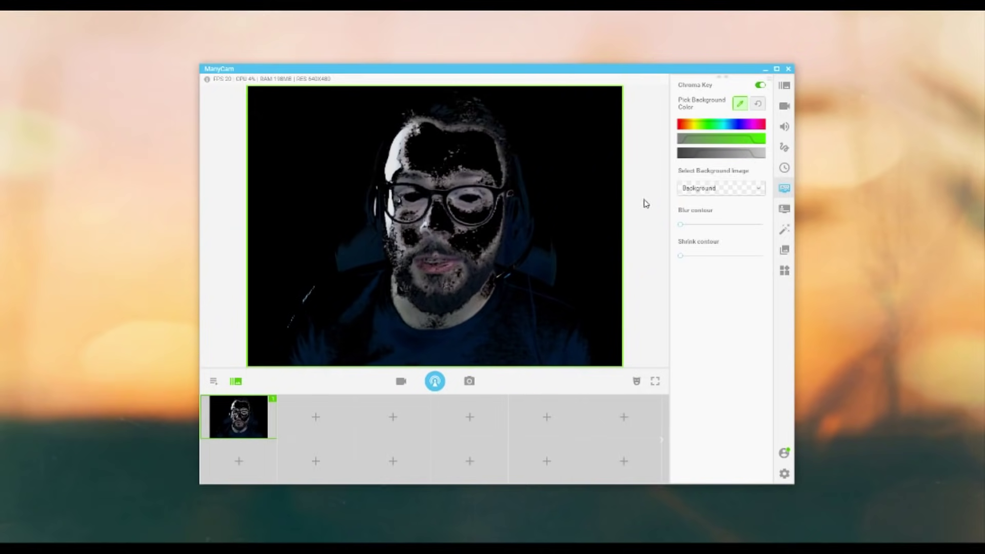
{"action": "left_click", "coordinate": [758, 106]}
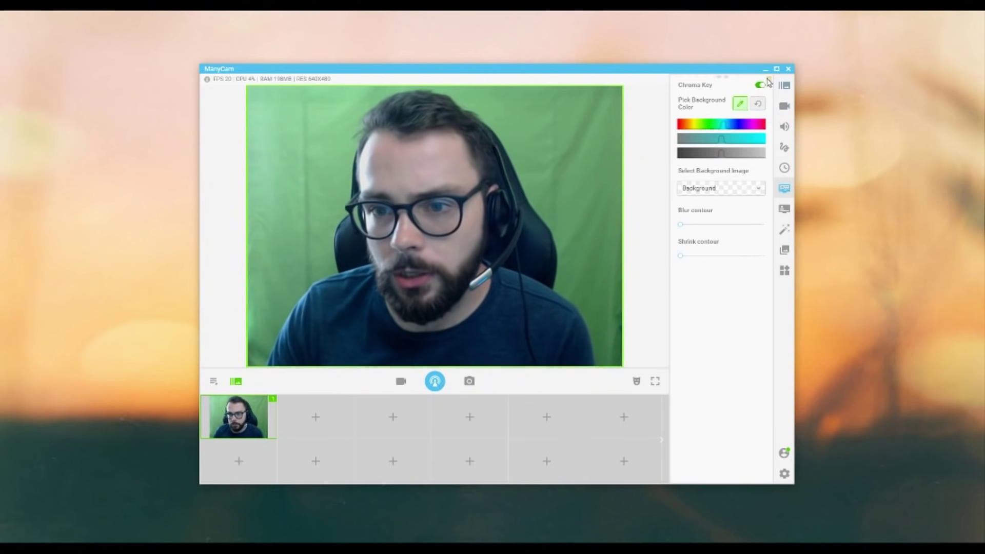
Sample the green backdrop again beside the head and in both lower corners of the video to key it out
{"action": "left_click", "coordinate": [580, 129]}
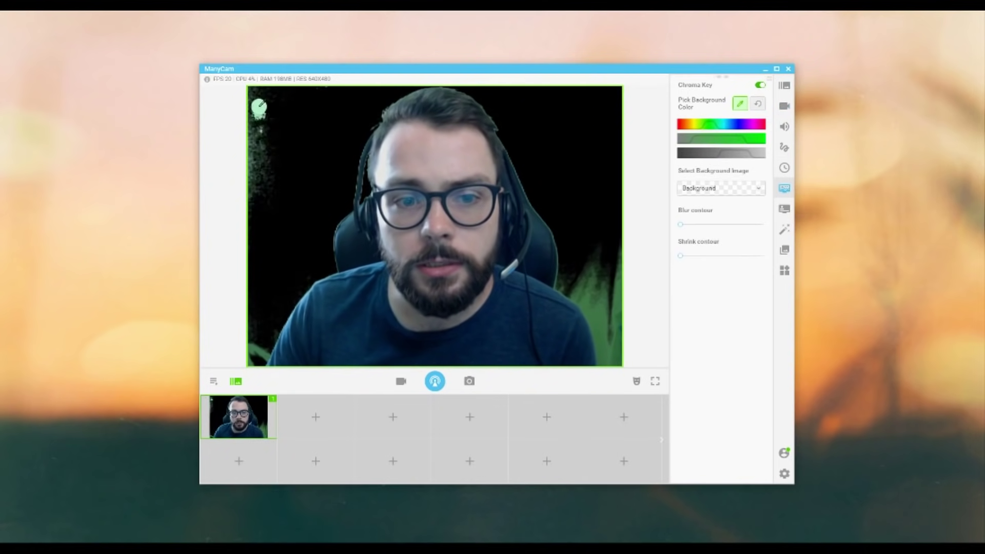
{"action": "left_click", "coordinate": [258, 350]}
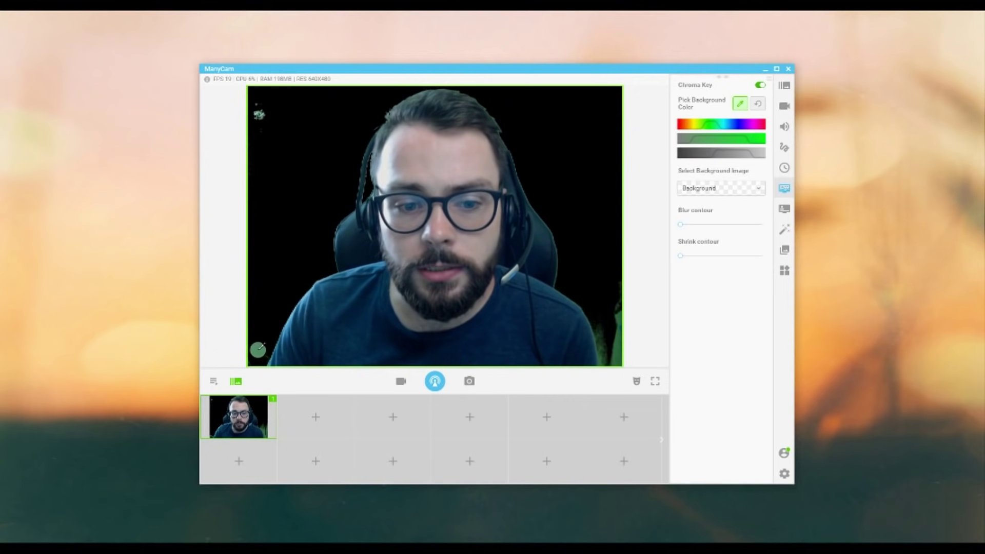
{"action": "left_click", "coordinate": [620, 349]}
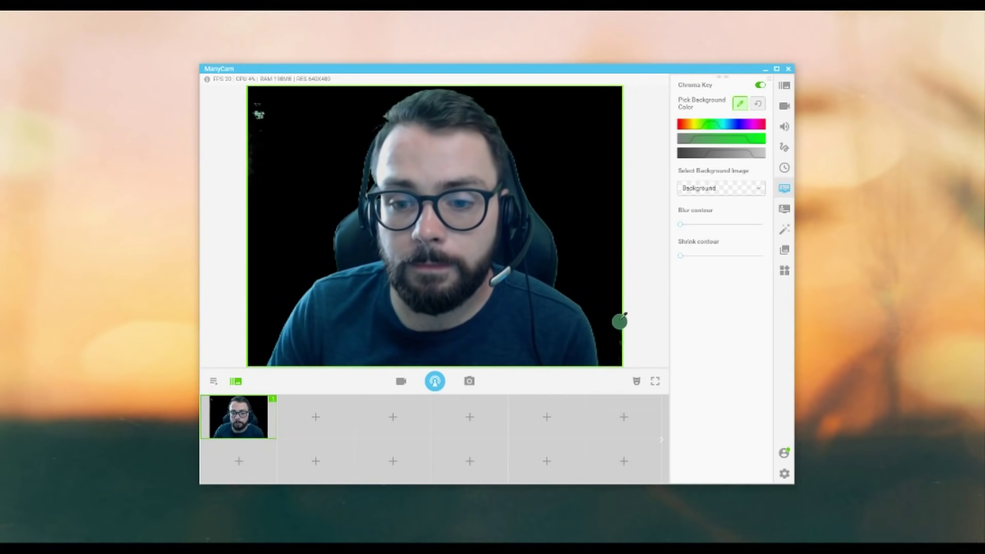
{"action": "left_click", "coordinate": [618, 321]}
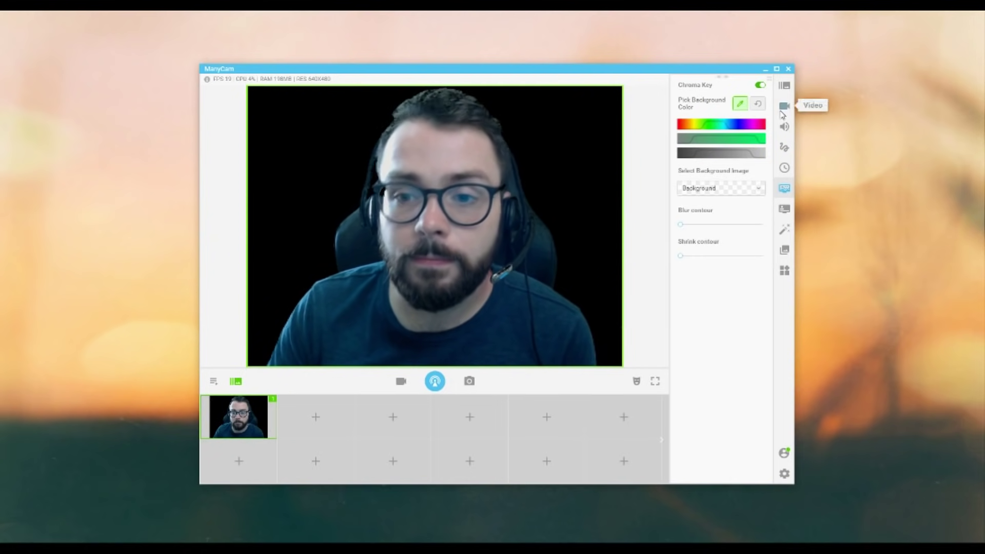
Reset the picked chroma key colours and resample the green backdrop on both sides of the presenter's head
{"action": "left_click", "coordinate": [757, 104]}
{"action": "left_click", "coordinate": [605, 184]}
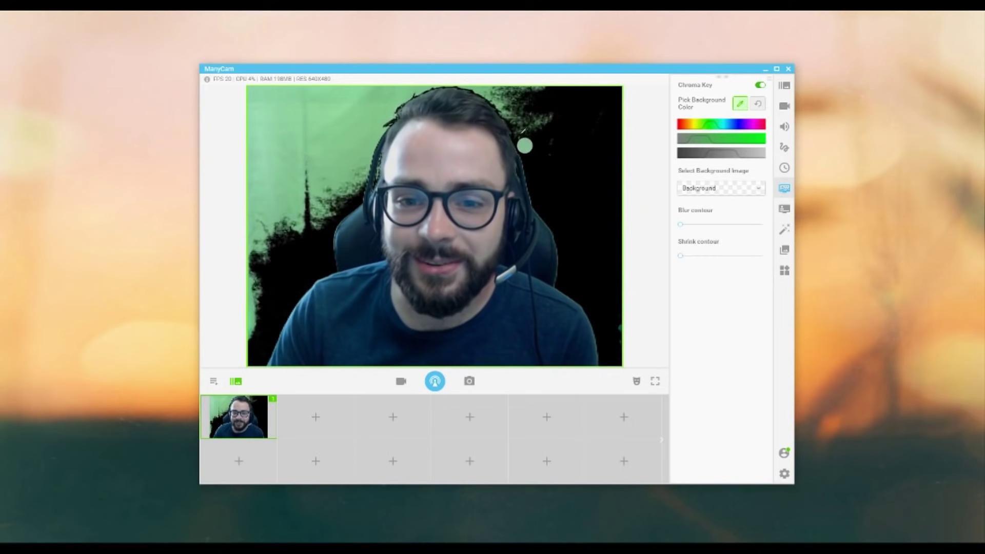
{"action": "left_click", "coordinate": [256, 134]}
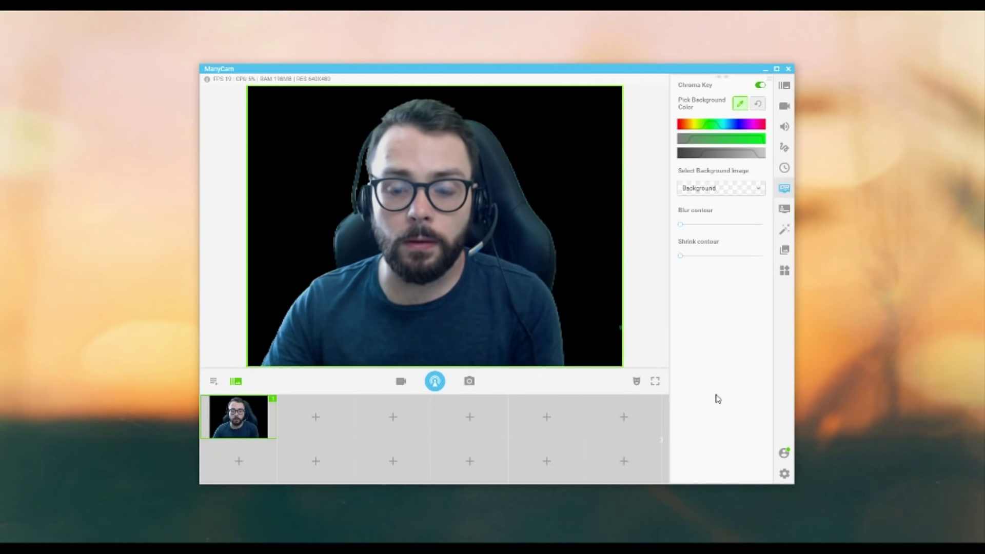
Zoom the webcam video in to 110%
{"action": "left_click", "coordinate": [780, 109]}
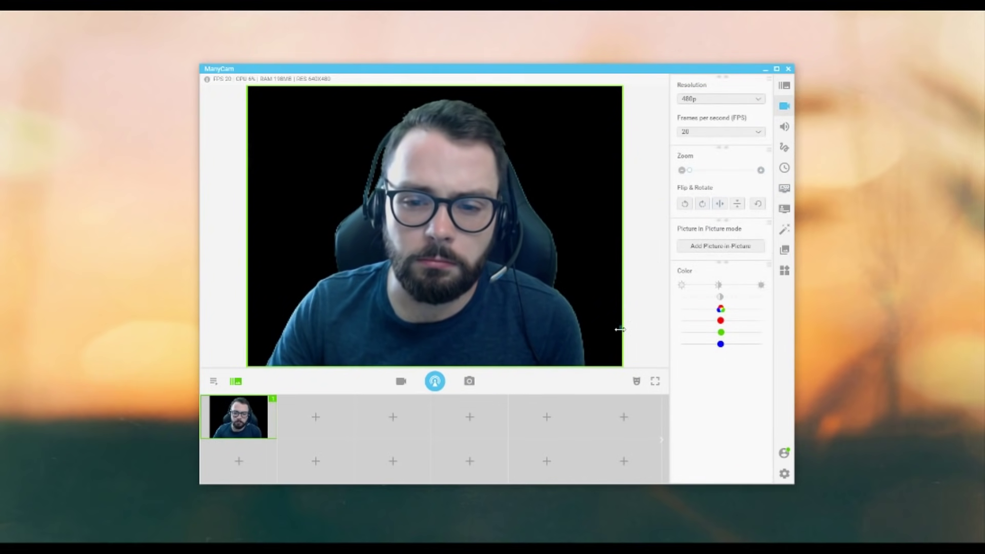
{"action": "left_click", "coordinate": [761, 170]}
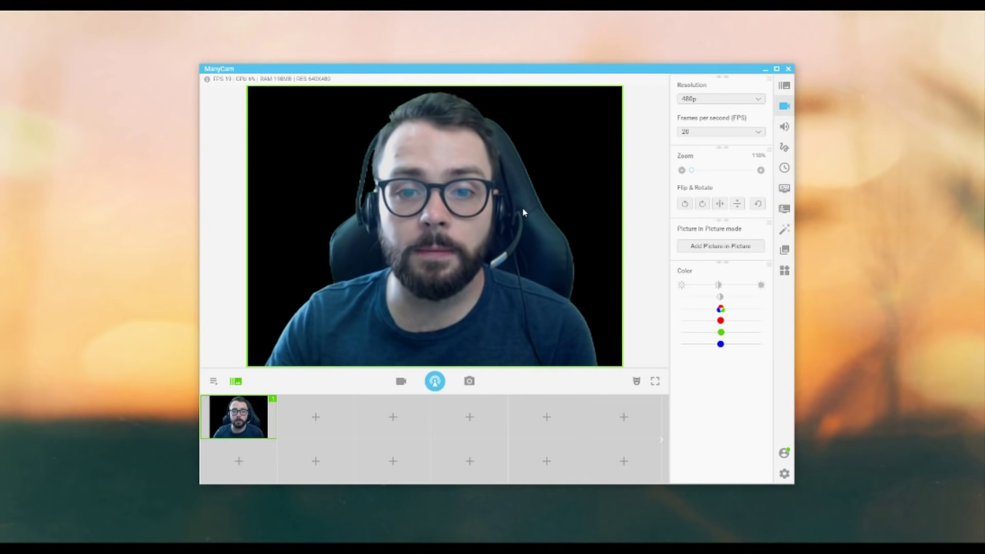
Try different Blur contour strengths on the chroma key outline and return the blur to zero
{"action": "left_click", "coordinate": [784, 189]}
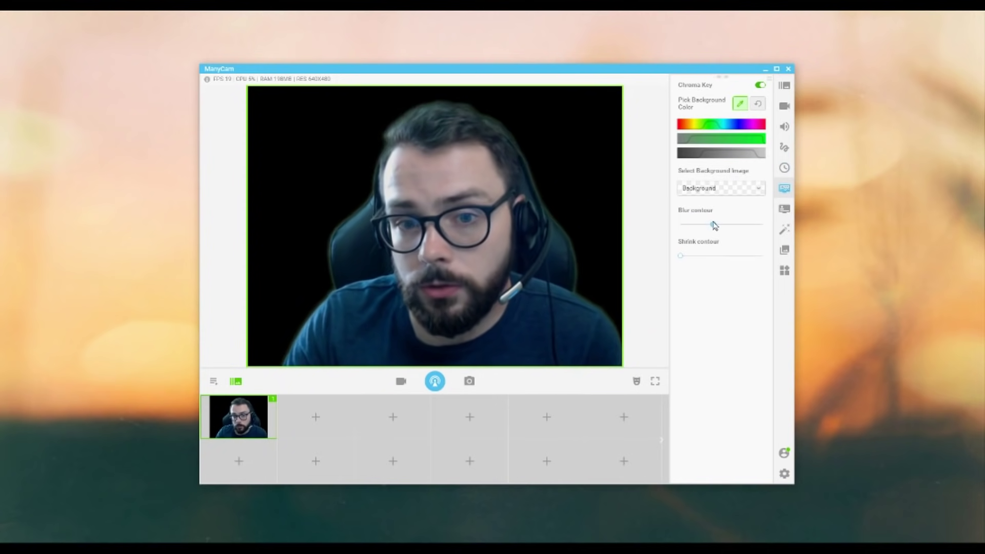
{"action": "left_click_drag", "start_coordinate": [763, 221], "coordinate": [696, 225]}
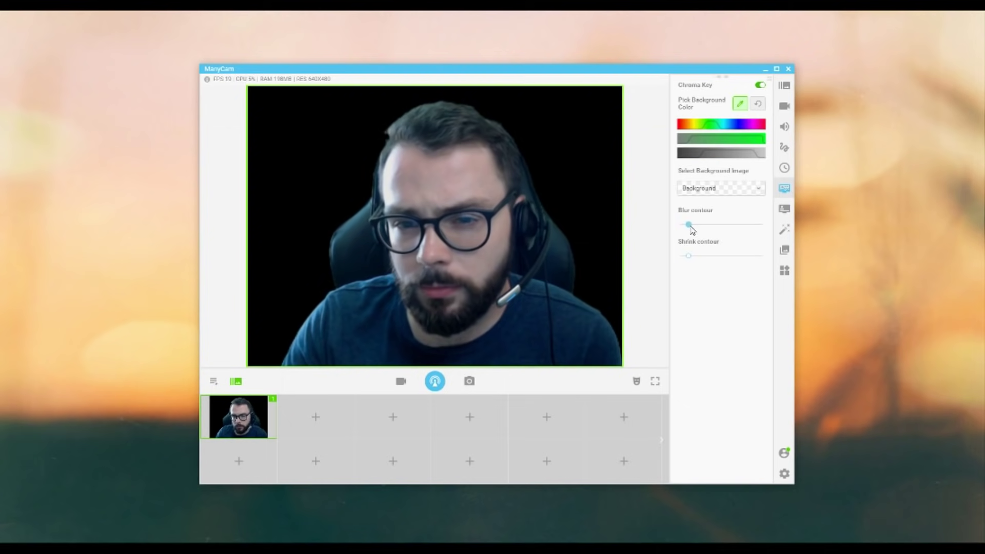
{"action": "left_click_drag", "start_coordinate": [689, 226], "coordinate": [663, 228]}
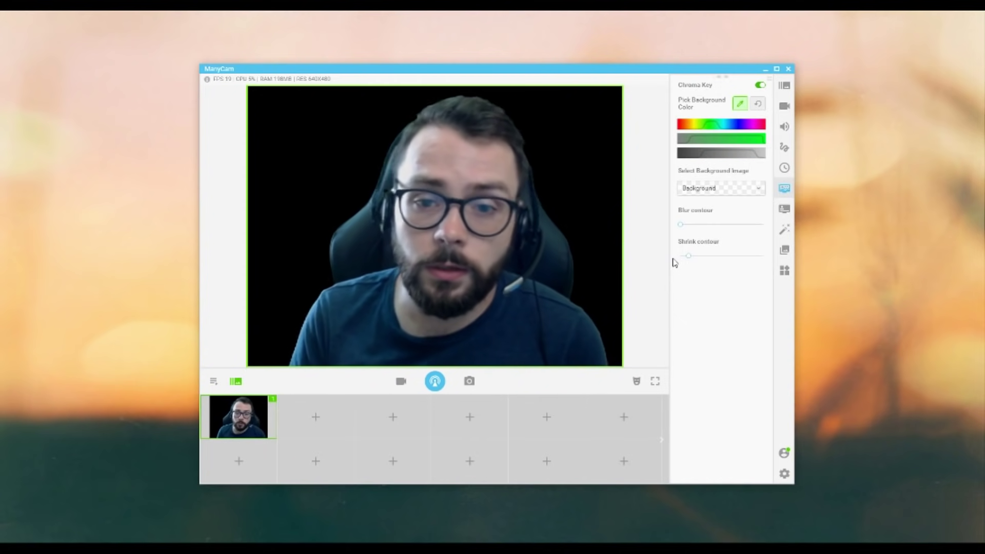
Try the built-in chroma key background images one after another: Background 1, the blue Background 2, the red carpet, and Background 1 again
{"action": "left_click", "coordinate": [753, 188]}
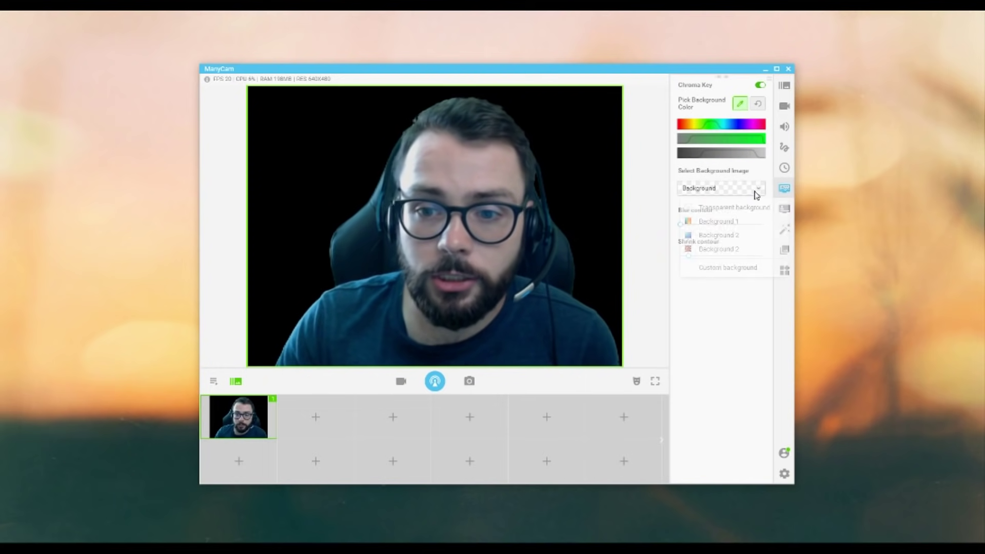
{"action": "left_click", "coordinate": [742, 226]}
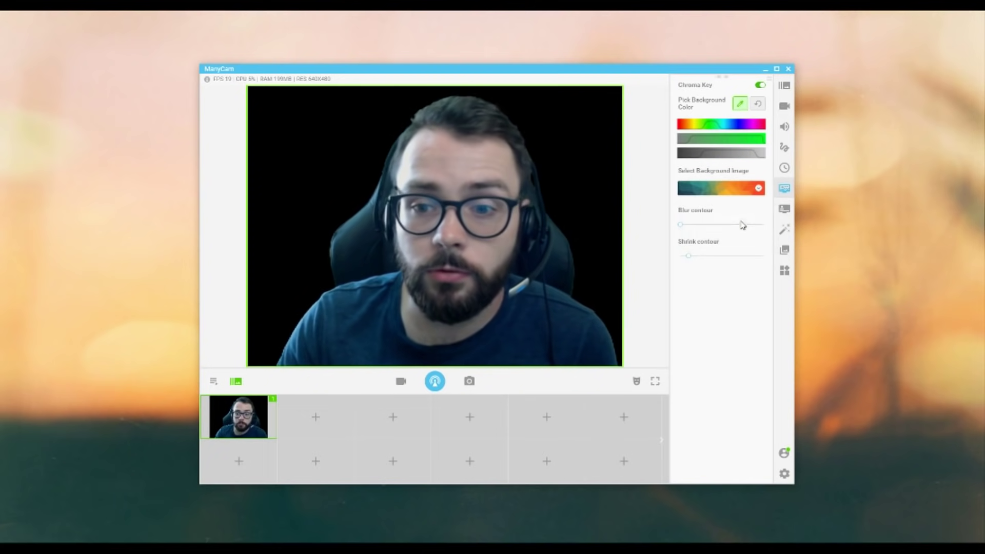
{"action": "left_click", "coordinate": [748, 191]}
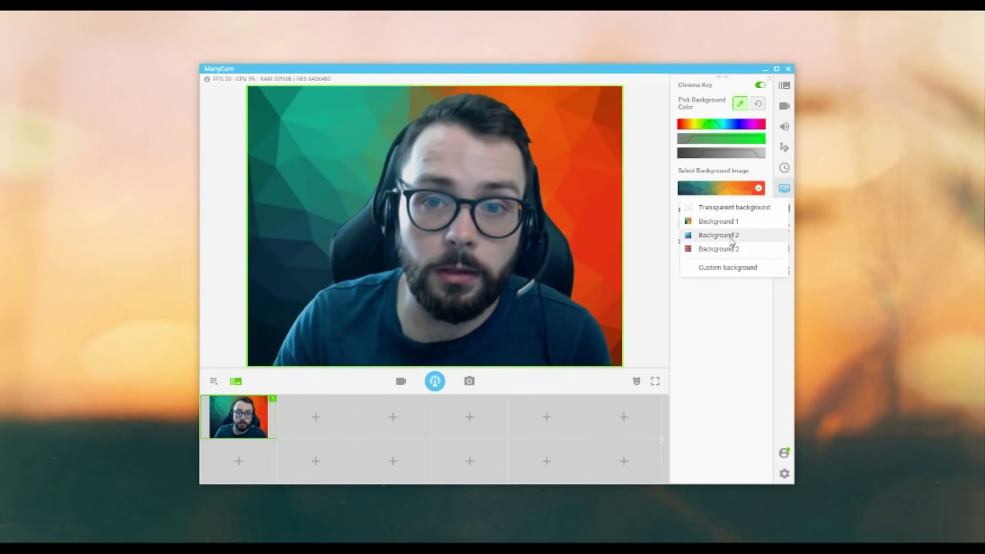
{"action": "left_click", "coordinate": [732, 237]}
{"action": "left_click", "coordinate": [746, 191]}
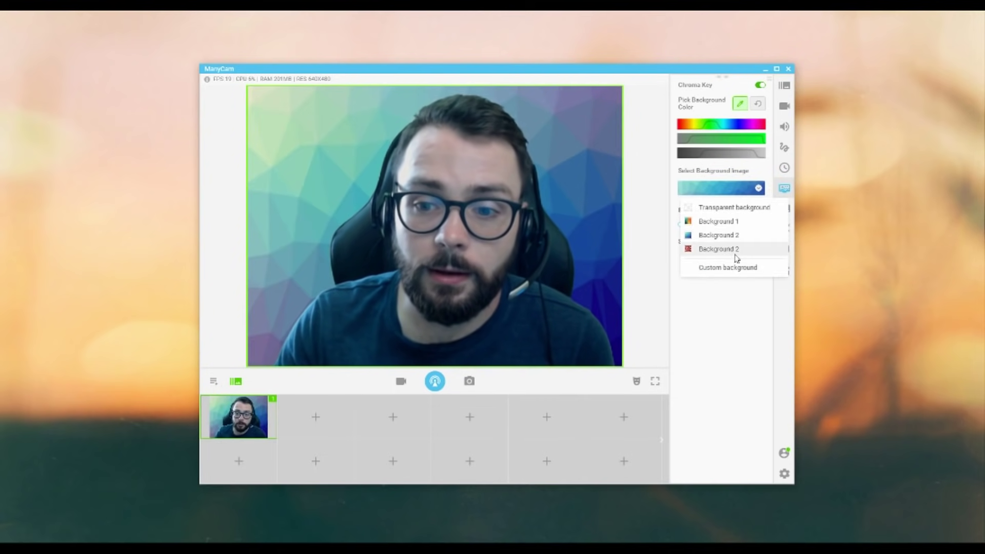
{"action": "left_click", "coordinate": [718, 249]}
{"action": "left_click", "coordinate": [733, 191]}
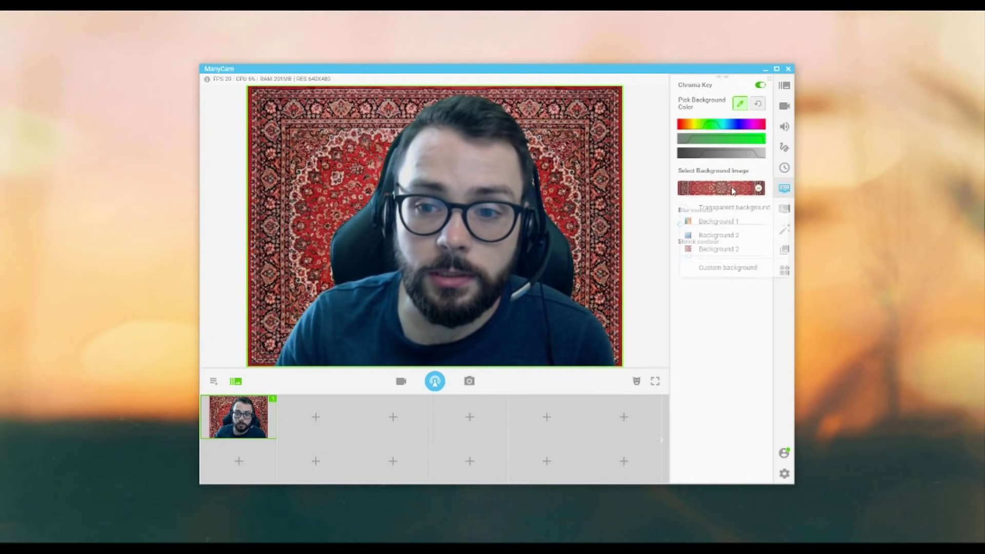
{"action": "left_click", "coordinate": [725, 226]}
Load the image "backdrop" from the bg folder as a custom chroma key background
{"action": "left_click", "coordinate": [729, 192]}
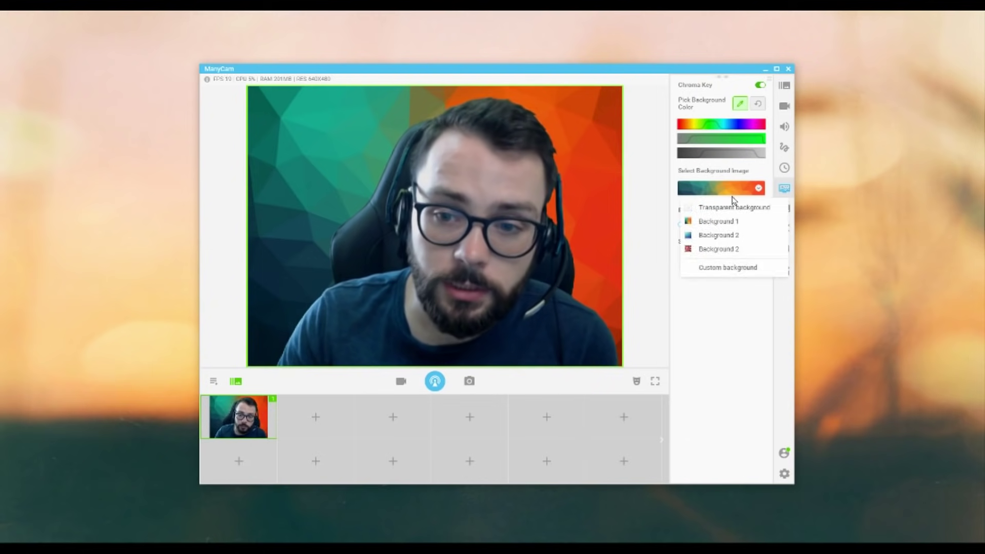
{"action": "left_click", "coordinate": [727, 271]}
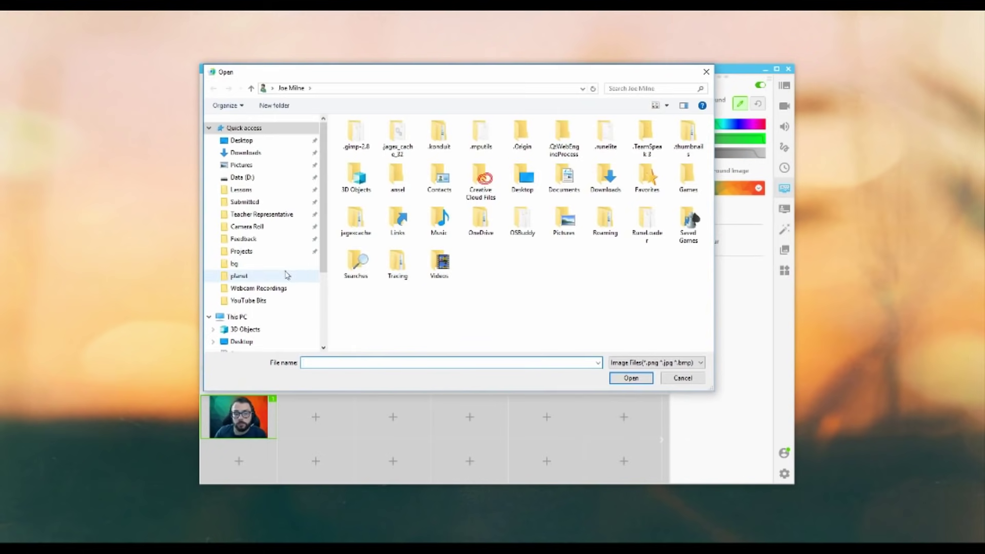
{"action": "left_click", "coordinate": [235, 263]}
{"action": "left_click_drag", "start_coordinate": [472, 73], "coordinate": [706, 99]}
{"action": "scroll", "coordinate": [849, 238], "scroll_direction": "down", "scroll_amount": 10}
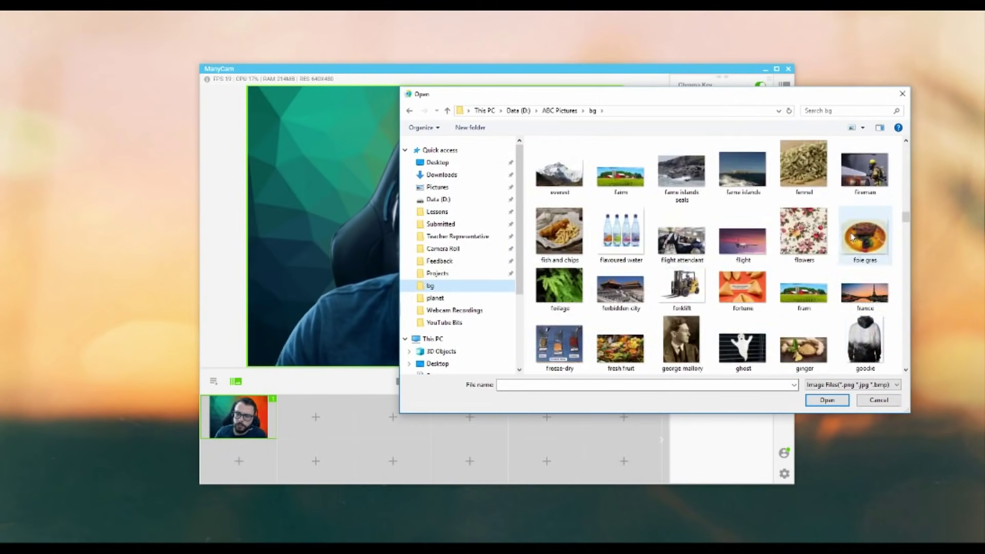
{"action": "scroll", "coordinate": [852, 237], "scroll_direction": "down", "scroll_amount": 20}
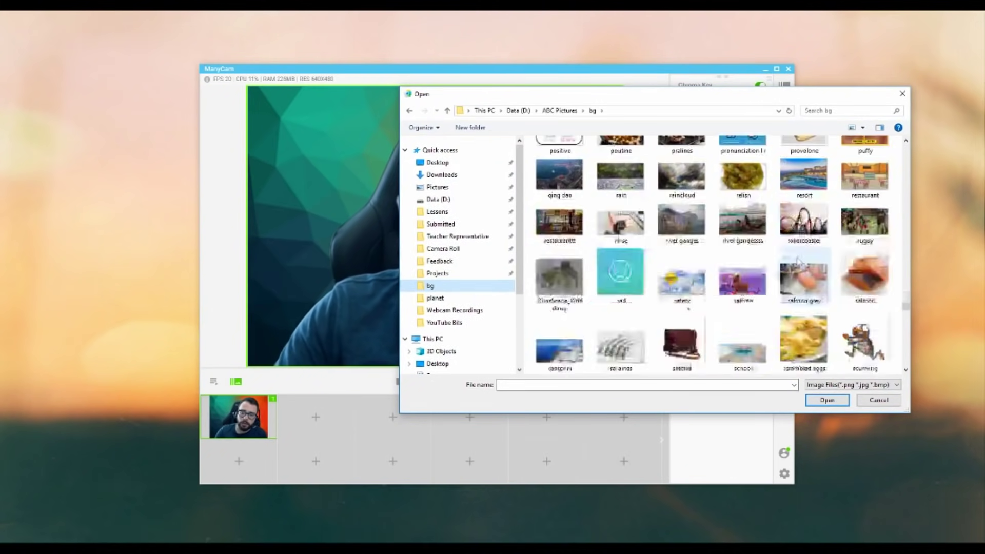
{"action": "scroll", "coordinate": [798, 262], "scroll_direction": "down", "scroll_amount": 20}
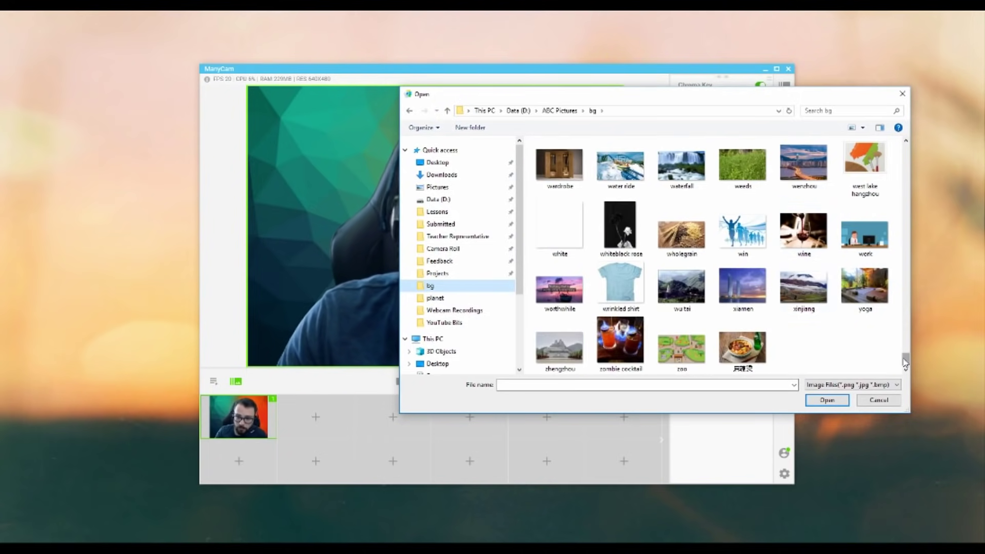
{"action": "left_click_drag", "start_coordinate": [905, 362], "coordinate": [904, 253]}
{"action": "left_click", "coordinate": [766, 258]}
{"action": "type", "text": "backdrop"}
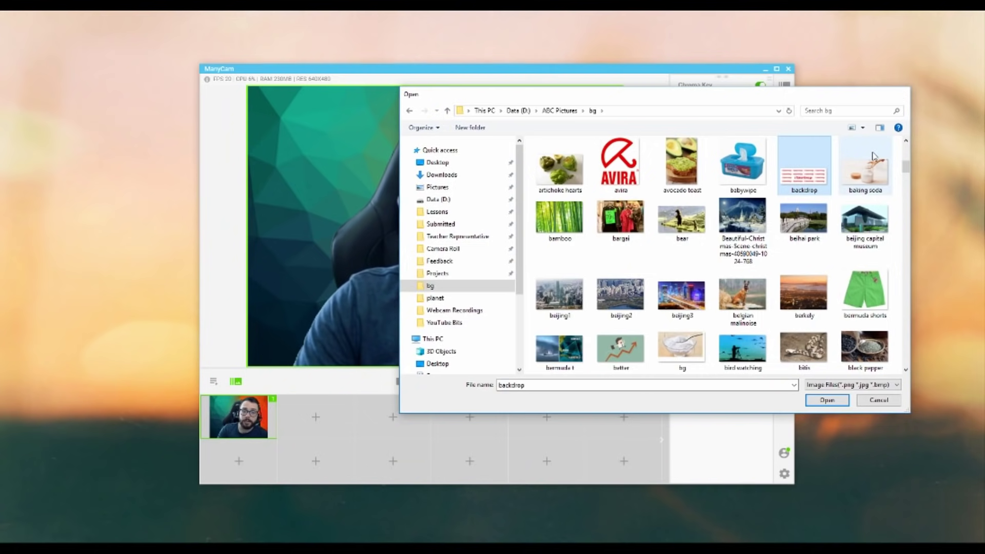
{"action": "key", "text": "Return"}
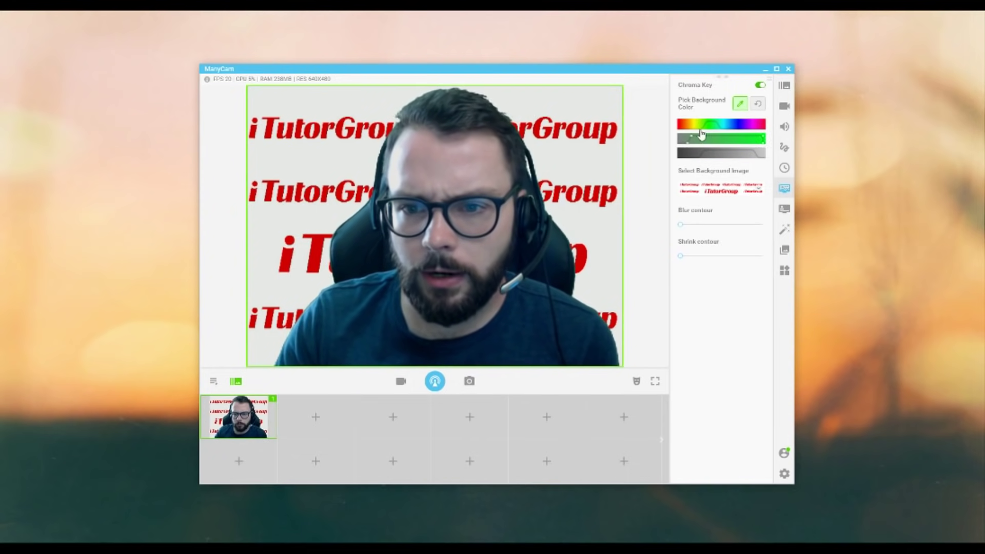
Try adjusting the hue range of the chroma key
{"action": "left_click_drag", "start_coordinate": [707, 126], "coordinate": [701, 123]}
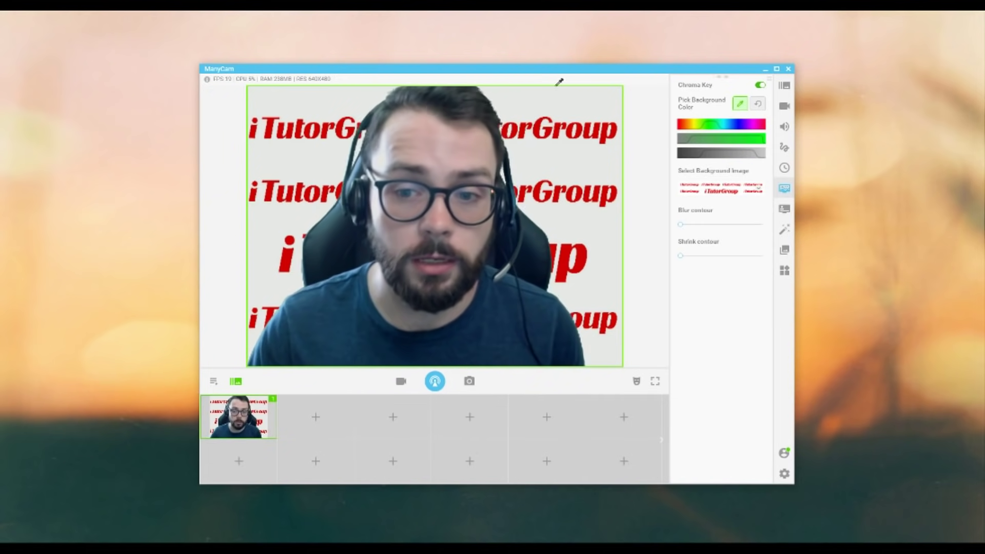
{"action": "left_click", "coordinate": [750, 197]}
{"action": "left_click", "coordinate": [734, 270]}
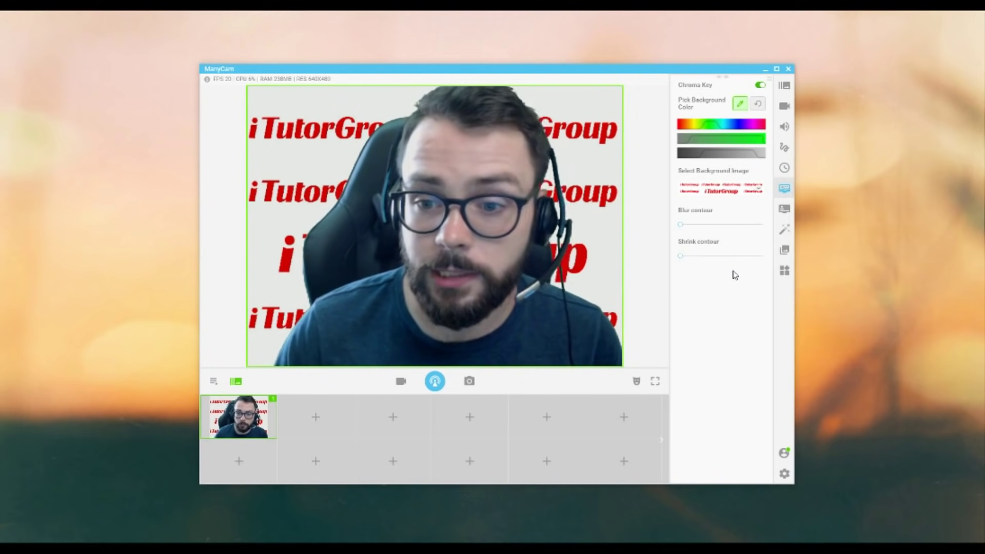
{"action": "left_click", "coordinate": [676, 245]}
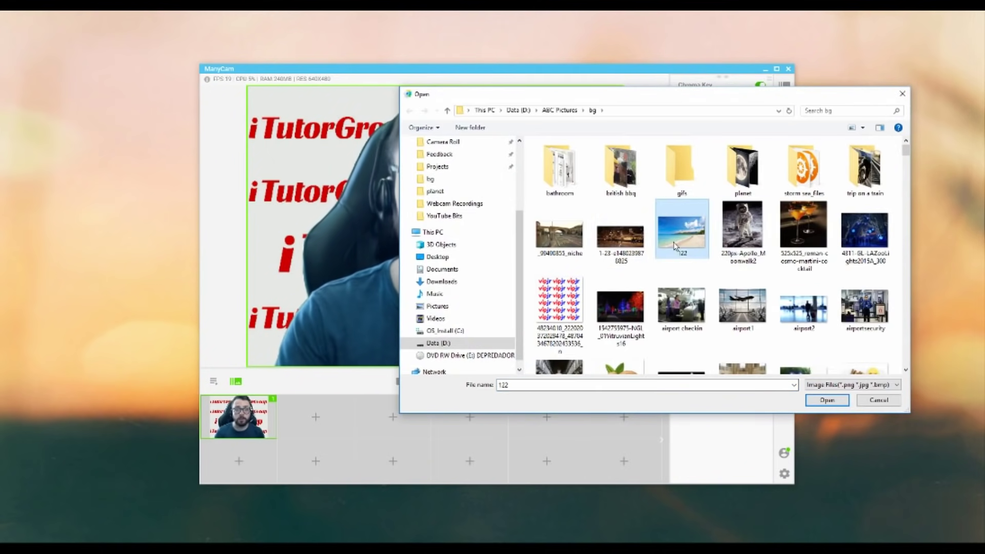
{"action": "left_click_drag", "start_coordinate": [564, 99], "coordinate": [601, 120]}
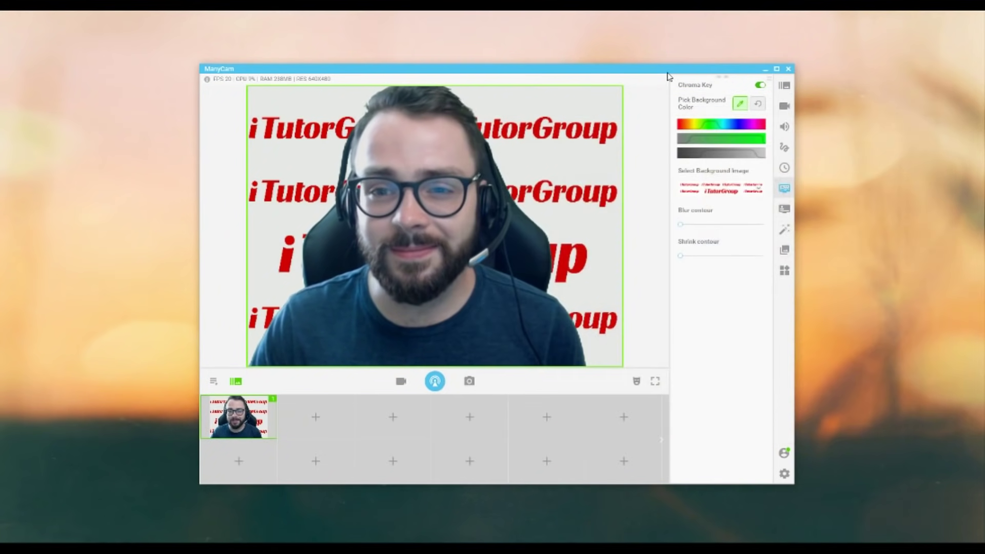
Move the ManyCam window aside and load the beach image "122" from the bg folder as the custom chroma key background
{"action": "left_click_drag", "start_coordinate": [665, 68], "coordinate": [514, 69]}
{"action": "left_click", "coordinate": [607, 183]}
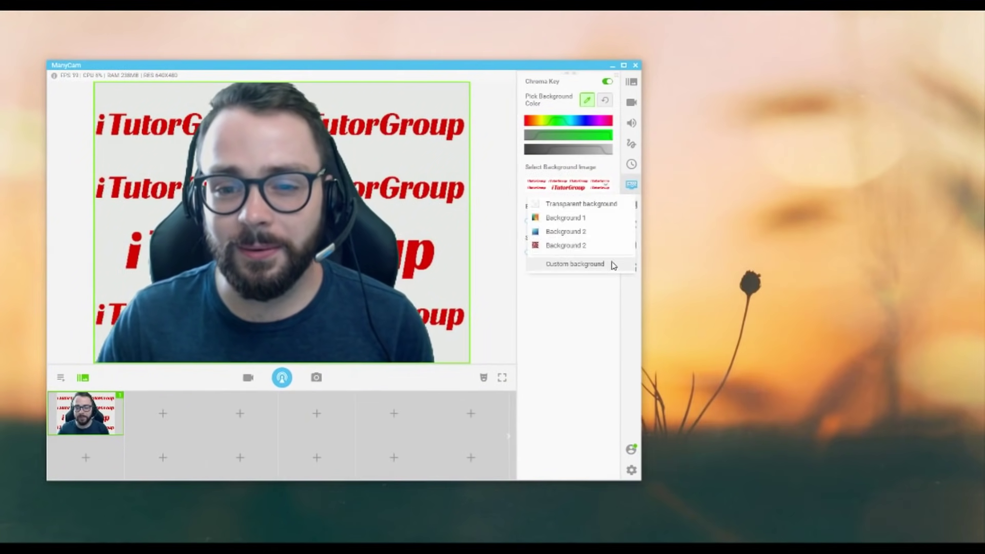
{"action": "left_click", "coordinate": [614, 265]}
{"action": "left_click_drag", "start_coordinate": [384, 61], "coordinate": [734, 108]}
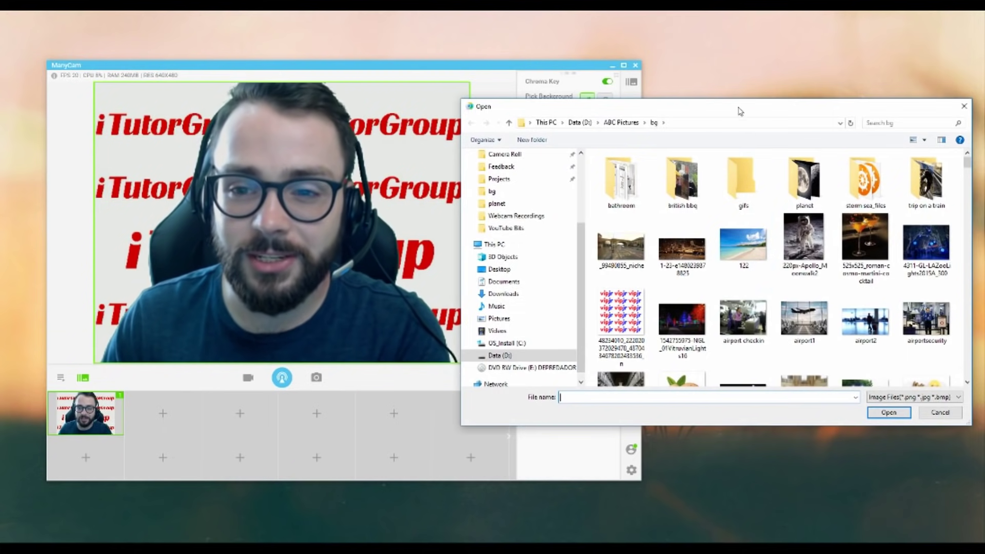
{"action": "left_click_drag", "start_coordinate": [740, 111], "coordinate": [743, 110]}
{"action": "left_click", "coordinate": [746, 245]}
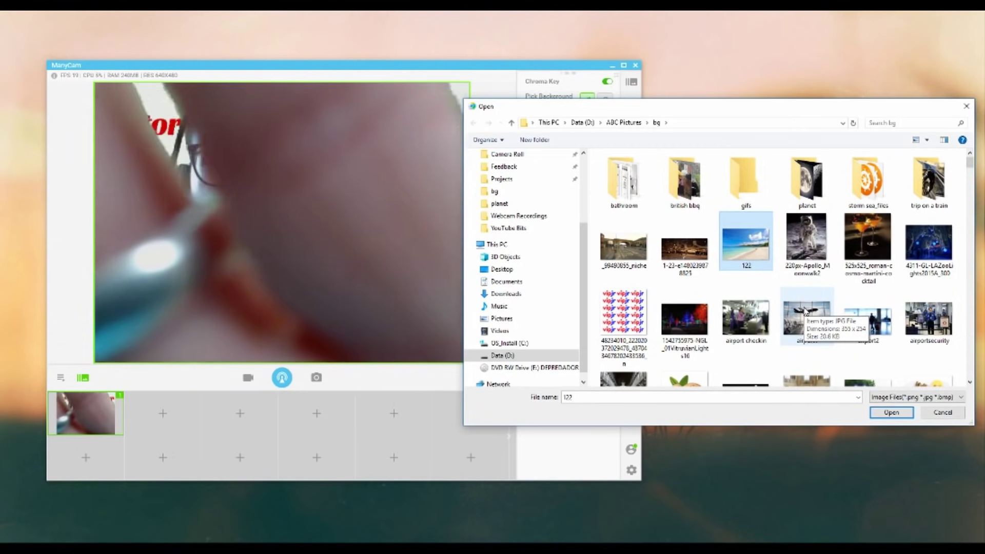
{"action": "key", "text": "Return"}
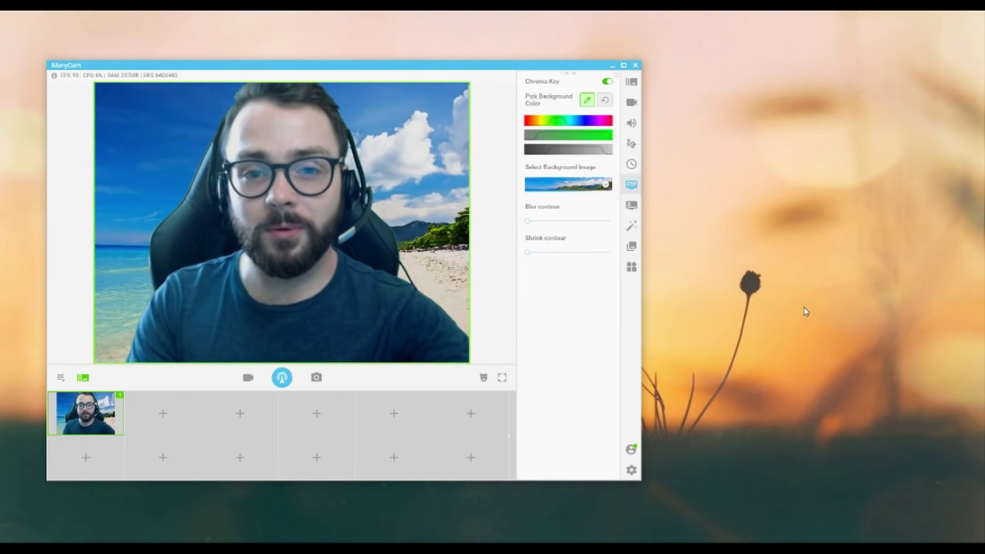
Replace the chroma key background with the custom image ancient-city-wall-head from the bg folder
{"action": "left_click", "coordinate": [592, 184]}
{"action": "left_click", "coordinate": [599, 264]}
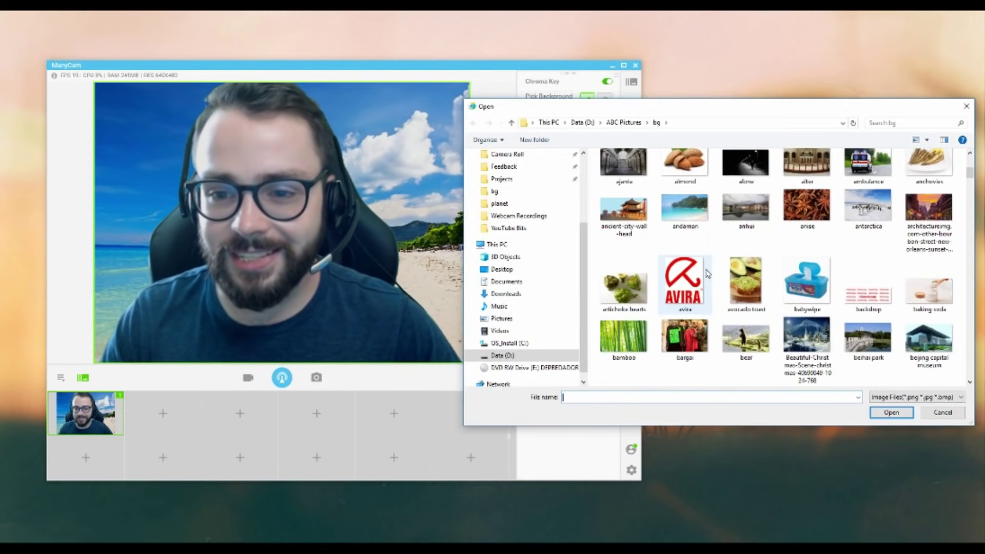
{"action": "left_click", "coordinate": [703, 226]}
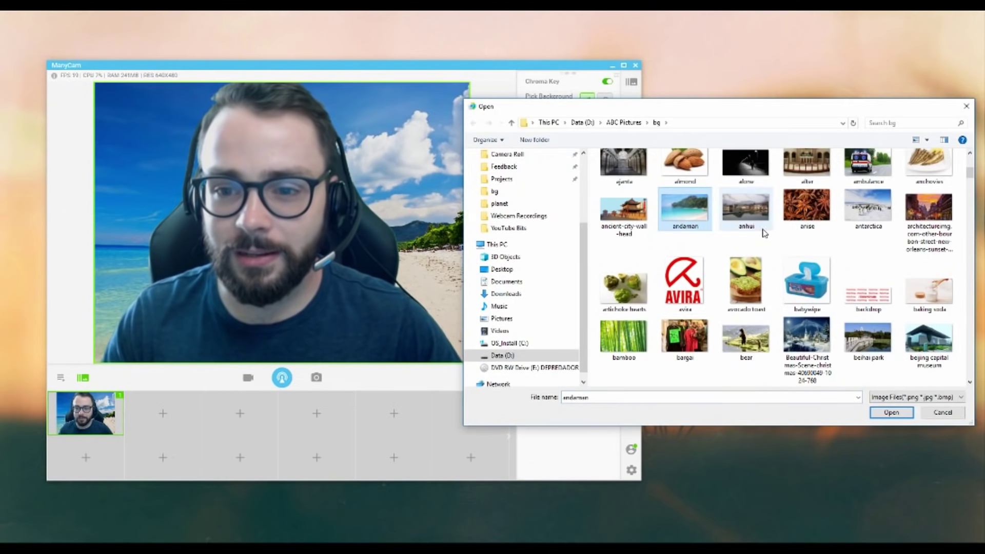
{"action": "left_click", "coordinate": [627, 229]}
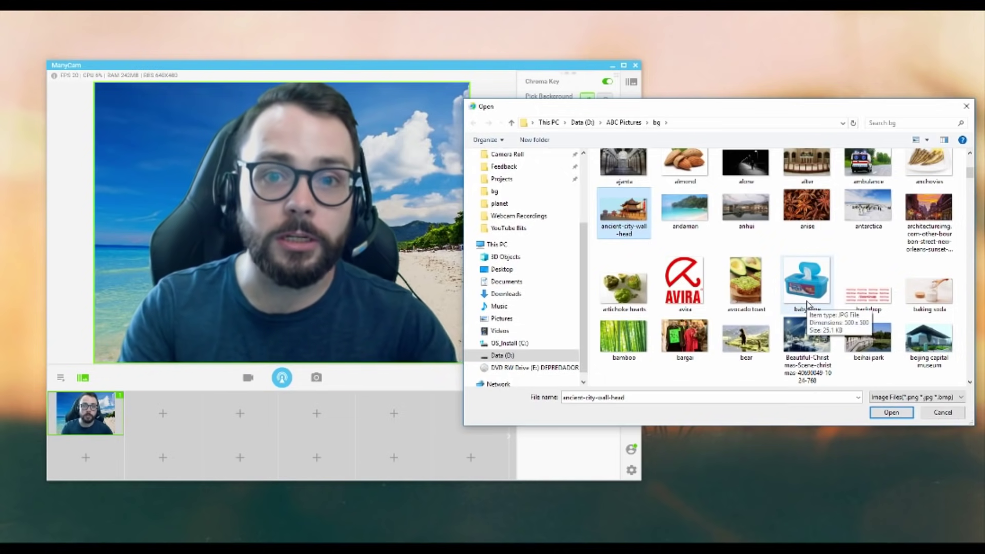
{"action": "key", "text": "Return"}
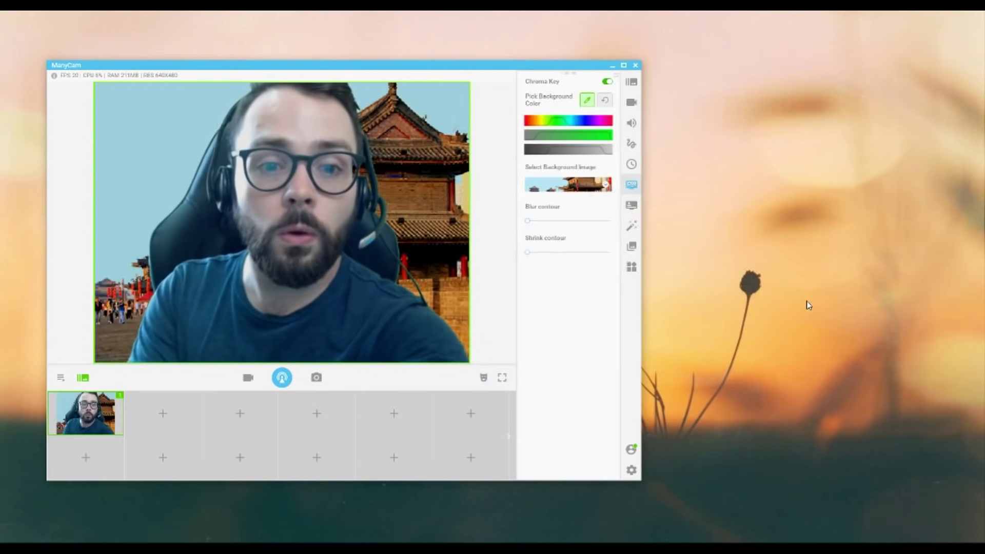
Change the chroma key background to the custom image guangzho from the bg folder
{"action": "left_click", "coordinate": [606, 185]}
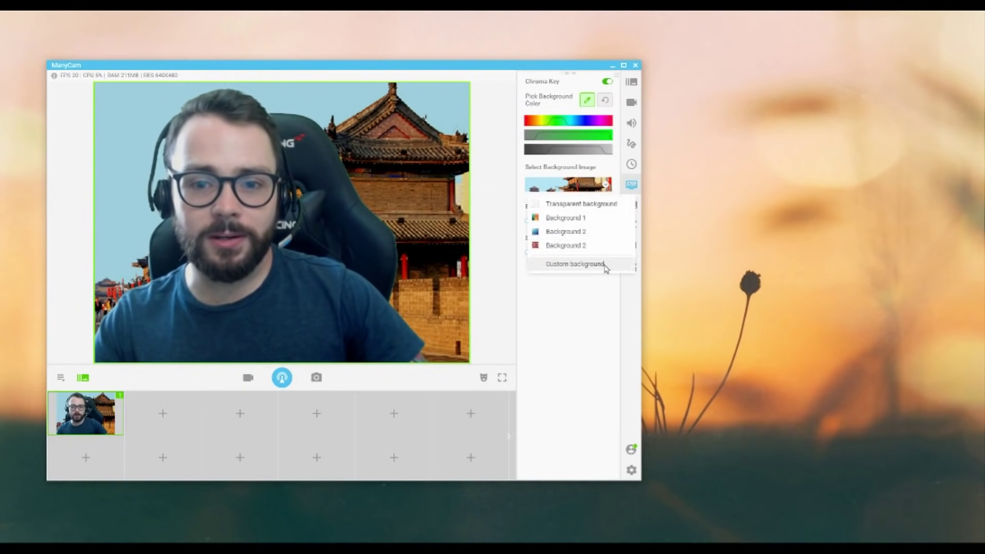
{"action": "left_click", "coordinate": [604, 266]}
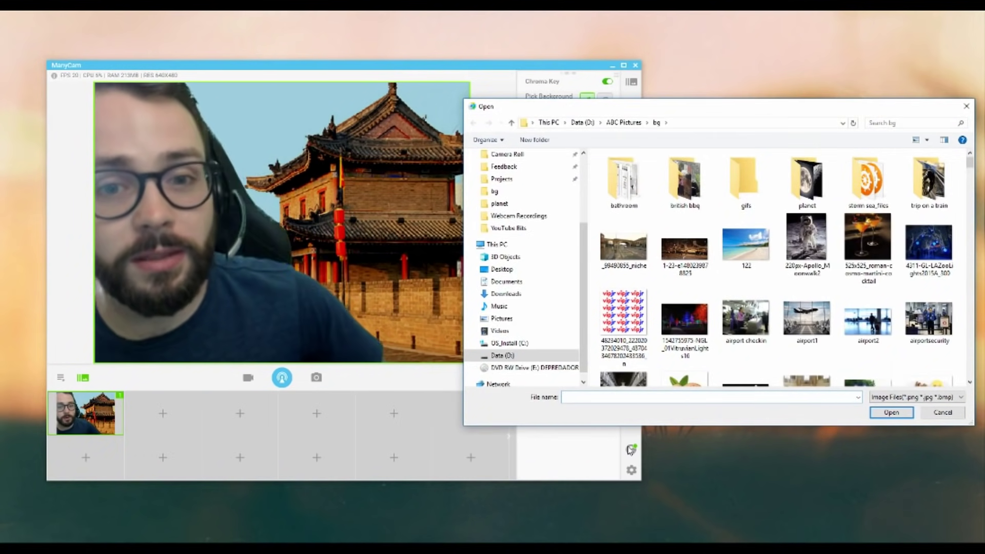
{"action": "left_click", "coordinate": [821, 256]}
{"action": "scroll", "coordinate": [806, 218], "scroll_direction": "down", "scroll_amount": 3}
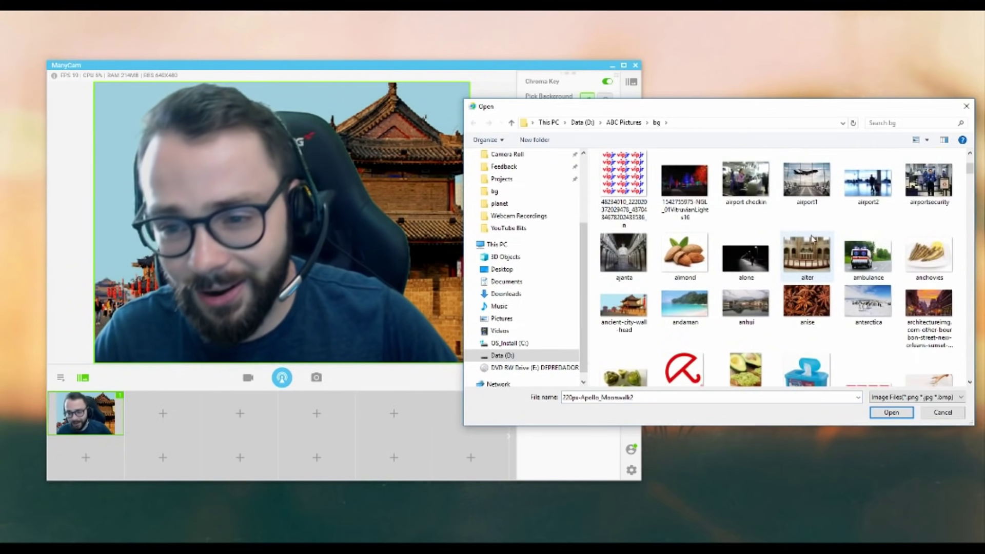
{"action": "left_click", "coordinate": [813, 240]}
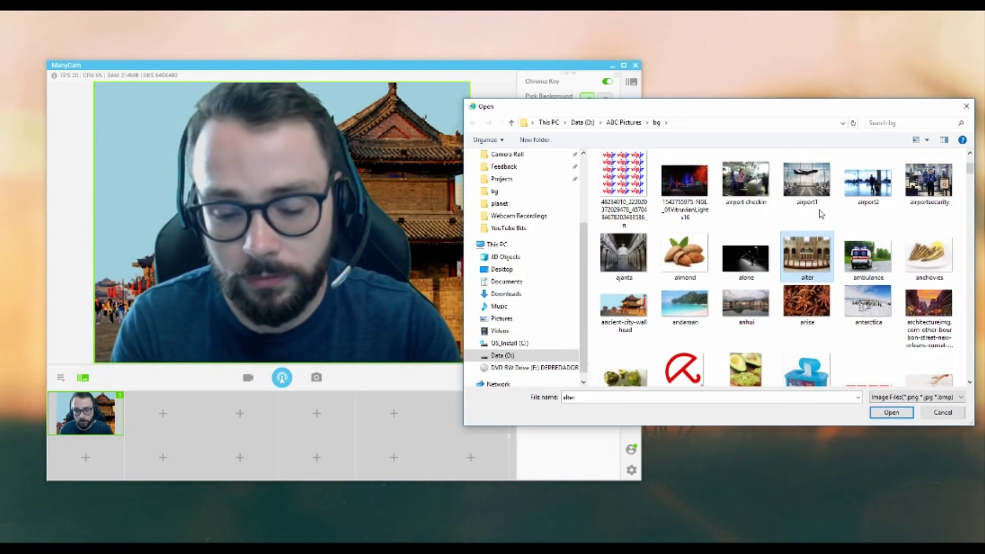
{"action": "type", "text": "guangdong"}
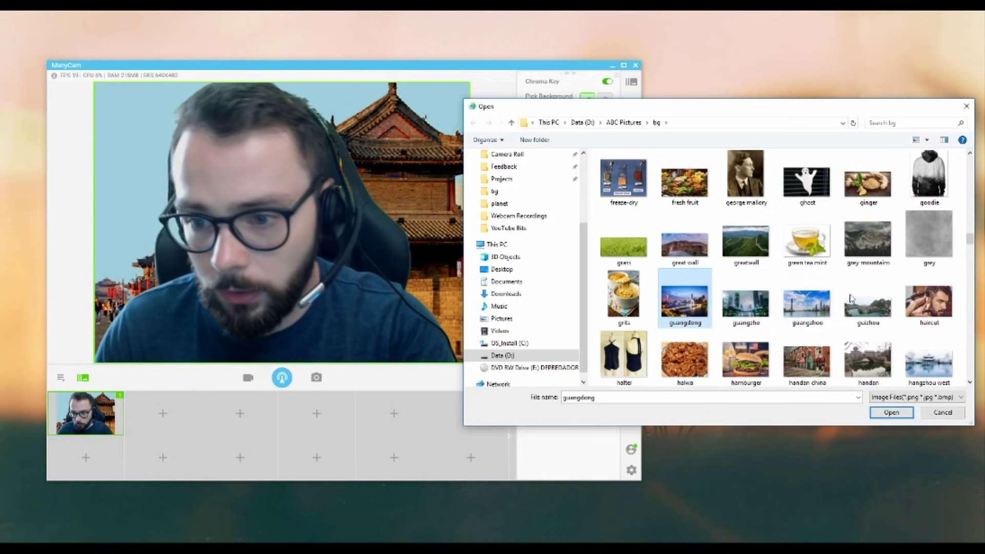
{"action": "left_click", "coordinate": [751, 309]}
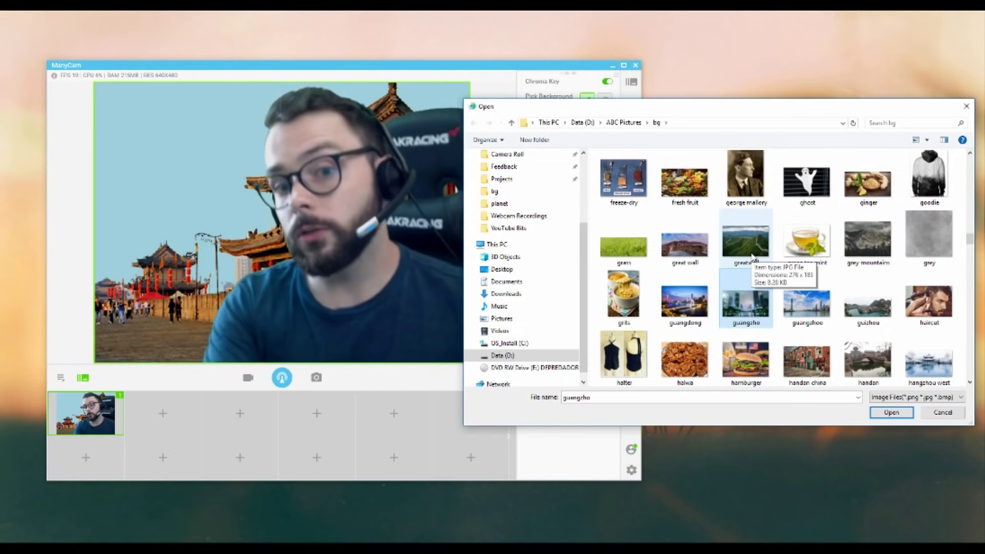
{"action": "key", "text": "Return"}
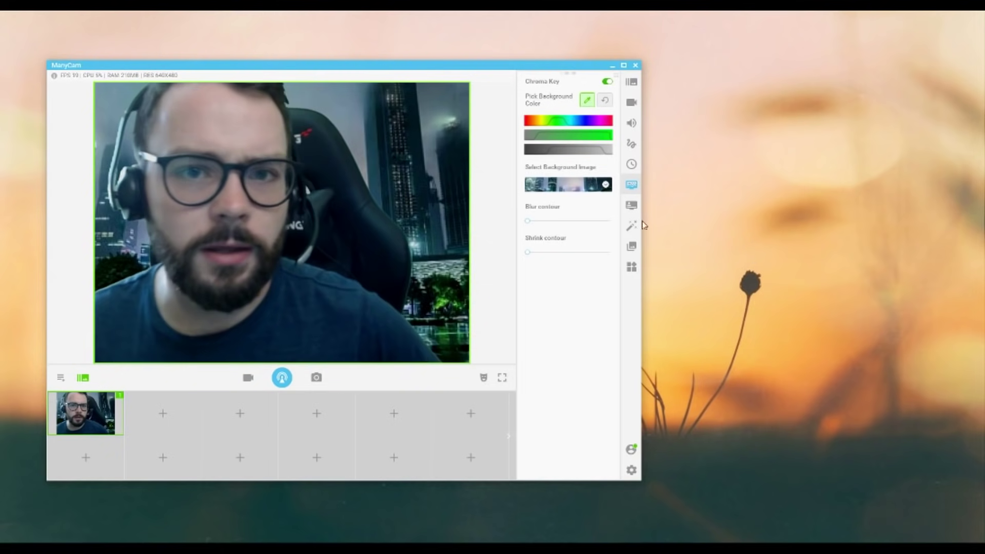
Change the chroma key background to the custom image yoga from the bg folder
{"action": "left_click", "coordinate": [605, 184]}
{"action": "left_click", "coordinate": [578, 245]}
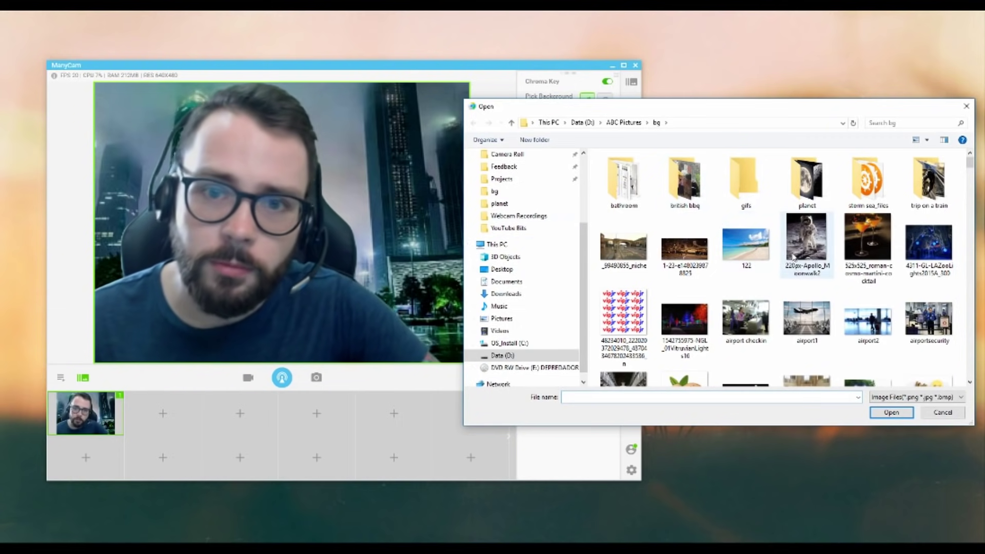
{"action": "left_click", "coordinate": [749, 245]}
{"action": "scroll", "coordinate": [765, 271], "scroll_direction": "down", "scroll_amount": 3}
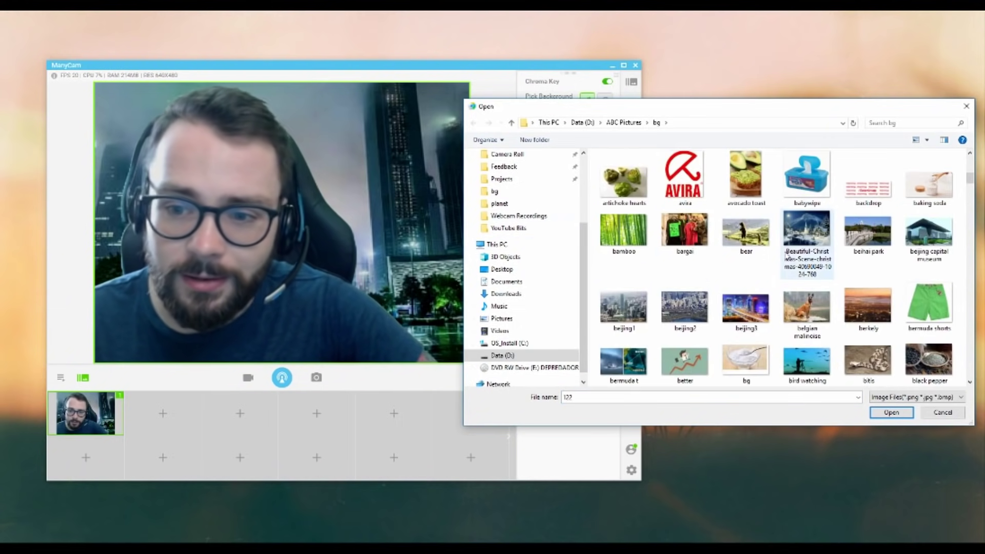
{"action": "left_click", "coordinate": [808, 253]}
{"action": "key", "text": "y"}
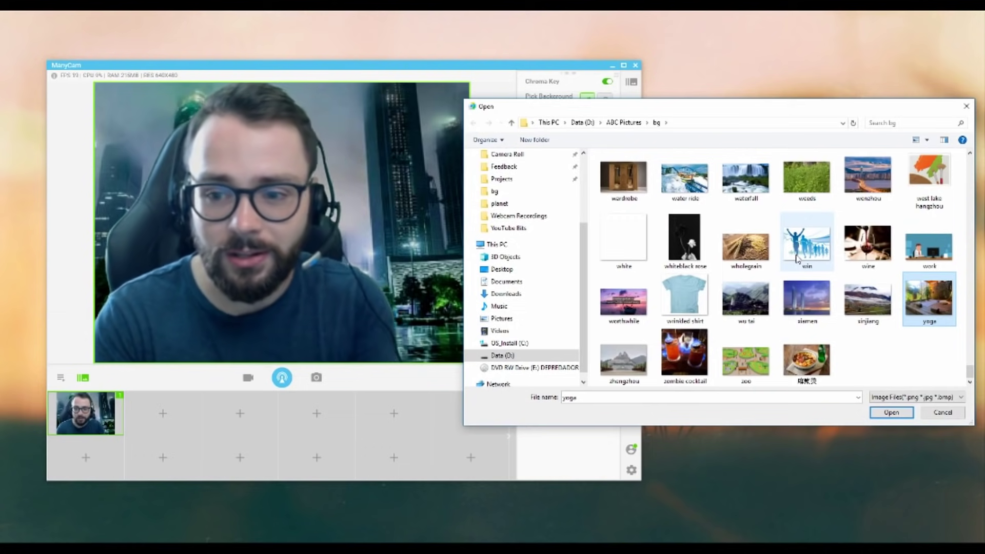
{"action": "key", "text": "Return"}
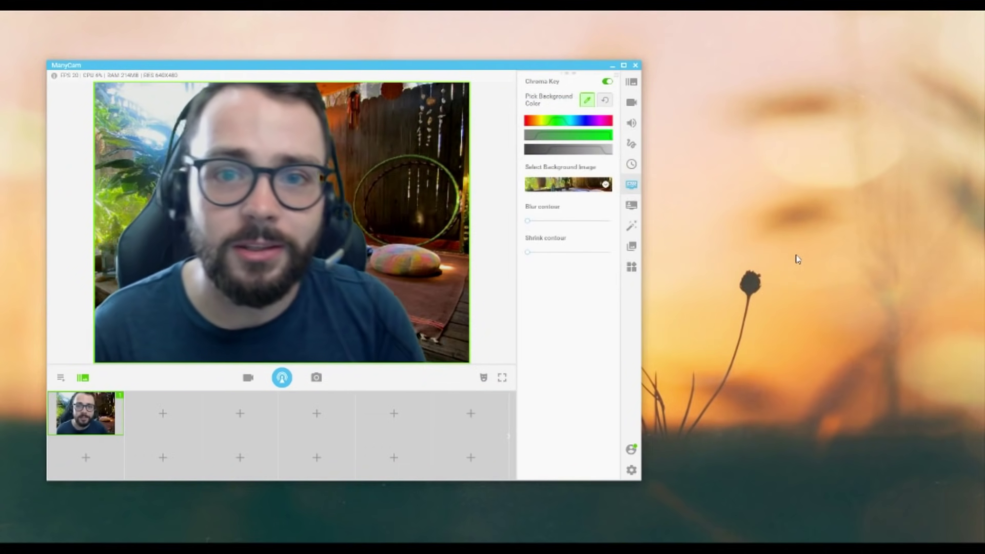
Set the iTutorGroup logo image as the chroma key background and resample the green screen colour in the video
{"action": "left_click", "coordinate": [568, 184]}
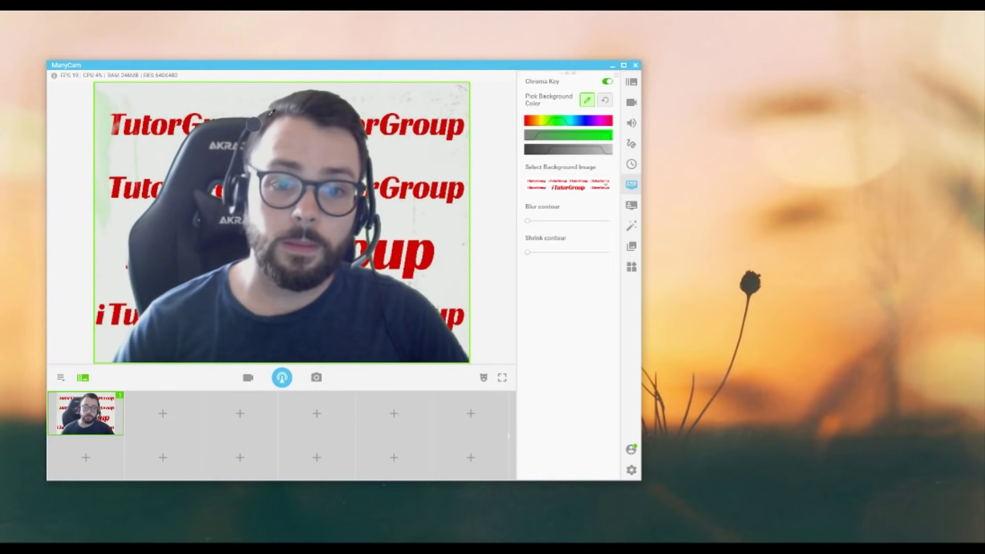
{"action": "left_click", "coordinate": [437, 106]}
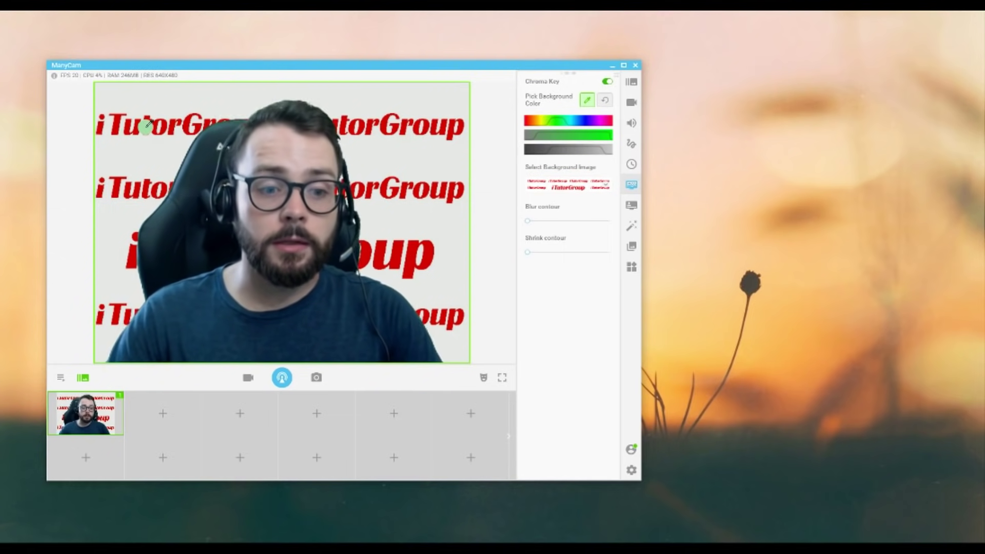
Turn off Chroma Key and reduce the camera zoom so more of the green screen is in frame
{"action": "left_click", "coordinate": [607, 81]}
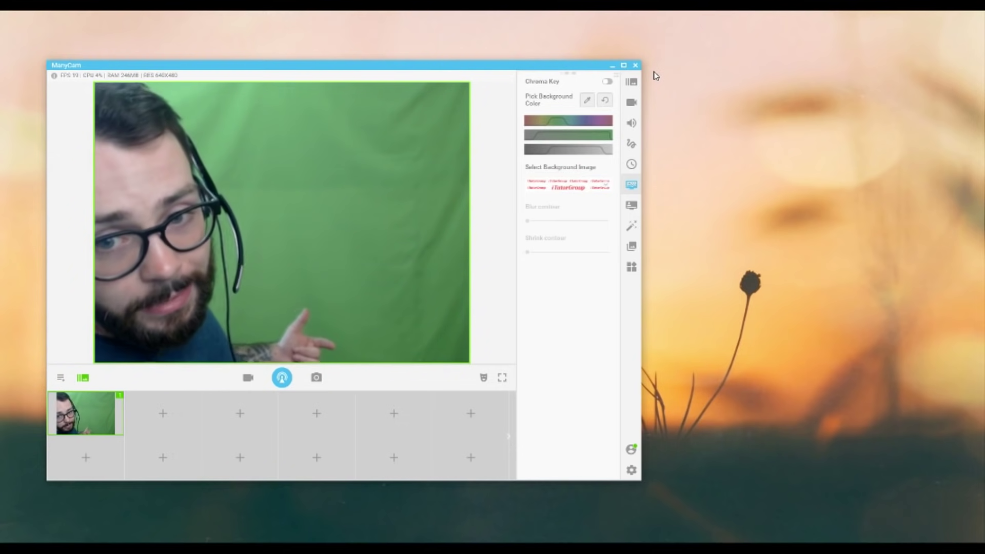
{"action": "left_click", "coordinate": [631, 102]}
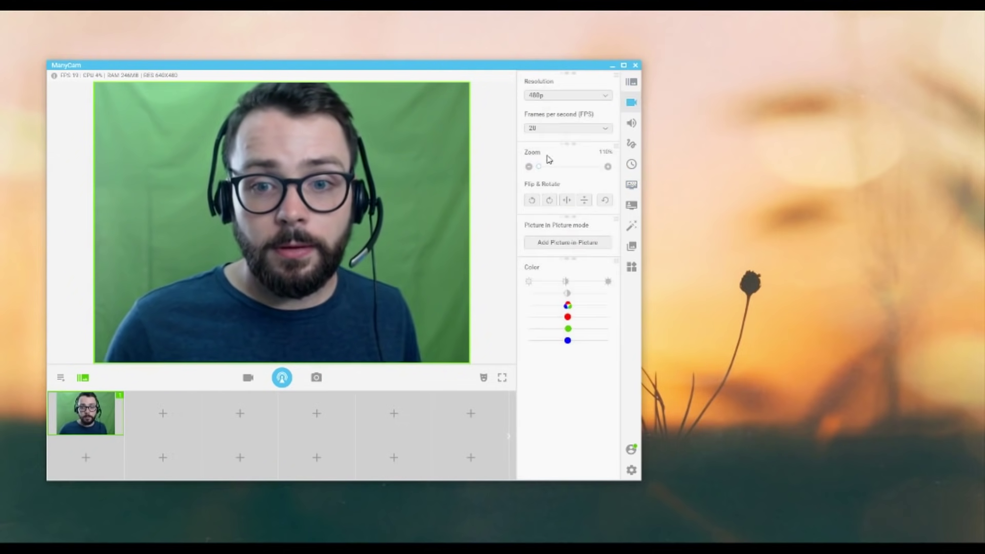
{"action": "left_click_drag", "start_coordinate": [540, 166], "coordinate": [536, 166]}
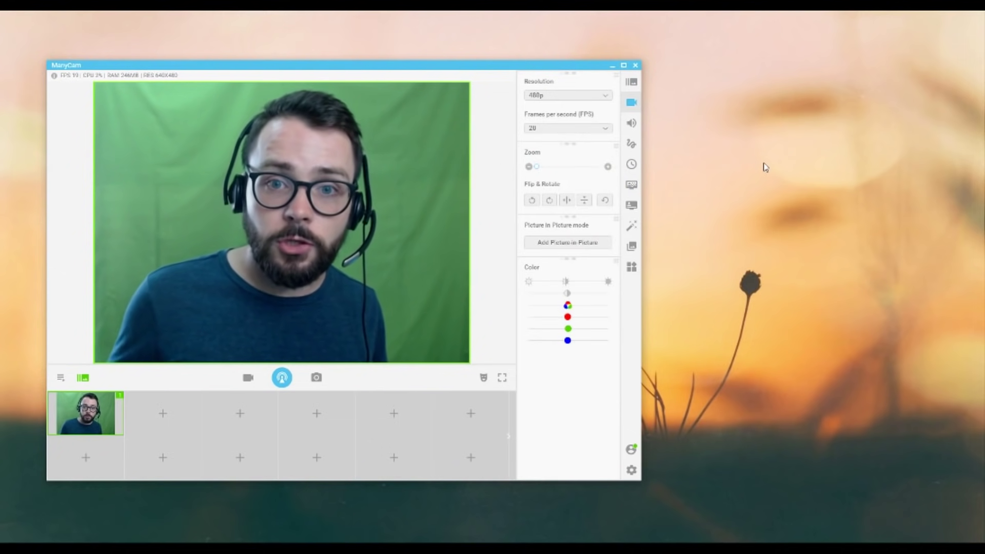
Turn Chroma Key on in its settings and switch it off again
{"action": "left_click", "coordinate": [632, 184]}
{"action": "left_click", "coordinate": [607, 83]}
{"action": "left_click", "coordinate": [607, 82]}
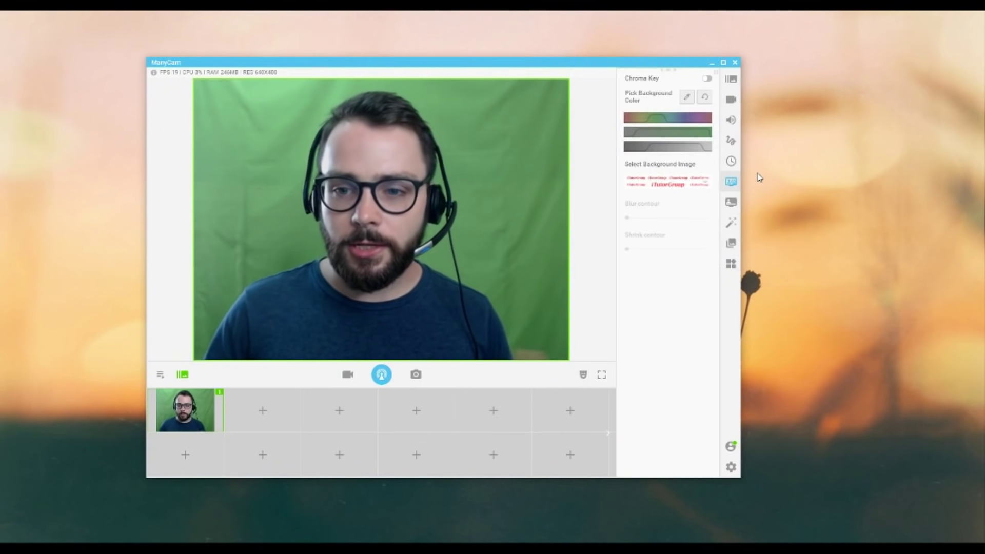
Add a new lower third and display it on the video with its default ManyCam text
{"action": "left_click", "coordinate": [731, 201]}
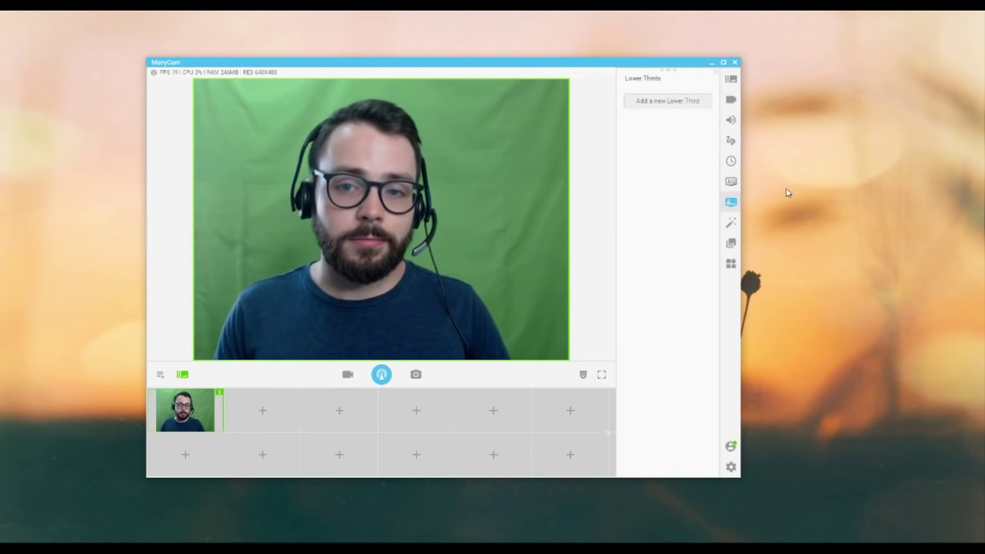
{"action": "left_click", "coordinate": [690, 106]}
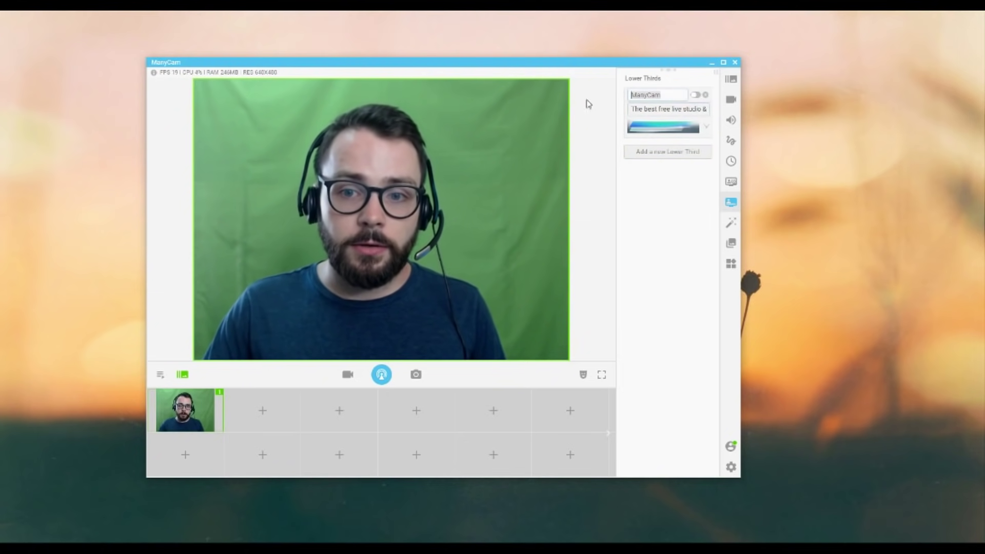
{"action": "left_click", "coordinate": [697, 96]}
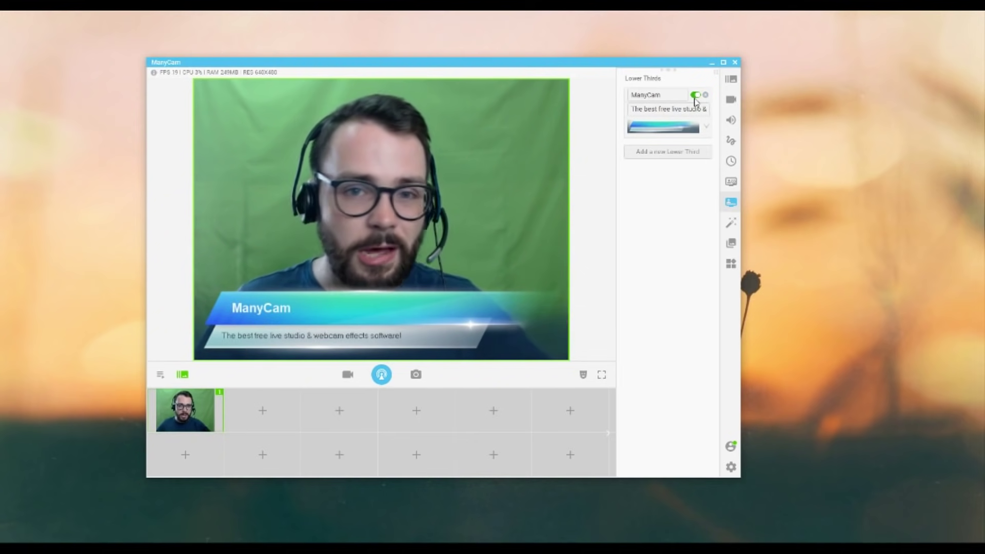
Restyle the lower third in orange and red, title it "Hello", enter a name introduction as the subtitle, and redisplay it
{"action": "left_click", "coordinate": [708, 127]}
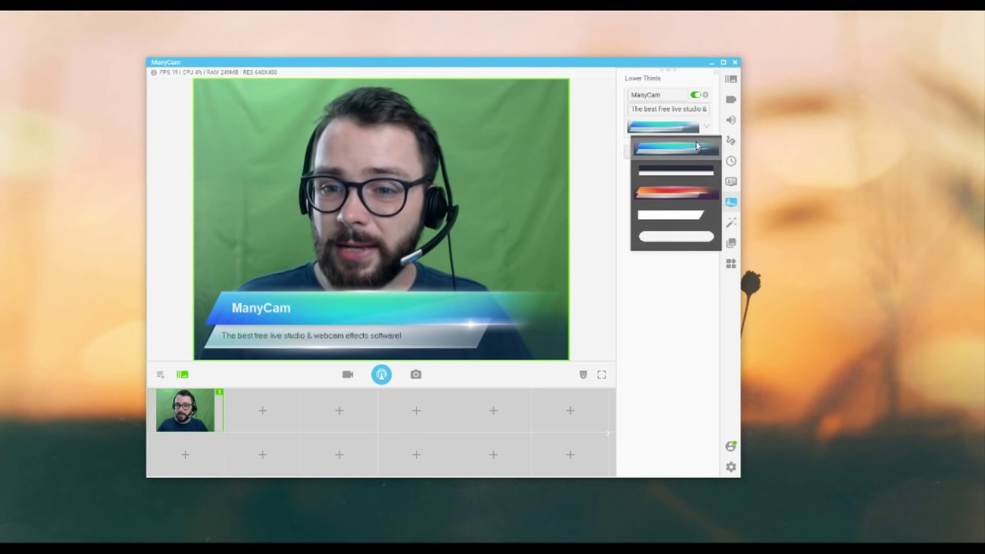
{"action": "left_click", "coordinate": [686, 198]}
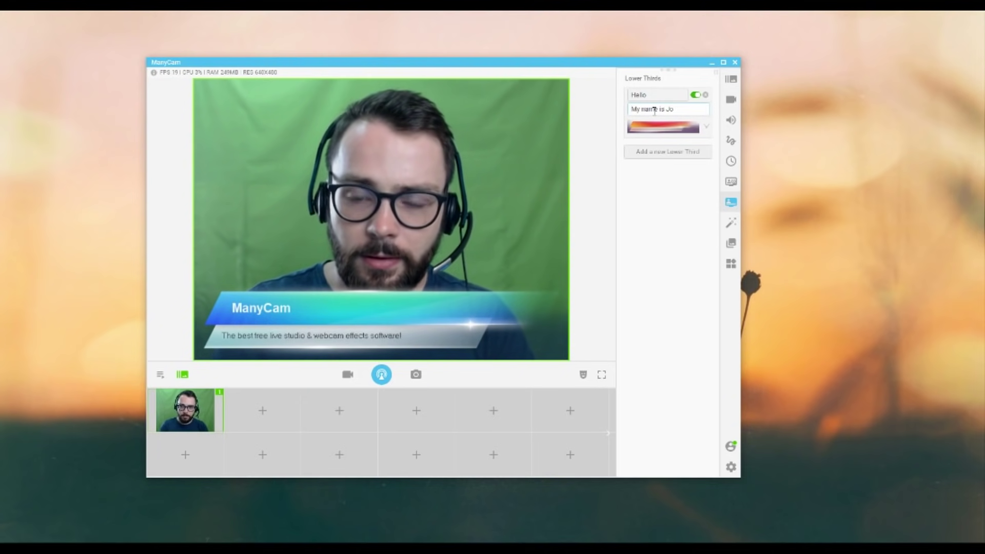
{"action": "left_click", "coordinate": [696, 96]}
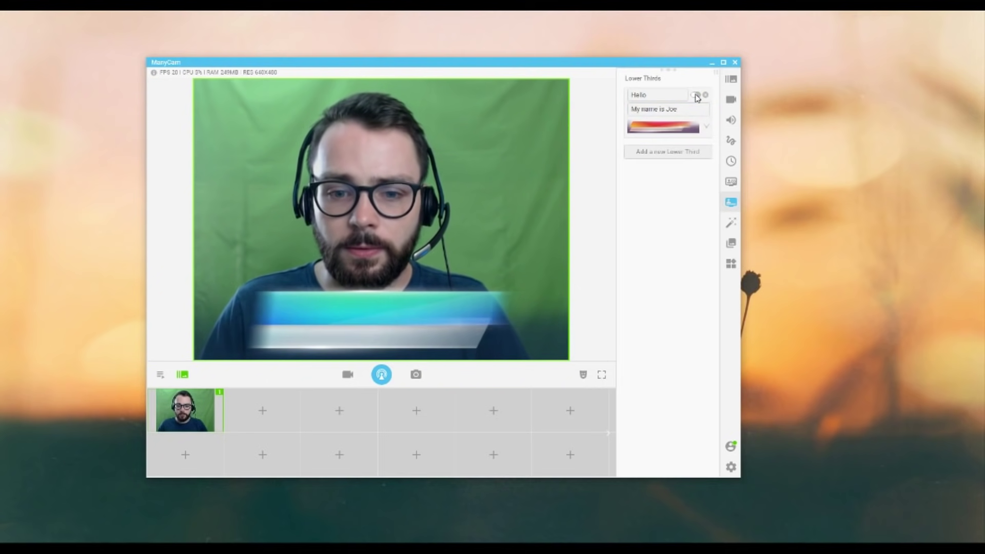
{"action": "left_click", "coordinate": [695, 96]}
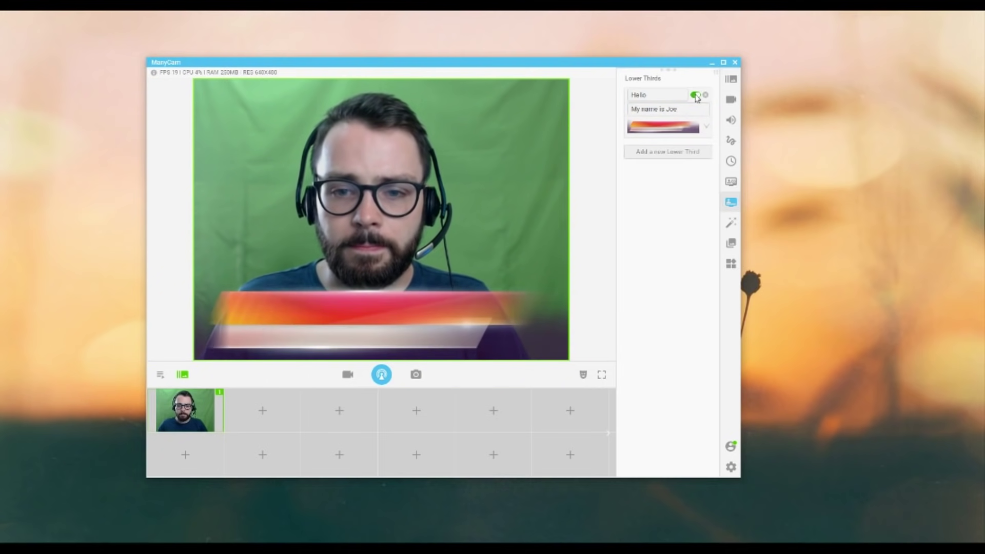
Remove the lower third from the video
{"action": "left_click", "coordinate": [692, 121]}
{"action": "left_click", "coordinate": [682, 134]}
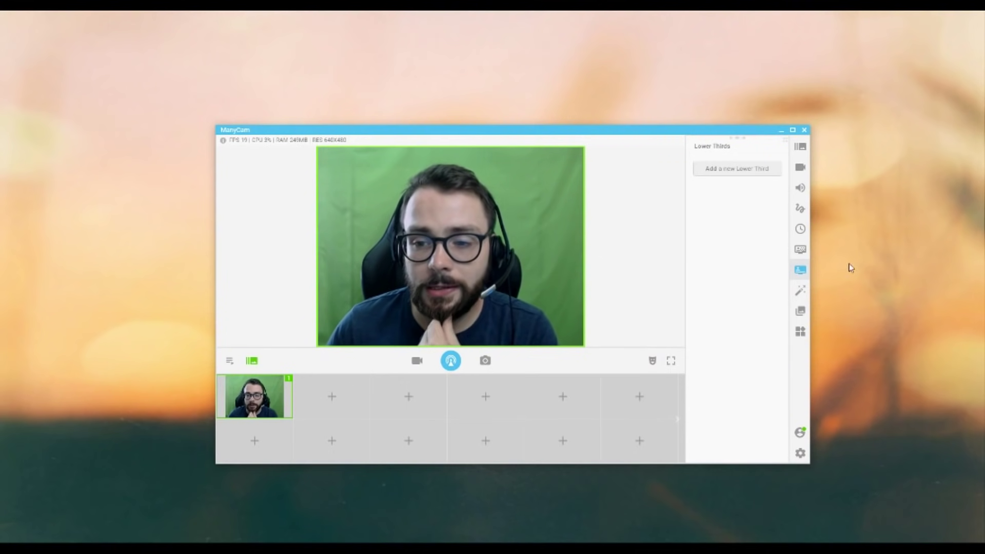
Apply the Airplane effect from the Objects effects category to the video
{"action": "left_click", "coordinate": [801, 291]}
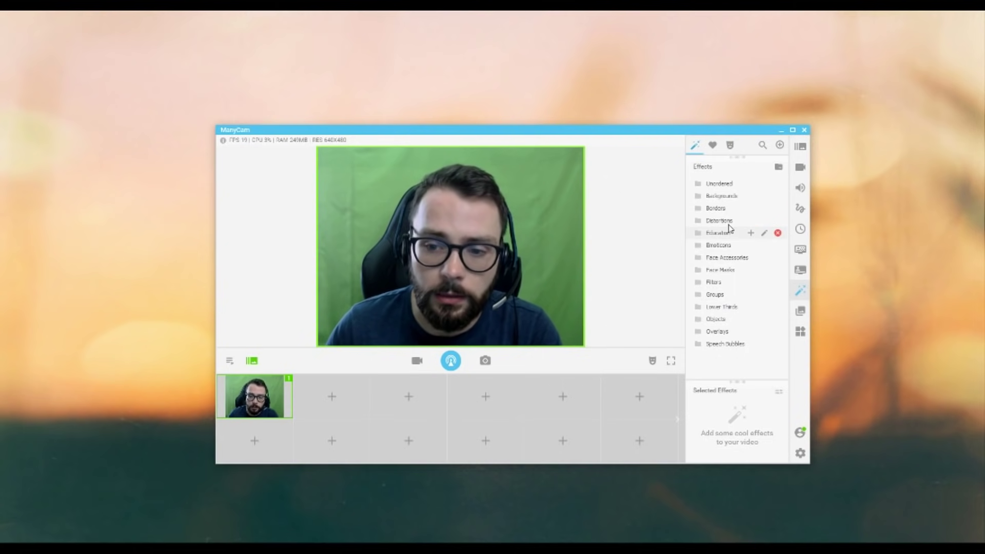
{"action": "left_click", "coordinate": [717, 320]}
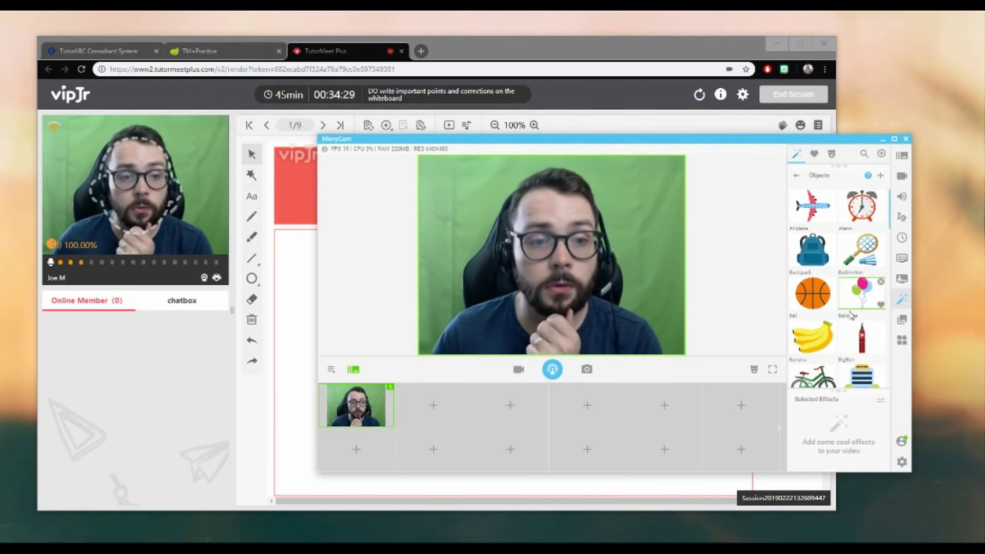
{"action": "left_click", "coordinate": [810, 207]}
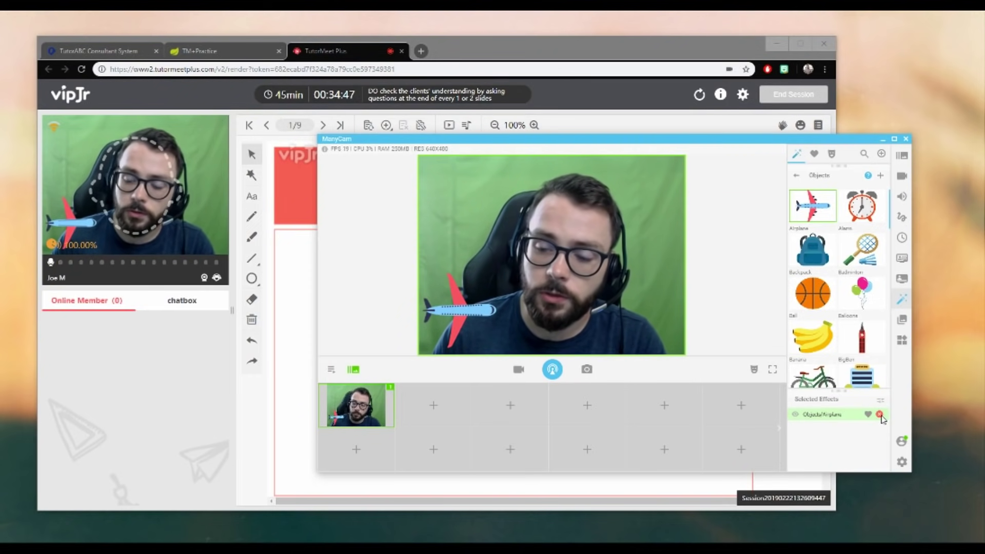
Remove the Airplane from the selected effects and cancel the request to delete an effect from the Objects library
{"action": "left_click", "coordinate": [879, 415]}
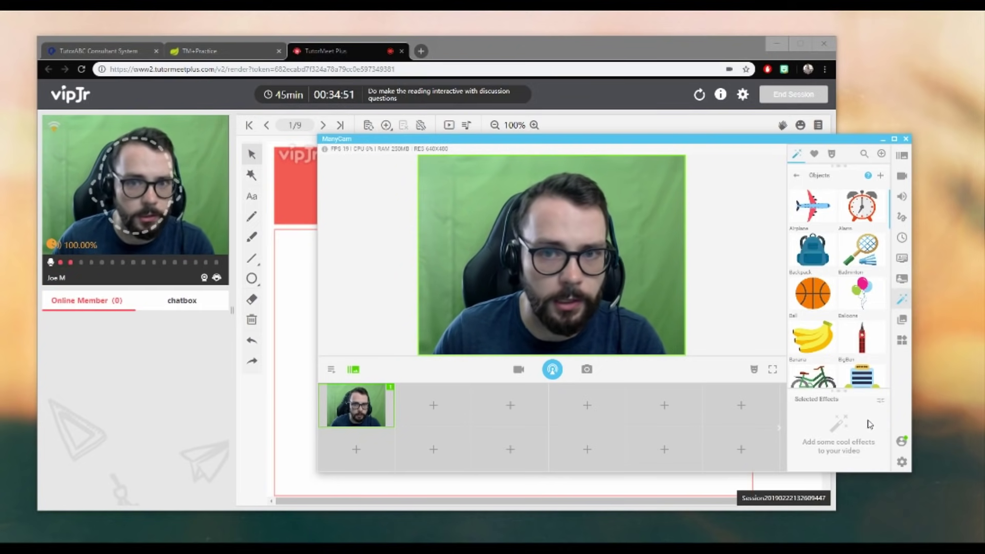
{"action": "left_click", "coordinate": [833, 195]}
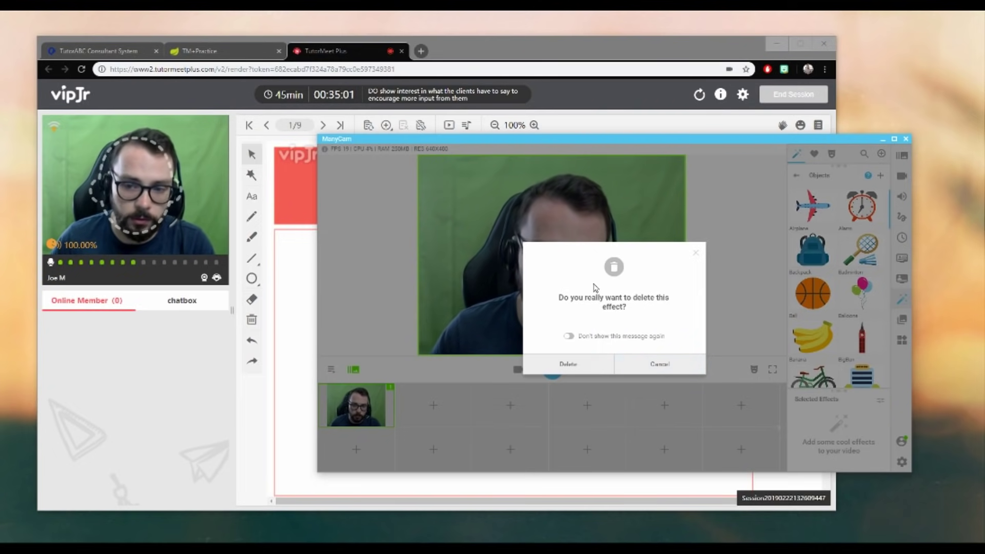
{"action": "left_click", "coordinate": [642, 365]}
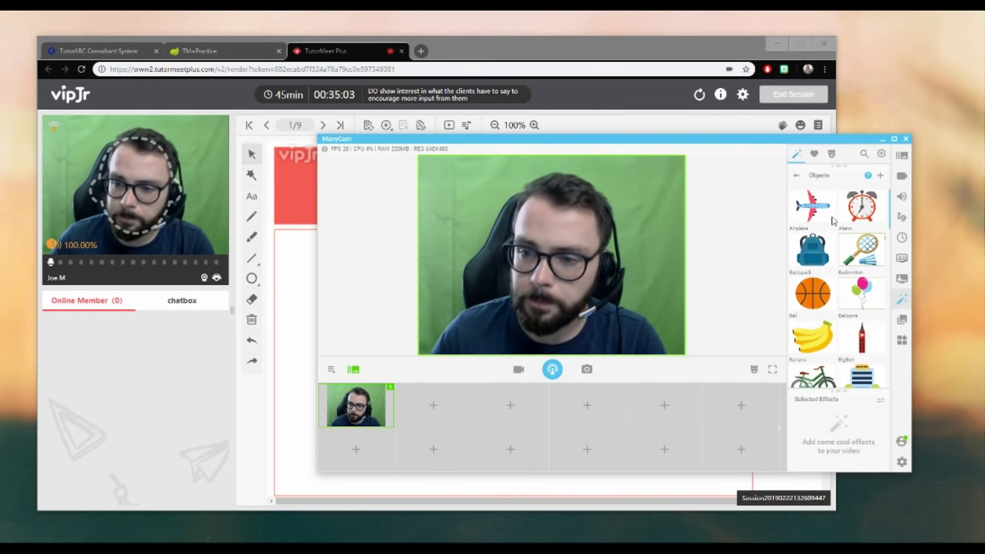
Apply the Airplane object to the video and check it in the TutorMeet Plus session's webcam view, returning to ManyCam
{"action": "left_click", "coordinate": [813, 207]}
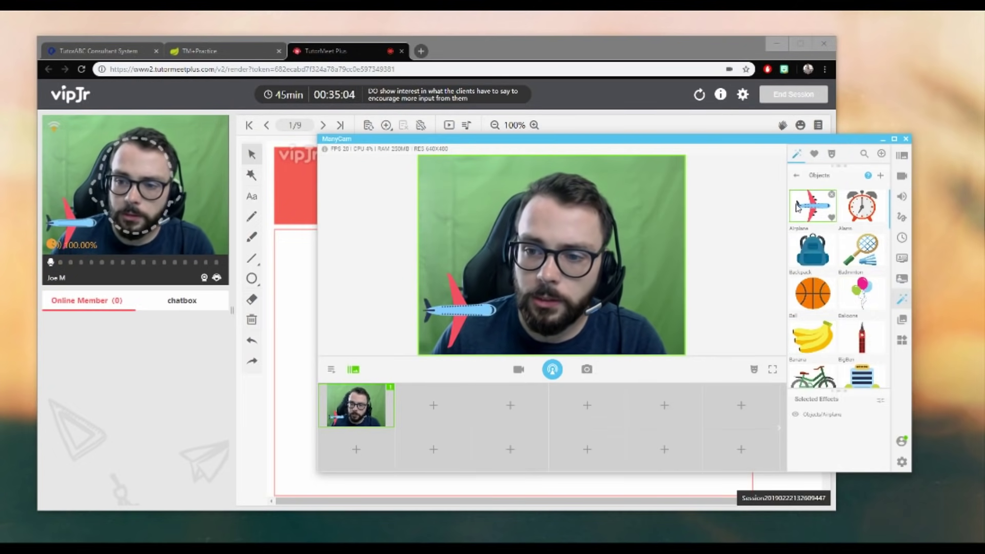
{"action": "left_click", "coordinate": [75, 221]}
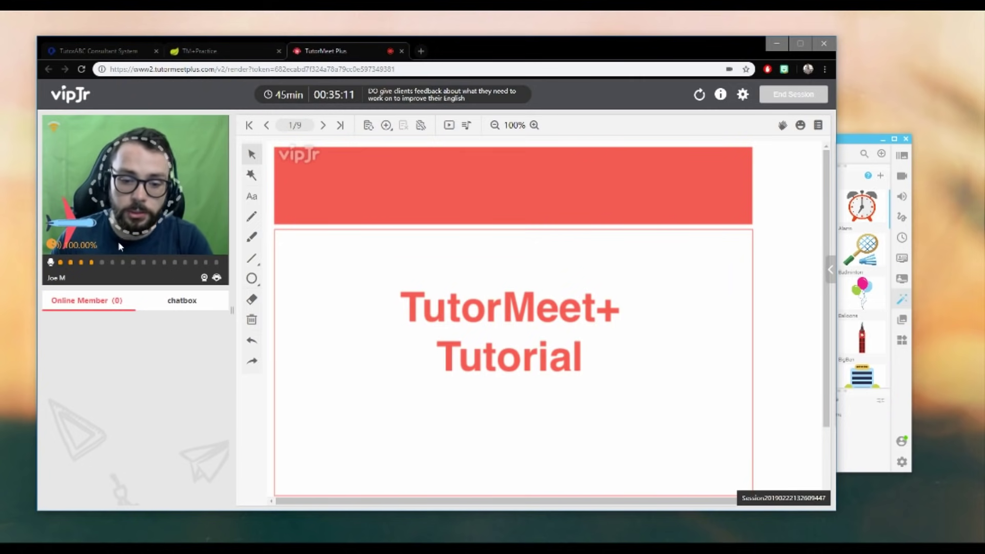
{"action": "left_click", "coordinate": [830, 270]}
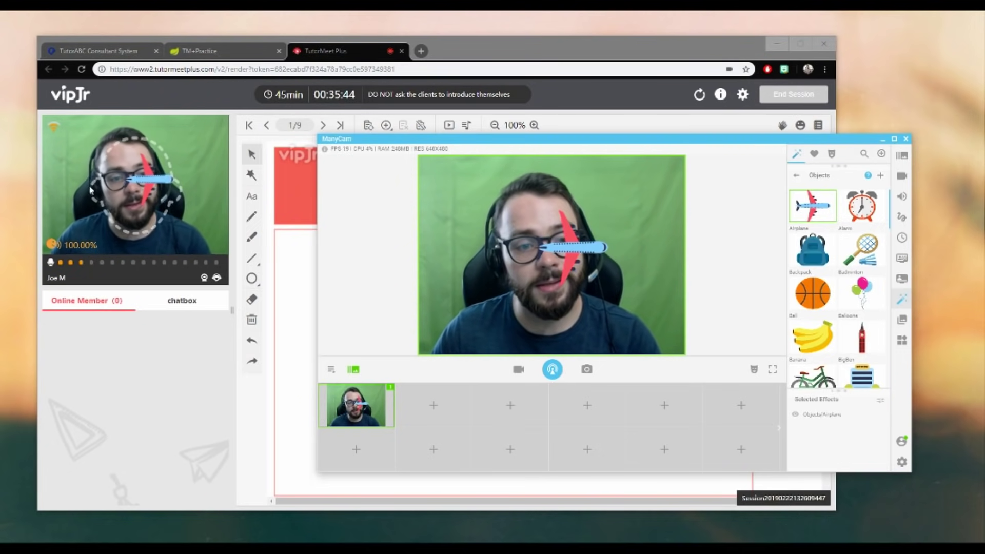
{"action": "left_click", "coordinate": [101, 210]}
{"action": "key", "text": "alt+Tab"}
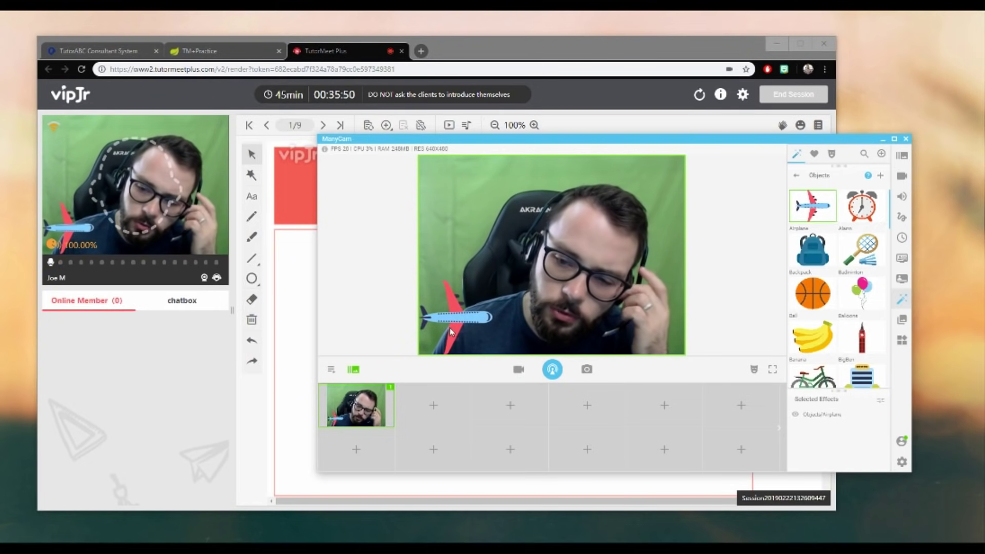
Toggle the Airplane object off and on again several times from the Objects library
{"action": "left_click", "coordinate": [803, 207]}
{"action": "left_click", "coordinate": [805, 207]}
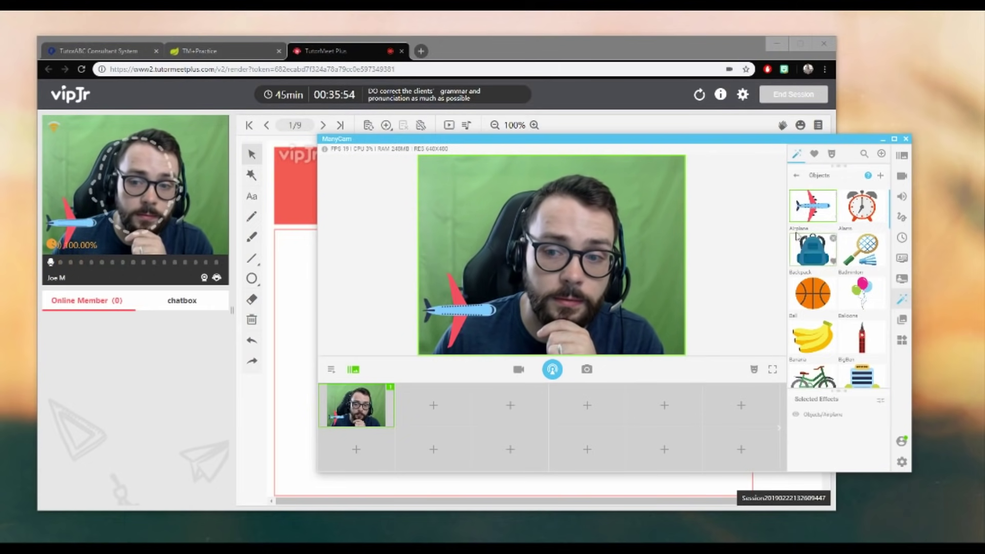
{"action": "left_click", "coordinate": [820, 207]}
{"action": "left_click", "coordinate": [818, 208]}
{"action": "left_click", "coordinate": [817, 210]}
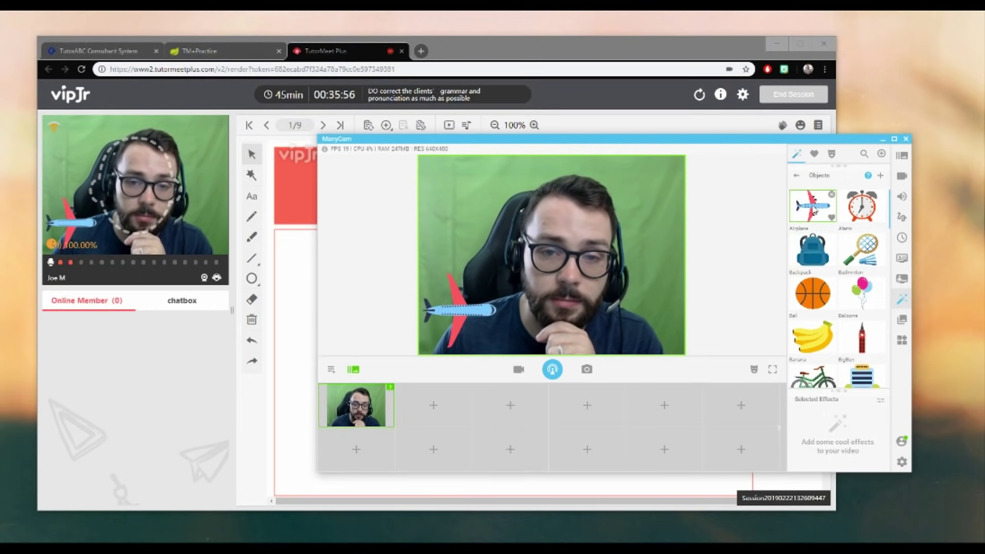
{"action": "left_click", "coordinate": [815, 212]}
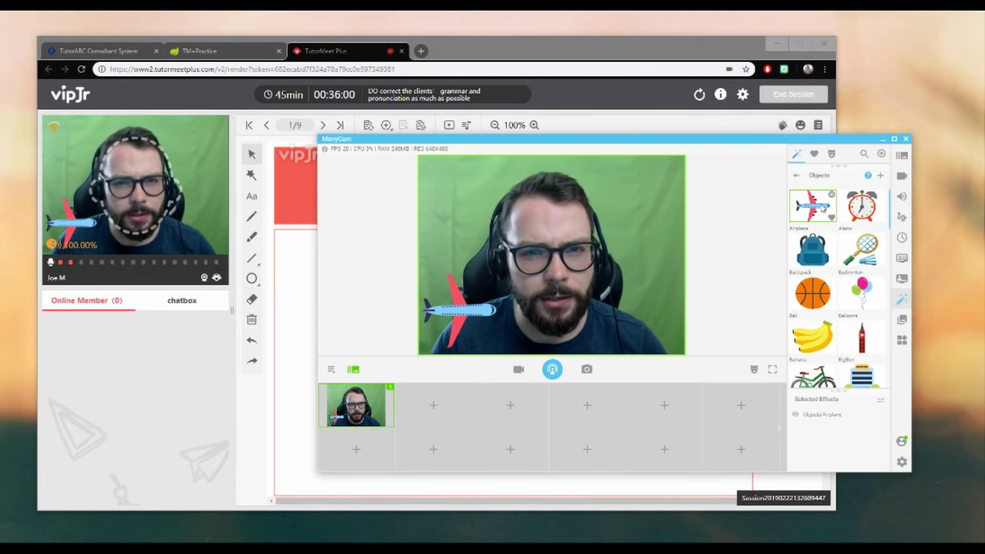
Add a second Airplane object and place both airplanes side by side along the upper edge of the video
{"action": "left_click", "coordinate": [821, 208]}
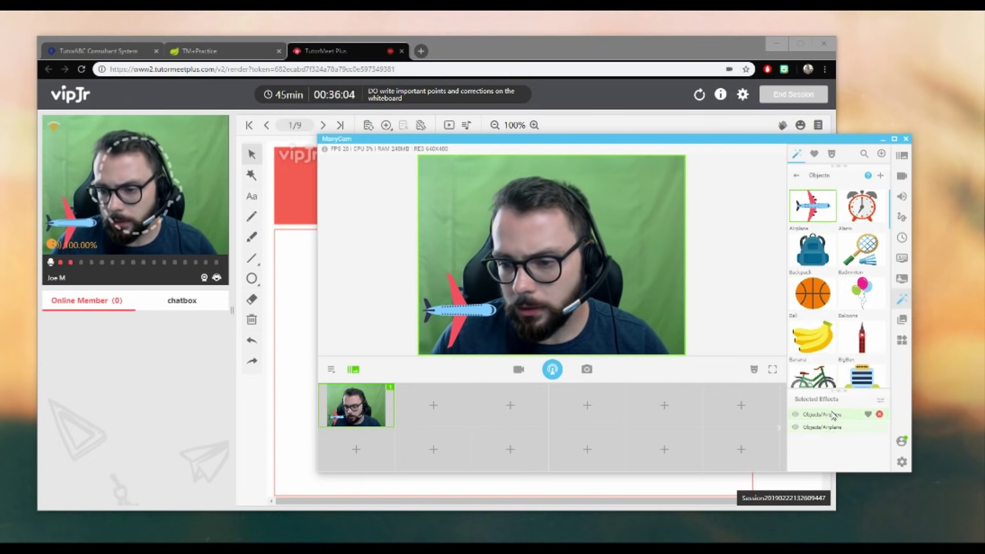
{"action": "mouse_move", "coordinate": [837, 426]}
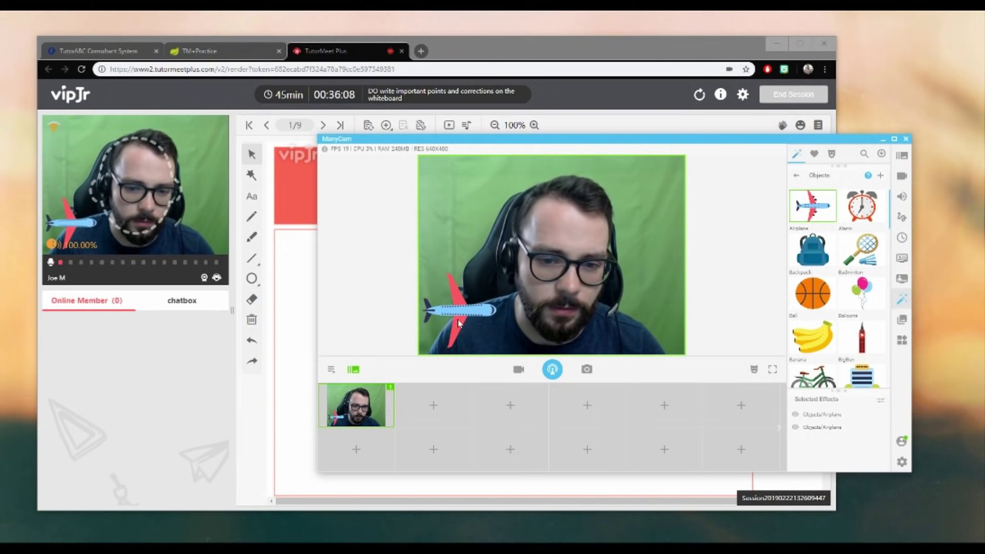
{"action": "left_click_drag", "start_coordinate": [478, 312], "coordinate": [437, 162]}
{"action": "left_click_drag", "start_coordinate": [457, 282], "coordinate": [528, 165]}
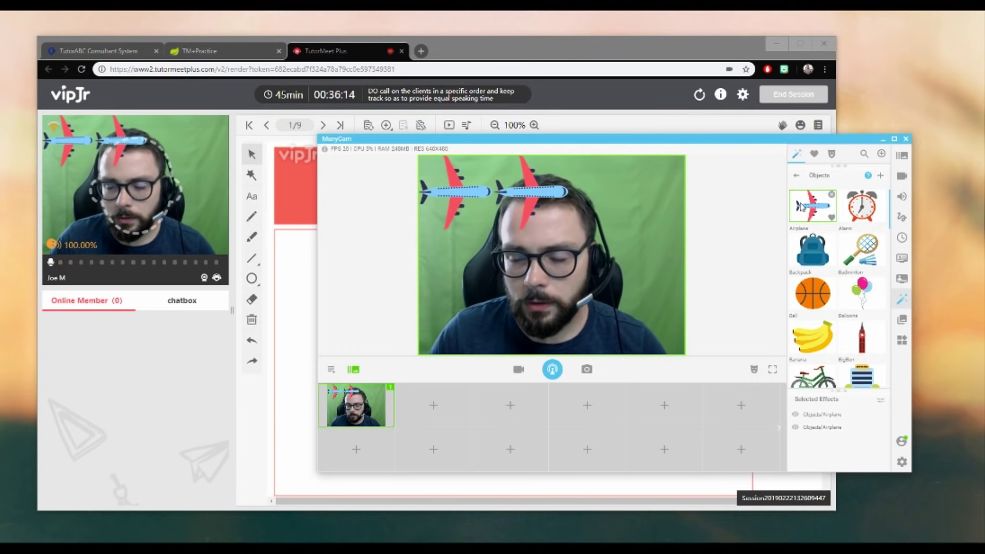
Add two more Airplane objects and line them up with the others to form a row across the video
{"action": "left_click", "coordinate": [812, 205]}
{"action": "left_click_drag", "start_coordinate": [456, 310], "coordinate": [602, 168]}
{"action": "left_click", "coordinate": [813, 205]}
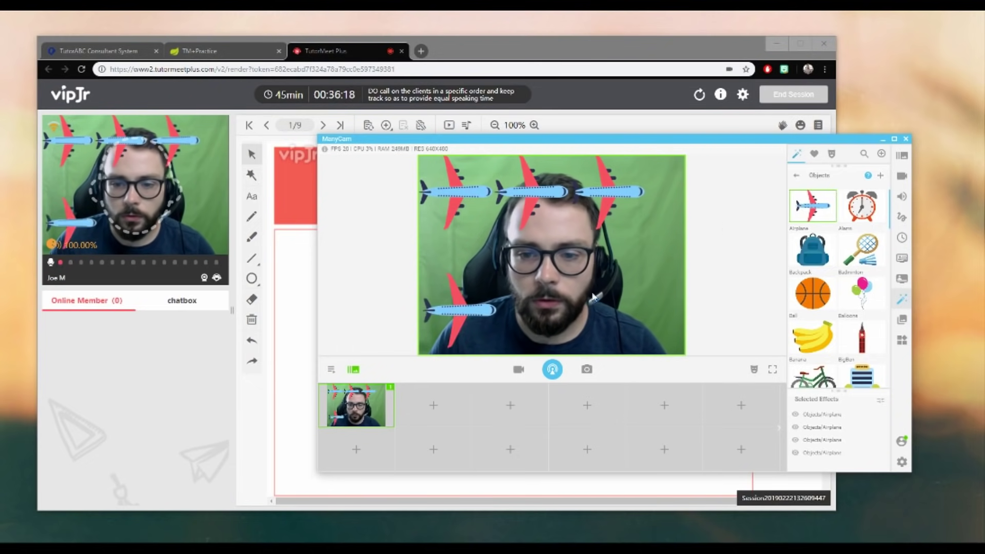
{"action": "left_click_drag", "start_coordinate": [463, 285], "coordinate": [648, 169]}
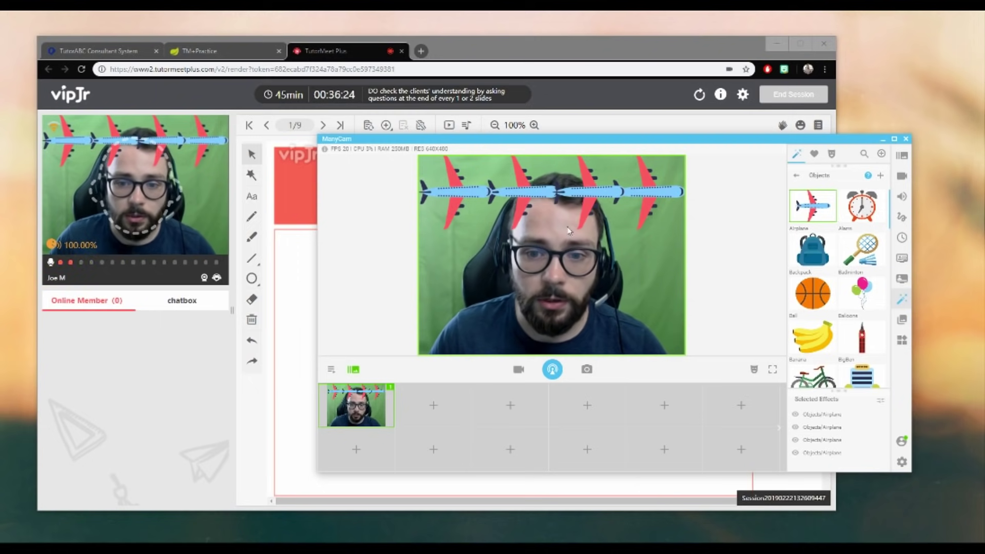
Remove all four Airplane objects from the selected effects
{"action": "mouse_move", "coordinate": [866, 413]}
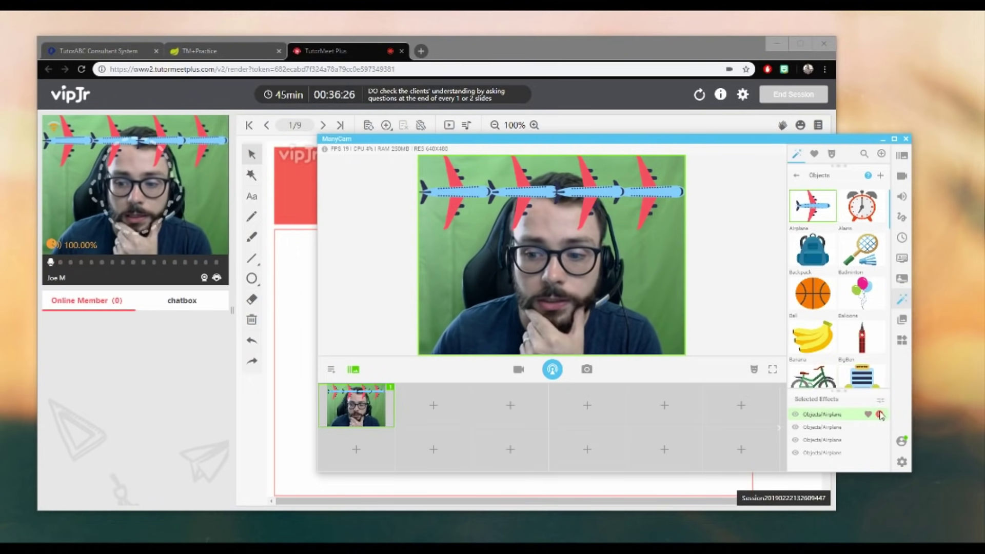
{"action": "mouse_move", "coordinate": [862, 282]}
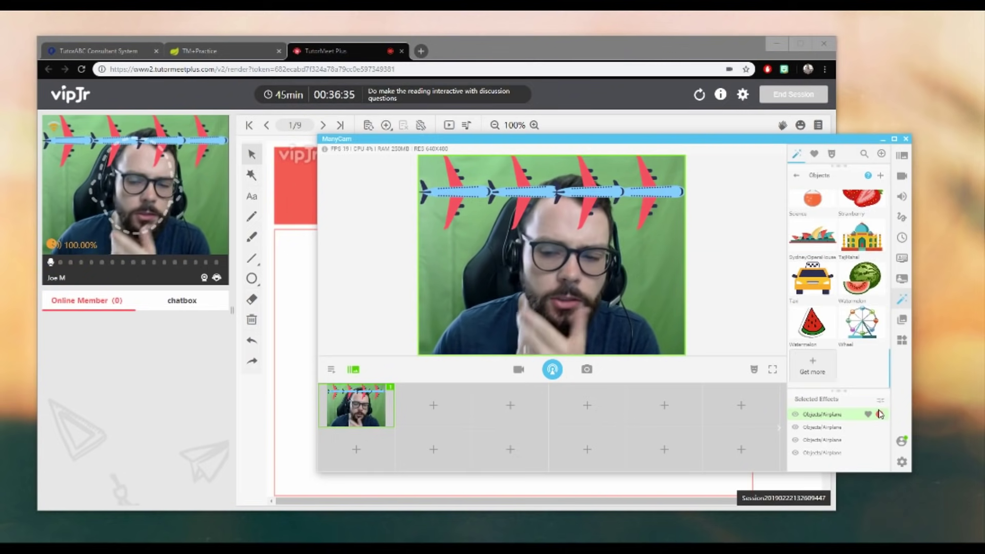
{"action": "left_click", "coordinate": [879, 414]}
{"action": "left_click", "coordinate": [879, 414]}
{"action": "left_click", "coordinate": [879, 415]}
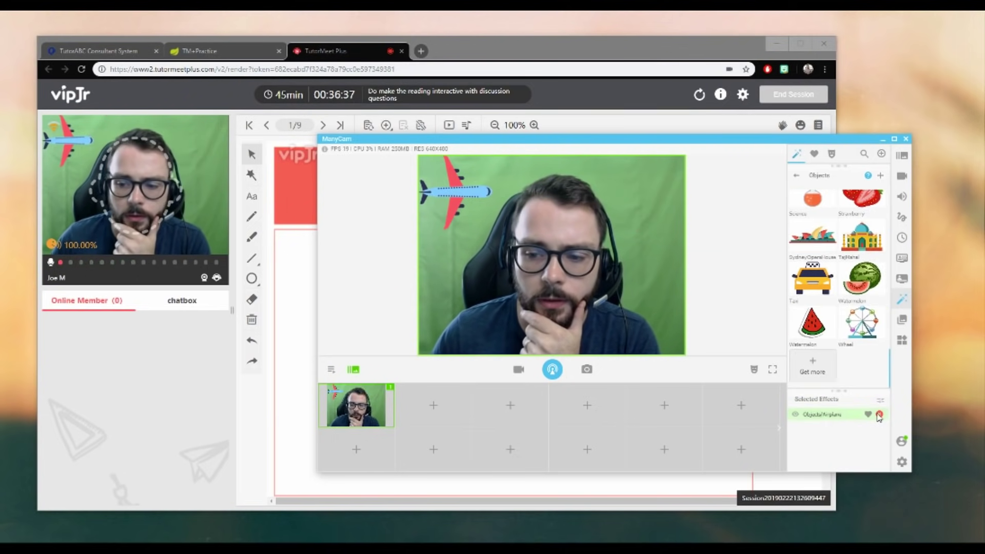
{"action": "left_click", "coordinate": [879, 415]}
Open the Distortions effects category and download all of its effects
{"action": "left_click", "coordinate": [796, 177]}
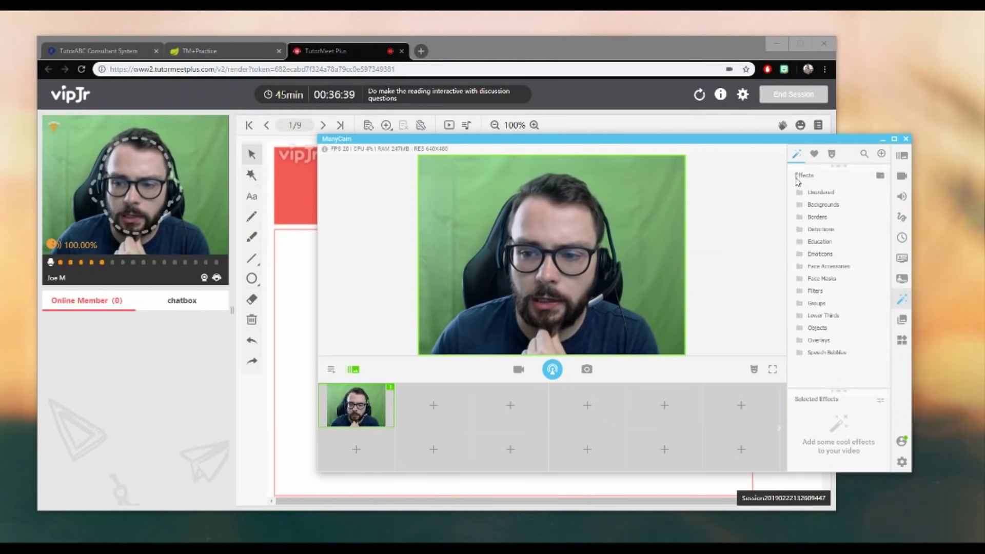
{"action": "left_click", "coordinate": [833, 229]}
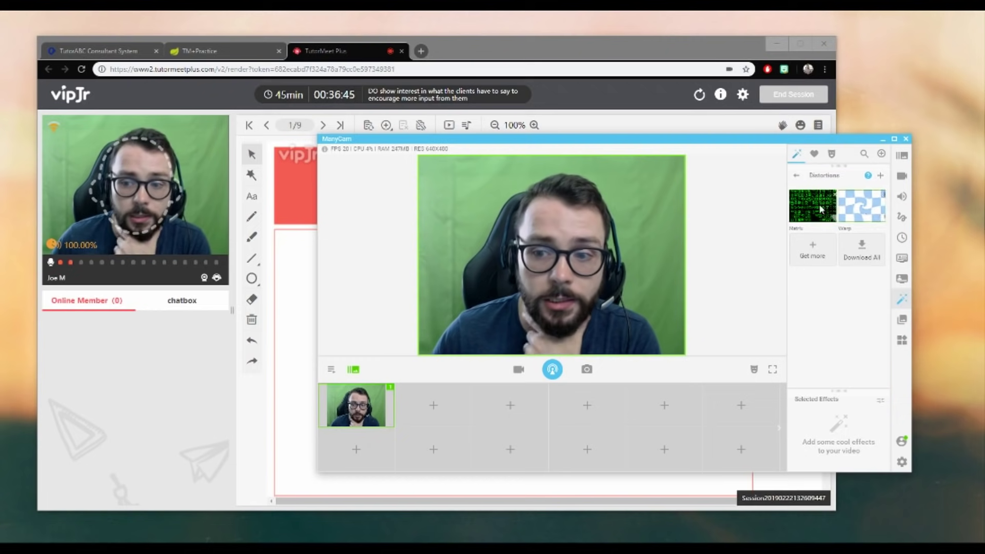
{"action": "left_click", "coordinate": [862, 256]}
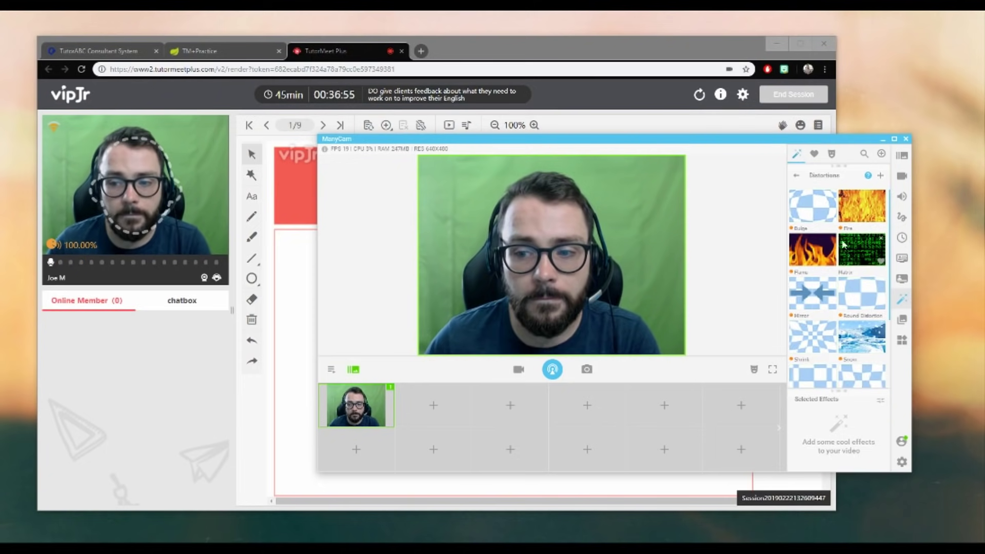
{"action": "scroll", "coordinate": [839, 313], "scroll_direction": "down", "scroll_amount": 3}
{"action": "scroll", "coordinate": [846, 316], "scroll_direction": "up", "scroll_amount": 3}
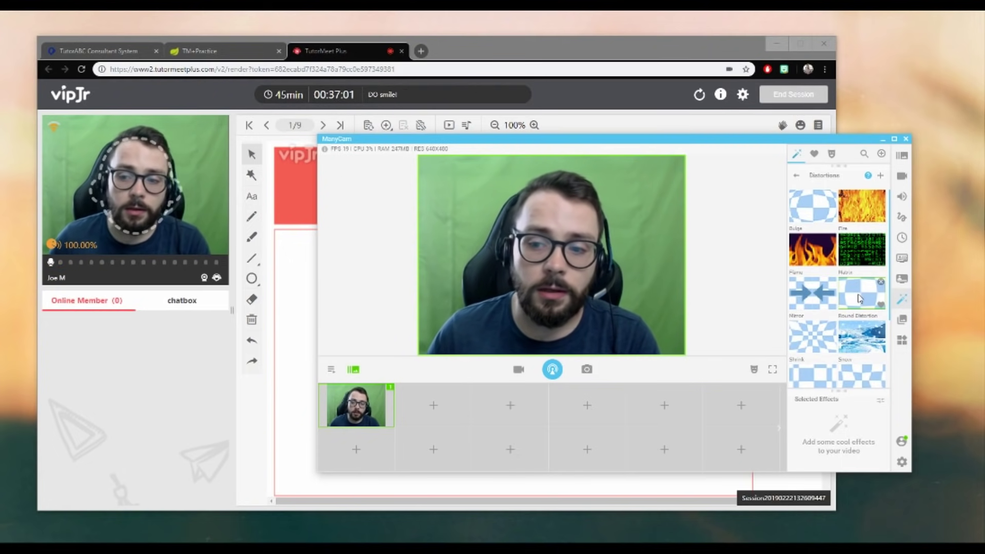
Try the Round Distortion and Mirror effects on the video one after the other, removing each
{"action": "left_click", "coordinate": [861, 302]}
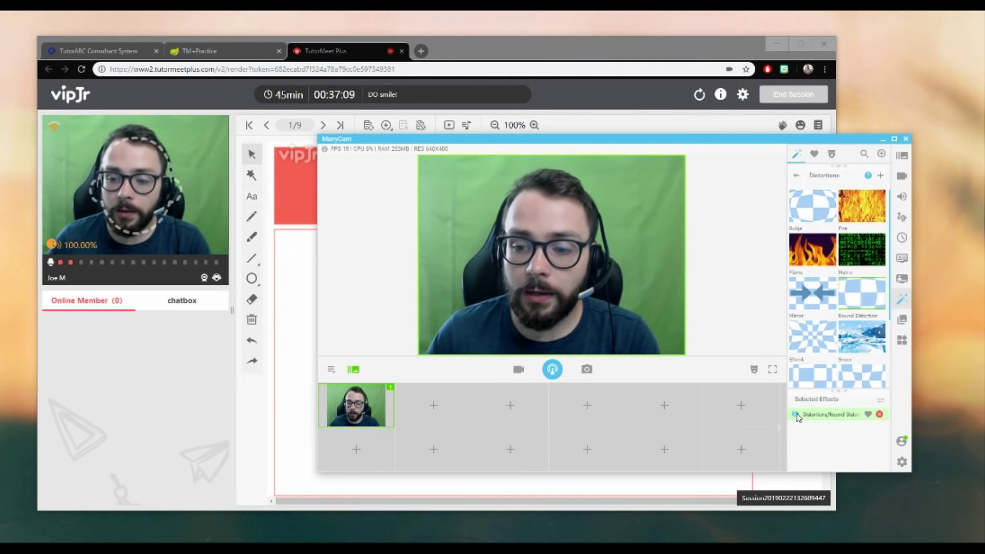
{"action": "left_click", "coordinate": [879, 414]}
{"action": "left_click", "coordinate": [805, 296]}
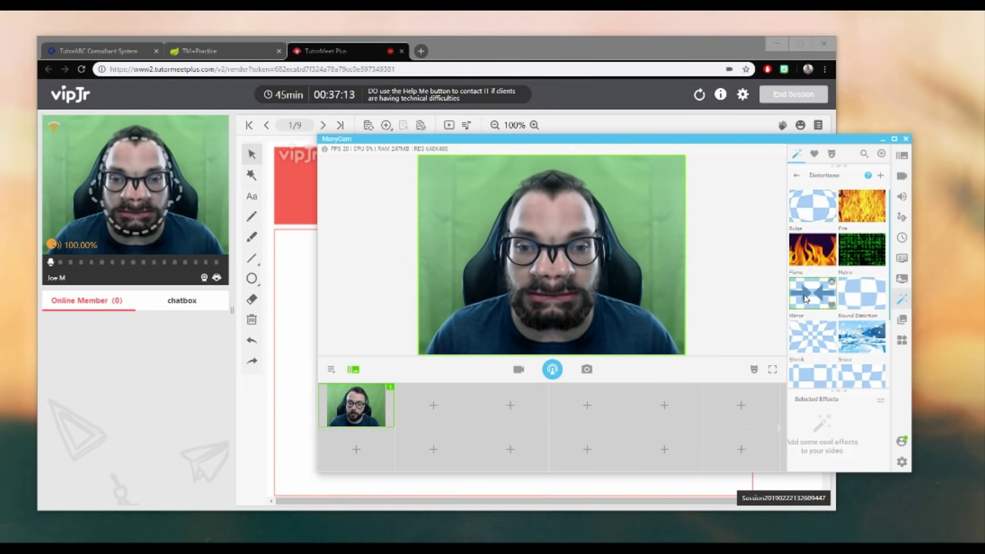
{"action": "left_click", "coordinate": [806, 299]}
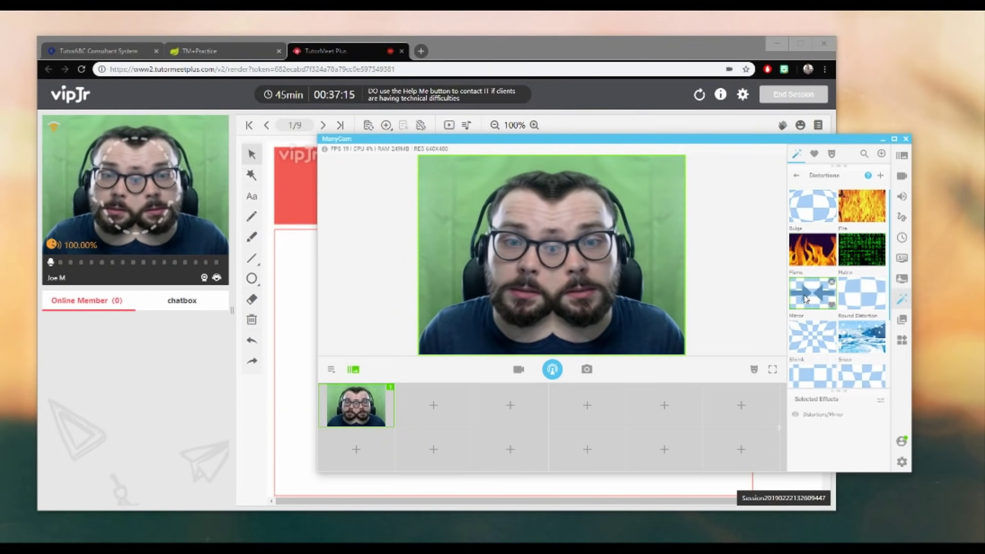
{"action": "left_click", "coordinate": [880, 414]}
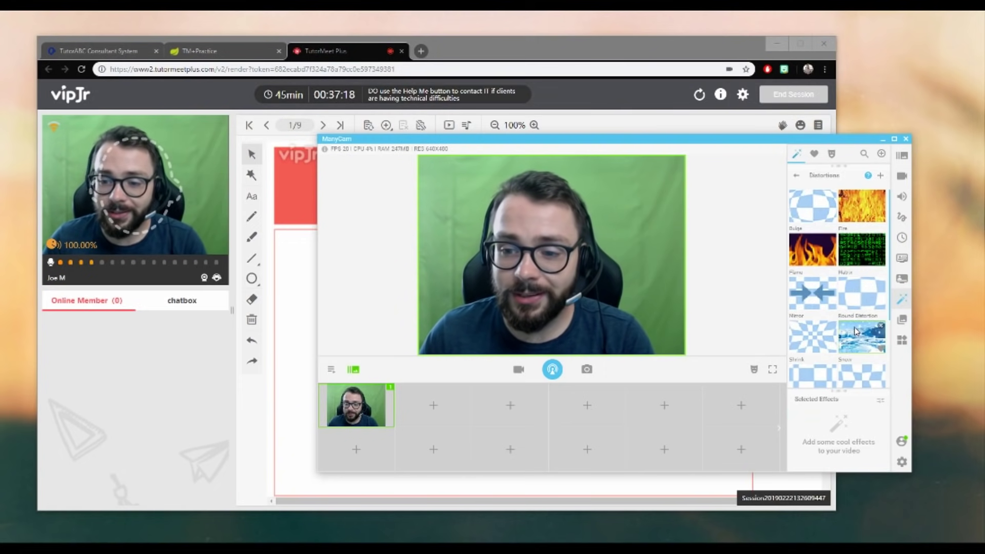
Open the Borders effects category and download all of its borders
{"action": "left_click", "coordinate": [796, 175]}
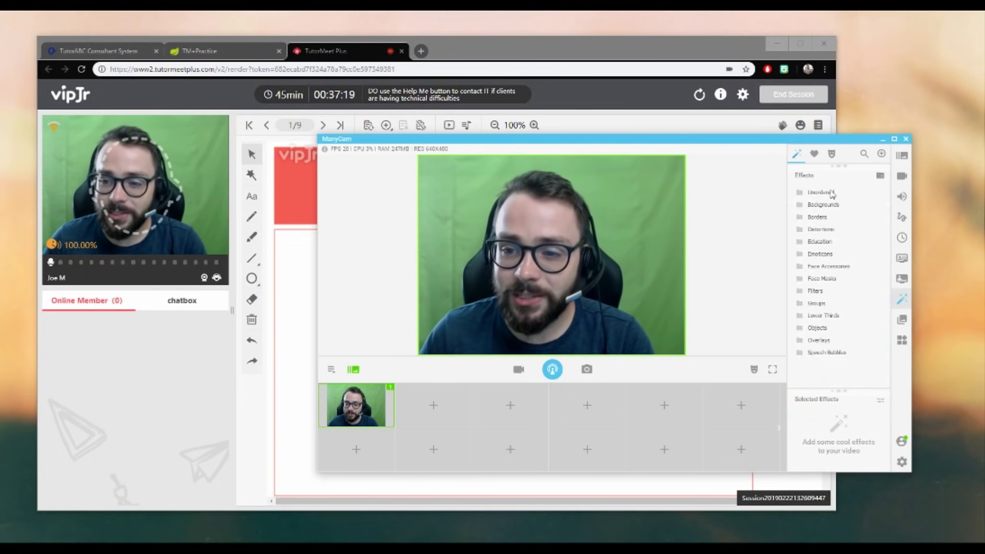
{"action": "left_click", "coordinate": [820, 217]}
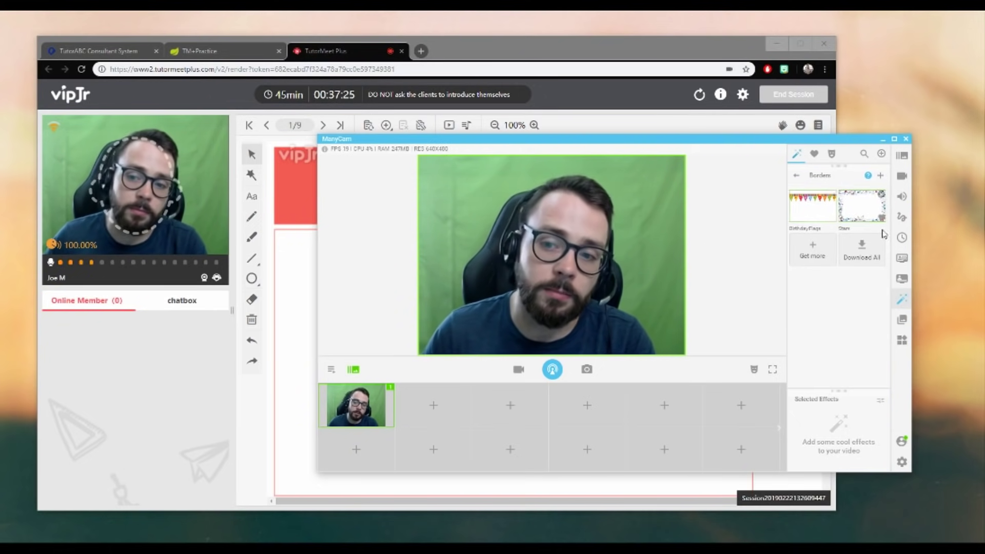
{"action": "left_click", "coordinate": [856, 243]}
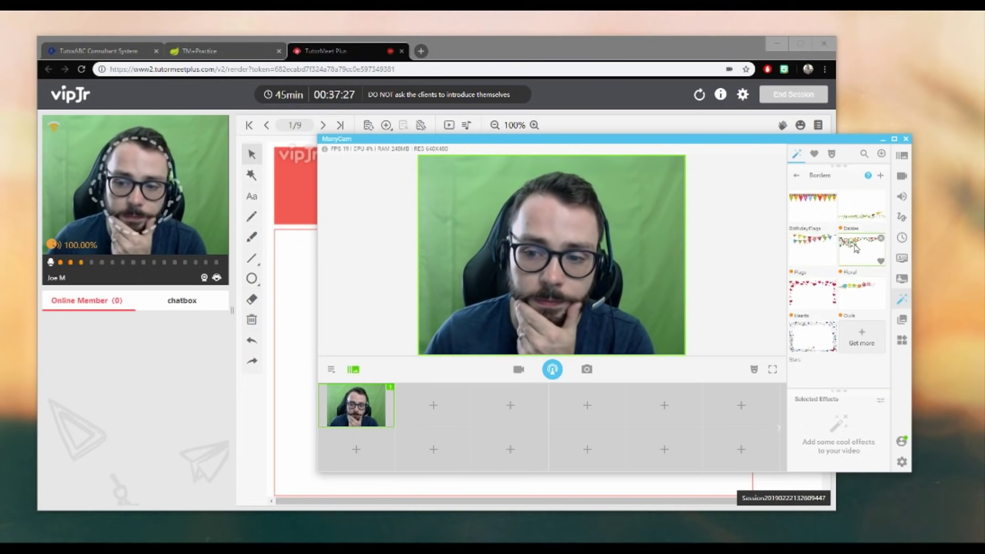
Apply the Flags, Stars, Hearts, Owls and Floral borders to the video
{"action": "left_click", "coordinate": [824, 252]}
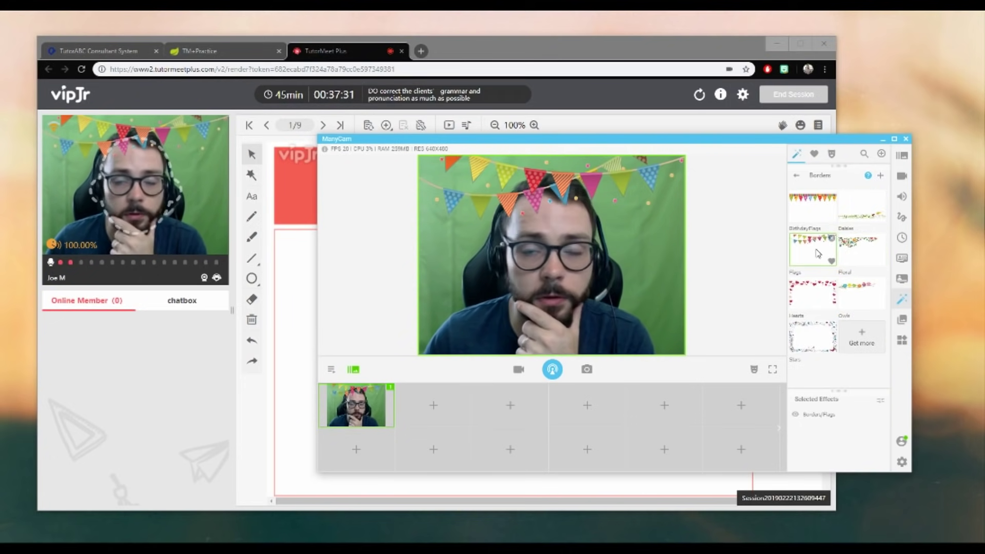
{"action": "left_click", "coordinate": [823, 340]}
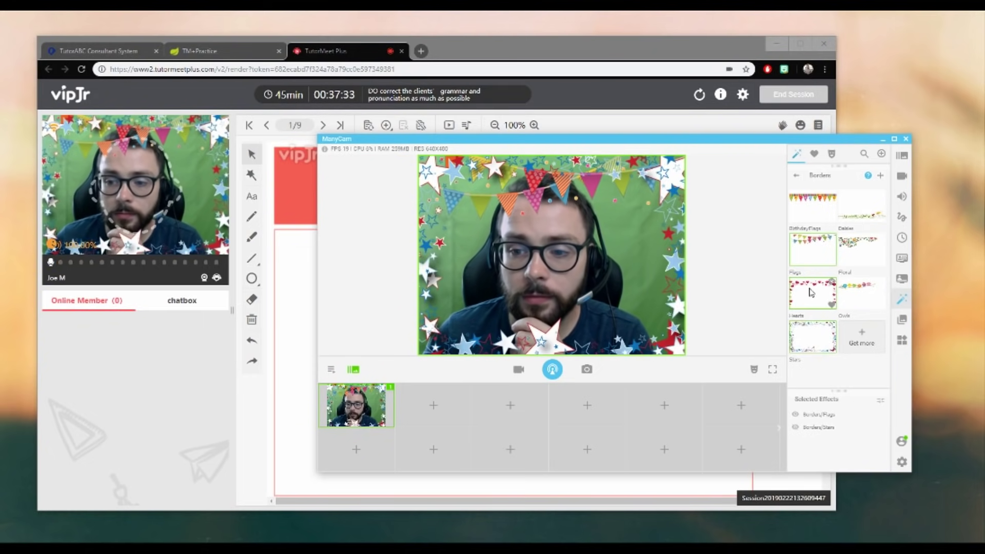
{"action": "left_click", "coordinate": [862, 293]}
{"action": "left_click", "coordinate": [862, 250]}
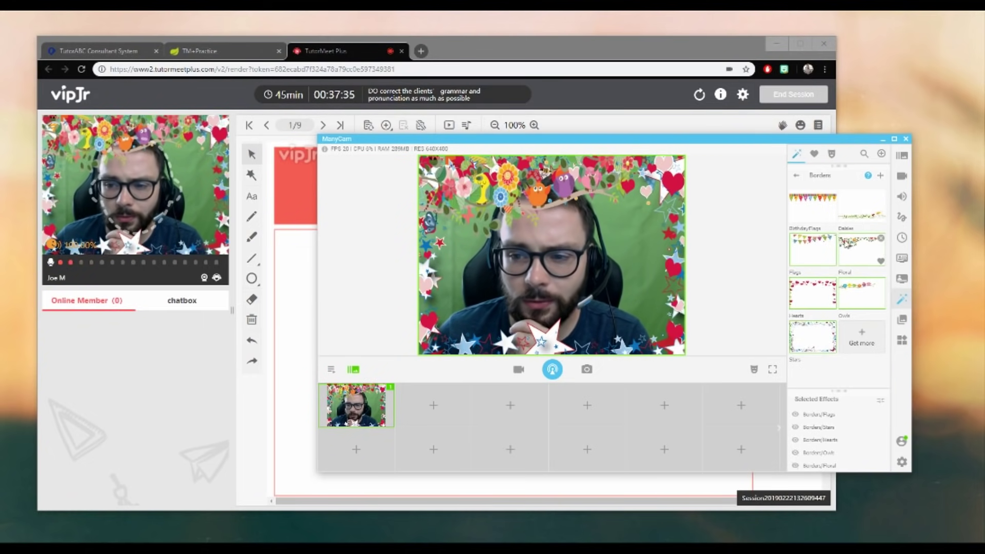
Remove the Flags border and add the BirthdayFlags and Daisies borders to the video
{"action": "left_click", "coordinate": [822, 246]}
{"action": "left_click", "coordinate": [821, 210]}
{"action": "left_click", "coordinate": [862, 205]}
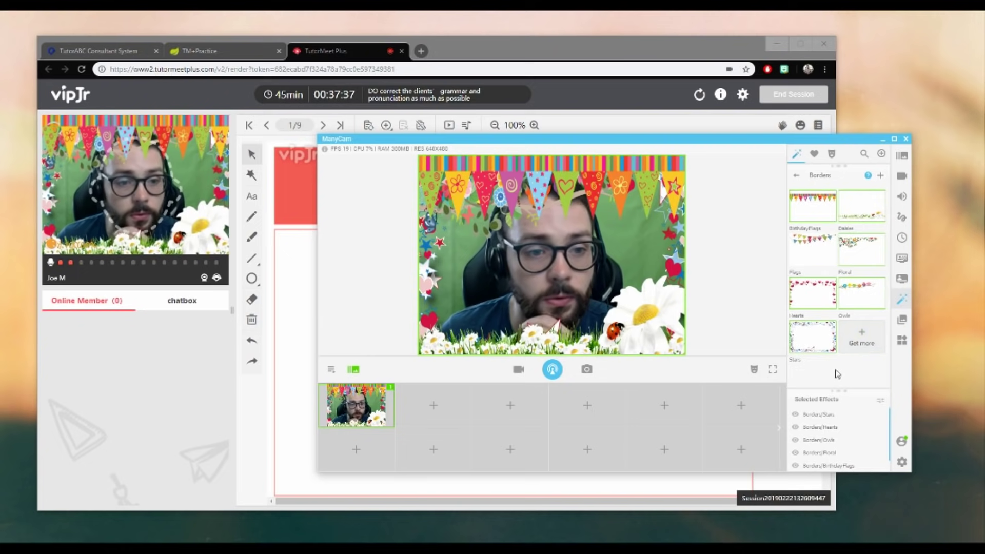
Remove all the remaining borders from the selected effects, including Hearts, Owls, Floral, BirthdayFlags and Daisies
{"action": "scroll", "coordinate": [841, 420], "scroll_direction": "down", "scroll_amount": 1}
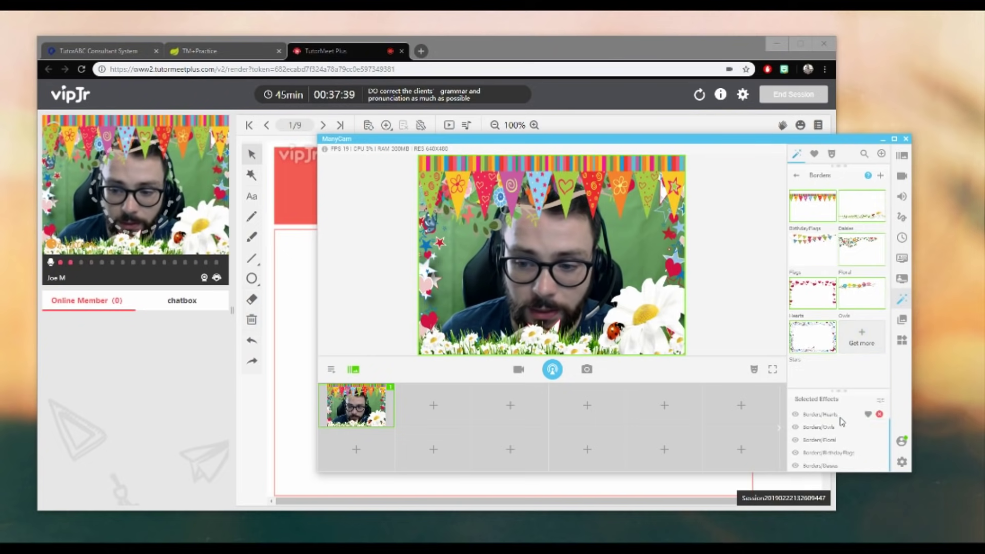
{"action": "left_click", "coordinate": [879, 414]}
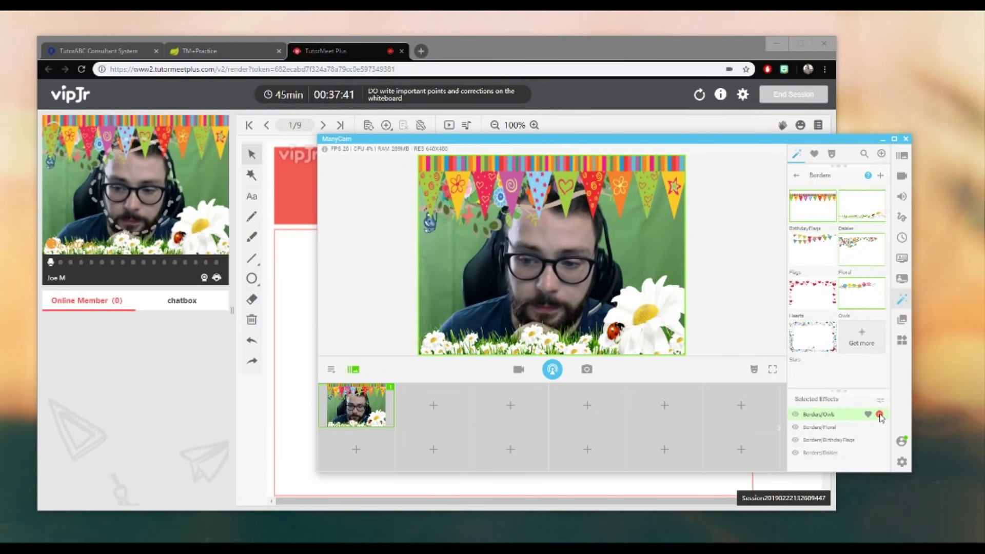
{"action": "left_click", "coordinate": [879, 414]}
{"action": "left_click", "coordinate": [880, 414]}
{"action": "left_click", "coordinate": [879, 414]}
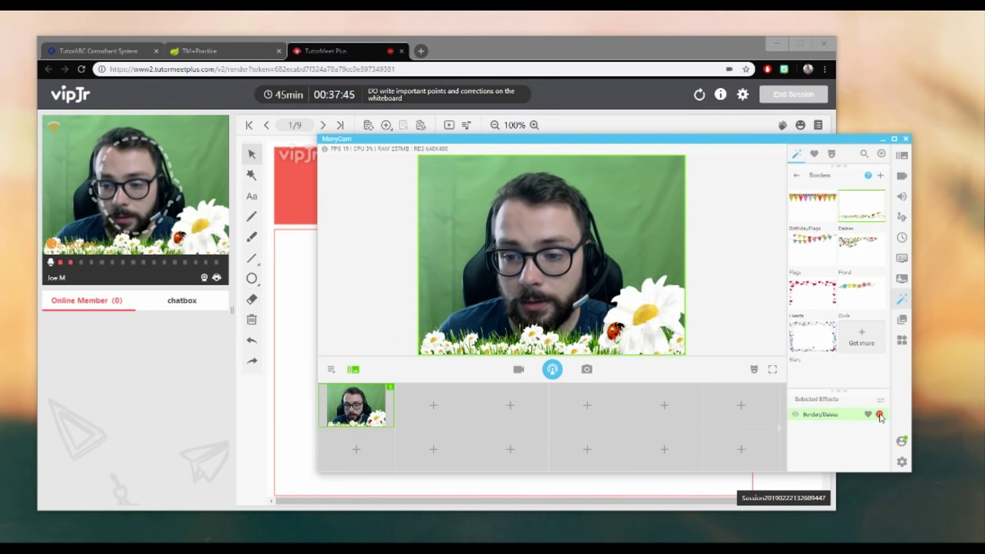
{"action": "left_click", "coordinate": [880, 414]}
Leave the Borders category, open the Face Masks effects, and download all of the masks
{"action": "left_click", "coordinate": [796, 175]}
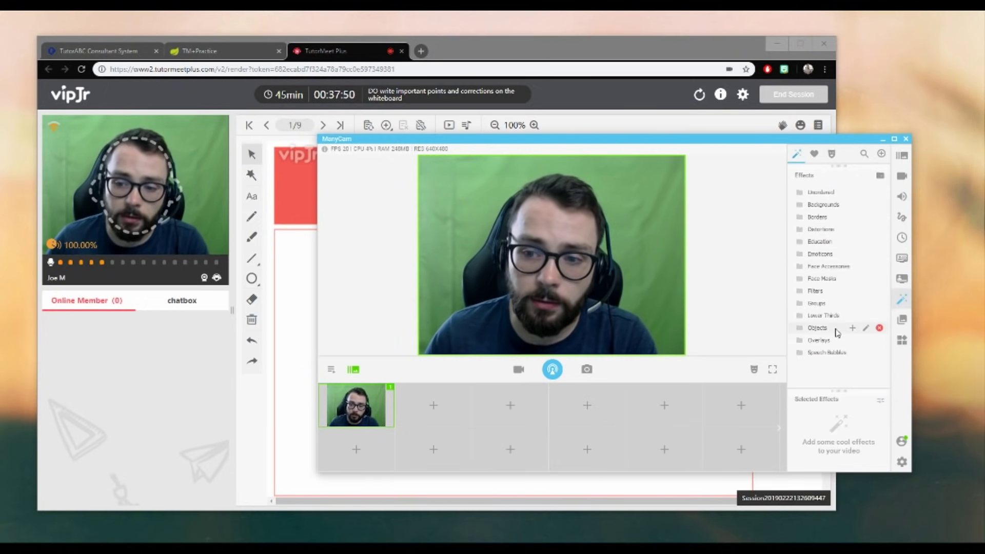
{"action": "left_click", "coordinate": [834, 156]}
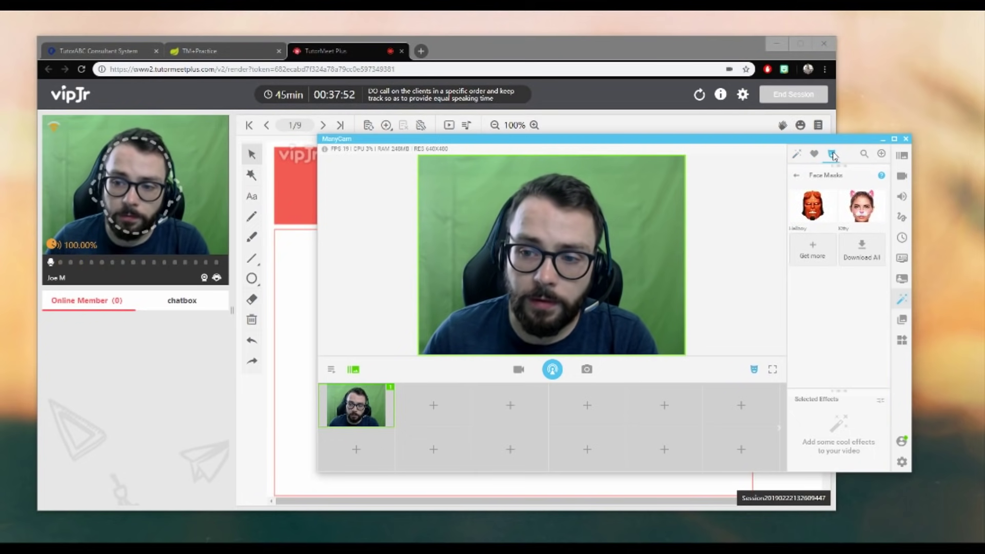
{"action": "left_click", "coordinate": [871, 247]}
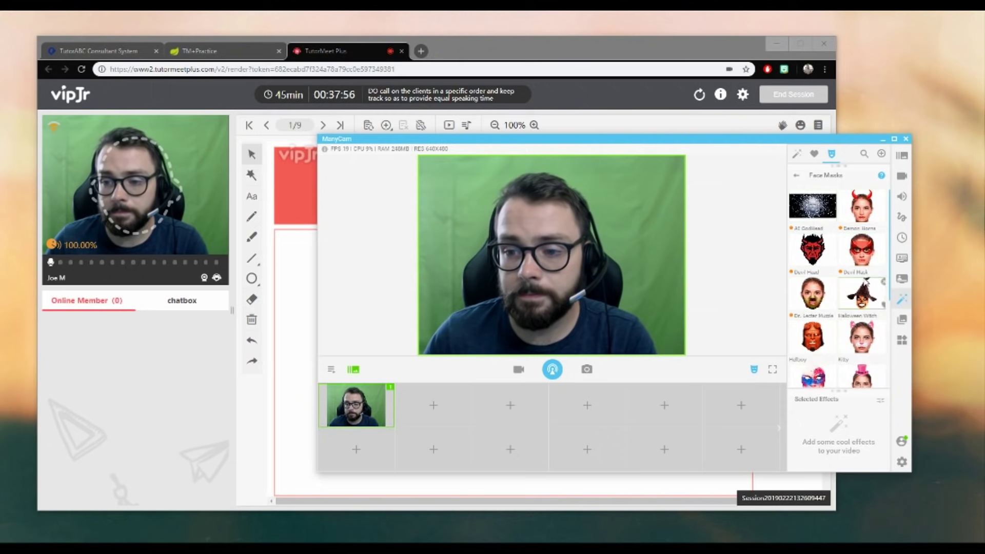
Delete the Trump mask from the Face Masks effects
{"action": "scroll", "coordinate": [867, 281], "scroll_direction": "down", "scroll_amount": 1}
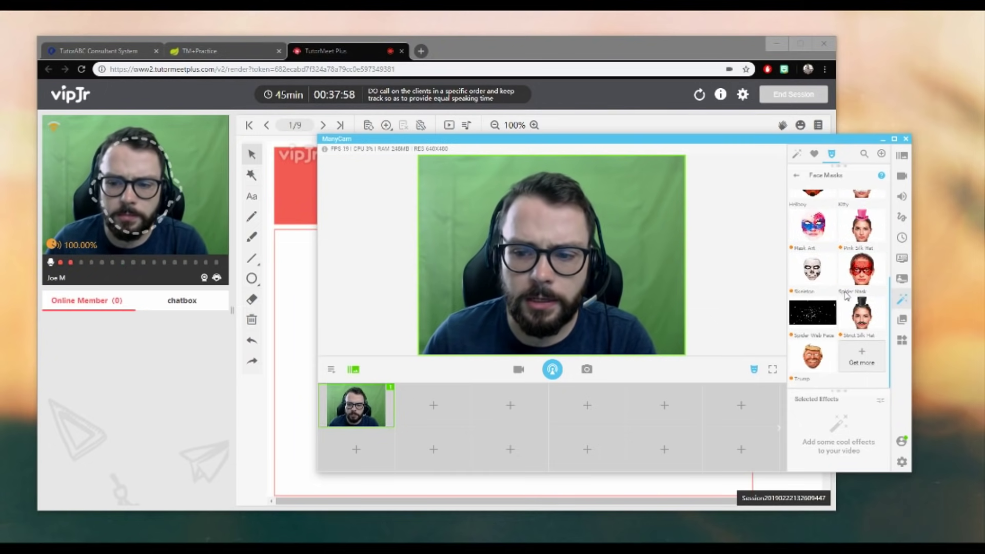
{"action": "left_click", "coordinate": [832, 346]}
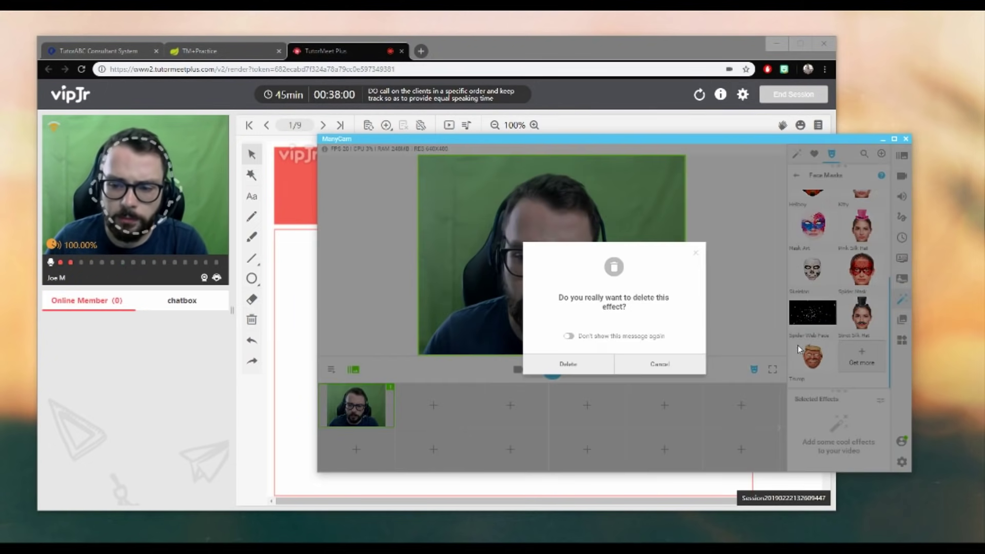
{"action": "left_click", "coordinate": [568, 364]}
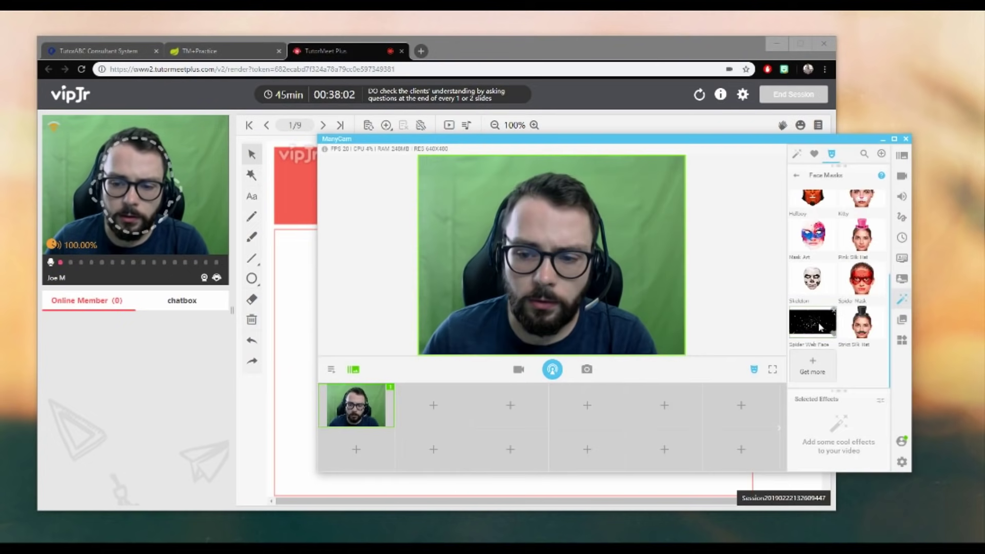
{"action": "scroll", "coordinate": [811, 246], "scroll_direction": "up", "scroll_amount": 4}
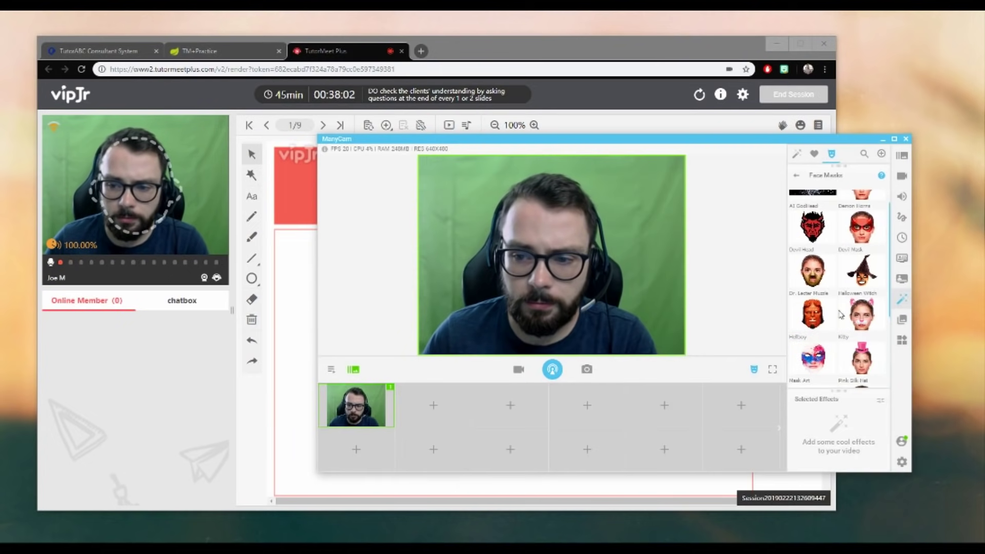
Open the Face Accessories effects category and delete the Clown effect from it
{"action": "left_click", "coordinate": [798, 174]}
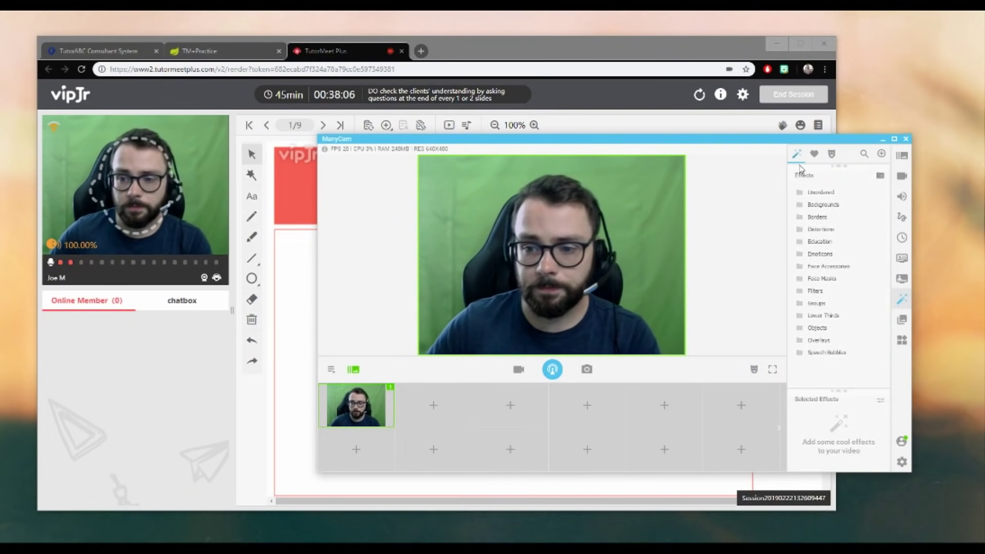
{"action": "left_click", "coordinate": [832, 267]}
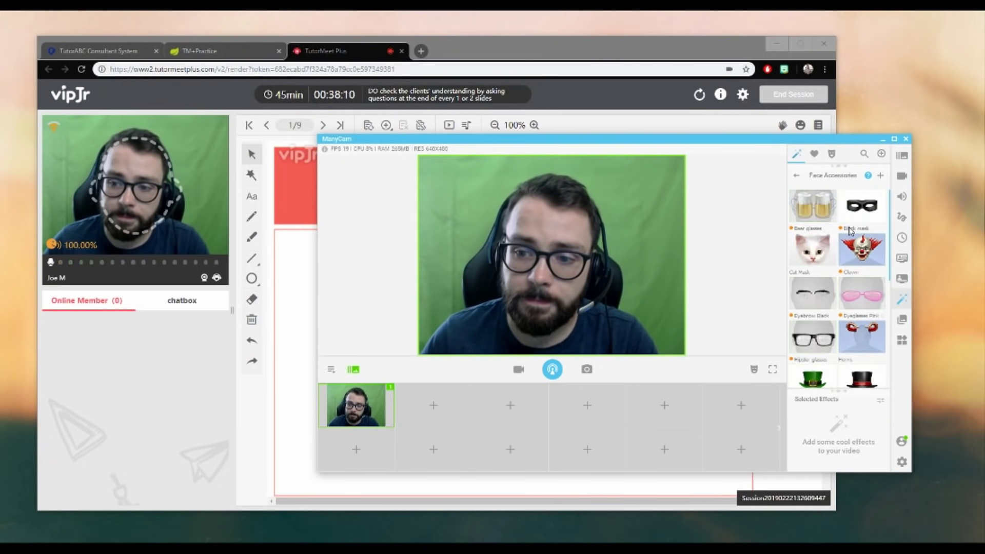
{"action": "scroll", "coordinate": [851, 237], "scroll_direction": "down", "scroll_amount": 2}
{"action": "scroll", "coordinate": [852, 237], "scroll_direction": "up", "scroll_amount": 2}
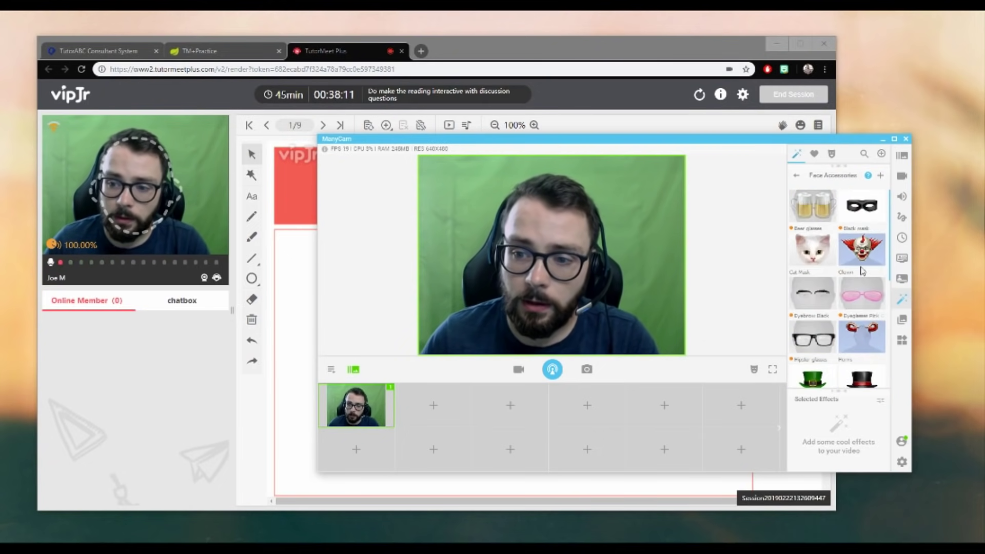
{"action": "left_click", "coordinate": [881, 239]}
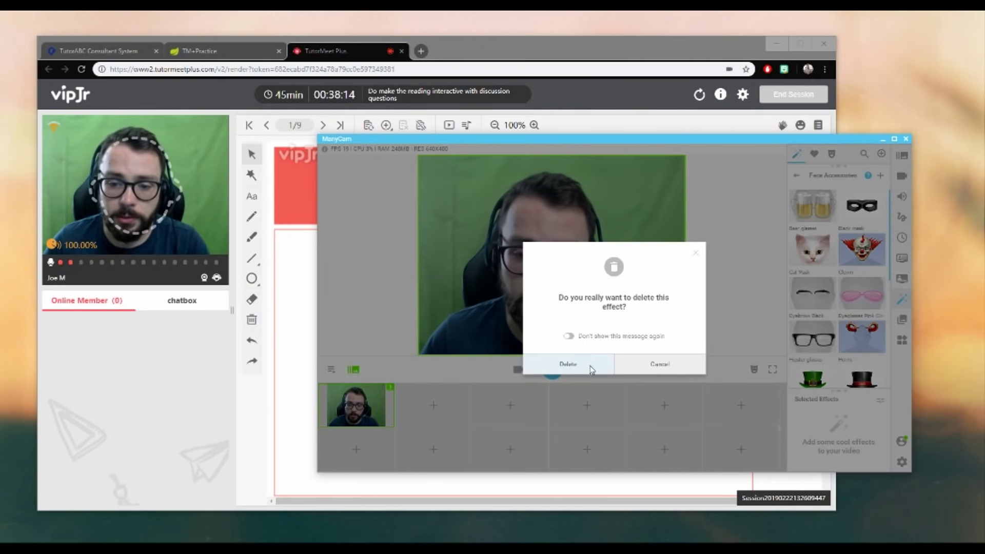
{"action": "left_click", "coordinate": [568, 364]}
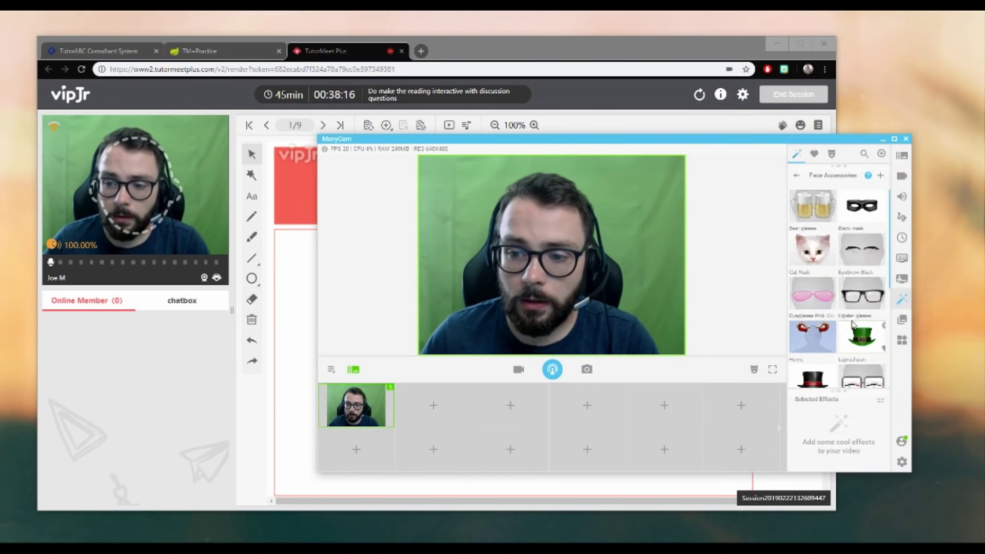
Apply the Cat Mask, Hipster glasses, Eyebrow Black and Moustache face accessories to the video
{"action": "left_click", "coordinate": [813, 258]}
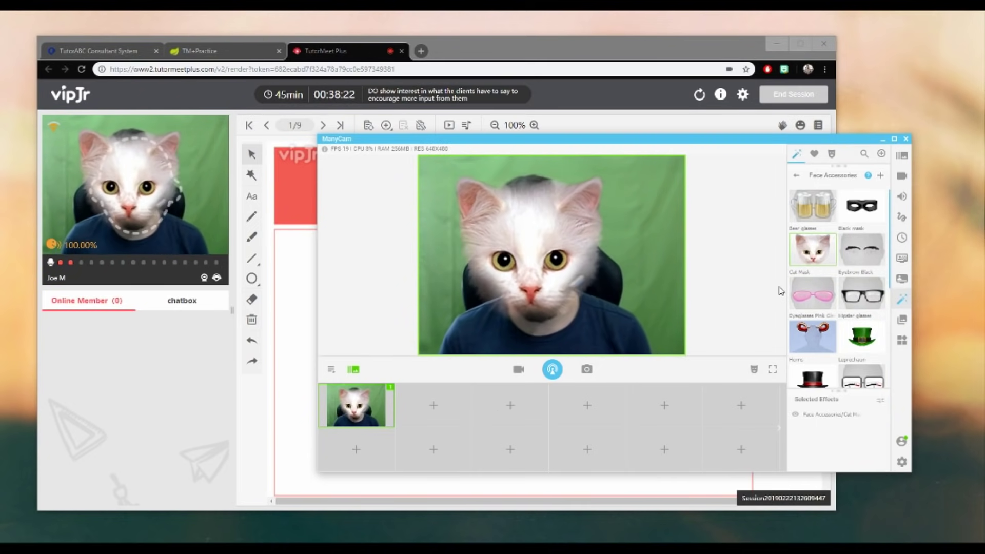
{"action": "left_click", "coordinate": [859, 297]}
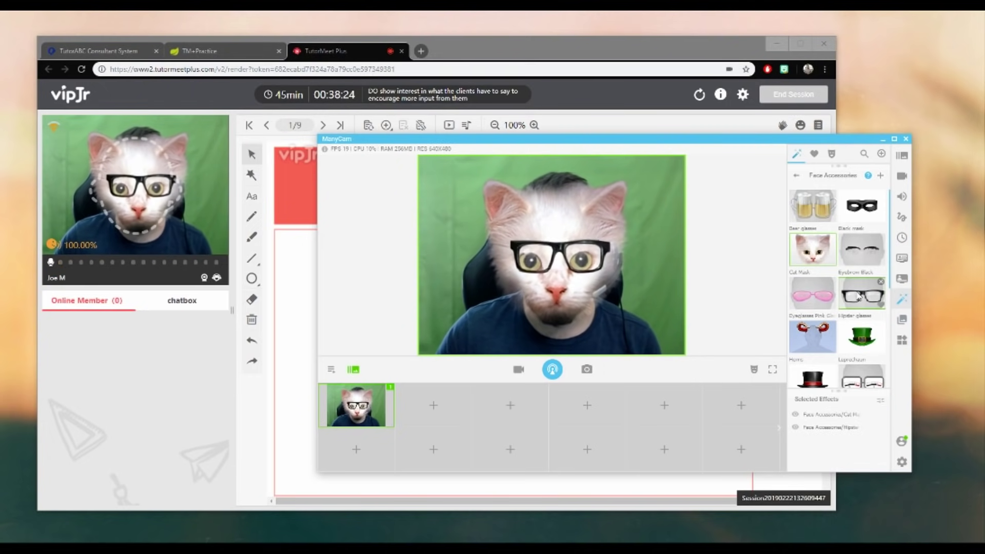
{"action": "left_click", "coordinate": [862, 250]}
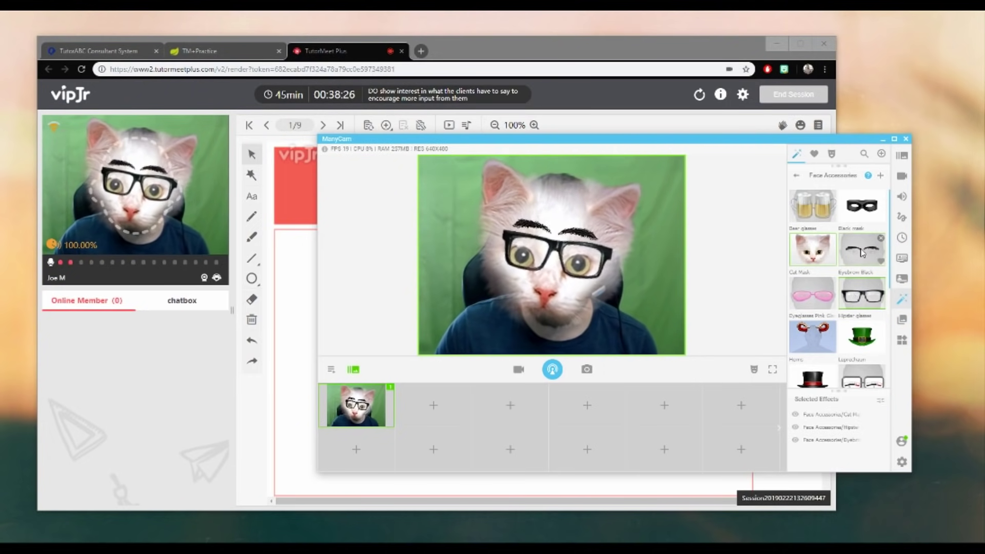
{"action": "scroll", "coordinate": [841, 257], "scroll_direction": "down", "scroll_amount": 3}
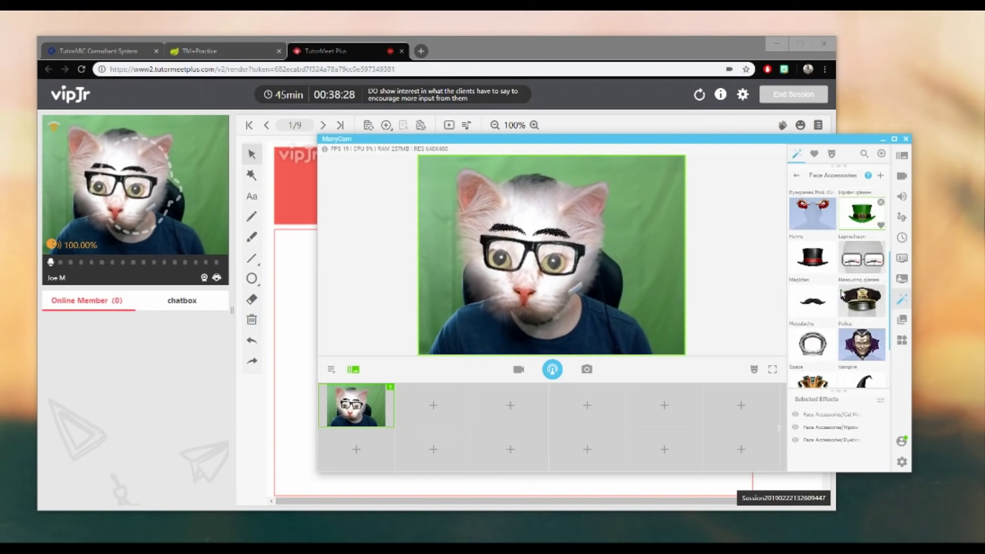
{"action": "left_click", "coordinate": [811, 310]}
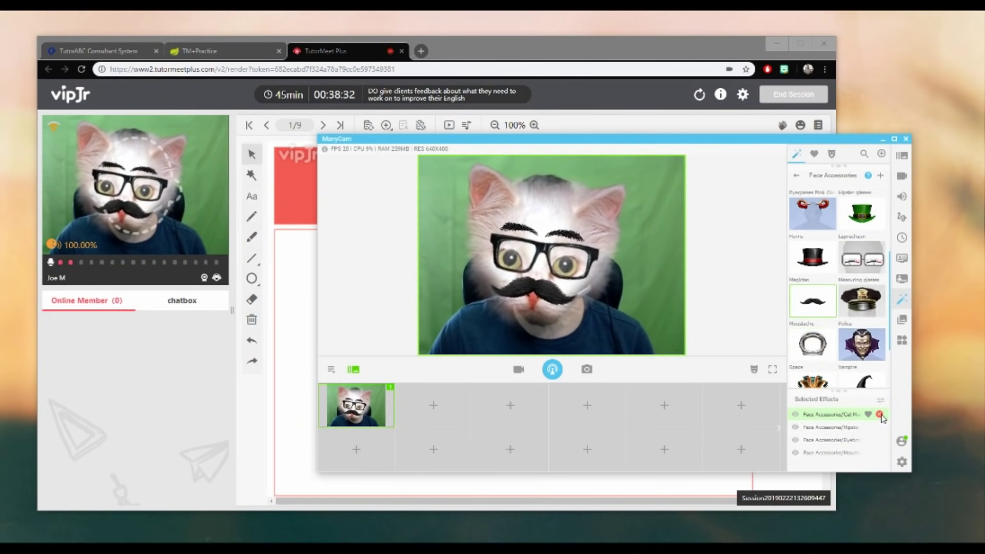
Remove the applied face accessories, from the Cat Mask to the Moustache, from the selected effects
{"action": "left_click", "coordinate": [880, 415]}
{"action": "left_click", "coordinate": [880, 415]}
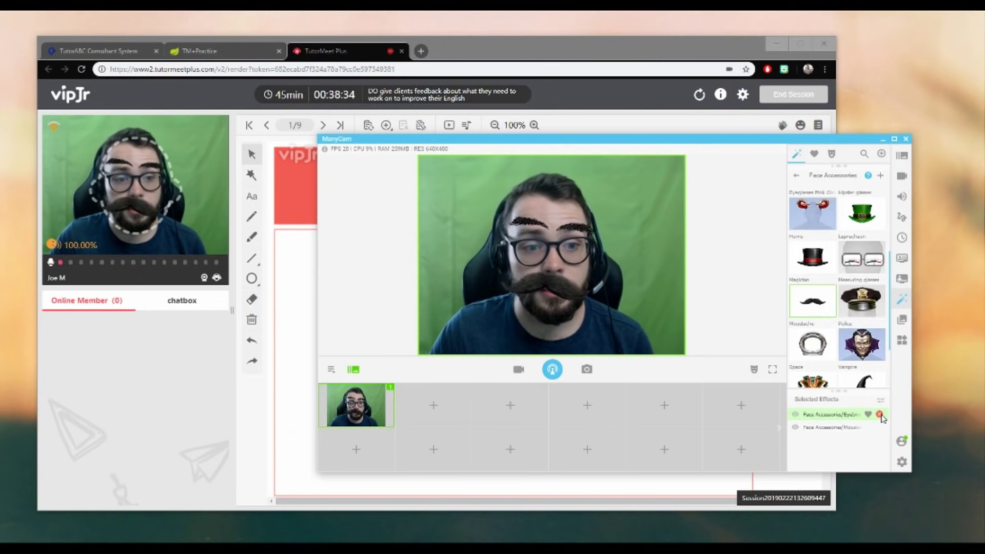
{"action": "left_click", "coordinate": [880, 415]}
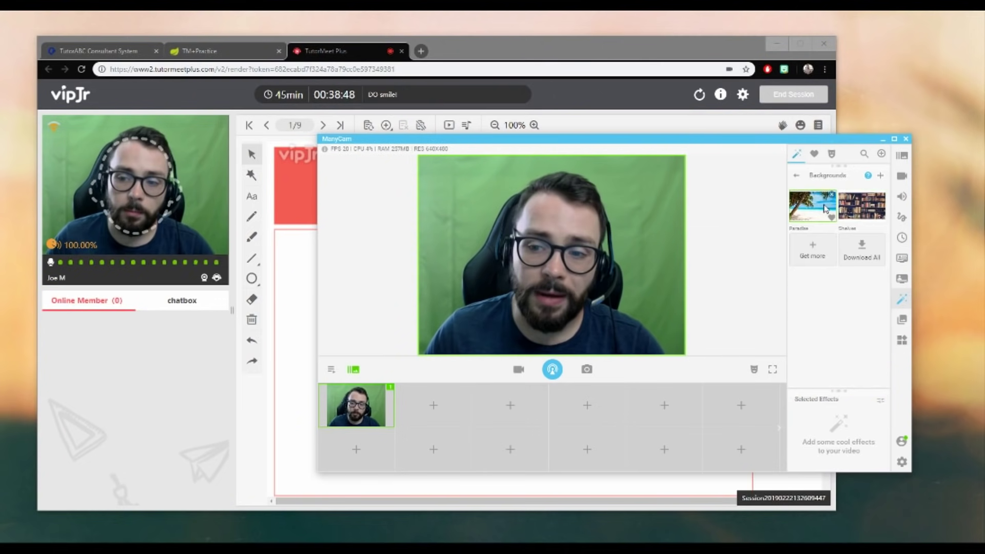
Download all of the effects in the Backgrounds category and apply the City background to the video
{"action": "left_click", "coordinate": [852, 248]}
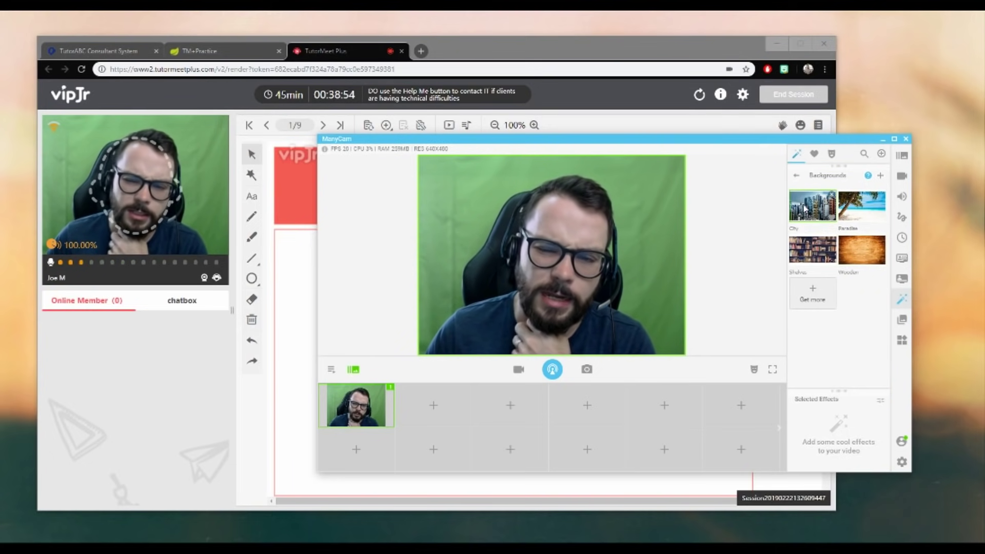
{"action": "left_click", "coordinate": [804, 208]}
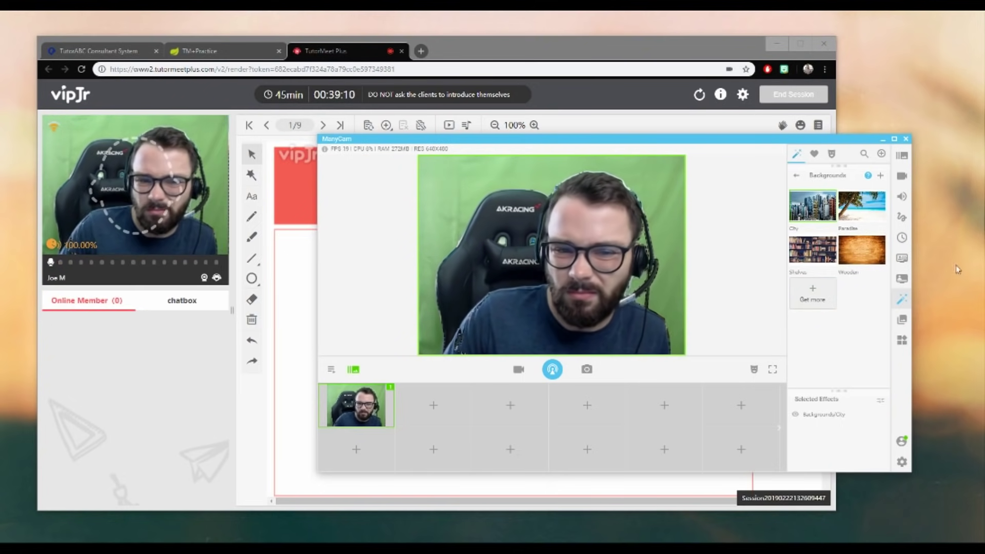
Remove the City background from the selected effects and toggle Chroma Key on and off again
{"action": "left_click", "coordinate": [878, 414]}
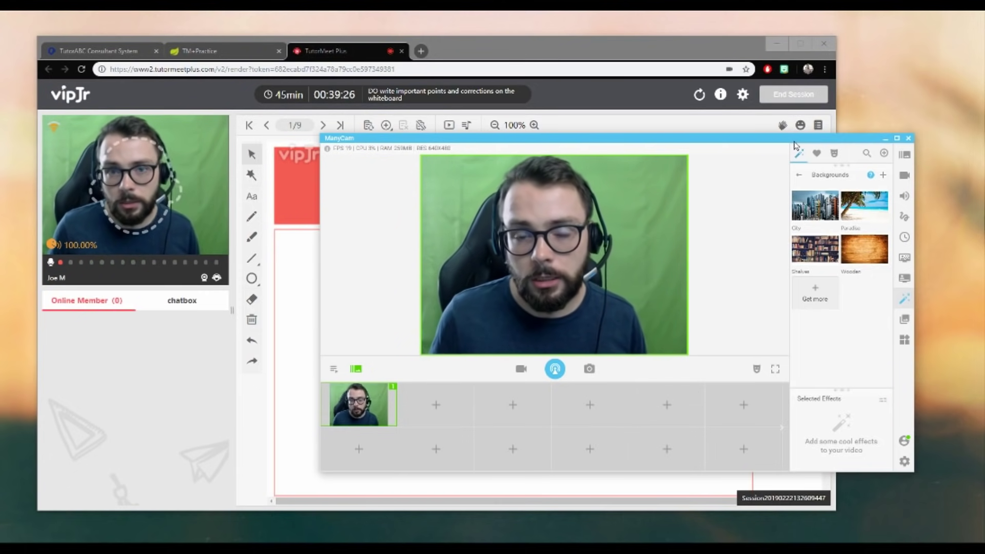
{"action": "left_click", "coordinate": [904, 258]}
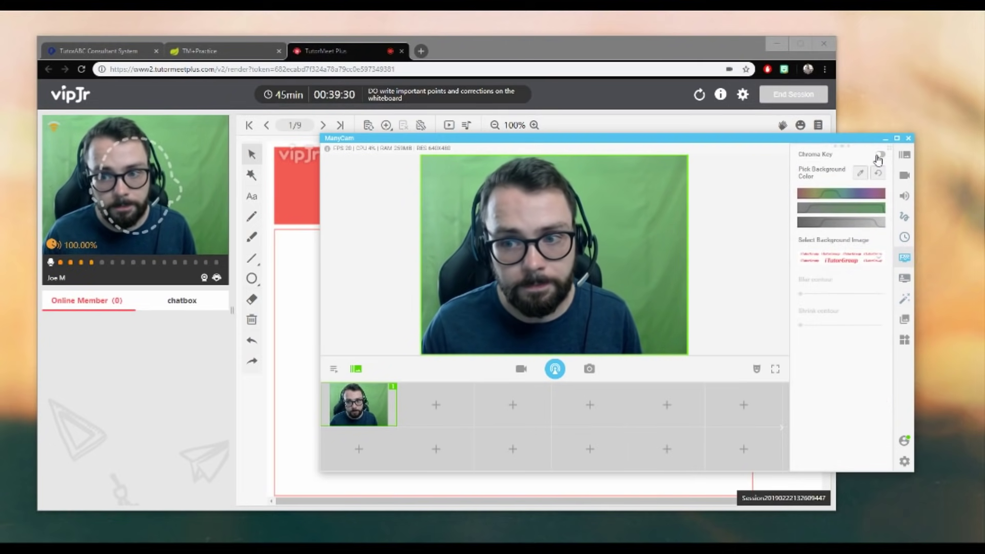
{"action": "left_click", "coordinate": [878, 156]}
{"action": "left_click", "coordinate": [878, 156]}
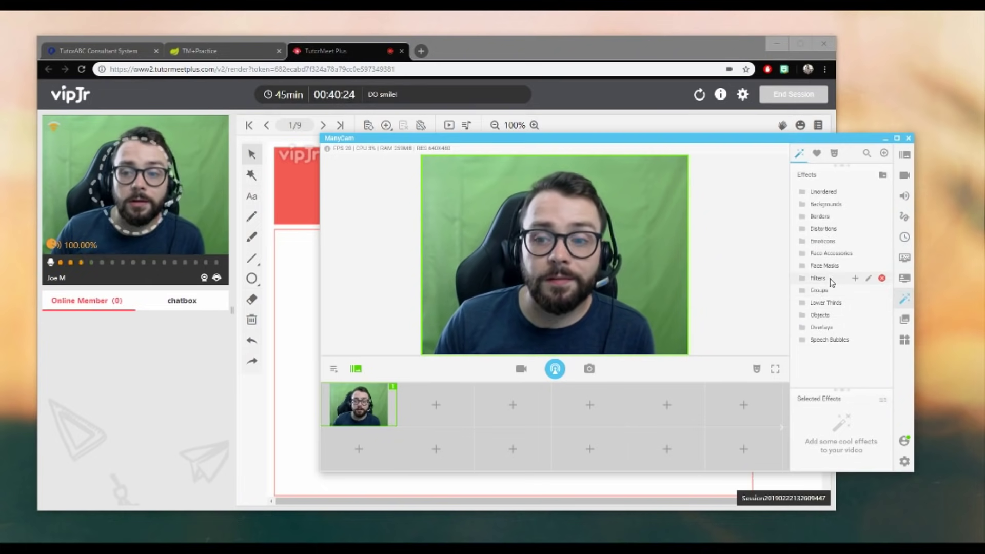
Open the Filters effects category and download all of its filters
{"action": "left_click", "coordinate": [832, 281]}
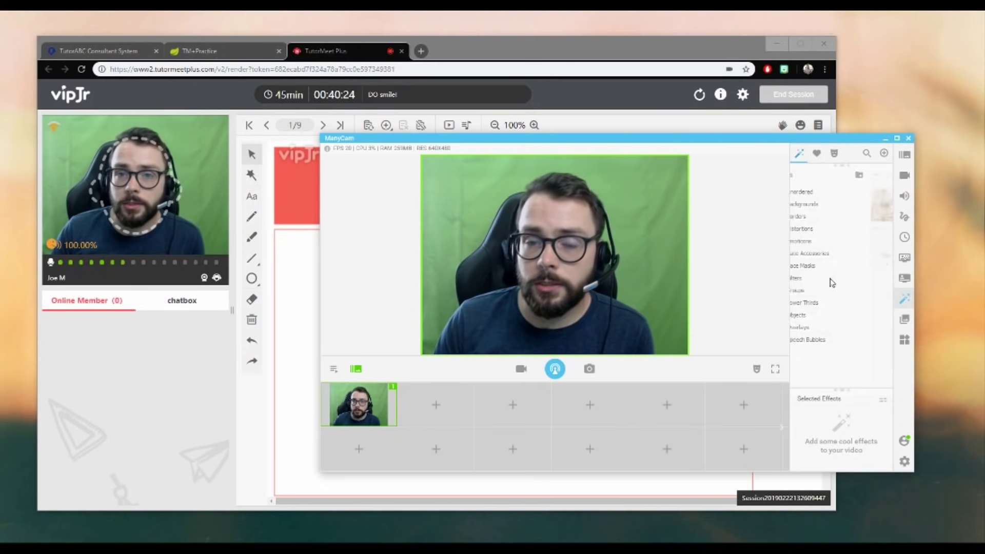
{"action": "left_click", "coordinate": [851, 256]}
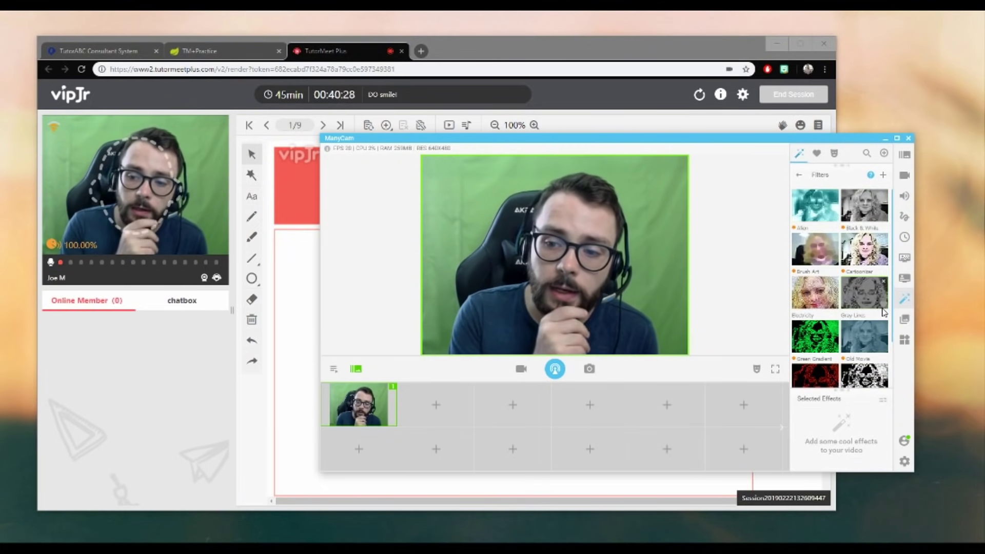
Apply the Brush Art and Green Gradient filters one at a time, hiding each after previewing it
{"action": "left_click", "coordinate": [824, 252]}
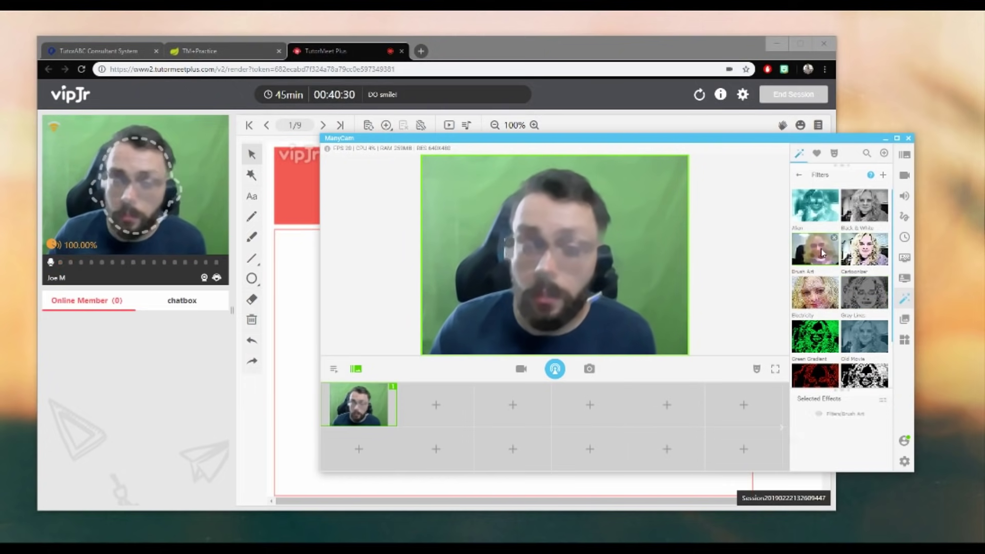
{"action": "left_click", "coordinate": [798, 414]}
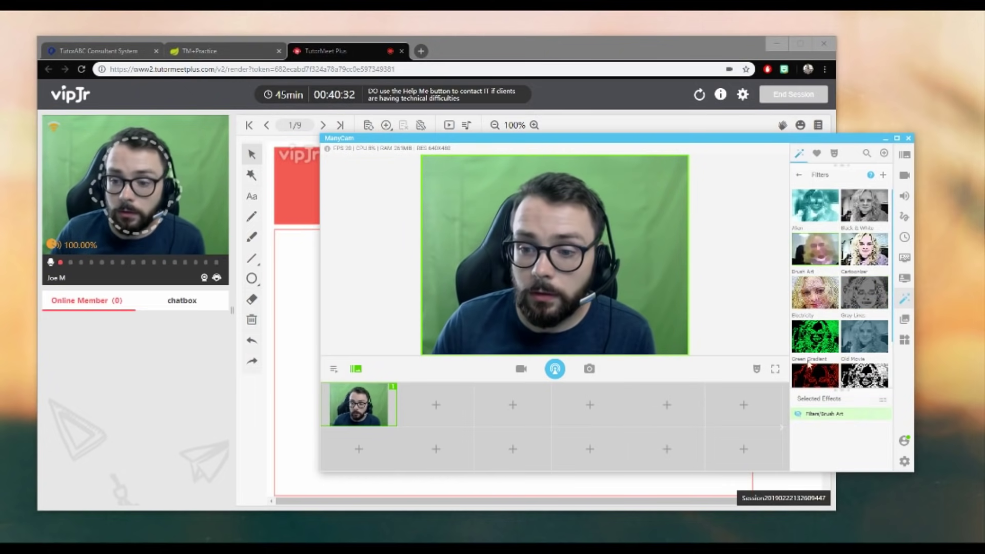
{"action": "left_click", "coordinate": [815, 336]}
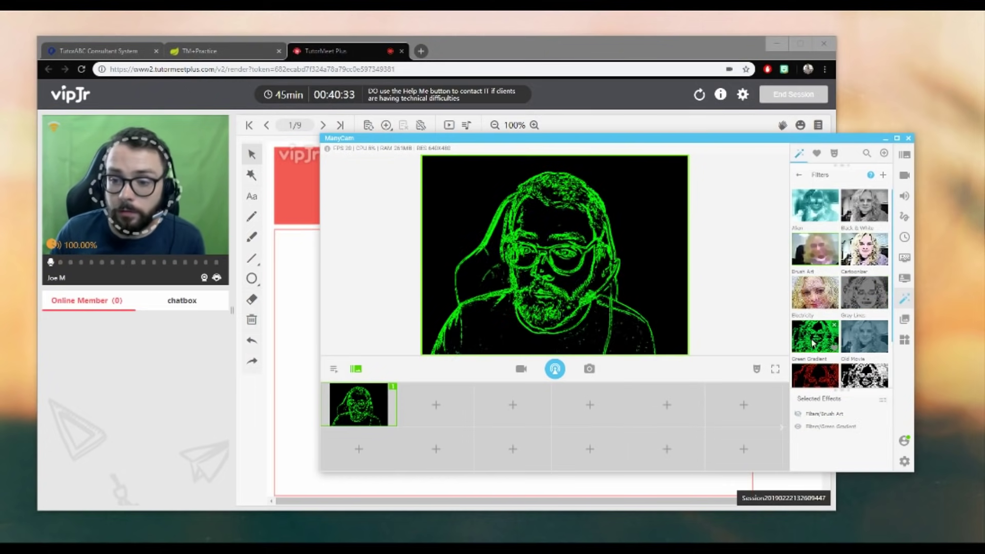
{"action": "left_click", "coordinate": [798, 427]}
Apply the Old Movie and Alien filters one at a time, hiding each after previewing it
{"action": "scroll", "coordinate": [866, 286], "scroll_direction": "down", "scroll_amount": 2}
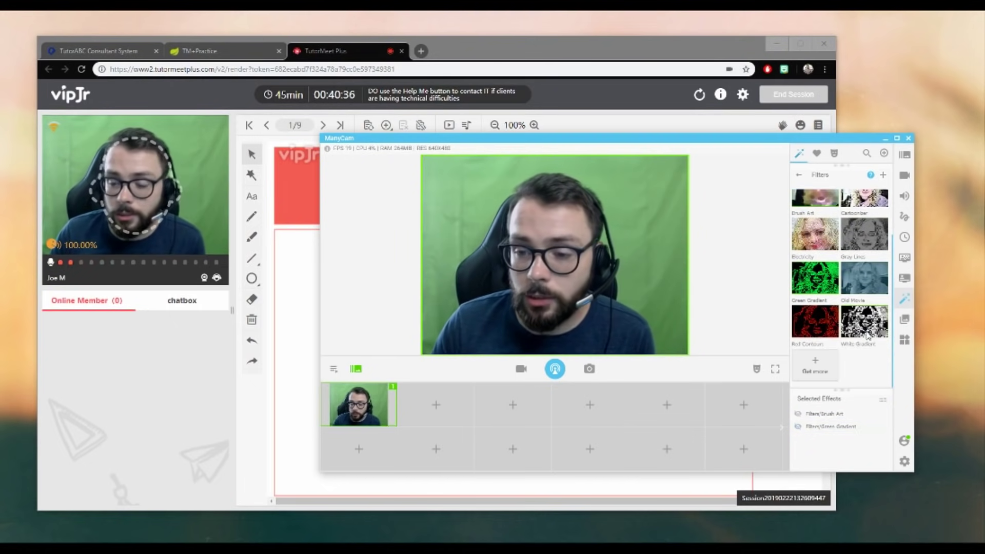
{"action": "left_click", "coordinate": [866, 286]}
{"action": "left_click", "coordinate": [798, 440]}
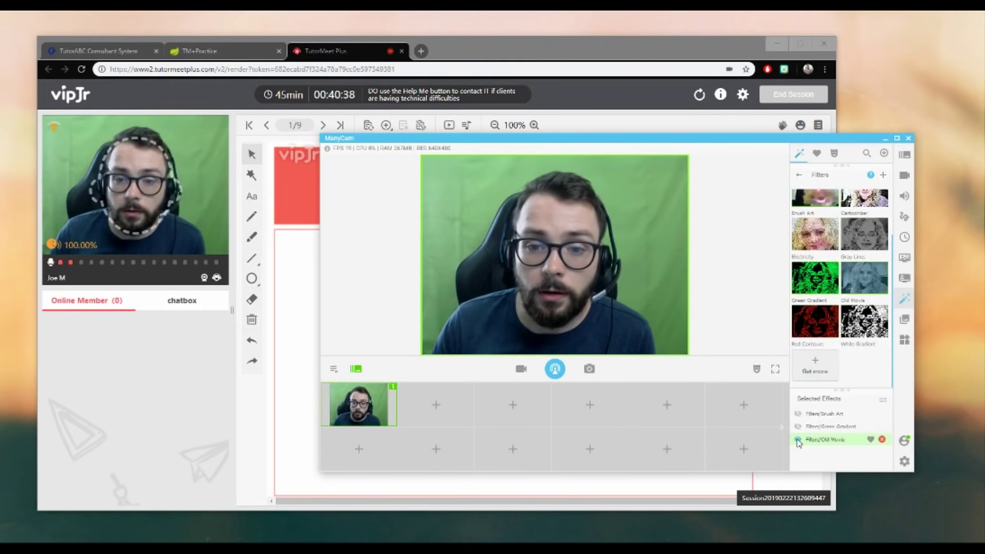
{"action": "scroll", "coordinate": [814, 281], "scroll_direction": "up", "scroll_amount": 2}
{"action": "left_click", "coordinate": [816, 209]}
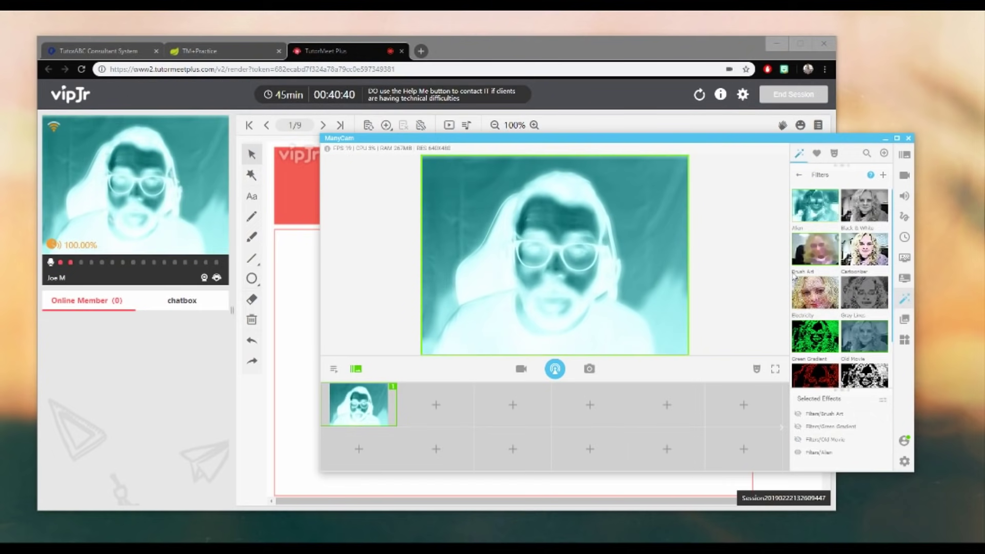
{"action": "left_click", "coordinate": [798, 453]}
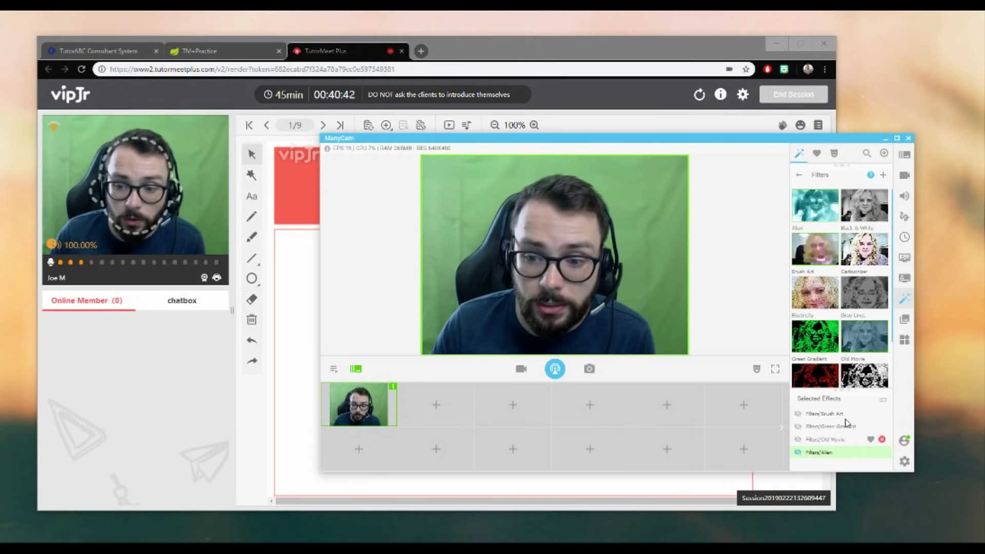
Remove the four hidden filters from the selected effects and apply the Gray Lines filter to the video
{"action": "left_click", "coordinate": [882, 414]}
{"action": "left_click", "coordinate": [882, 414]}
{"action": "left_click", "coordinate": [882, 414]}
{"action": "left_click", "coordinate": [882, 413]}
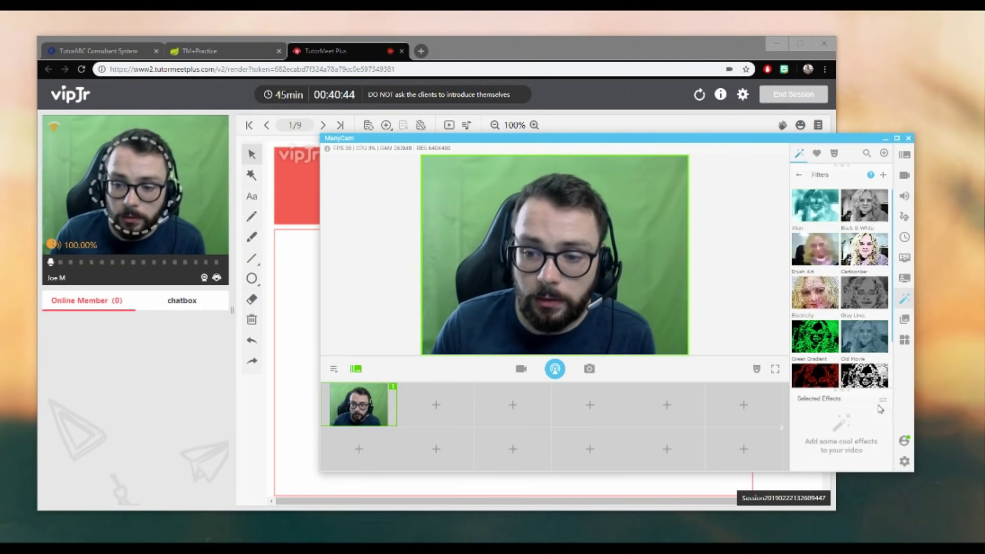
{"action": "left_click", "coordinate": [870, 289]}
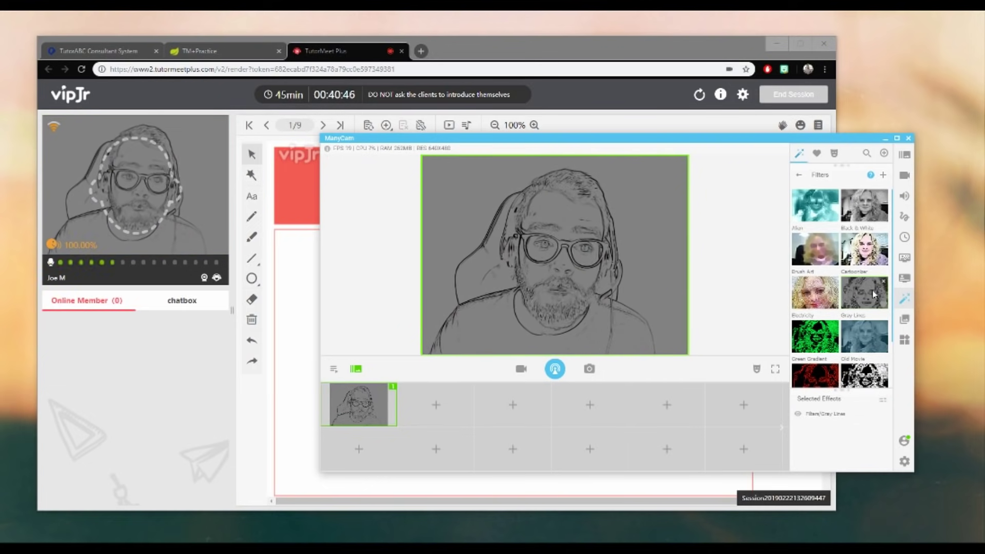
Remove the Gray Lines filter from the video and open ManyCam's online gallery to get more effects
{"action": "mouse_move", "coordinate": [876, 416]}
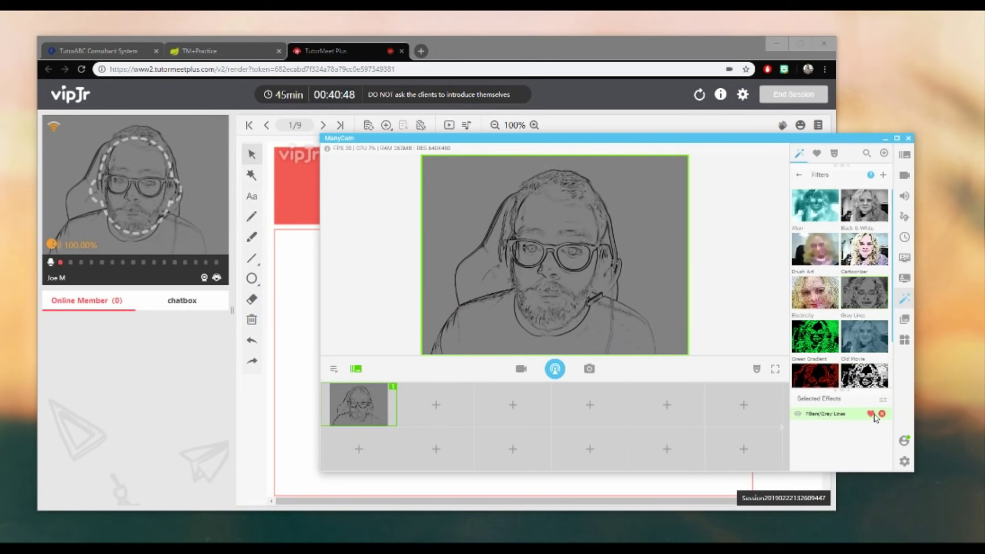
{"action": "left_click", "coordinate": [881, 413]}
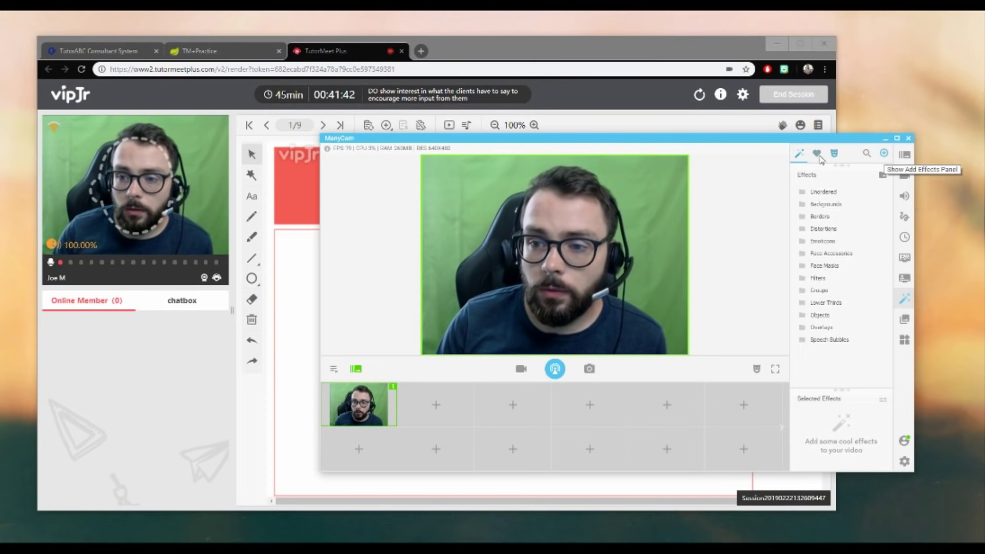
{"action": "left_click", "coordinate": [884, 153]}
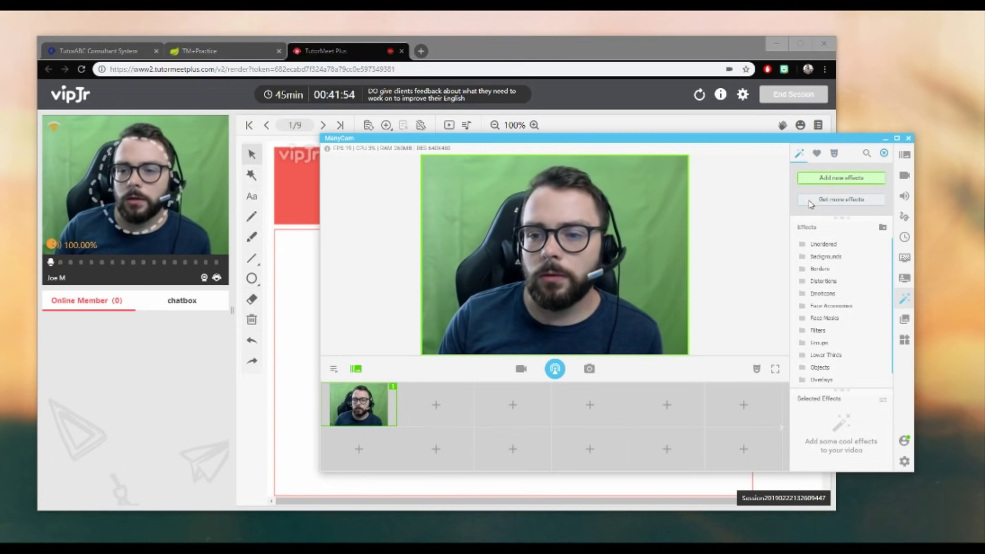
{"action": "left_click", "coordinate": [837, 200]}
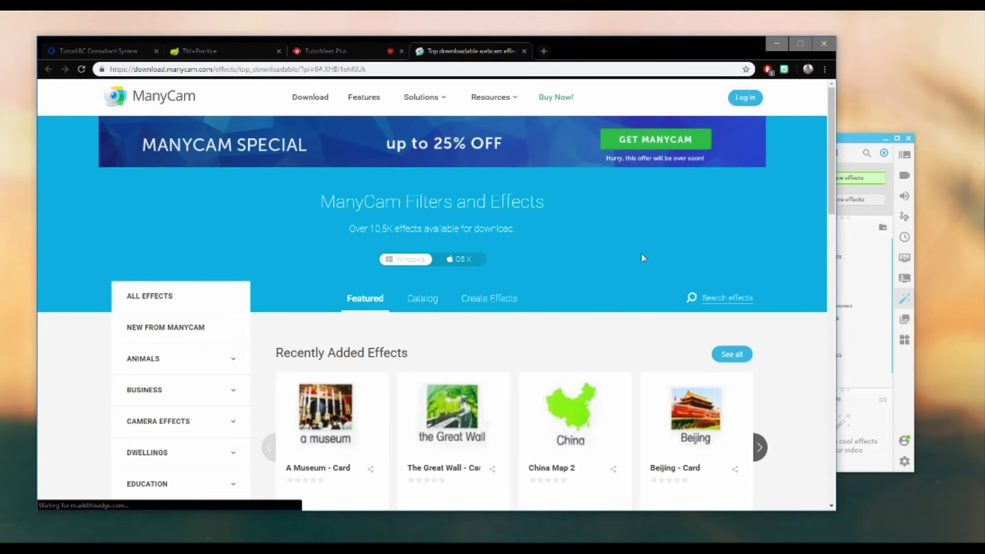
Look through the featured effects in the online gallery, including Chinese New Year, most popular and most liked
{"action": "scroll", "coordinate": [642, 257], "scroll_direction": "down", "scroll_amount": 4}
{"action": "mouse_move", "coordinate": [570, 296]}
{"action": "scroll", "coordinate": [570, 296], "scroll_direction": "down", "scroll_amount": 10}
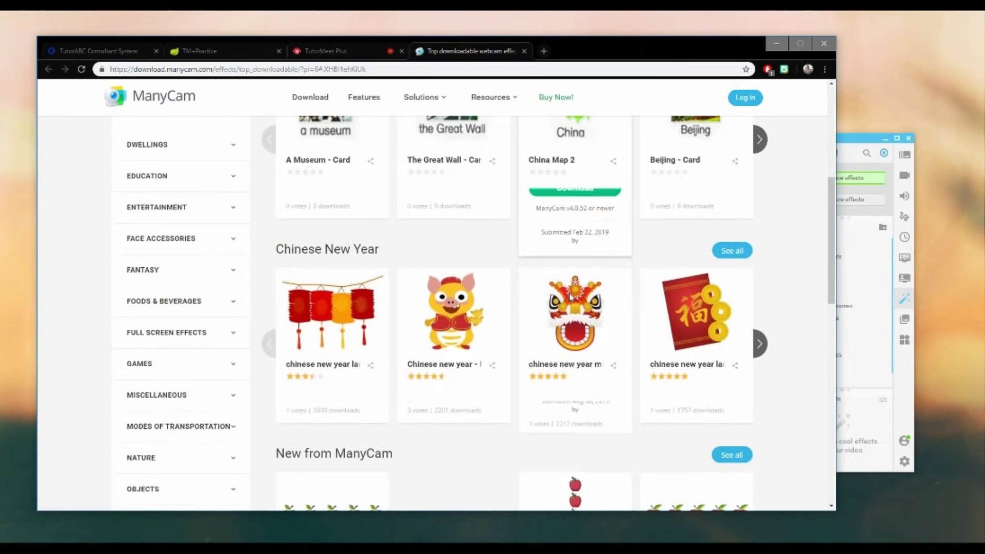
{"action": "scroll", "coordinate": [595, 258], "scroll_direction": "down", "scroll_amount": 2}
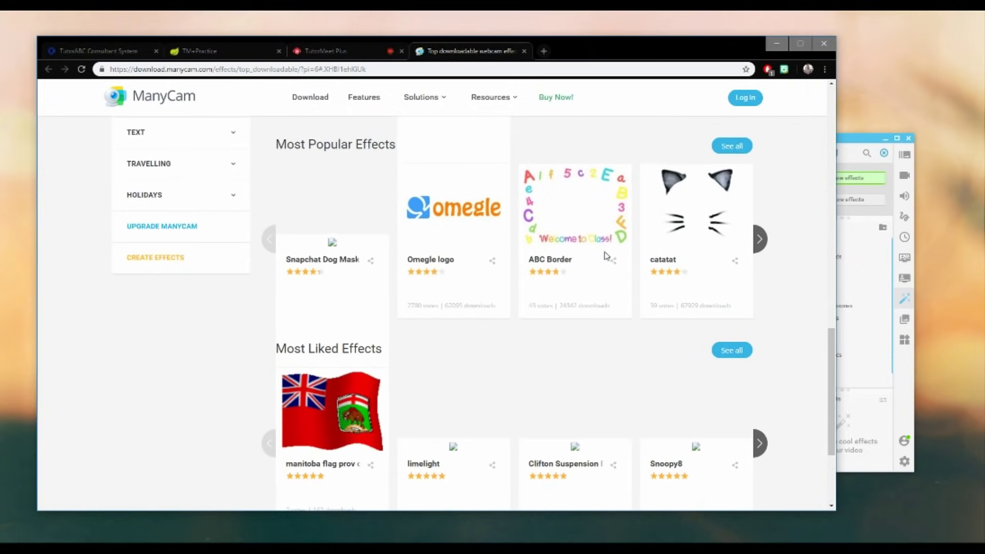
{"action": "scroll", "coordinate": [635, 317], "scroll_direction": "down", "scroll_amount": 3}
{"action": "scroll", "coordinate": [599, 264], "scroll_direction": "up", "scroll_amount": 7}
{"action": "scroll", "coordinate": [599, 264], "scroll_direction": "up", "scroll_amount": 12}
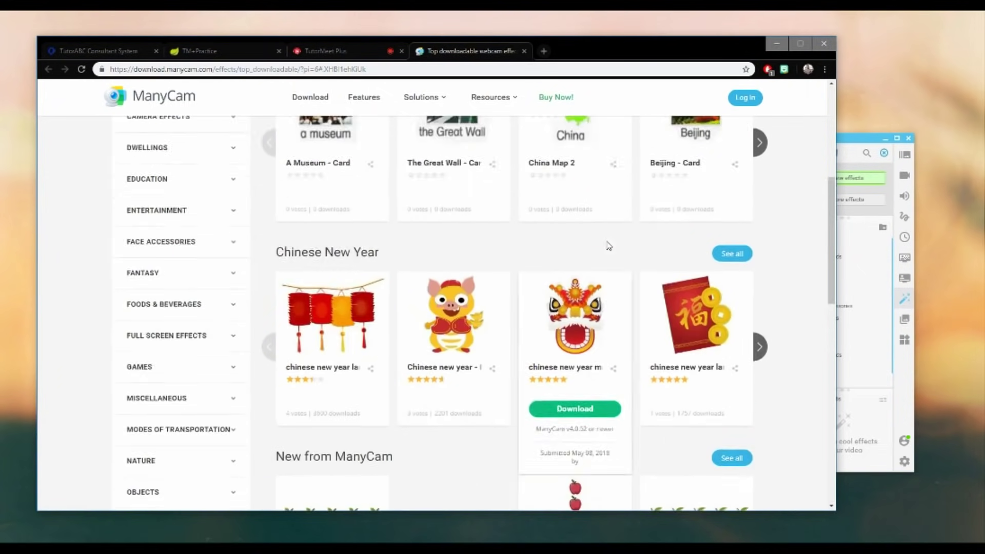
Search the online effects gallery for "camera" and look through the matching effects
{"action": "left_click", "coordinate": [727, 303]}
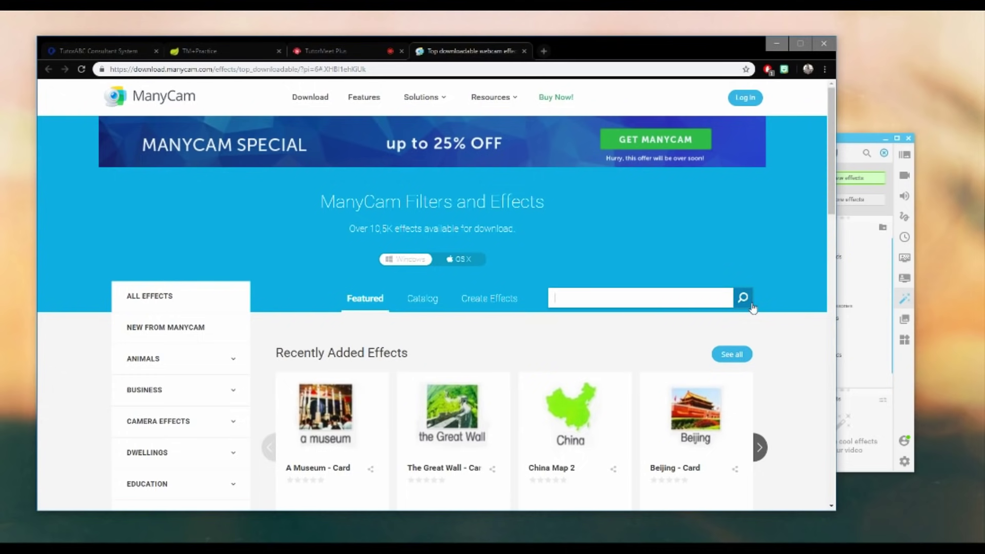
{"action": "left_click", "coordinate": [752, 307]}
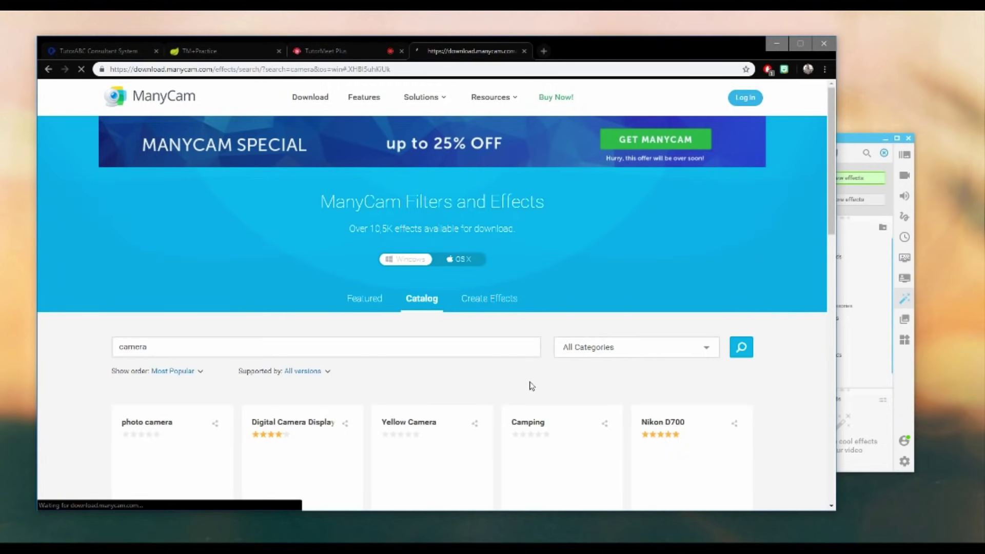
{"action": "scroll", "coordinate": [568, 358], "scroll_direction": "down", "scroll_amount": 3}
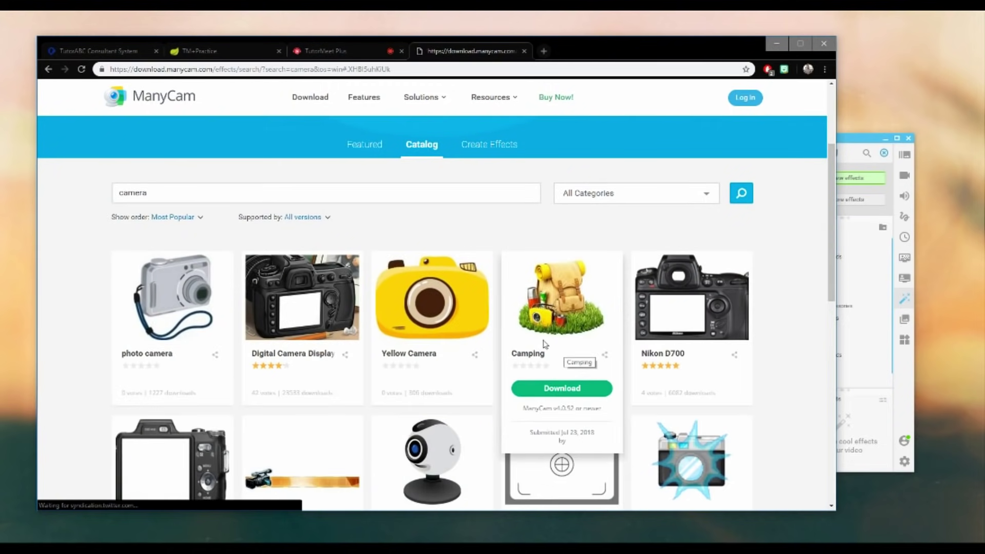
{"action": "scroll", "coordinate": [545, 344], "scroll_direction": "down", "scroll_amount": 1}
{"action": "scroll", "coordinate": [545, 342], "scroll_direction": "down", "scroll_amount": 1}
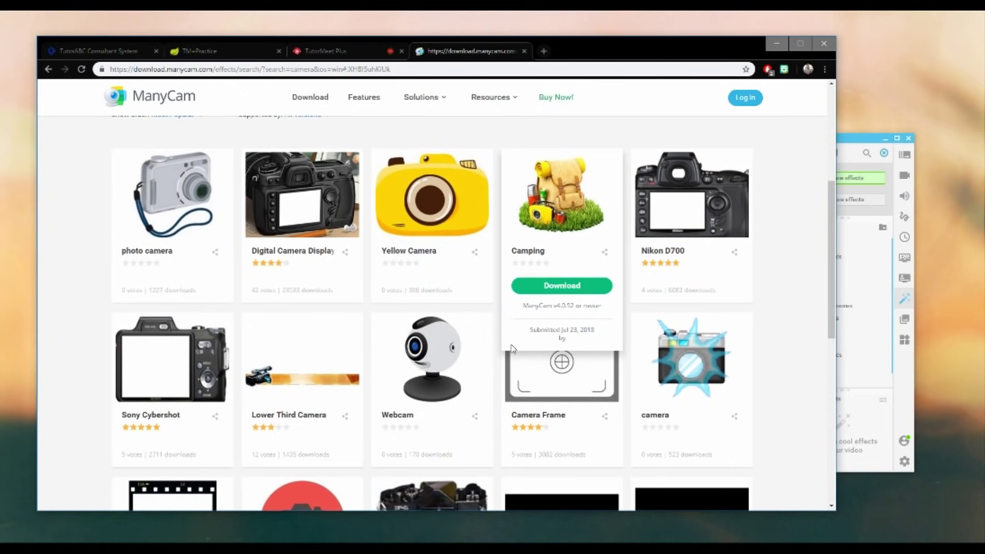
{"action": "scroll", "coordinate": [546, 341], "scroll_direction": "down", "scroll_amount": 1}
{"action": "scroll", "coordinate": [545, 340], "scroll_direction": "down", "scroll_amount": 5}
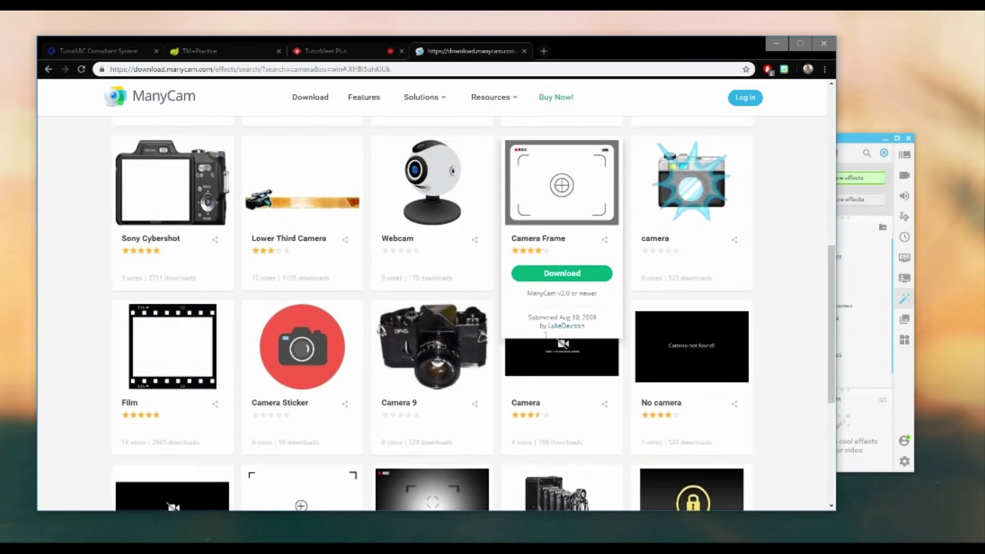
{"action": "scroll", "coordinate": [546, 340], "scroll_direction": "up", "scroll_amount": 4}
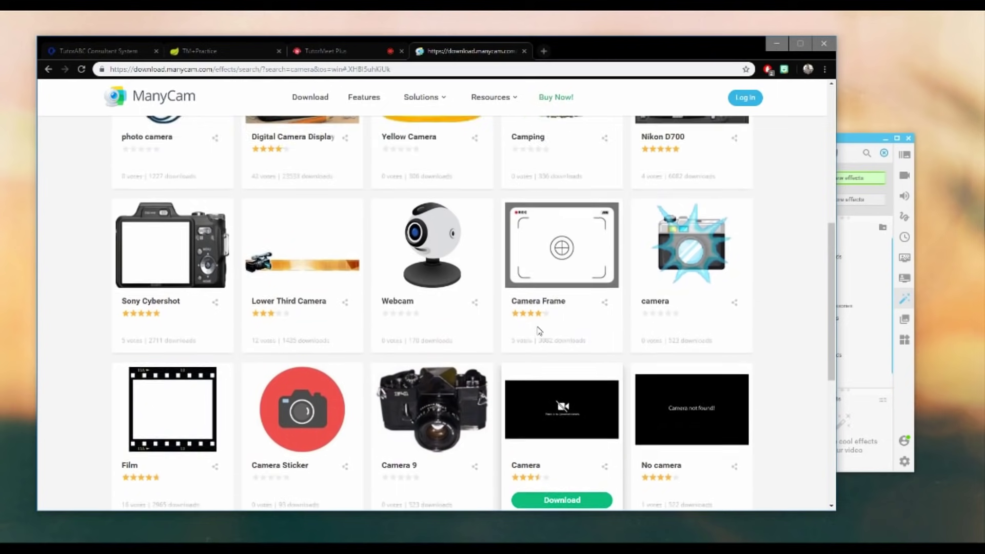
{"action": "scroll", "coordinate": [540, 368], "scroll_direction": "up", "scroll_amount": 3}
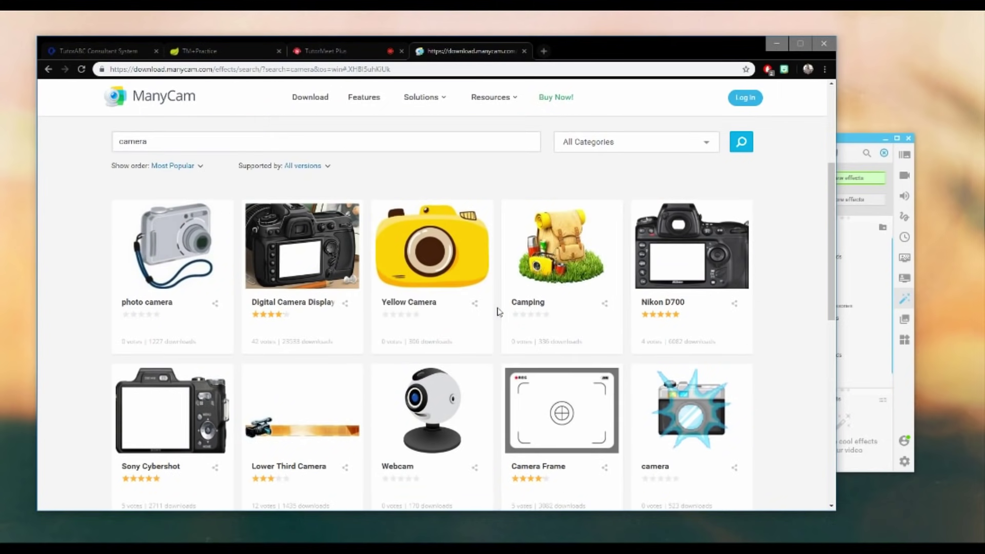
Download the Sony Cybershot effect and open the downloaded Sony Cybershot.mce file to add it to ManyCam
{"action": "mouse_move", "coordinate": [483, 318]}
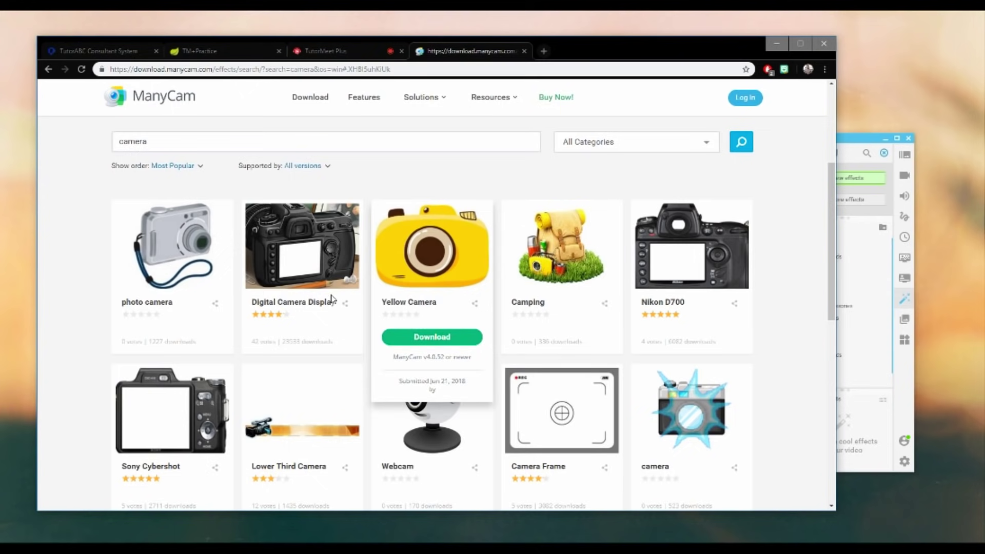
{"action": "mouse_move", "coordinate": [324, 284]}
{"action": "scroll", "coordinate": [295, 298], "scroll_direction": "down", "scroll_amount": 3}
{"action": "mouse_move", "coordinate": [164, 300]}
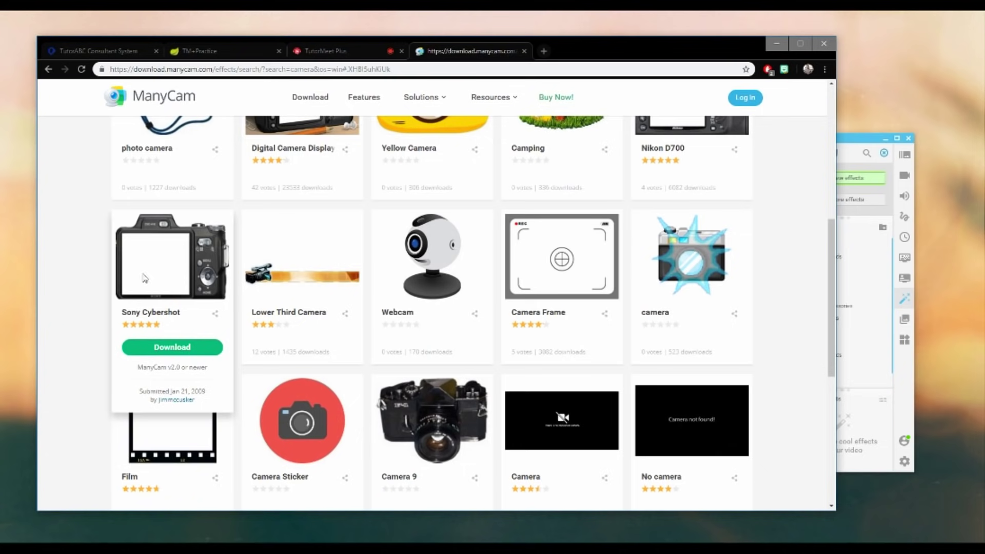
{"action": "left_click", "coordinate": [177, 347]}
{"action": "mouse_move", "coordinate": [342, 338]}
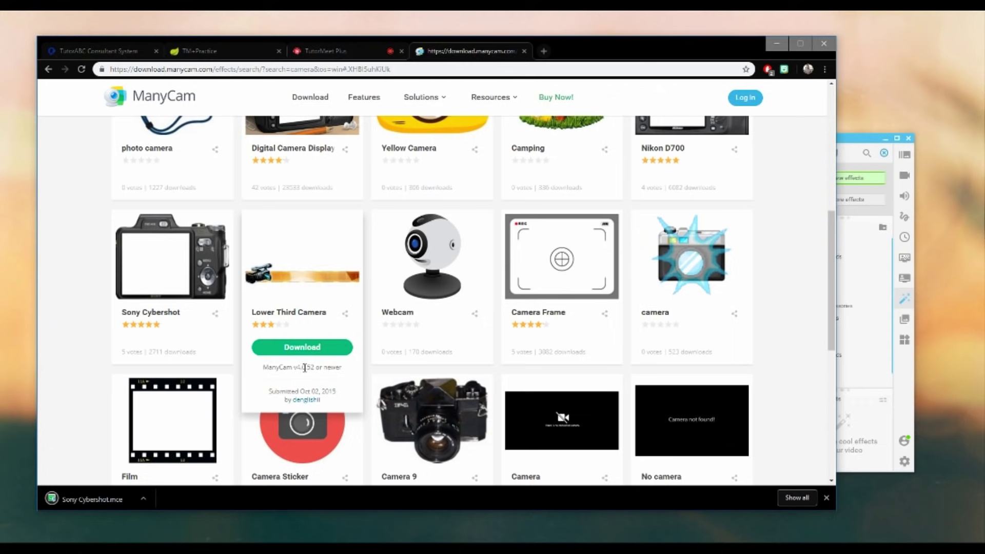
{"action": "left_click", "coordinate": [90, 502]}
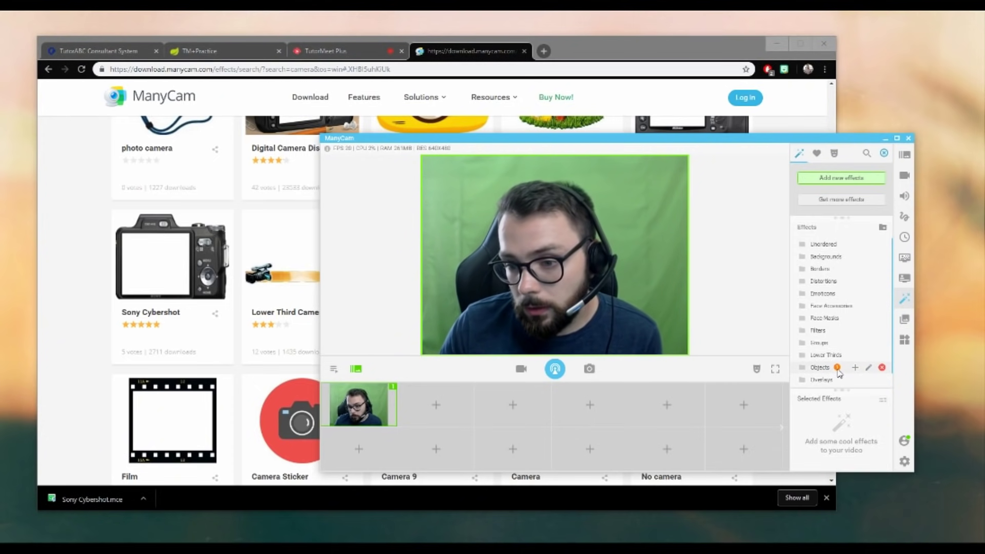
Search the Objects effects for "sony" and apply the Sony Cybershot effect to the video
{"action": "left_click", "coordinate": [837, 367]}
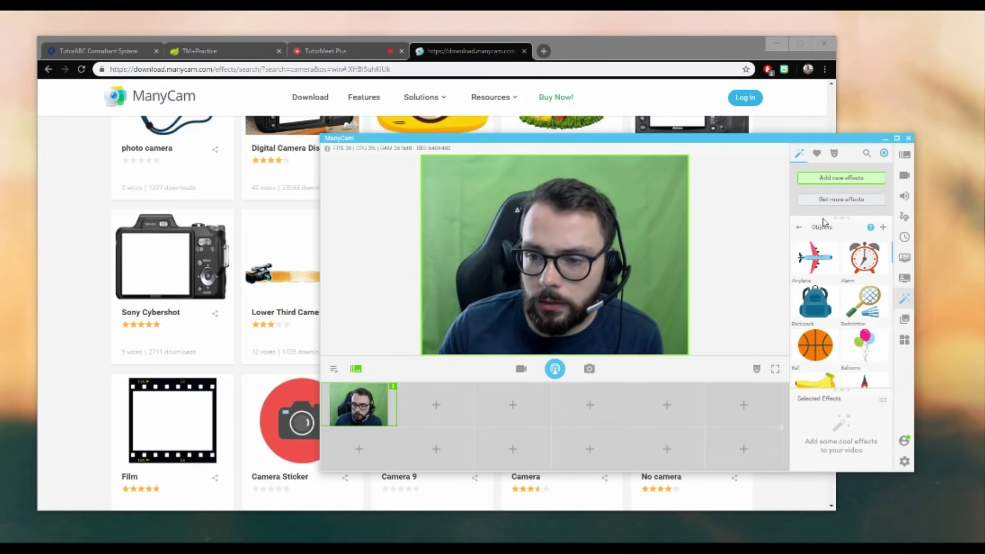
{"action": "left_click", "coordinate": [866, 153]}
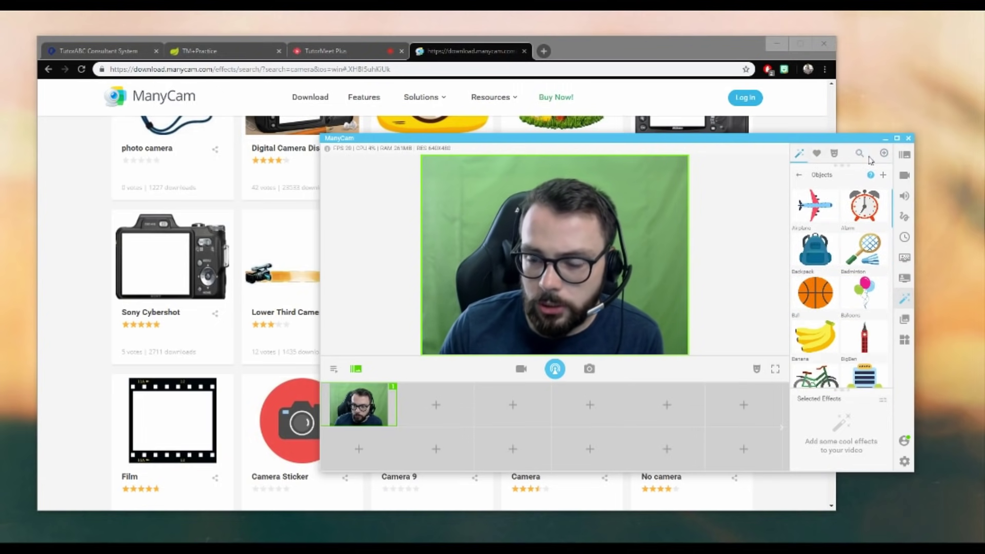
{"action": "type", "text": "sony"}
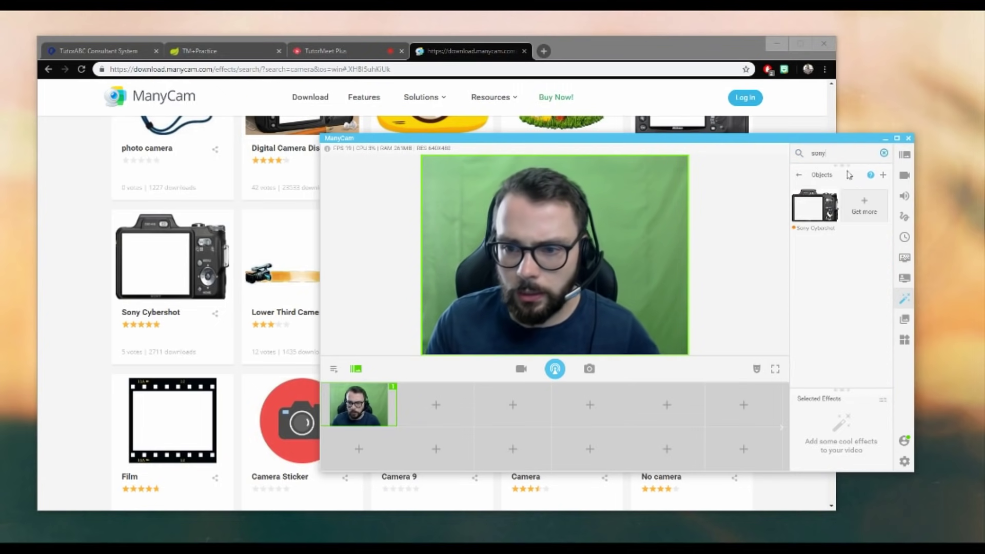
{"action": "left_click", "coordinate": [824, 200]}
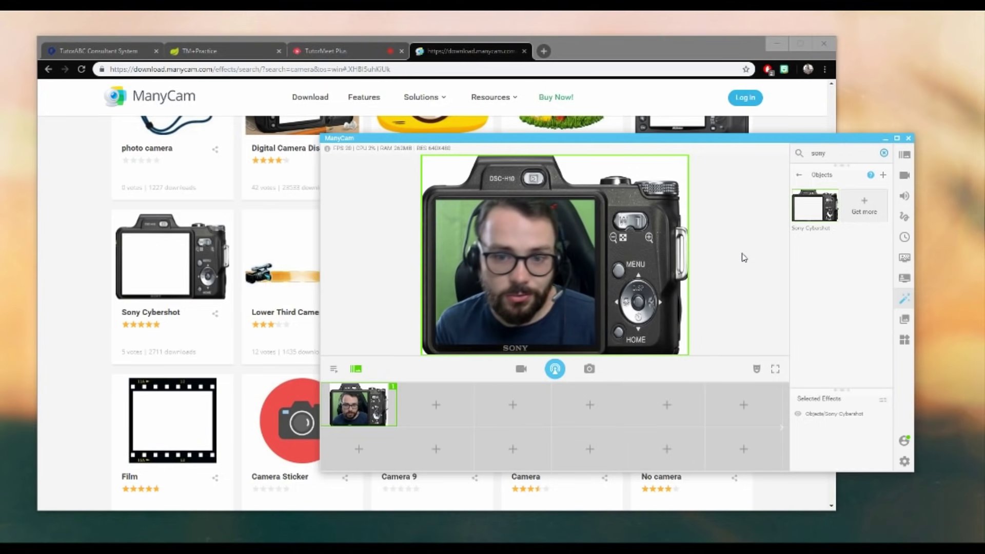
Switch to the TutorMeet Plus session in the browser and dismiss the end-of-session reminder
{"action": "left_click", "coordinate": [326, 51]}
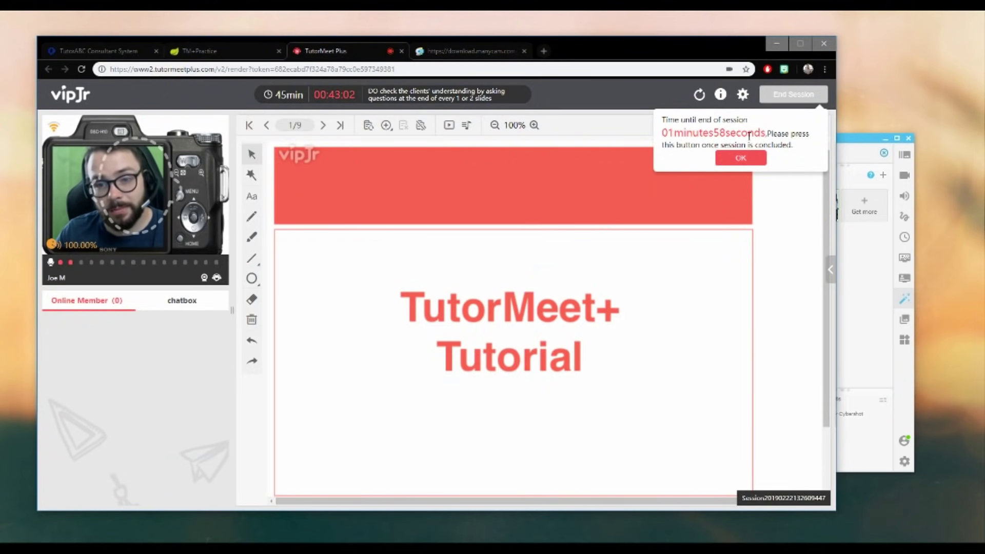
{"action": "left_click", "coordinate": [741, 159]}
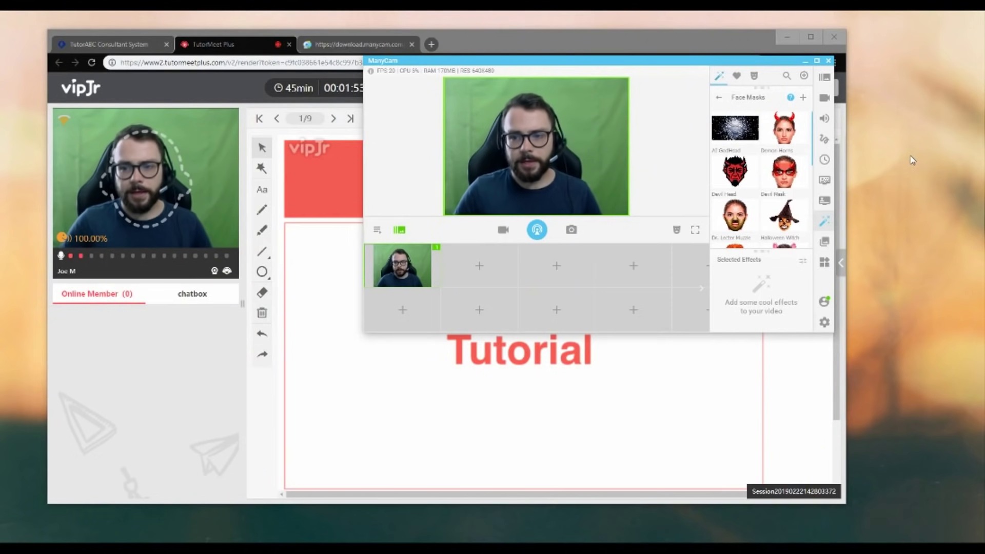
Apply the Devil Head face mask, downloading and installing the required face detector module
{"action": "left_click", "coordinate": [737, 171]}
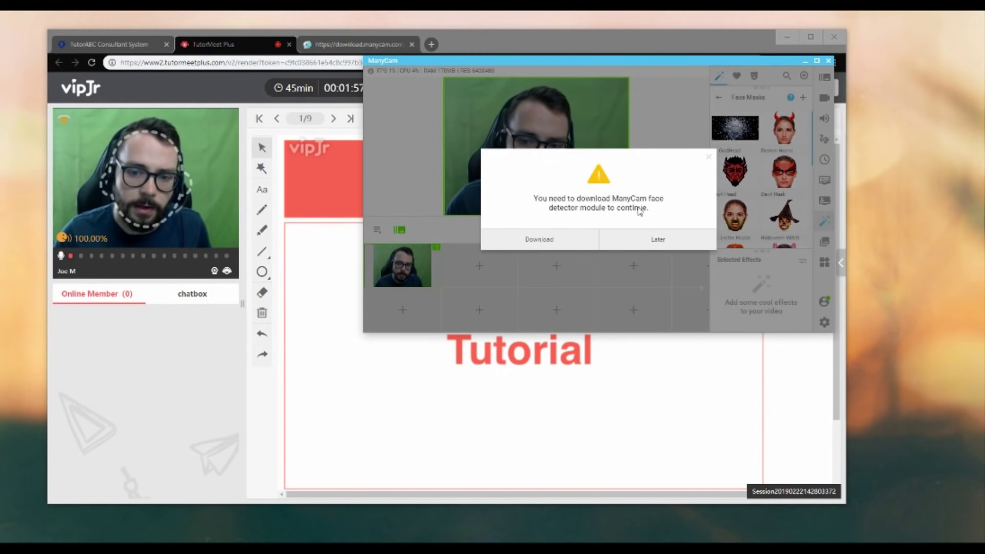
{"action": "left_click", "coordinate": [548, 243]}
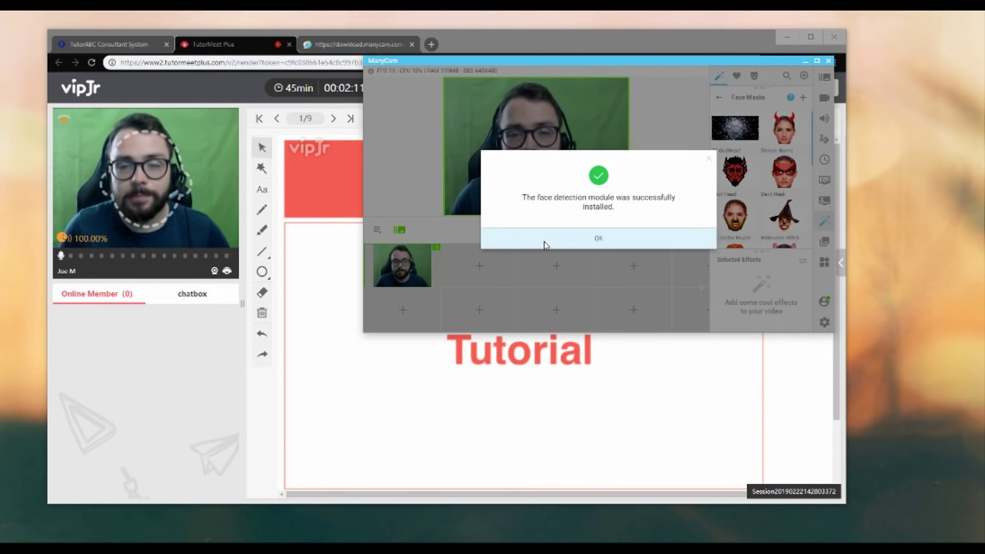
{"action": "left_click", "coordinate": [546, 245]}
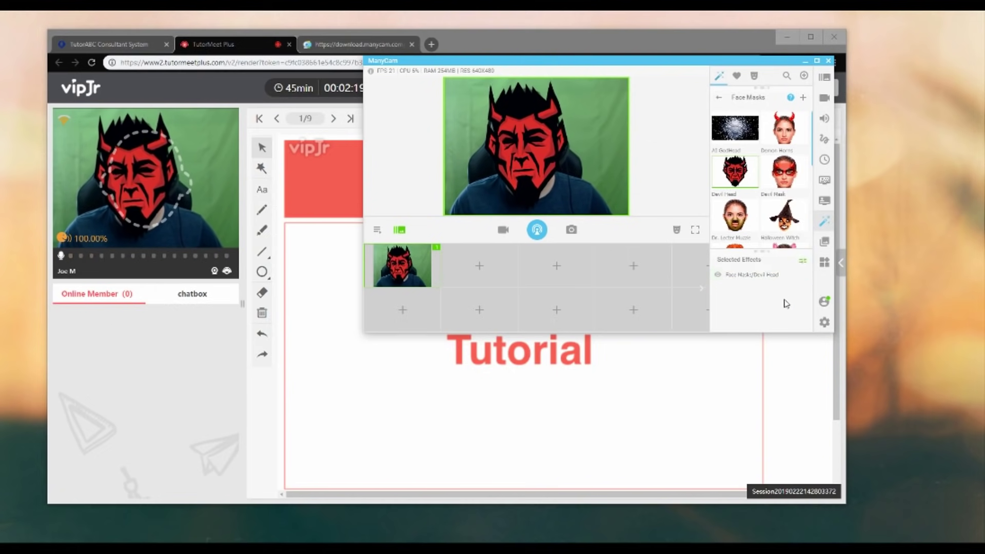
Remove the Devil Head mask from the selected effects and browse the other face masks
{"action": "left_click", "coordinate": [802, 275]}
{"action": "scroll", "coordinate": [744, 191], "scroll_direction": "down", "scroll_amount": 5}
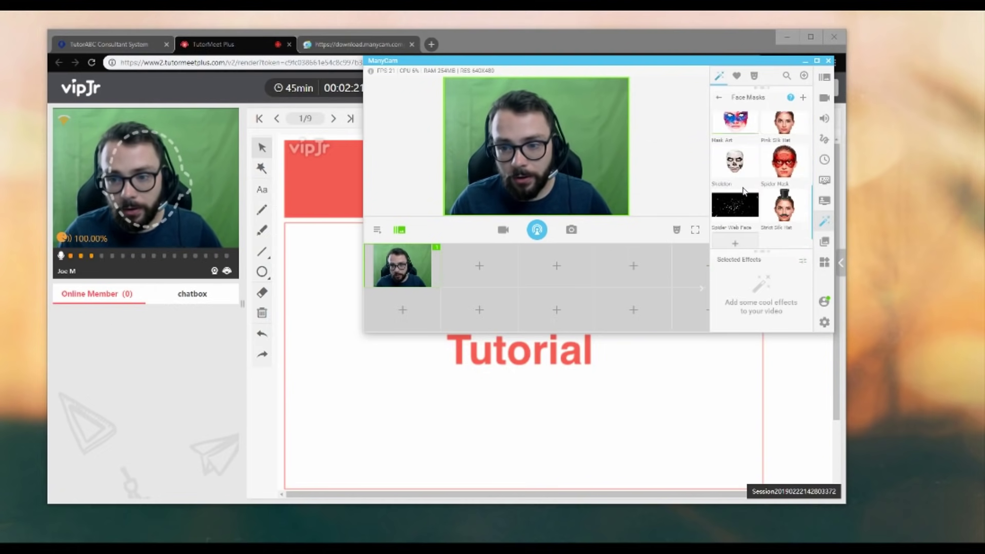
{"action": "scroll", "coordinate": [745, 191], "scroll_direction": "up", "scroll_amount": 3}
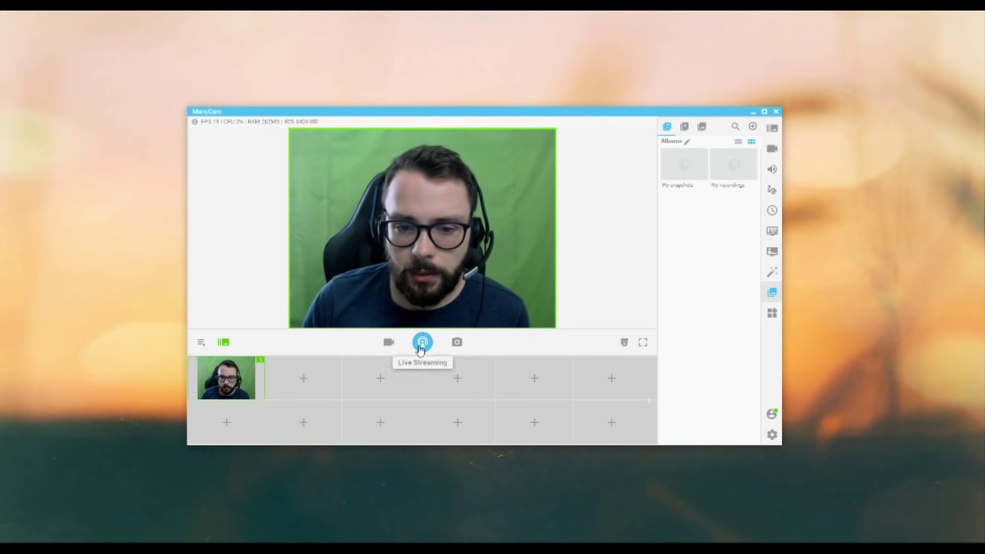
Take a snapshot of the video, view it in the My snapshots album and return to the album overview
{"action": "left_click", "coordinate": [456, 342]}
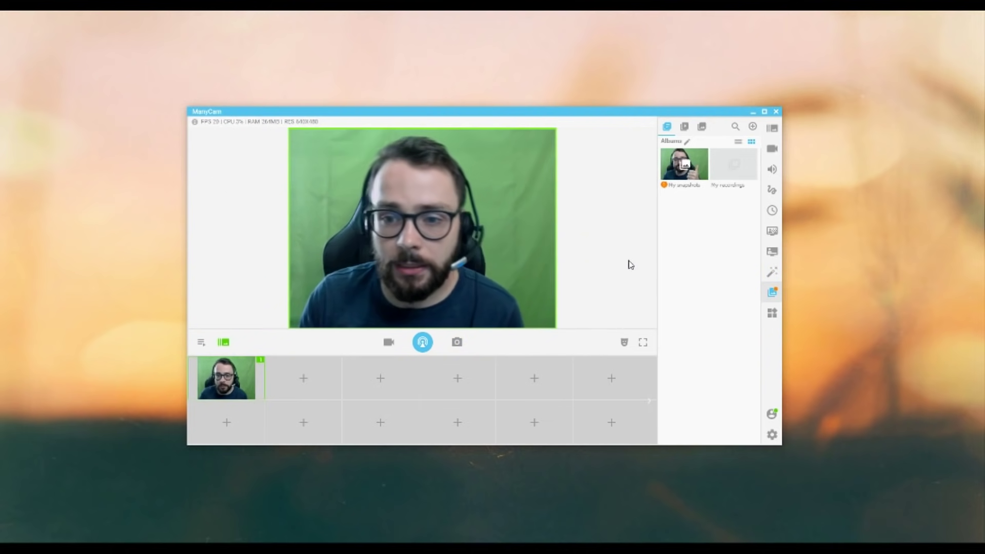
{"action": "left_click", "coordinate": [774, 293]}
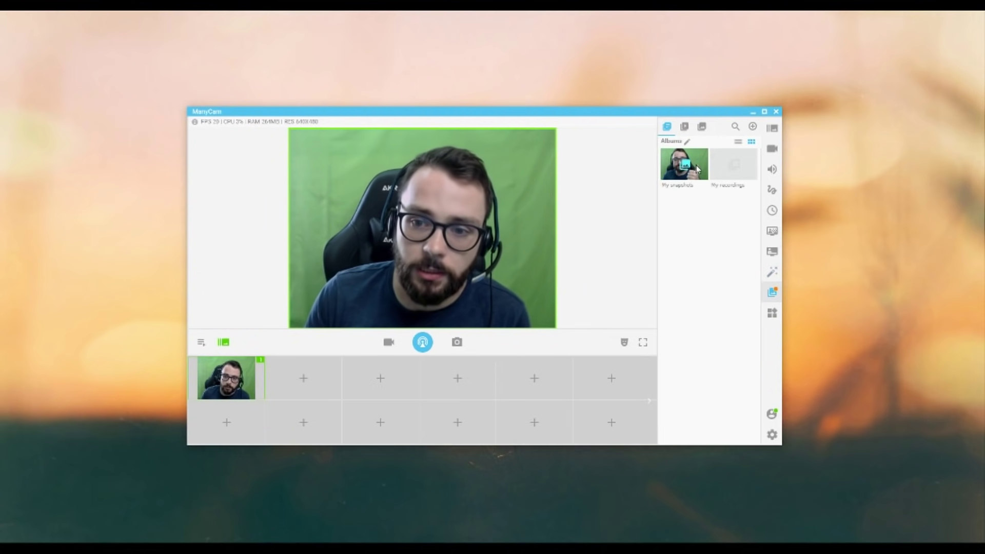
{"action": "left_click", "coordinate": [697, 165]}
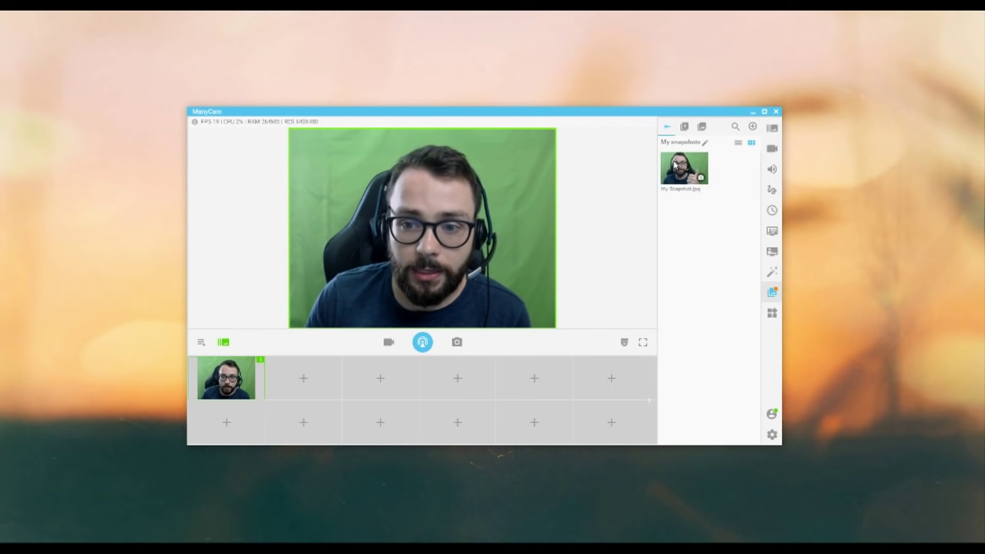
{"action": "left_click", "coordinate": [675, 165]}
{"action": "left_click", "coordinate": [705, 224]}
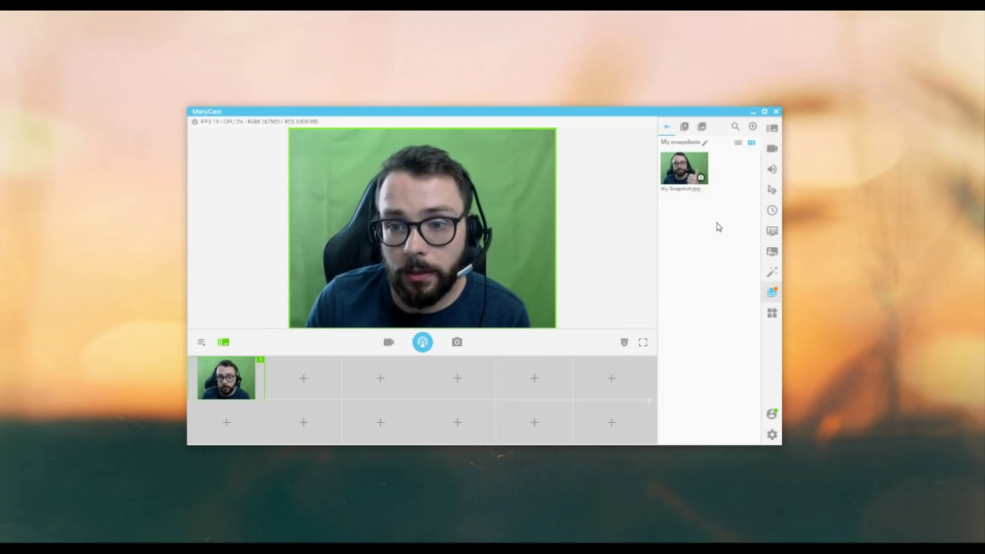
{"action": "left_click", "coordinate": [667, 126]}
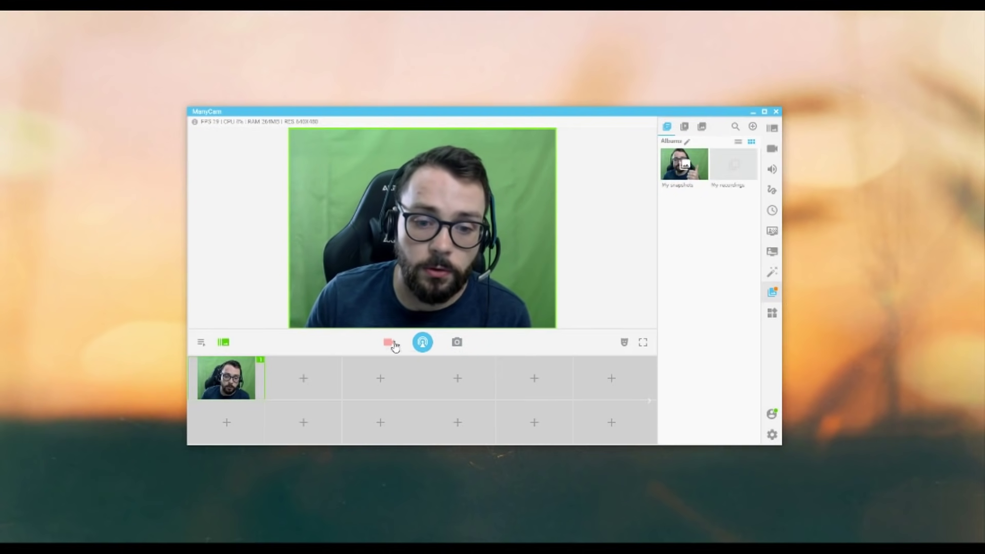
Record a short video, play it from the My recordings album and return to the album overview
{"action": "key", "text": "ctrl+r"}
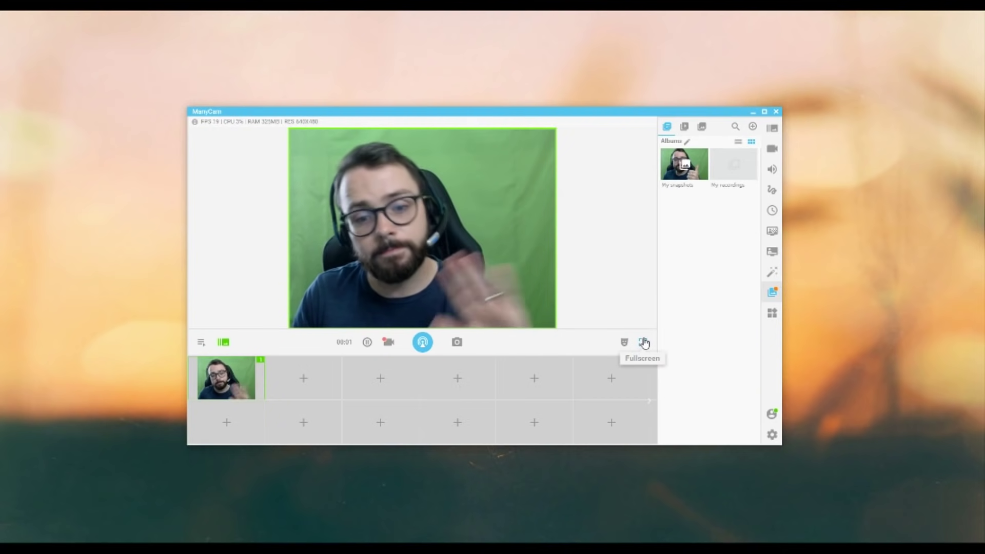
{"action": "left_click", "coordinate": [387, 343]}
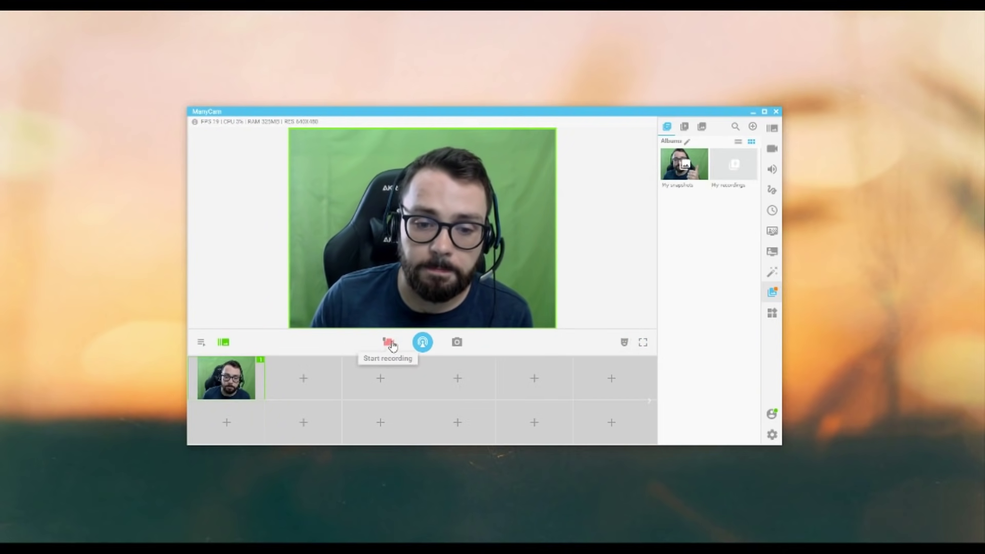
{"action": "left_click", "coordinate": [734, 165]}
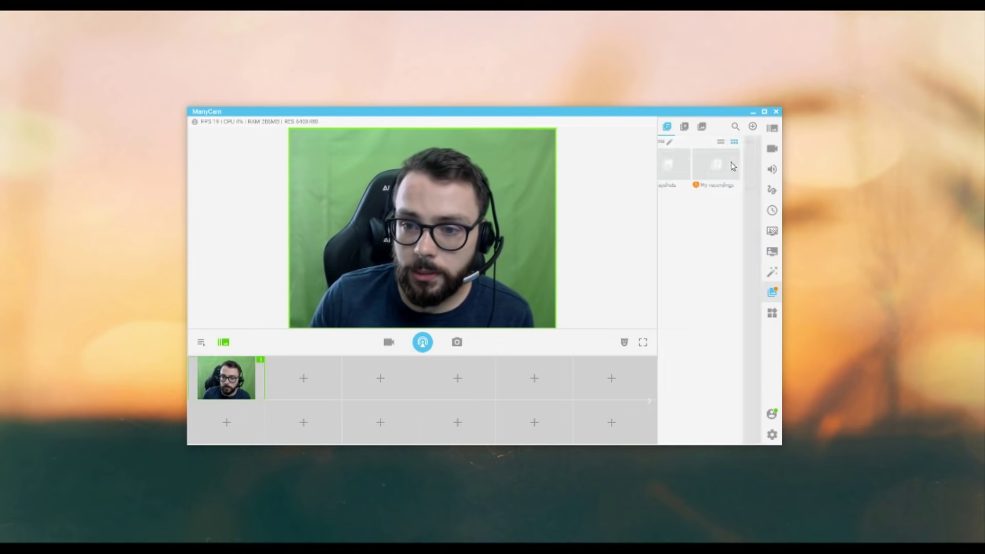
{"action": "left_click", "coordinate": [677, 181]}
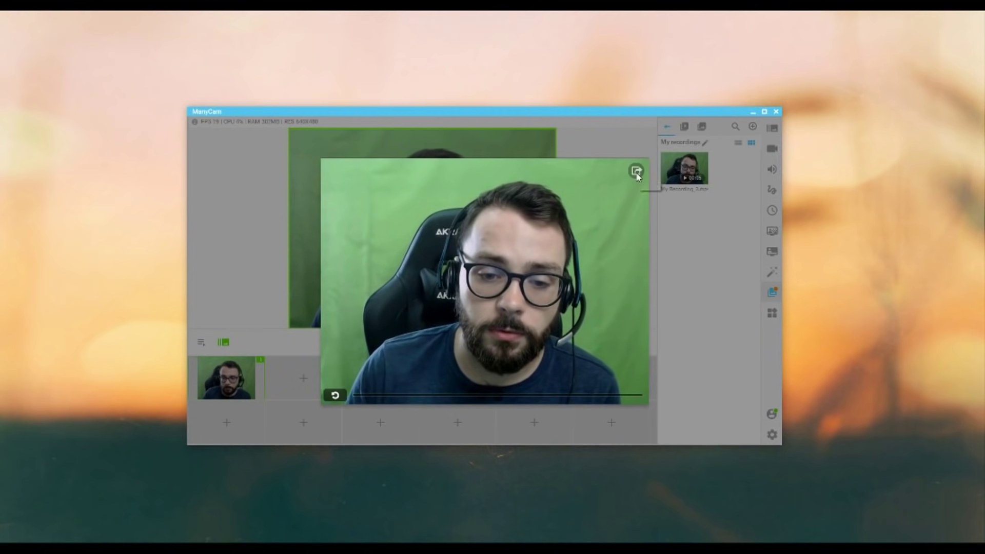
{"action": "left_click", "coordinate": [716, 229]}
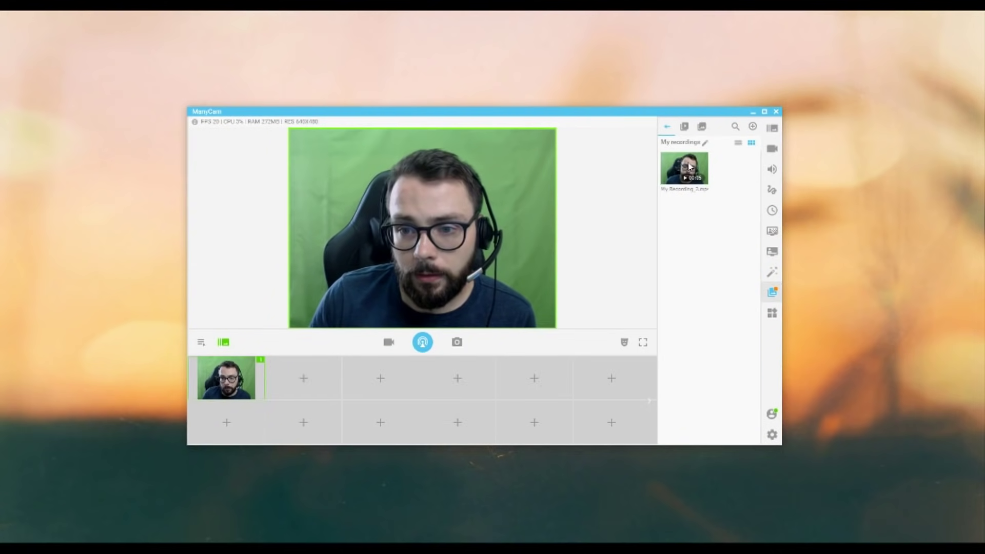
{"action": "left_click", "coordinate": [669, 129]}
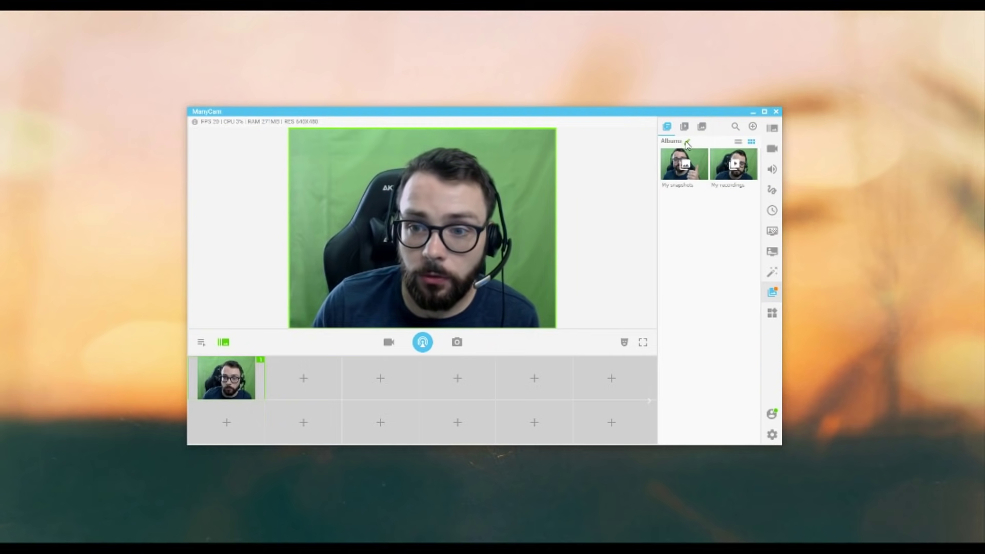
Examine the save folders in the snapshot and recording settings without changing them, and close the settings
{"action": "left_click", "coordinate": [772, 436]}
{"action": "left_click", "coordinate": [348, 216]}
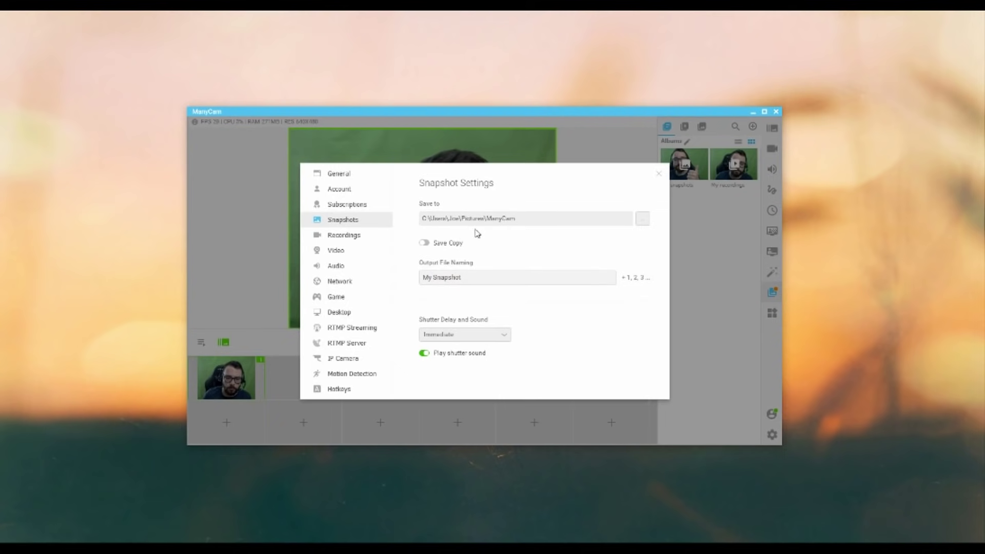
{"action": "left_click", "coordinate": [643, 220]}
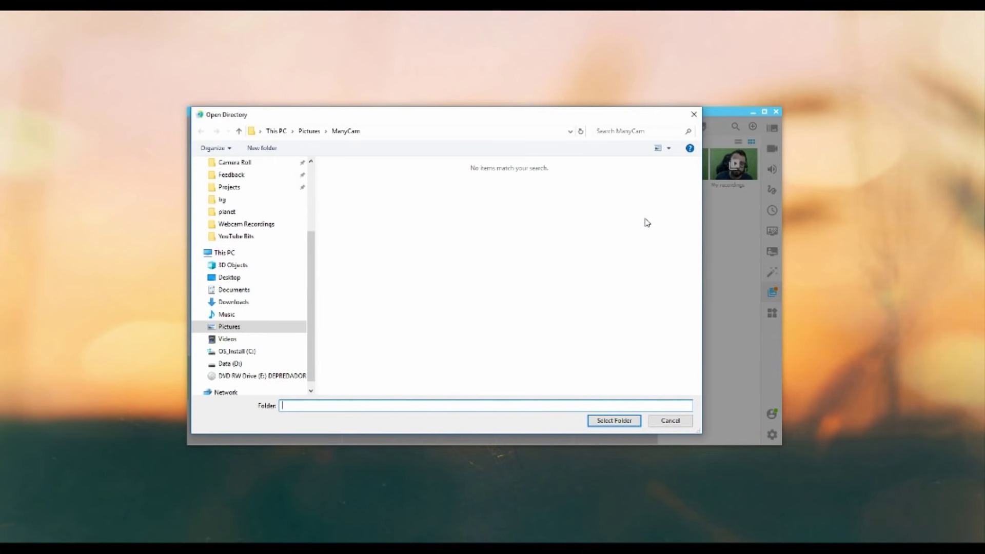
{"action": "left_click", "coordinate": [687, 424]}
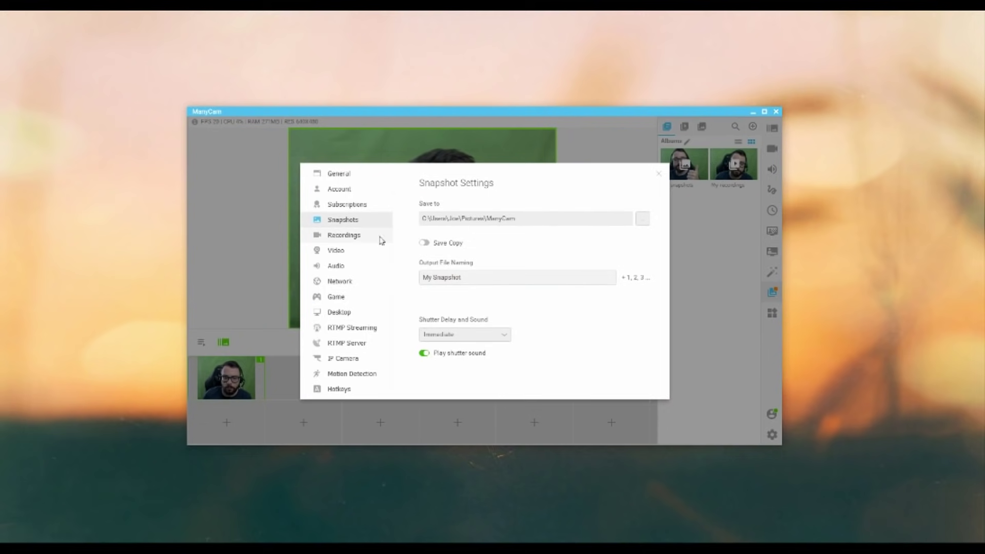
{"action": "left_click", "coordinate": [379, 238]}
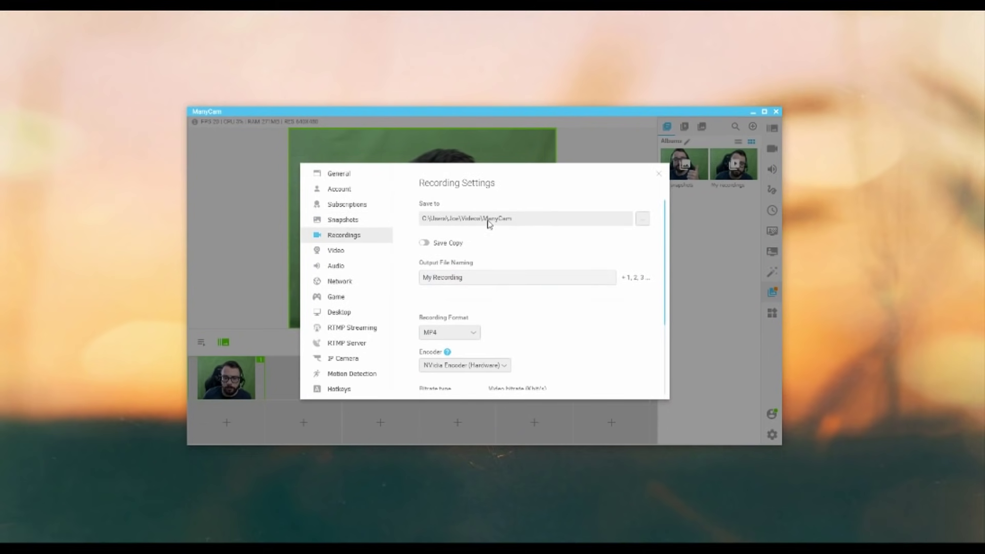
{"action": "left_click", "coordinate": [643, 219]}
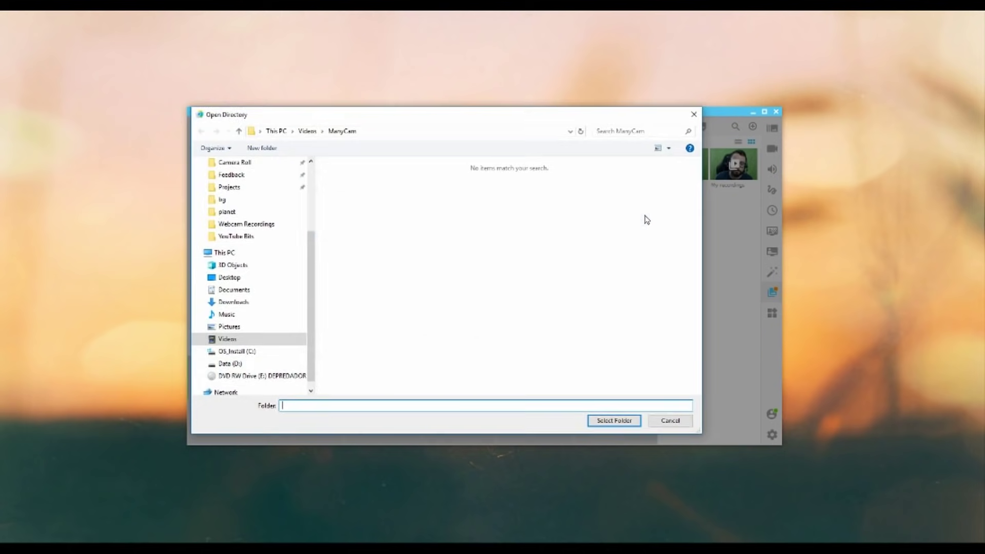
{"action": "left_click", "coordinate": [682, 422]}
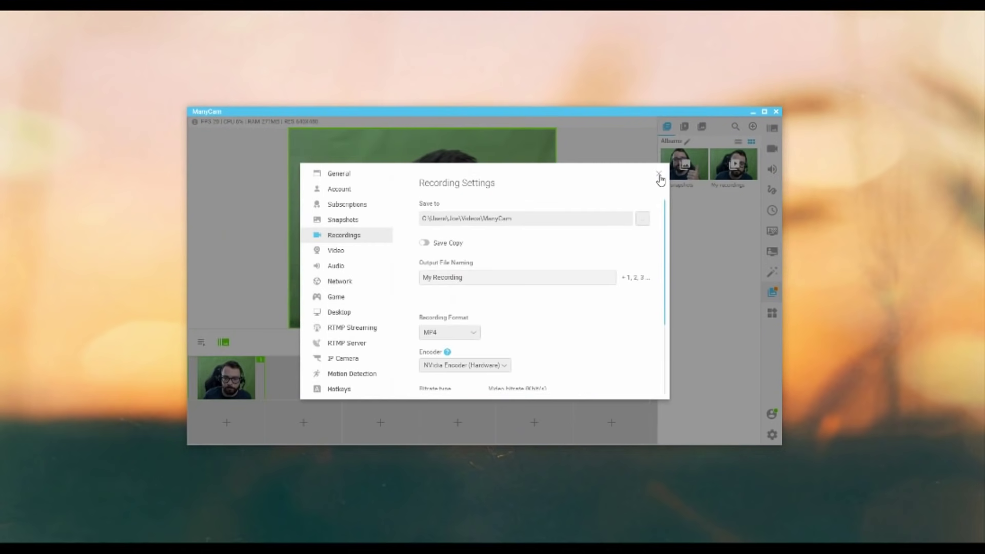
{"action": "left_click", "coordinate": [660, 176]}
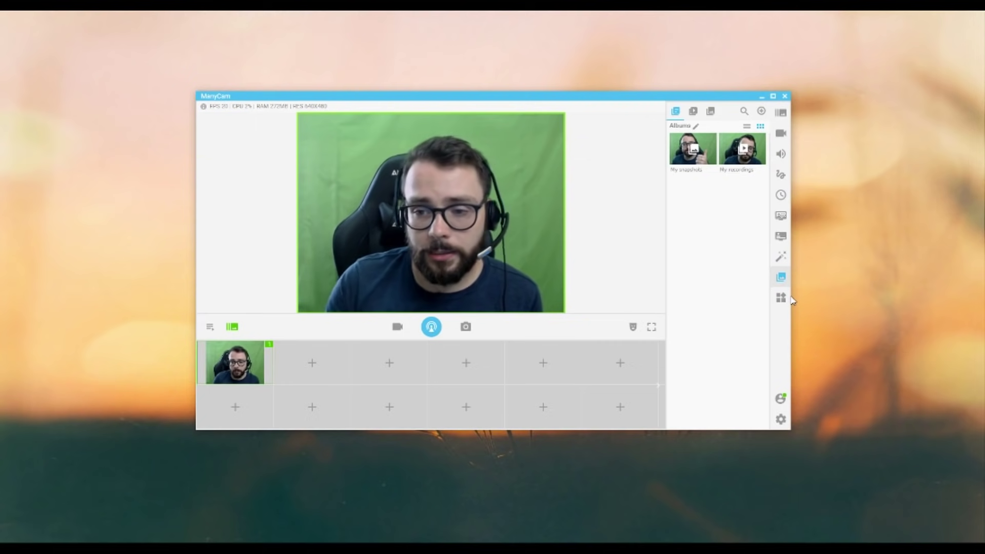
Add the Chroma Key widget to the favorite widgets and view it among the favorites
{"action": "left_click", "coordinate": [781, 302]}
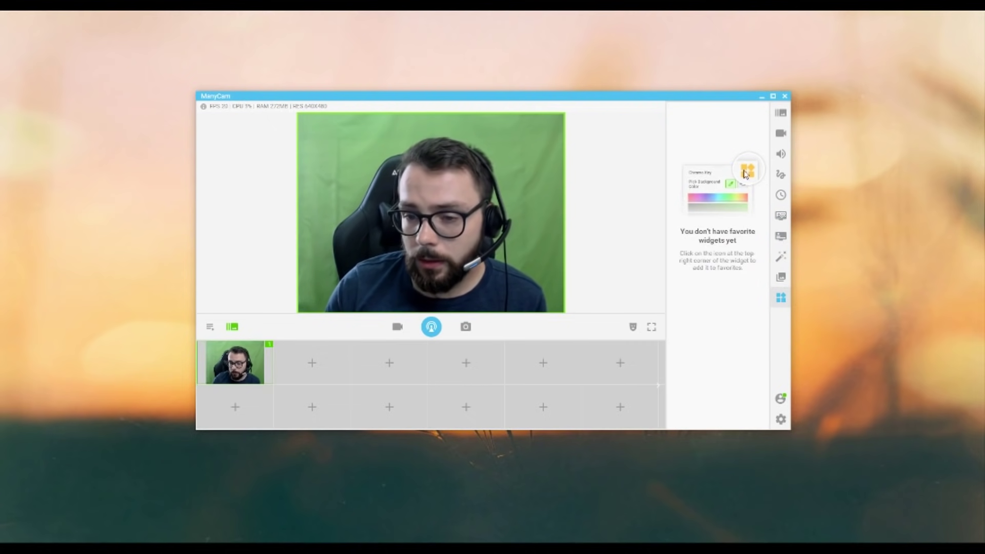
{"action": "left_click", "coordinate": [785, 216]}
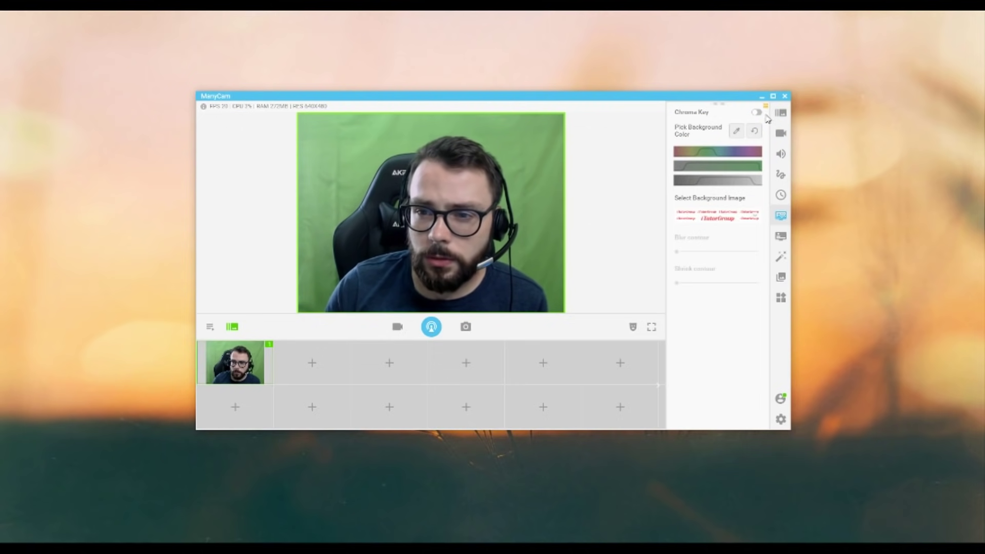
{"action": "left_click", "coordinate": [781, 296]}
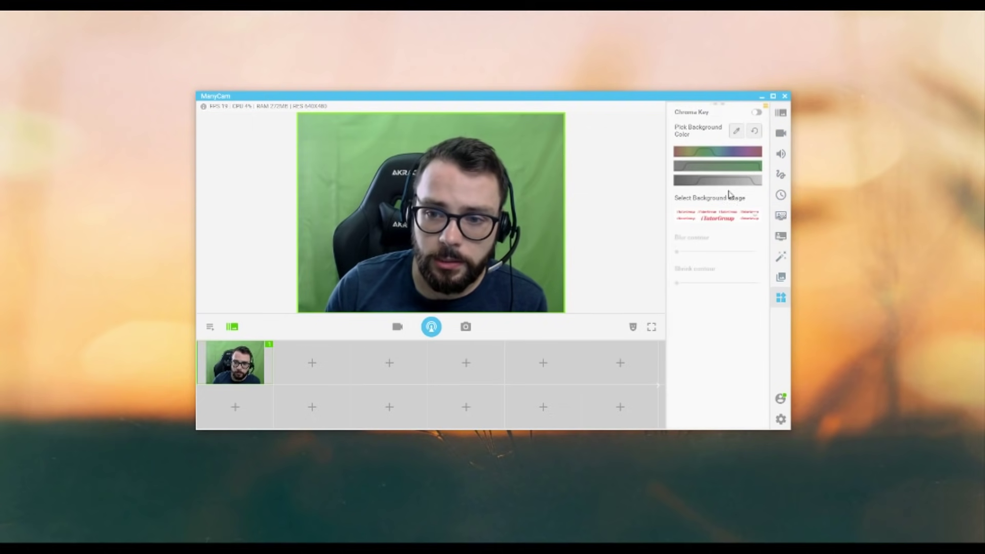
Add a new lower third and include the Lower Thirds widget in the favorite widgets
{"action": "left_click", "coordinate": [780, 234]}
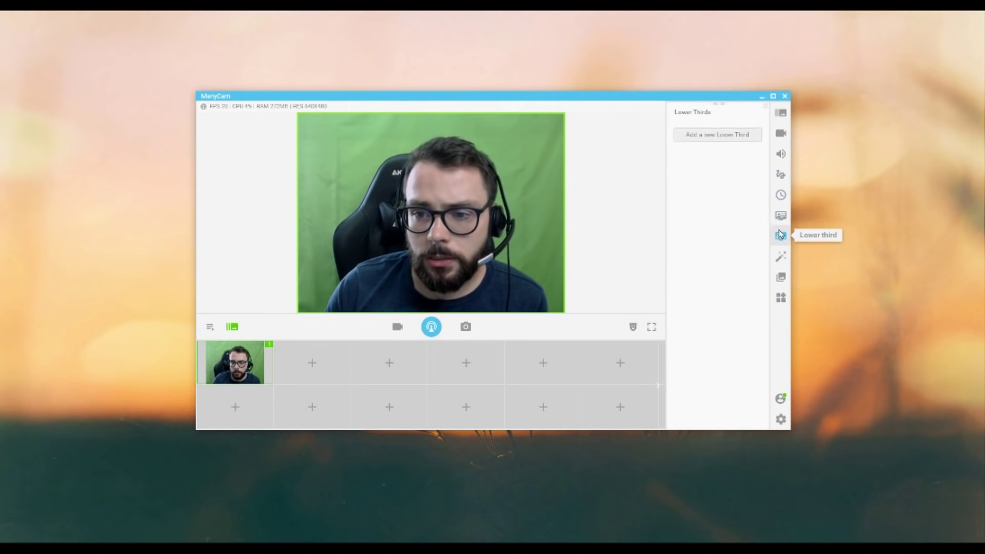
{"action": "left_click", "coordinate": [746, 135]}
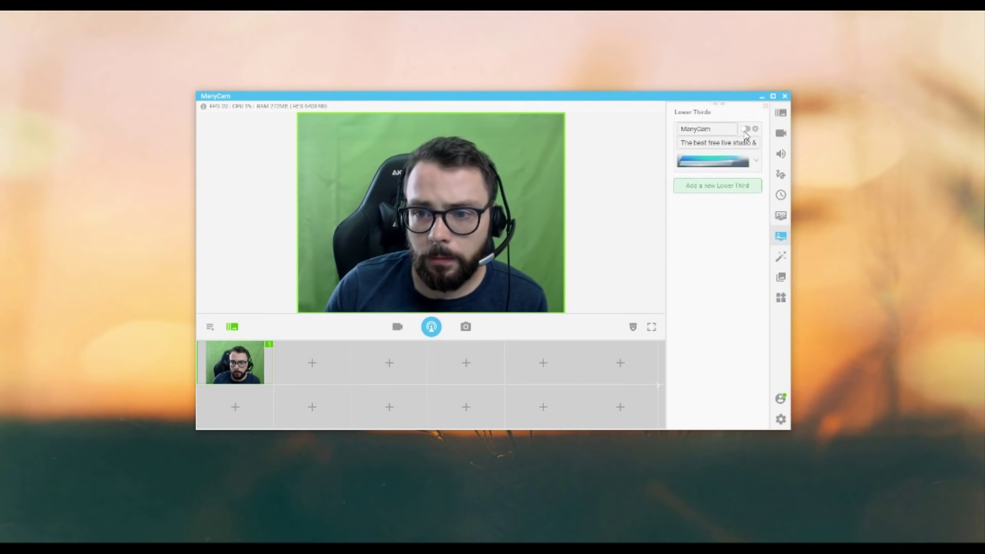
{"action": "left_click", "coordinate": [780, 298]}
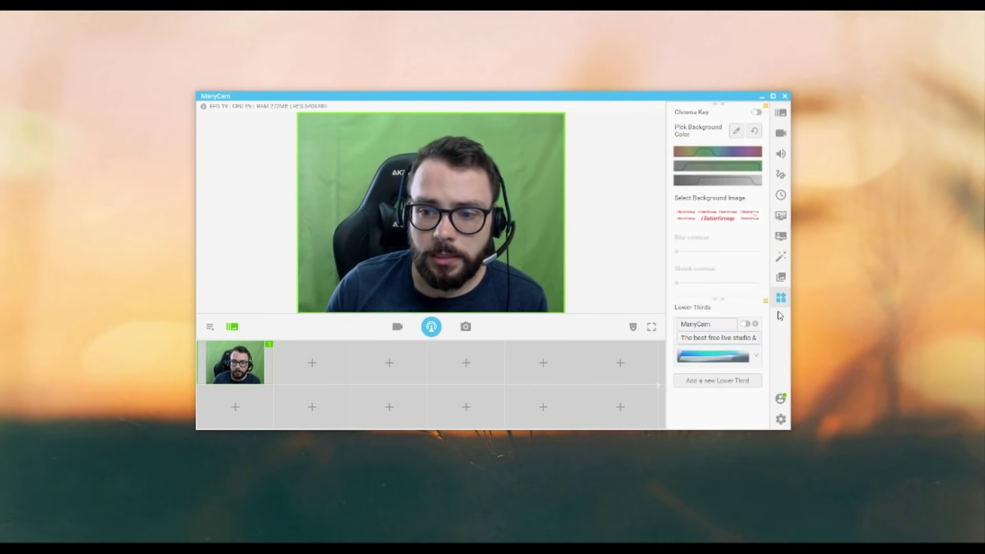
Remove the Lower Thirds and Chroma Key widgets from the favorite widgets
{"action": "left_click", "coordinate": [764, 303]}
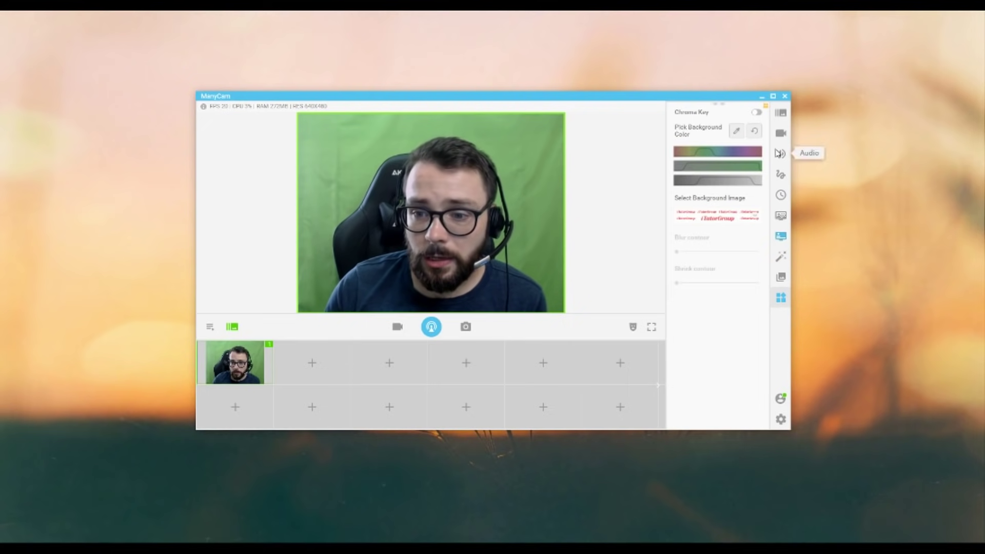
{"action": "left_click", "coordinate": [767, 106]}
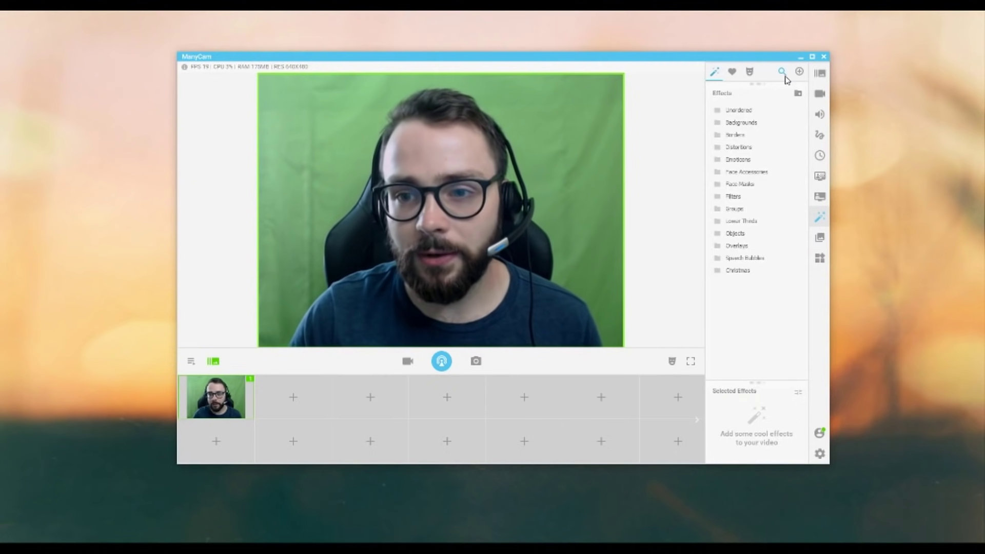
Search the effects for "eyes" and apply the Woman eyes face accessory to the video
{"action": "left_click", "coordinate": [782, 73]}
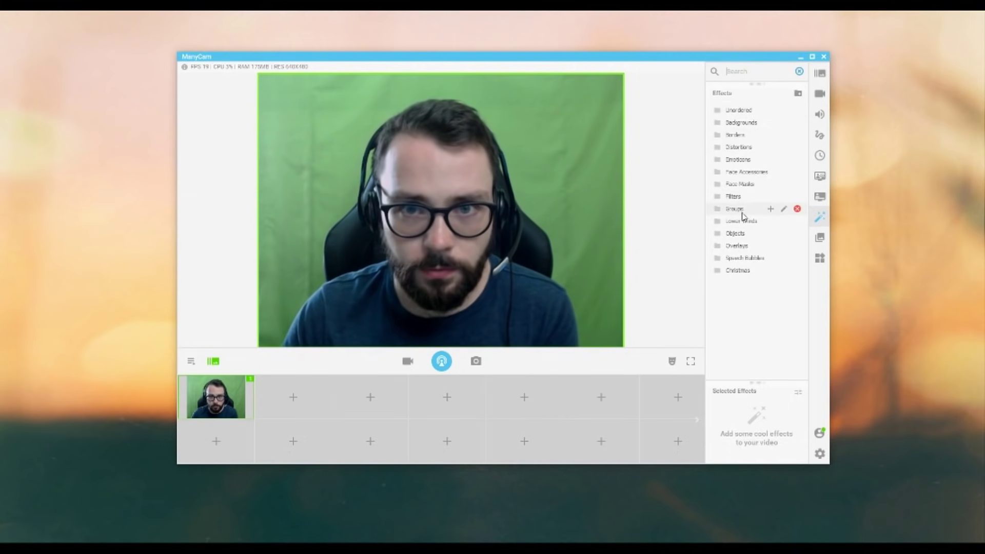
{"action": "type", "text": "eyes"}
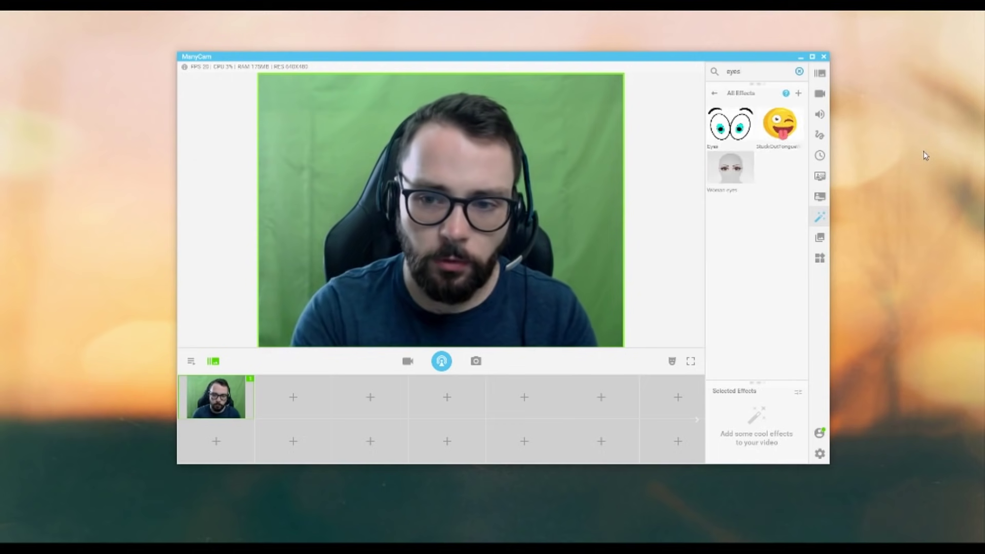
{"action": "left_click", "coordinate": [730, 167]}
Search the effects for "hair", return to the effect folders and apply the wig from Face Accessories
{"action": "left_click", "coordinate": [799, 71]}
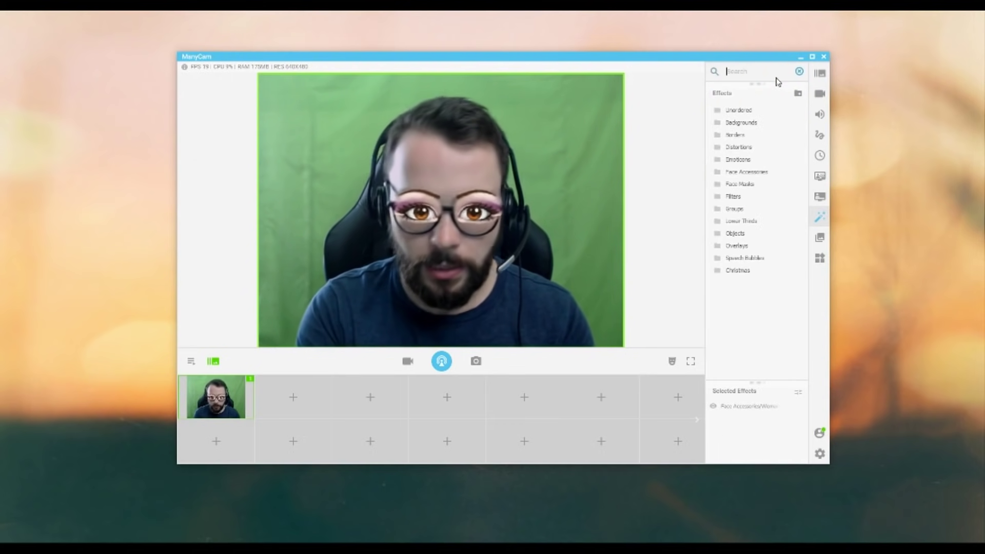
{"action": "type", "text": "hair"}
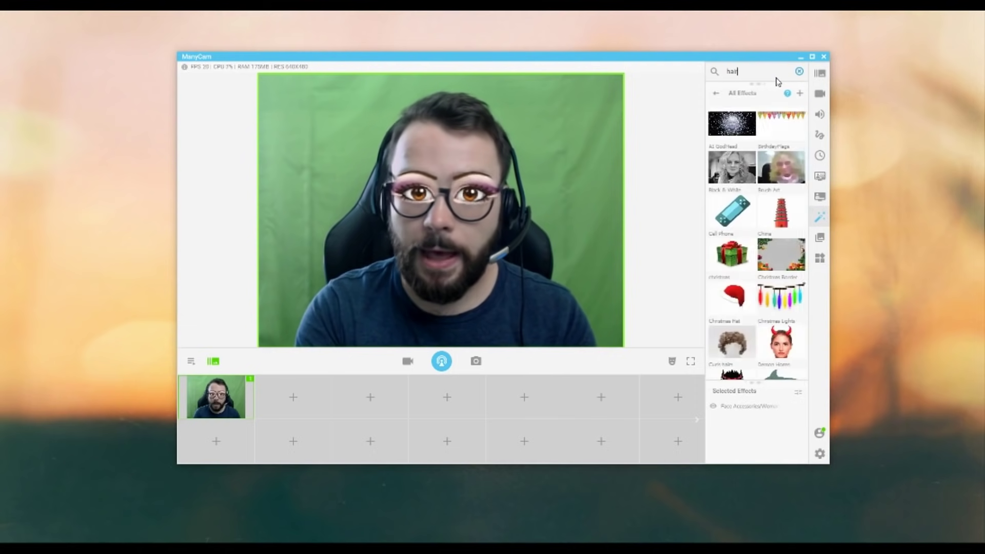
{"action": "left_click", "coordinate": [717, 95]}
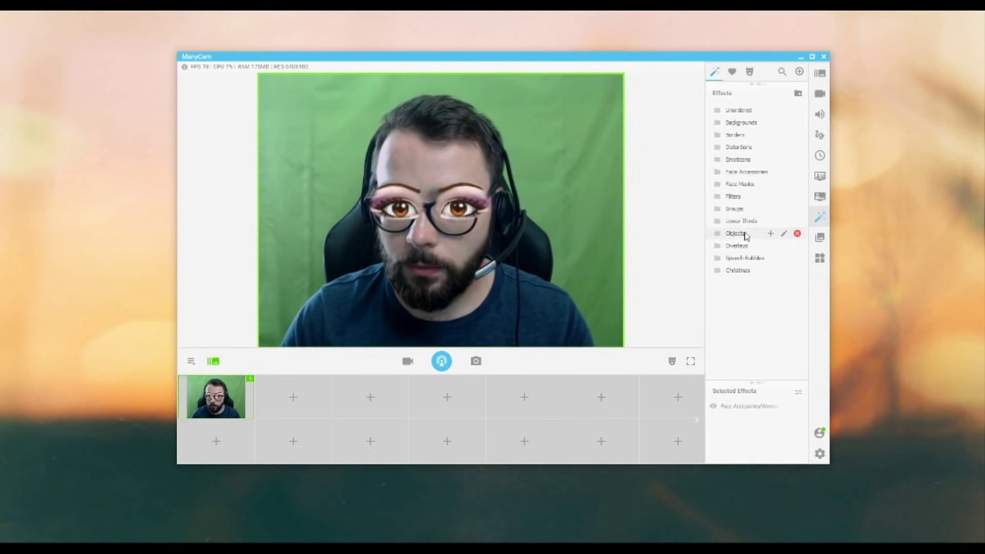
{"action": "left_click", "coordinate": [751, 176]}
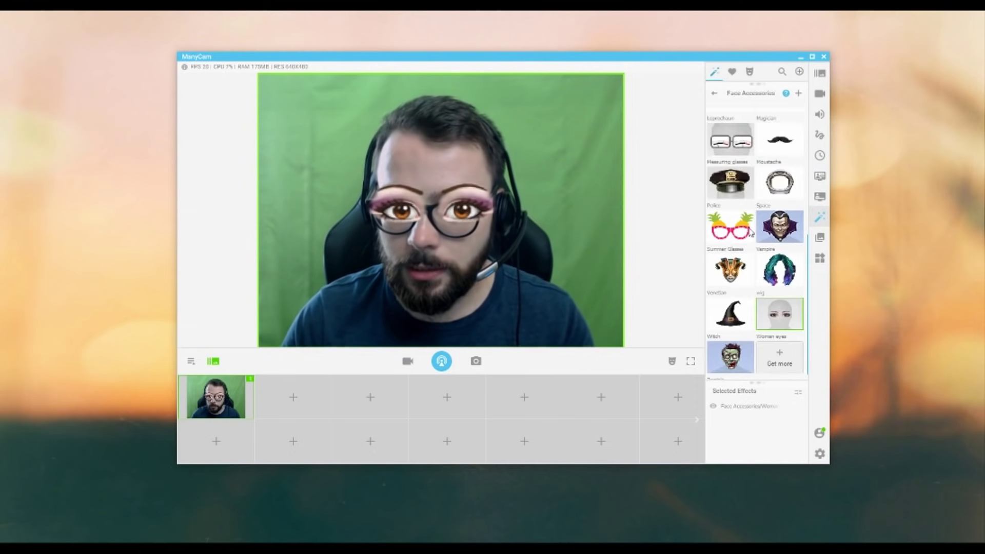
{"action": "left_click", "coordinate": [779, 260]}
Search the effects for "hat" and apply the red knitted hat on top of the wig
{"action": "left_click", "coordinate": [716, 94]}
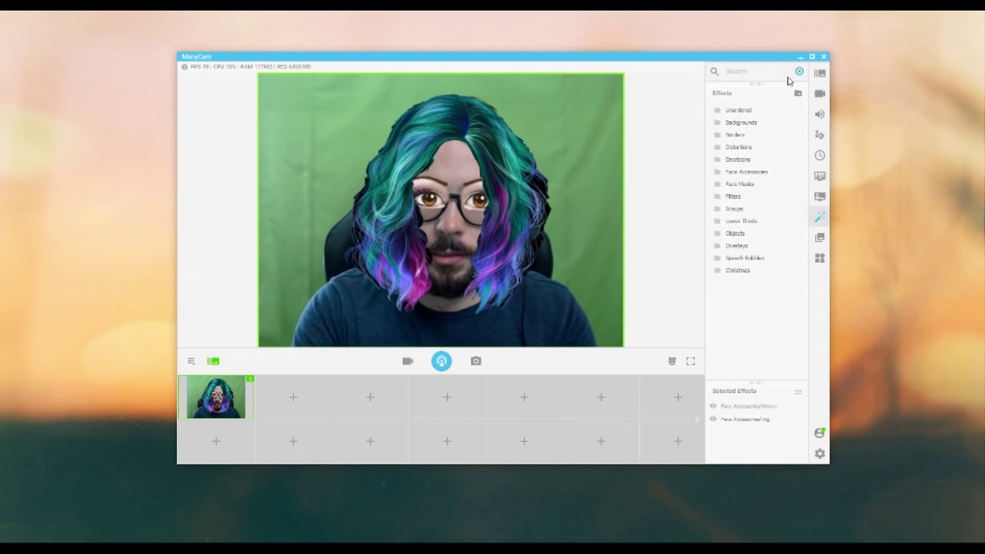
{"action": "type", "text": "hat"}
{"action": "key", "text": "Return"}
{"action": "key", "text": "Escape"}
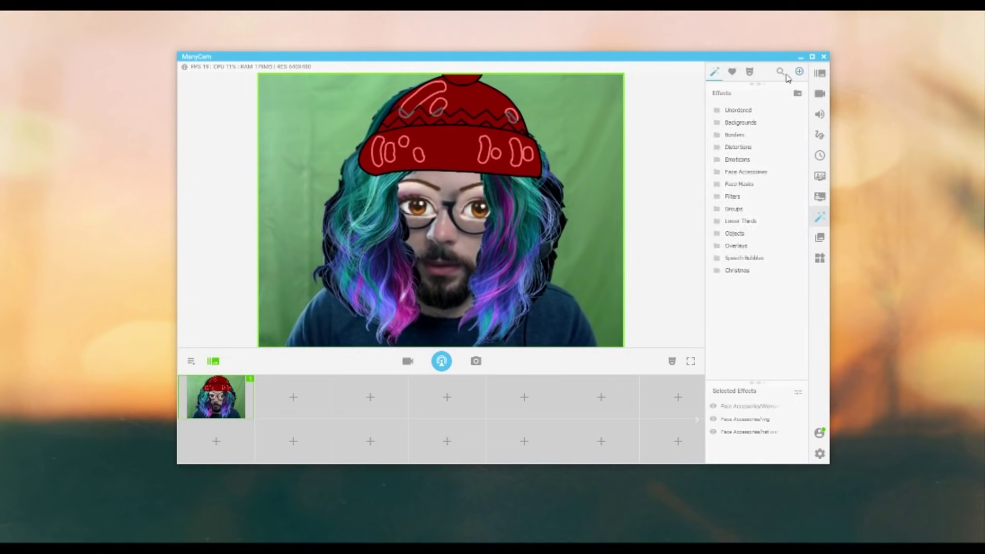
Search the effects for "lass" and apply the Summer Glasses to the video
{"action": "left_click", "coordinate": [781, 72]}
{"action": "type", "text": "lass"}
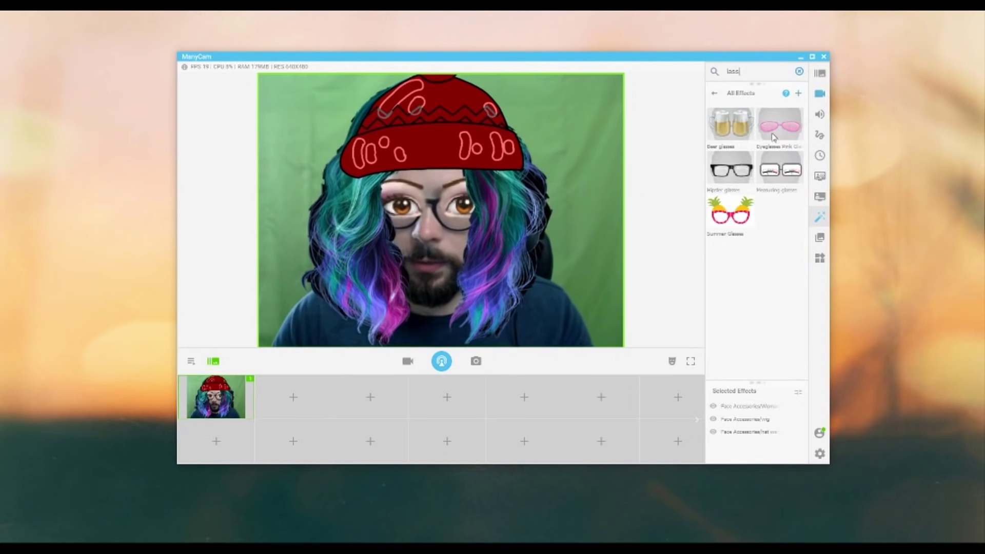
{"action": "left_click", "coordinate": [730, 213]}
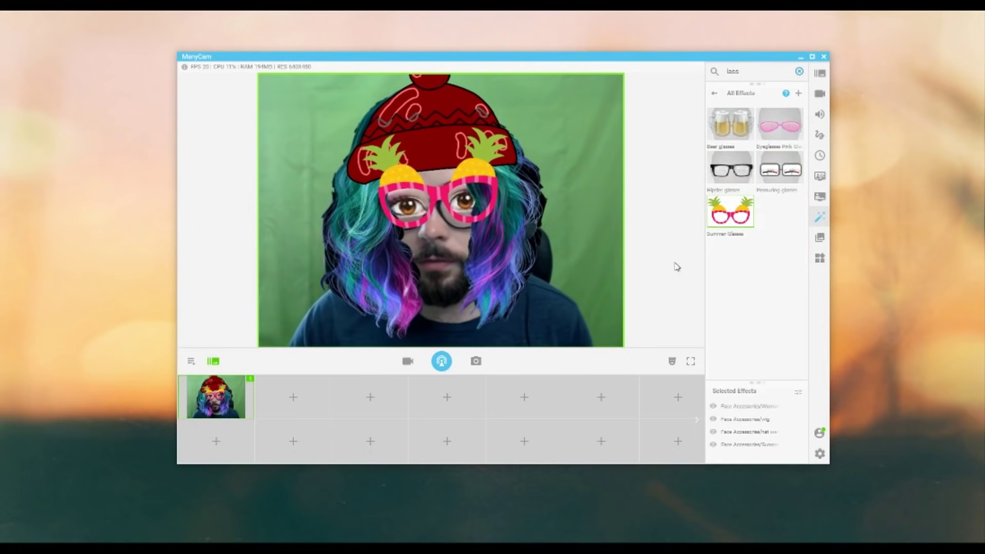
Save the combination of selected effects as a preset named "Girl 1"
{"action": "left_click", "coordinate": [800, 393]}
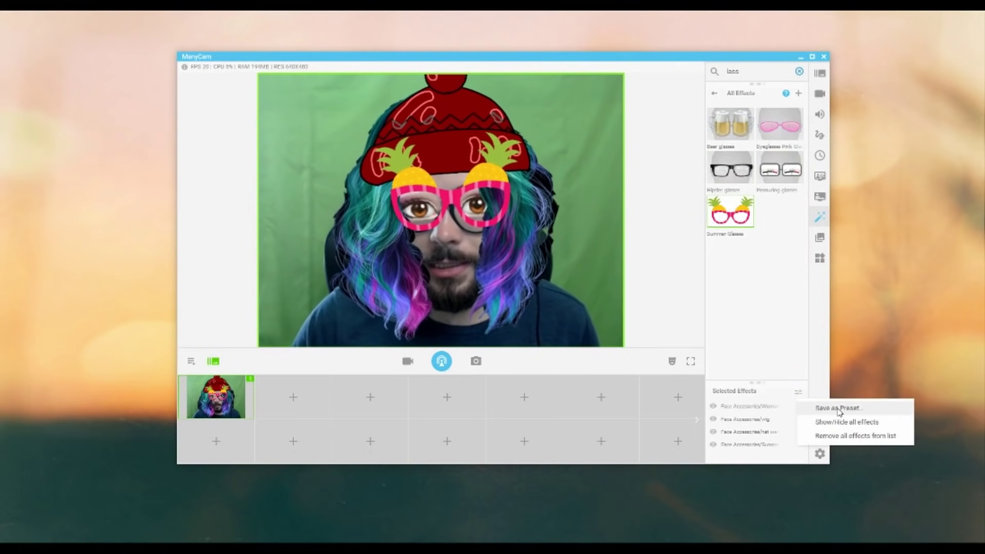
{"action": "left_click", "coordinate": [838, 409]}
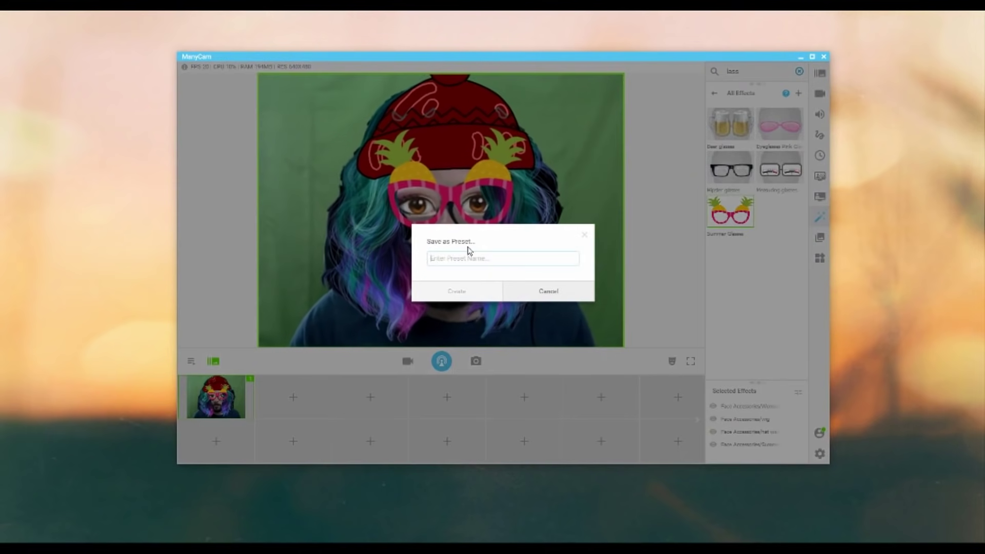
{"action": "type", "text": "Girl 1"}
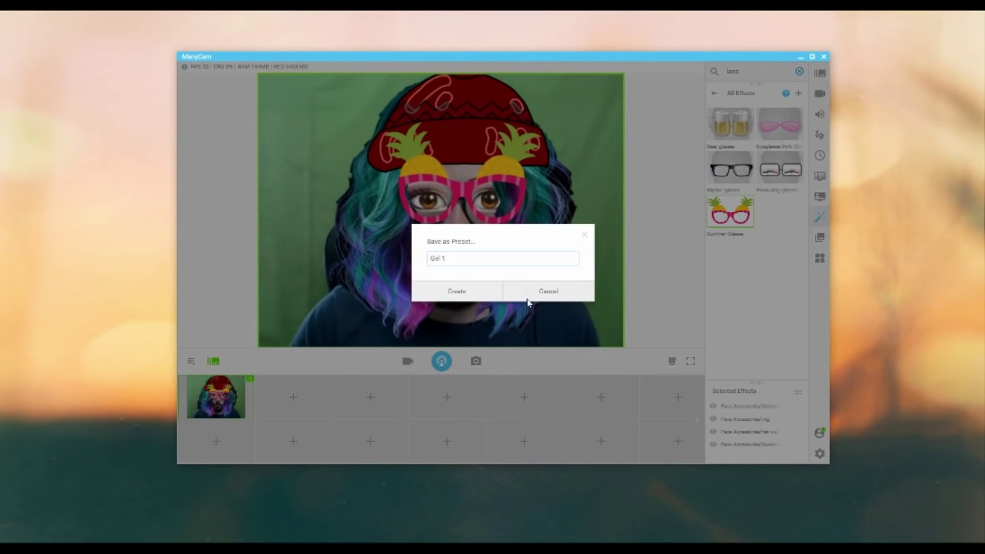
{"action": "left_click", "coordinate": [463, 291]}
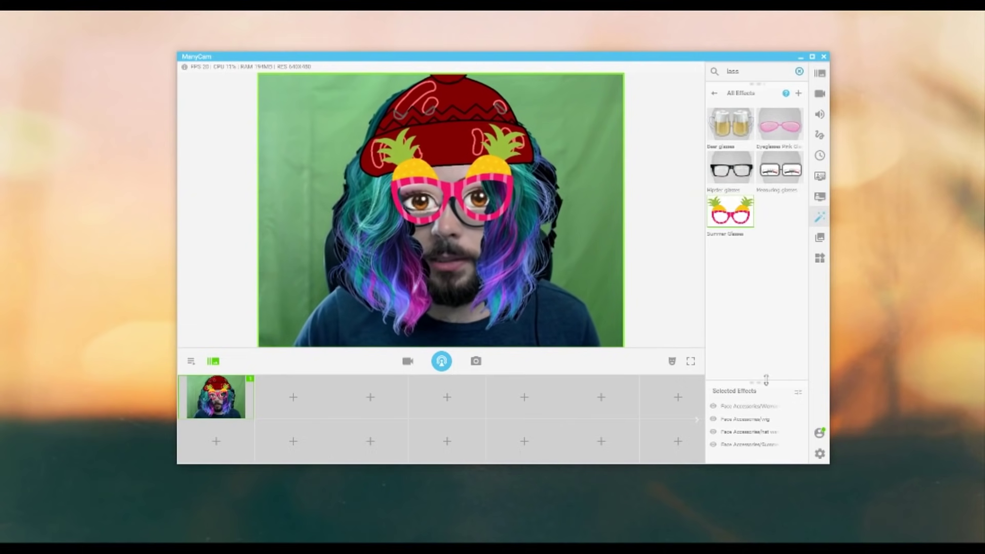
Remove all four face accessories from the selected effects
{"action": "left_click", "coordinate": [798, 406]}
{"action": "left_click", "coordinate": [798, 405]}
{"action": "left_click", "coordinate": [798, 406]}
{"action": "left_click", "coordinate": [798, 406]}
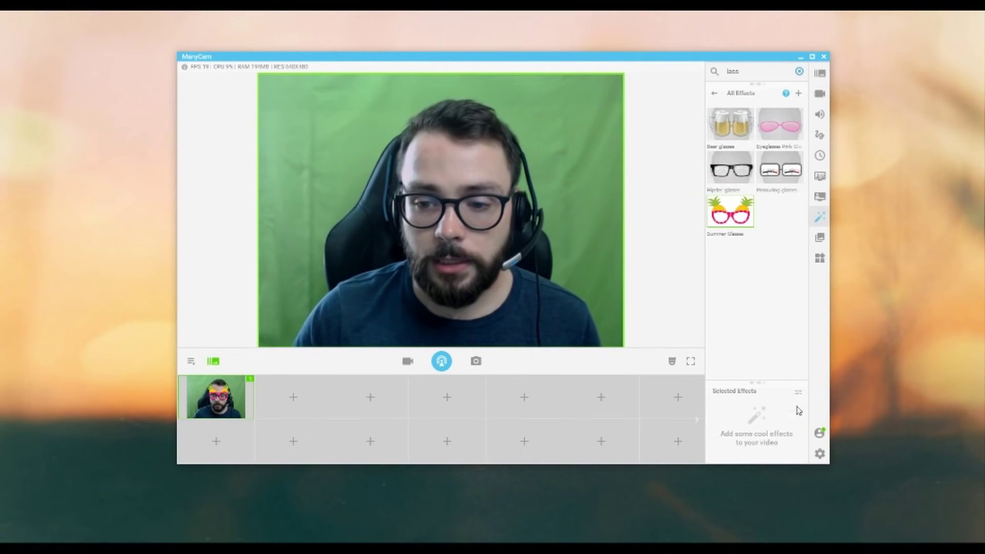
Clear the effect search and apply the "Girl 1" preset from the Groups folder
{"action": "left_click", "coordinate": [799, 72]}
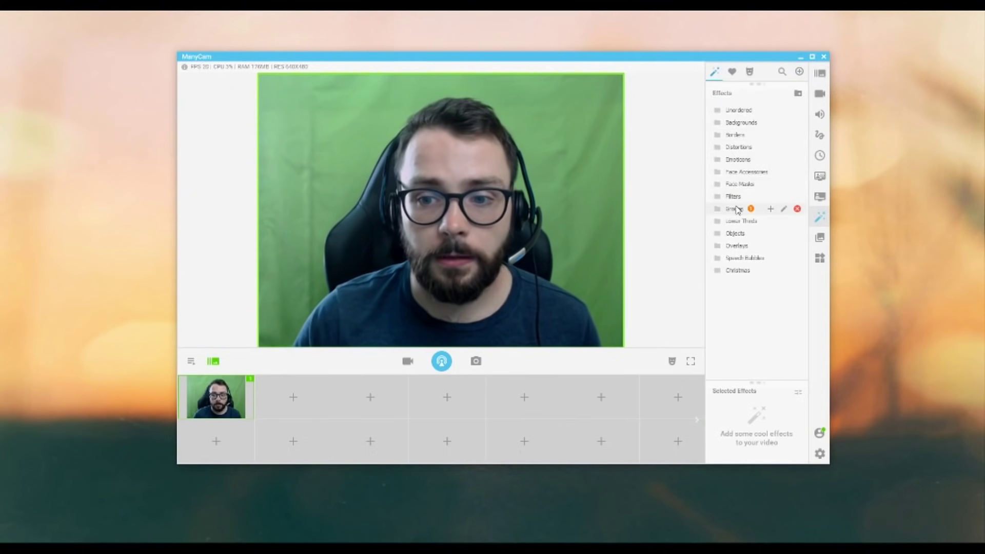
{"action": "left_click", "coordinate": [736, 210]}
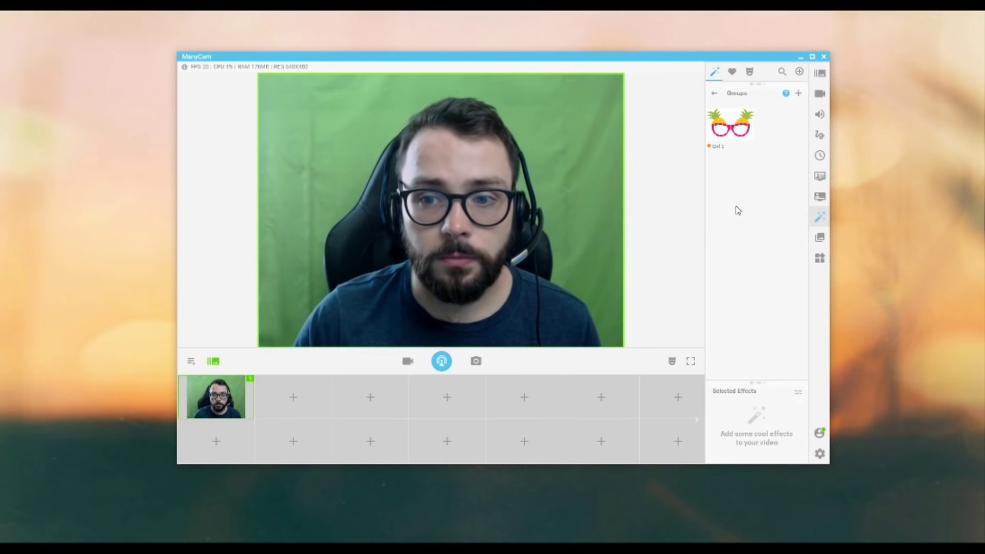
{"action": "left_click", "coordinate": [726, 135]}
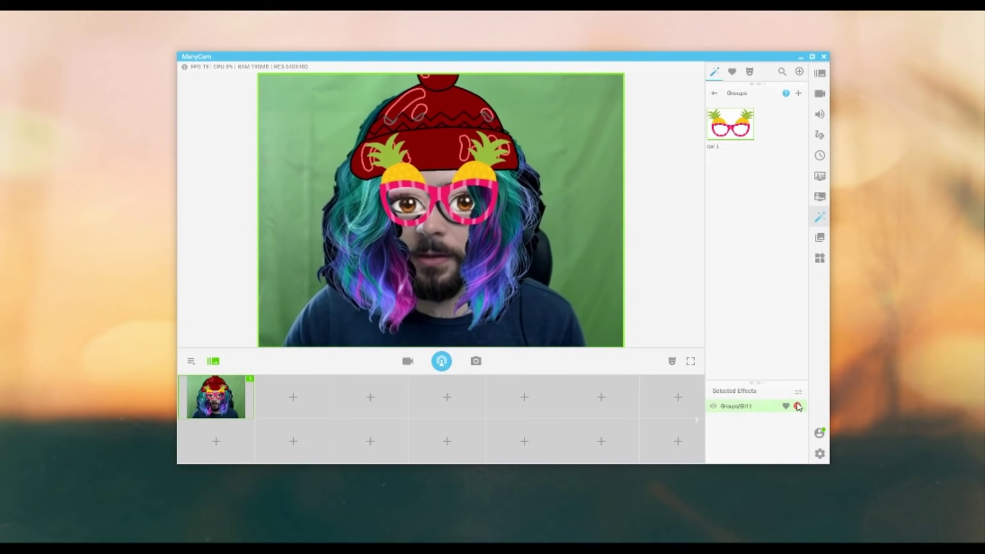
Remove the "Girl 1" preset from the video, search the effects for "mou" and apply the moustache
{"action": "left_click", "coordinate": [797, 406]}
{"action": "left_click", "coordinate": [717, 95]}
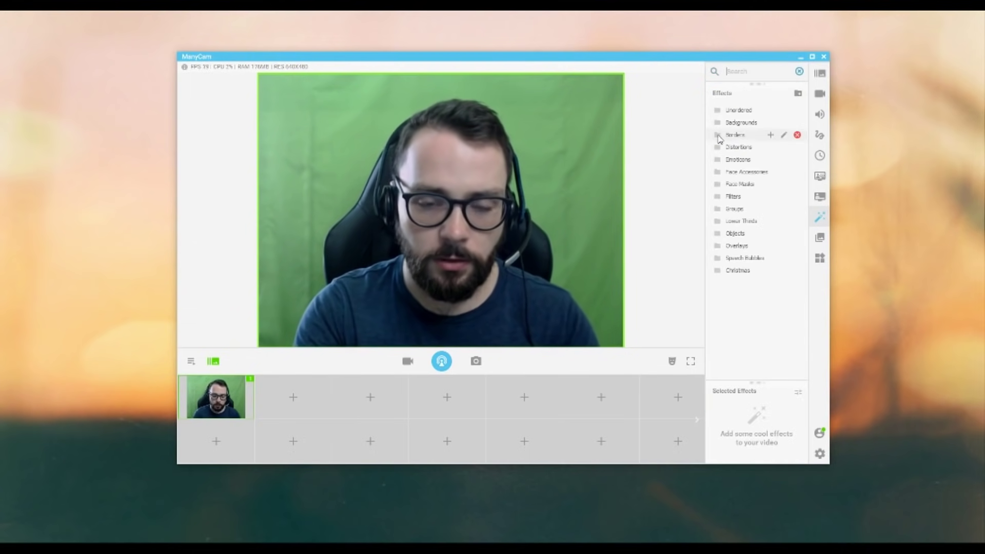
{"action": "type", "text": "mou"}
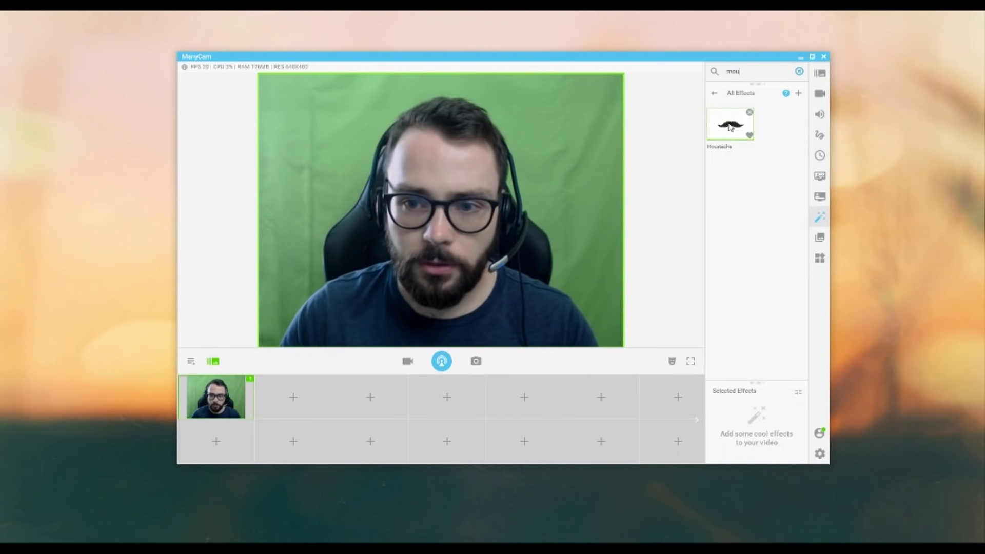
{"action": "left_click", "coordinate": [731, 127]}
Search the effects for "ye" and apply the black eyebrows and the cartoon Eyes effect
{"action": "left_click", "coordinate": [798, 72]}
{"action": "type", "text": "e"}
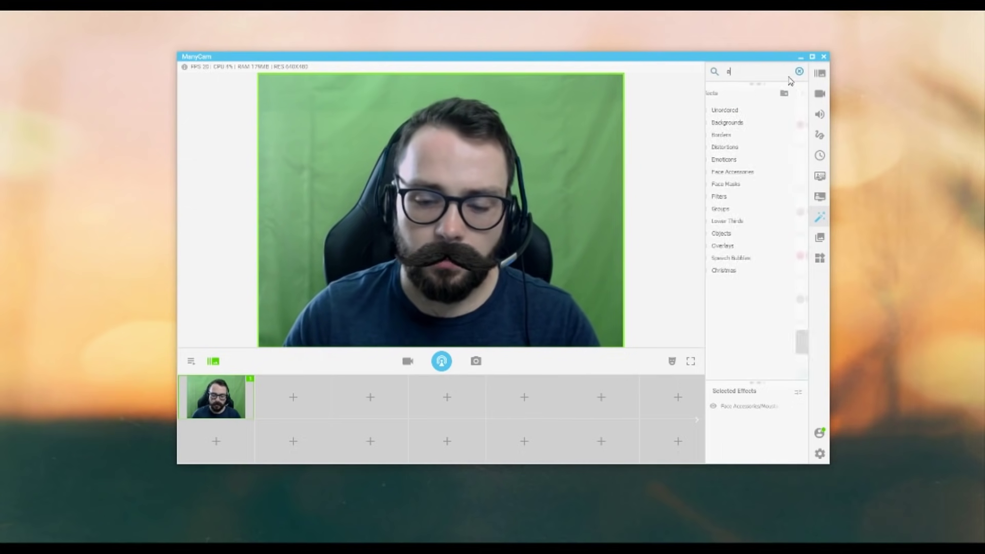
{"action": "type", "text": "ye"}
{"action": "left_click", "coordinate": [798, 72]}
{"action": "type", "text": "ye"}
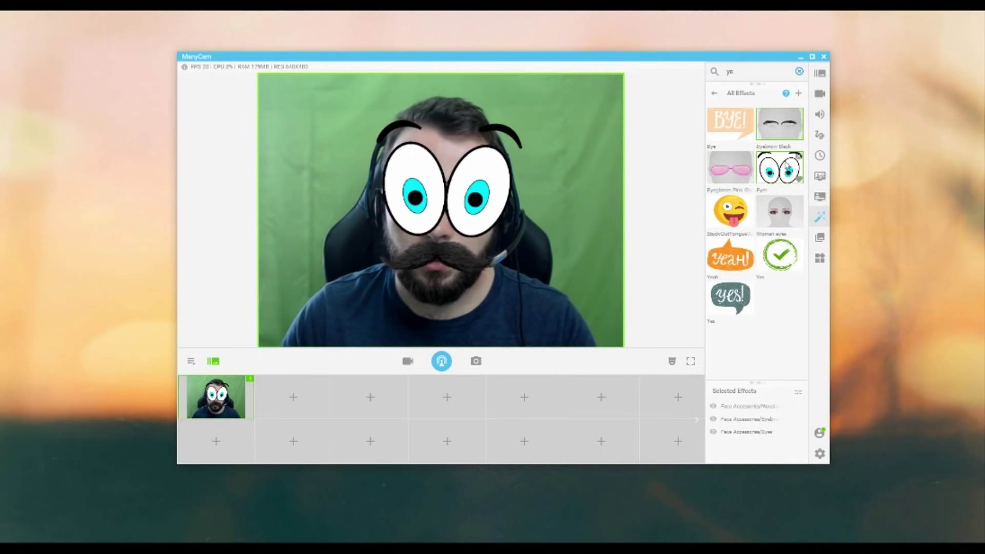
Search for "hair" to add the curly hair, and save the selected effects as a preset named "Boy 1"
{"action": "left_click", "coordinate": [798, 73]}
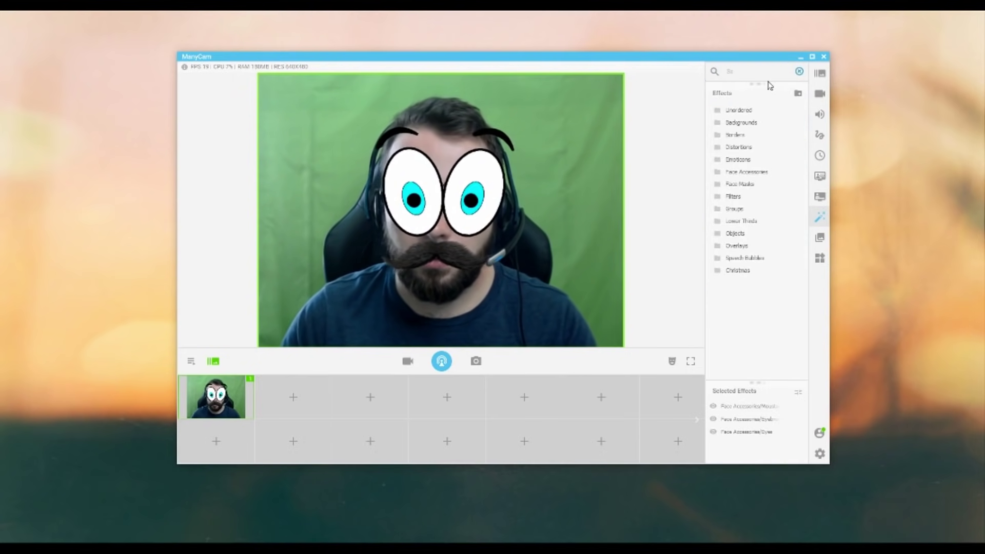
{"action": "type", "text": "hair"}
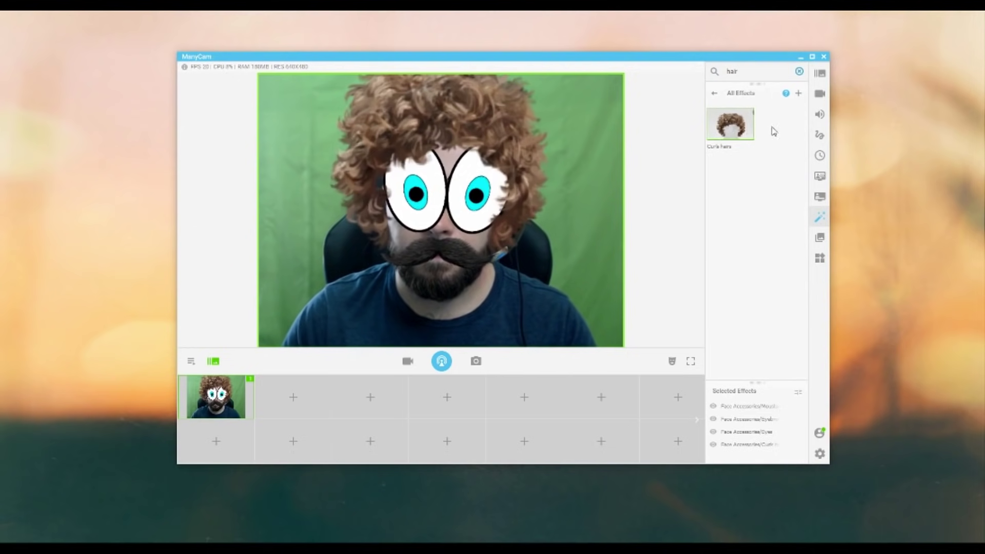
{"action": "left_click", "coordinate": [799, 393]}
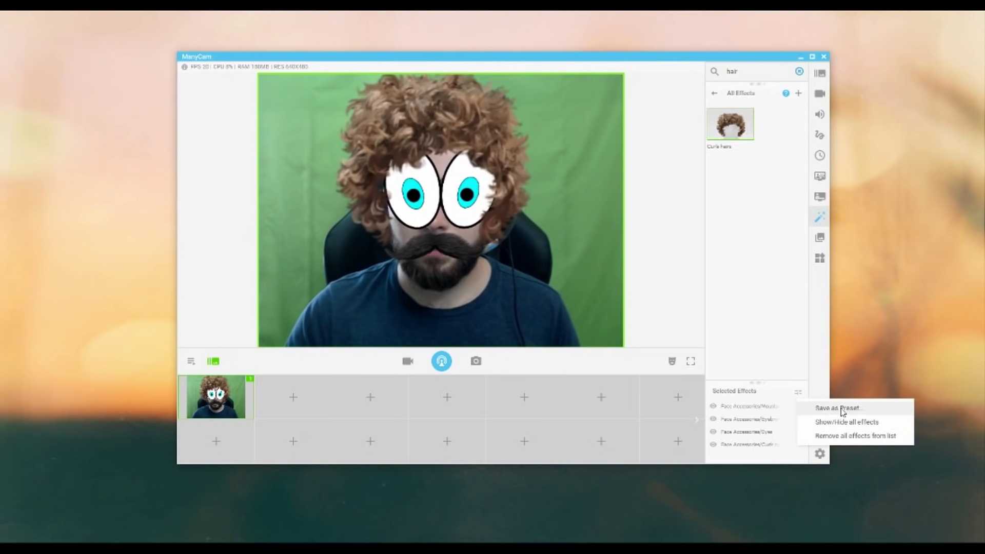
{"action": "left_click", "coordinate": [845, 410]}
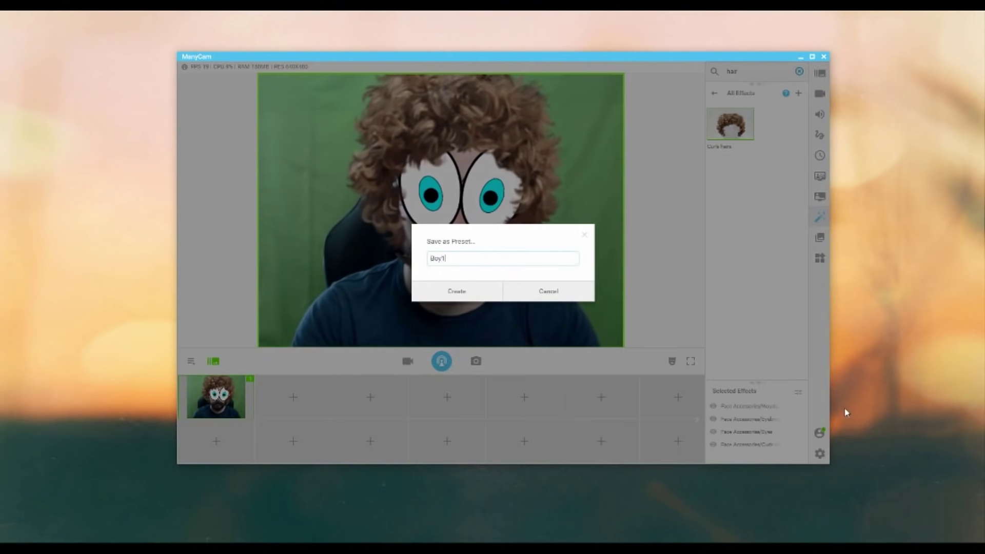
{"action": "key", "text": "Return"}
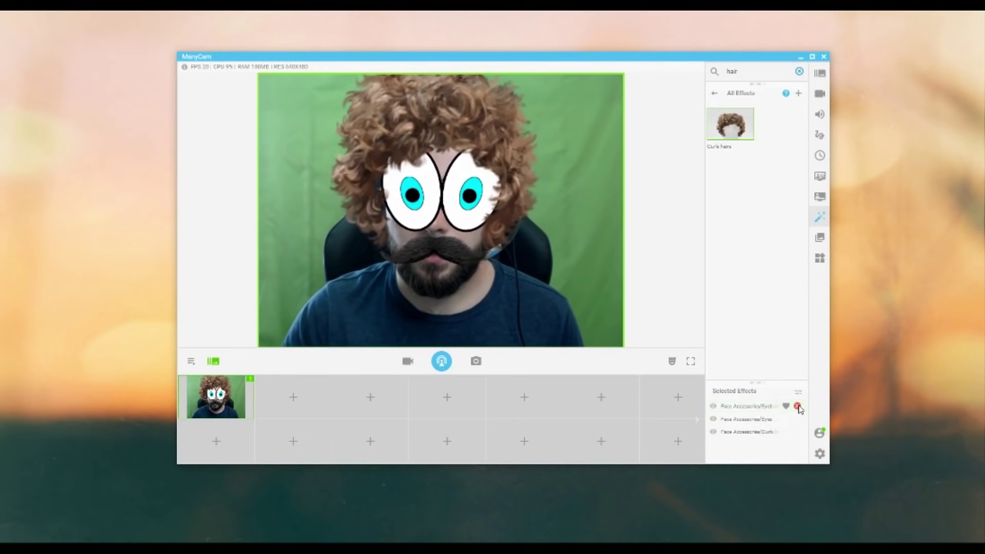
Remove the individual selected effects and apply the "Boy 1" preset from the Groups folder
{"action": "left_click", "coordinate": [798, 407]}
{"action": "left_click", "coordinate": [713, 93]}
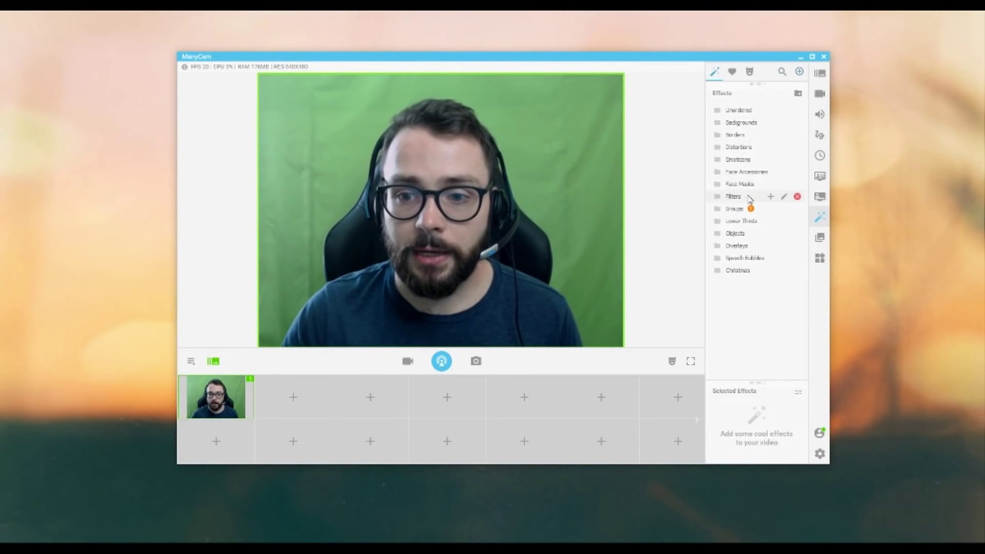
{"action": "left_click", "coordinate": [733, 206]}
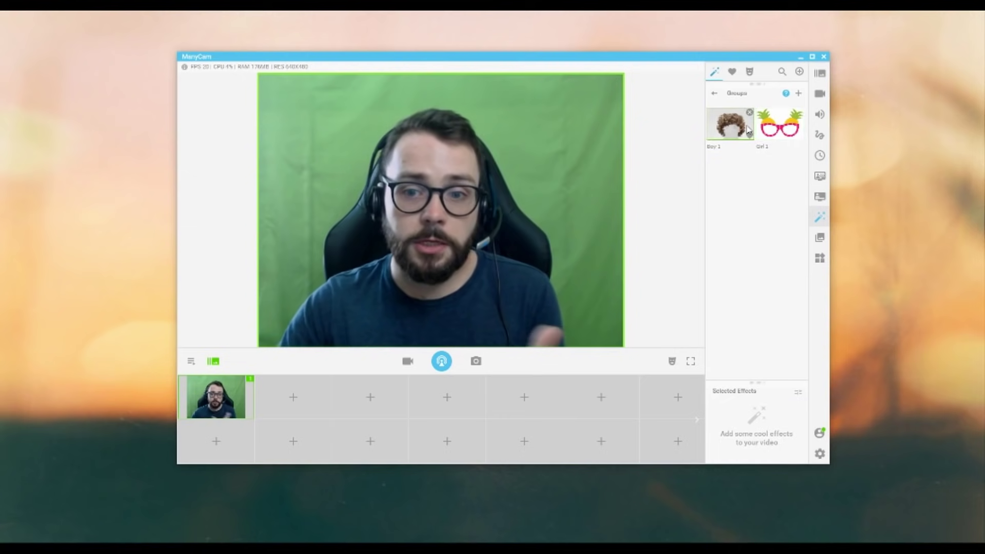
{"action": "left_click", "coordinate": [724, 128]}
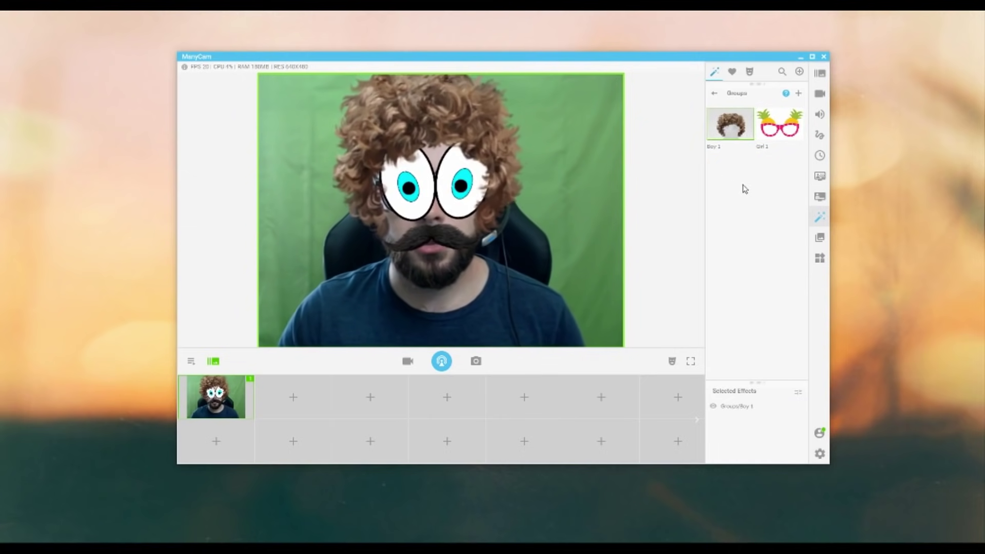
Add the "Girl 1" preset and alternate the visibility of "Boy 1" and "Girl 1", ending with both hidden
{"action": "left_click", "coordinate": [713, 406]}
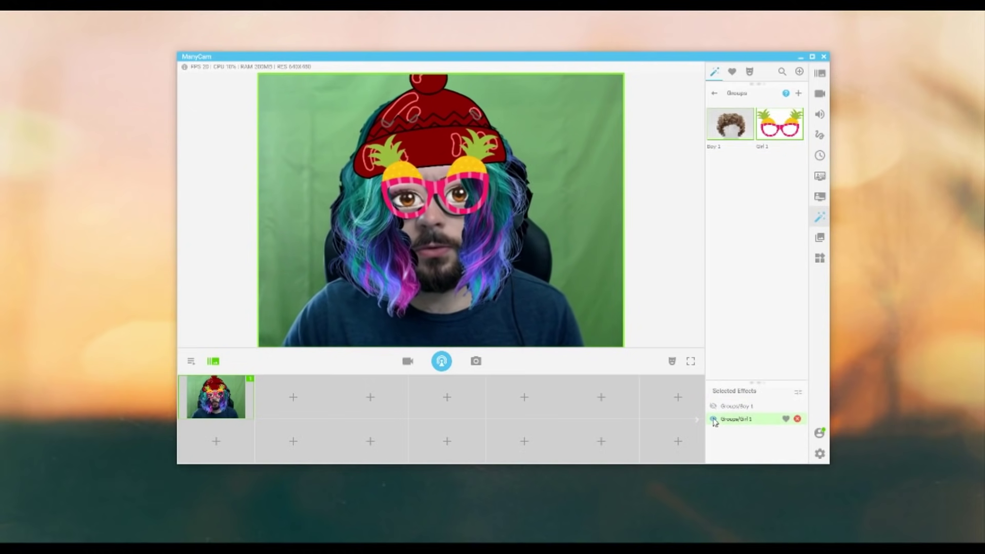
{"action": "left_click", "coordinate": [714, 420]}
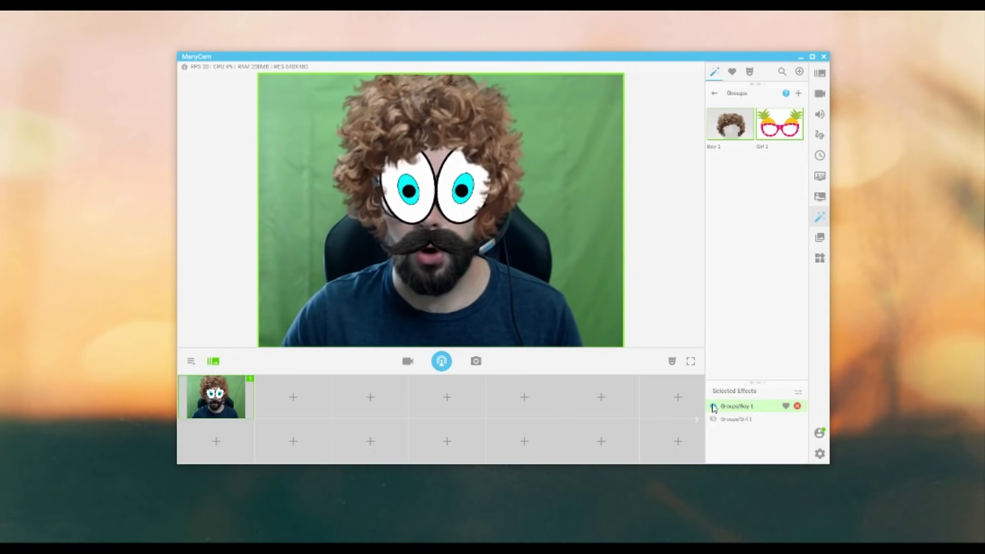
{"action": "left_click", "coordinate": [713, 409]}
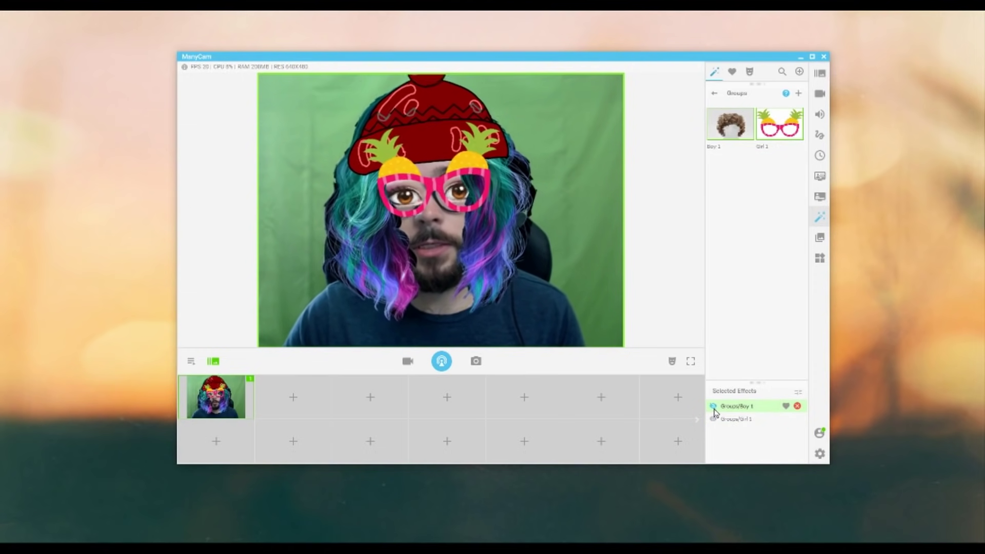
{"action": "left_click", "coordinate": [714, 419]}
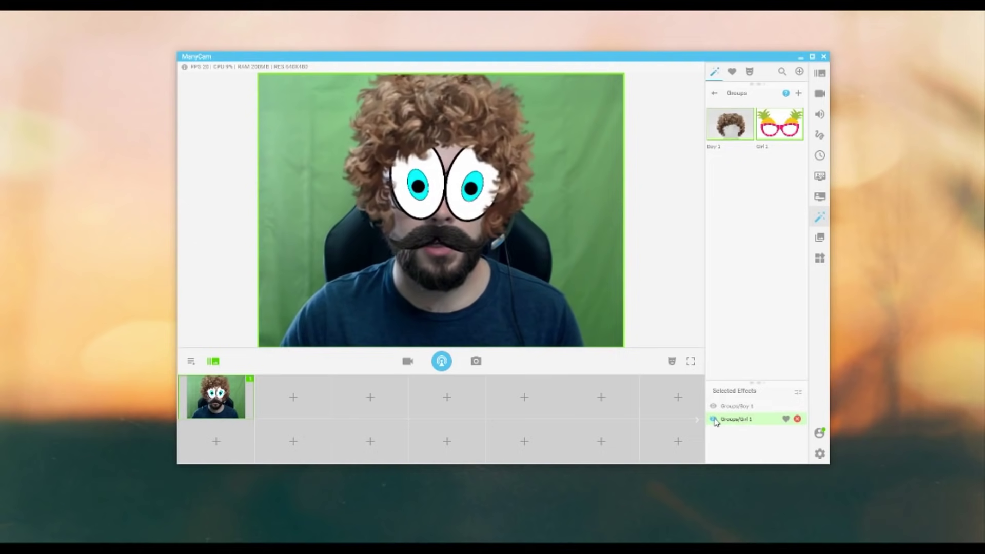
{"action": "left_click", "coordinate": [714, 420]}
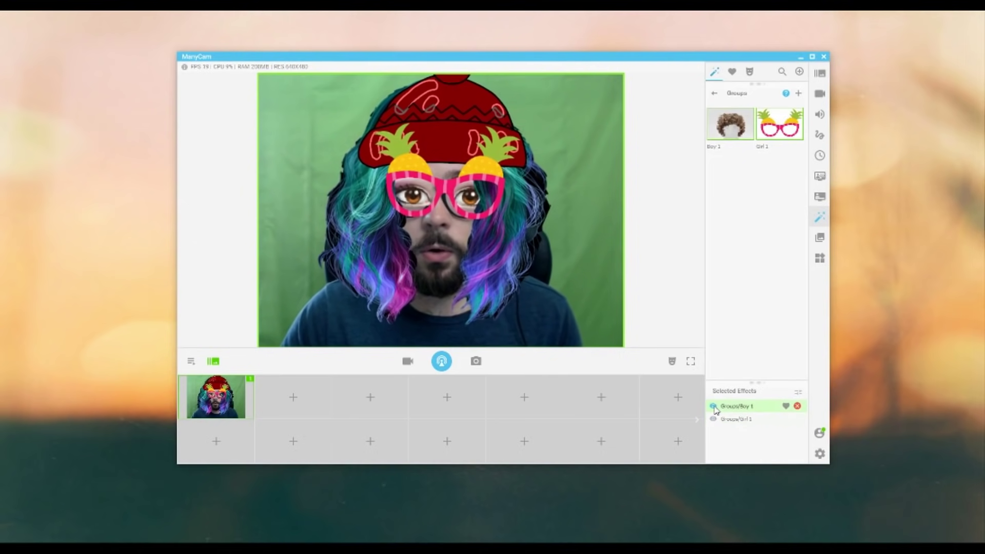
{"action": "left_click", "coordinate": [714, 420]}
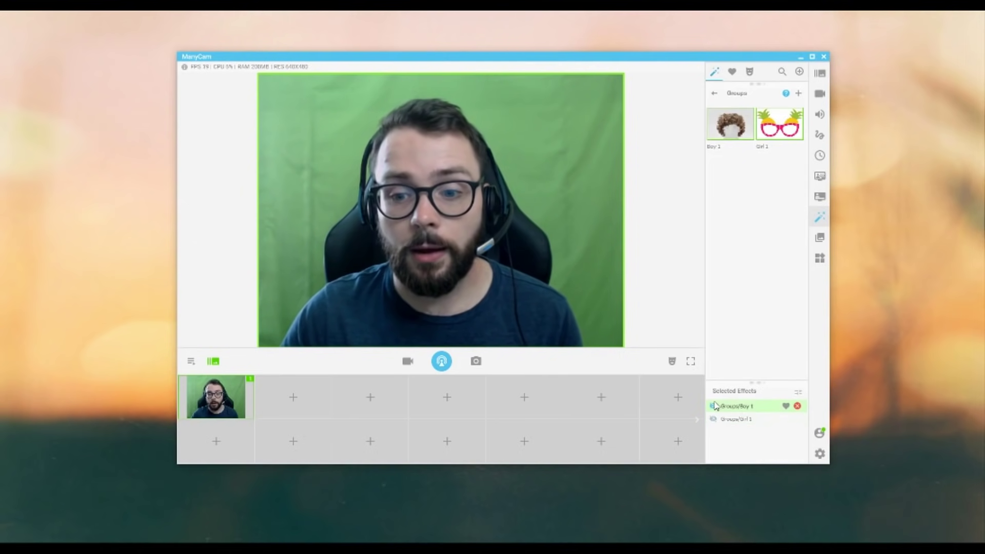
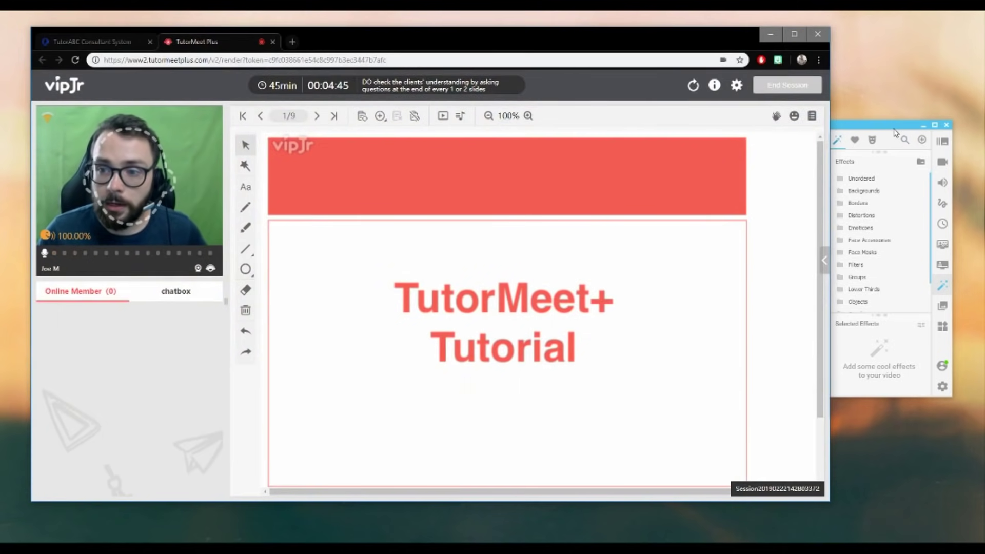
Bring ManyCam in front of the TutorMeet session, open the vlcsnap photo window and arrange both windows without overlap
{"action": "left_click", "coordinate": [896, 132]}
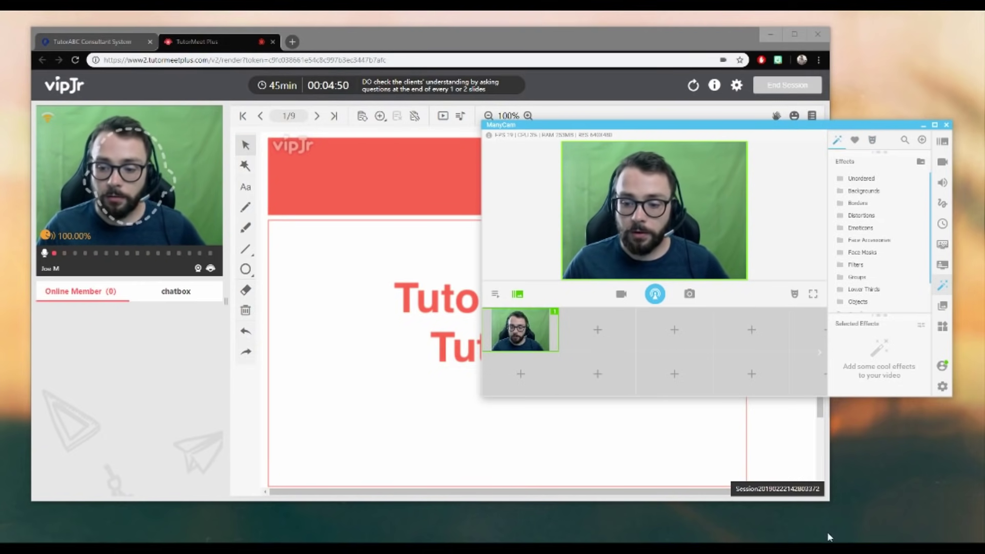
{"action": "mouse_move", "coordinate": [831, 536]}
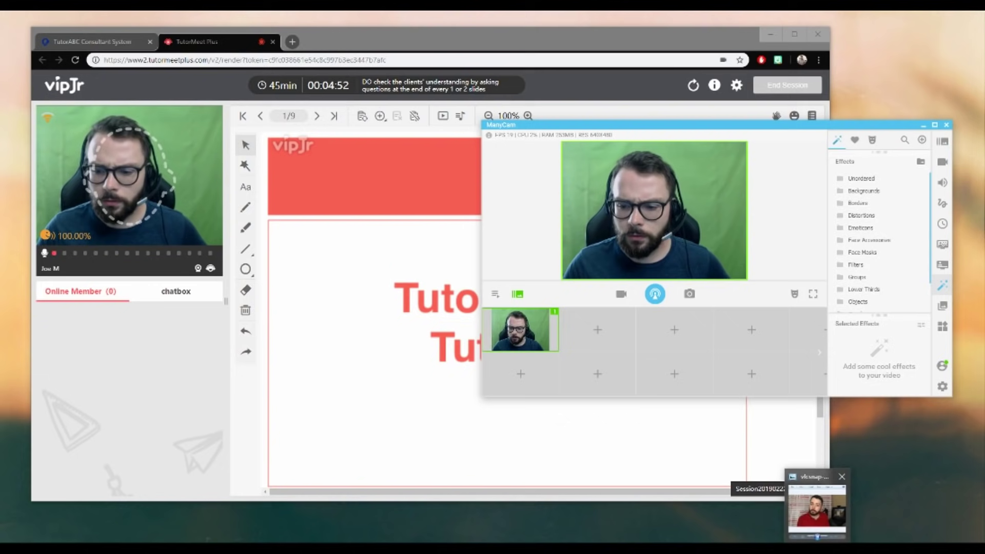
{"action": "left_click", "coordinate": [817, 508]}
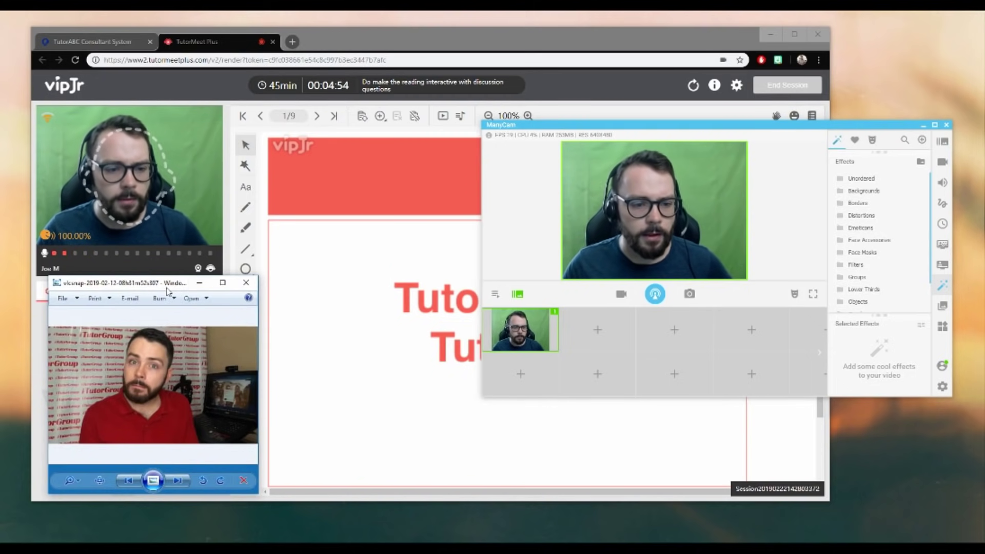
{"action": "left_click_drag", "start_coordinate": [167, 290], "coordinate": [157, 291]}
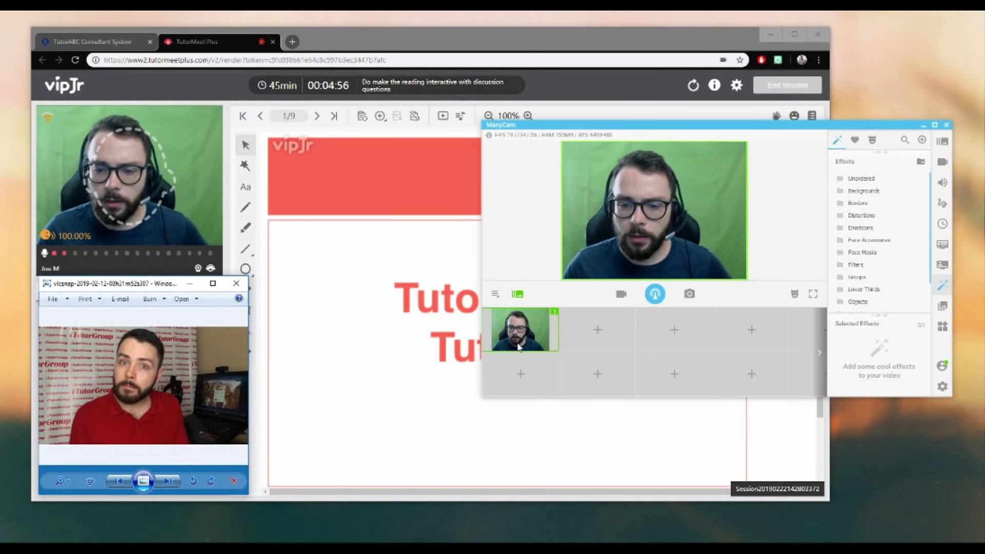
{"action": "left_click_drag", "start_coordinate": [642, 128], "coordinate": [626, 123]}
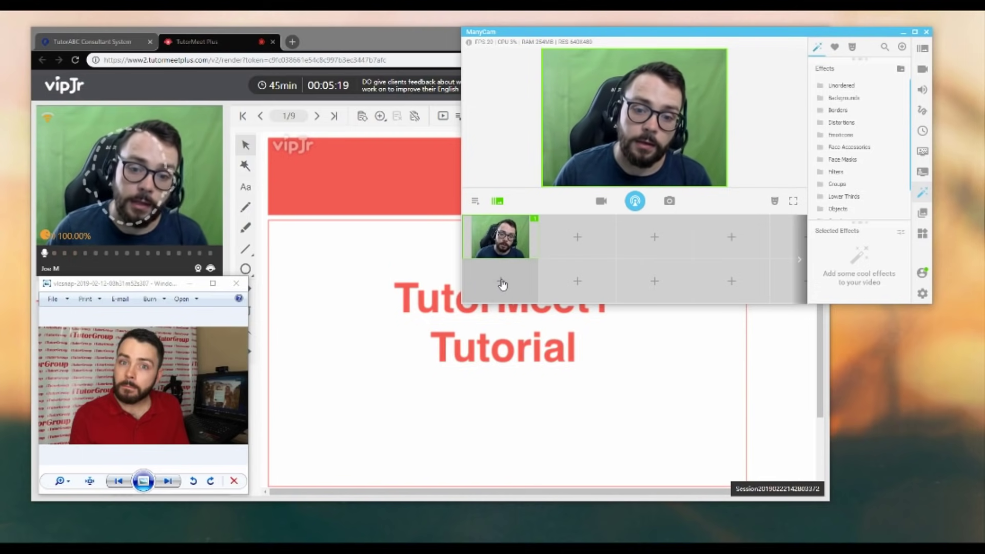
Add a custom desktop area as the source of the empty preset below the webcam and switch the live video to it
{"action": "left_click", "coordinate": [507, 280]}
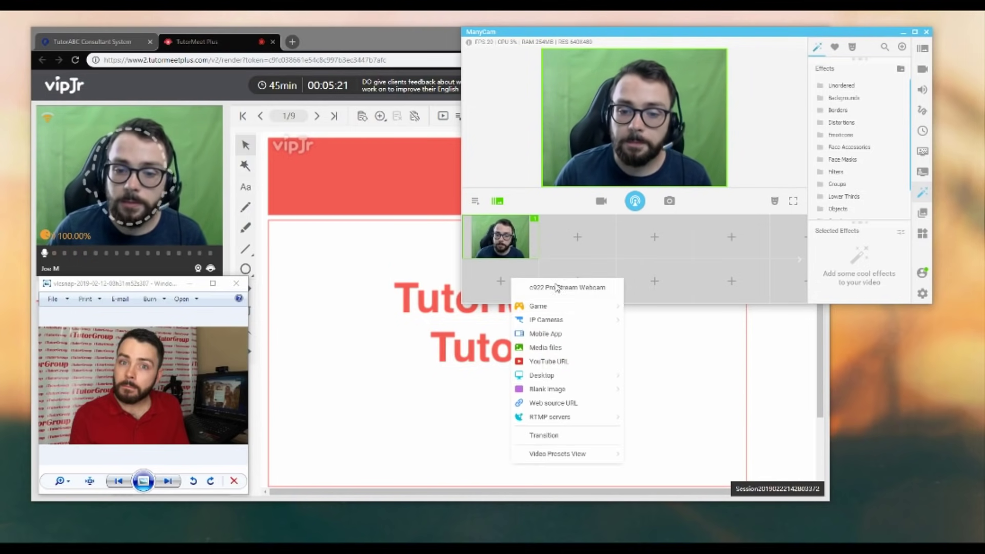
{"action": "mouse_move", "coordinate": [557, 374]}
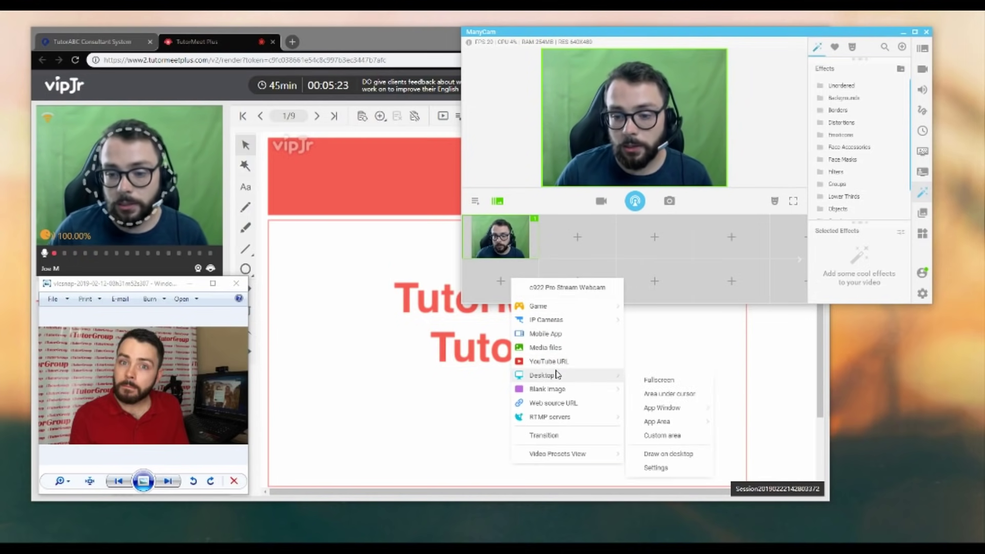
{"action": "left_click", "coordinate": [663, 435]}
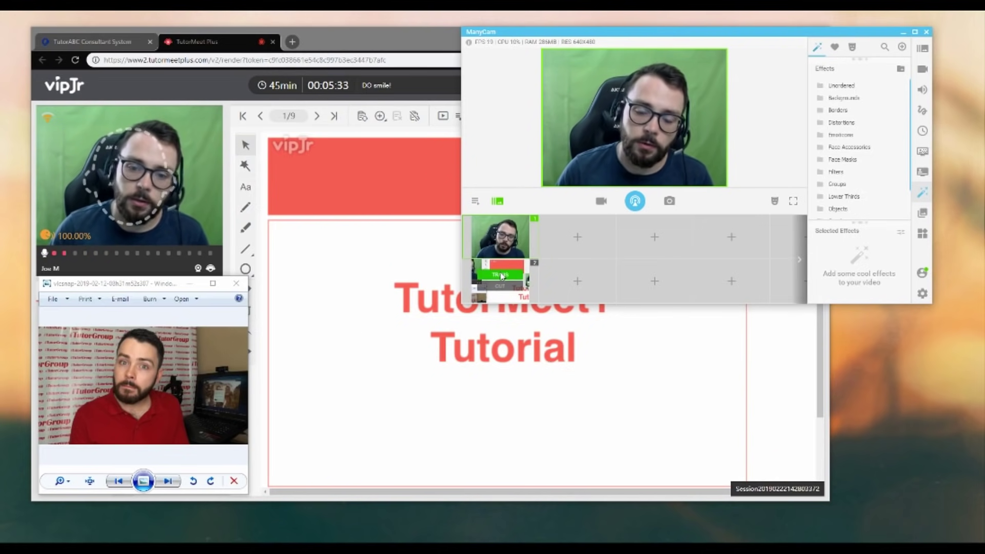
{"action": "left_click", "coordinate": [482, 272]}
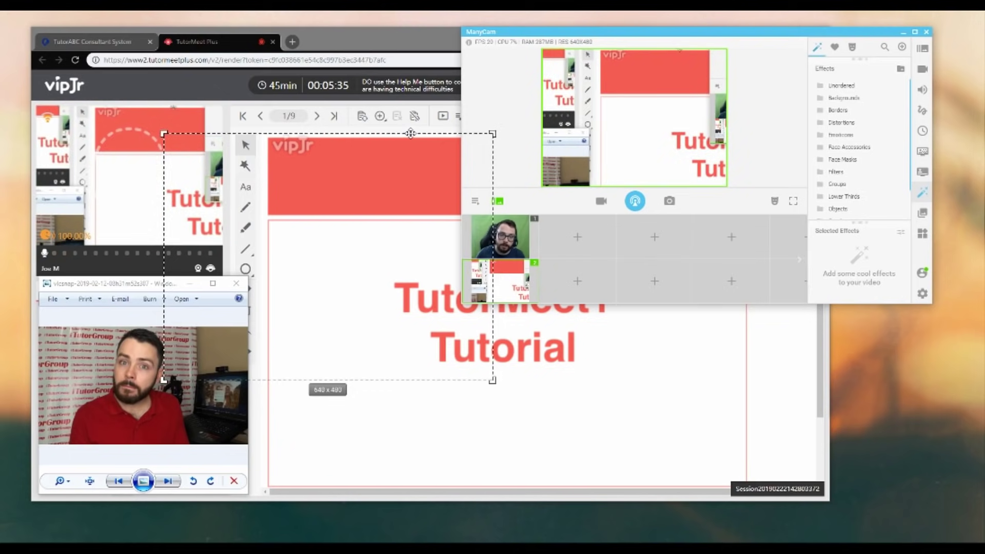
Move the desktop capture area over the vlcsnap photo and shrink it to about 390 x 240 pixels around the picture
{"action": "left_click_drag", "start_coordinate": [407, 135], "coordinate": [284, 198]}
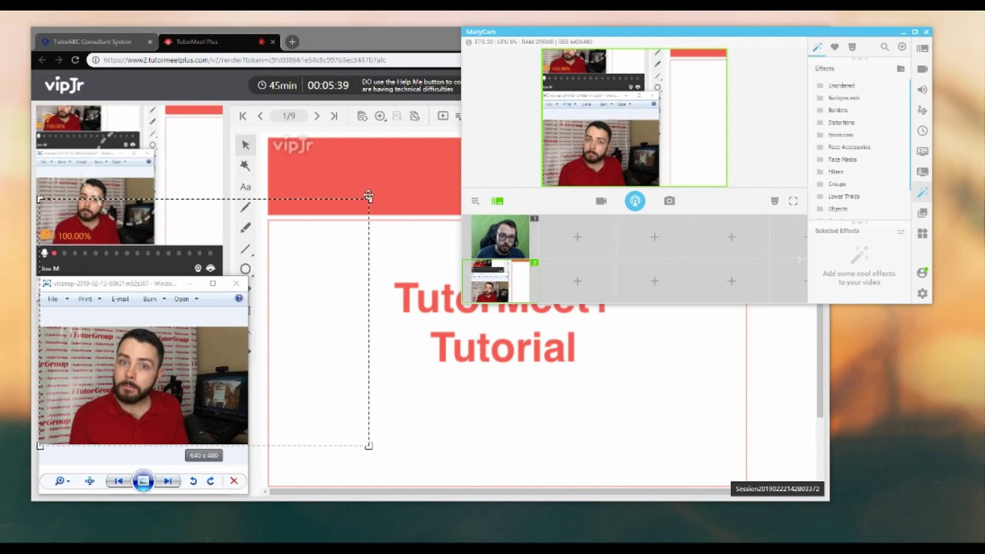
{"action": "left_click_drag", "start_coordinate": [367, 199], "coordinate": [238, 325]}
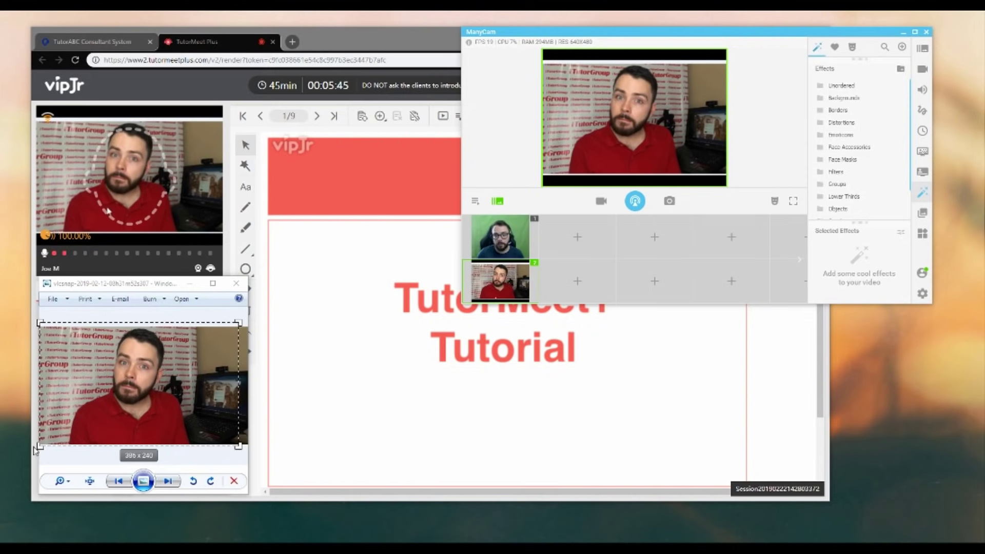
Try the Cat Mask, Eyebrow Black and Moustache face accessories on the desktop-area video and remove them again
{"action": "left_click", "coordinate": [844, 148]}
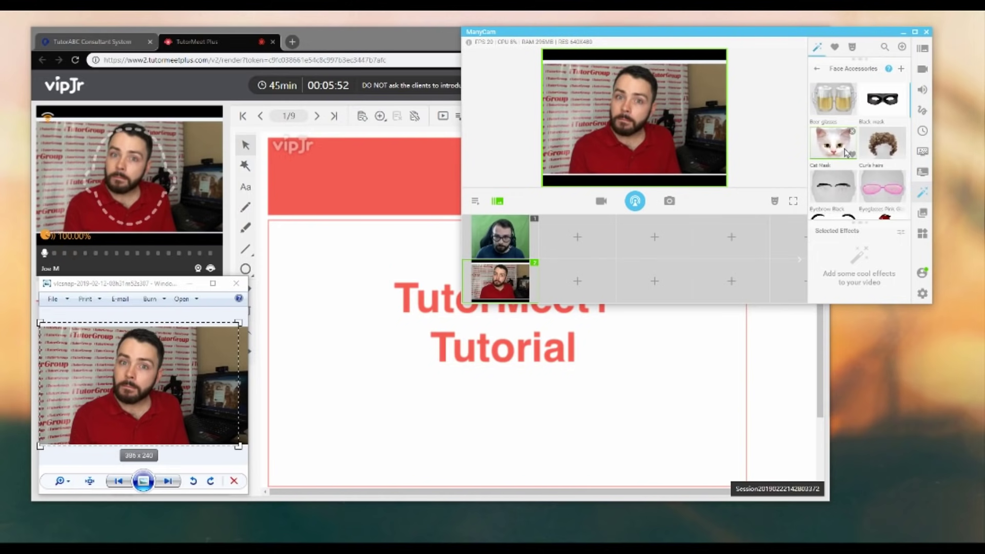
{"action": "left_click", "coordinate": [832, 145]}
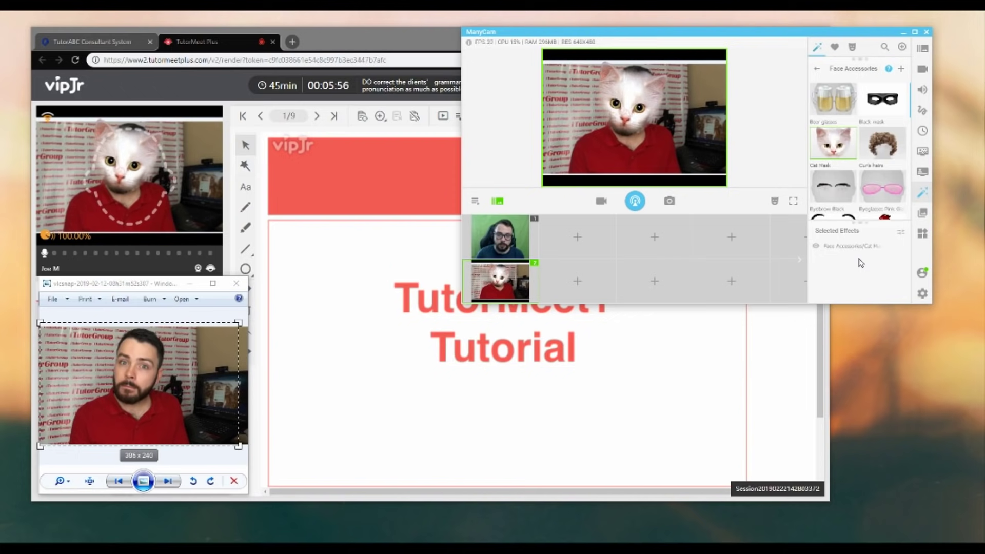
{"action": "left_click", "coordinate": [834, 187]}
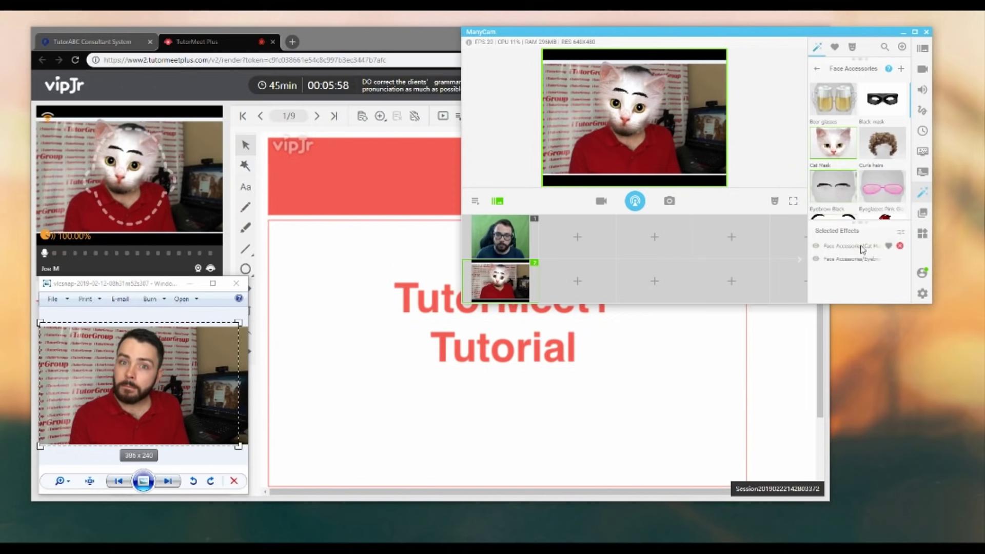
{"action": "scroll", "coordinate": [867, 175], "scroll_direction": "down", "scroll_amount": 3}
{"action": "scroll", "coordinate": [877, 144], "scroll_direction": "down", "scroll_amount": 5}
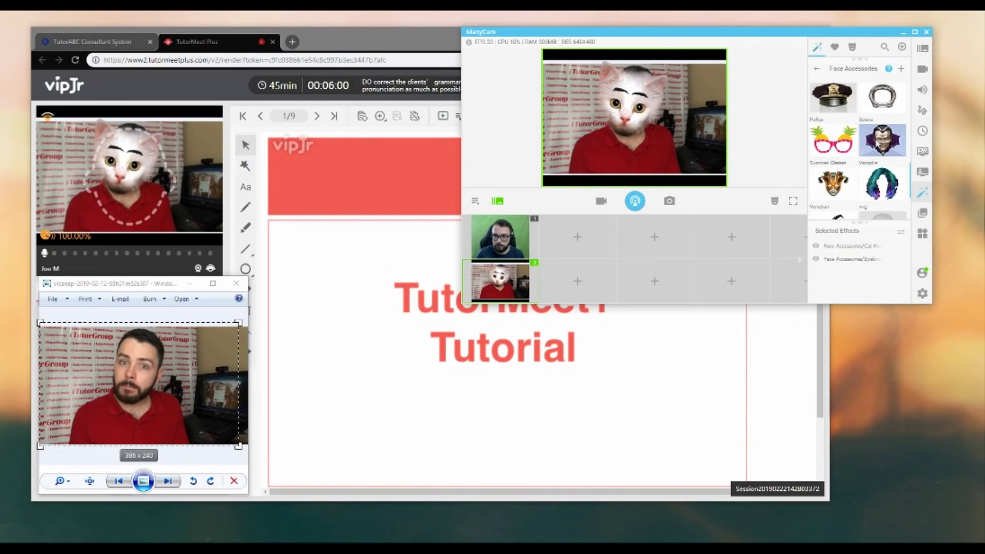
{"action": "scroll", "coordinate": [877, 144], "scroll_direction": "up", "scroll_amount": 4}
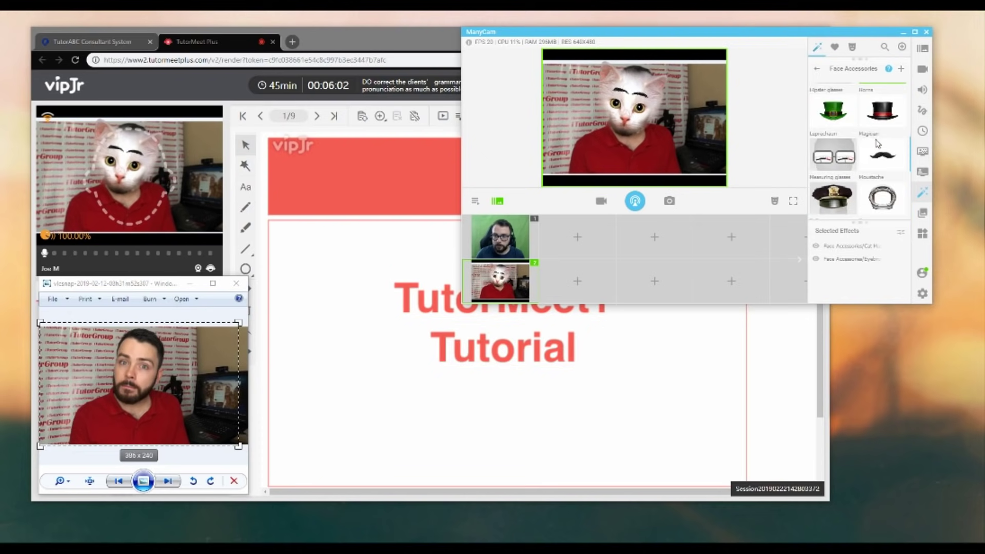
{"action": "left_click", "coordinate": [878, 162]}
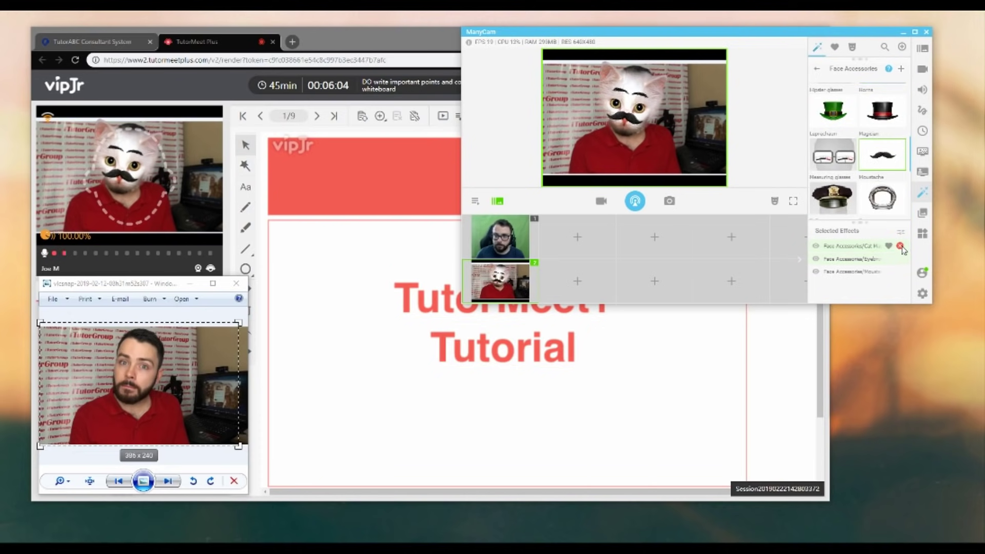
{"action": "left_click", "coordinate": [903, 249]}
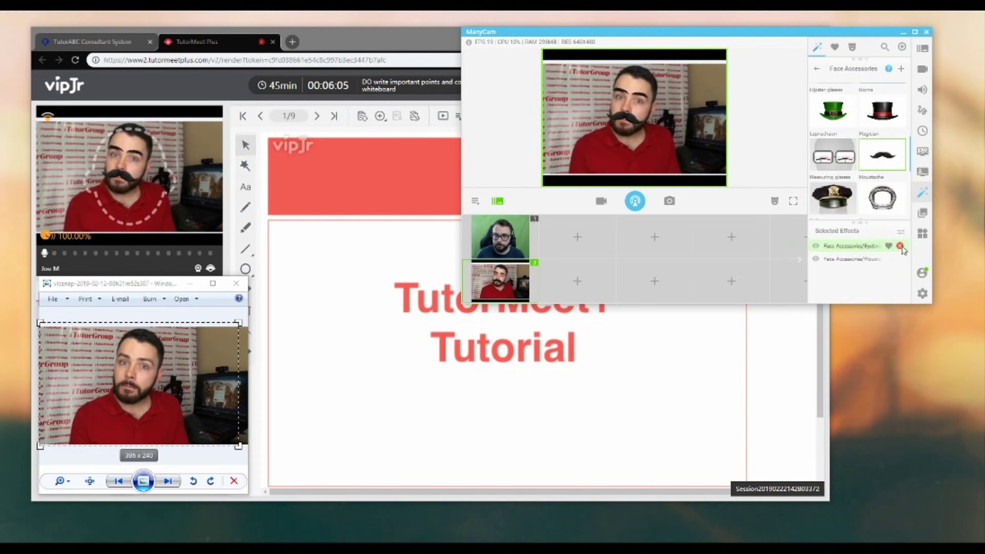
Apply the "Boy 1" group preset to the desktop-area video, and switch the live video to the webcam and back
{"action": "left_click", "coordinate": [817, 68]}
{"action": "left_click", "coordinate": [846, 185]}
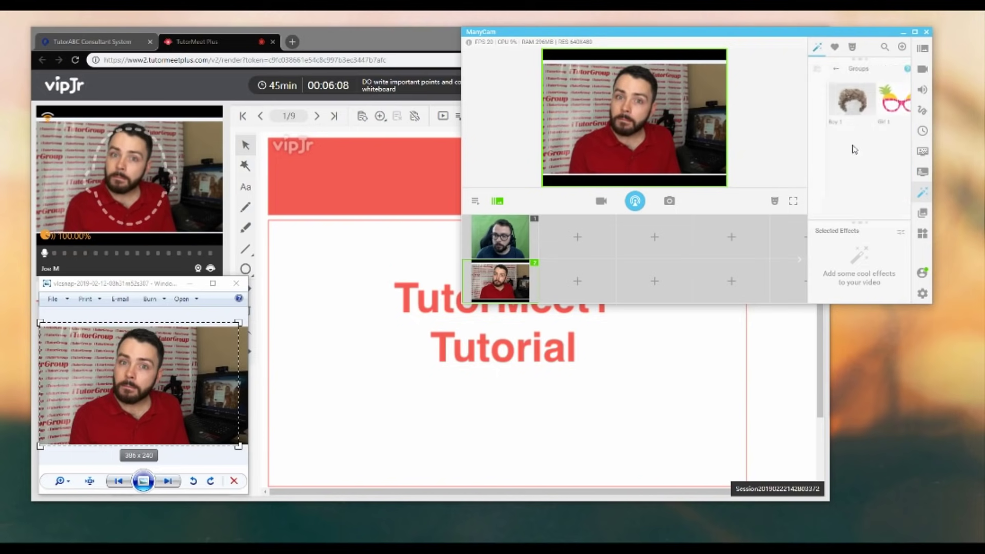
{"action": "left_click", "coordinate": [839, 102]}
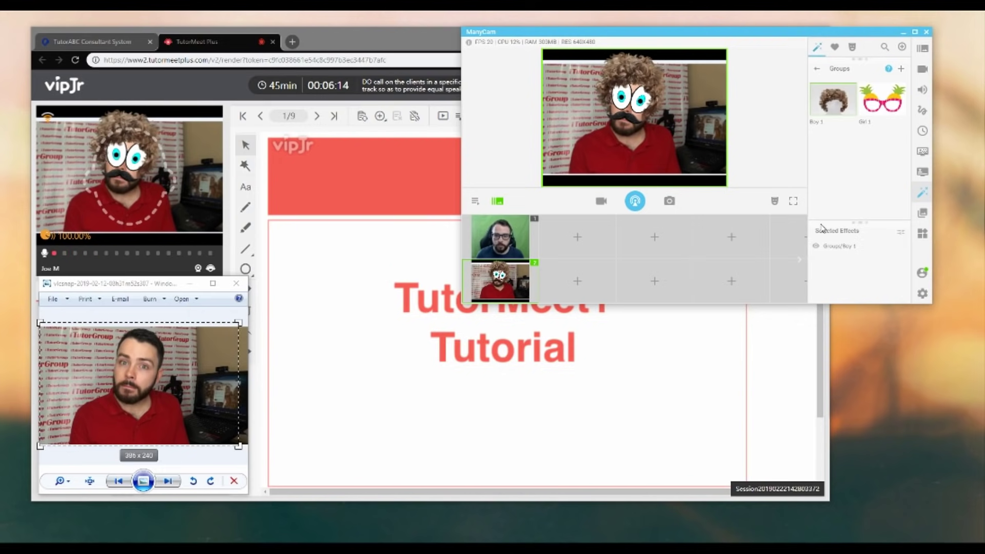
{"action": "mouse_move", "coordinate": [513, 233]}
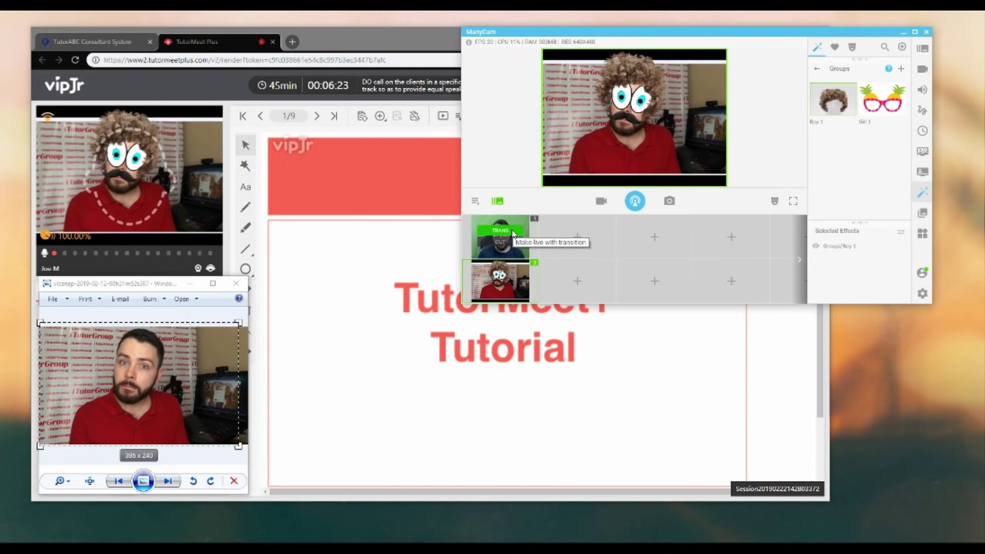
{"action": "left_click", "coordinate": [513, 234]}
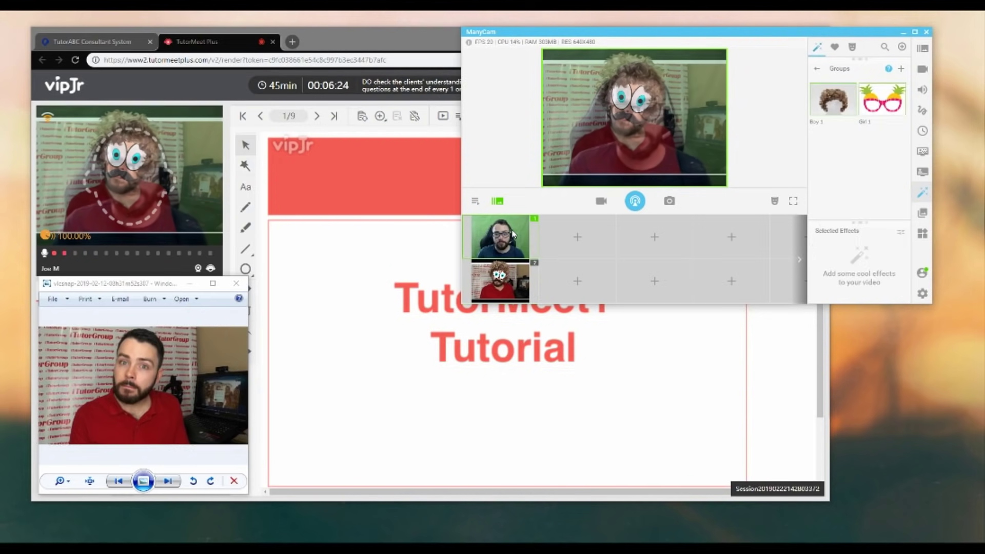
{"action": "left_click", "coordinate": [498, 282]}
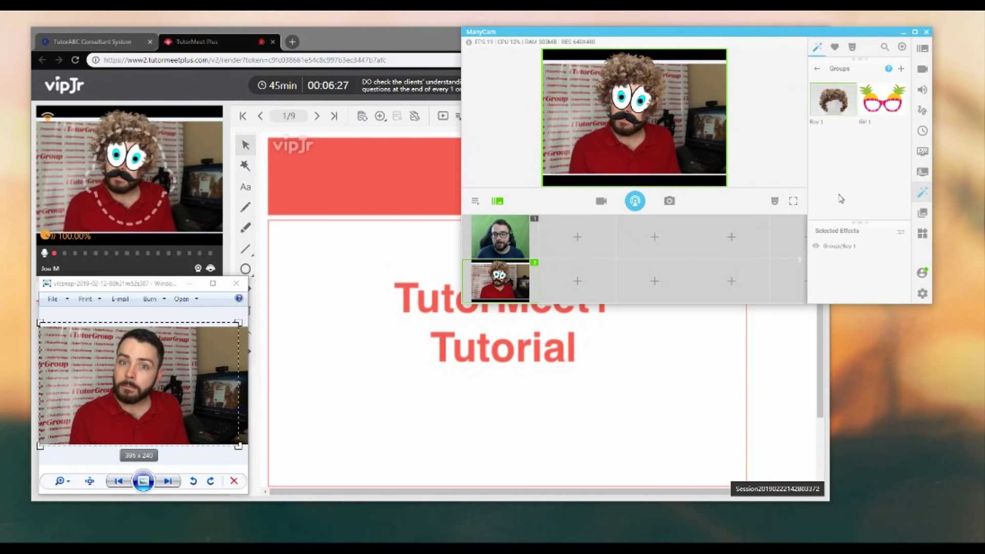
Replace the "Boy 1" preset on the desktop-area video with "Girl 1", and remove that preset as well
{"action": "left_click", "coordinate": [898, 247]}
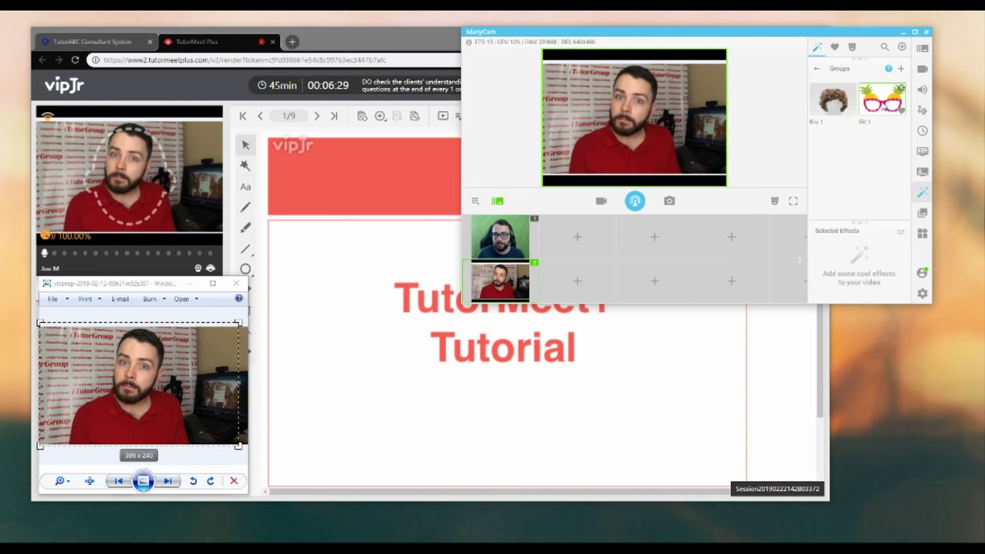
{"action": "left_click", "coordinate": [882, 103]}
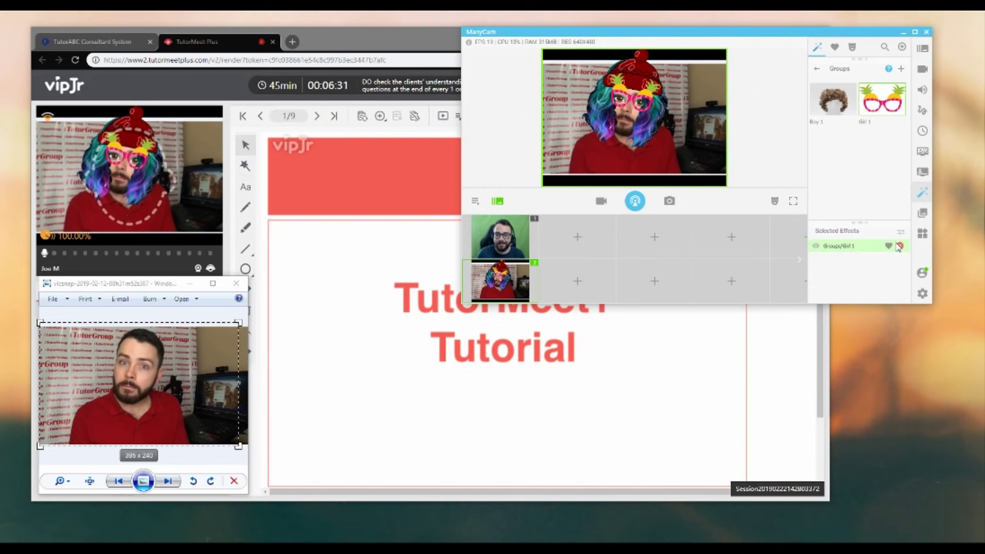
{"action": "left_click", "coordinate": [901, 247]}
Switch the live video to the webcam, back to the desktop area, and to the webcam once more
{"action": "left_click", "coordinate": [510, 230]}
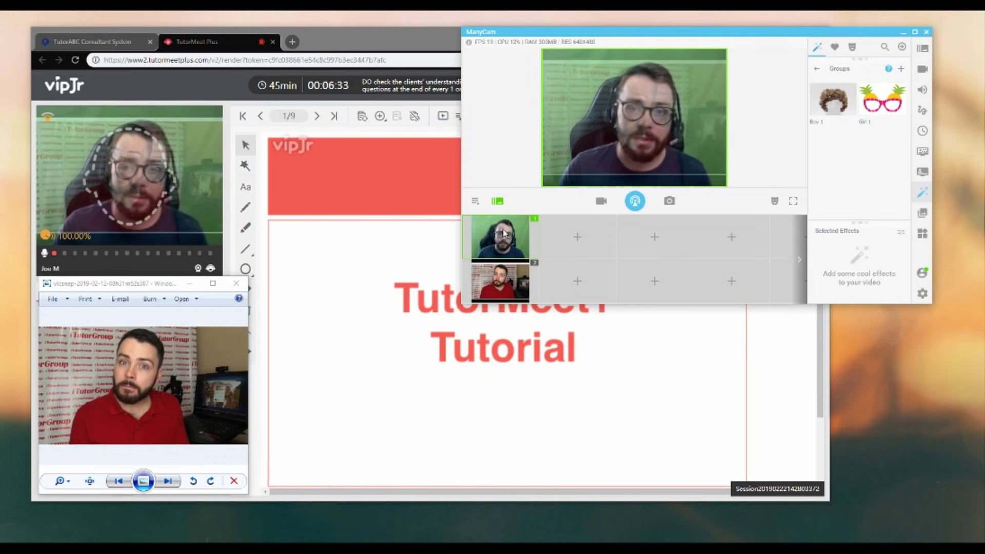
{"action": "left_click", "coordinate": [517, 274]}
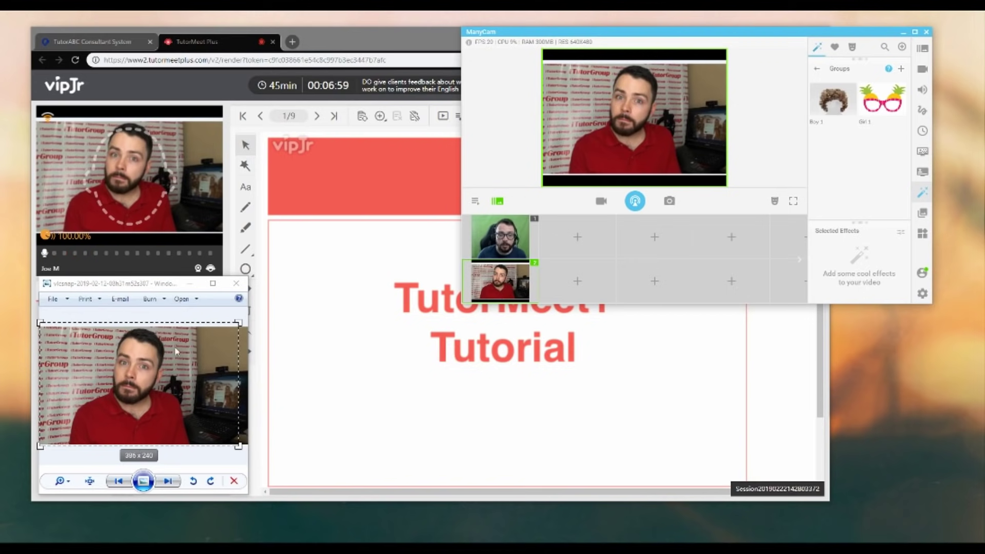
{"action": "left_click", "coordinate": [504, 252]}
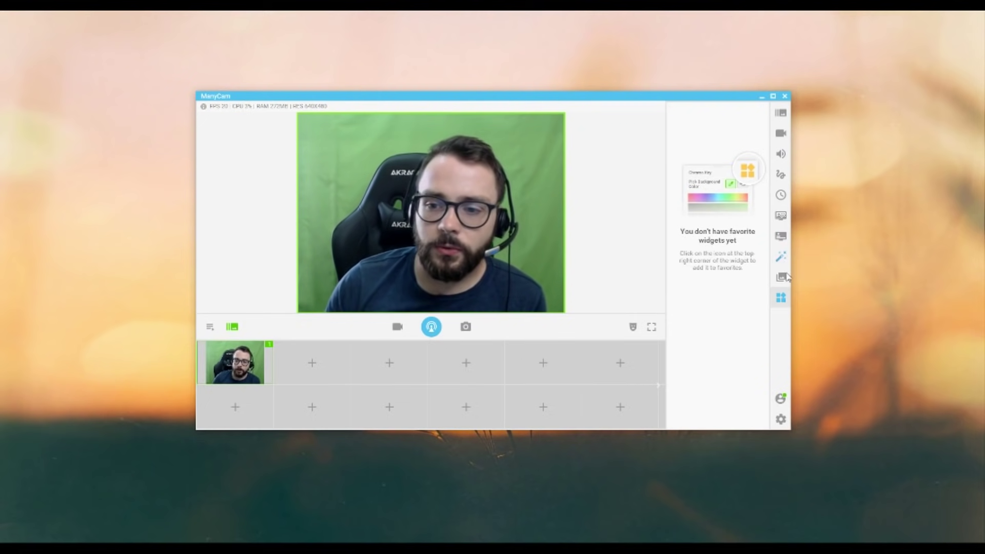
Create a new effects category titled "Christmas", look inside it and return to the category list
{"action": "left_click", "coordinate": [782, 262]}
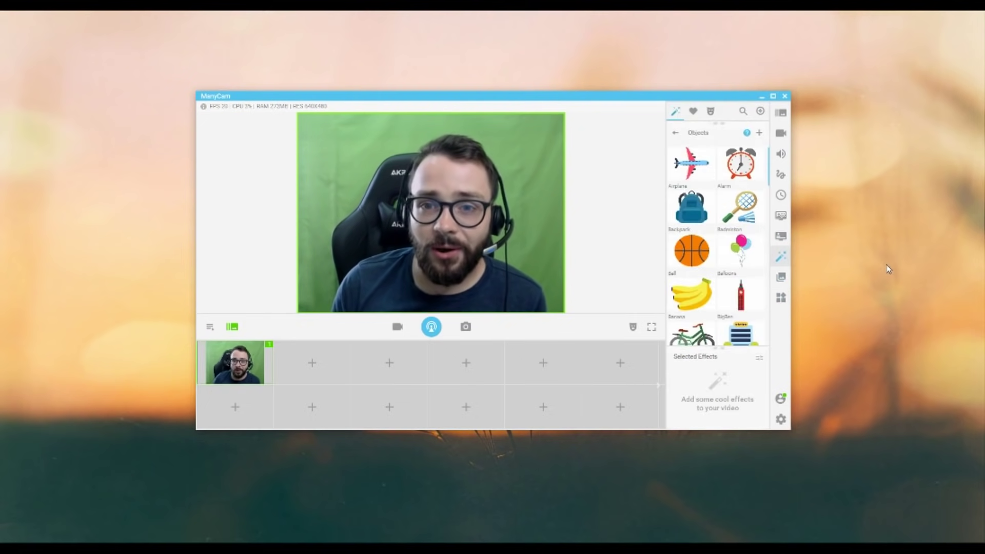
{"action": "left_click", "coordinate": [675, 132]}
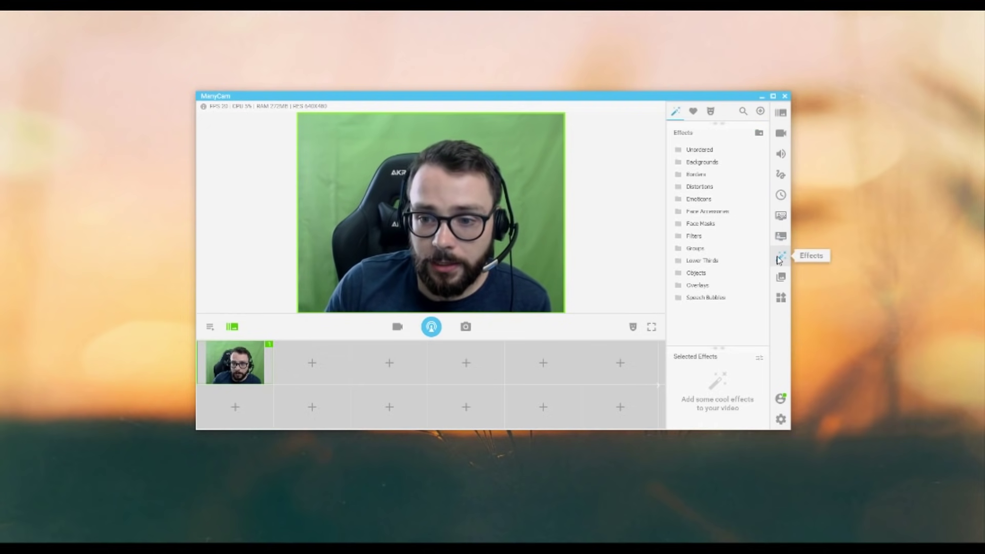
{"action": "left_click", "coordinate": [759, 134]}
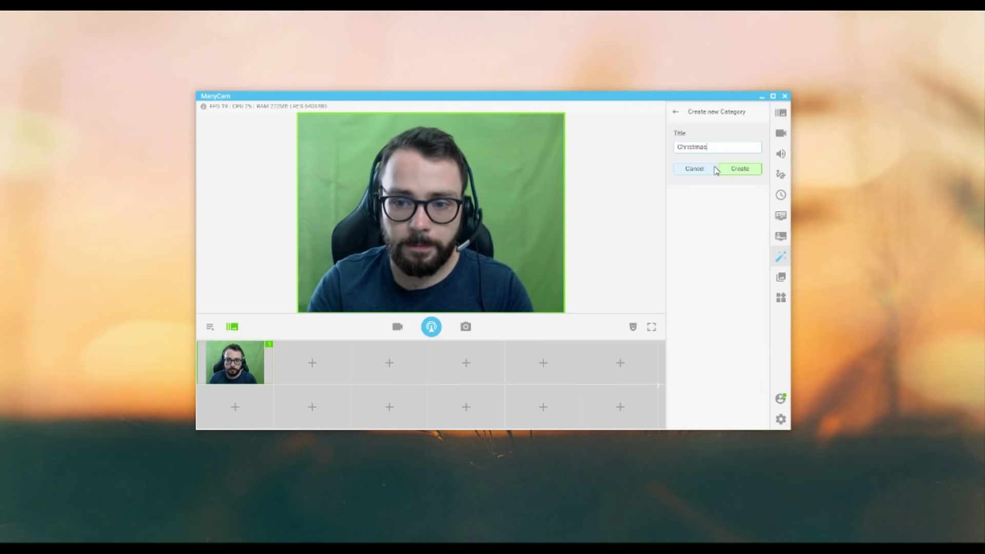
{"action": "left_click", "coordinate": [741, 169]}
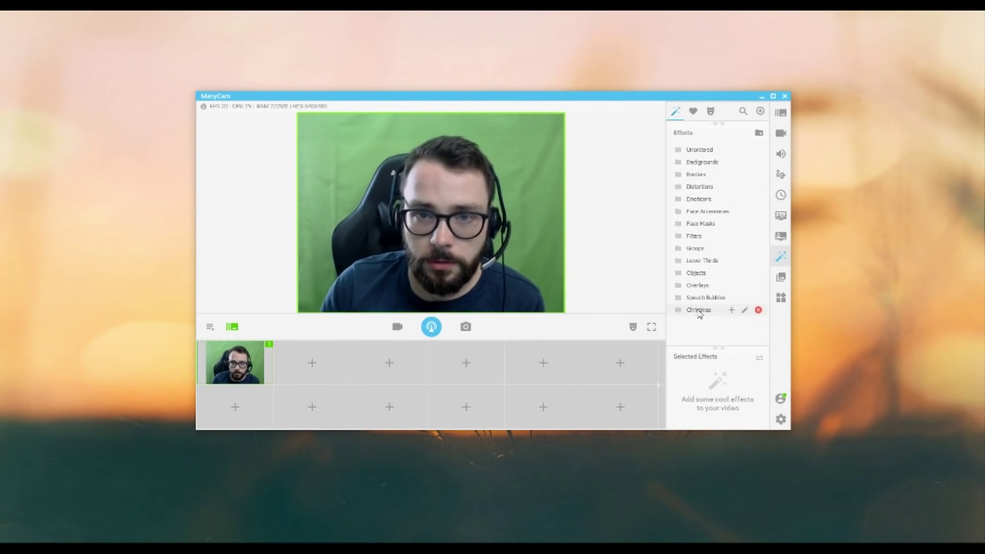
{"action": "left_click", "coordinate": [699, 311]}
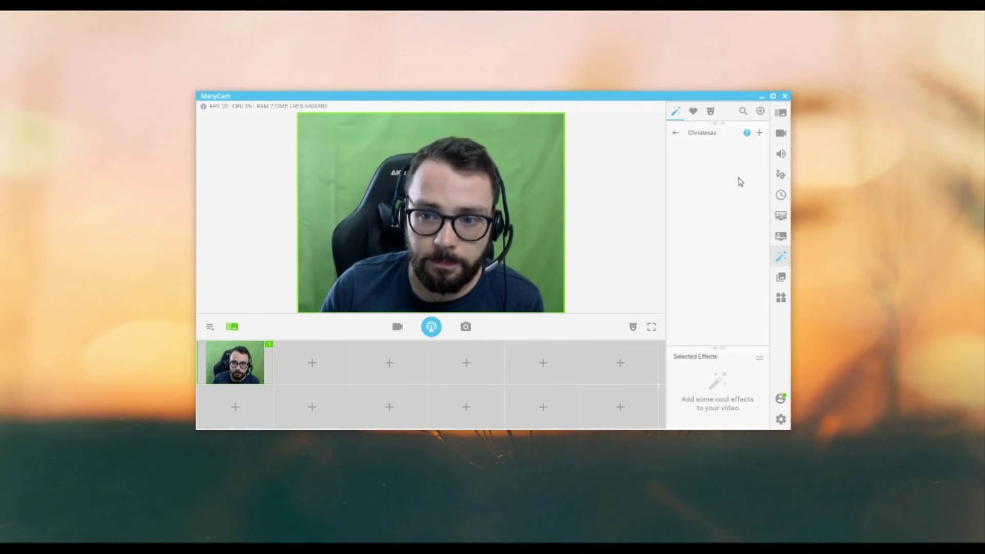
{"action": "left_click", "coordinate": [675, 134]}
Search the online effects catalog for "christmas", download effects including Christmas Border and Rudolph the Christmas Reindeer, and open the downloaded Christmas Hat
{"action": "left_click", "coordinate": [760, 112]}
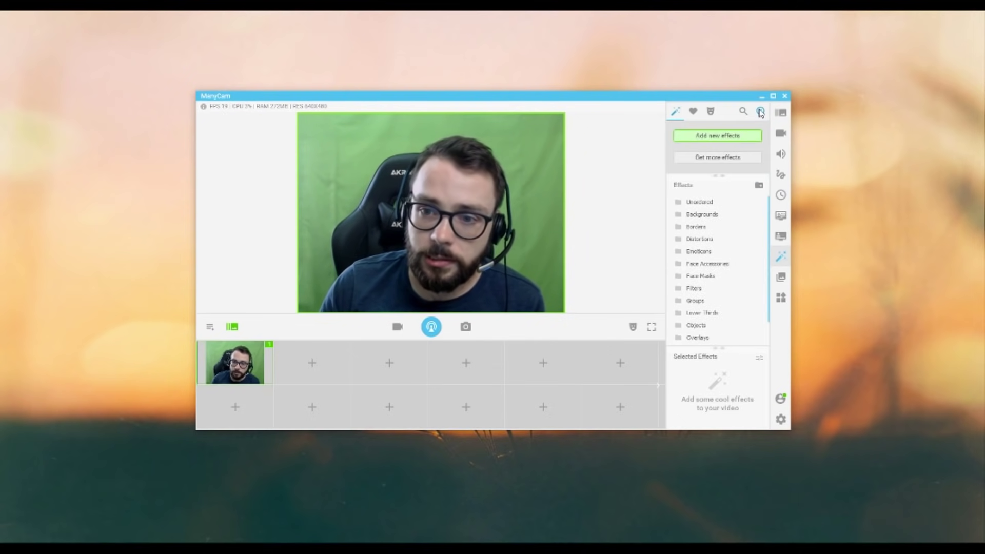
{"action": "left_click", "coordinate": [722, 160]}
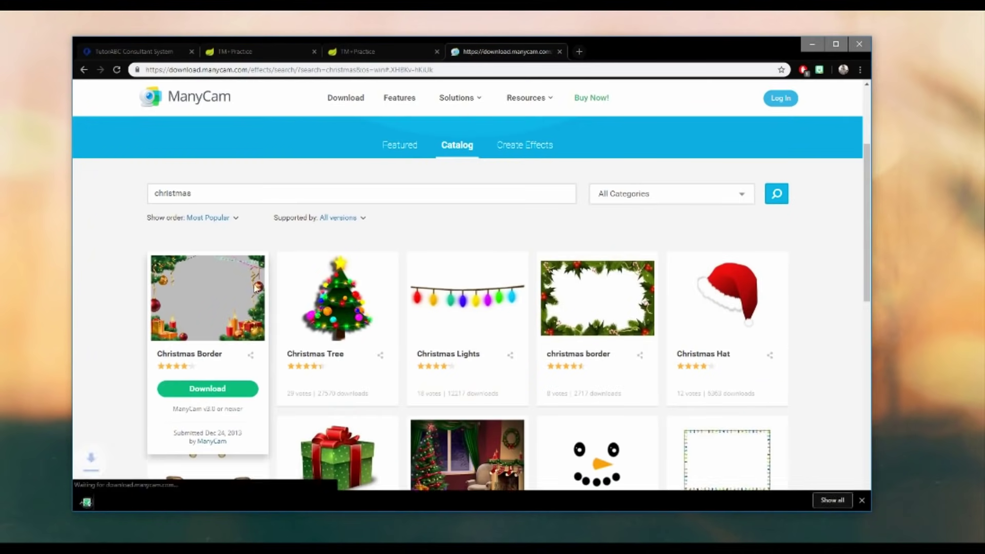
{"action": "scroll", "coordinate": [202, 452], "scroll_direction": "down", "scroll_amount": 3}
{"action": "left_click", "coordinate": [207, 450]}
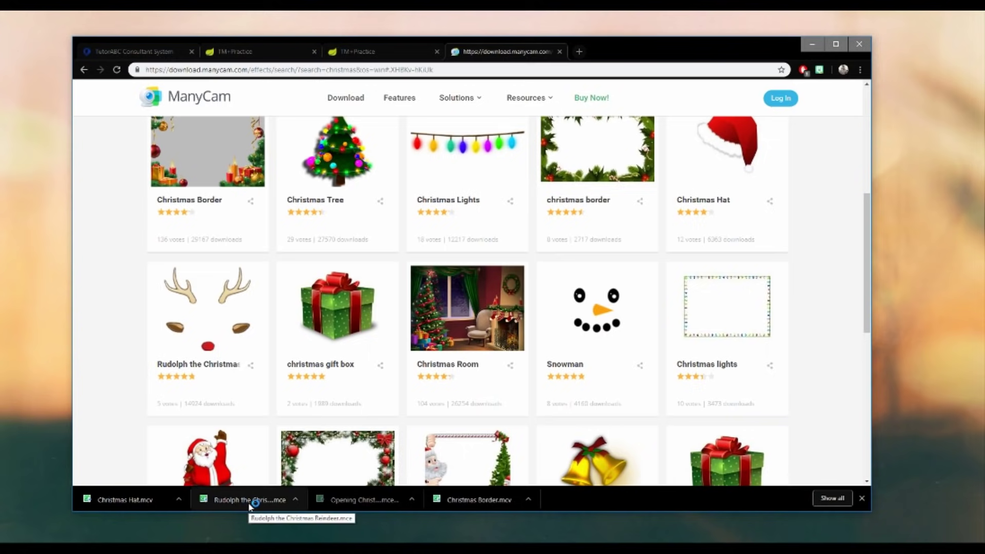
{"action": "left_click", "coordinate": [137, 501]}
Search the online catalog for "snow" and download the Snow effect
{"action": "scroll", "coordinate": [366, 352], "scroll_direction": "up", "scroll_amount": 6}
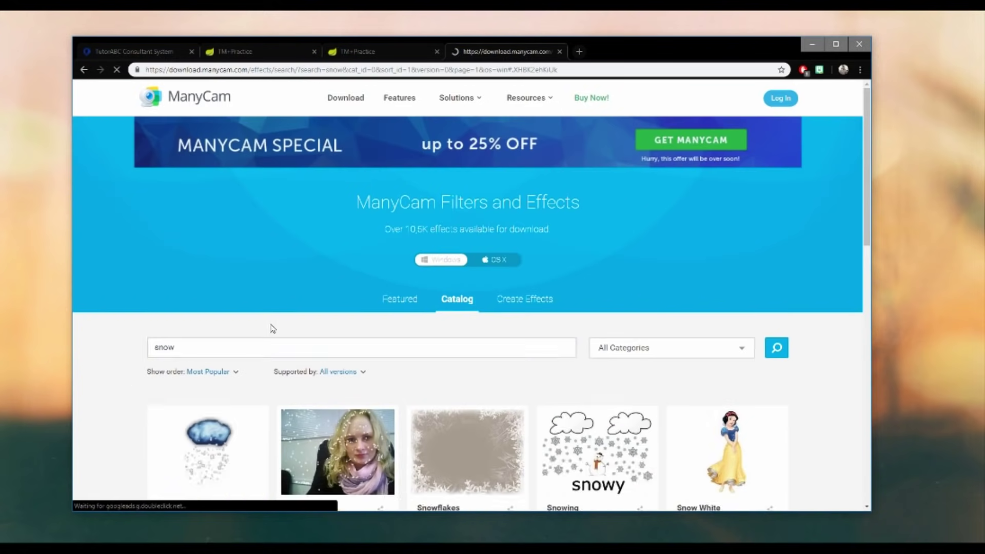
{"action": "scroll", "coordinate": [308, 333], "scroll_direction": "down", "scroll_amount": 4}
{"action": "left_click", "coordinate": [347, 336]}
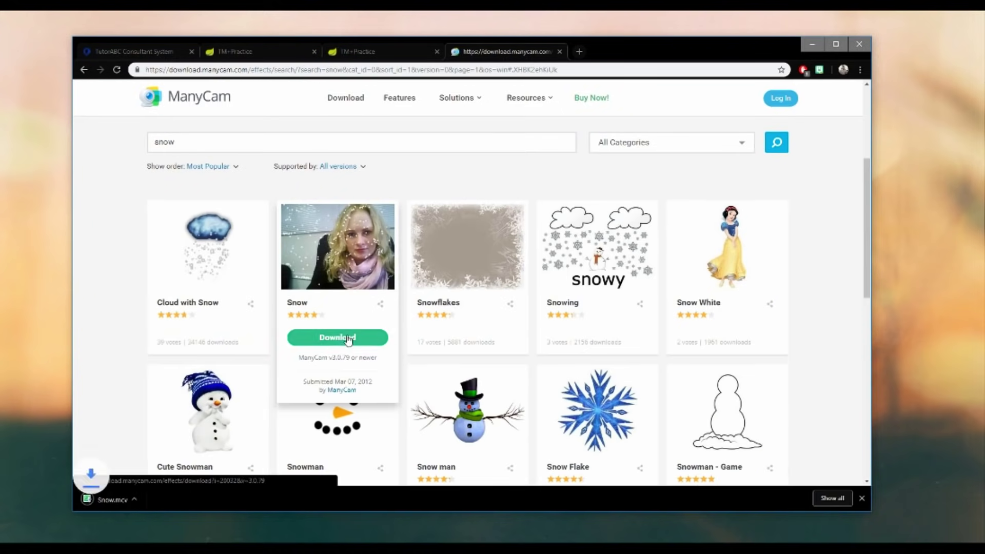
{"action": "scroll", "coordinate": [334, 448], "scroll_direction": "down", "scroll_amount": 1}
Switch back to ManyCam, search the effects for "christmas" and move Christmas Border to the "Christmas" category
{"action": "left_click", "coordinate": [762, 111]}
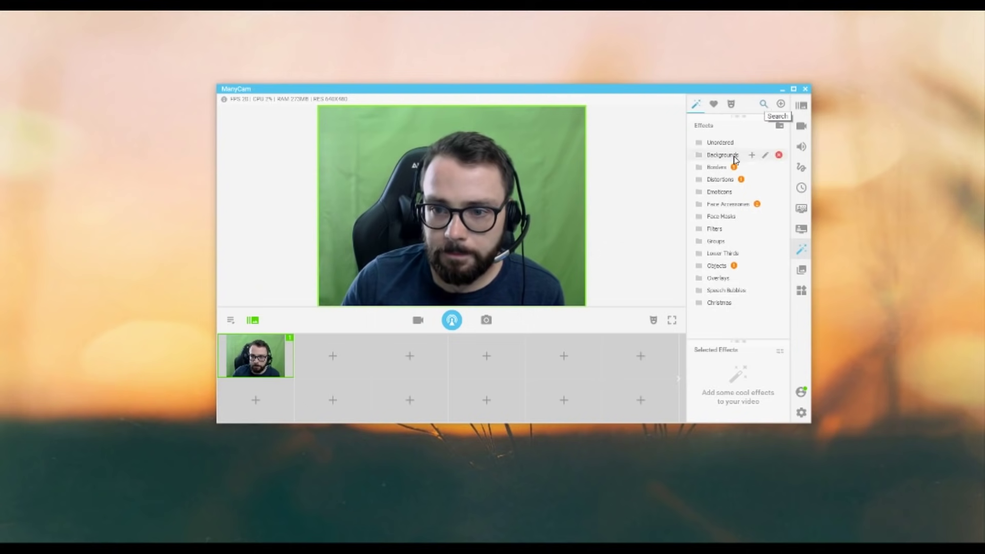
{"action": "type", "text": "christmas"}
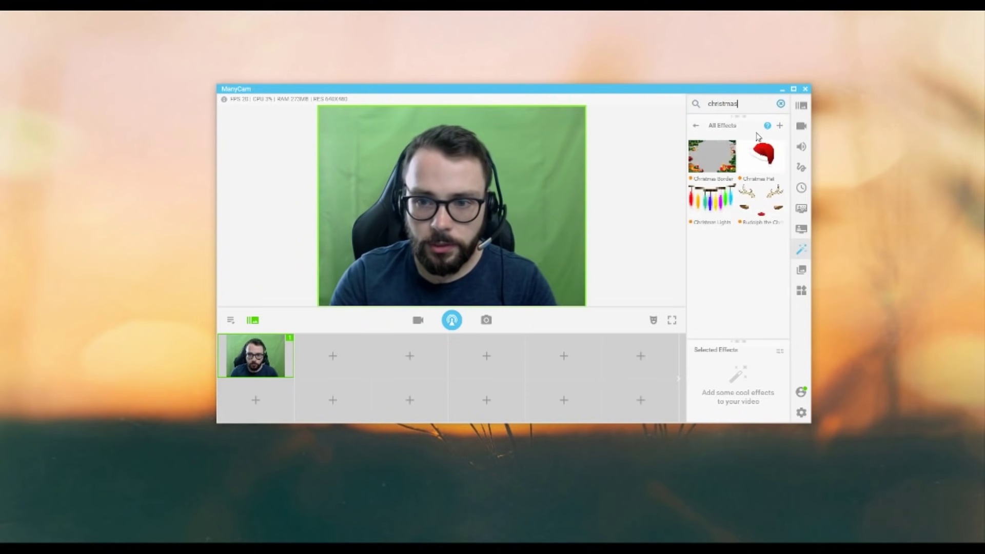
{"action": "right_click", "coordinate": [714, 158]}
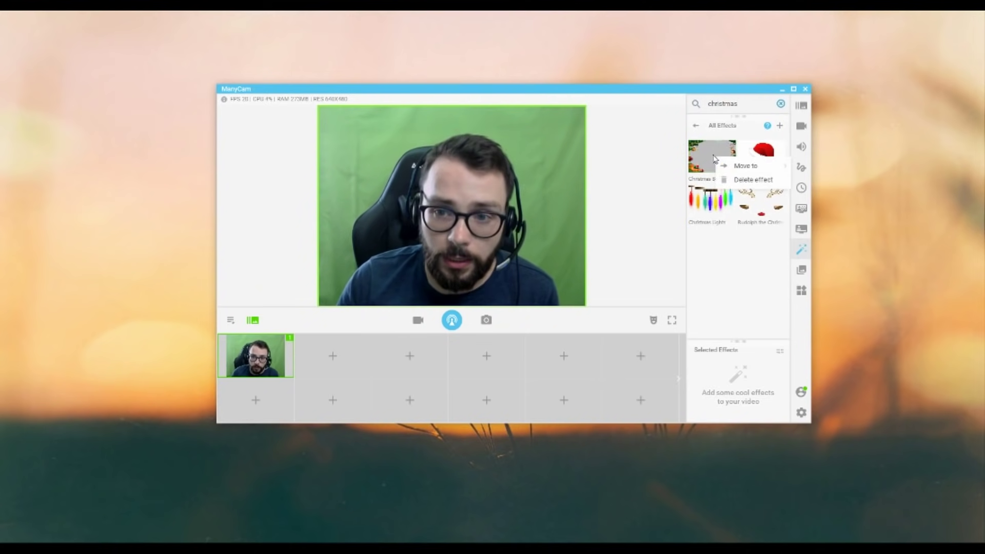
{"action": "mouse_move", "coordinate": [749, 166]}
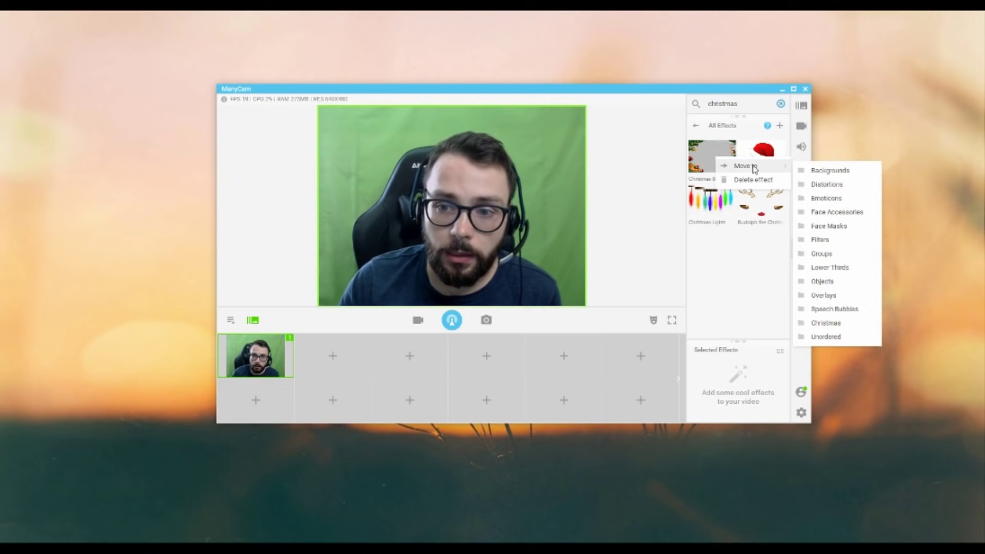
{"action": "left_click", "coordinate": [826, 323]}
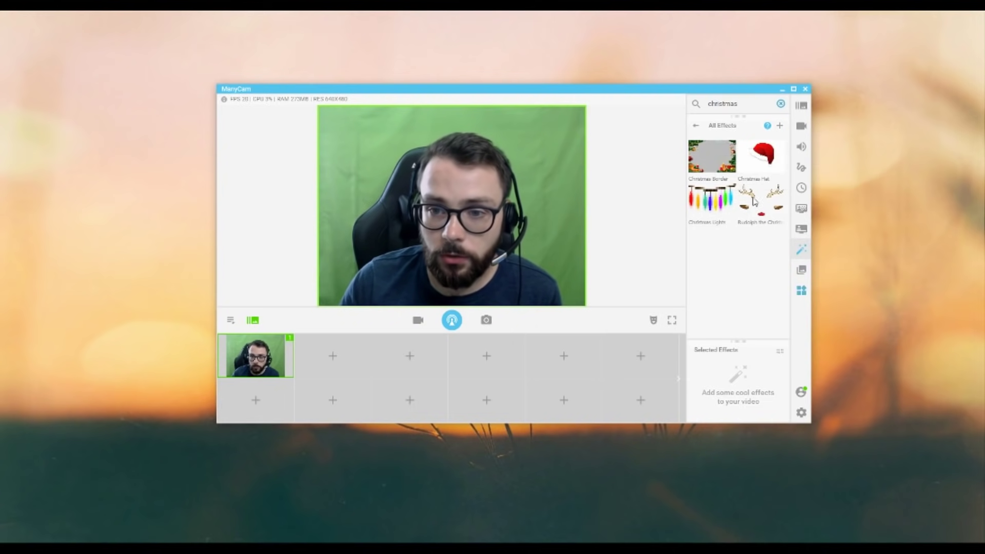
Move the Christmas Hat and Christmas Lights effects to the "Christmas" category
{"action": "right_click", "coordinate": [760, 158]}
{"action": "mouse_move", "coordinate": [796, 163]}
{"action": "left_click", "coordinate": [870, 318]}
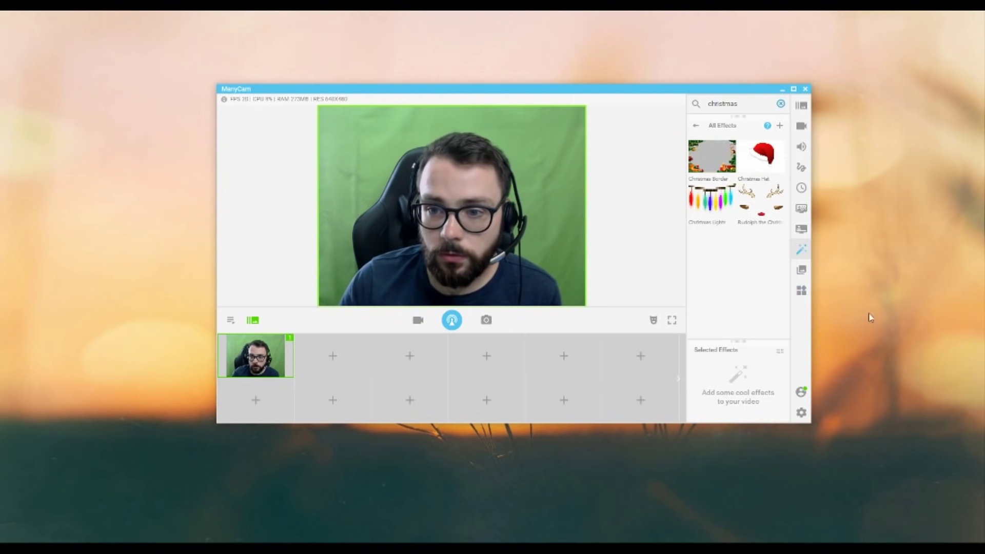
{"action": "right_click", "coordinate": [713, 200]}
{"action": "mouse_move", "coordinate": [739, 206]}
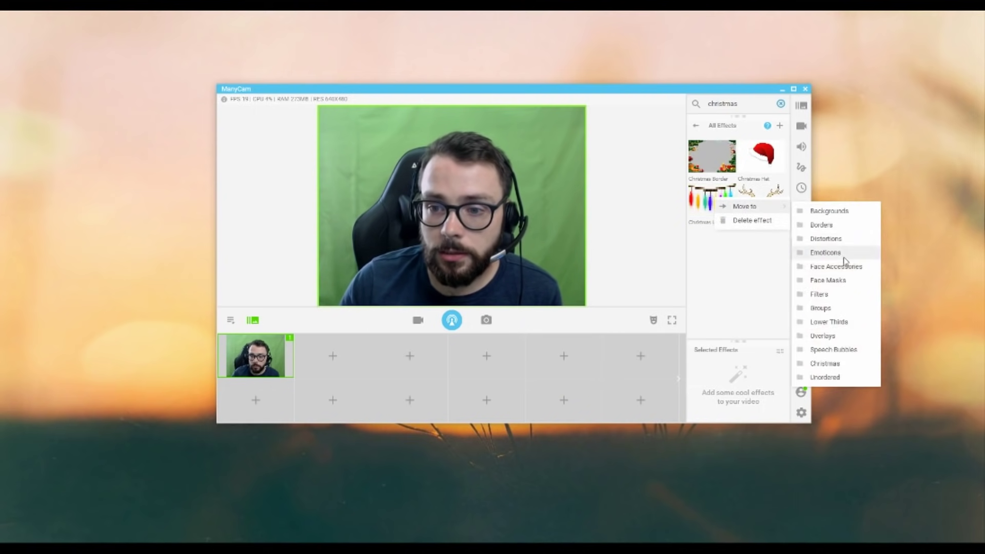
{"action": "left_click", "coordinate": [832, 362]}
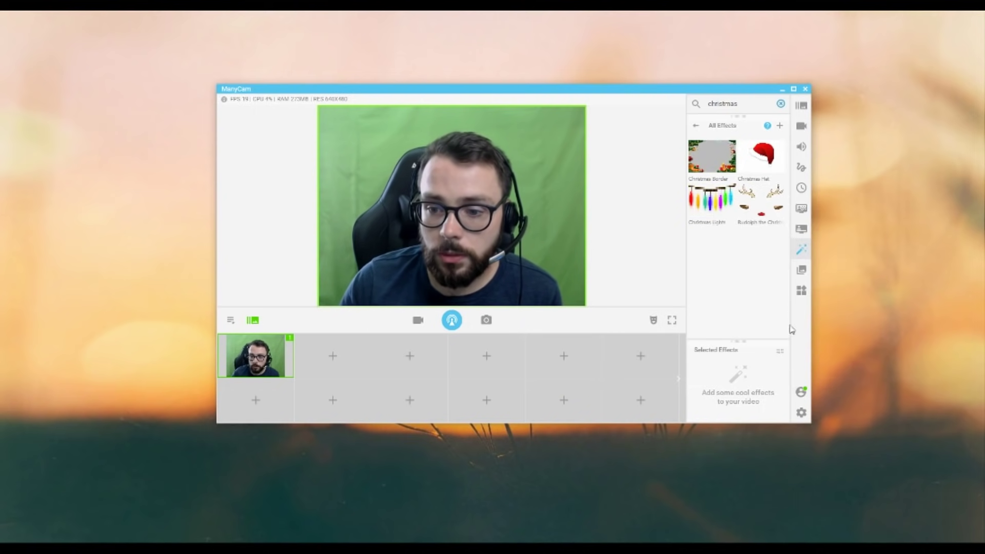
Move the Rudolph the Christmas Reindeer effect to the "Christmas" category and open that category to check its contents
{"action": "right_click", "coordinate": [755, 200]}
{"action": "mouse_move", "coordinate": [794, 208]}
{"action": "left_click", "coordinate": [870, 368]}
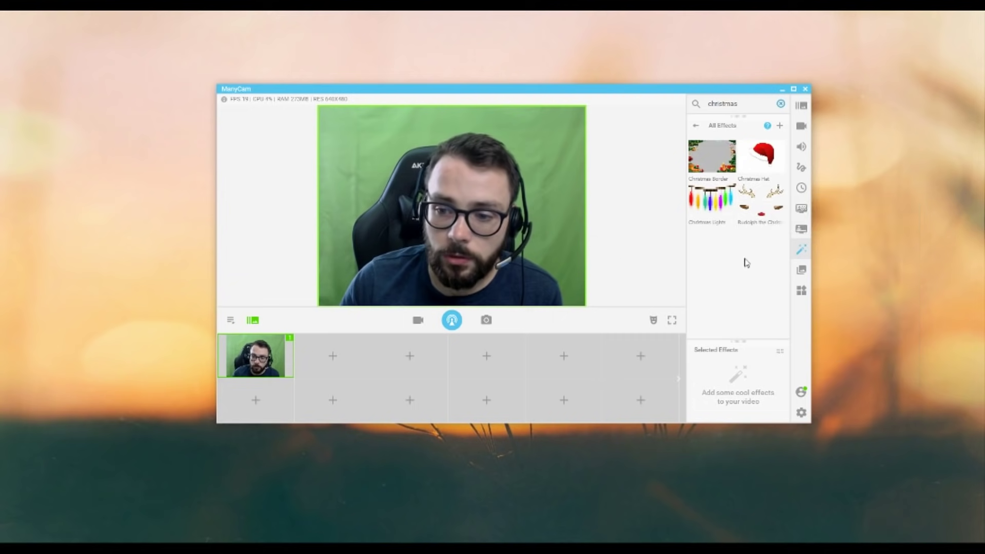
{"action": "left_click", "coordinate": [697, 126]}
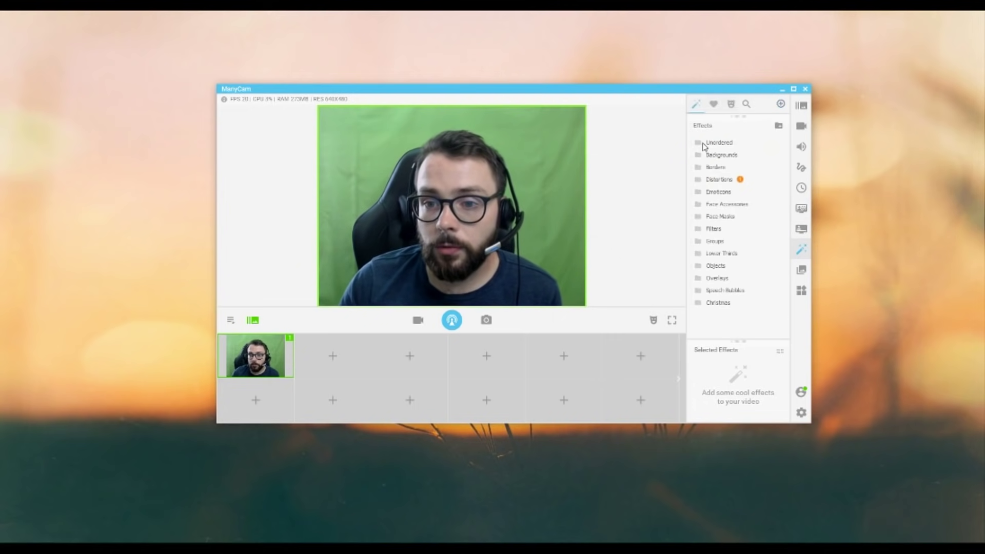
{"action": "left_click", "coordinate": [719, 303]}
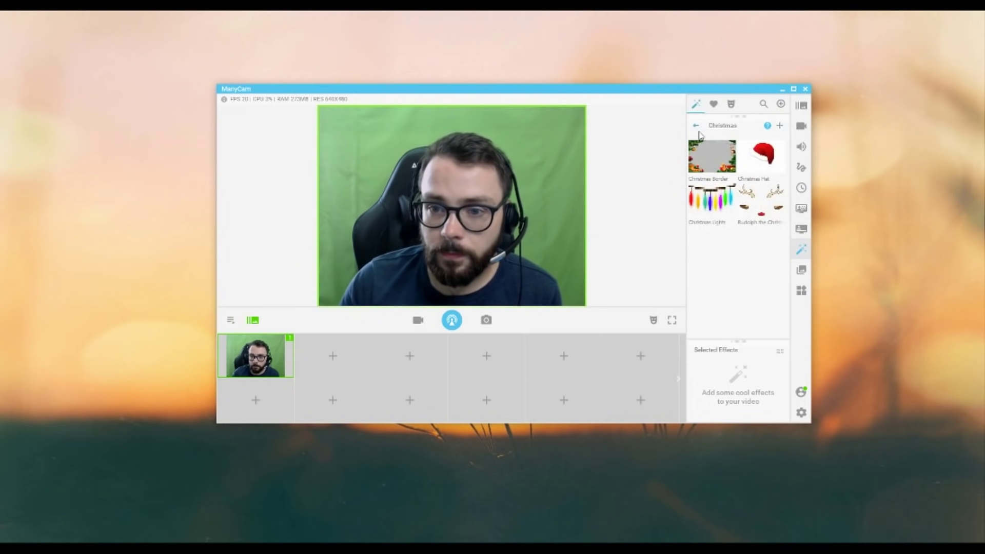
Open the Distortions category and move the newly downloaded Snow effect to the "Christmas" category
{"action": "left_click", "coordinate": [696, 125]}
{"action": "left_click", "coordinate": [723, 180]}
{"action": "scroll", "coordinate": [754, 257], "scroll_direction": "down", "scroll_amount": 3}
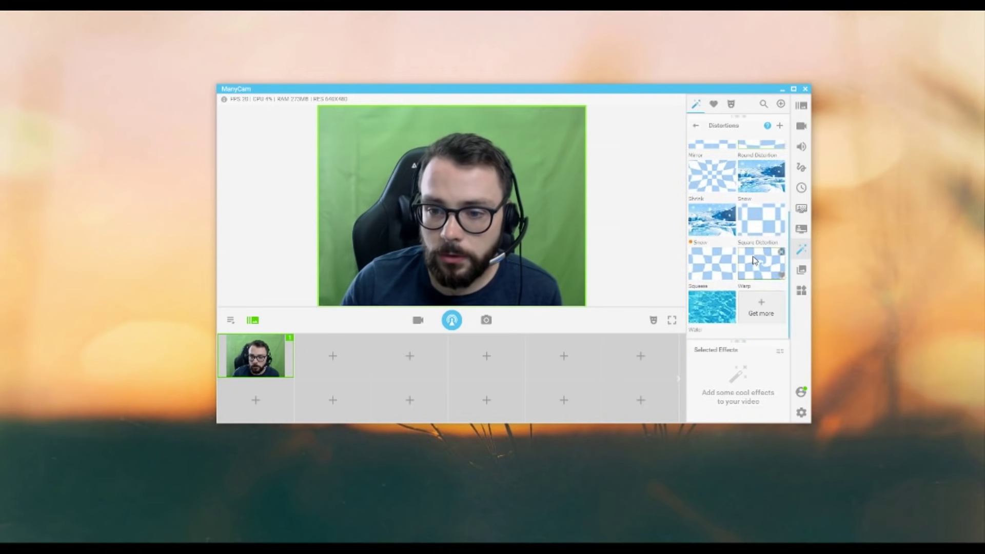
{"action": "right_click", "coordinate": [715, 227]}
{"action": "mouse_move", "coordinate": [752, 232]}
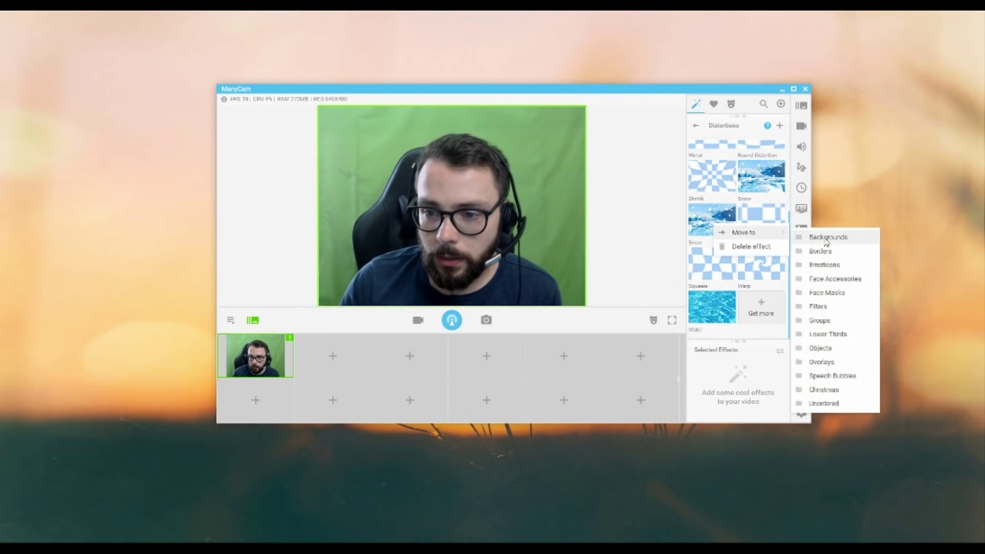
{"action": "left_click", "coordinate": [824, 403]}
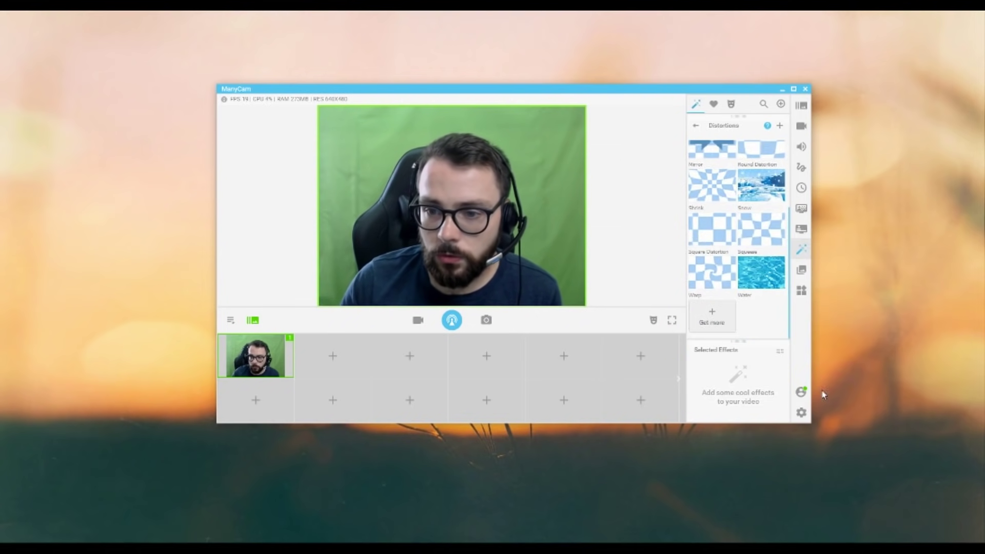
Apply Christmas Border, Christmas Lights and the "christmas" gift effect from the "Christmas" category to the video, and remove the gift effect
{"action": "left_click", "coordinate": [696, 125]}
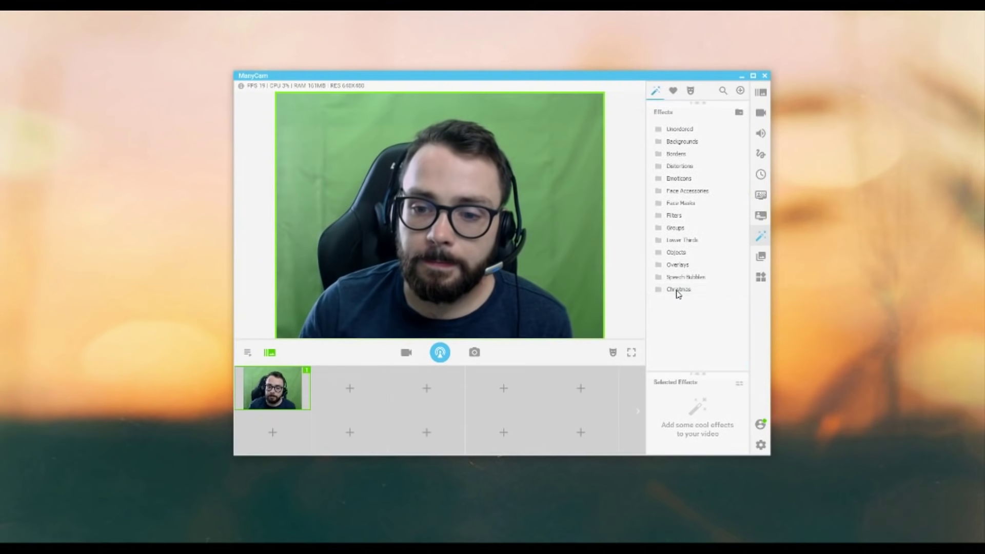
{"action": "left_click", "coordinate": [675, 291]}
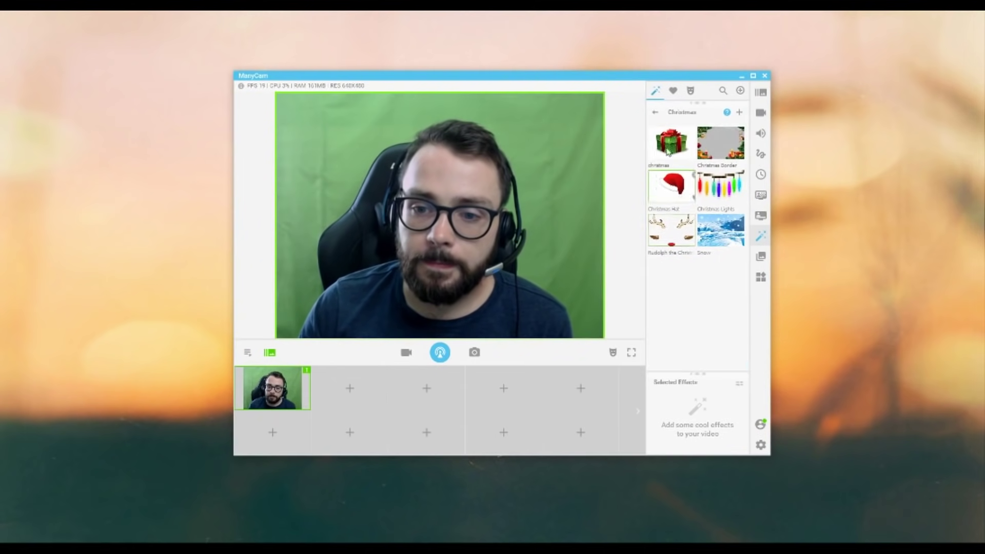
{"action": "left_click", "coordinate": [718, 149]}
{"action": "left_click", "coordinate": [720, 184]}
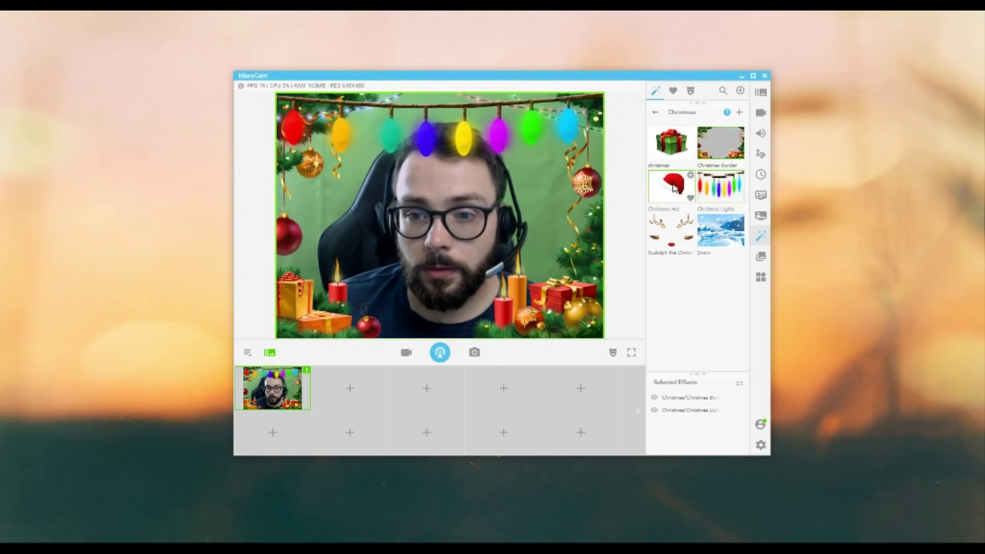
{"action": "left_click", "coordinate": [671, 142]}
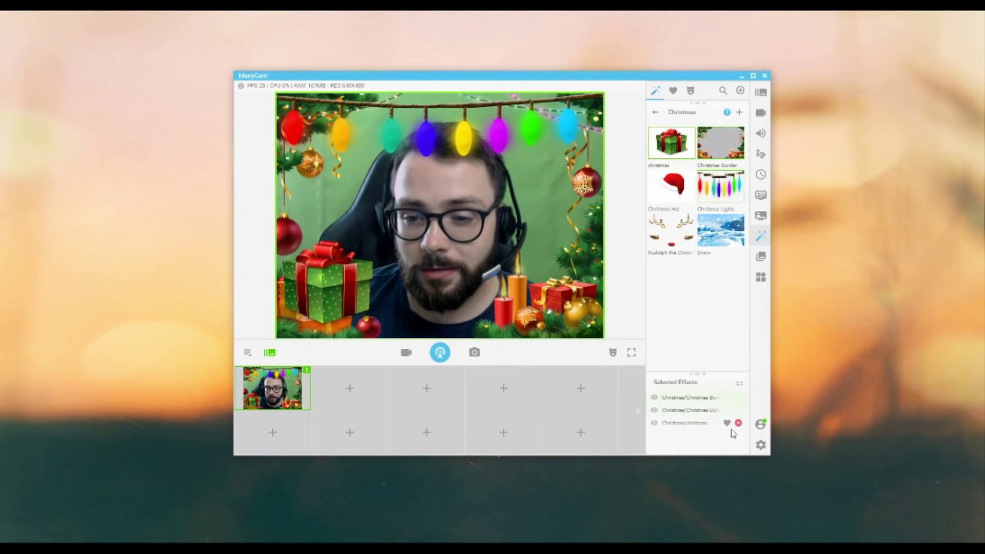
{"action": "left_click", "coordinate": [738, 423]}
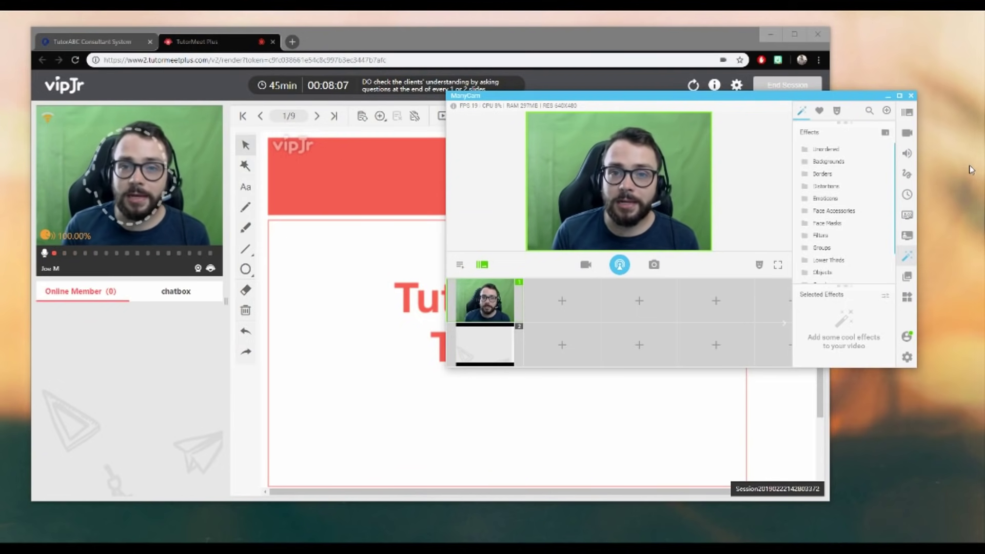
Clear the source from the preset directly below the webcam preset
{"action": "right_click", "coordinate": [522, 327]}
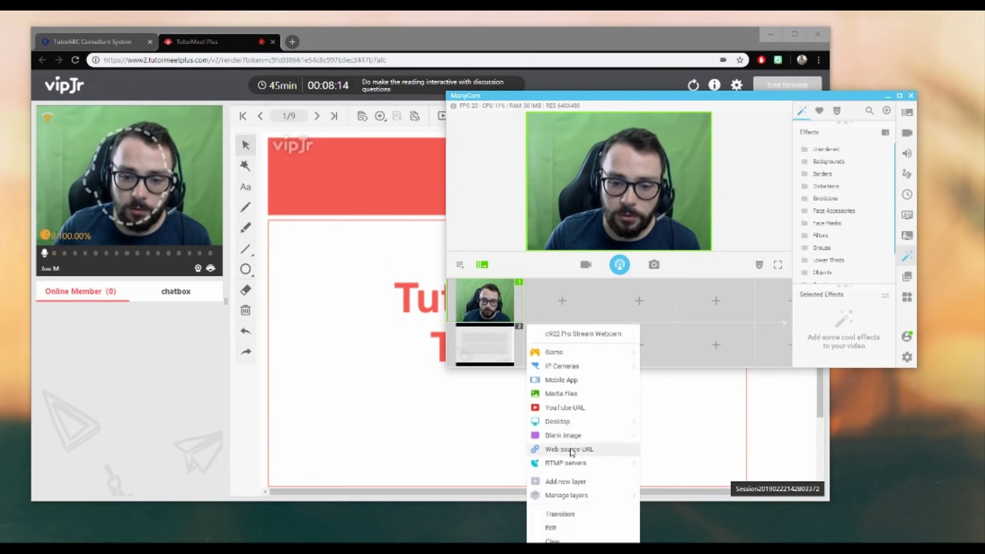
{"action": "left_click", "coordinate": [561, 541]}
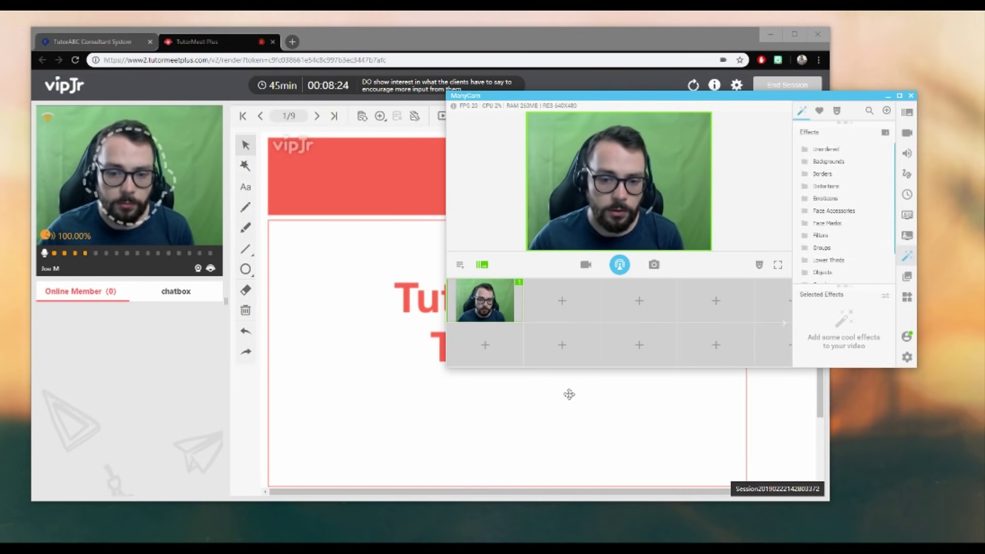
Switch to the browser, search in a new tab for "blurry scene gif", and open the white-hexagon blurry GIF on GIPHY
{"action": "key", "text": "alt+Tab"}
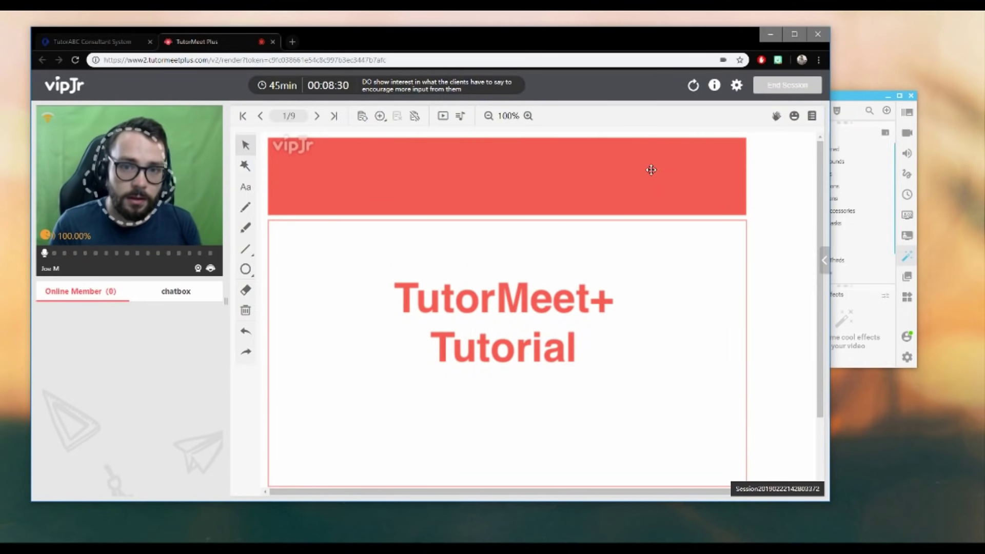
{"action": "key", "text": "ctrl+t"}
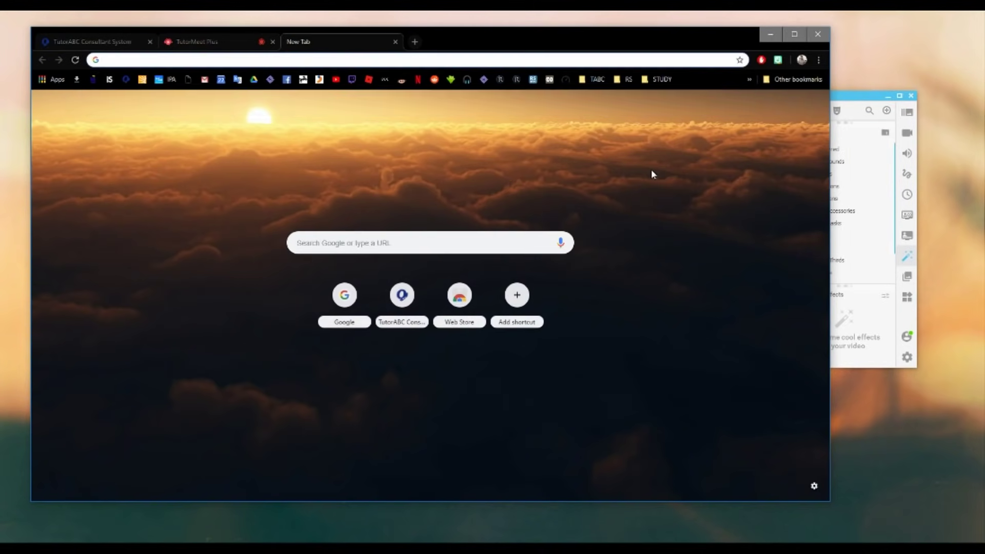
{"action": "type", "text": "blurry scene gif"}
{"action": "key", "text": "Return"}
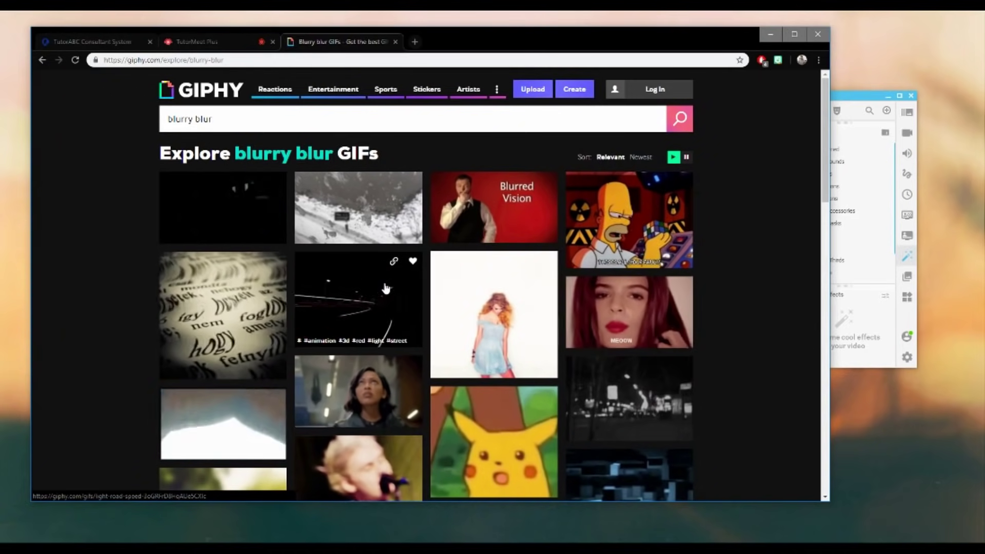
{"action": "scroll", "coordinate": [371, 292], "scroll_direction": "down", "scroll_amount": 5}
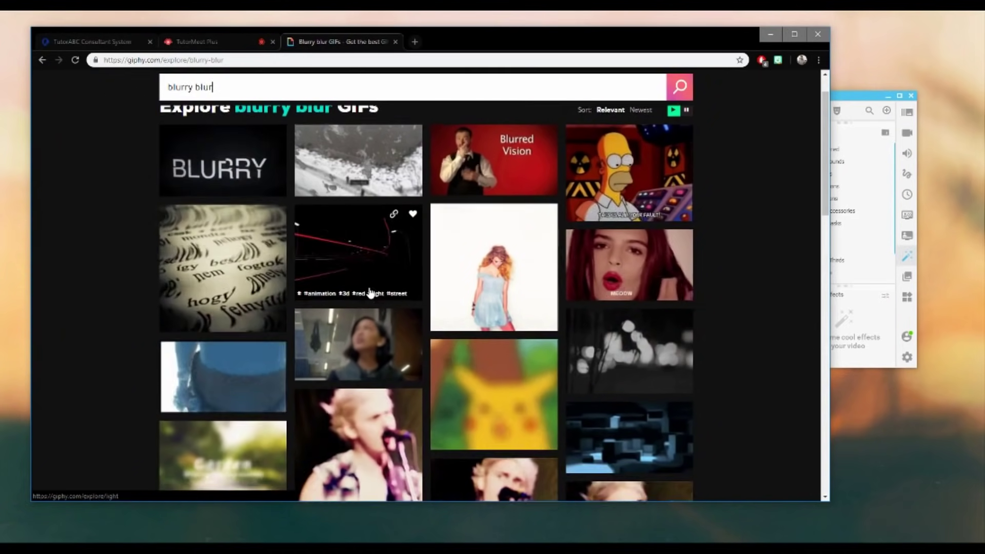
{"action": "scroll", "coordinate": [763, 245], "scroll_direction": "down", "scroll_amount": 4}
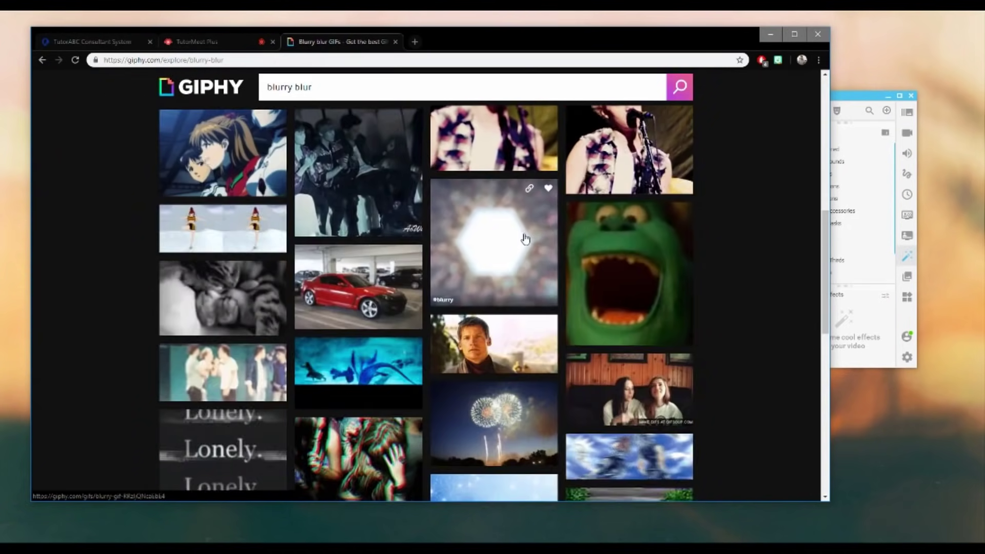
{"action": "left_click", "coordinate": [519, 231]}
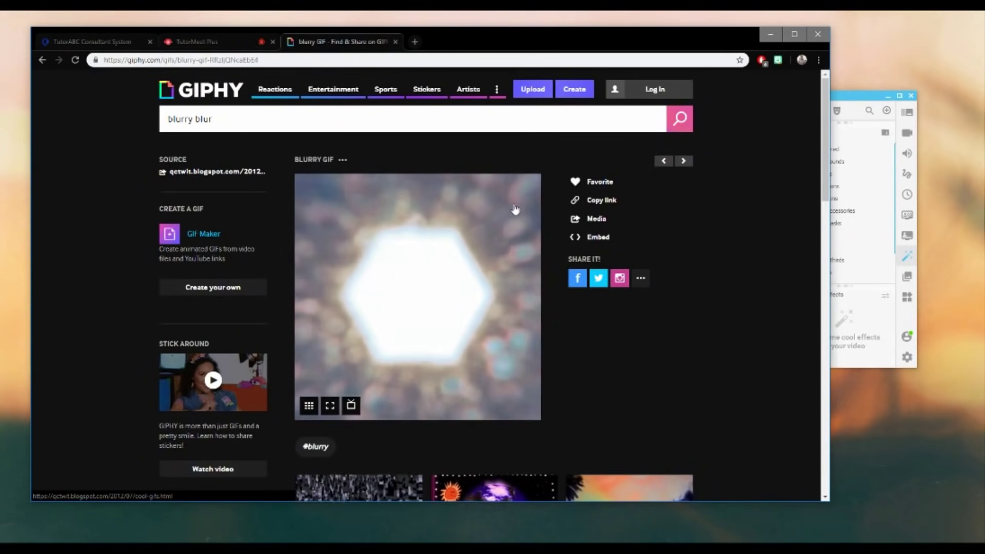
Save the GIF as "blurry intro gif" in the gifs folder inside the bg folder
{"action": "right_click", "coordinate": [450, 224]}
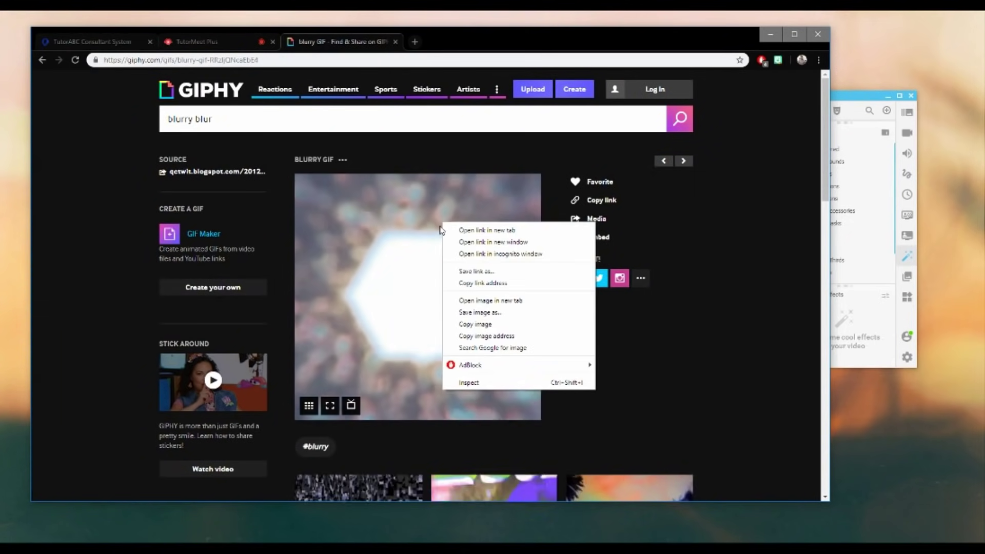
{"action": "left_click", "coordinate": [481, 312]}
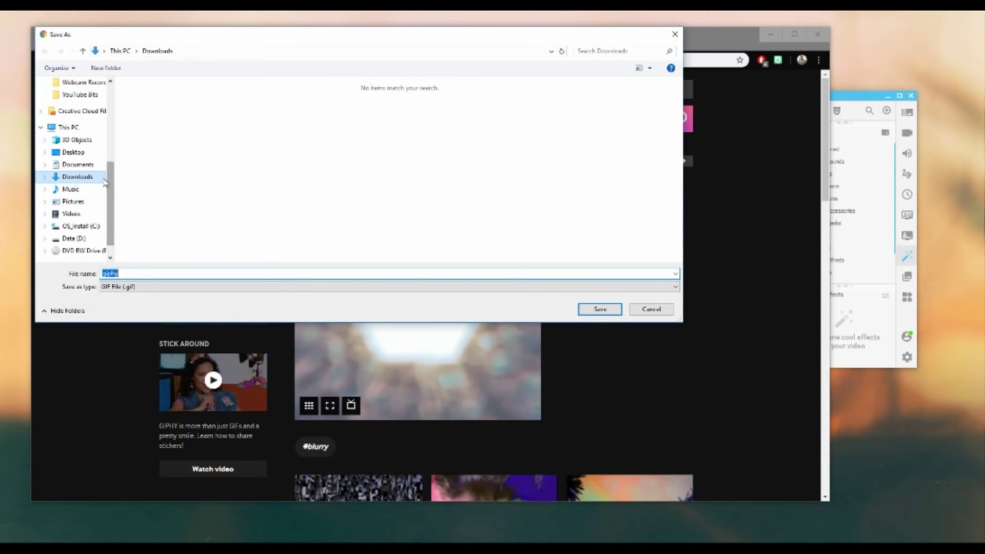
{"action": "left_click_drag", "start_coordinate": [108, 181], "coordinate": [109, 112]}
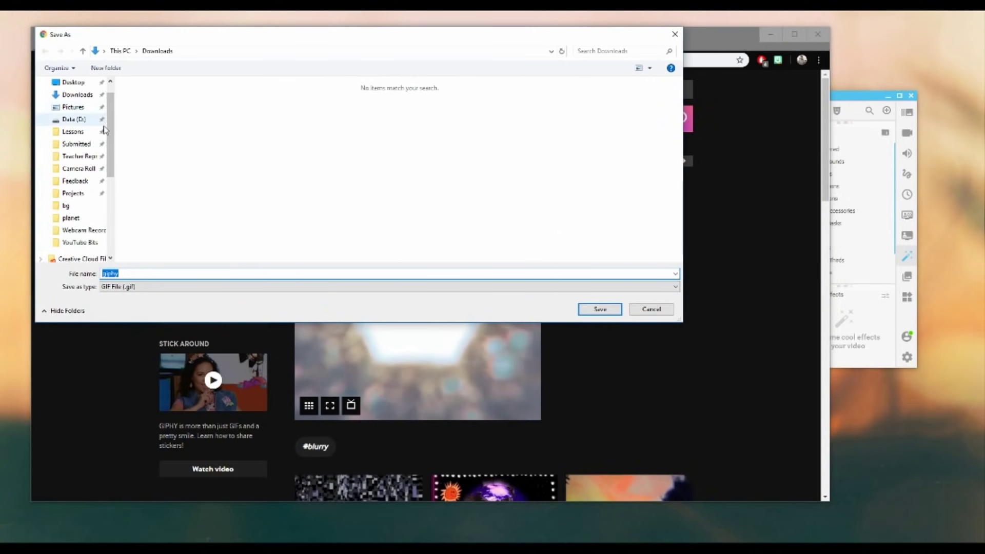
{"action": "left_click", "coordinate": [66, 206]}
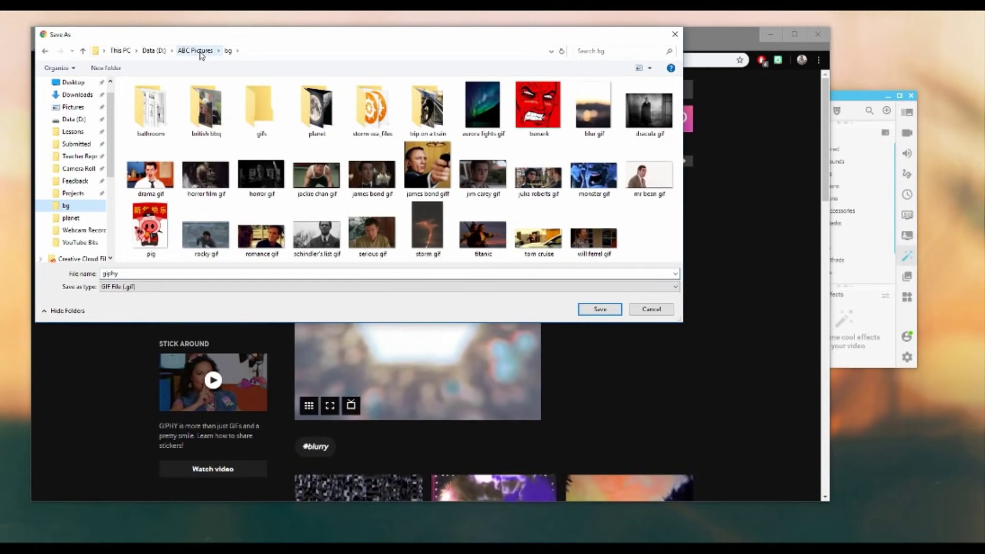
{"action": "double_click", "coordinate": [260, 107]}
{"action": "double_click", "coordinate": [188, 272]}
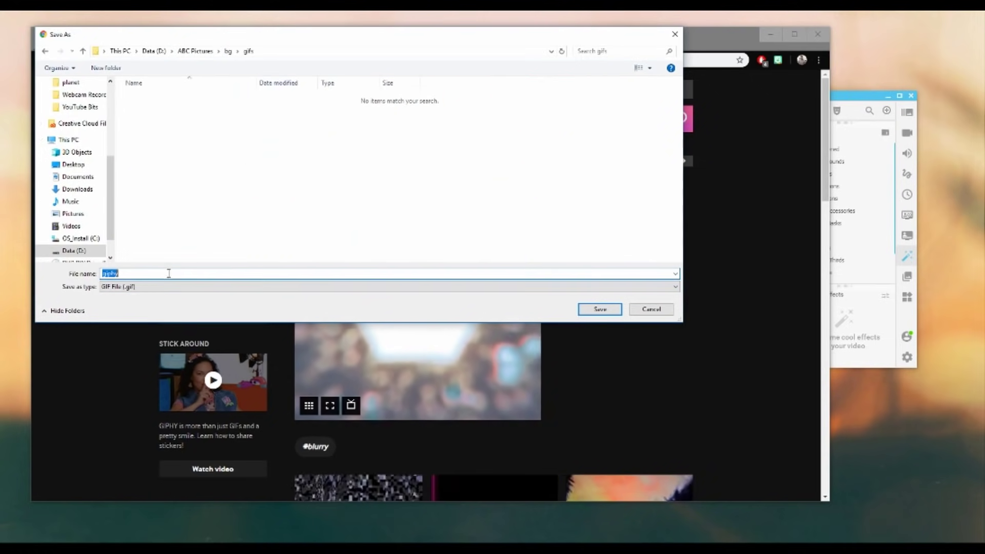
{"action": "type", "text": "blurry intro gif"}
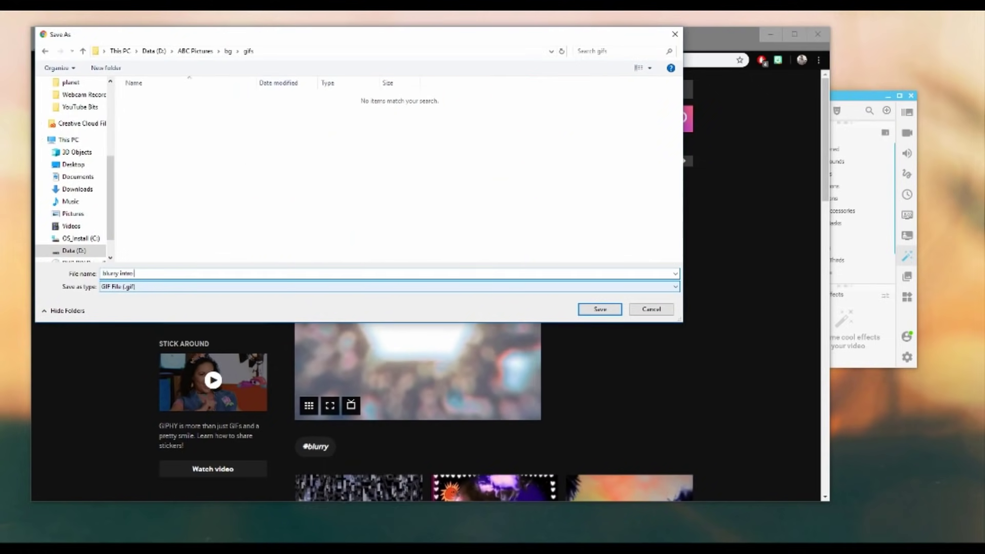
{"action": "key", "text": "Return"}
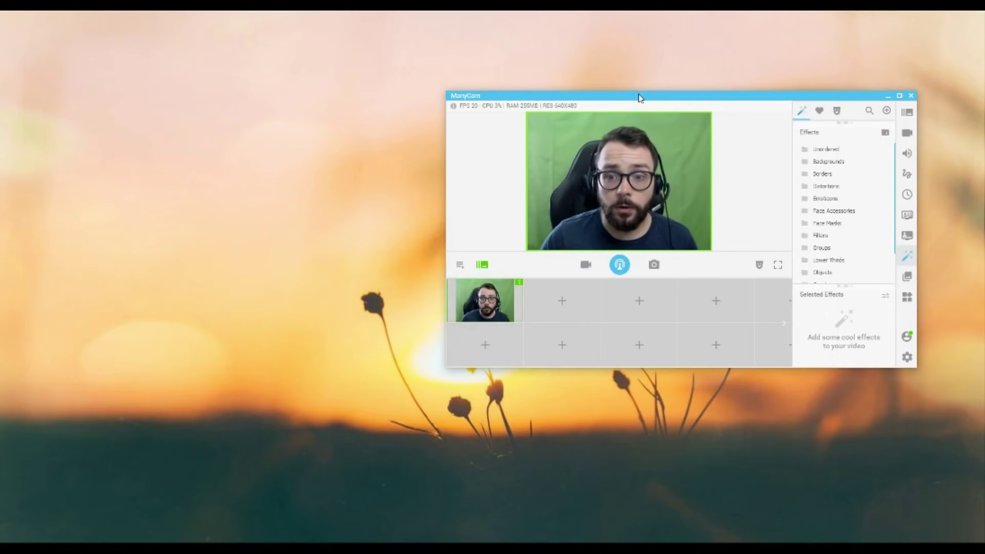
Switch back to ManyCam and move its window toward the middle of the desktop
{"action": "left_click_drag", "start_coordinate": [639, 96], "coordinate": [442, 76]}
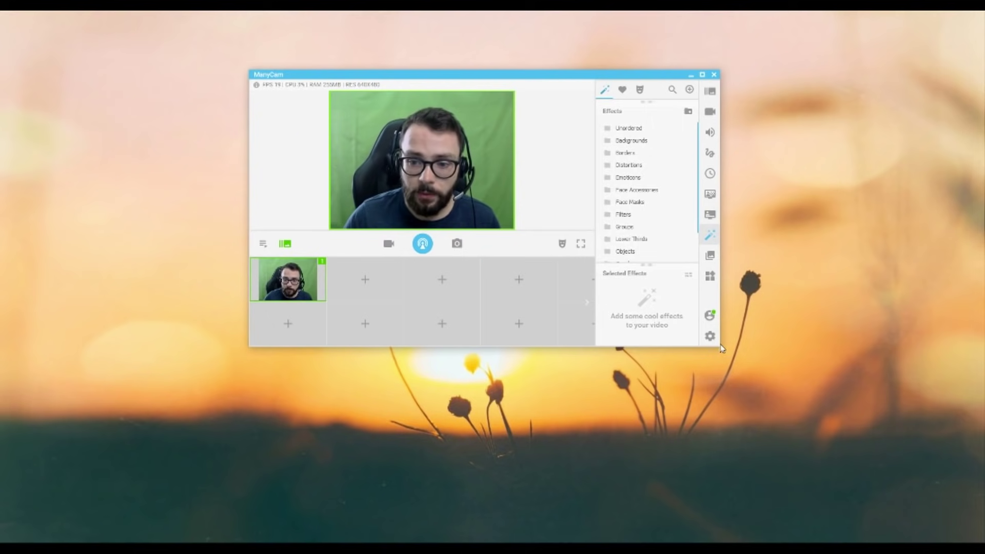
Enlarge and reposition the window, and add the media file "blurry intro gif" as the second video source preset
{"action": "left_click_drag", "start_coordinate": [721, 352], "coordinate": [865, 472]}
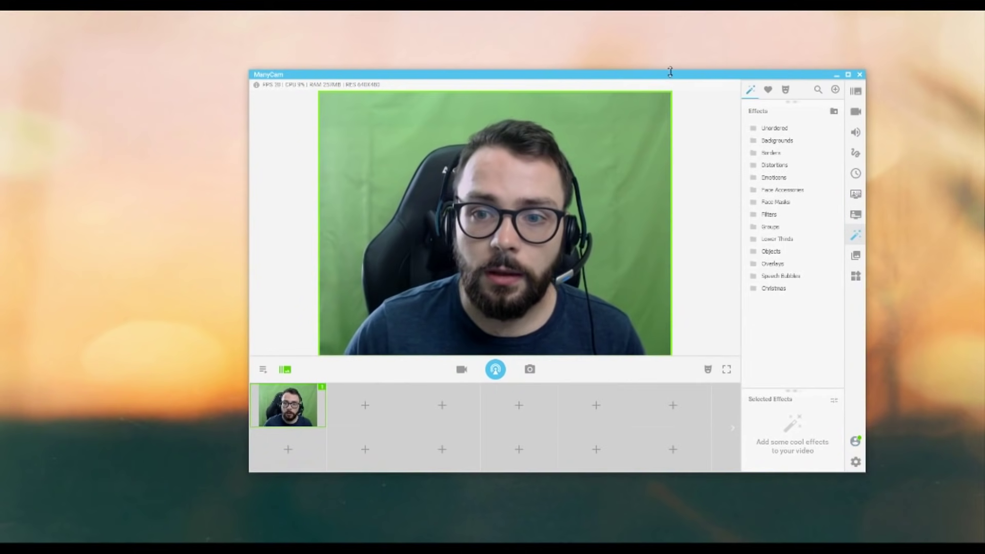
{"action": "left_click_drag", "start_coordinate": [671, 74], "coordinate": [600, 64]}
{"action": "left_click", "coordinate": [222, 441]}
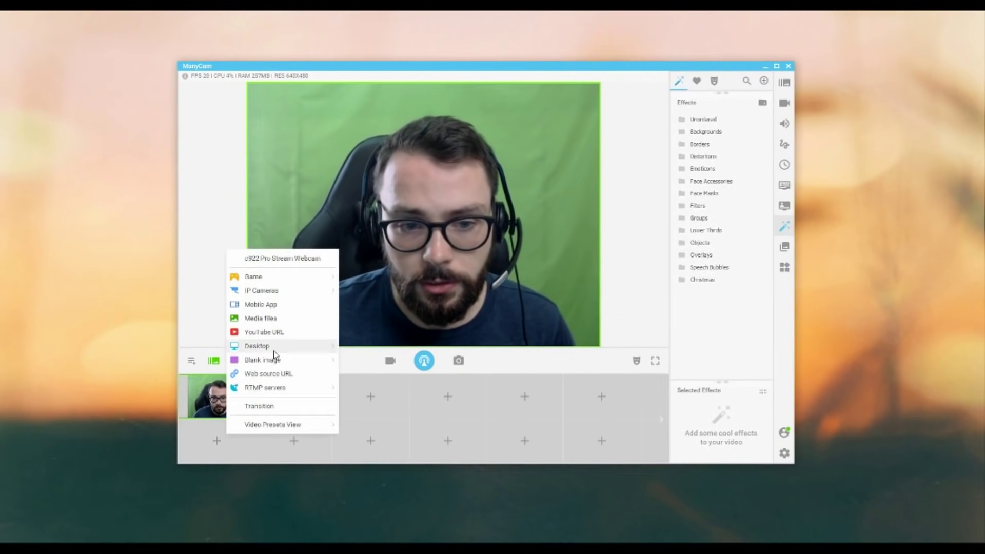
{"action": "left_click", "coordinate": [286, 318]}
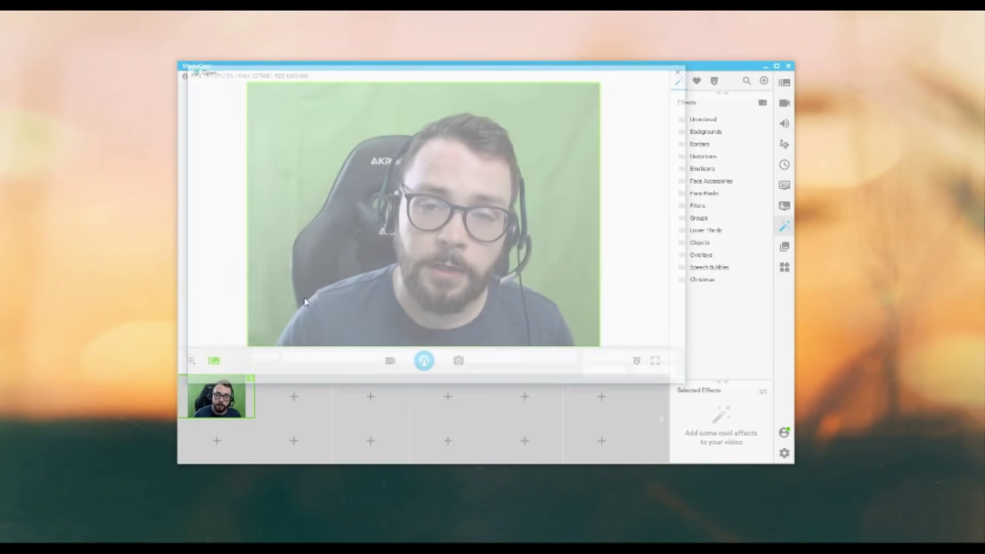
{"action": "double_click", "coordinate": [542, 170]}
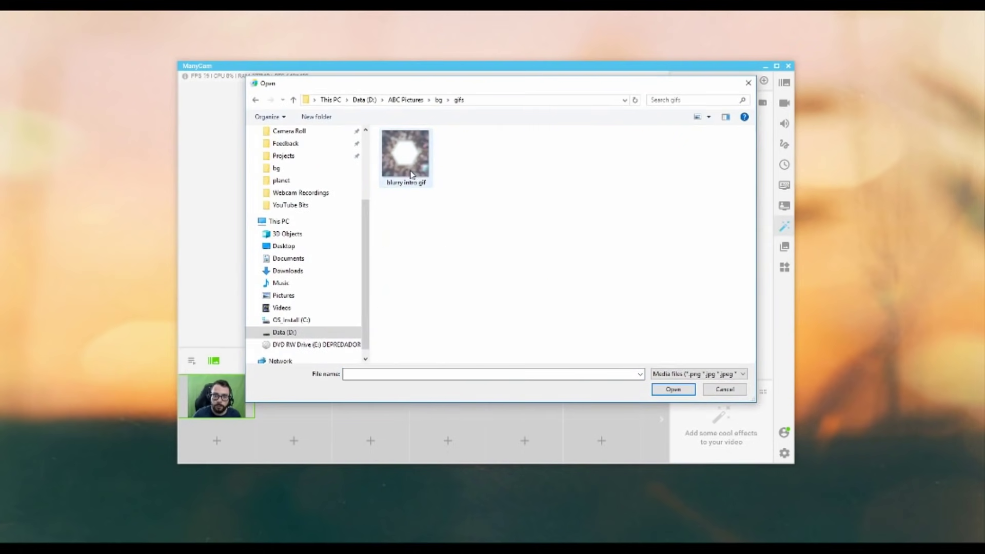
{"action": "left_click", "coordinate": [682, 391]}
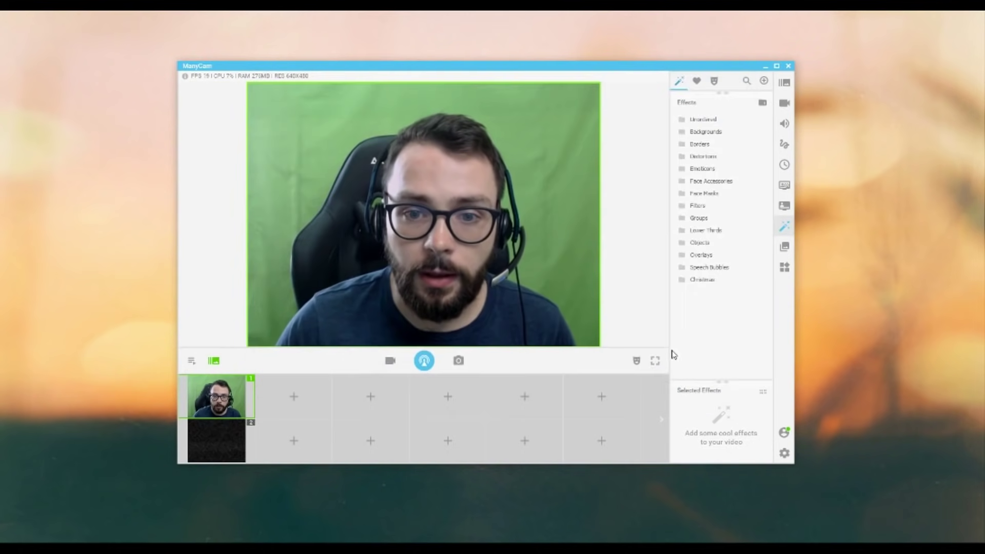
Make the blurry GIF preset live and zoom its video in until it fills the black side bars
{"action": "left_click", "coordinate": [223, 435]}
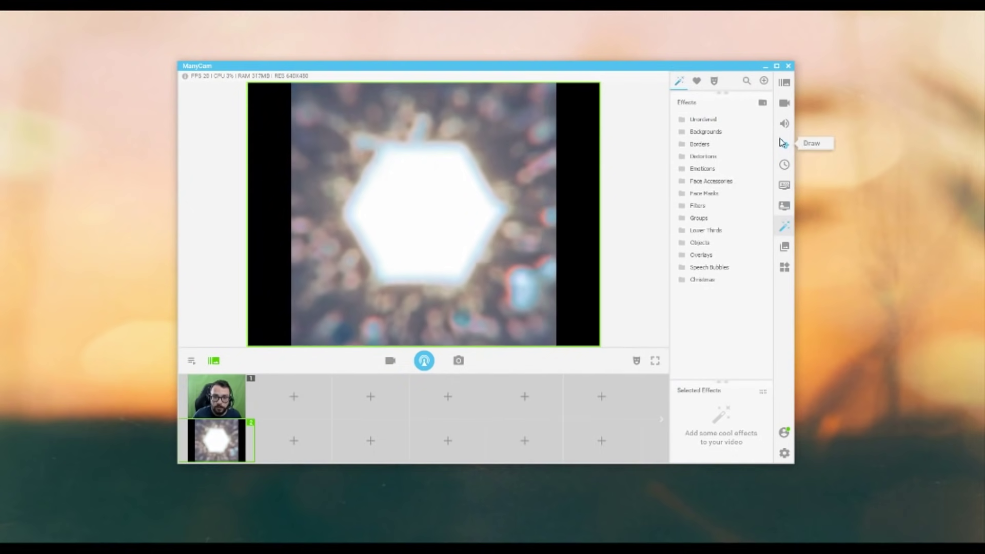
{"action": "left_click", "coordinate": [784, 103]}
{"action": "left_click_drag", "start_coordinate": [681, 167], "coordinate": [696, 168]}
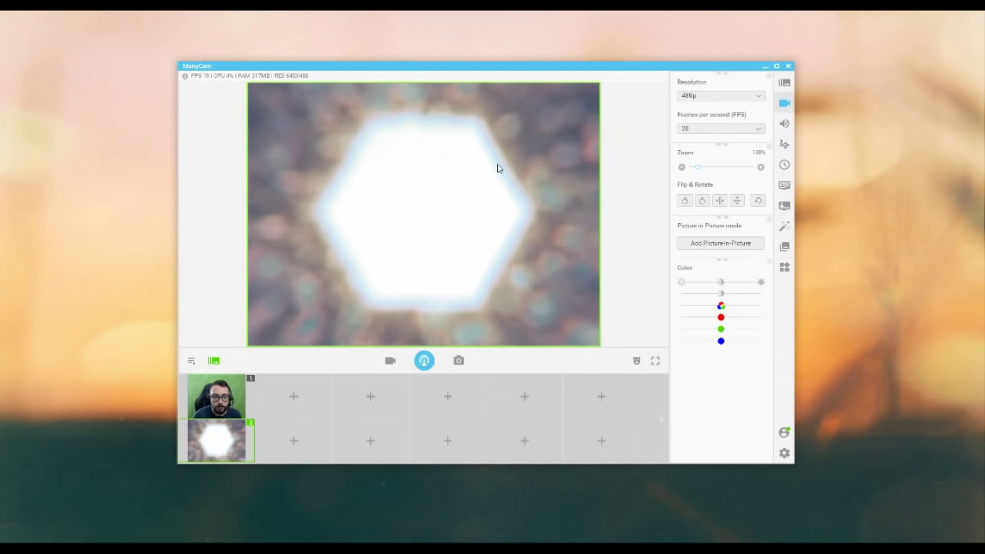
Add a text overlay reading "starting in" to the GIF preset and enable it
{"action": "left_click", "coordinate": [784, 145]}
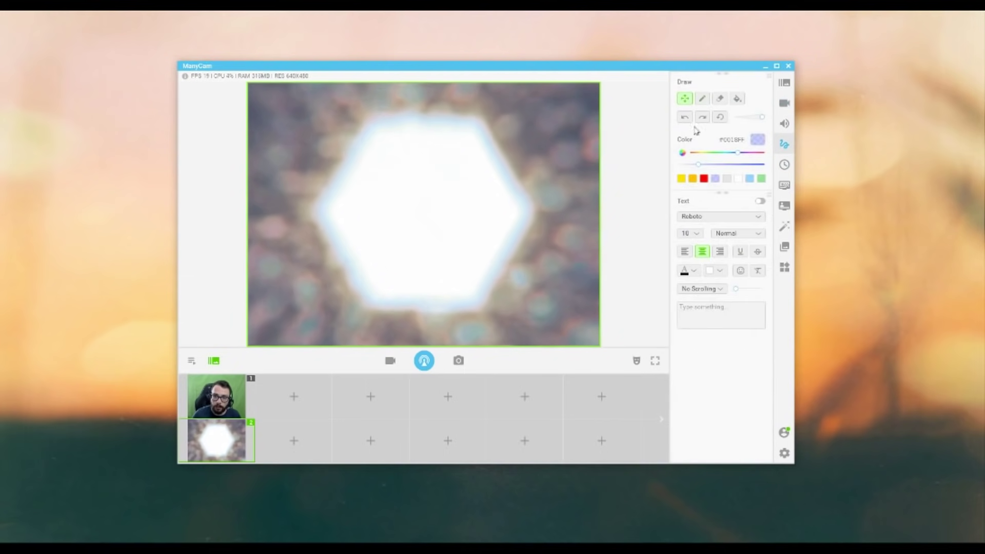
{"action": "left_click", "coordinate": [699, 319]}
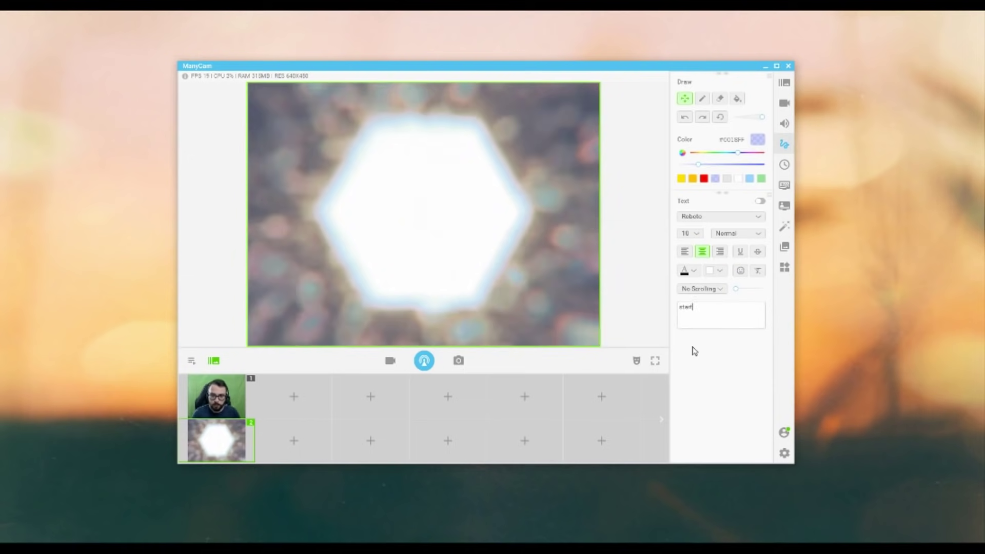
{"action": "left_click", "coordinate": [760, 202]}
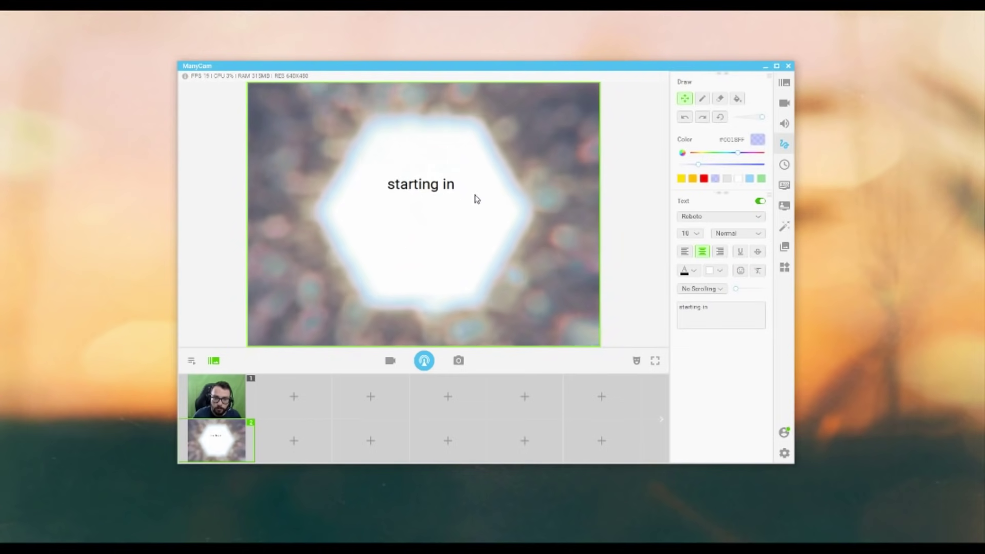
Set the overlay text colour to muted gold #BFA75D and lower its opacity slightly
{"action": "left_click", "coordinate": [720, 271]}
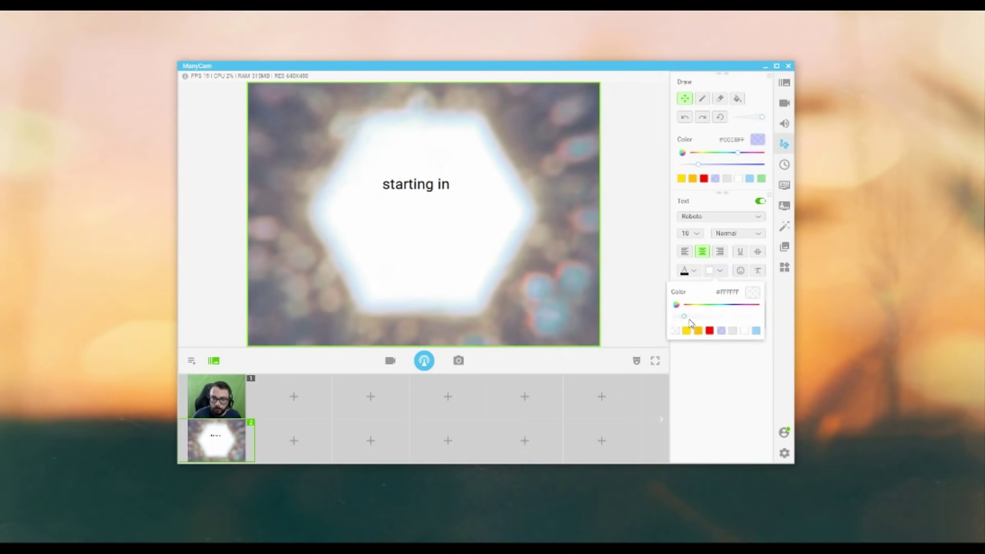
{"action": "left_click", "coordinate": [697, 270]}
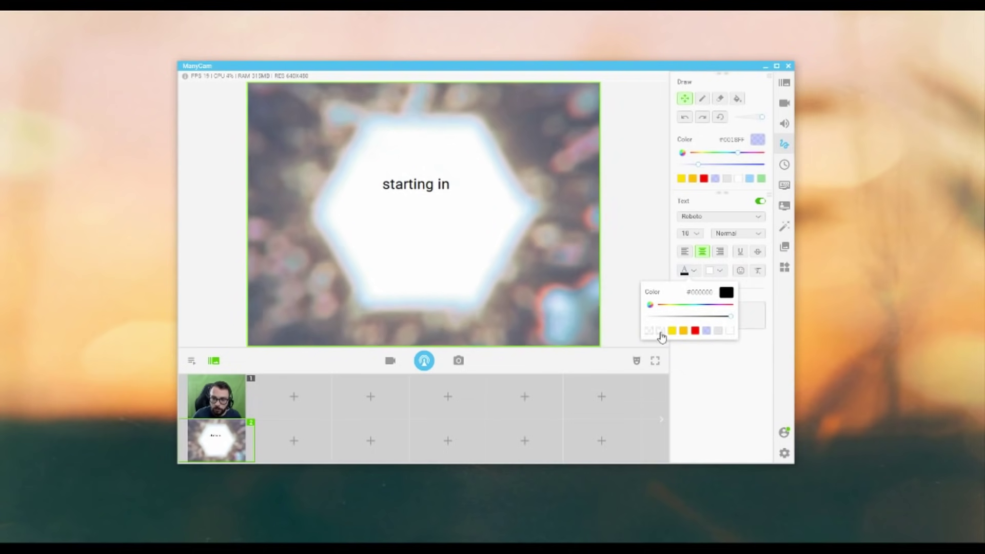
{"action": "left_click", "coordinate": [650, 304]}
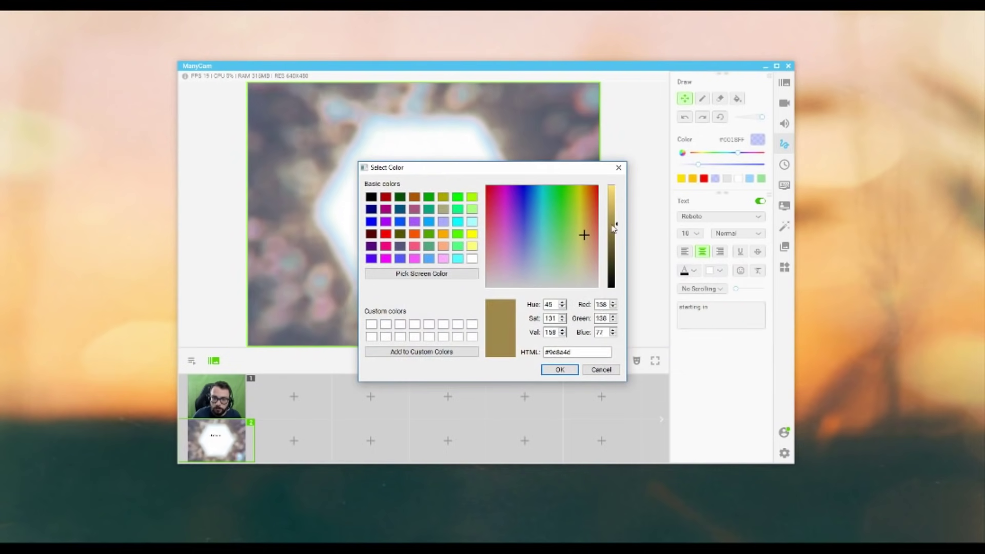
{"action": "left_click", "coordinate": [558, 370]}
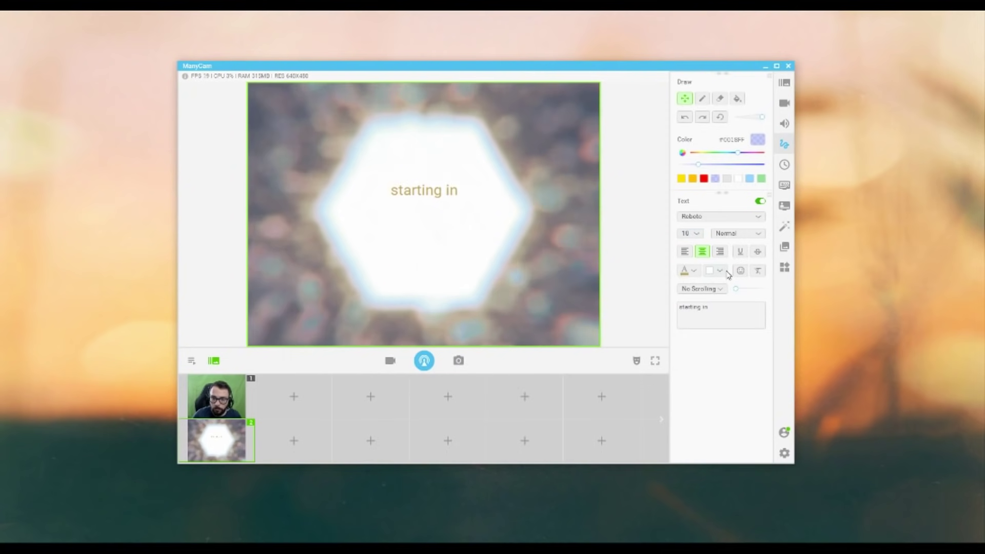
{"action": "left_click", "coordinate": [689, 271]}
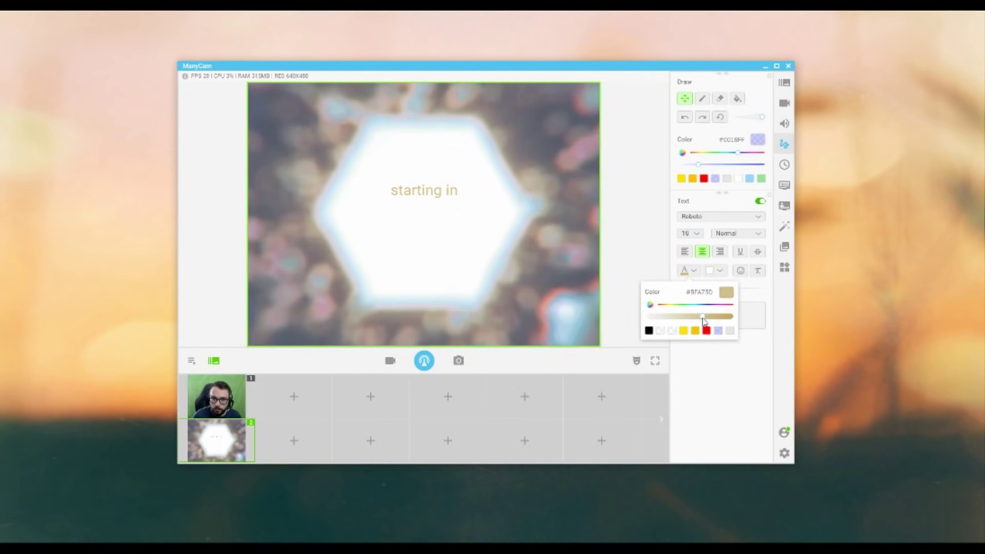
Make the overlay text bold and change its font to YouYuan
{"action": "left_click", "coordinate": [732, 233]}
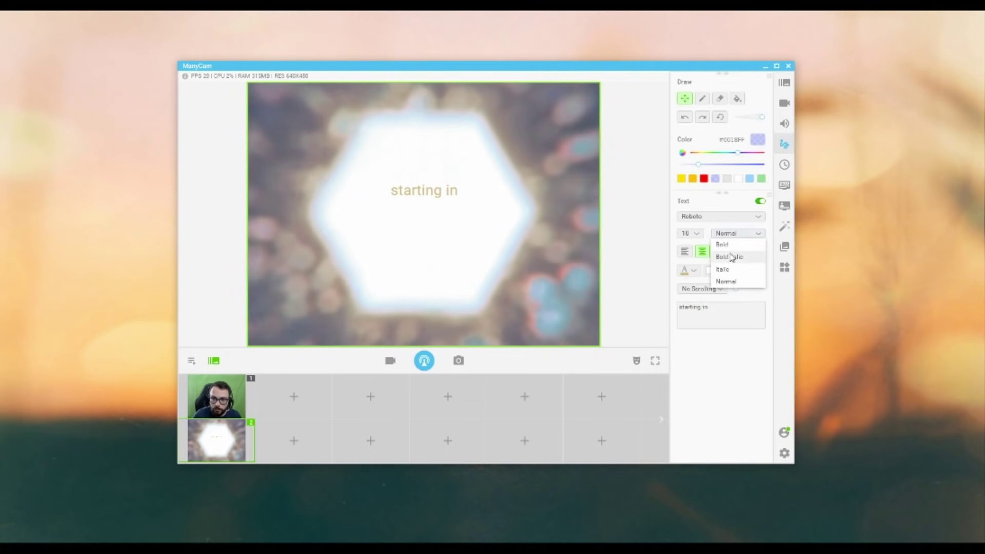
{"action": "left_click", "coordinate": [737, 251]}
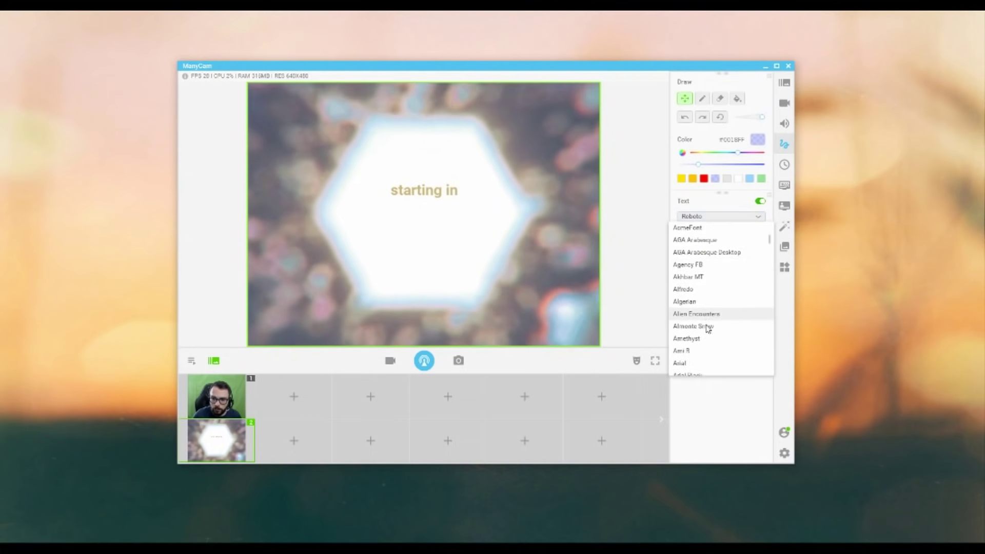
{"action": "scroll", "coordinate": [704, 338], "scroll_direction": "down", "scroll_amount": 1}
{"action": "scroll", "coordinate": [702, 343], "scroll_direction": "down", "scroll_amount": 3}
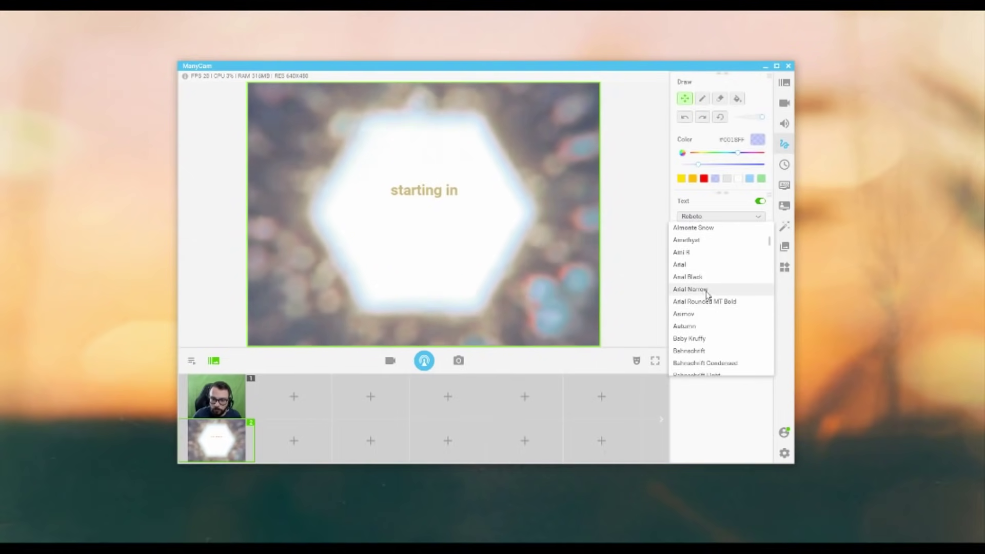
{"action": "left_click", "coordinate": [700, 318]}
{"action": "left_click", "coordinate": [720, 216]}
{"action": "scroll", "coordinate": [728, 288], "scroll_direction": "down", "scroll_amount": 15}
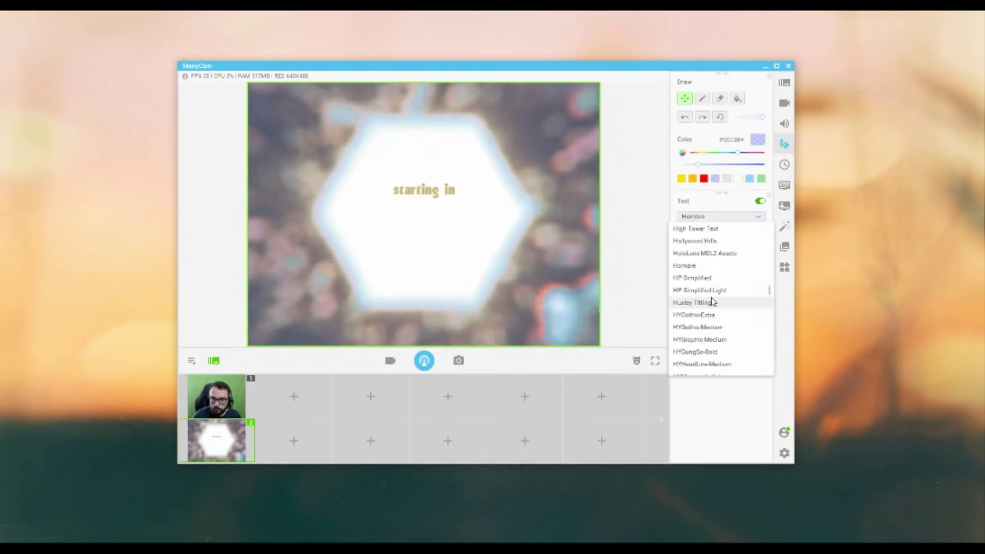
{"action": "scroll", "coordinate": [731, 275], "scroll_direction": "down", "scroll_amount": 10}
{"action": "left_click", "coordinate": [744, 363]}
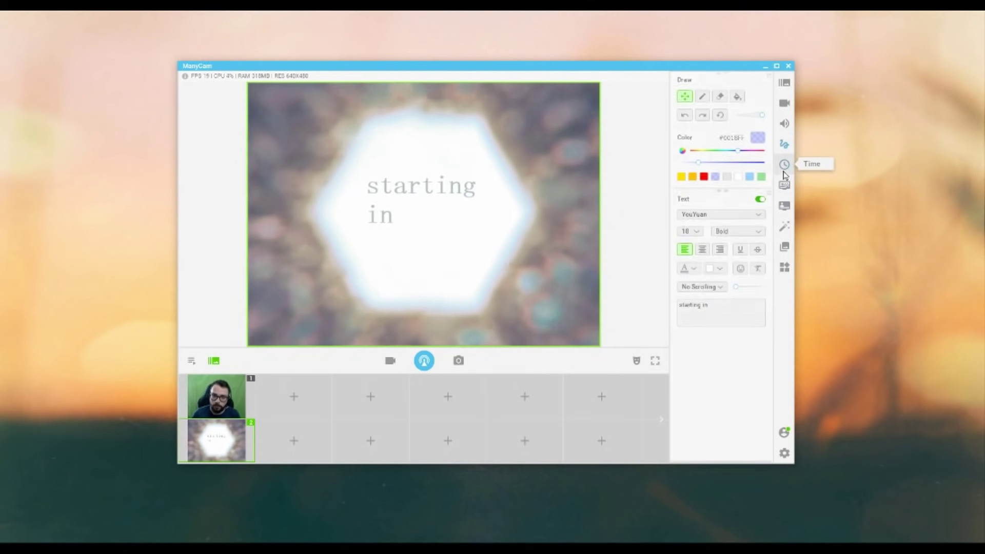
Enable the timer overlay and place it beside the word "in" of the text
{"action": "left_click", "coordinate": [784, 163]}
{"action": "left_click", "coordinate": [760, 232]}
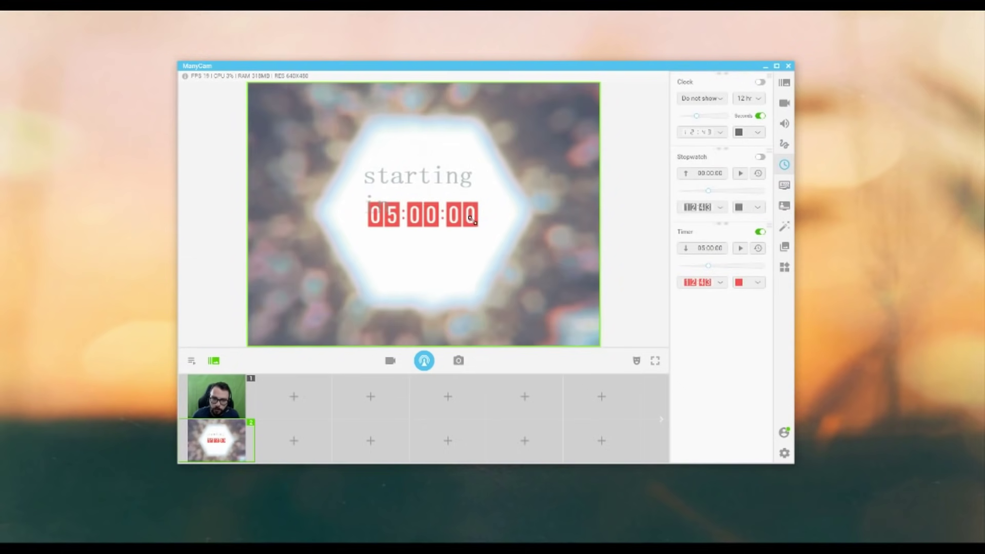
{"action": "left_click_drag", "start_coordinate": [476, 229], "coordinate": [515, 224]}
Change the timer to the digital segment digit style and move it below the text
{"action": "left_click", "coordinate": [704, 283]}
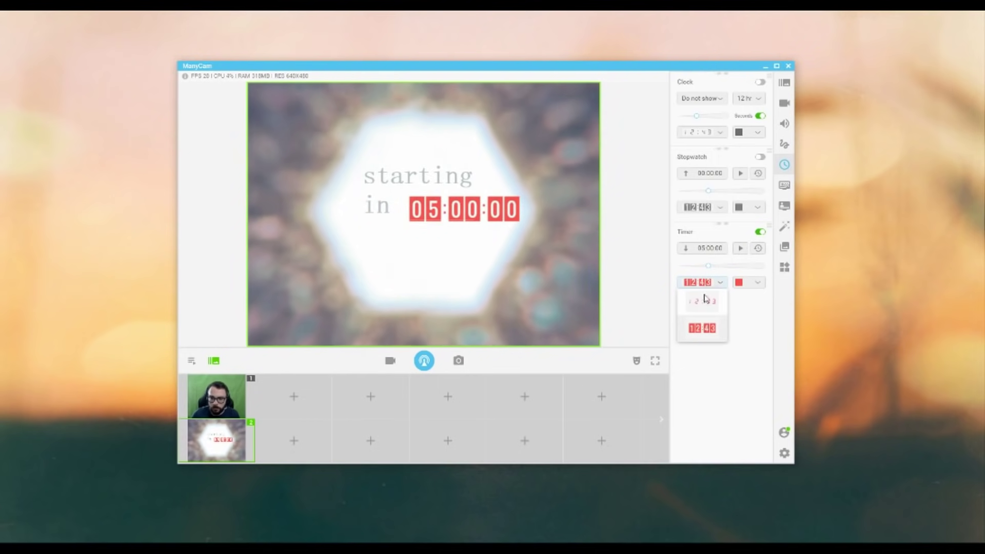
{"action": "left_click", "coordinate": [709, 302]}
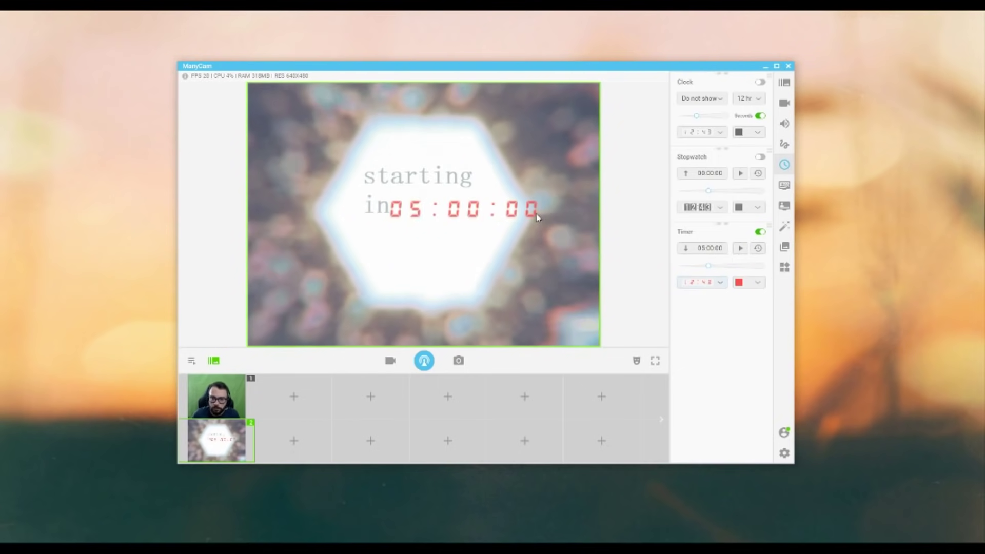
{"action": "left_click_drag", "start_coordinate": [534, 211], "coordinate": [527, 252]}
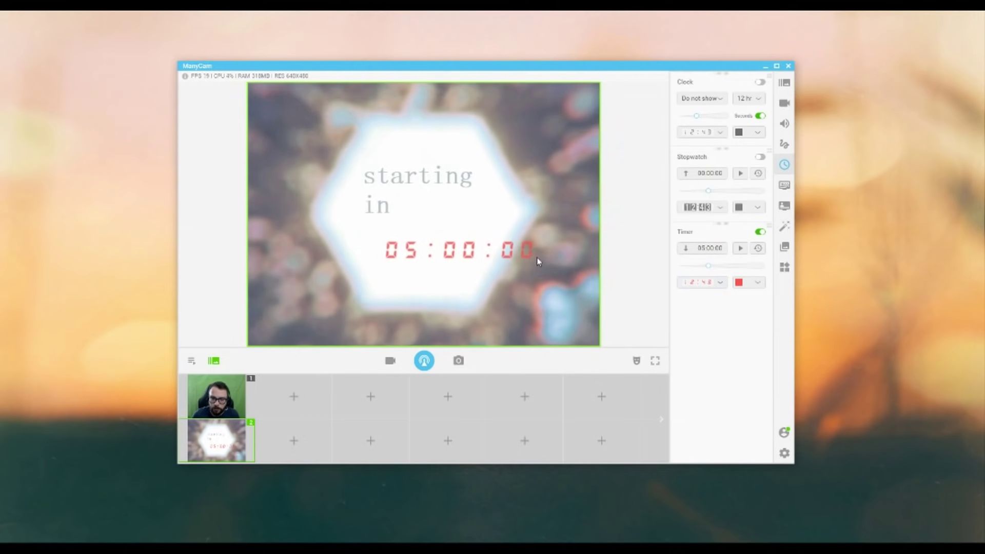
Restyle the timer with smaller, dark blue-grey digits and set its countdown to 00:04:00
{"action": "left_click", "coordinate": [741, 283]}
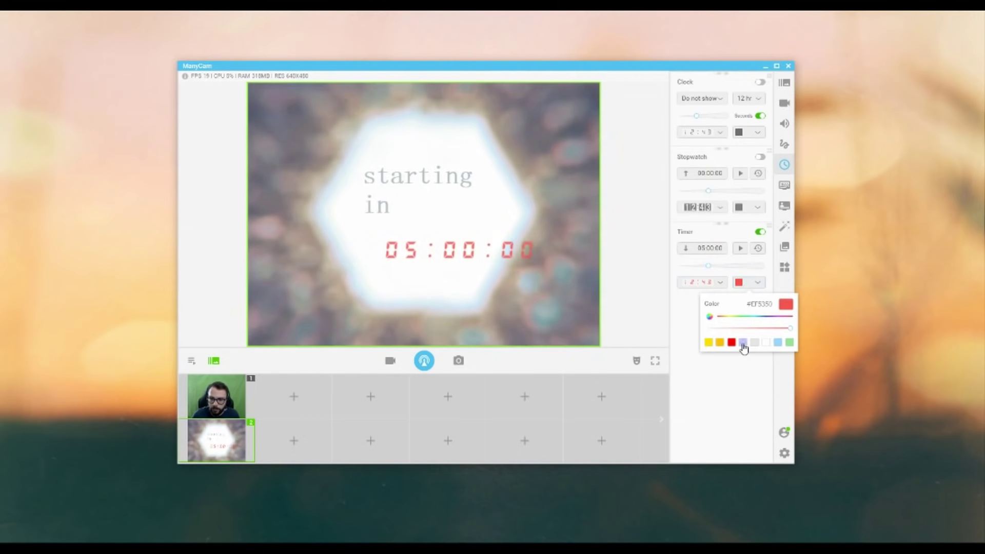
{"action": "left_click", "coordinate": [742, 342]}
{"action": "left_click_drag", "start_coordinate": [725, 328], "coordinate": [759, 328]}
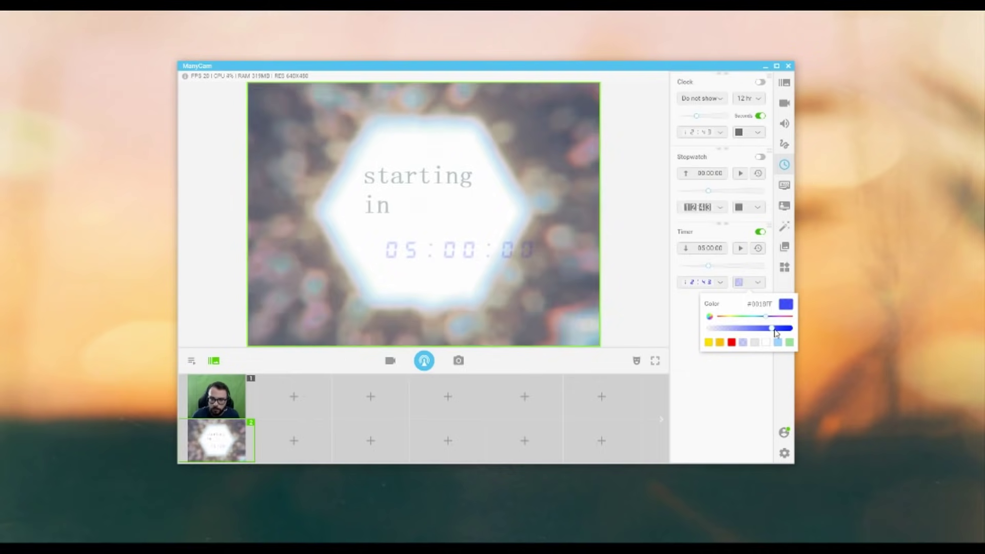
{"action": "left_click_drag", "start_coordinate": [708, 265], "coordinate": [691, 265]}
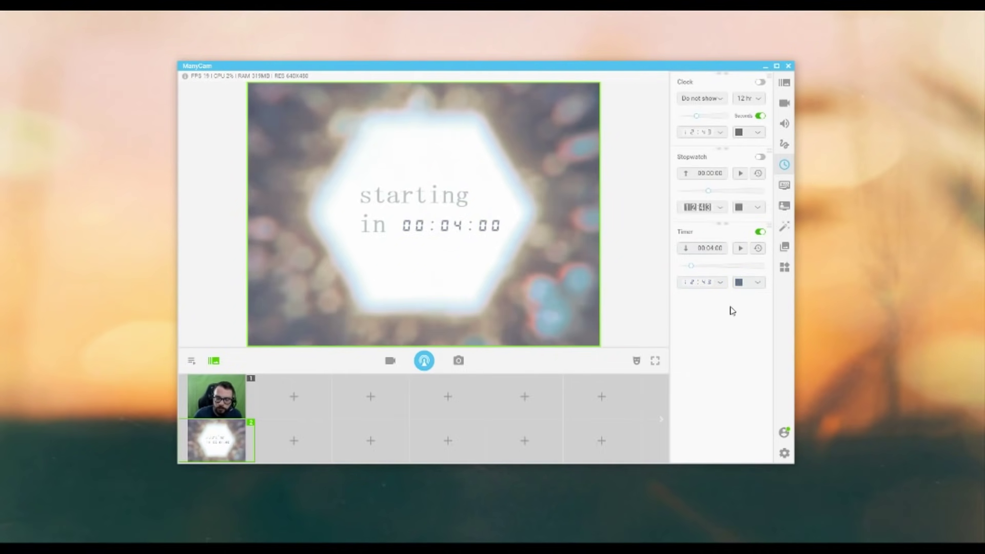
Test the countdown by starting it and switching the live output between the countdown and webcam presets, ending on the webcam
{"action": "left_click", "coordinate": [740, 248]}
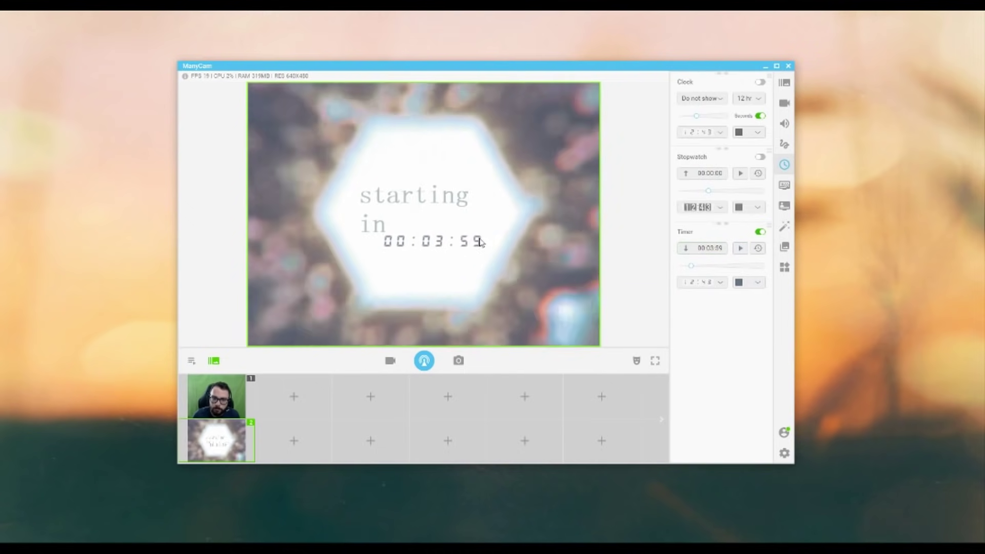
{"action": "left_click", "coordinate": [216, 394]}
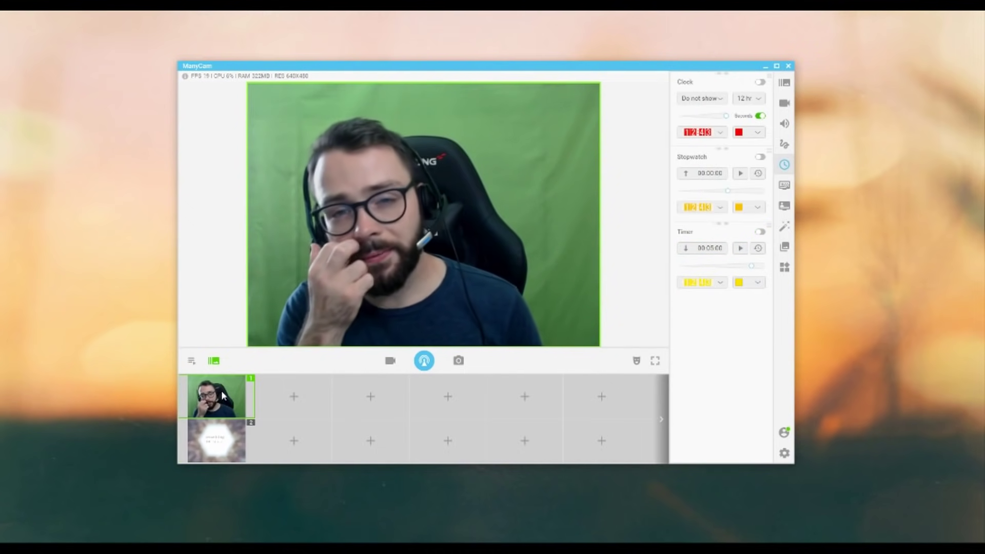
{"action": "left_click", "coordinate": [246, 436]}
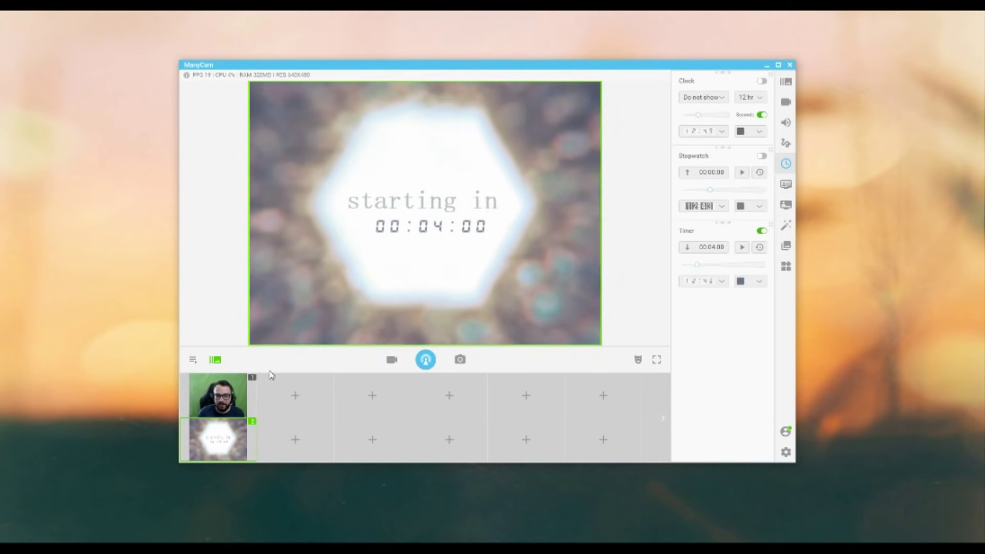
{"action": "left_click", "coordinate": [196, 393]}
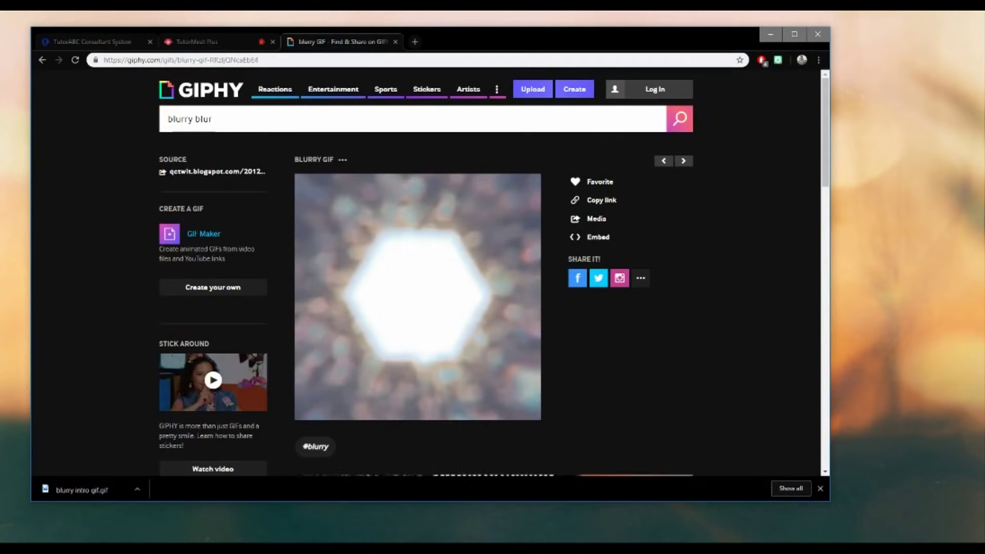
Switch to the TutorMeet Plus session in the browser and bring ManyCam beside it, leaving the session's camera preview uncovered
{"action": "left_click", "coordinate": [197, 42]}
{"action": "left_click_drag", "start_coordinate": [494, 40], "coordinate": [468, 42]}
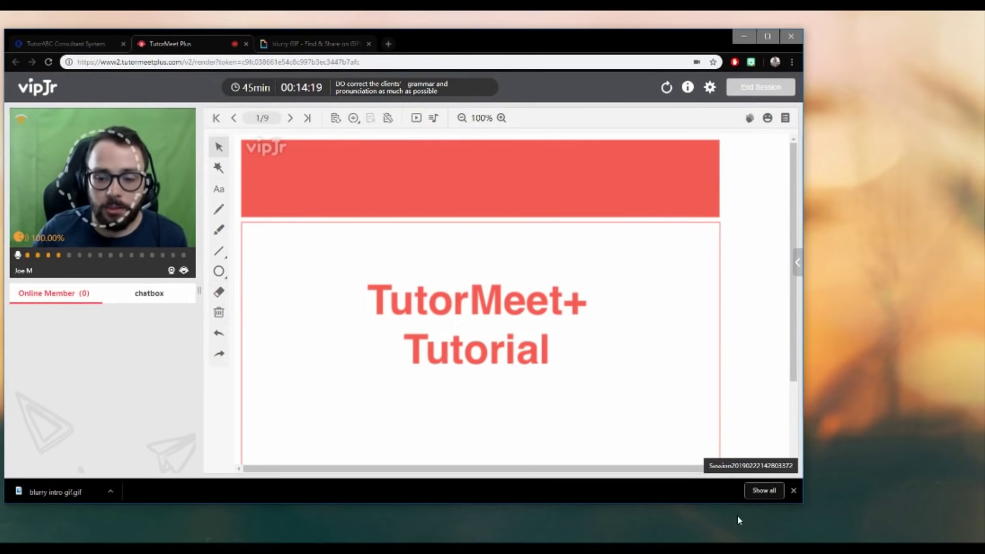
{"action": "left_click", "coordinate": [738, 543]}
{"action": "left_click_drag", "start_coordinate": [584, 68], "coordinate": [762, 79]}
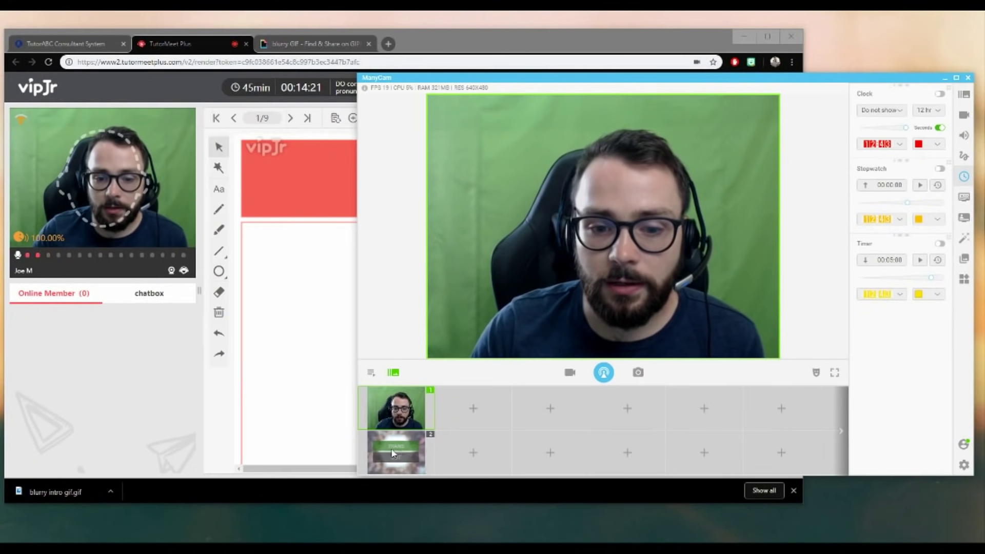
Make the countdown preset live in the TutorMeet session and start its 00:04:00 timer
{"action": "left_click", "coordinate": [396, 451]}
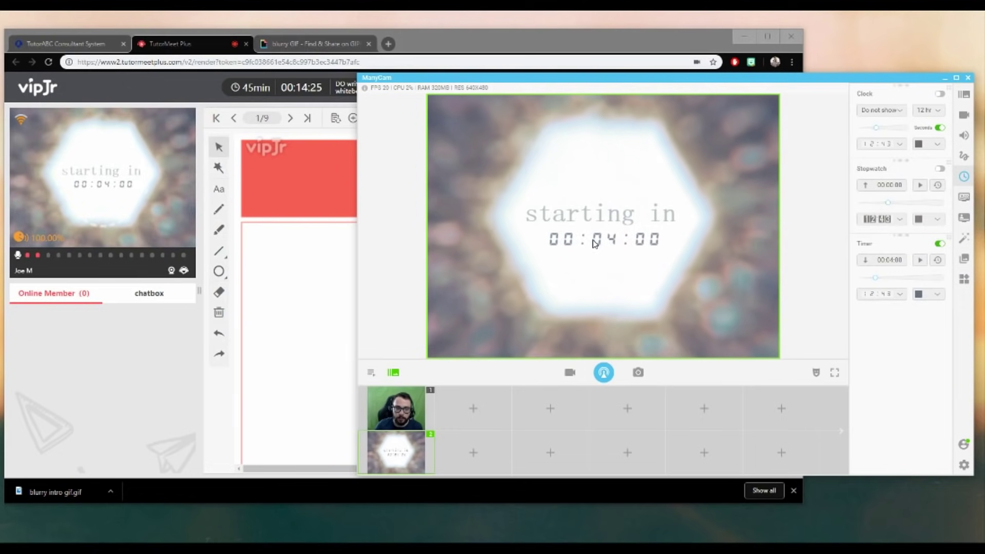
{"action": "left_click", "coordinate": [921, 260]}
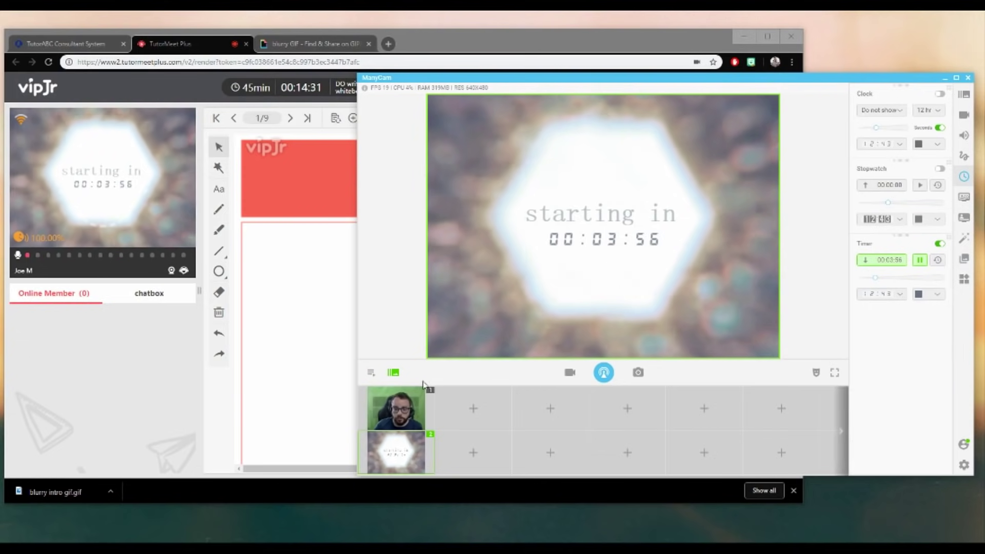
Return the live output to the webcam, and create a third preset from a yellow blank image and make it live
{"action": "left_click", "coordinate": [380, 400]}
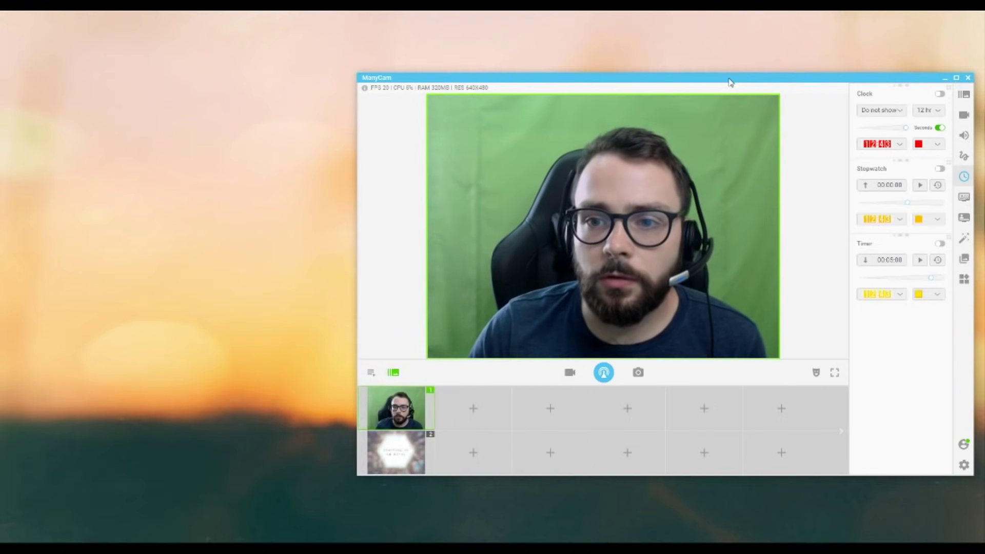
{"action": "left_click_drag", "start_coordinate": [730, 80], "coordinate": [579, 65]}
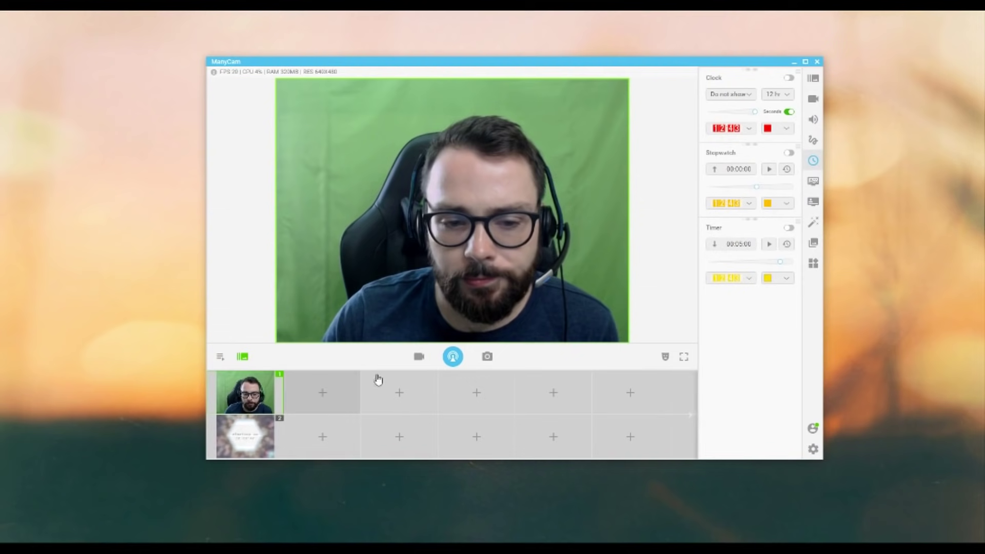
{"action": "left_click", "coordinate": [330, 390]}
{"action": "mouse_move", "coordinate": [398, 307]}
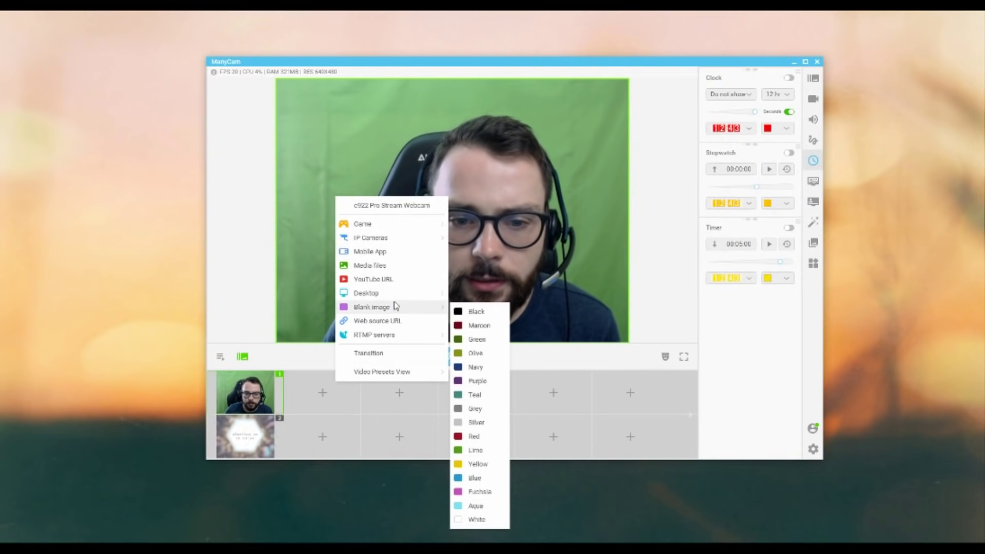
{"action": "left_click", "coordinate": [476, 464]}
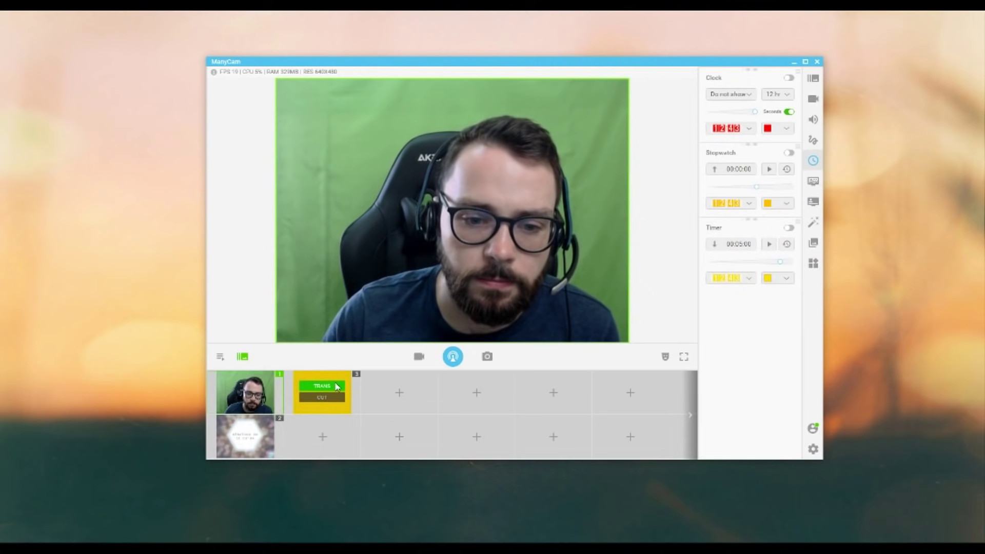
{"action": "left_click_drag", "start_coordinate": [566, 64], "coordinate": [574, 60]}
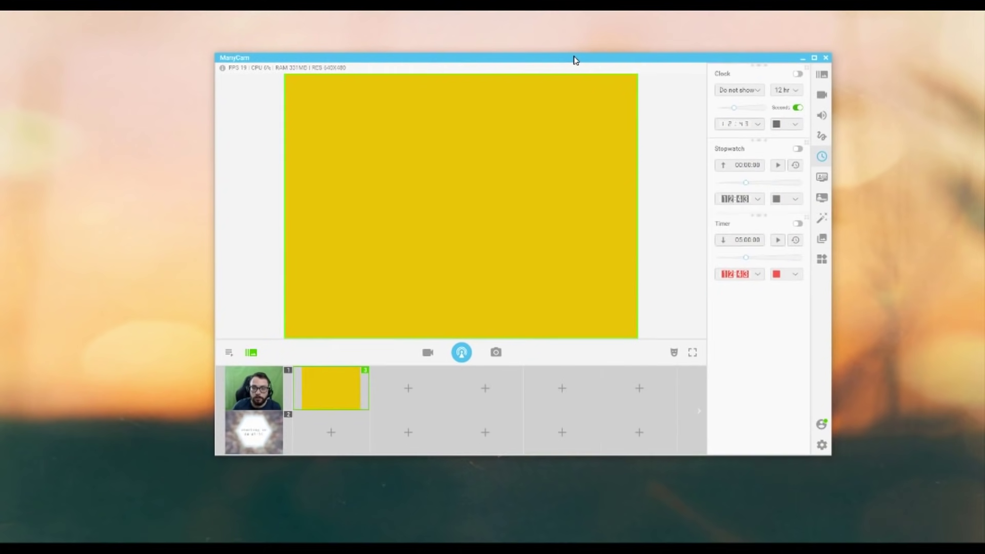
Add a new layer on the yellow background and move it to the middle of the frame
{"action": "right_click", "coordinate": [446, 165]}
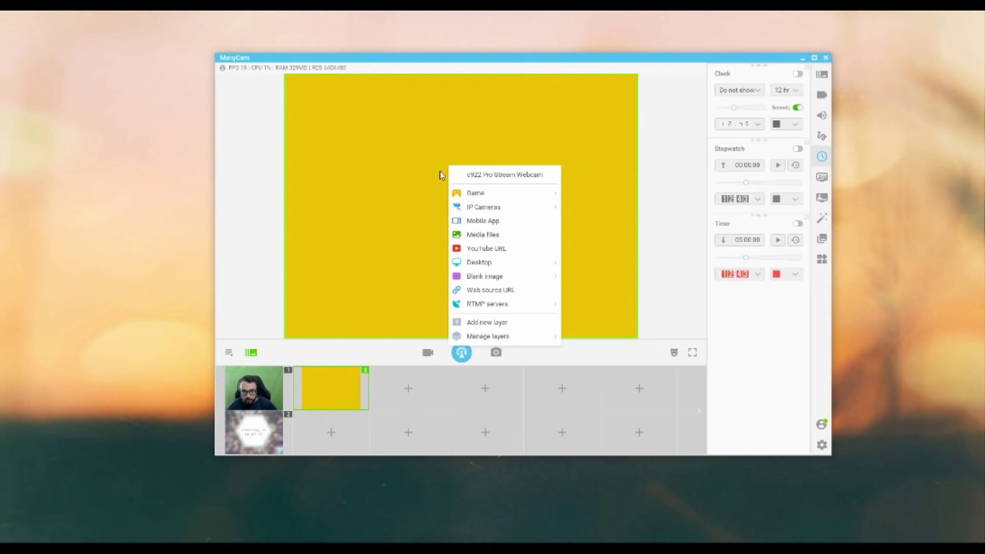
{"action": "left_click", "coordinate": [436, 169]}
{"action": "right_click", "coordinate": [434, 165]}
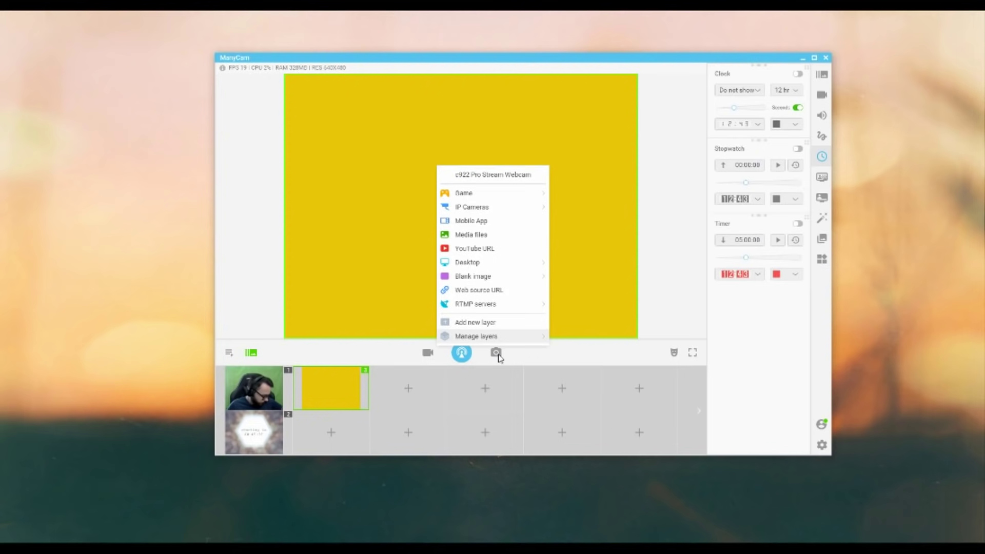
{"action": "left_click", "coordinate": [501, 323]}
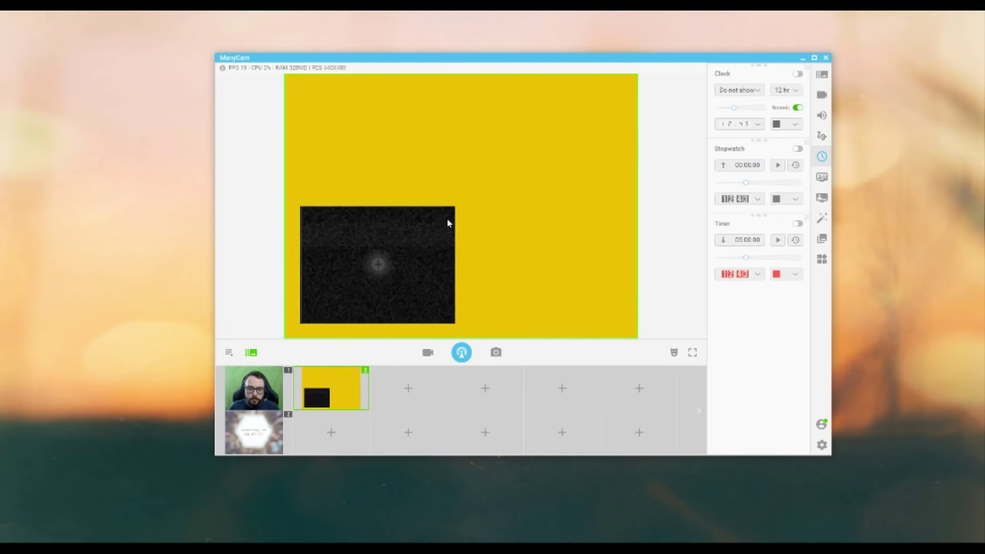
{"action": "left_click_drag", "start_coordinate": [447, 223], "coordinate": [470, 217]}
Fill the new layer with the Bye image from the BitMoji folder in ABC Pictures
{"action": "right_click", "coordinate": [480, 214]}
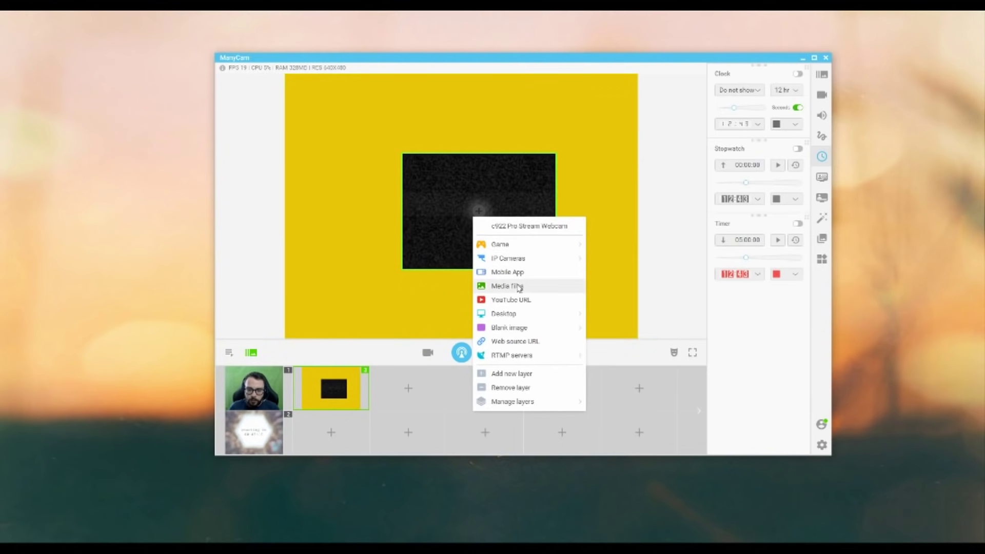
{"action": "right_click", "coordinate": [476, 210]}
{"action": "left_click", "coordinate": [537, 270]}
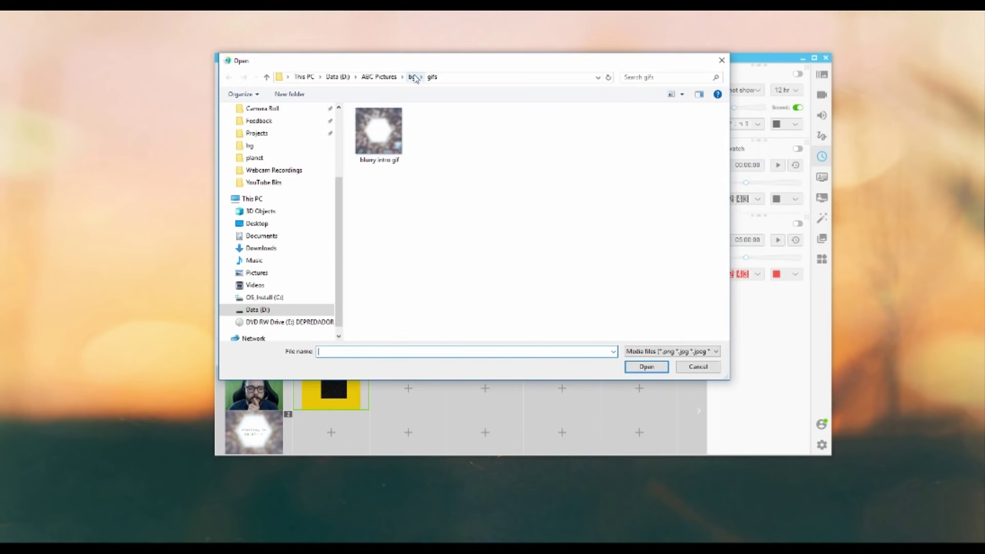
{"action": "left_click", "coordinate": [390, 78]}
{"action": "double_click", "coordinate": [437, 131]}
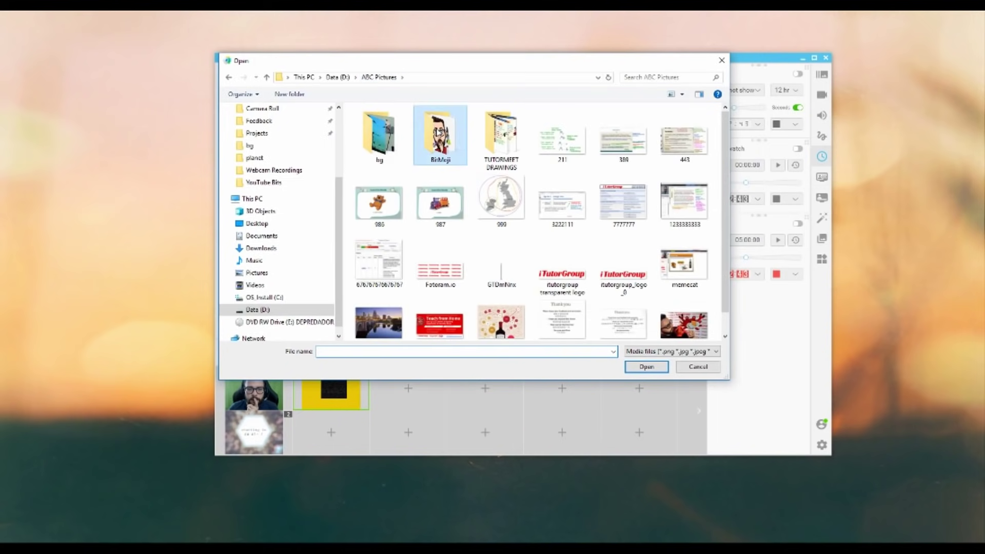
{"action": "left_click_drag", "start_coordinate": [470, 62], "coordinate": [428, 63]}
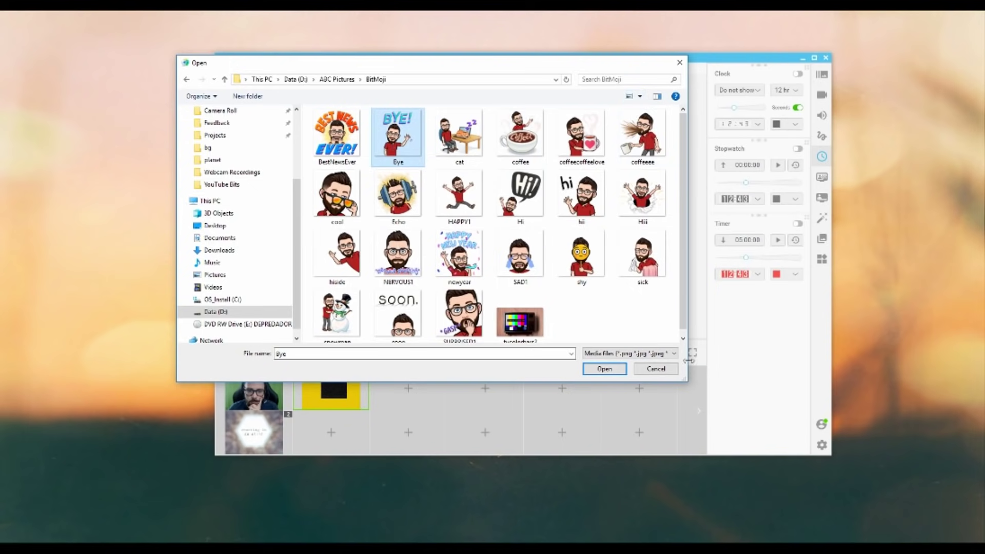
{"action": "left_click", "coordinate": [610, 370]}
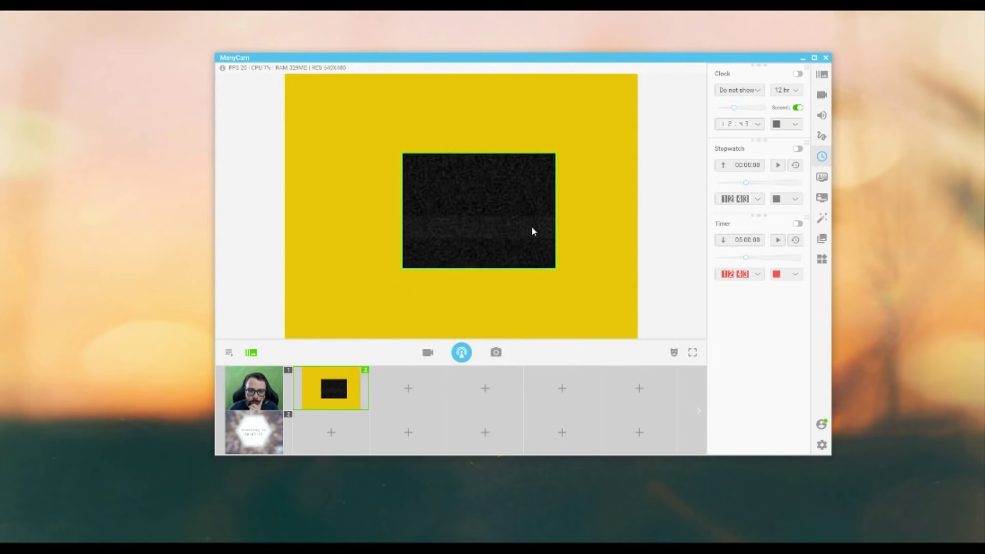
Enlarge the Bye image and center it horizontally with its lower edge cut off by the yellow frame
{"action": "left_click_drag", "start_coordinate": [564, 150], "coordinate": [448, 220]}
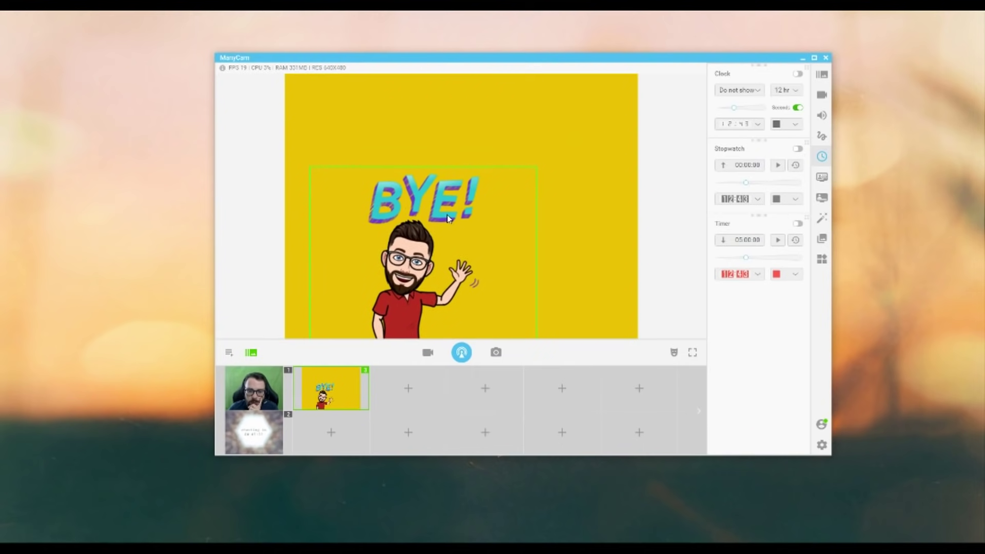
{"action": "left_click_drag", "start_coordinate": [533, 169], "coordinate": [600, 110]}
{"action": "left_click_drag", "start_coordinate": [490, 190], "coordinate": [500, 201]}
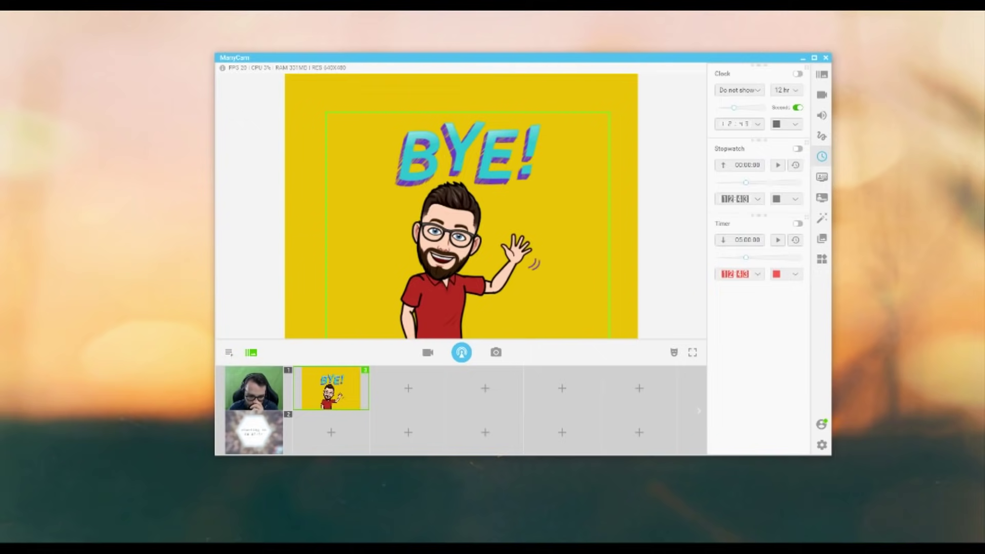
Bring up the TutorMeet session behind ManyCam and reposition ManyCam so the session's camera preview stays uncovered
{"action": "key", "text": "alt+Tab"}
{"action": "key", "text": "alt+Tab"}
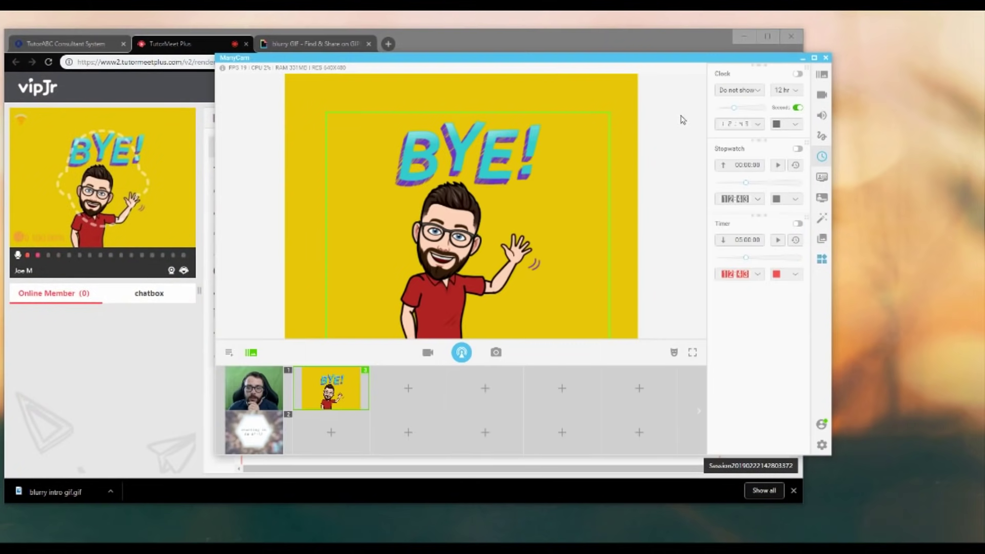
{"action": "left_click_drag", "start_coordinate": [662, 66], "coordinate": [717, 193]}
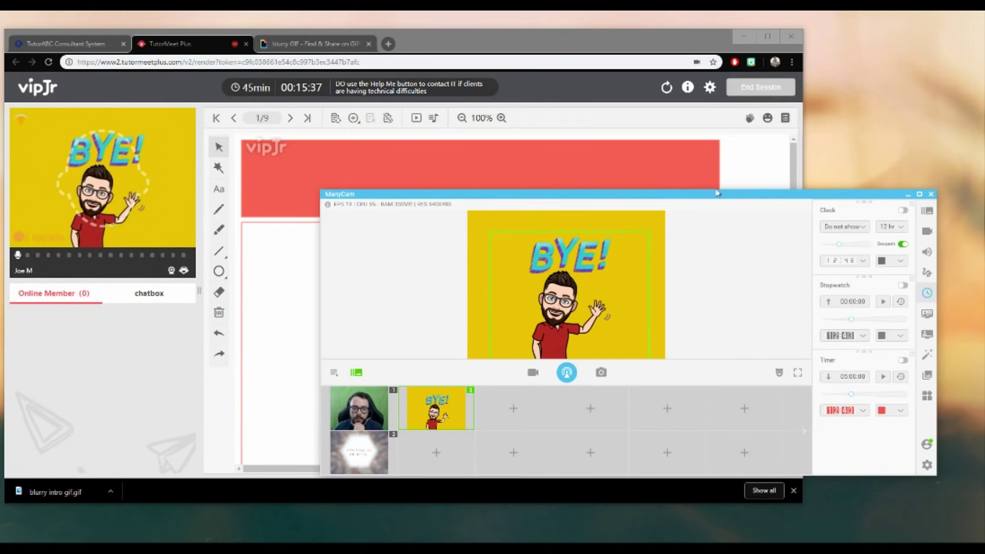
{"action": "left_click_drag", "start_coordinate": [631, 195], "coordinate": [652, 167]}
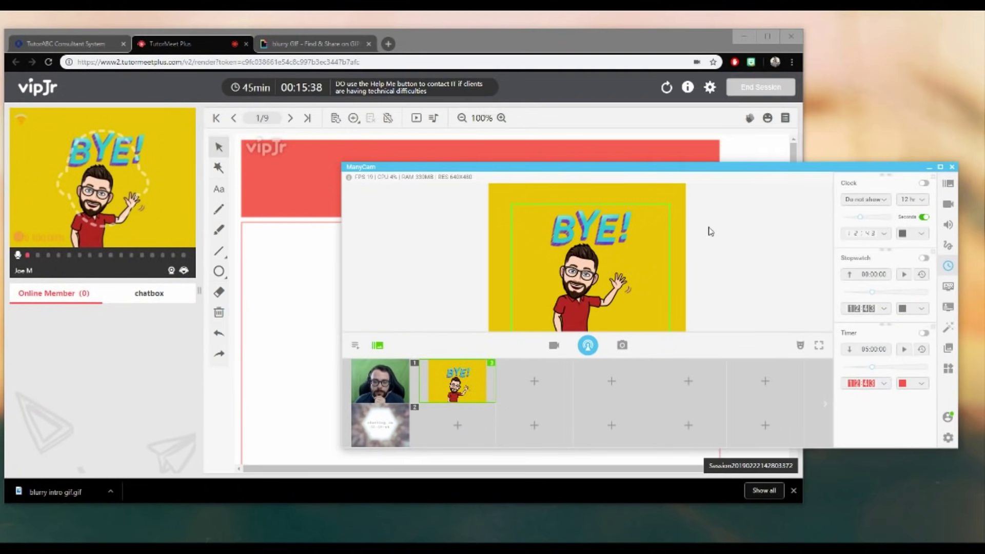
Test the presets in the TutorMeet session by switching between webcam, countdown and Bye scenes, ending on the Bye scene
{"action": "left_click", "coordinate": [390, 384]}
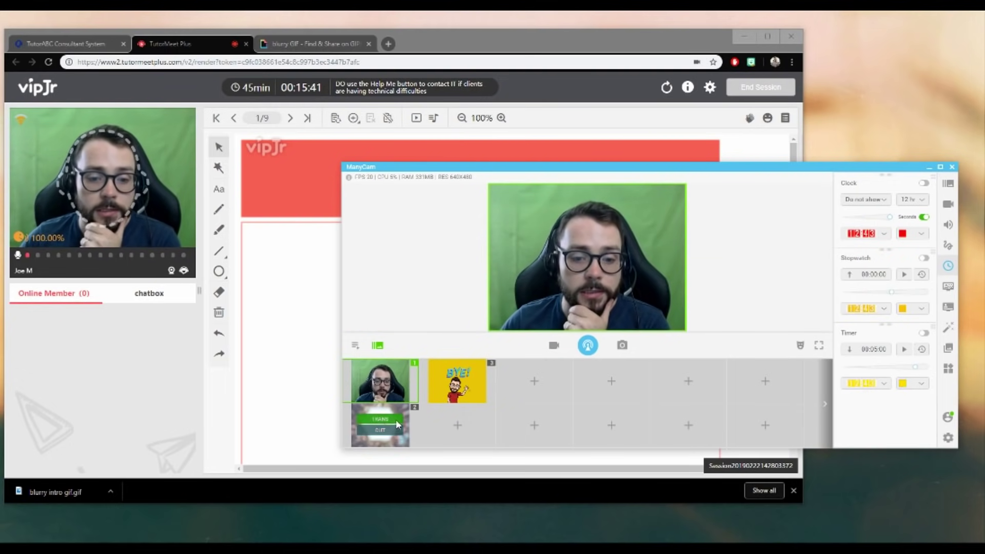
{"action": "left_click", "coordinate": [396, 421]}
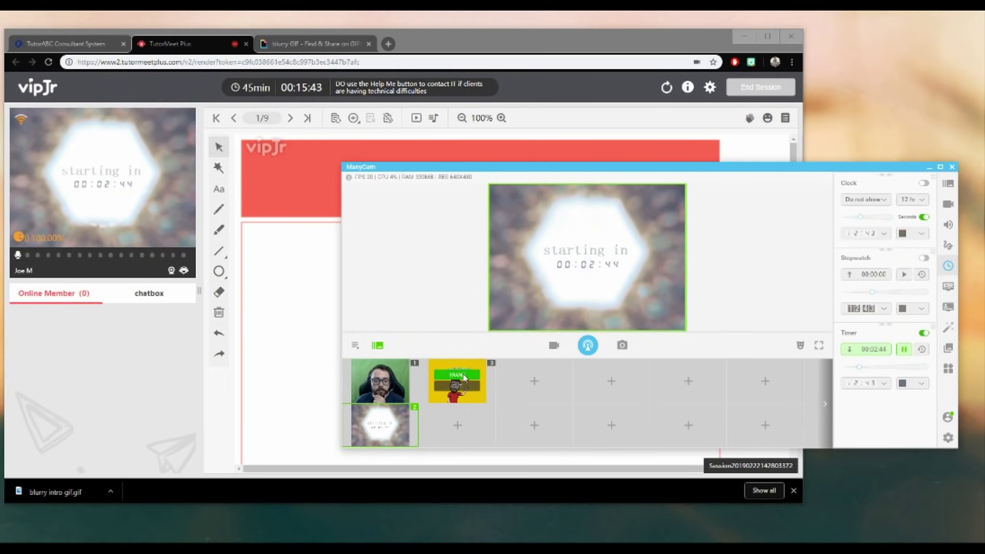
{"action": "left_click", "coordinate": [464, 377]}
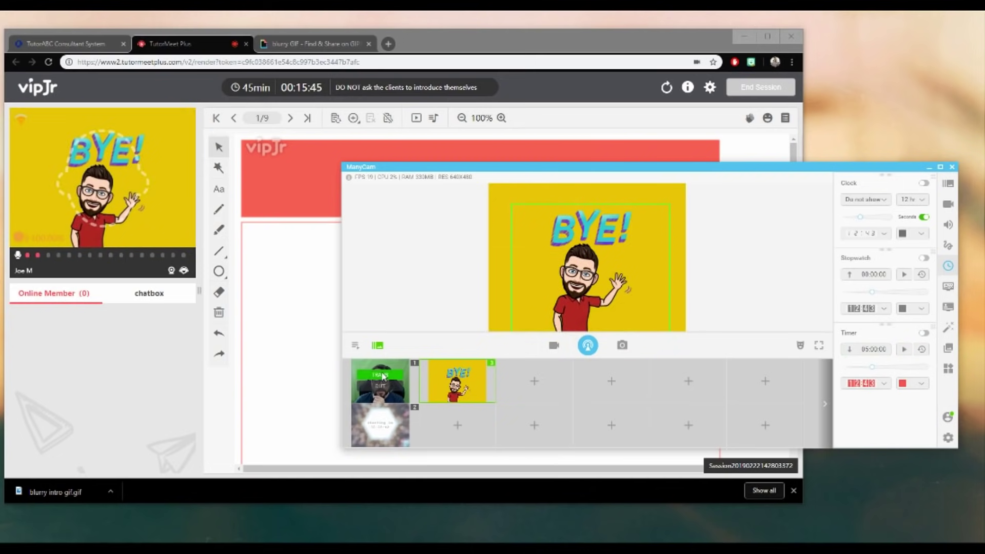
{"action": "left_click", "coordinate": [382, 376]}
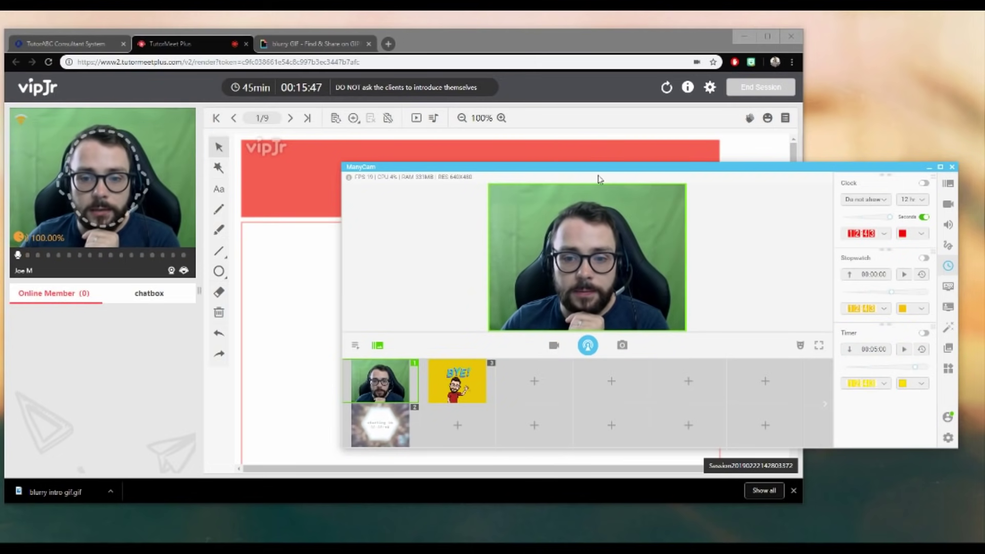
{"action": "left_click_drag", "start_coordinate": [598, 176], "coordinate": [591, 159]}
{"action": "left_click", "coordinate": [450, 365]}
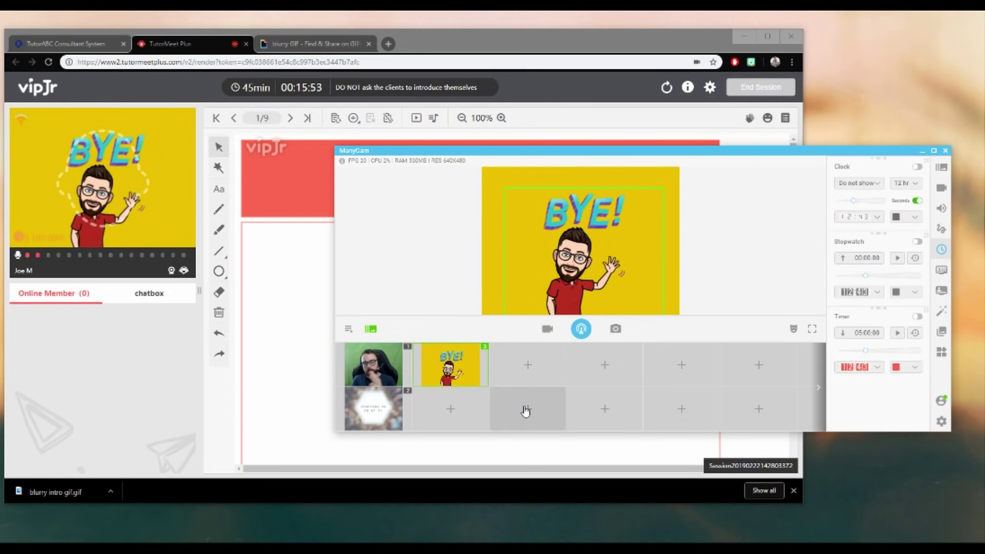
Create a fourth preset from the movies image in the bg folder of ABC Pictures
{"action": "left_click", "coordinate": [449, 410]}
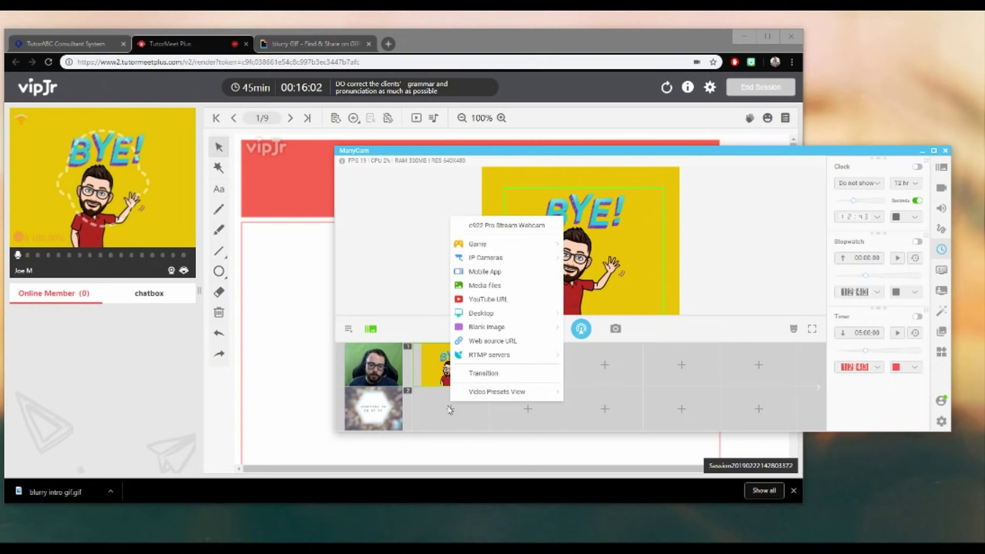
{"action": "left_click", "coordinate": [533, 285]}
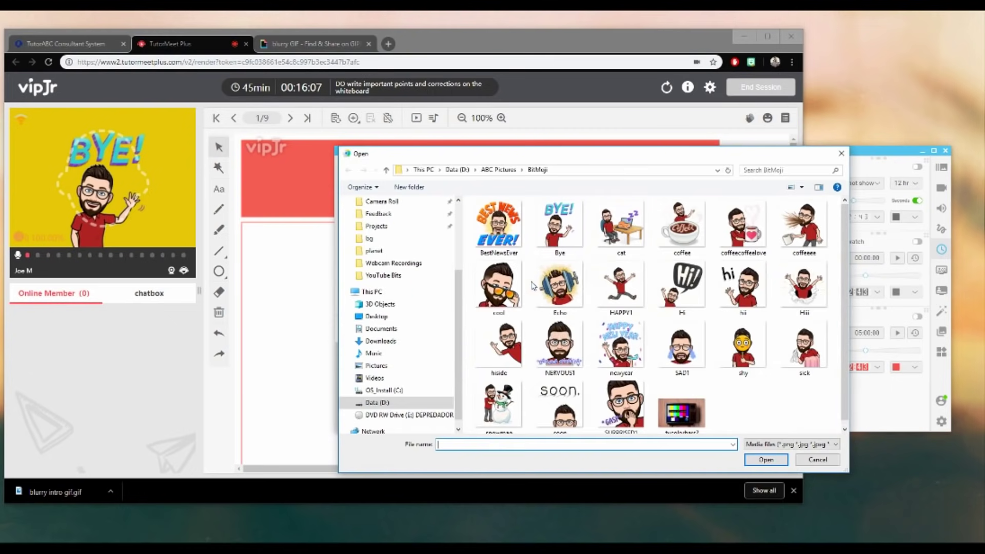
{"action": "left_click_drag", "start_coordinate": [638, 162], "coordinate": [567, 146]}
{"action": "left_click", "coordinate": [492, 168]}
{"action": "double_click", "coordinate": [475, 229]}
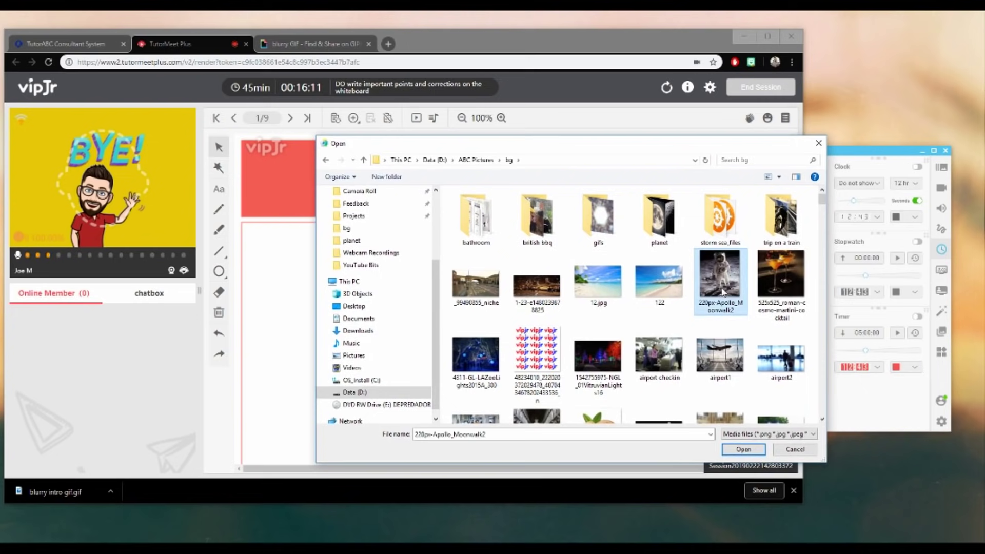
{"action": "type", "text": "movies"}
{"action": "scroll", "coordinate": [740, 338], "scroll_direction": "down", "scroll_amount": 3}
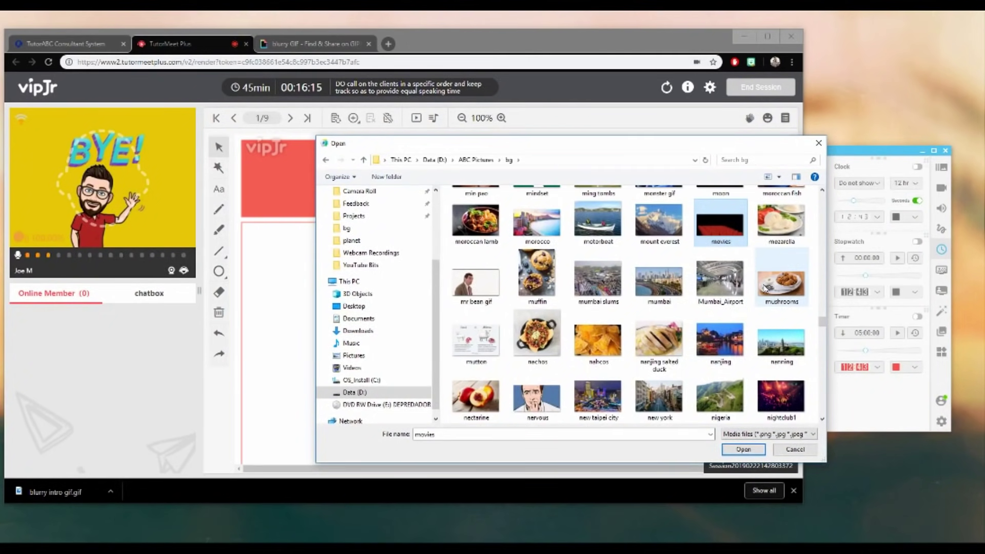
{"action": "key", "text": "Return"}
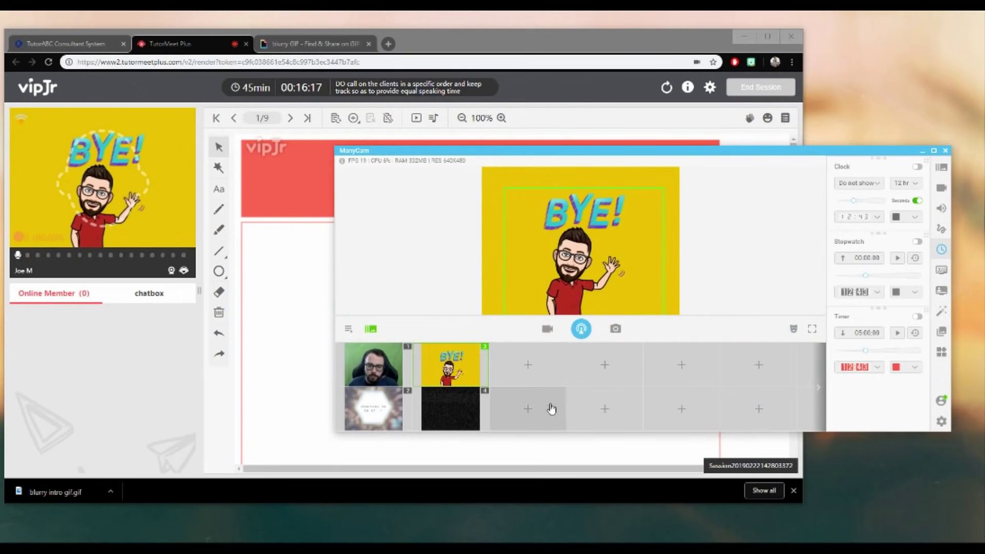
Make the cinema preset live, enlarge the ManyCam window, and lower the image so the red seats sit at the bottom of the frame
{"action": "left_click", "coordinate": [447, 401]}
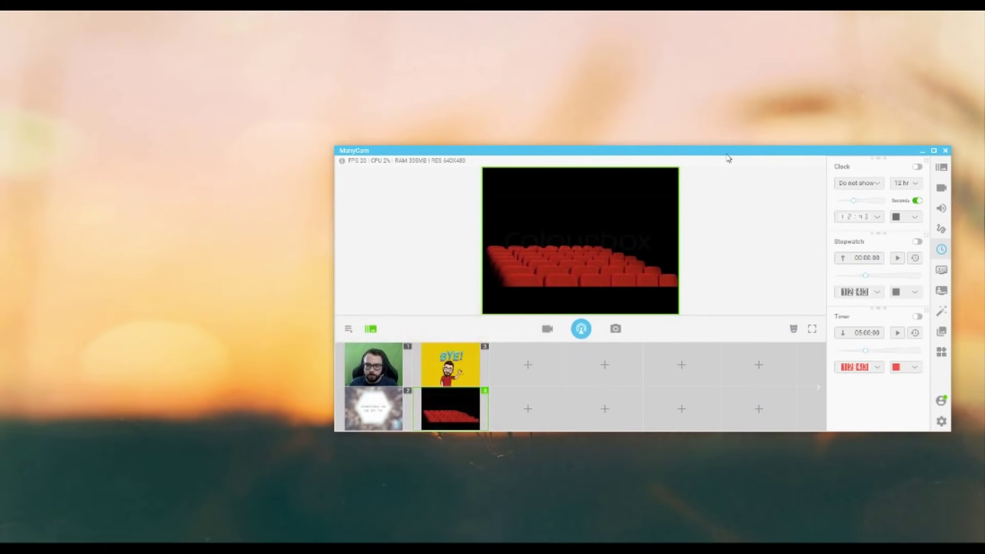
{"action": "left_click_drag", "start_coordinate": [724, 153], "coordinate": [575, 88]}
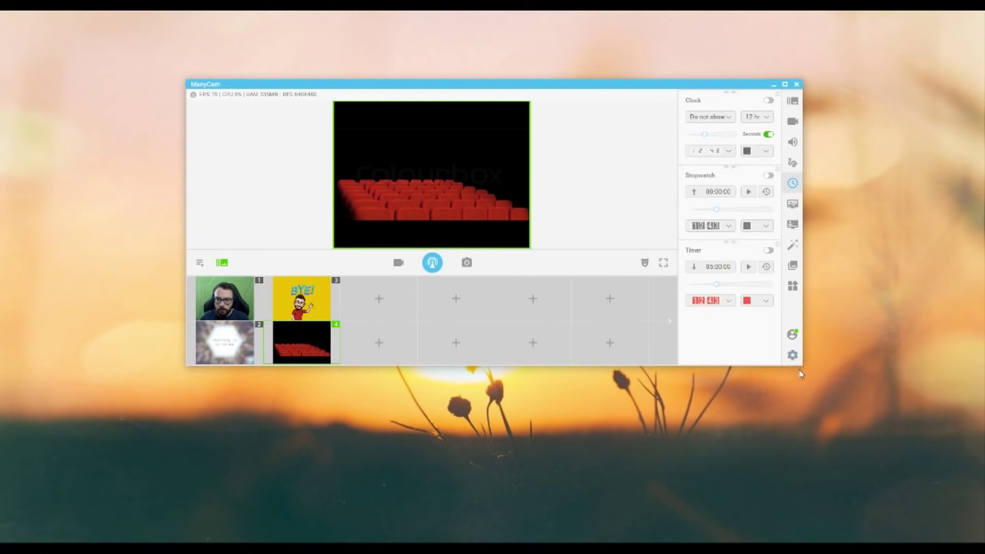
{"action": "left_click_drag", "start_coordinate": [853, 422], "coordinate": [864, 434]}
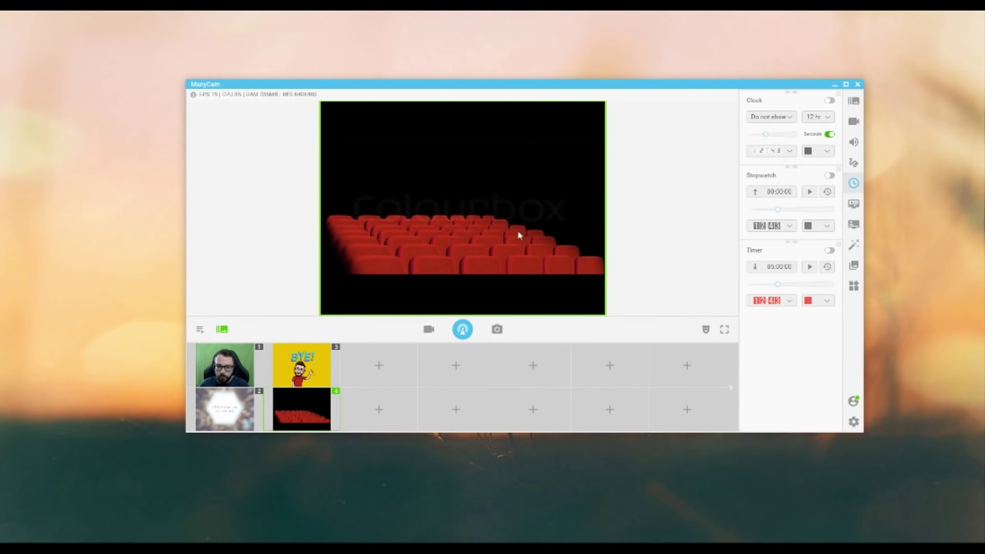
{"action": "left_click_drag", "start_coordinate": [514, 103], "coordinate": [495, 216]}
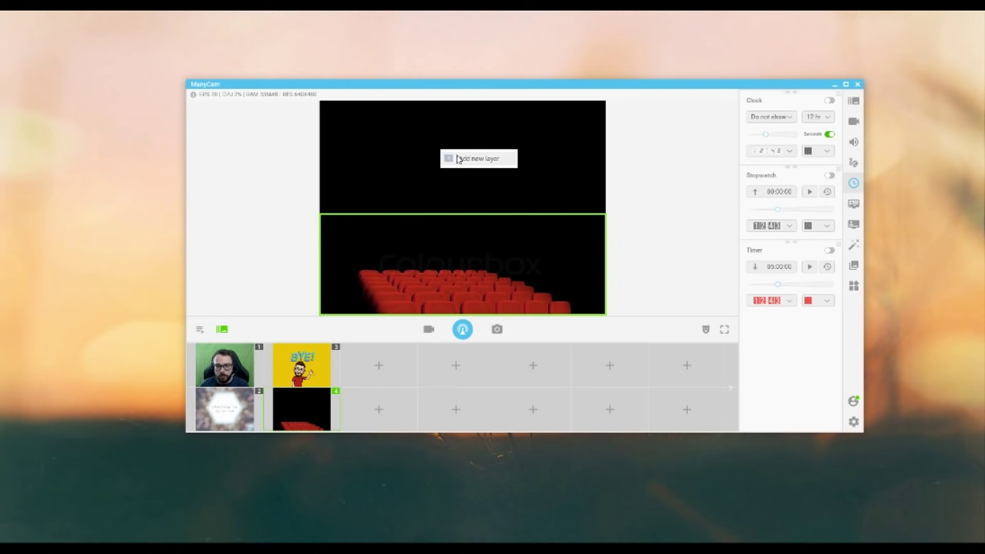
Add a layer showing the c922 Pro Stream Webcam and place it above the red cinema seats
{"action": "left_click", "coordinate": [460, 159]}
{"action": "left_click", "coordinate": [416, 239]}
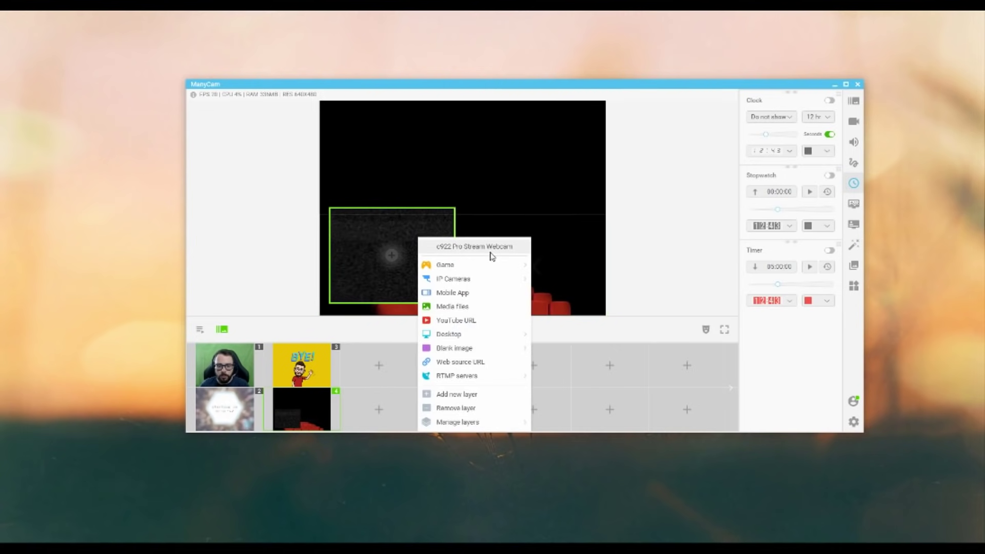
{"action": "left_click", "coordinate": [472, 235]}
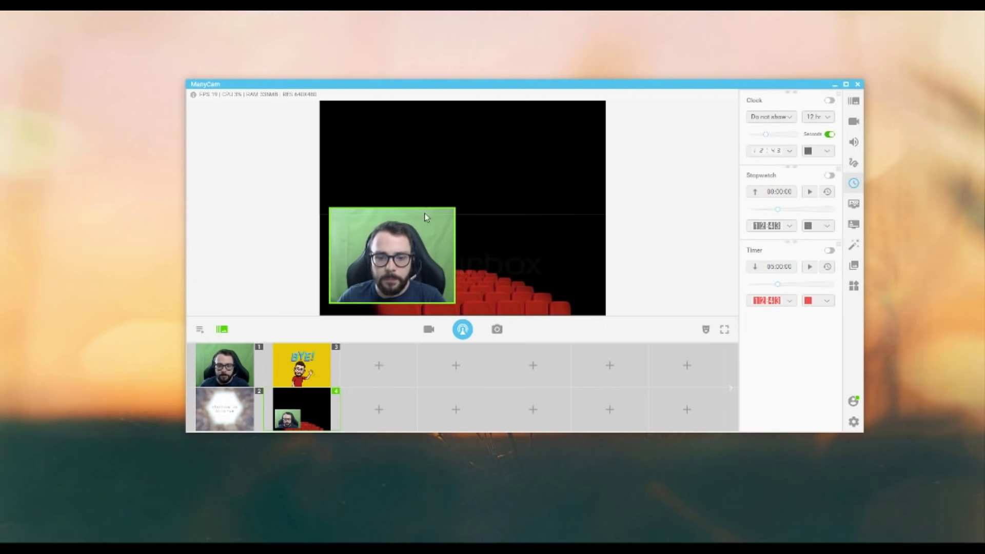
{"action": "left_click_drag", "start_coordinate": [432, 208], "coordinate": [481, 169]}
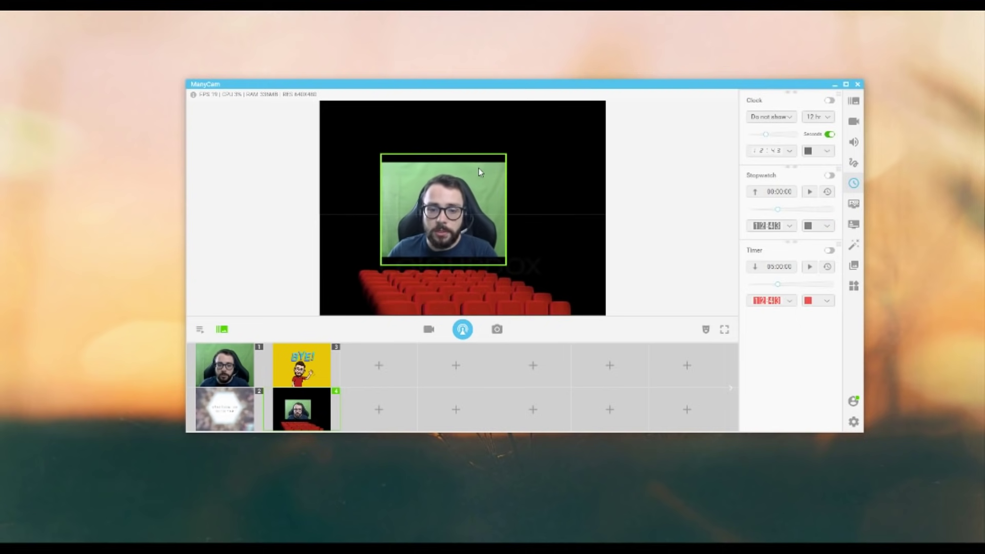
Turn on Chroma Key for the webcam layer and pick the green backdrop as the background colour to remove
{"action": "left_click", "coordinate": [852, 204]}
{"action": "left_click", "coordinate": [829, 100]}
{"action": "left_click", "coordinate": [809, 119]}
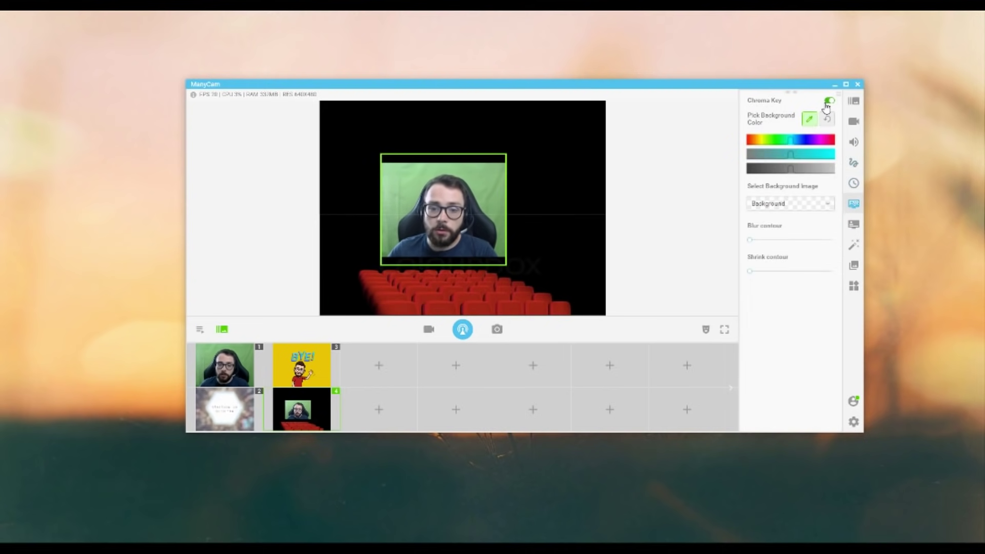
{"action": "left_click", "coordinate": [495, 170]}
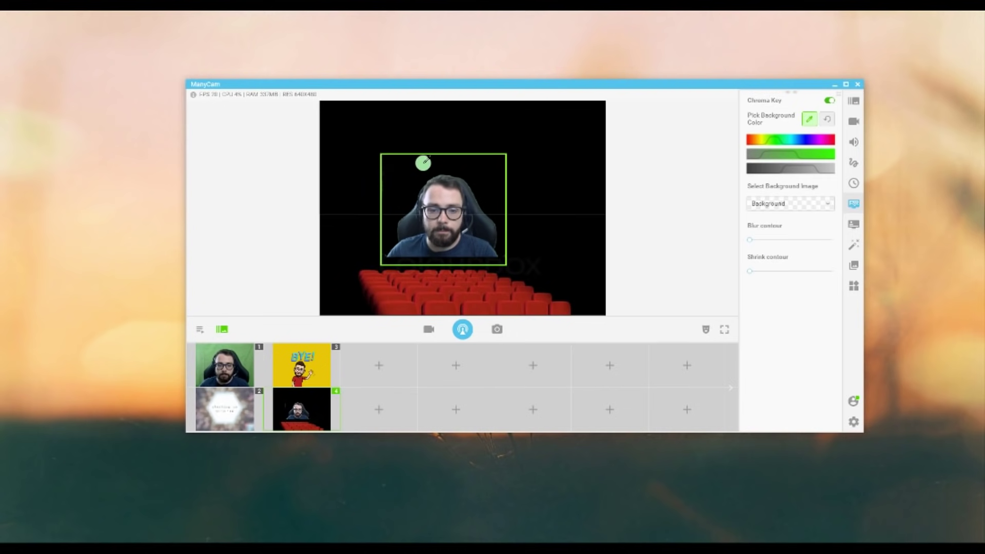
{"action": "left_click", "coordinate": [438, 168]}
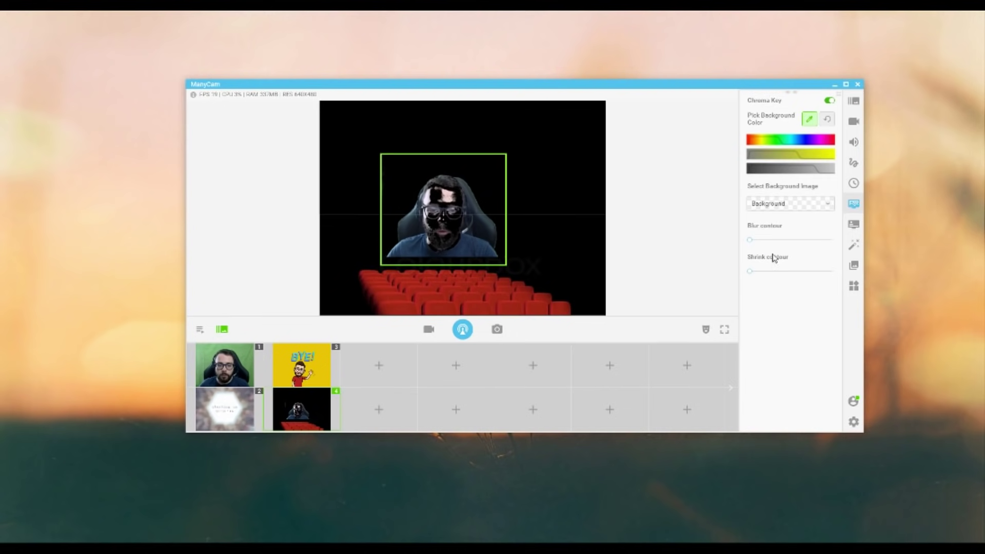
{"action": "left_click", "coordinate": [827, 119]}
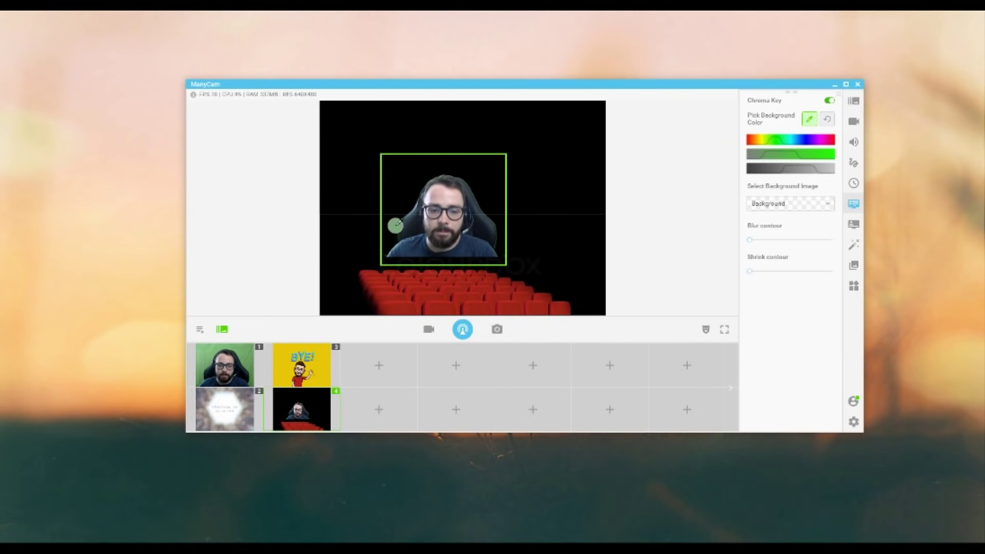
Resize the keyed webcam layer to fit the lower-right corner of the frame and shift the cinema seats image to the left edge
{"action": "left_click_drag", "start_coordinate": [508, 153], "coordinate": [570, 120]}
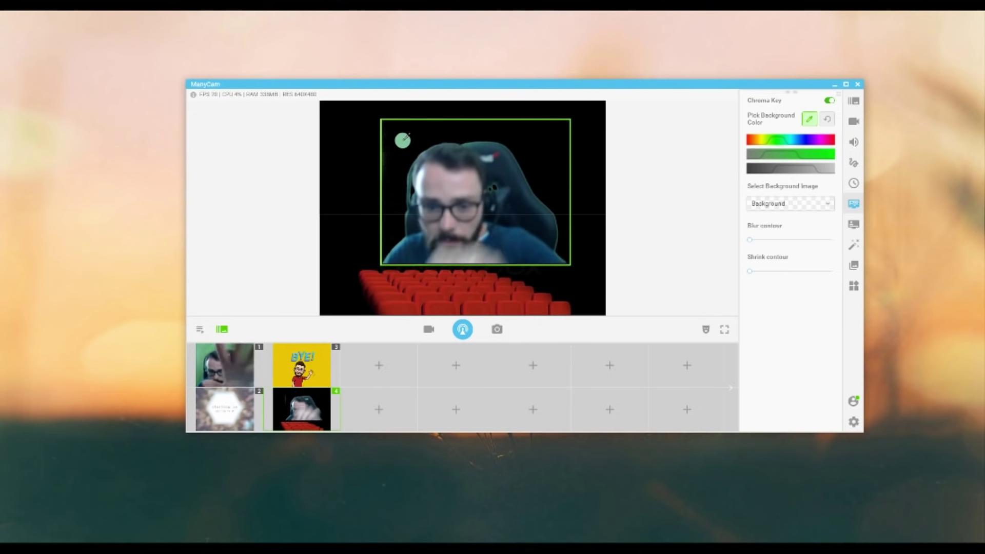
{"action": "left_click", "coordinate": [854, 245]}
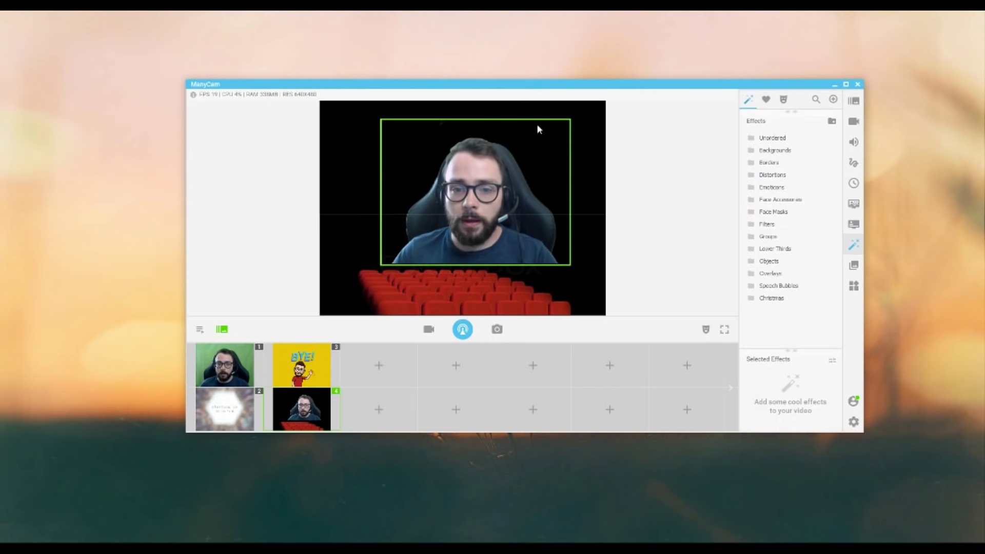
{"action": "left_click", "coordinate": [854, 203]}
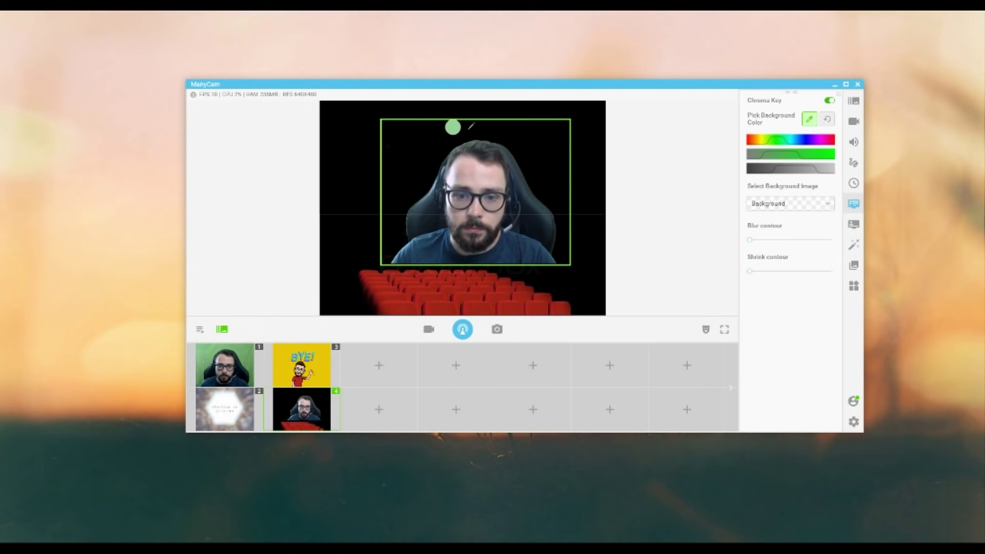
{"action": "left_click", "coordinate": [854, 244]}
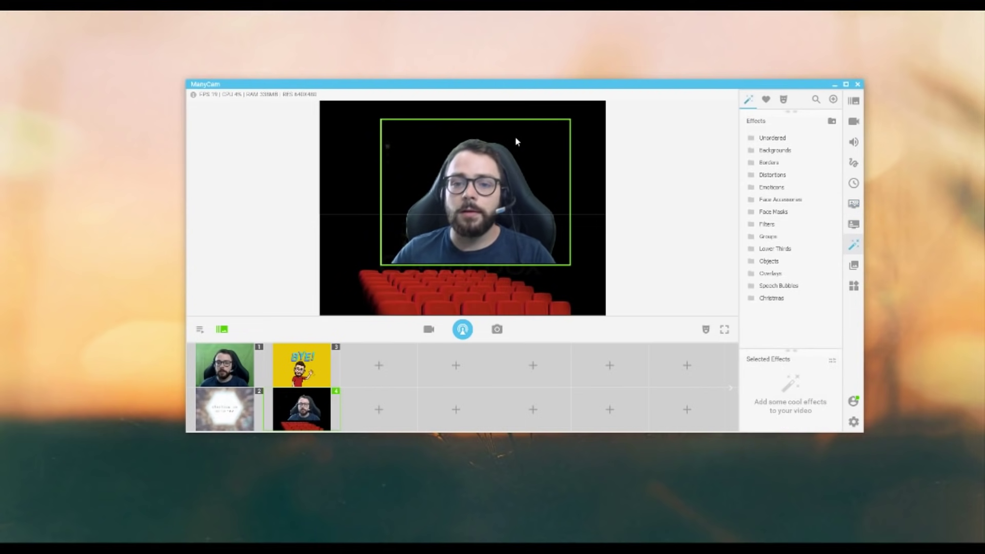
{"action": "left_click", "coordinate": [854, 204]}
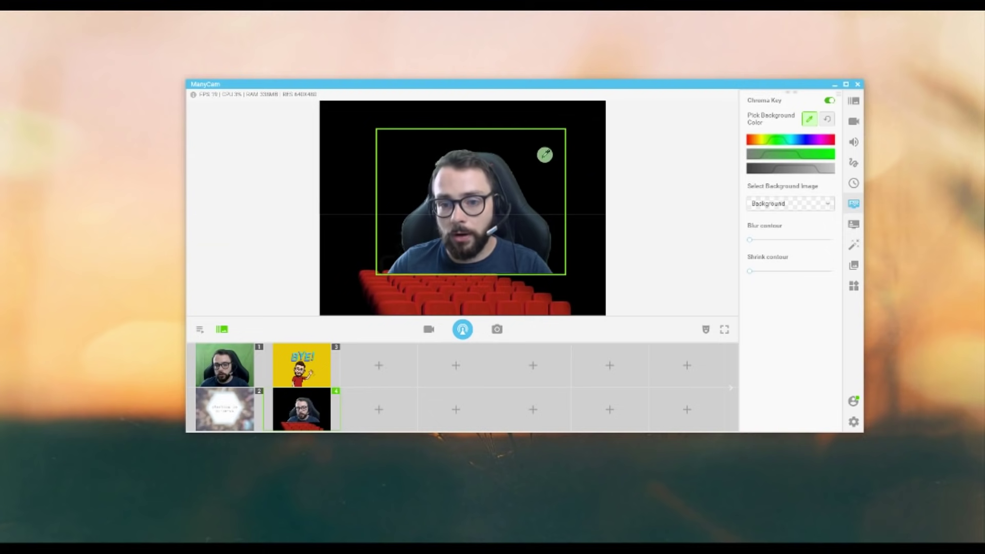
{"action": "left_click", "coordinate": [854, 245]}
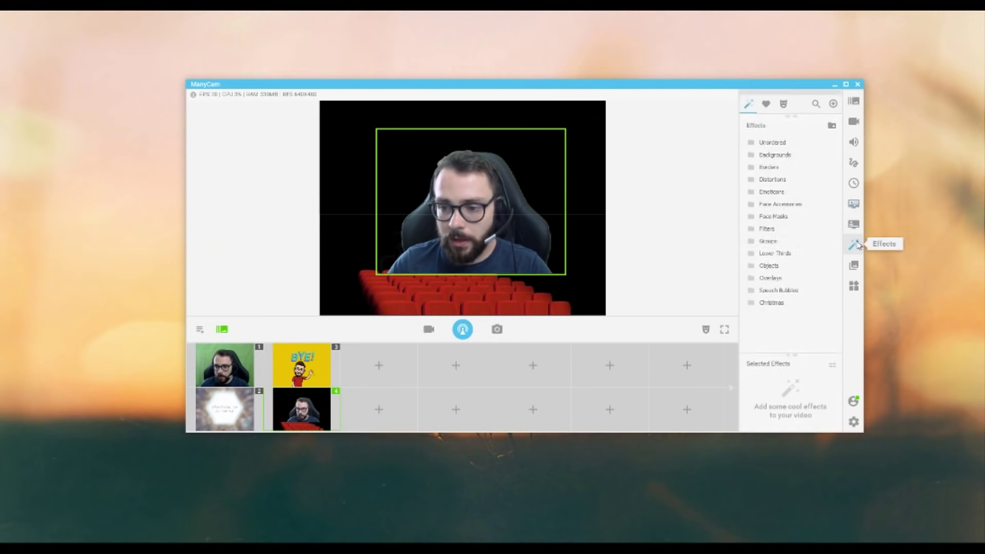
{"action": "left_click_drag", "start_coordinate": [519, 156], "coordinate": [528, 200]}
{"action": "left_click_drag", "start_coordinate": [564, 171], "coordinate": [521, 202]}
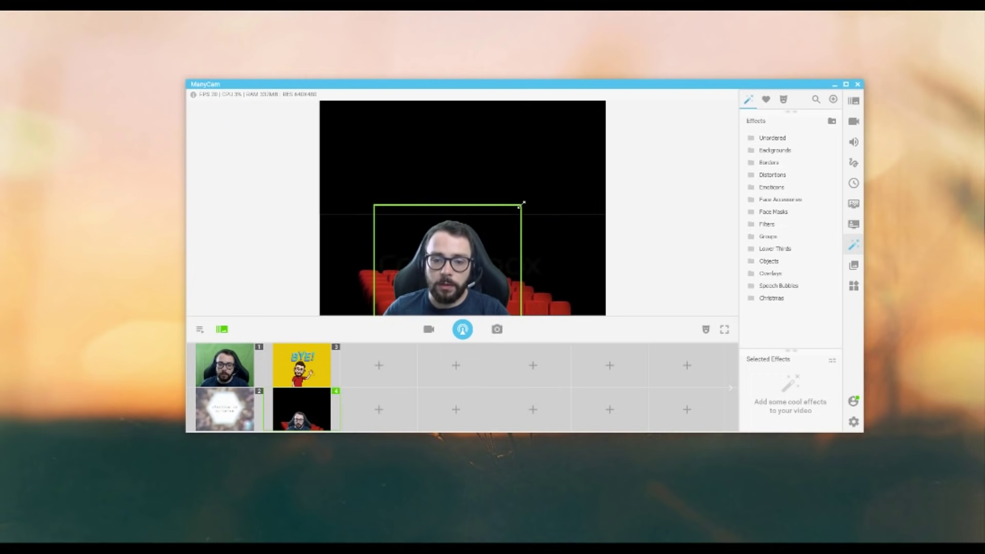
{"action": "left_click_drag", "start_coordinate": [474, 259], "coordinate": [554, 260]}
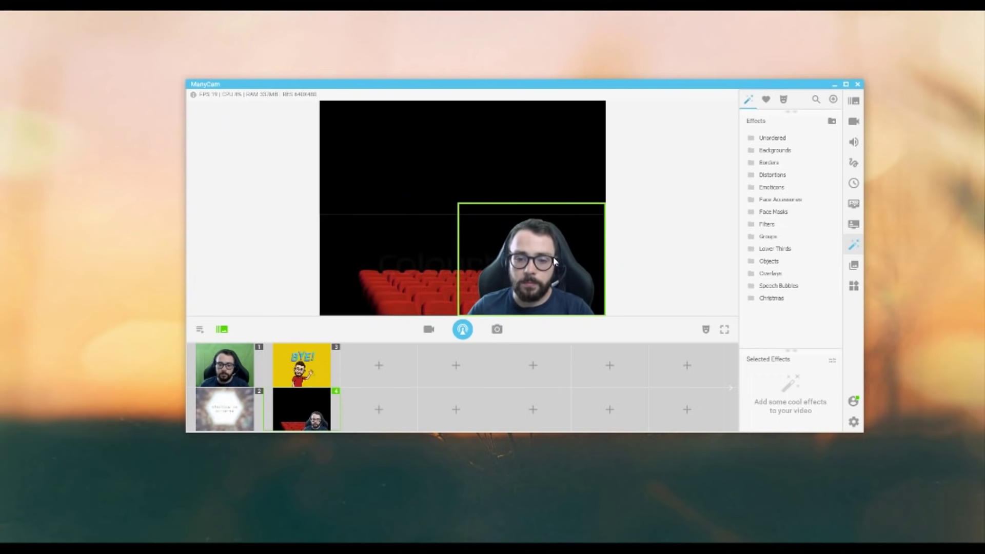
{"action": "left_click_drag", "start_coordinate": [423, 253], "coordinate": [392, 254]}
Add a new empty layer to the cinema preset and stretch it across the full frame width, from the upper edge to the webcam figure's face
{"action": "right_click", "coordinate": [389, 155]}
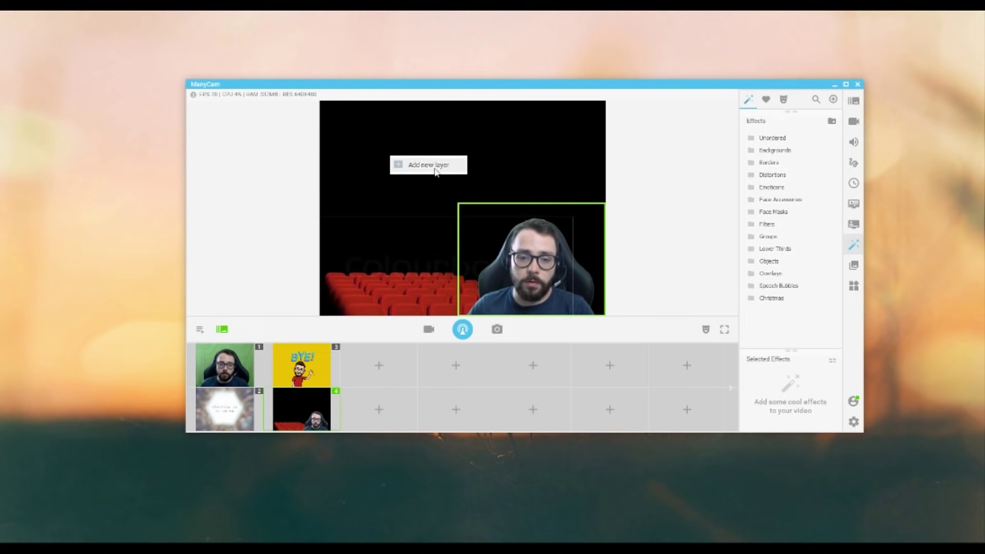
{"action": "left_click", "coordinate": [431, 163]}
{"action": "left_click_drag", "start_coordinate": [419, 211], "coordinate": [404, 109]}
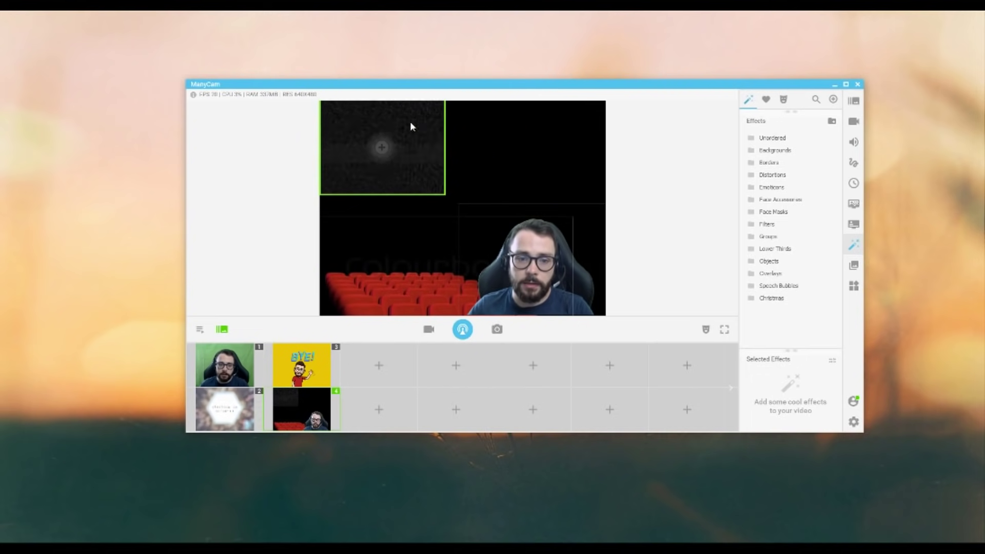
{"action": "left_click_drag", "start_coordinate": [440, 191], "coordinate": [606, 219]}
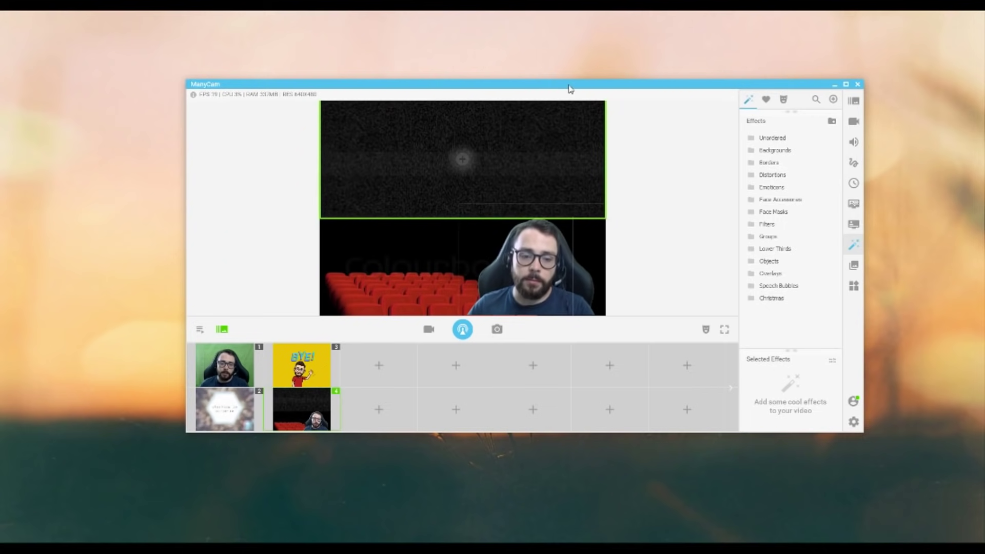
{"action": "left_click_drag", "start_coordinate": [571, 86], "coordinate": [579, 84]}
{"action": "left_click_drag", "start_coordinate": [443, 215], "coordinate": [445, 254]}
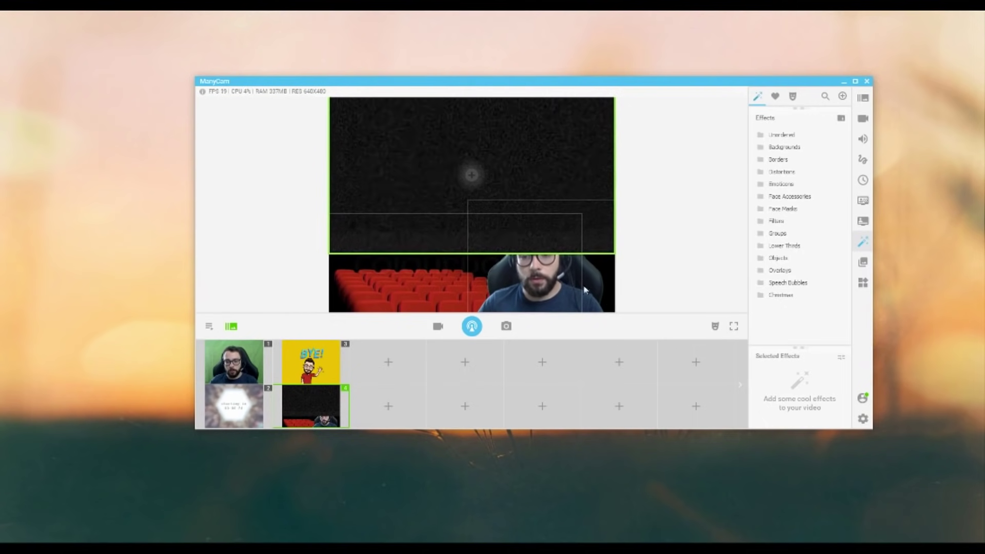
Bring the c922 webcam layer in front of the empty layer
{"action": "left_click", "coordinate": [597, 281]}
{"action": "right_click", "coordinate": [598, 281]}
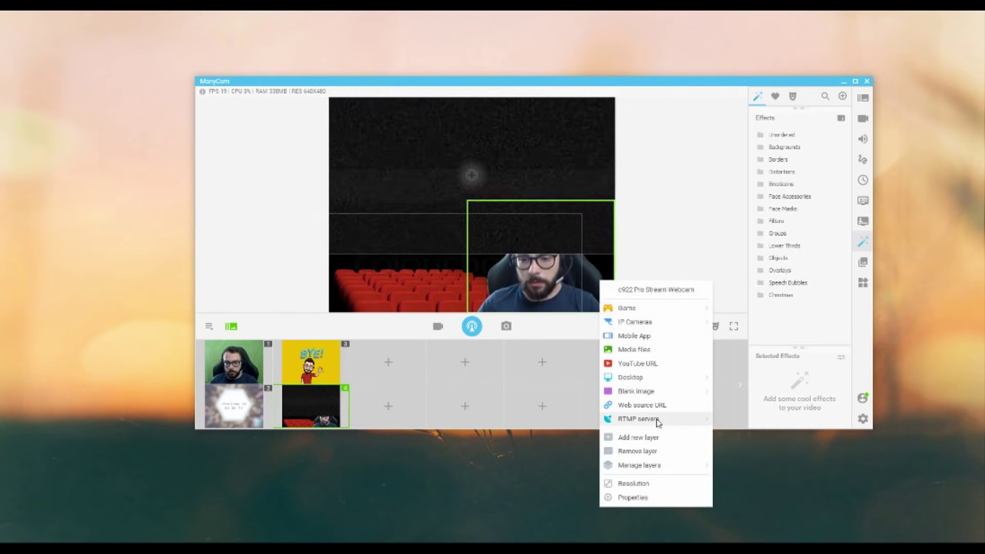
{"action": "right_click", "coordinate": [600, 261]}
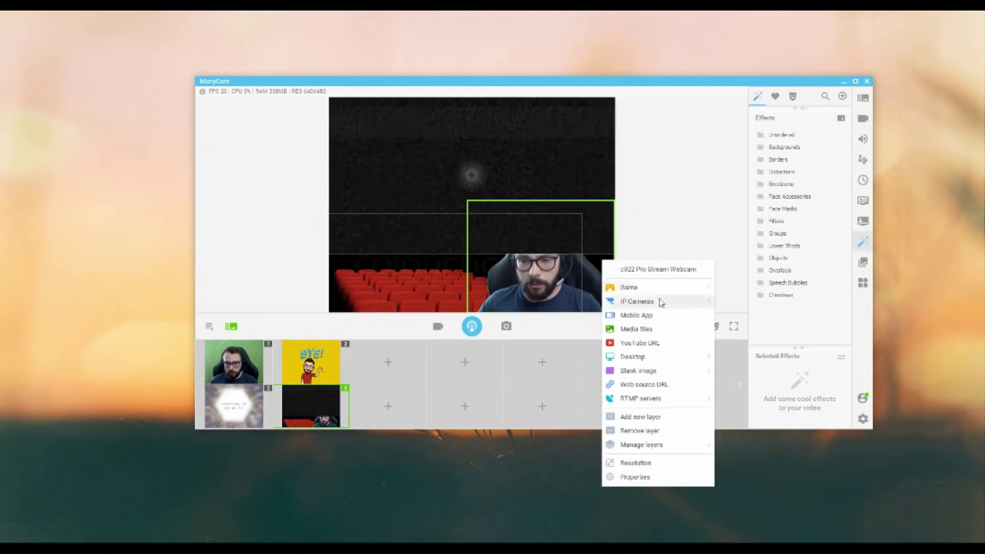
{"action": "mouse_move", "coordinate": [655, 446]}
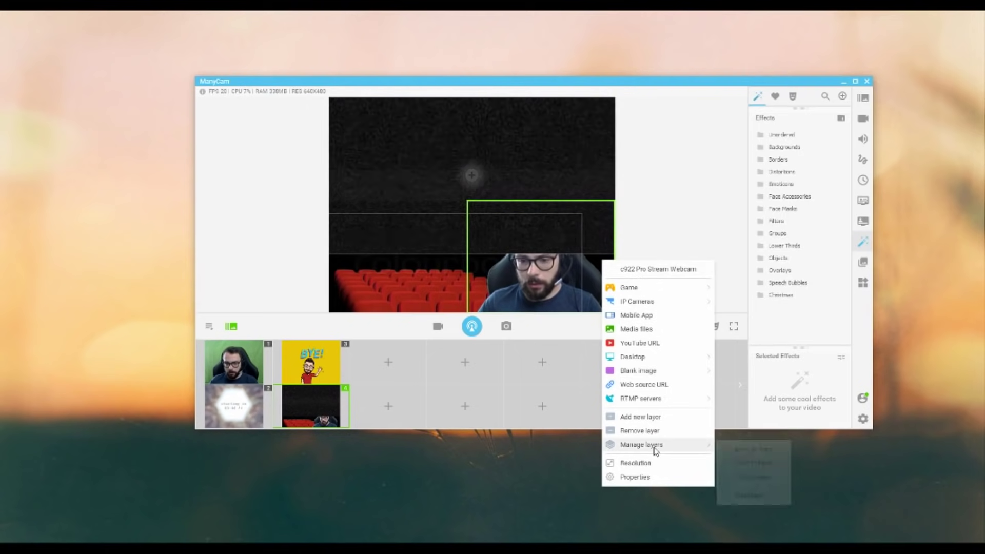
{"action": "left_click", "coordinate": [757, 451]}
Extend the empty layer's lower edge down to the tops of the red cinema seats
{"action": "right_click", "coordinate": [578, 159]}
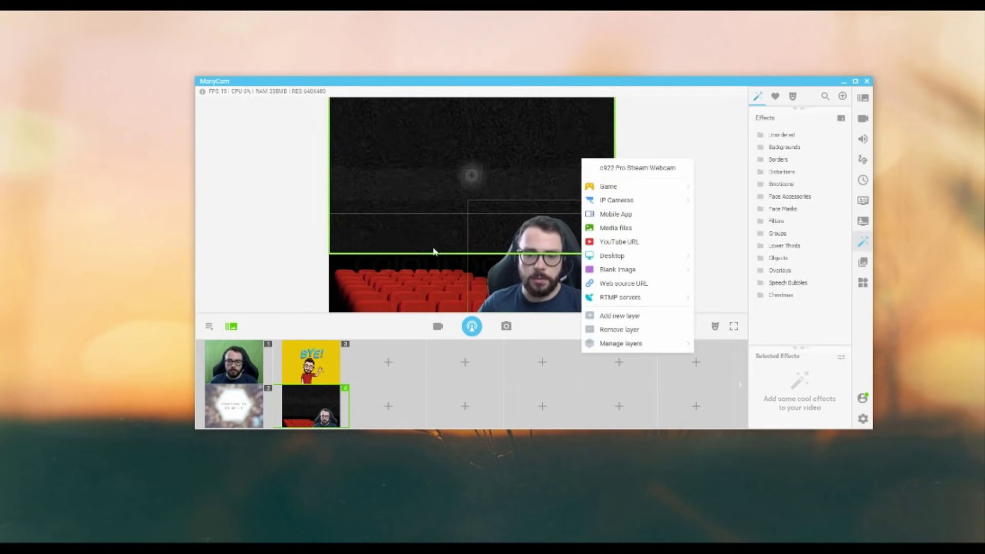
{"action": "right_click", "coordinate": [420, 257]}
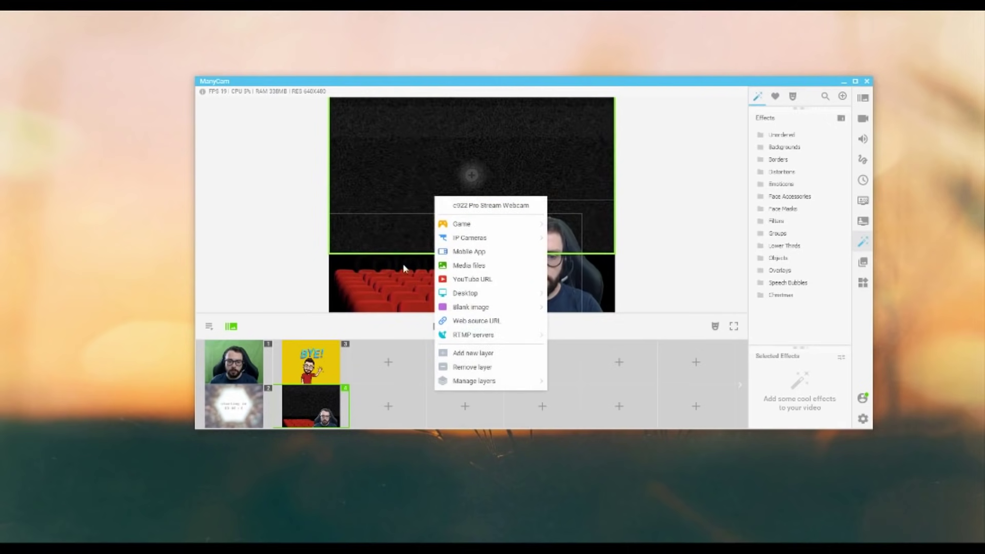
{"action": "left_click", "coordinate": [402, 264]}
{"action": "right_click", "coordinate": [367, 177]}
{"action": "right_click", "coordinate": [355, 256]}
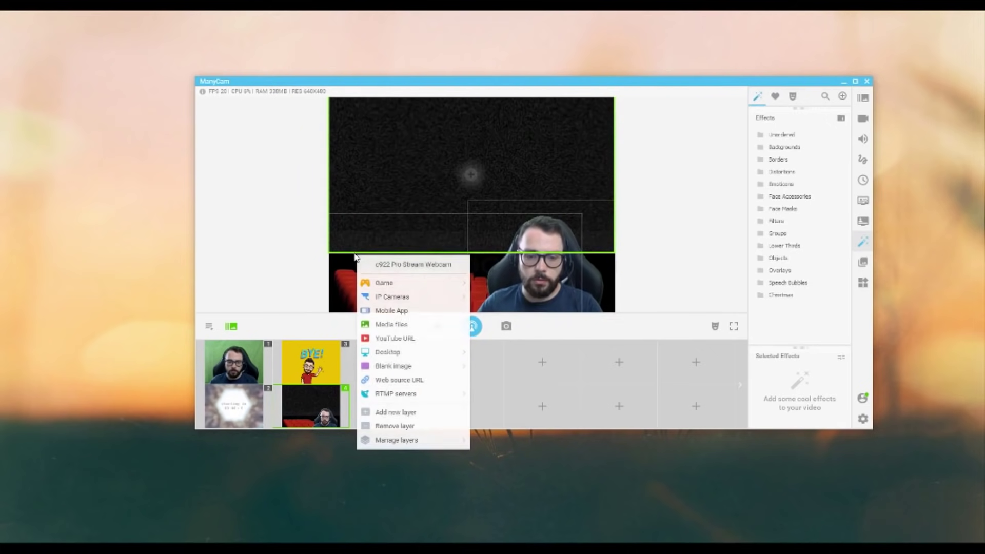
{"action": "left_click", "coordinate": [354, 253]}
{"action": "left_click_drag", "start_coordinate": [355, 258], "coordinate": [361, 267]}
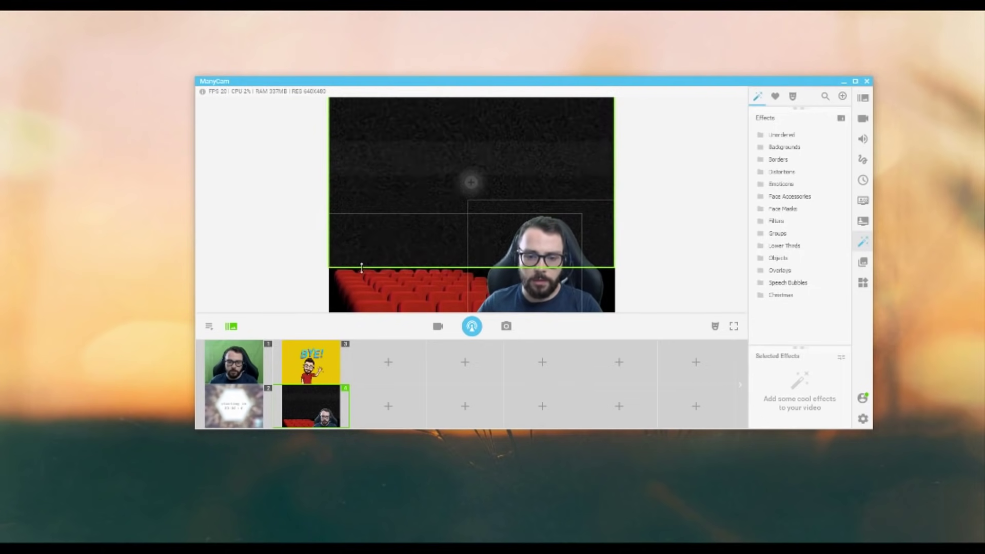
Fill the empty layer above the seats with the bamboo image from the bg folder
{"action": "right_click", "coordinate": [491, 138]}
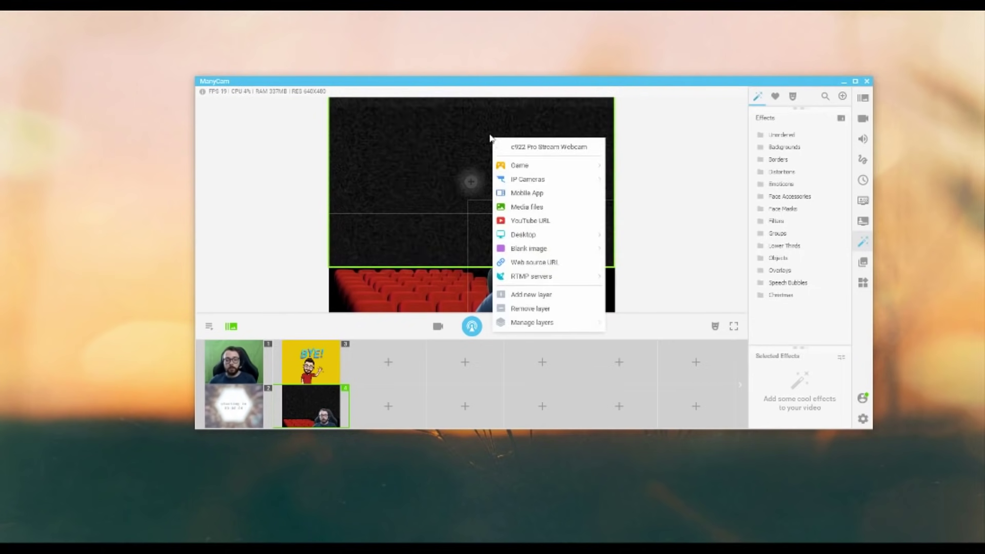
{"action": "left_click", "coordinate": [534, 214]}
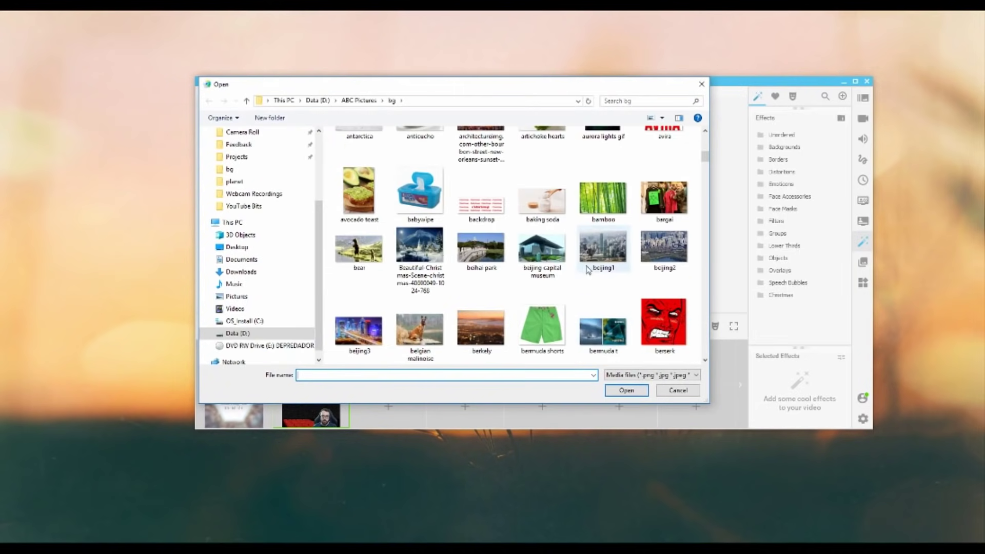
{"action": "double_click", "coordinate": [603, 199]}
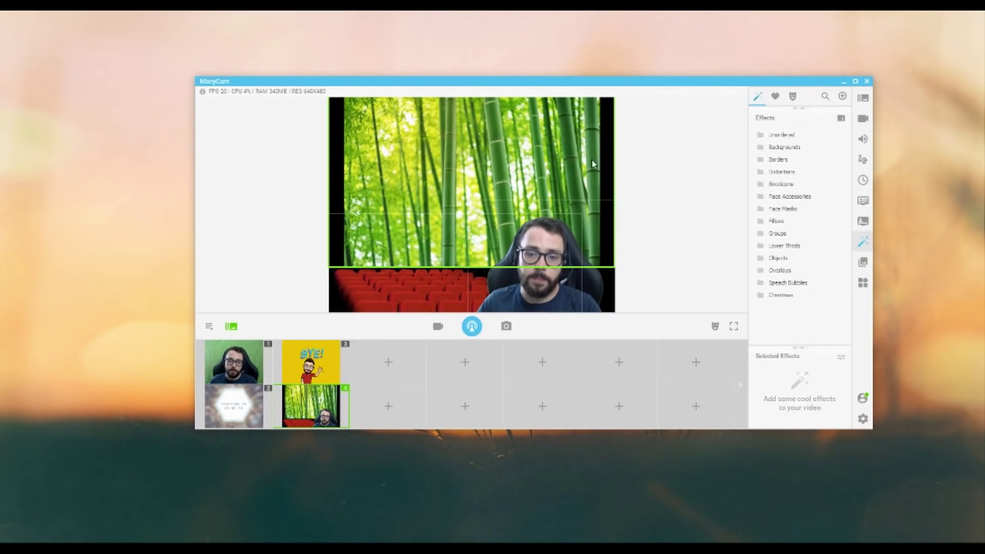
{"action": "right_click", "coordinate": [521, 143]}
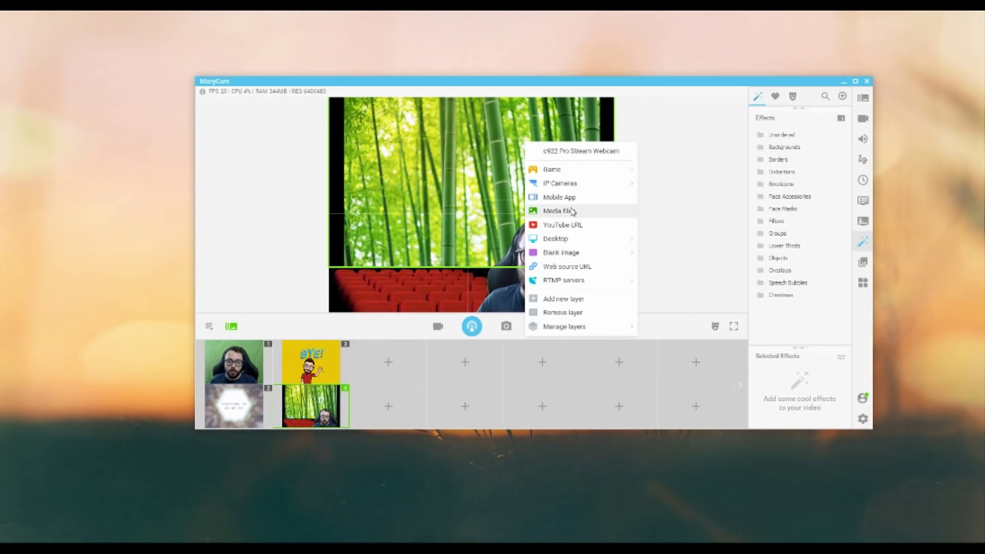
Switch to the TutorMeet Plus browser window and check the cinema scene in the session's camera feed
{"action": "left_click", "coordinate": [581, 81]}
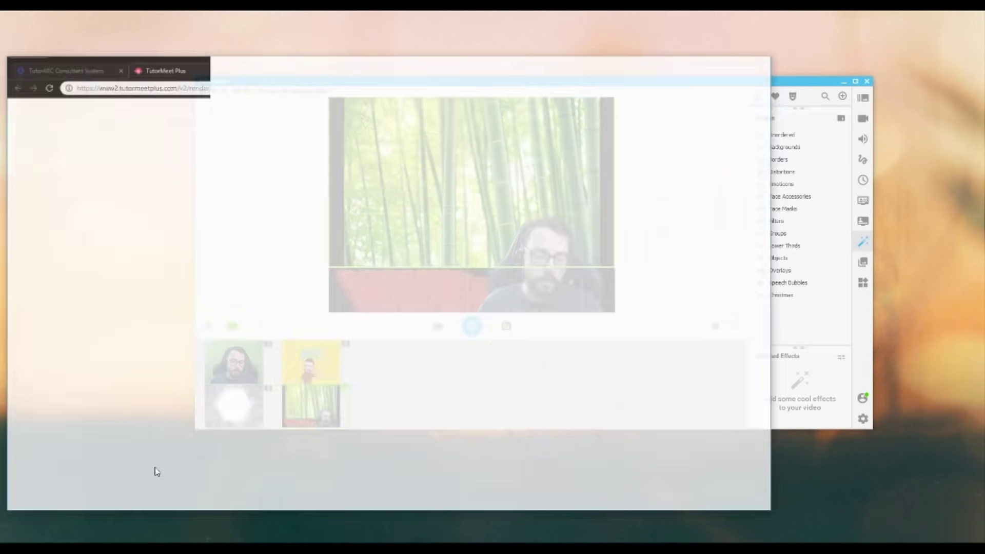
{"action": "key", "text": "alt+Tab"}
{"action": "left_click_drag", "start_coordinate": [417, 51], "coordinate": [444, 60]}
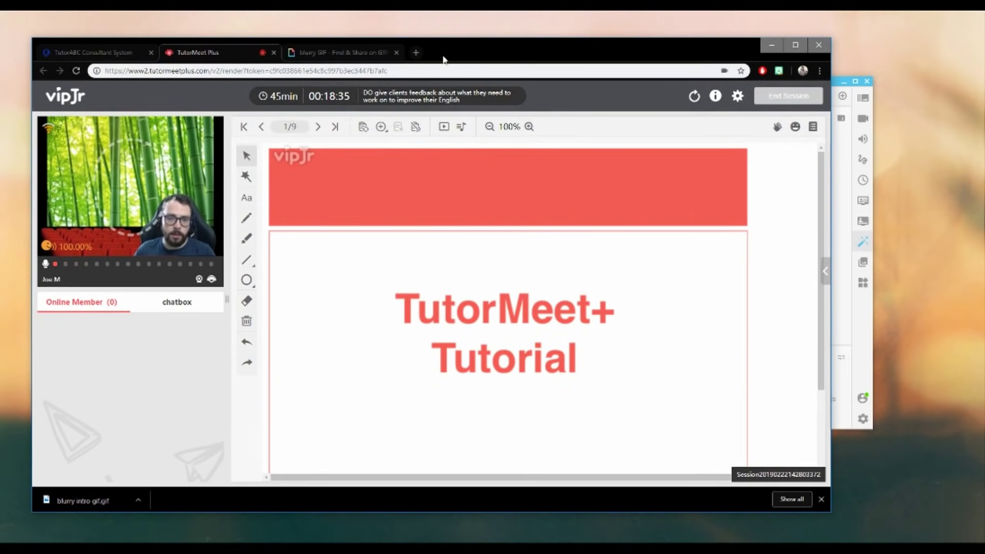
Search Google for "jim carey gif" in a new browser tab and open GIPHY's Jim Carrey GIFs page
{"action": "left_click", "coordinate": [416, 53]}
{"action": "type", "text": "j"}
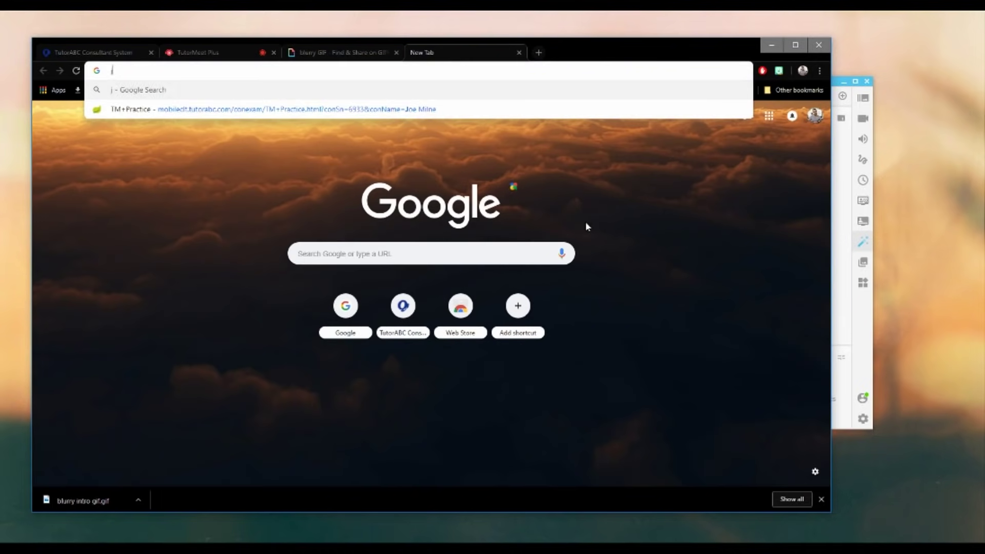
{"action": "type", "text": "im carey gif"}
{"action": "key", "text": "Return"}
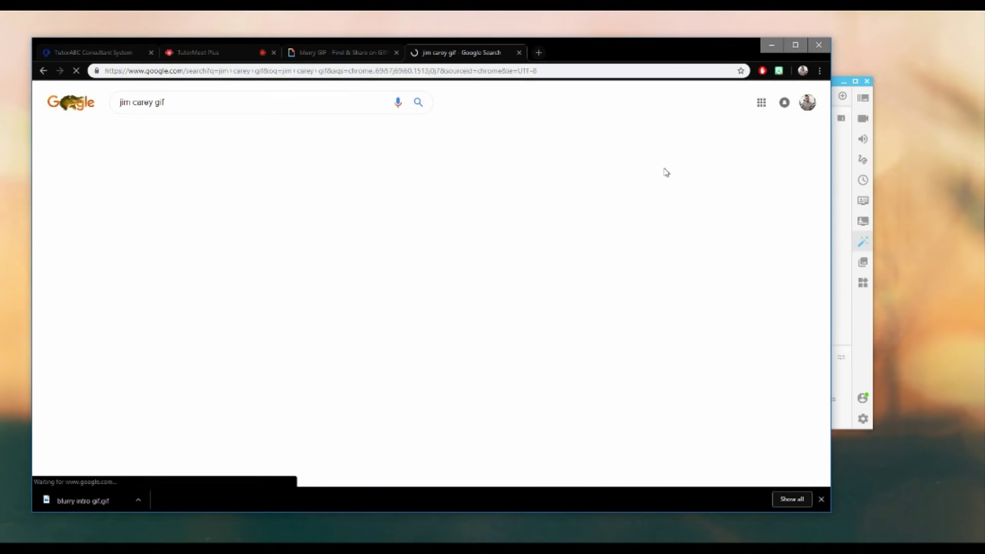
{"action": "left_click_drag", "start_coordinate": [591, 56], "coordinate": [628, 53]}
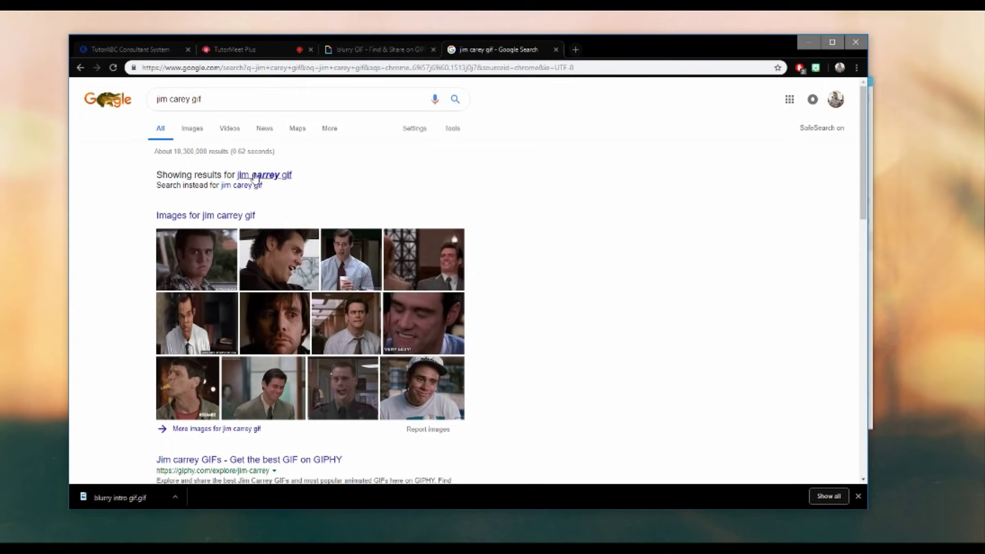
{"action": "scroll", "coordinate": [280, 178], "scroll_direction": "down", "scroll_amount": 2}
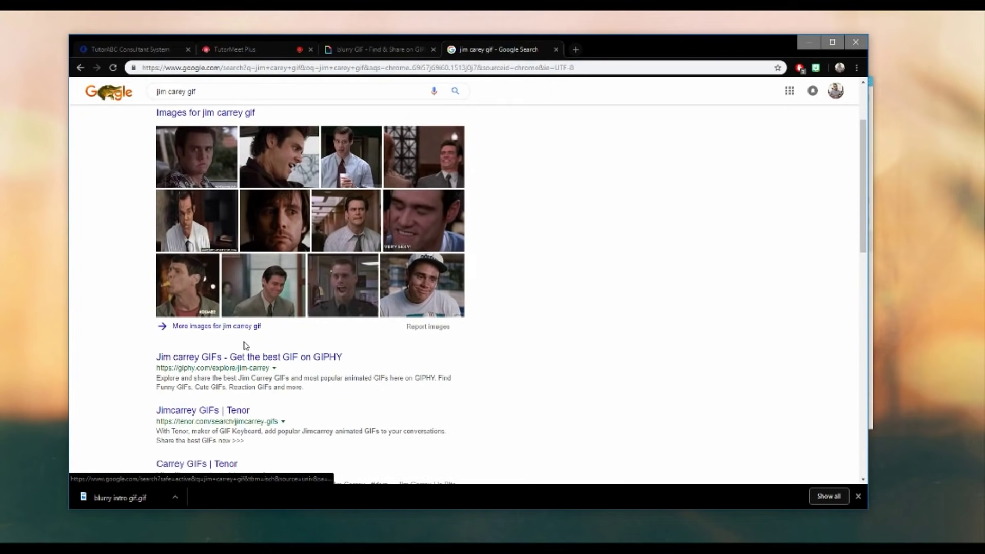
{"action": "left_click", "coordinate": [237, 359]}
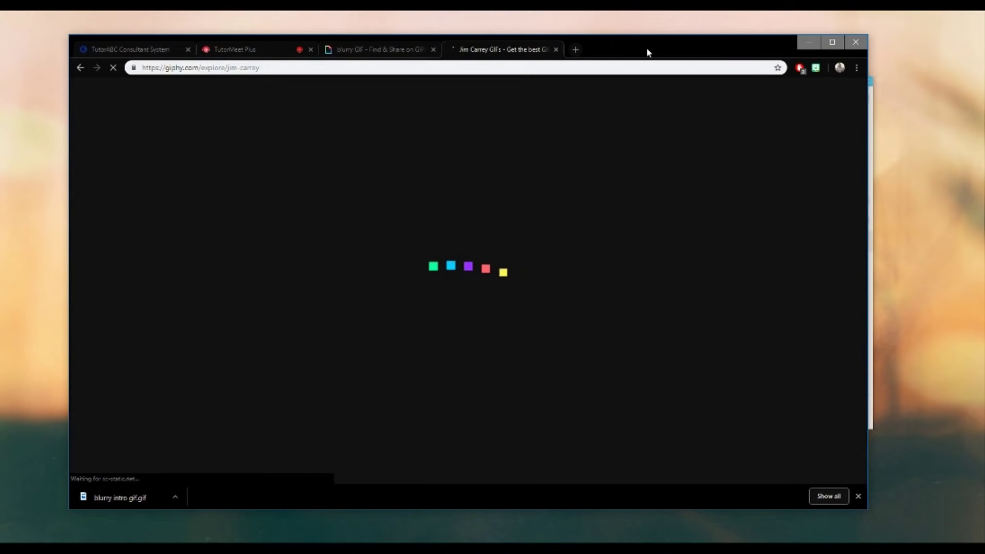
{"action": "left_click_drag", "start_coordinate": [648, 51], "coordinate": [654, 51]}
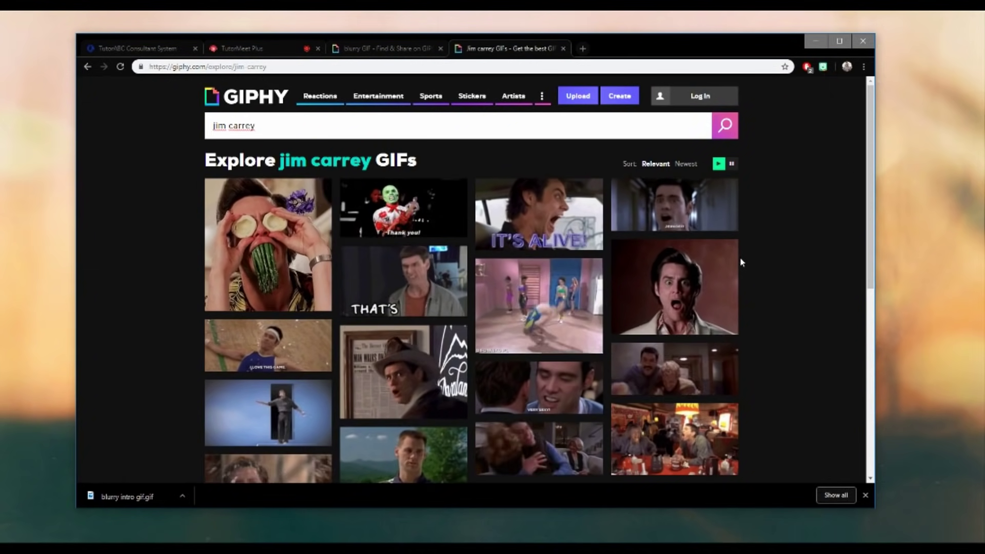
Open the asparagus-mouth Jim Carrey GIF on GIPHY and save it as "jim carrey" in the gifs folder
{"action": "mouse_move", "coordinate": [733, 266]}
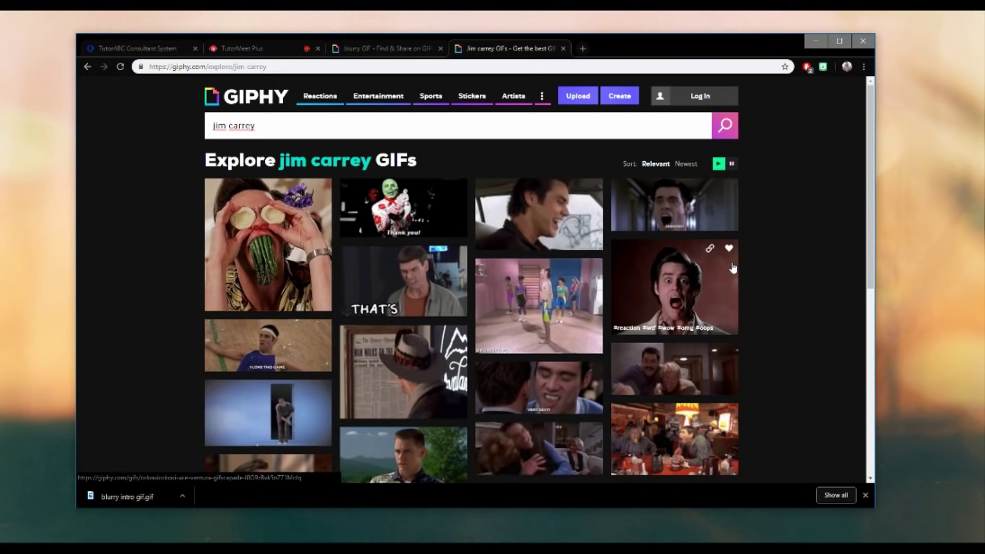
{"action": "scroll", "coordinate": [771, 254], "scroll_direction": "down", "scroll_amount": 2}
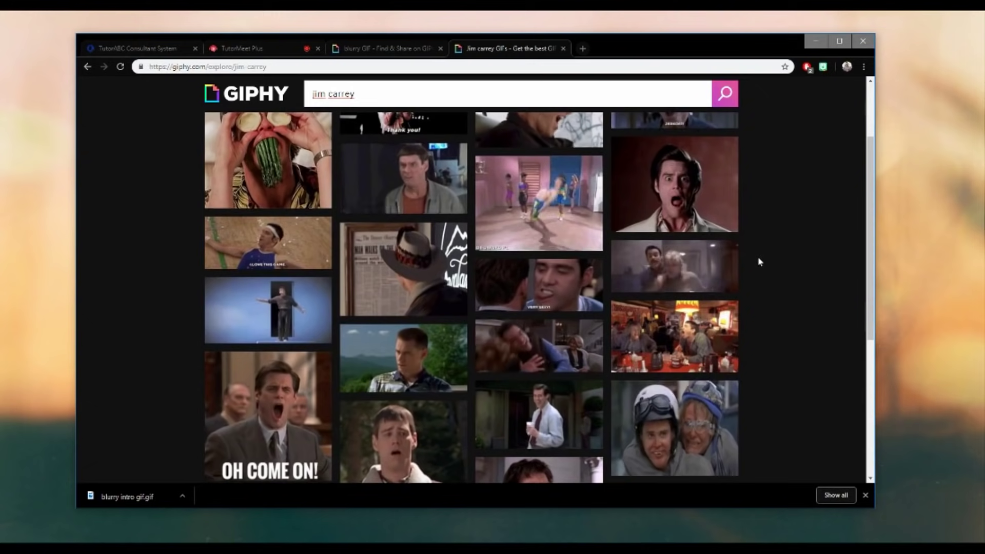
{"action": "scroll", "coordinate": [759, 256], "scroll_direction": "up", "scroll_amount": 2}
{"action": "left_click", "coordinate": [308, 218]}
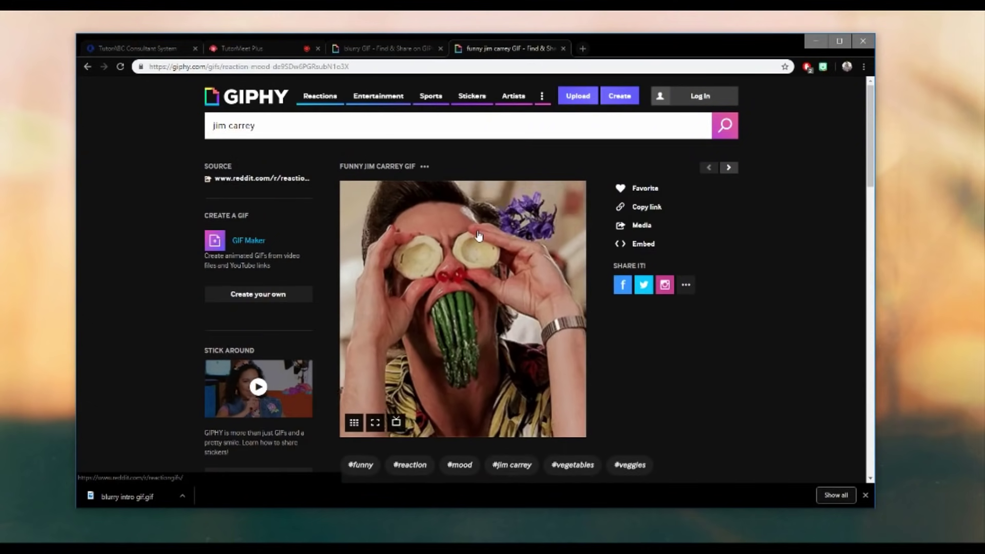
{"action": "right_click", "coordinate": [445, 224]}
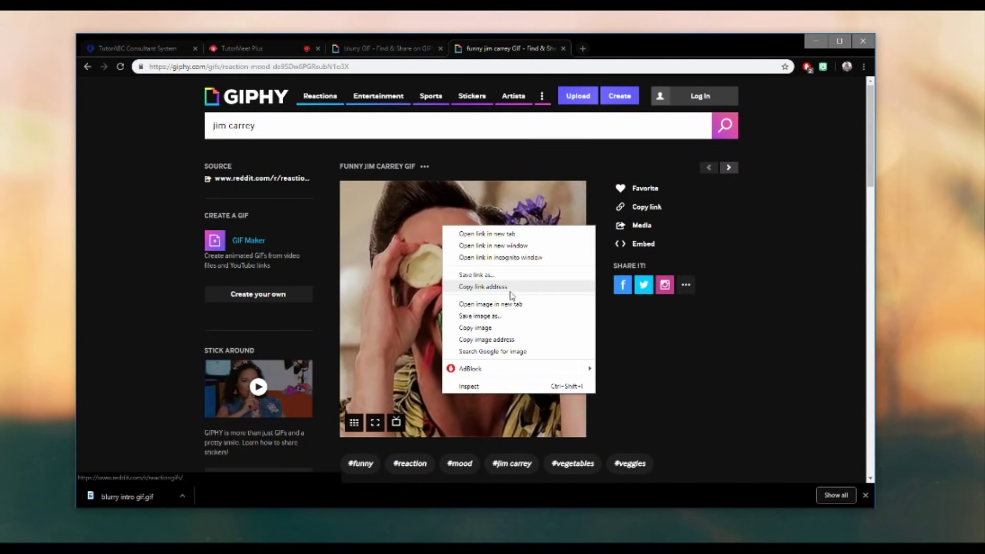
{"action": "left_click", "coordinate": [482, 314]}
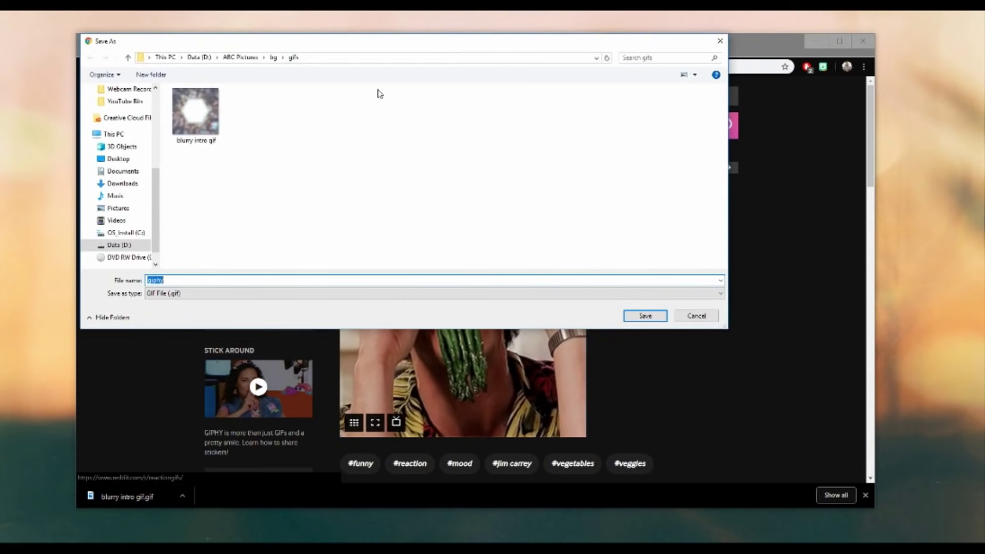
{"action": "type", "text": "jim carrey"}
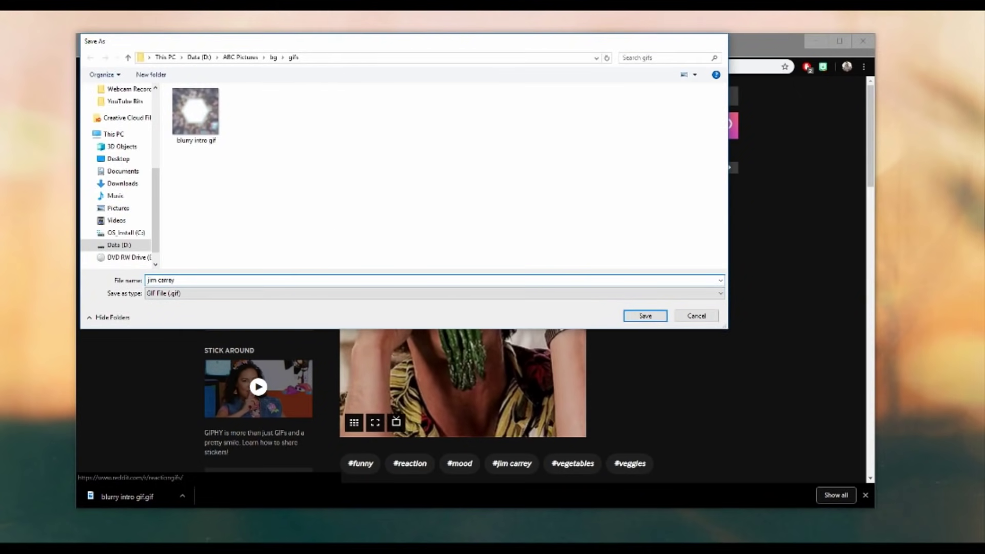
{"action": "key", "text": "Return"}
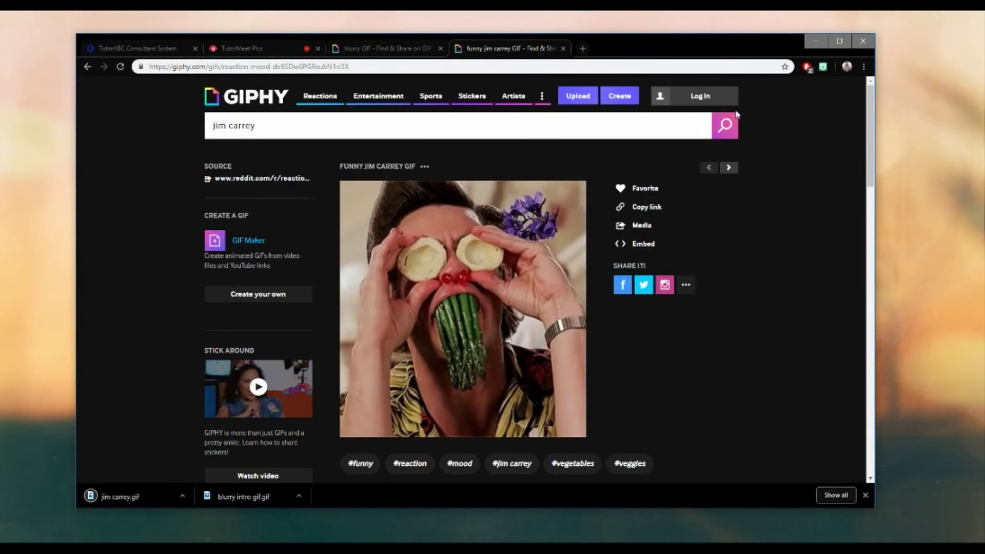
Return to ManyCam and replace the bamboo image above the cinema seats with the jim carrey GIF from the gifs folder
{"action": "left_click", "coordinate": [816, 41]}
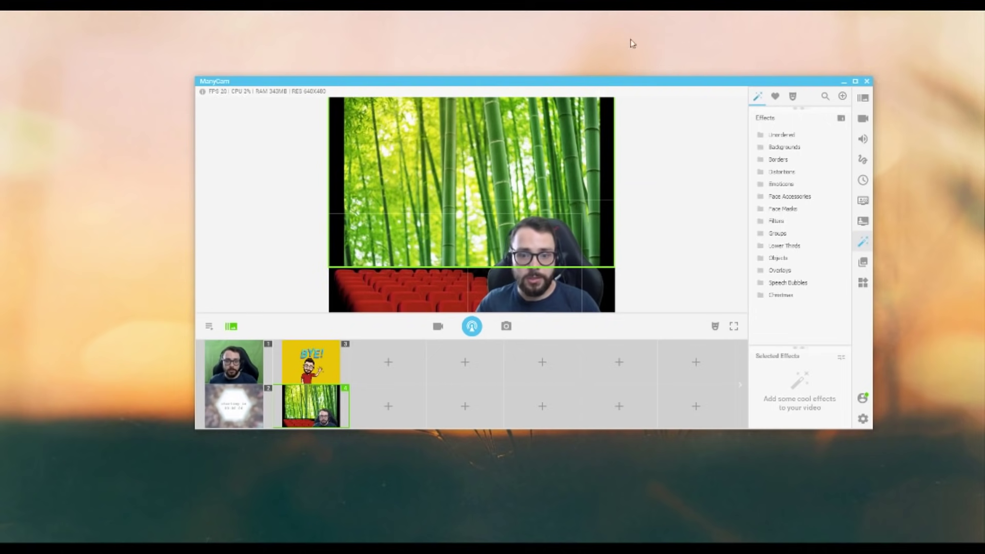
{"action": "right_click", "coordinate": [480, 108]}
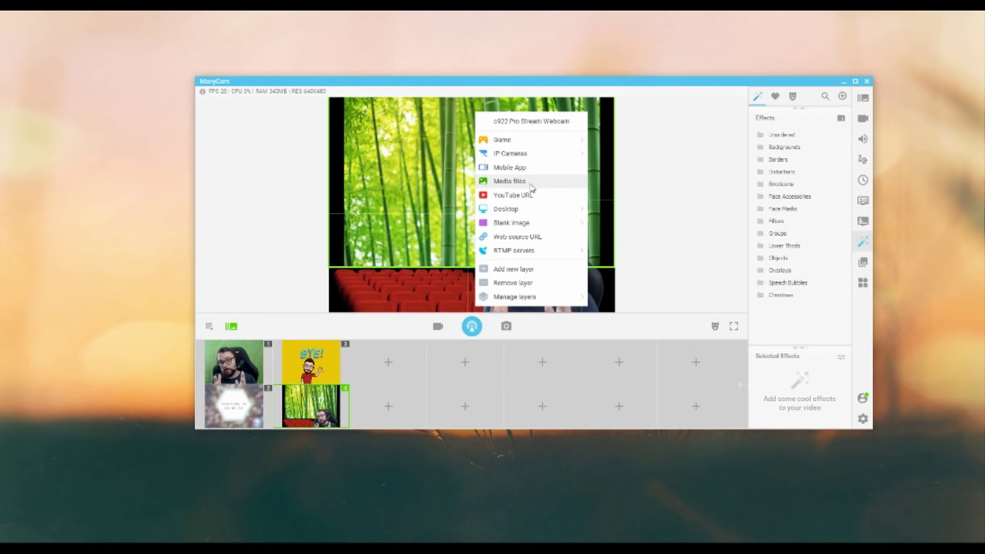
{"action": "right_click", "coordinate": [417, 136]}
{"action": "left_click", "coordinate": [451, 202]}
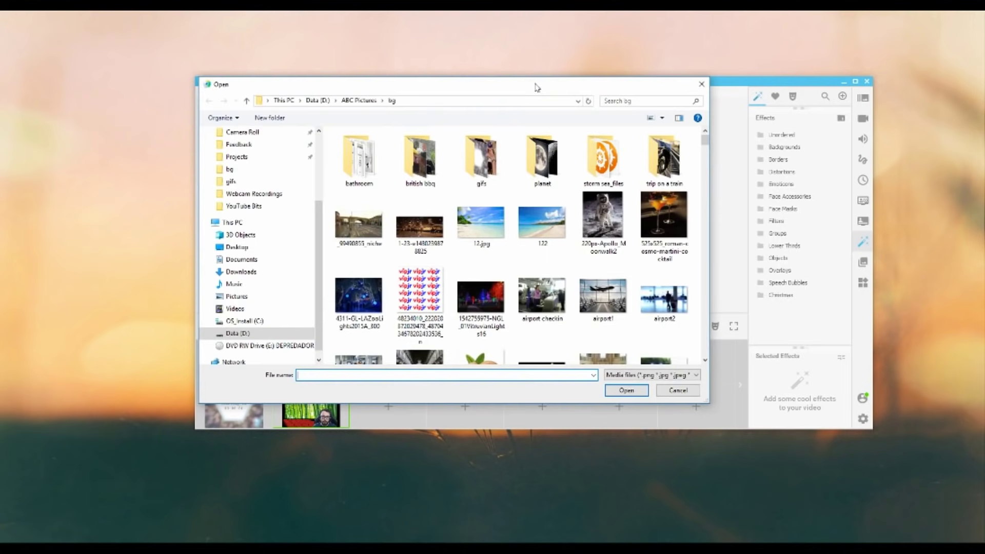
{"action": "left_click_drag", "start_coordinate": [537, 87], "coordinate": [569, 88]}
{"action": "double_click", "coordinate": [506, 157]}
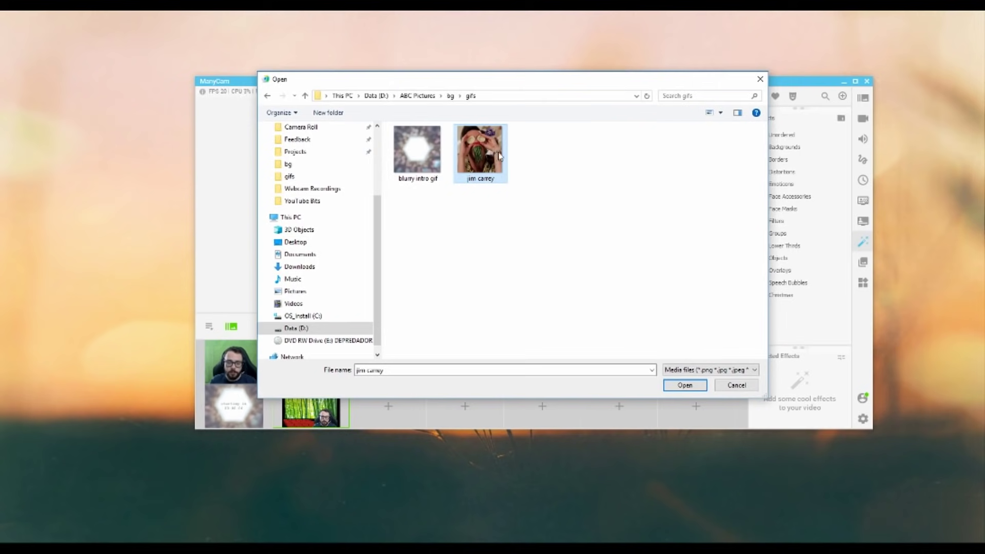
{"action": "left_click", "coordinate": [685, 385]}
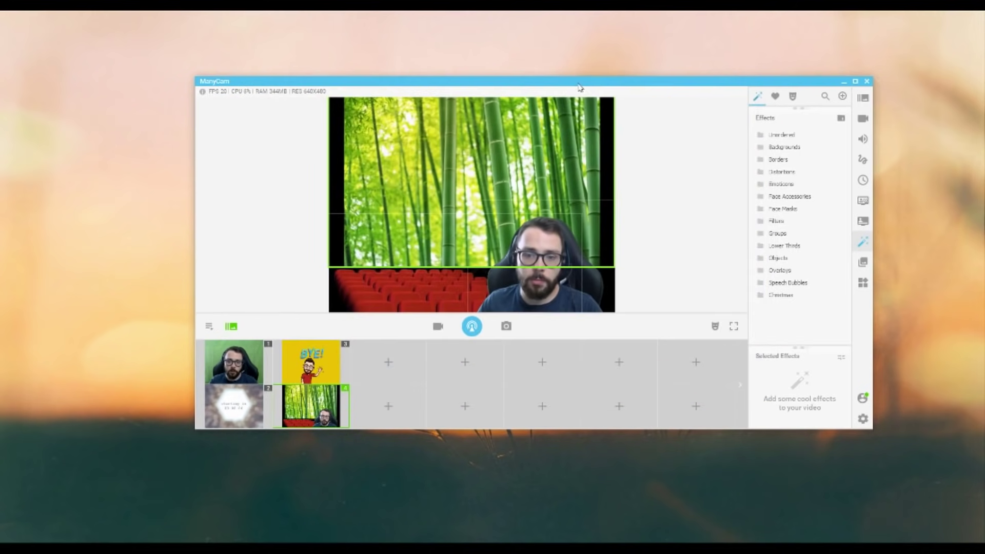
{"action": "left_click_drag", "start_coordinate": [609, 81], "coordinate": [677, 94]}
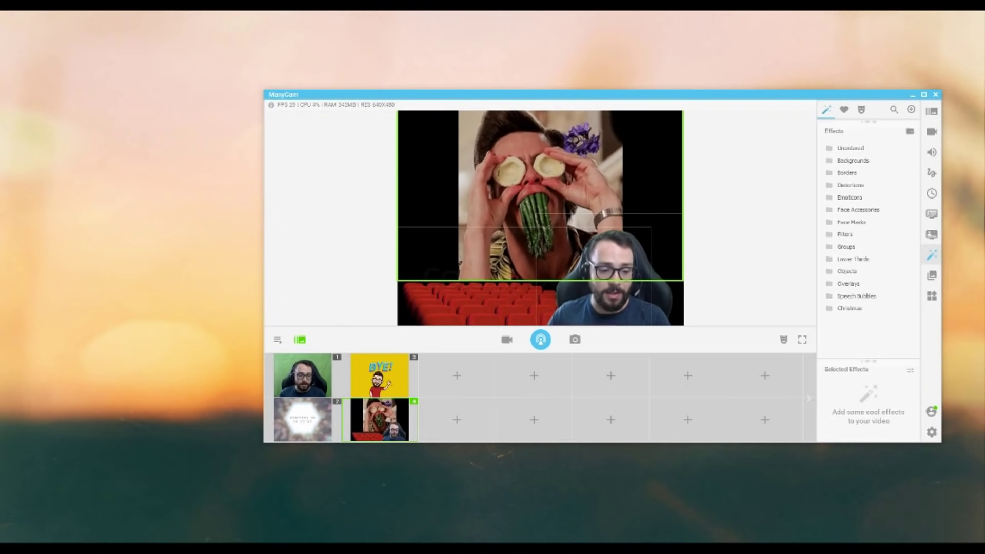
Check the camera feed in the TutorMeet Plus browser window while cycling through the webcam, countdown, Bye and cinema presets in ManyCam
{"action": "key", "text": "alt+Tab"}
{"action": "left_click", "coordinate": [259, 52]}
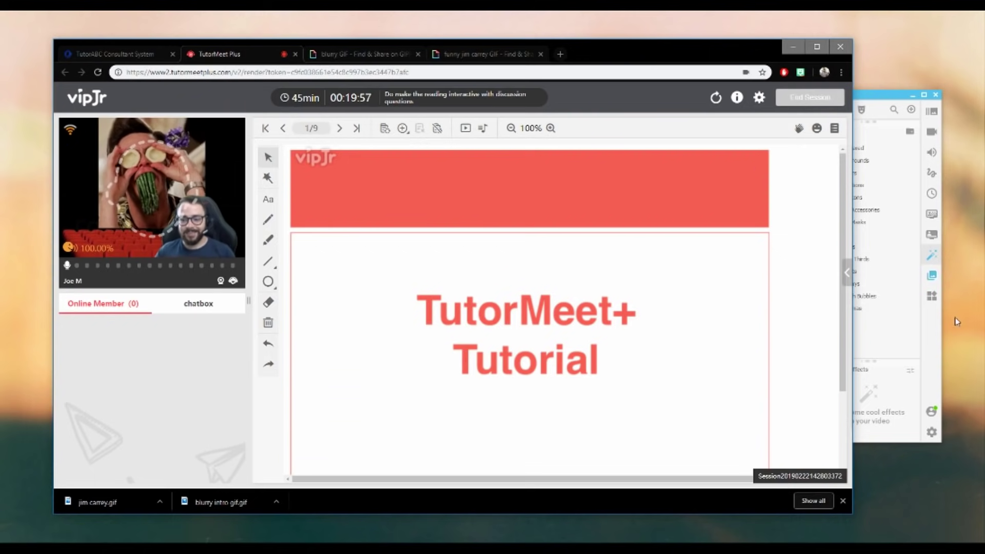
{"action": "left_click", "coordinate": [892, 330]}
{"action": "left_click", "coordinate": [313, 373]}
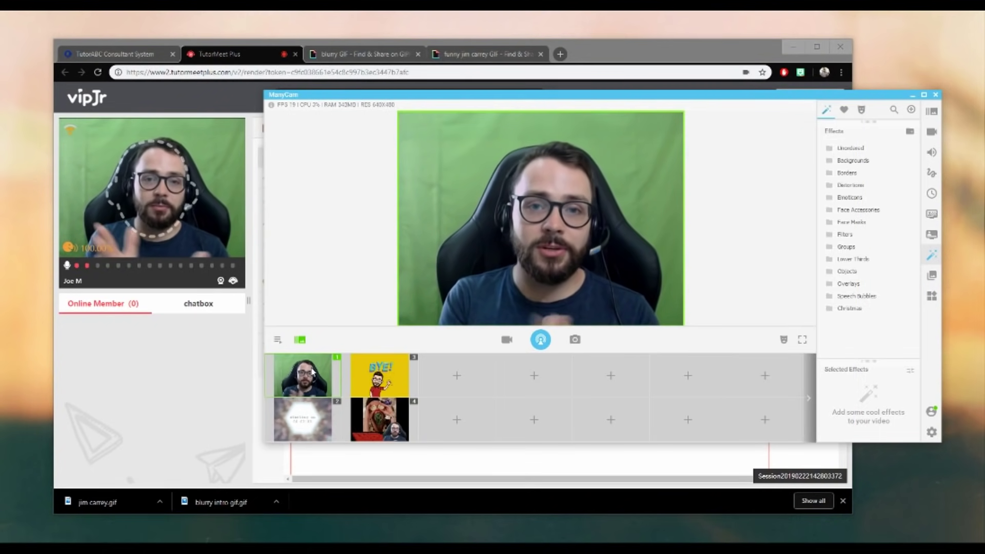
{"action": "left_click", "coordinate": [303, 420]}
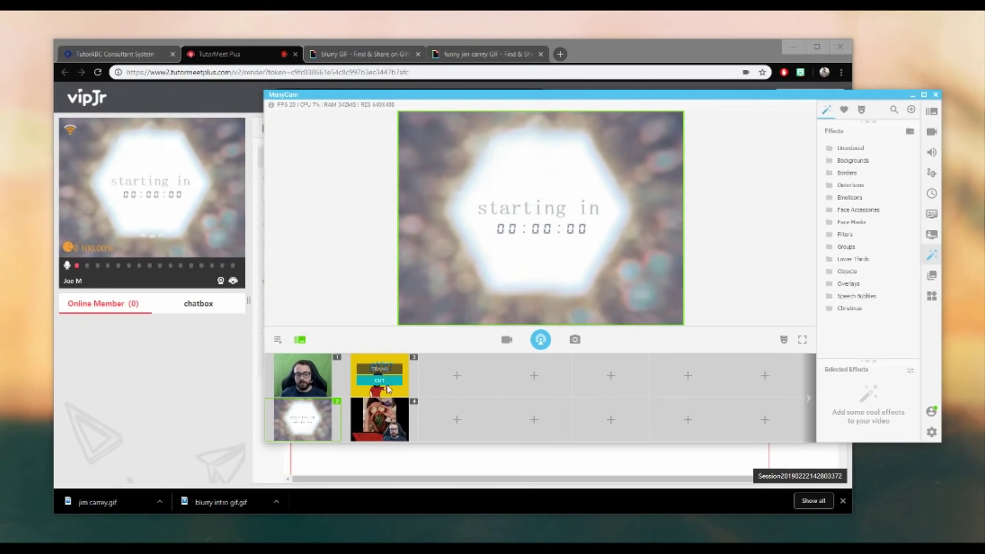
{"action": "left_click", "coordinate": [388, 390]}
{"action": "left_click", "coordinate": [380, 418]}
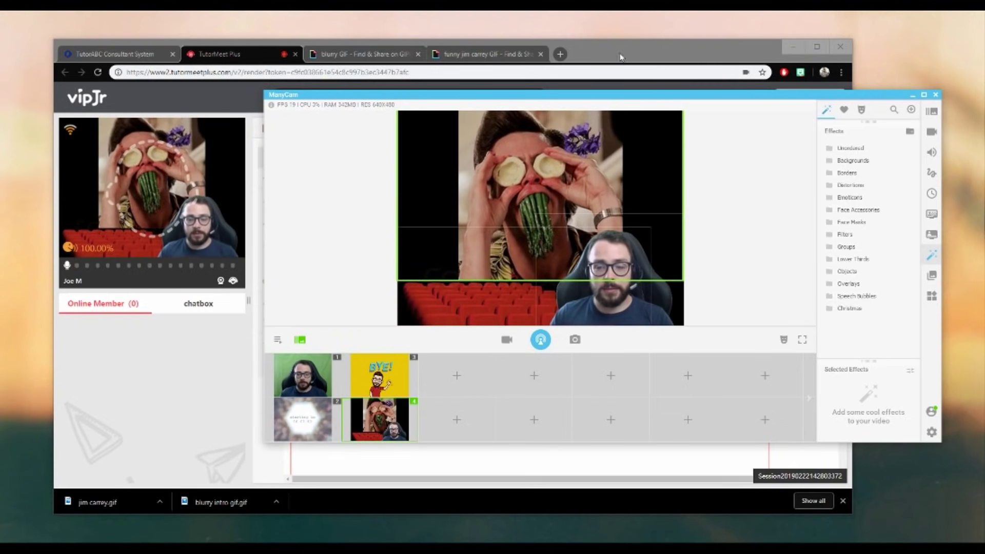
Minimize the browser, open the bg pictures folder in File Explorer, and place its window beside the ManyCam preview
{"action": "left_click", "coordinate": [793, 47]}
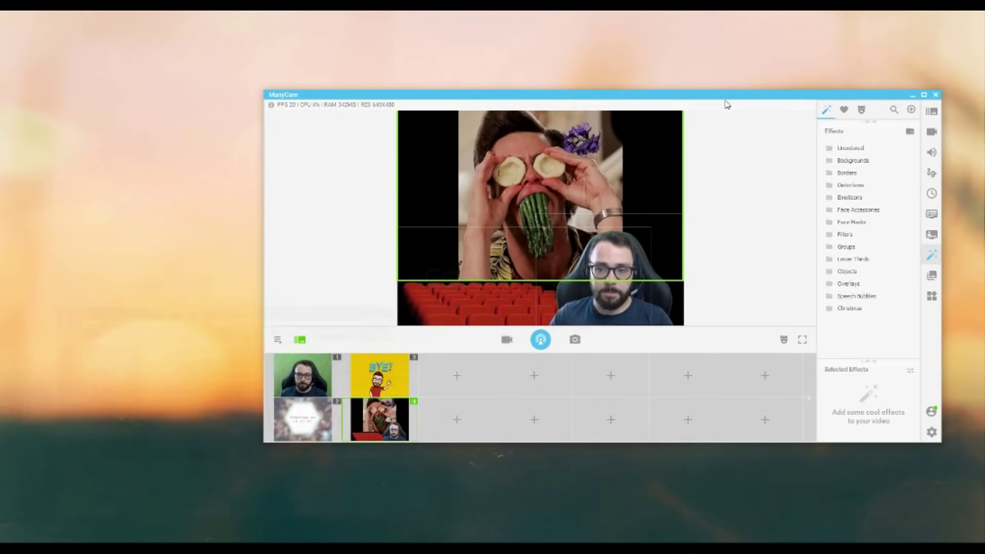
{"action": "left_click", "coordinate": [624, 137]}
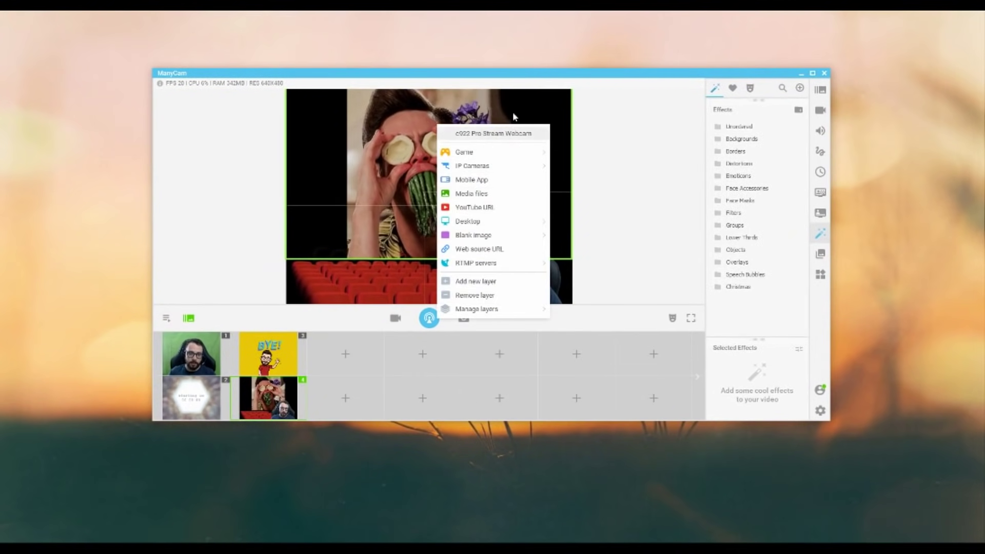
{"action": "left_click", "coordinate": [464, 72]}
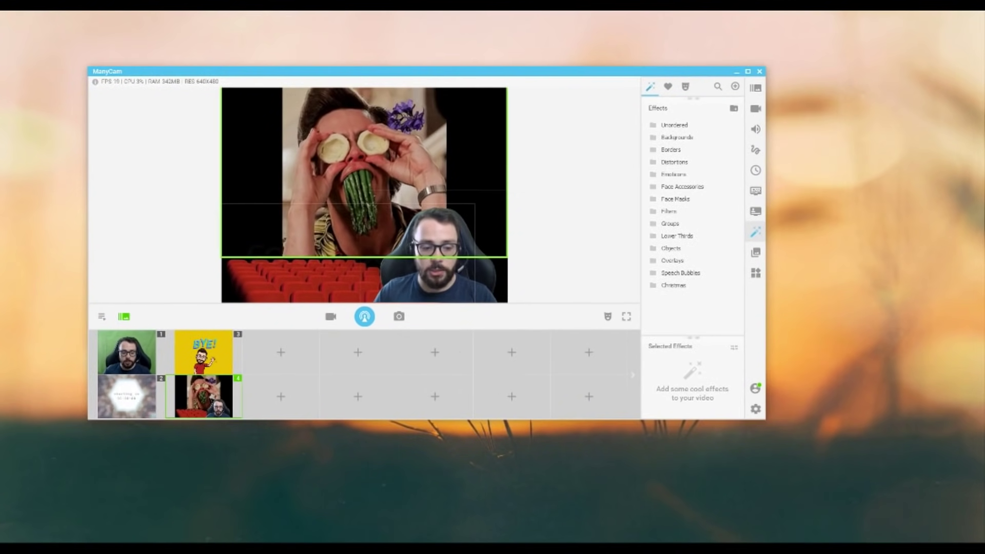
{"action": "mouse_move", "coordinate": [114, 549]}
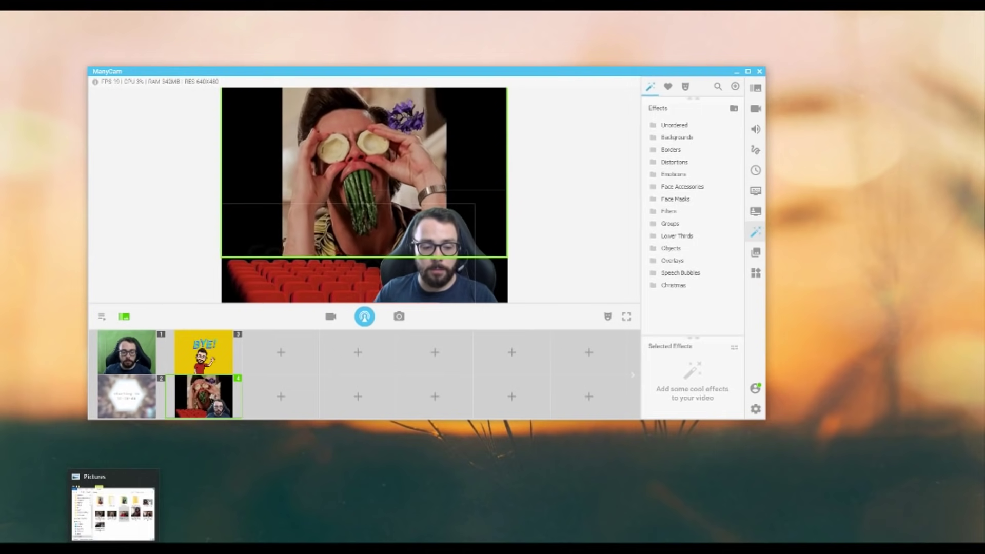
{"action": "left_click", "coordinate": [113, 510]}
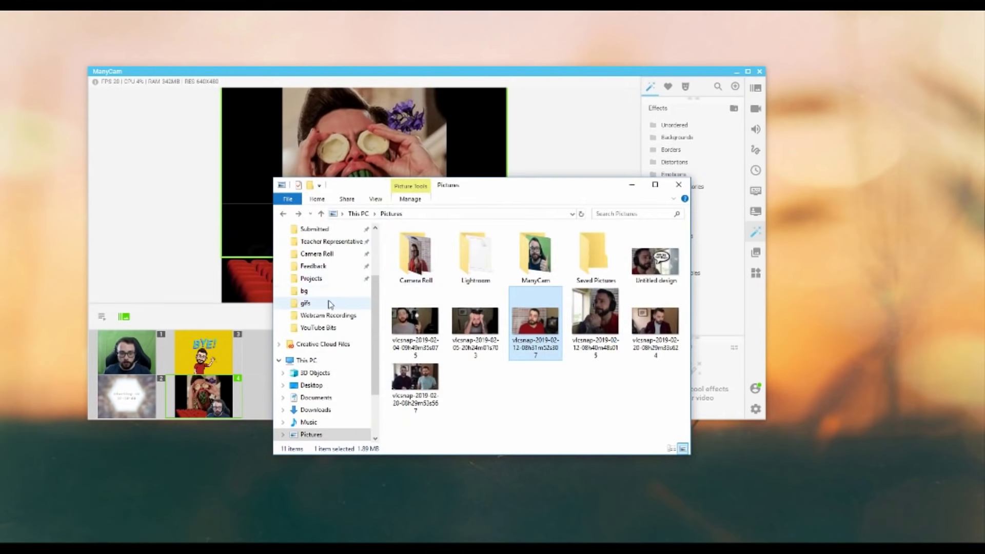
{"action": "left_click", "coordinate": [314, 292]}
{"action": "left_click_drag", "start_coordinate": [487, 185], "coordinate": [723, 163]}
{"action": "double_click", "coordinate": [579, 248]}
{"action": "left_click", "coordinate": [662, 189]}
{"action": "left_click_drag", "start_coordinate": [662, 161], "coordinate": [741, 134]}
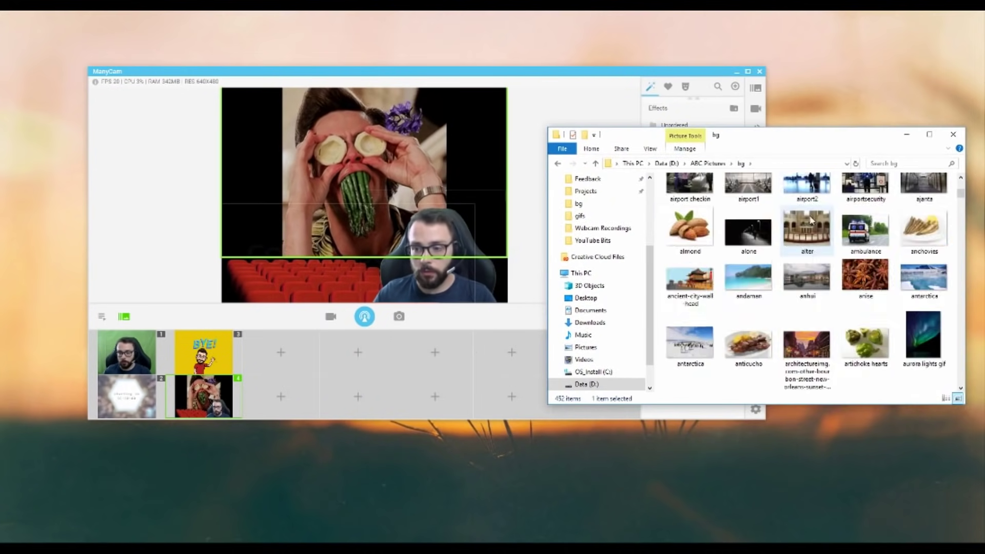
Fill the layer above the cinema seats with the calgary image straight from the bg folder window
{"action": "scroll", "coordinate": [811, 219], "scroll_direction": "down", "scroll_amount": 5}
{"action": "scroll", "coordinate": [872, 240], "scroll_direction": "down", "scroll_amount": 1}
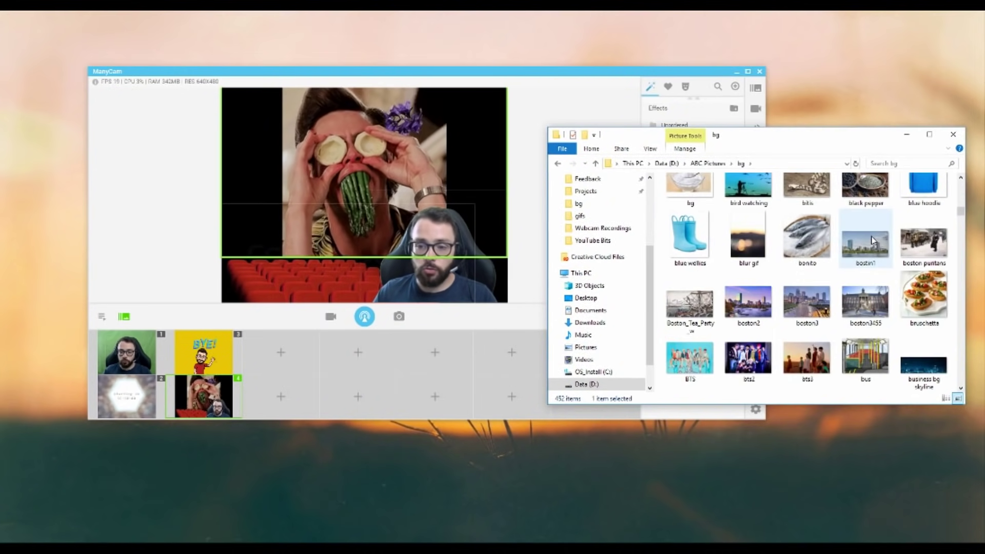
{"action": "scroll", "coordinate": [872, 241], "scroll_direction": "down", "scroll_amount": 4}
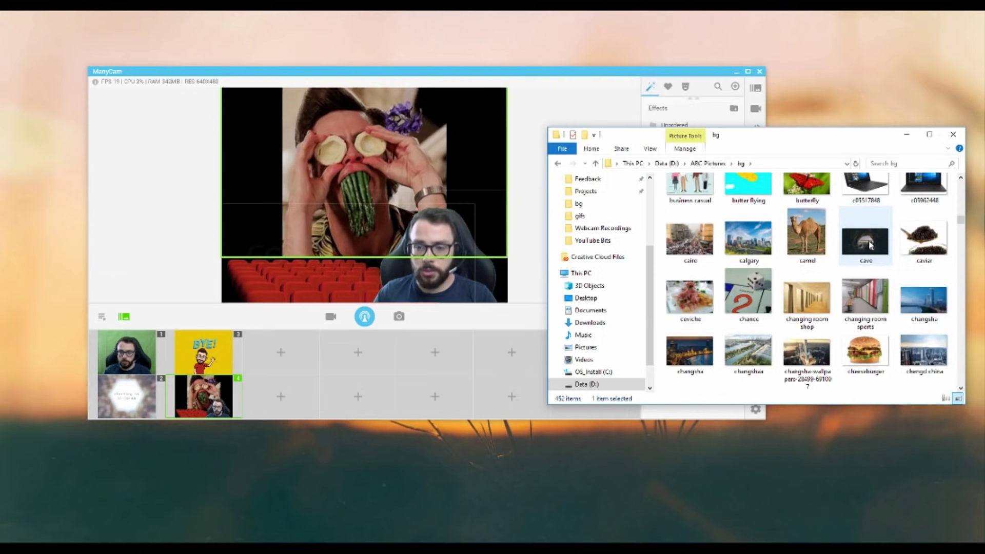
{"action": "left_click", "coordinate": [748, 238]}
{"action": "left_click_drag", "start_coordinate": [748, 239], "coordinate": [385, 118]}
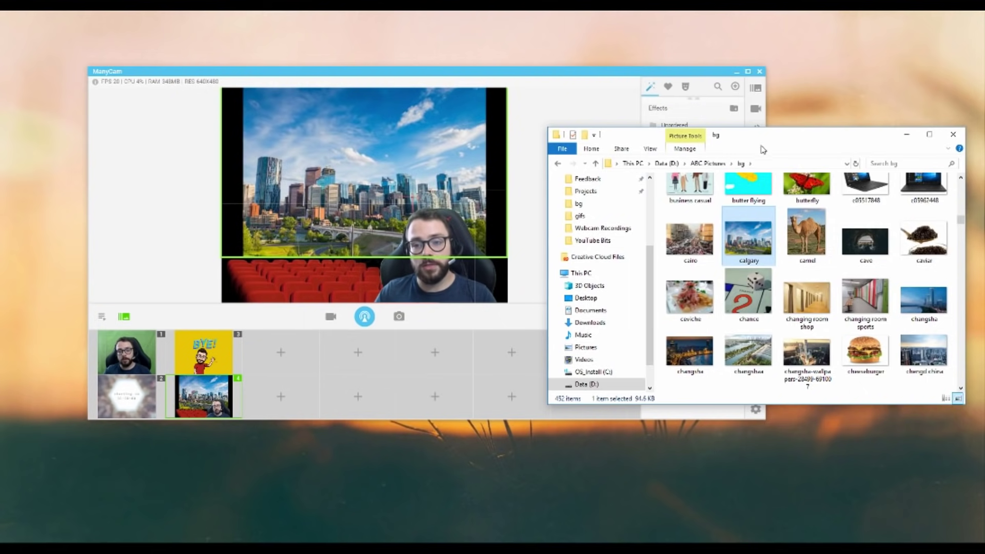
Replace the image above the cinema seats with the chengdu picture from the bg folder window
{"action": "left_click_drag", "start_coordinate": [763, 149], "coordinate": [778, 149]}
{"action": "scroll", "coordinate": [765, 252], "scroll_direction": "down", "scroll_amount": 3}
{"action": "left_click_drag", "start_coordinate": [703, 287], "coordinate": [431, 128]}
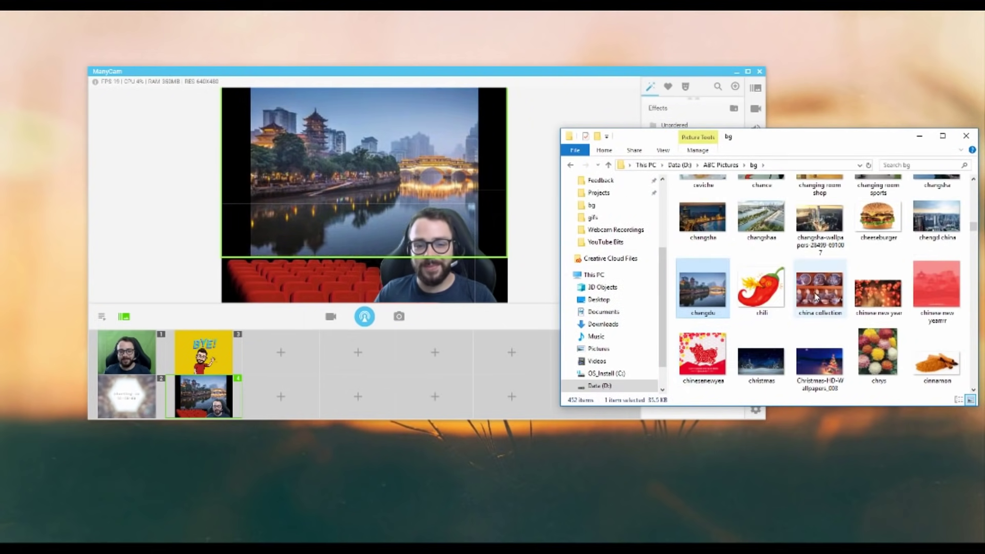
Set the image layer's zoom to 130% so the picture fills the full width above the seats
{"action": "scroll", "coordinate": [818, 296], "scroll_direction": "down", "scroll_amount": 5}
{"action": "left_click", "coordinate": [459, 135]}
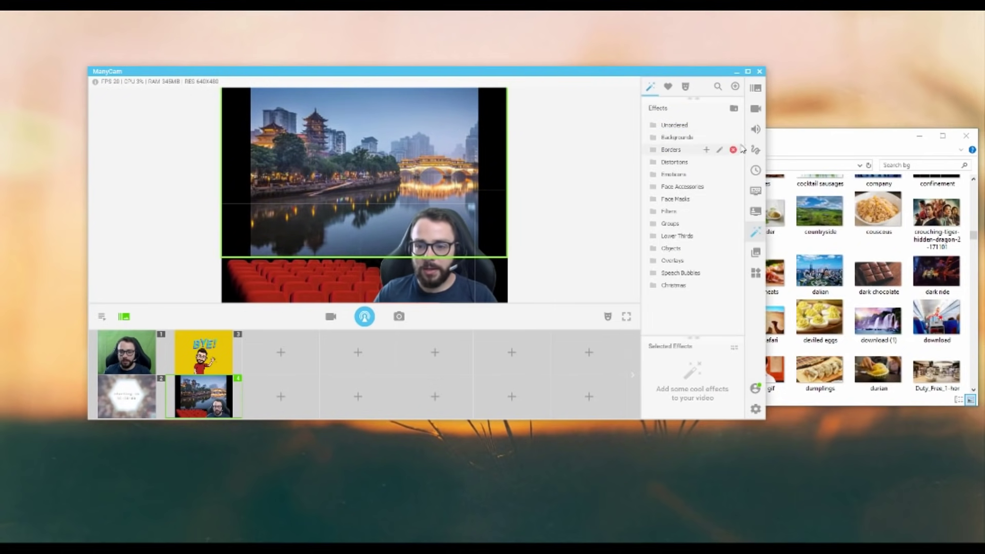
{"action": "left_click", "coordinate": [756, 109]}
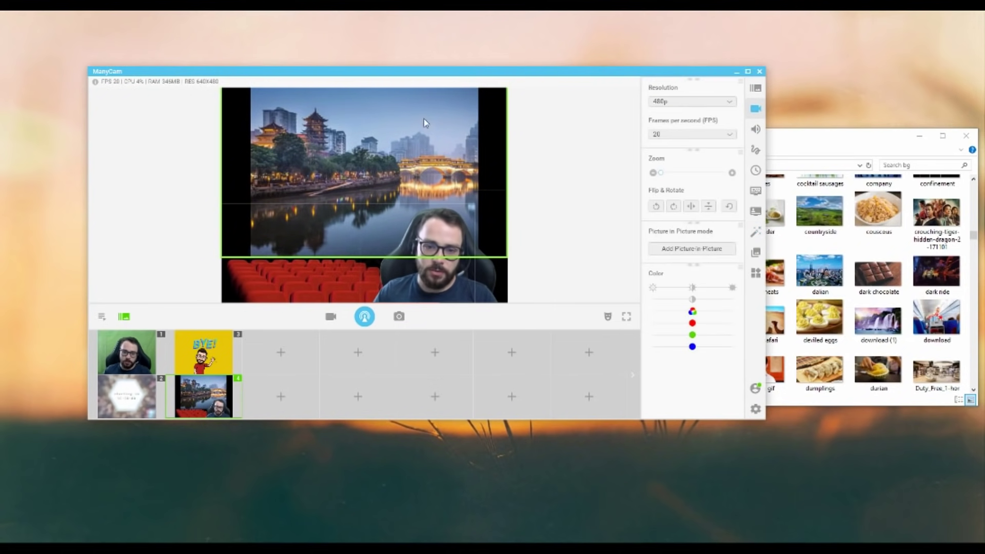
{"action": "left_click", "coordinate": [733, 174]}
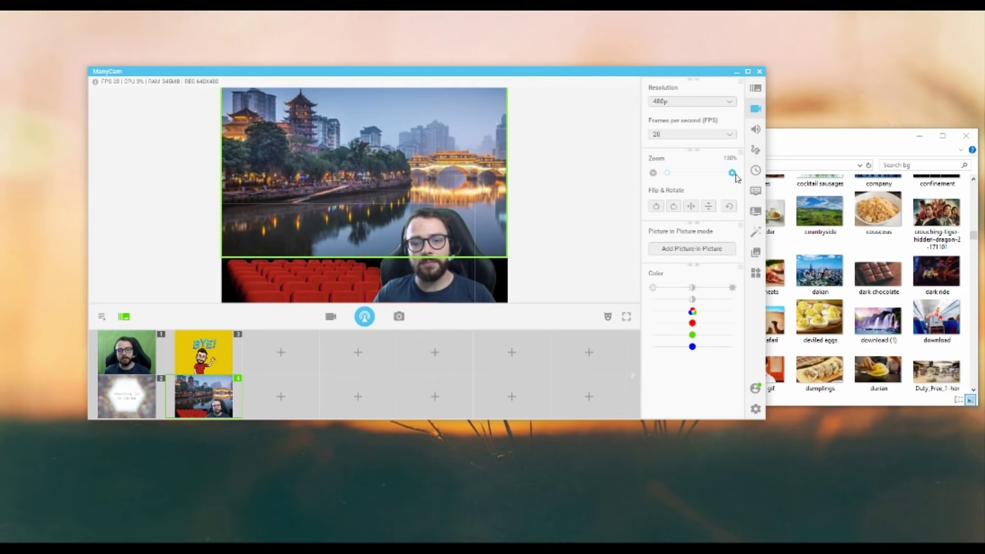
Swap the layer's picture to dalian and then to cumin from the bg folder window, and close File Explorer
{"action": "left_click", "coordinate": [848, 146]}
{"action": "left_click_drag", "start_coordinate": [819, 272], "coordinate": [508, 147]}
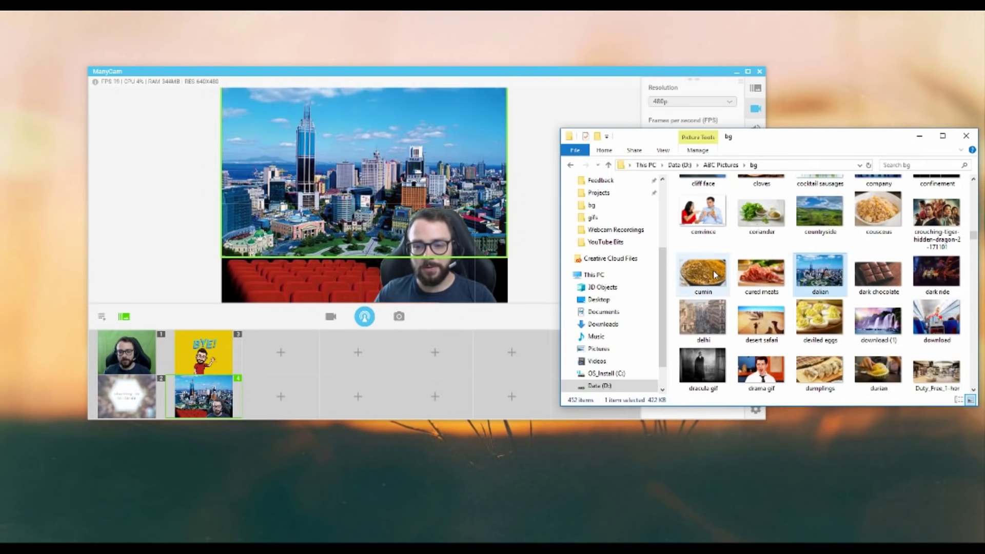
{"action": "left_click_drag", "start_coordinate": [717, 275], "coordinate": [483, 139]}
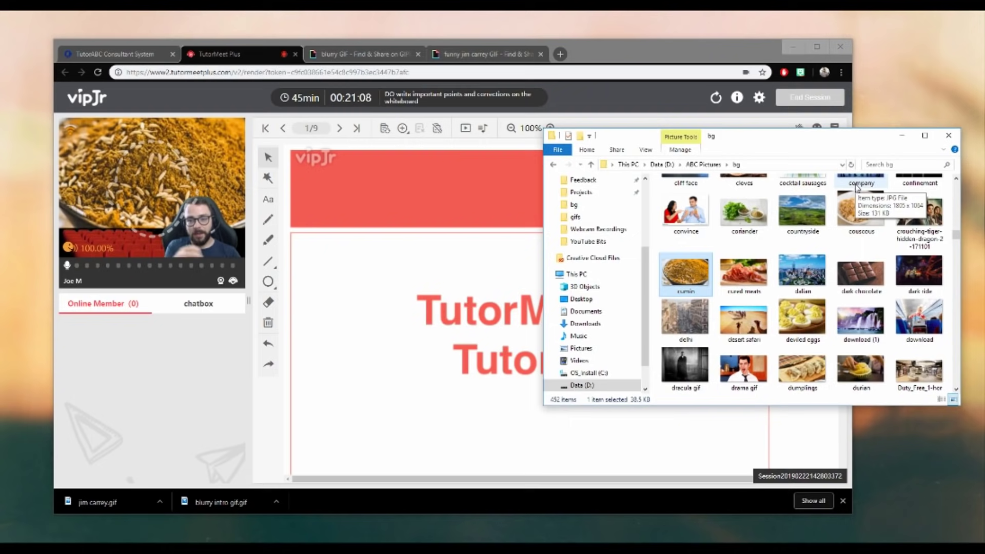
{"action": "left_click_drag", "start_coordinate": [905, 128], "coordinate": [917, 125]}
{"action": "left_click", "coordinate": [959, 133]}
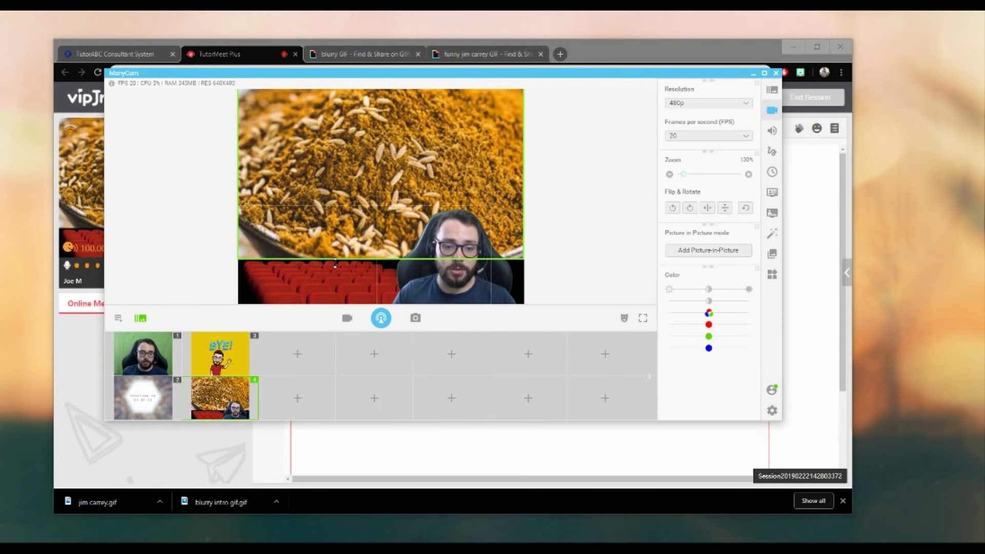
Try extending the cumin image layer down to the frame's lower edge, and bring its edge back to the seat tops
{"action": "left_click_drag", "start_coordinate": [335, 263], "coordinate": [337, 315]}
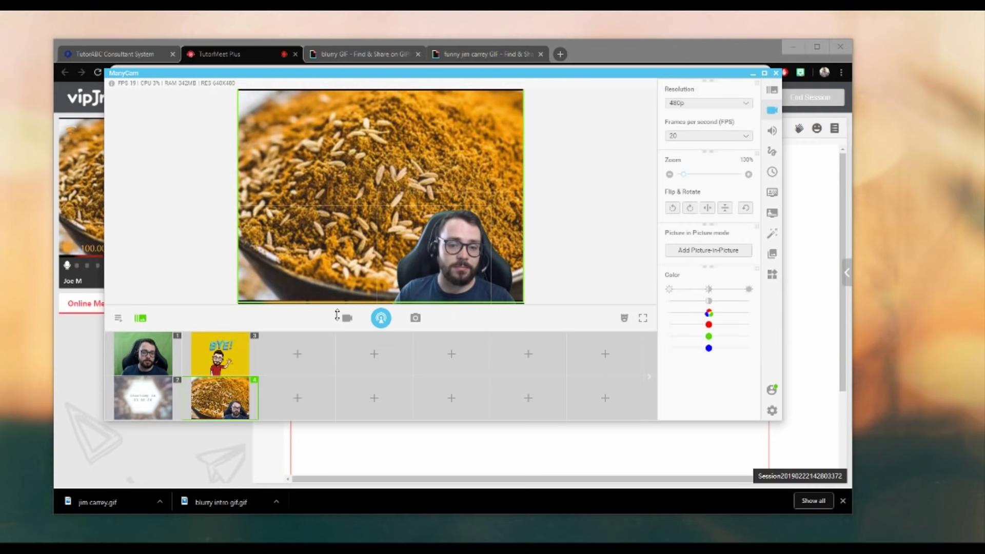
{"action": "left_click_drag", "start_coordinate": [337, 315], "coordinate": [338, 260]}
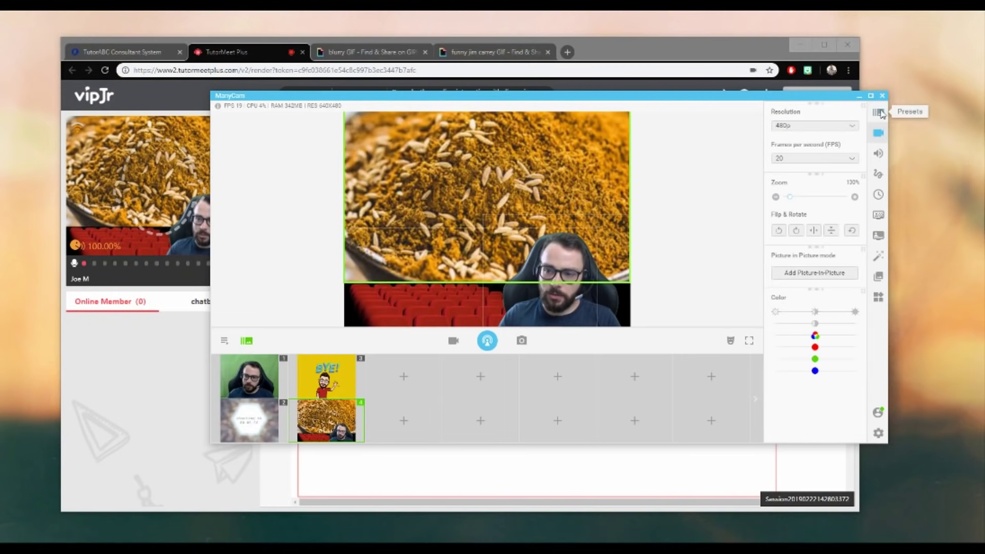
Rename Preset 2, which holds the countdown GIF, to PRE-LIVE and switch the live output to it
{"action": "left_click", "coordinate": [878, 113]}
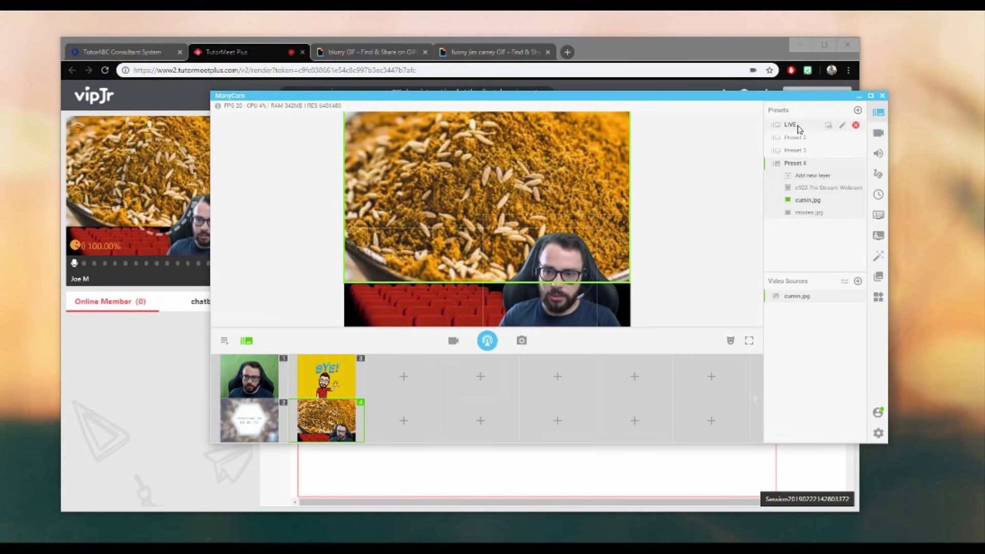
{"action": "left_click", "coordinate": [839, 138]}
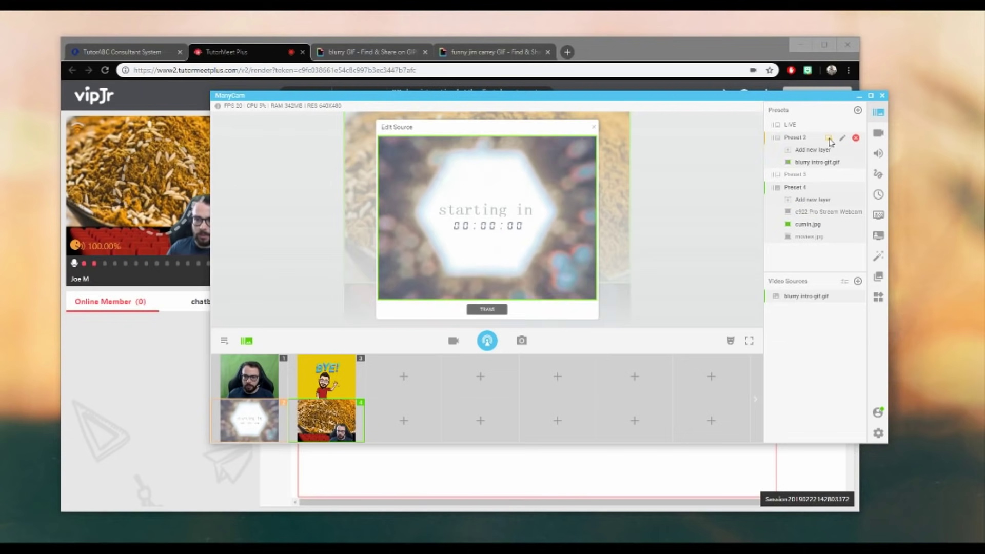
{"action": "left_click", "coordinate": [854, 138]}
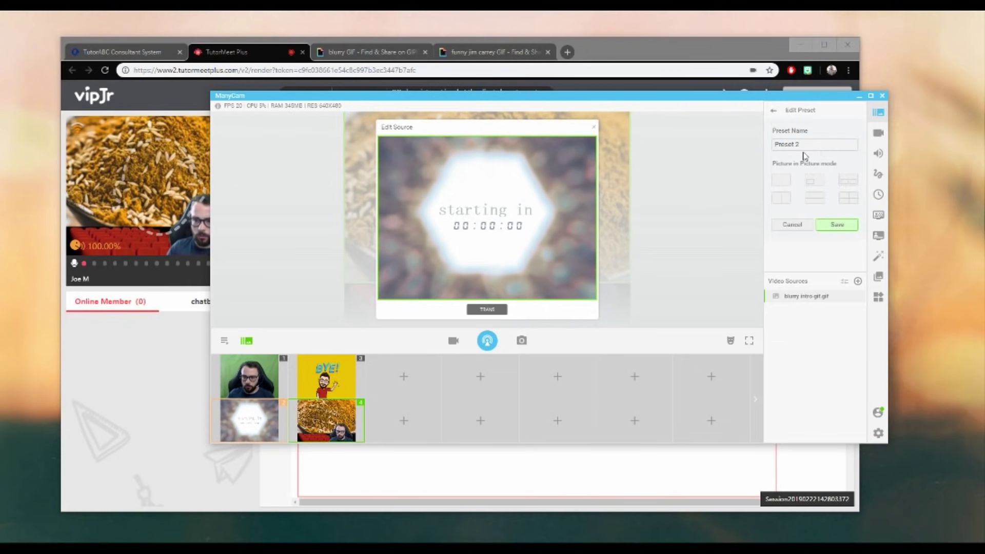
{"action": "triple_click", "coordinate": [808, 145]}
{"action": "type", "text": "PRE-LIVE"}
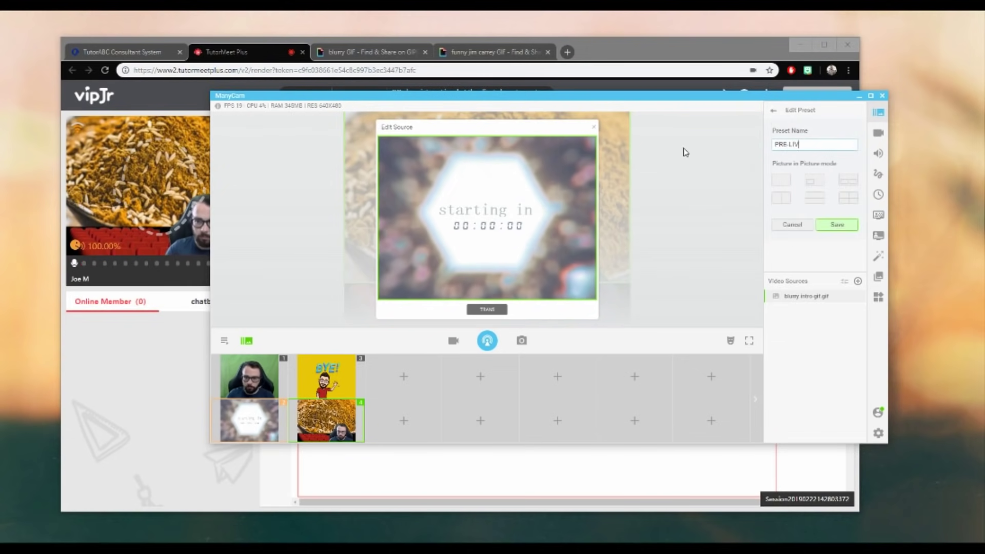
{"action": "left_click", "coordinate": [837, 224]}
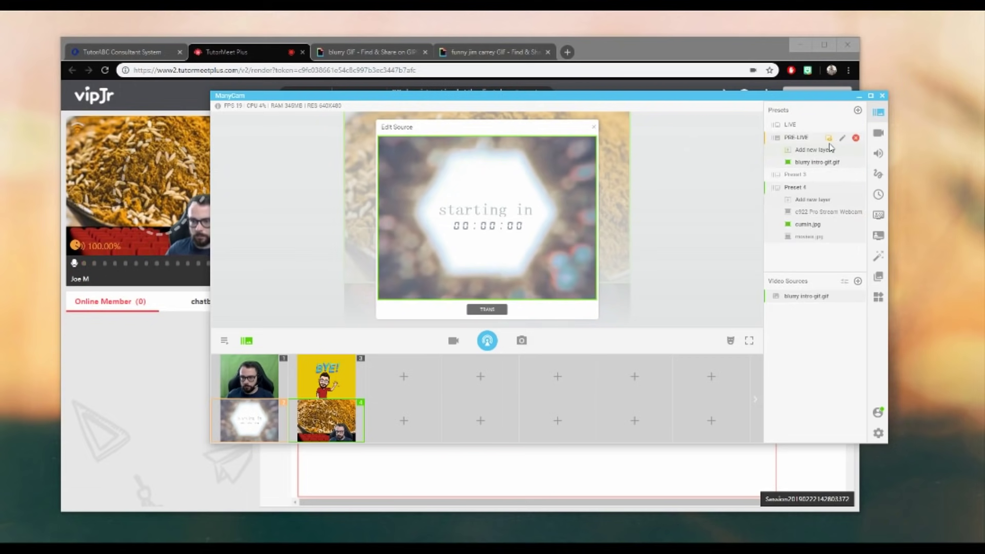
{"action": "left_click", "coordinate": [805, 140]}
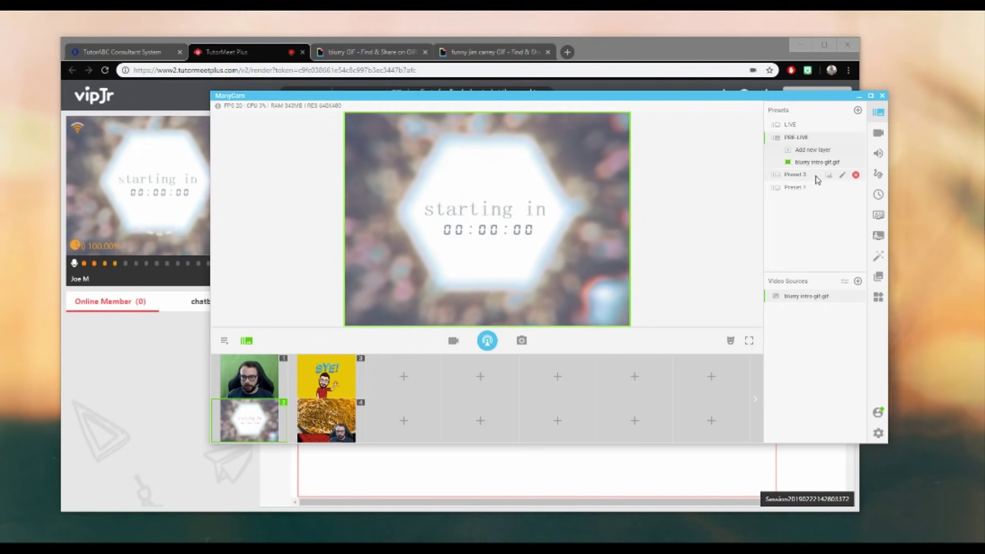
Rename the Bye preset to GOODBYE and the cinema preset to CINEMA
{"action": "left_click", "coordinate": [843, 177]}
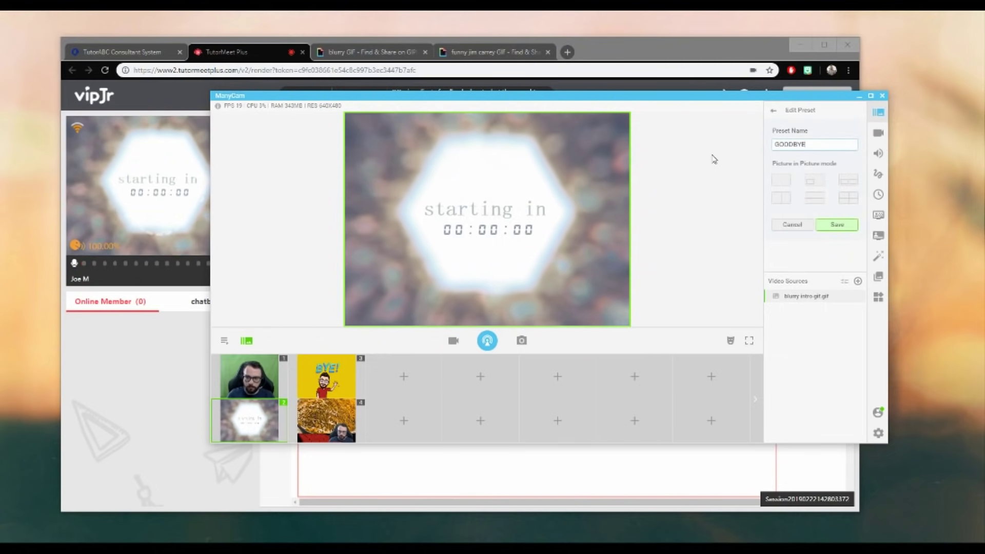
{"action": "left_click", "coordinate": [839, 226]}
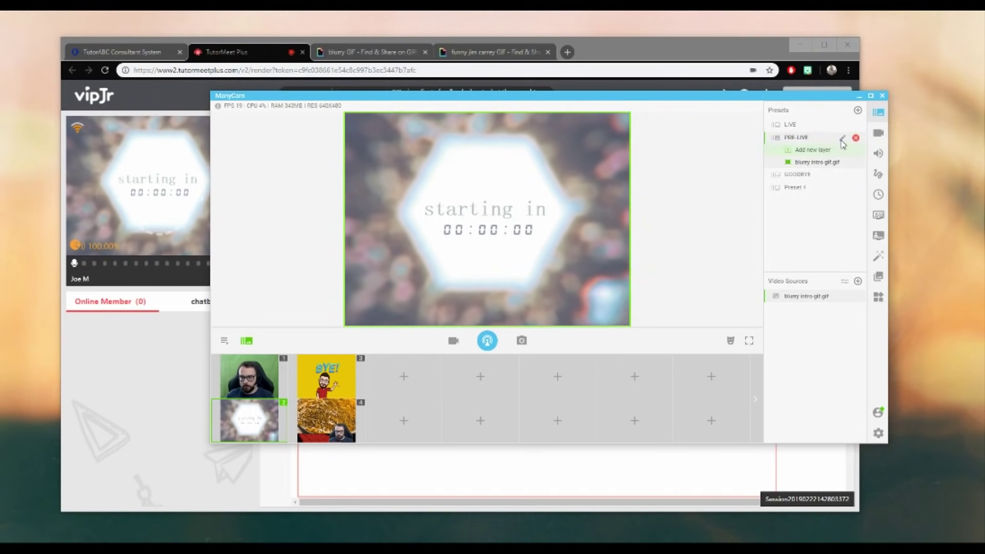
{"action": "left_click", "coordinate": [829, 189]}
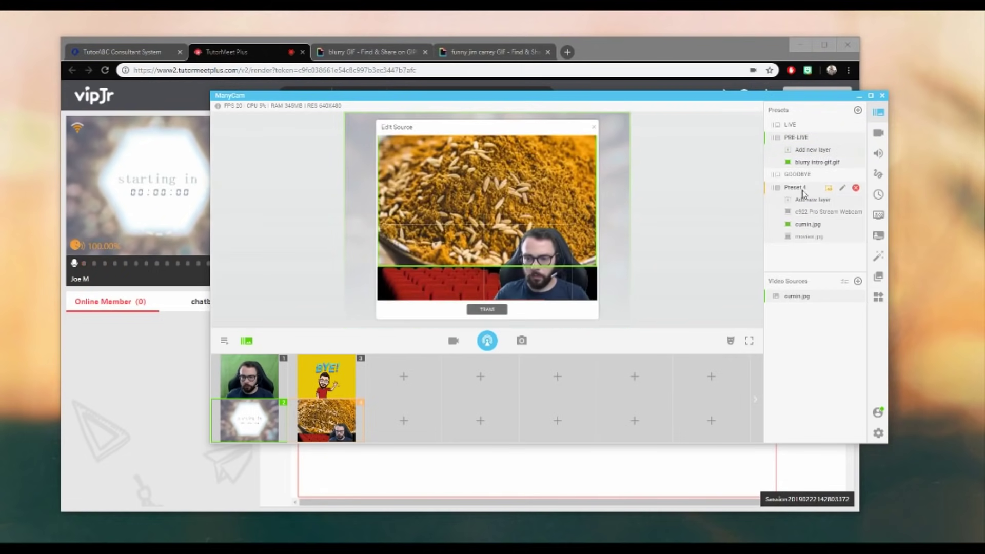
{"action": "left_click", "coordinate": [843, 190]}
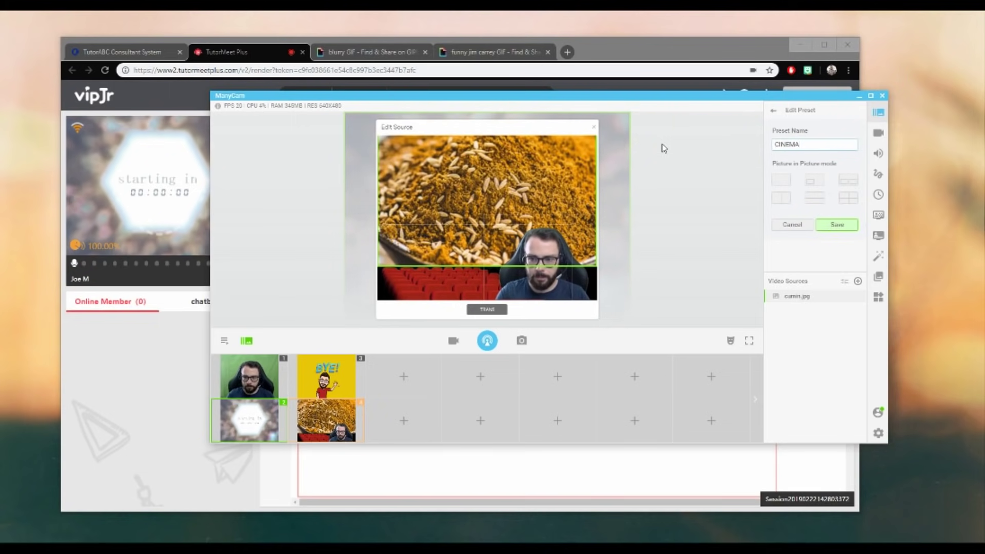
{"action": "left_click", "coordinate": [849, 226]}
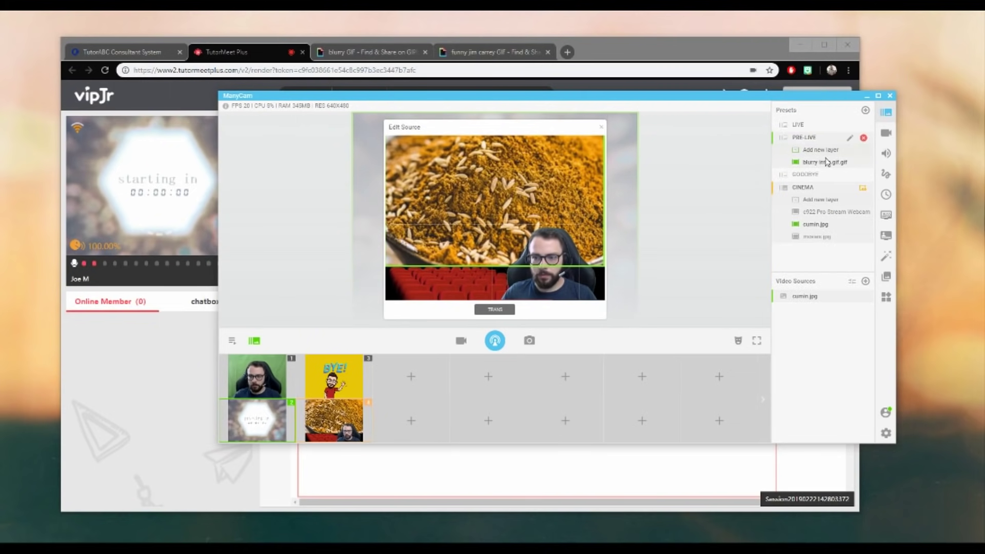
Switch the output through the LIVE, GOODBYE and CINEMA presets to test them, and return to LIVE
{"action": "left_click", "coordinate": [817, 127]}
{"action": "left_click", "coordinate": [804, 161]}
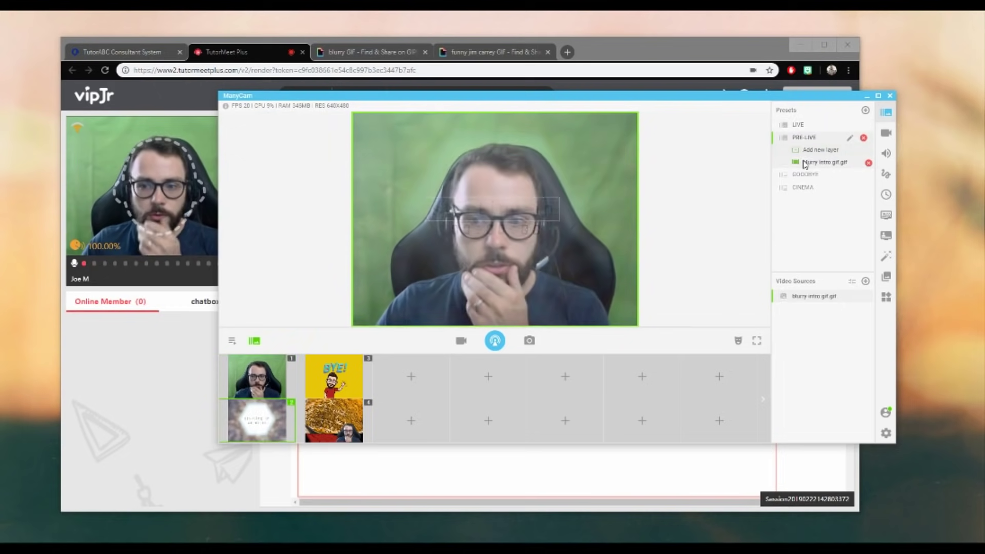
{"action": "left_click", "coordinate": [805, 175]}
{"action": "left_click", "coordinate": [805, 200]}
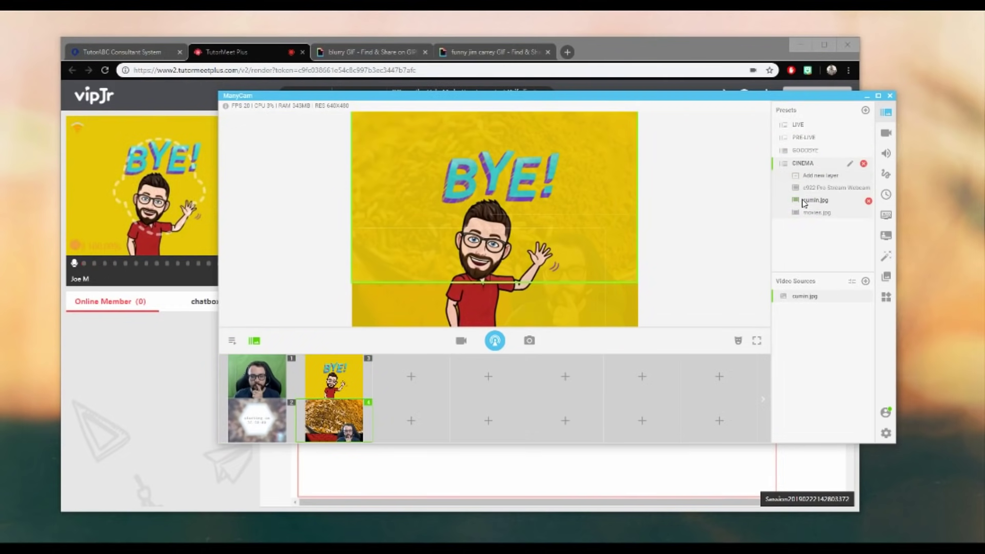
{"action": "left_click", "coordinate": [801, 125]}
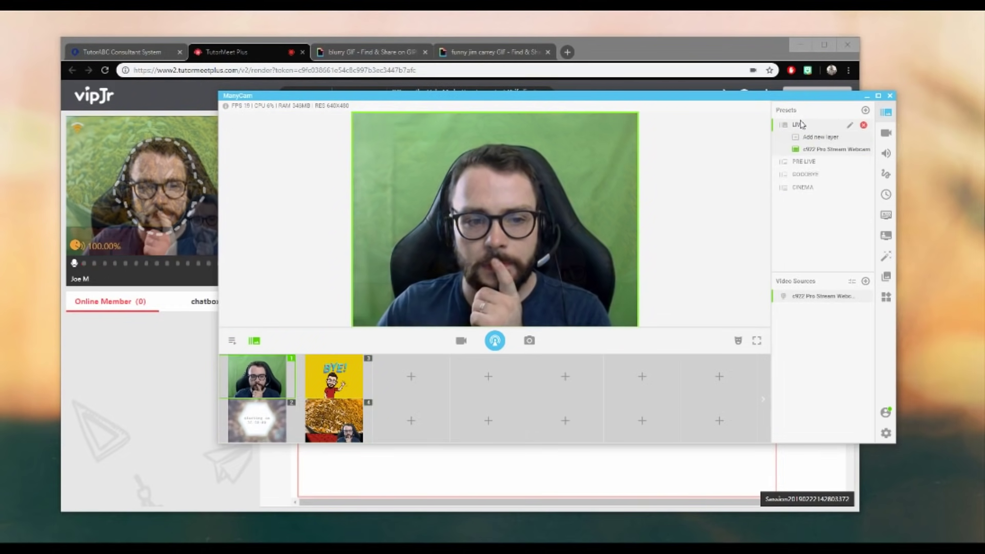
{"action": "left_click_drag", "start_coordinate": [783, 95], "coordinate": [801, 95]}
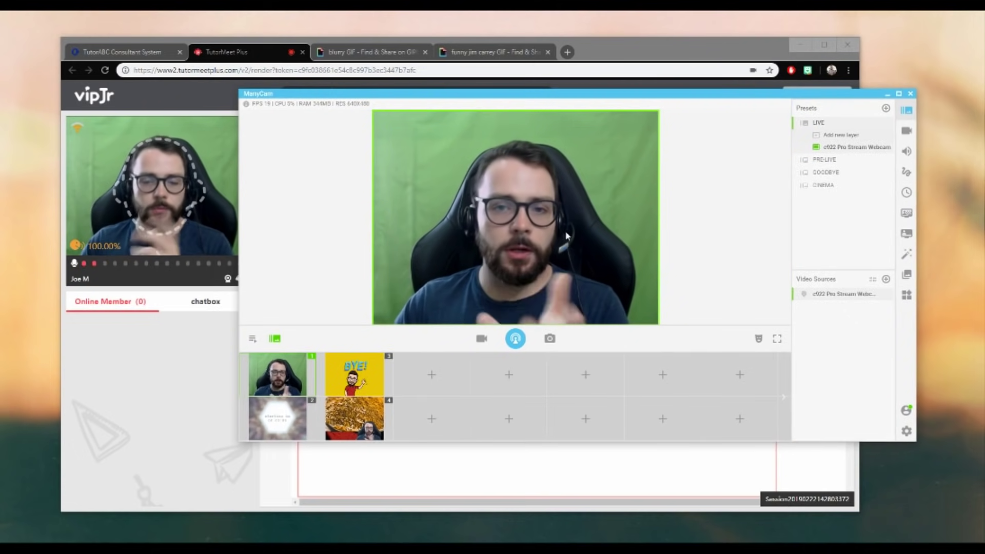
Add a fifth preset with the c922 Pro Stream Webcam and chroma-key out its green background, including the leftover green patches
{"action": "left_click", "coordinate": [429, 379]}
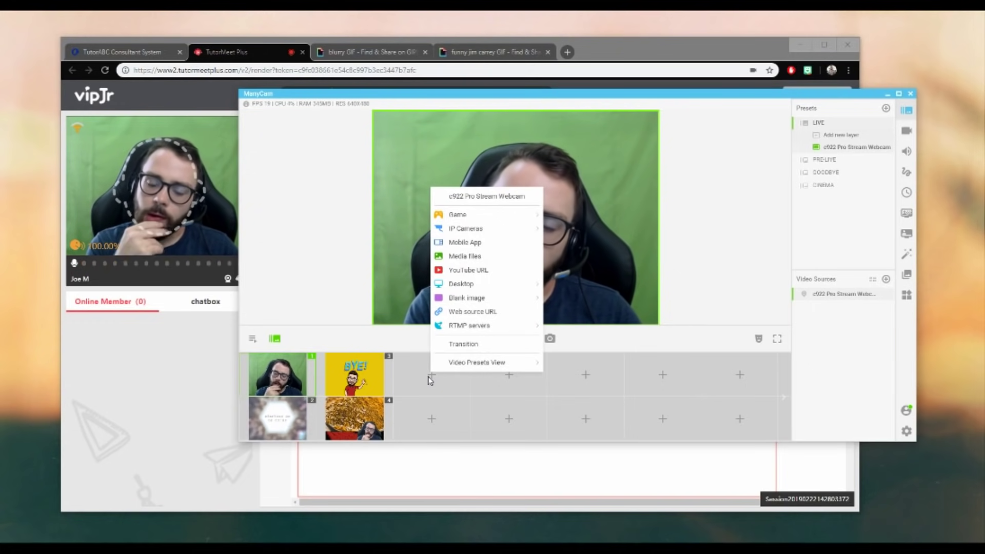
{"action": "left_click", "coordinate": [476, 200]}
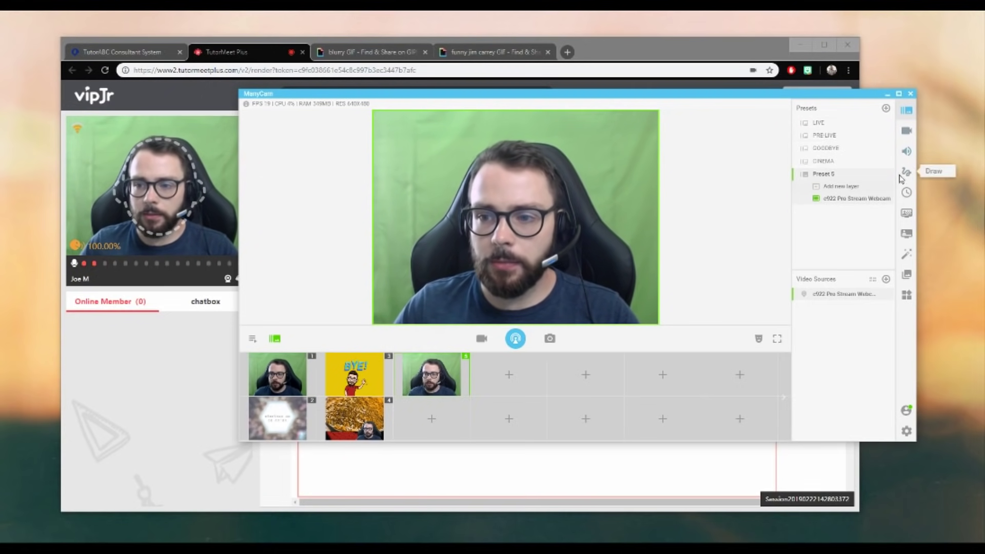
{"action": "left_click", "coordinate": [907, 213]}
{"action": "left_click", "coordinate": [882, 109]}
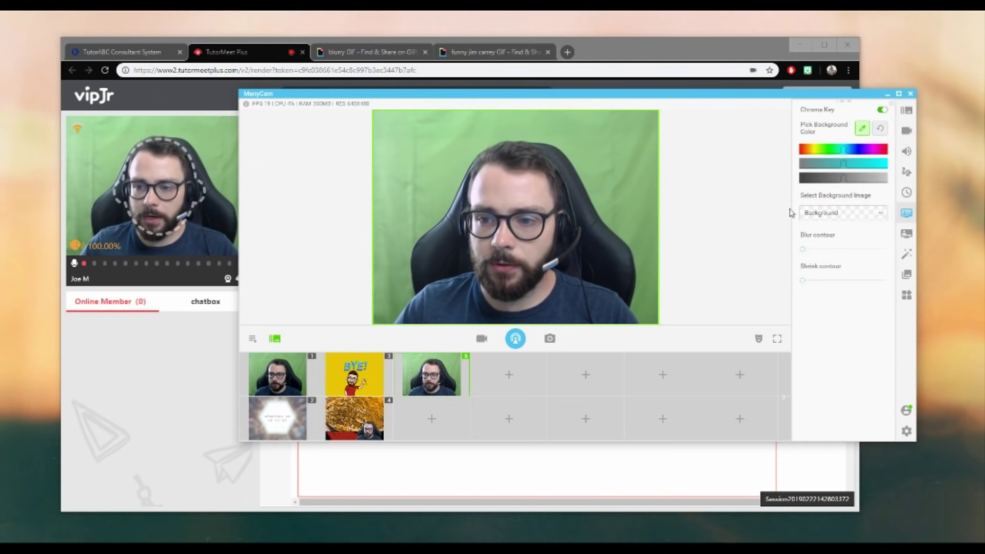
{"action": "left_click", "coordinate": [629, 165]}
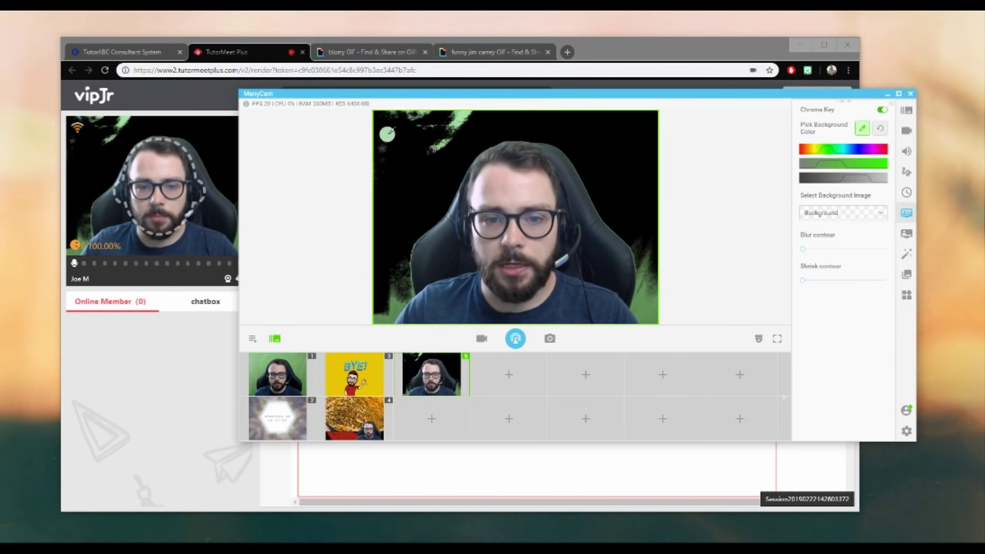
{"action": "left_click", "coordinate": [403, 292]}
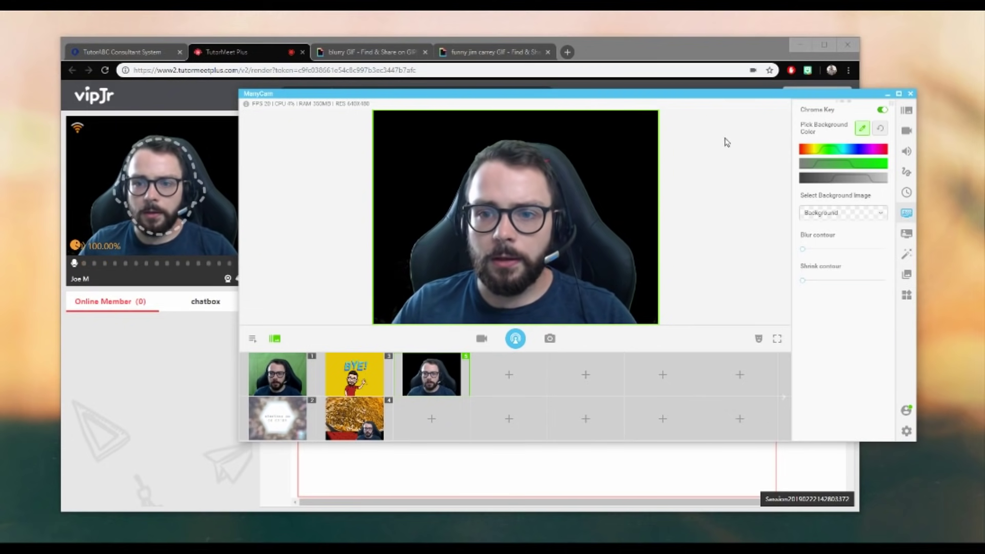
Shrink the keyed webcam layer into the frame's lower-right corner and add a new empty layer to the preset
{"action": "left_click", "coordinate": [907, 253]}
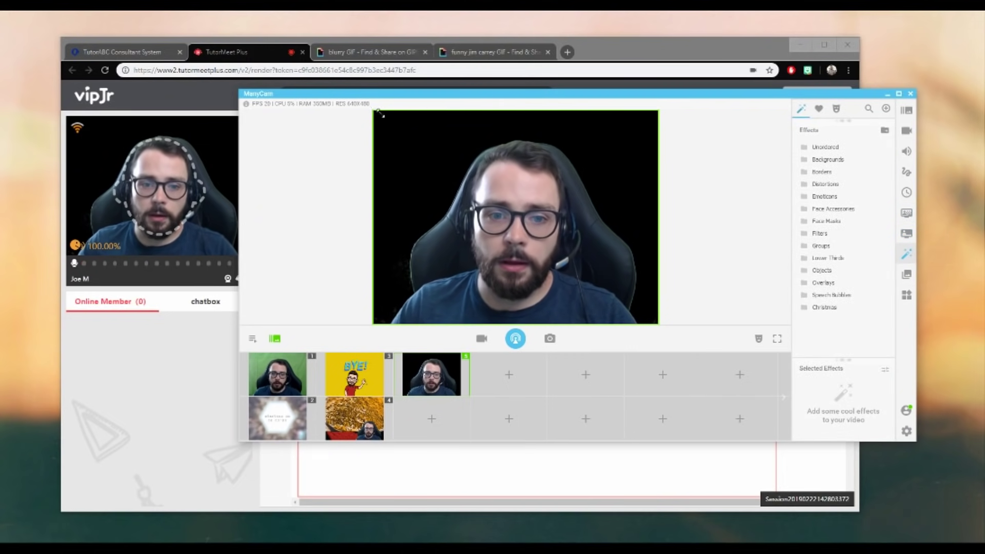
{"action": "left_click_drag", "start_coordinate": [376, 110], "coordinate": [544, 232]}
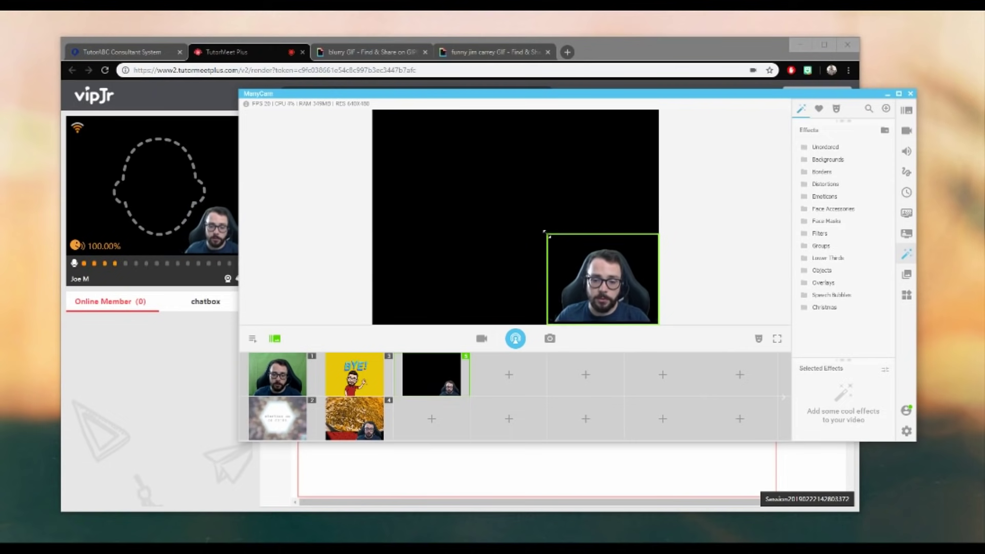
{"action": "right_click", "coordinate": [510, 161]}
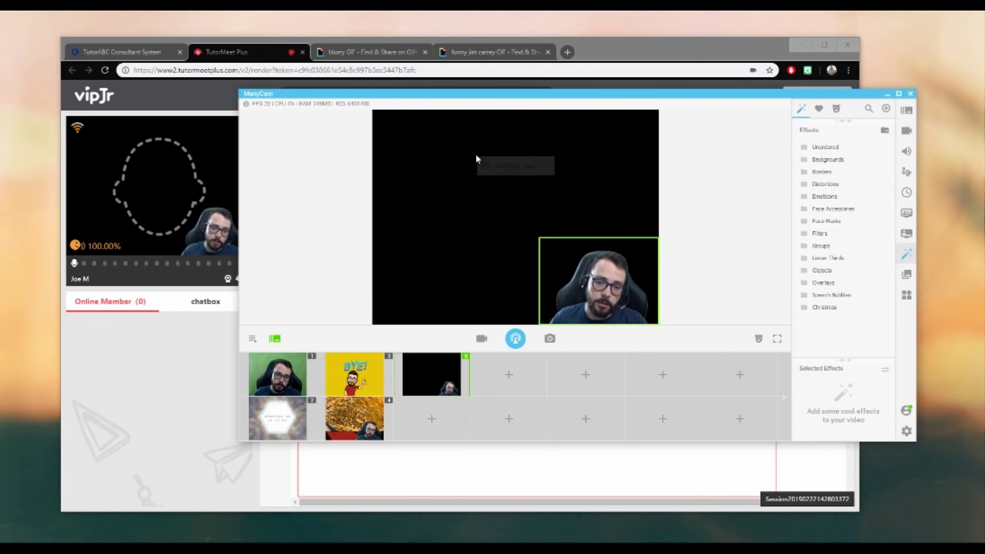
{"action": "left_click", "coordinate": [521, 167]}
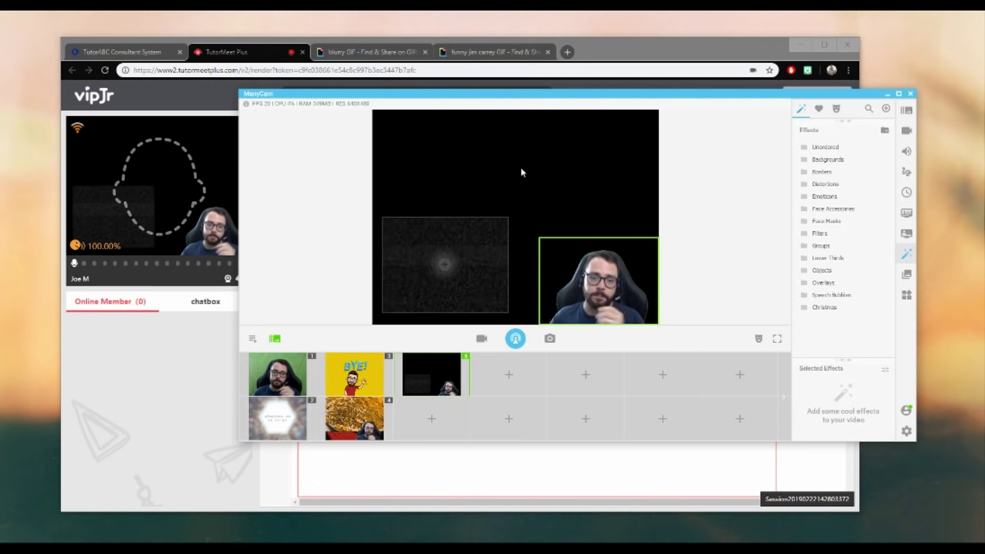
Move the empty layer up in the frame and set its source to the desktop's Area under cursor
{"action": "left_click_drag", "start_coordinate": [483, 235], "coordinate": [531, 171]}
{"action": "right_click", "coordinate": [497, 196]}
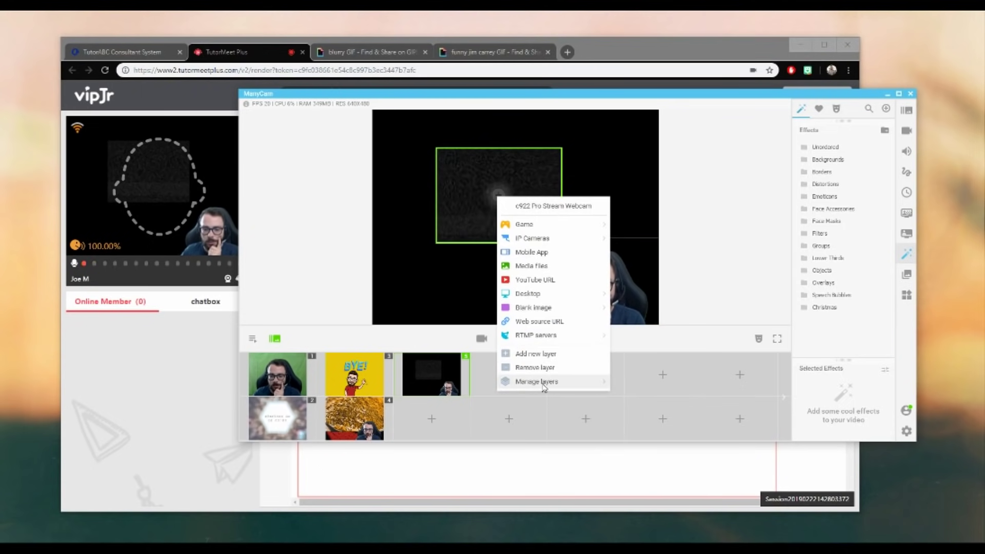
{"action": "mouse_move", "coordinate": [543, 291]}
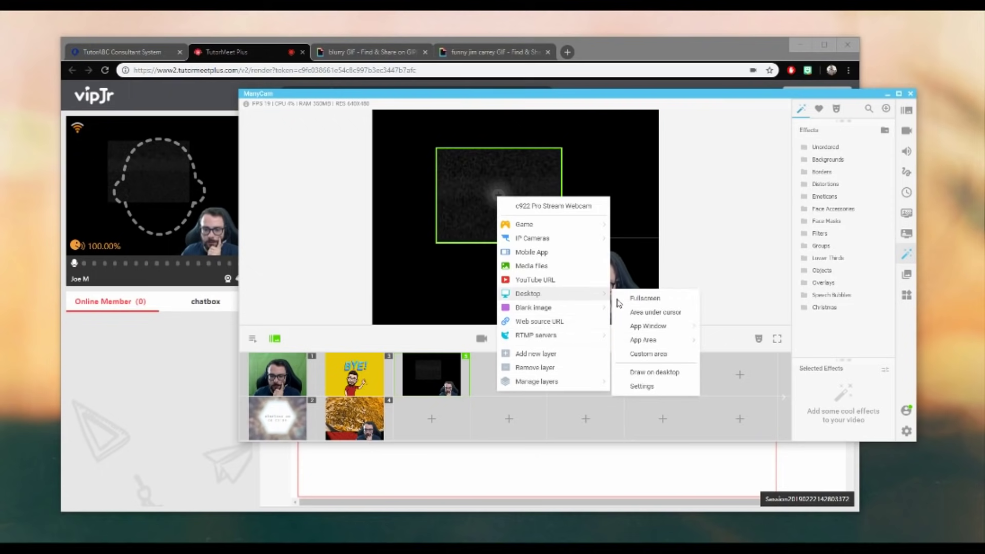
{"action": "left_click", "coordinate": [675, 316]}
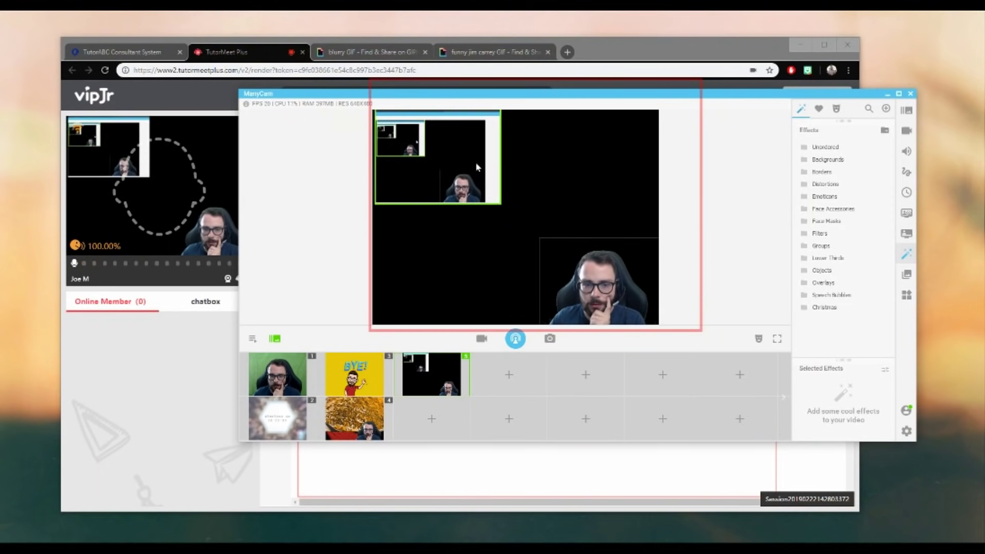
Enlarge the desktop capture layer to fill the whole frame and send it to the back, behind the webcam
{"action": "left_click_drag", "start_coordinate": [498, 208], "coordinate": [652, 320]}
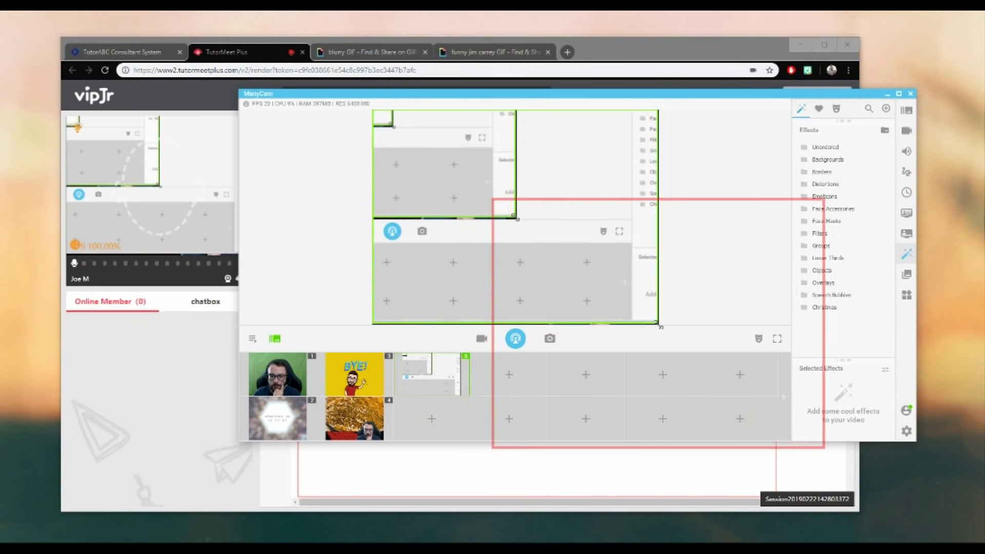
{"action": "right_click", "coordinate": [620, 172]}
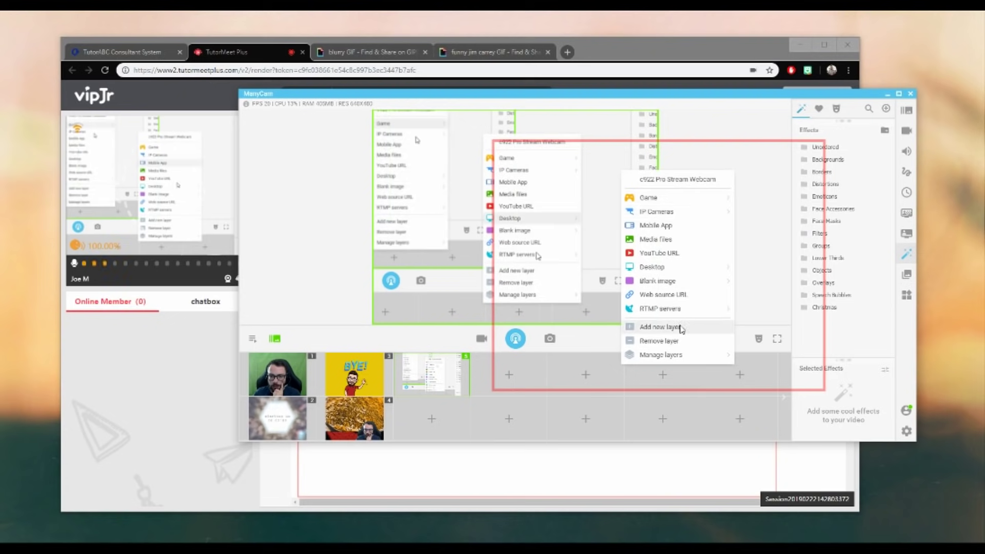
{"action": "mouse_move", "coordinate": [667, 355]}
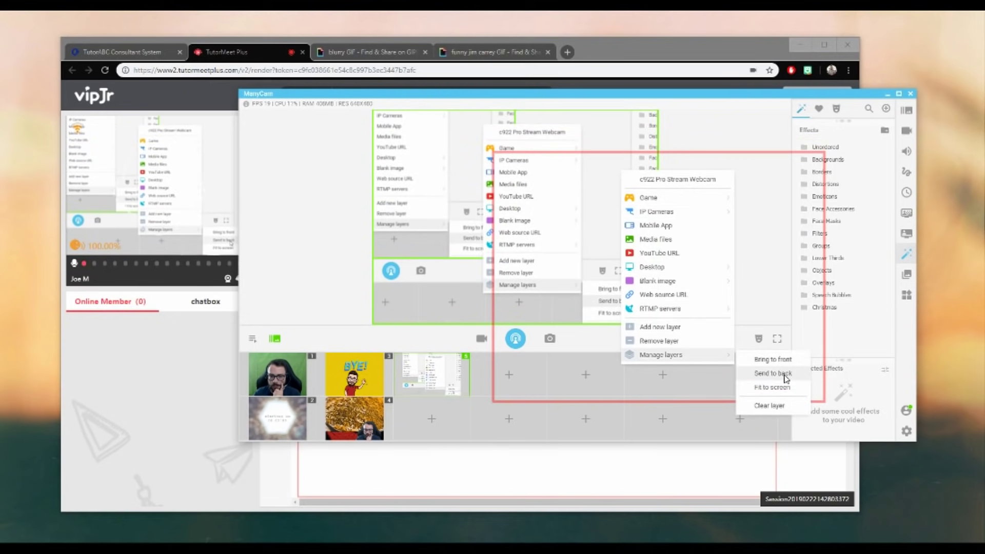
{"action": "left_click", "coordinate": [785, 379]}
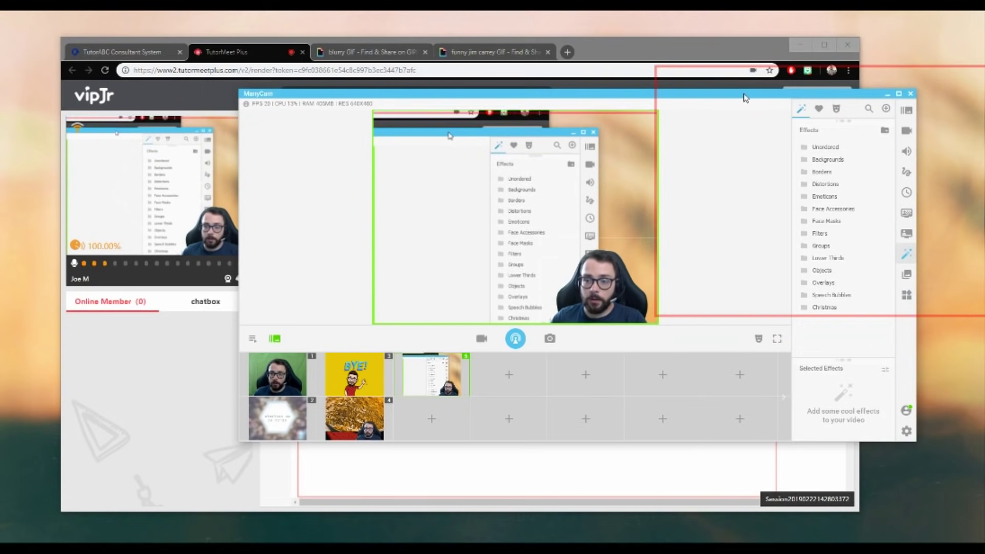
Try the cursor-following capture over the effects list and the desktop, and switch the output back to the LIVE preset
{"action": "left_click_drag", "start_coordinate": [746, 95], "coordinate": [666, 96]}
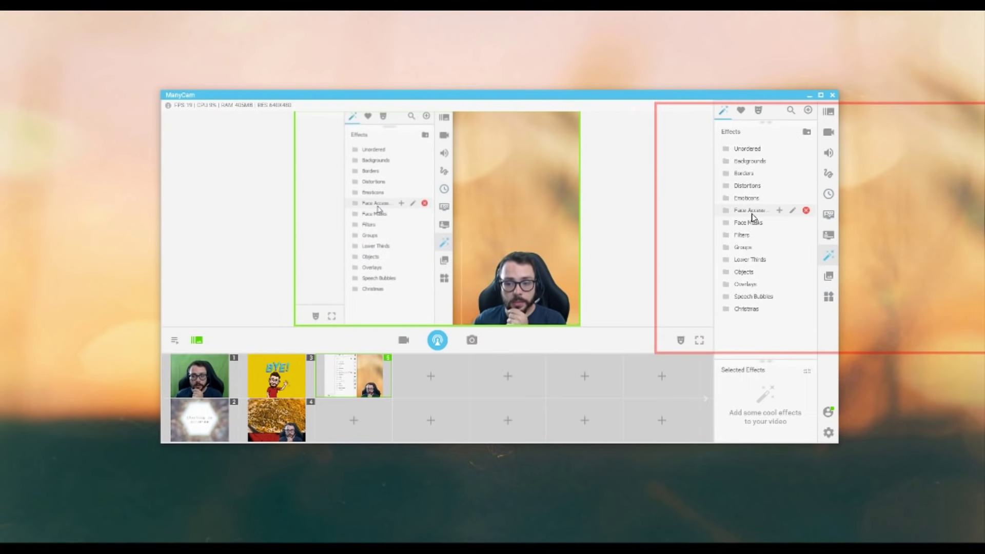
{"action": "left_click", "coordinate": [751, 173]}
{"action": "left_click", "coordinate": [723, 133]}
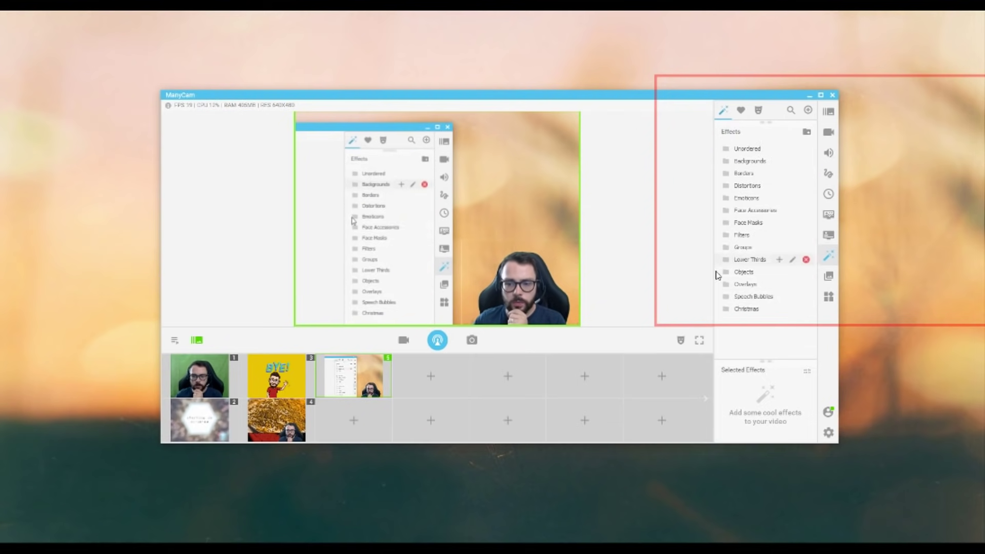
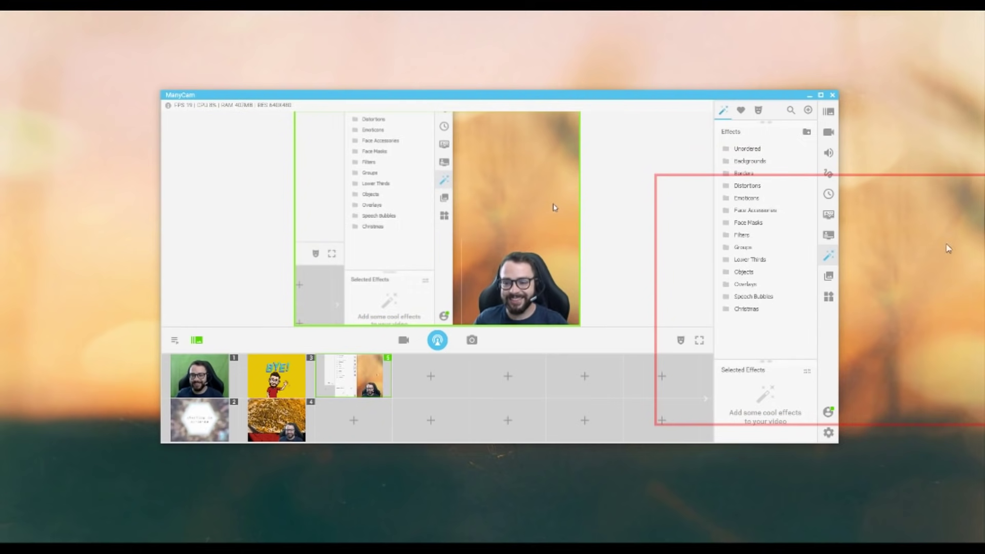
{"action": "left_click", "coordinate": [217, 376]}
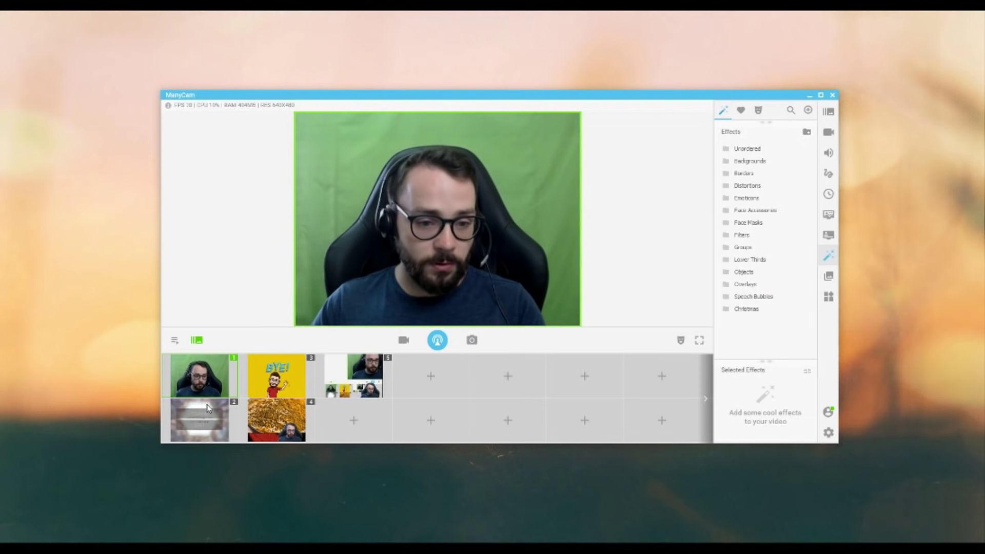
Turn on the chroma key for the LIVE preset, and switch the output through the PRE-LIVE and GOODBYE presets
{"action": "left_click", "coordinate": [829, 214]}
{"action": "left_click", "coordinate": [804, 110]}
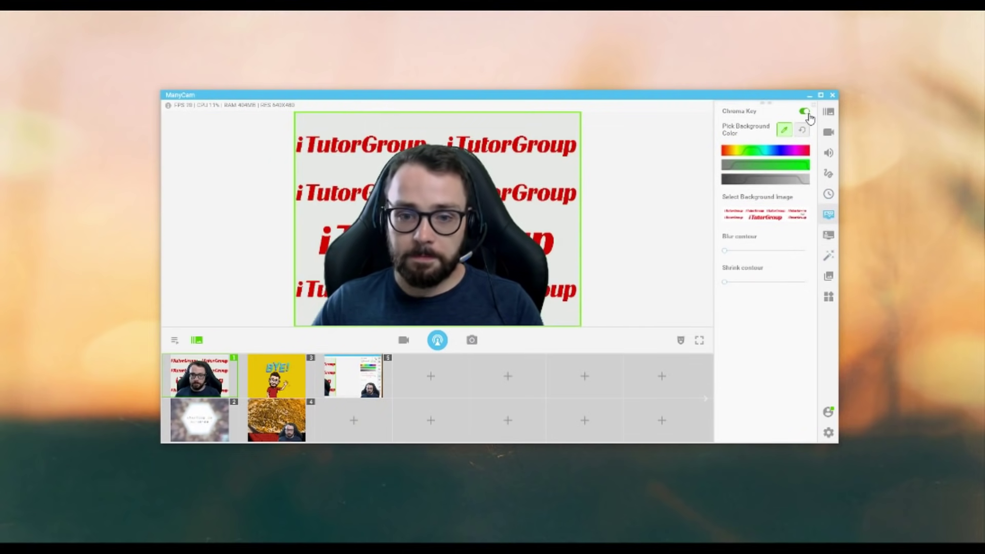
{"action": "left_click", "coordinate": [202, 423]}
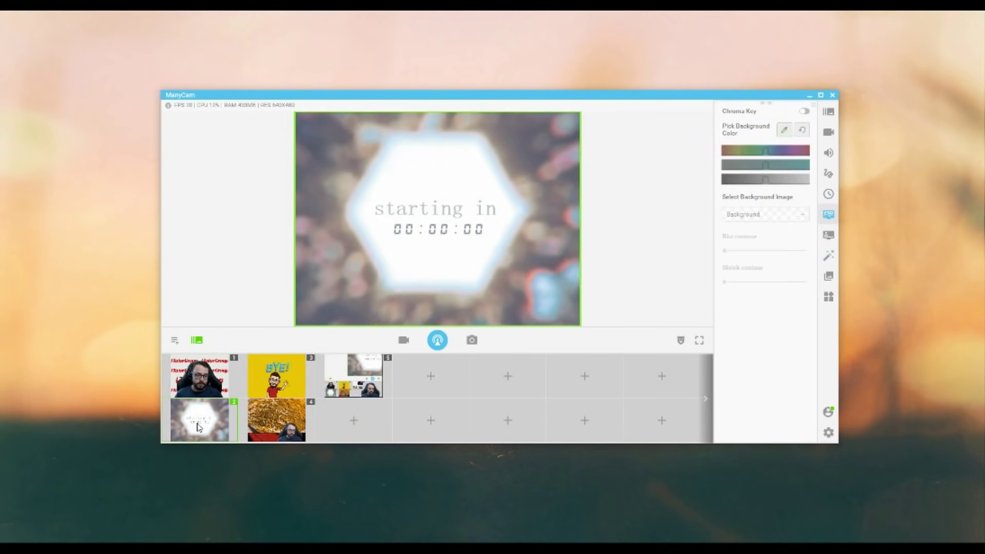
{"action": "left_click", "coordinate": [276, 375]}
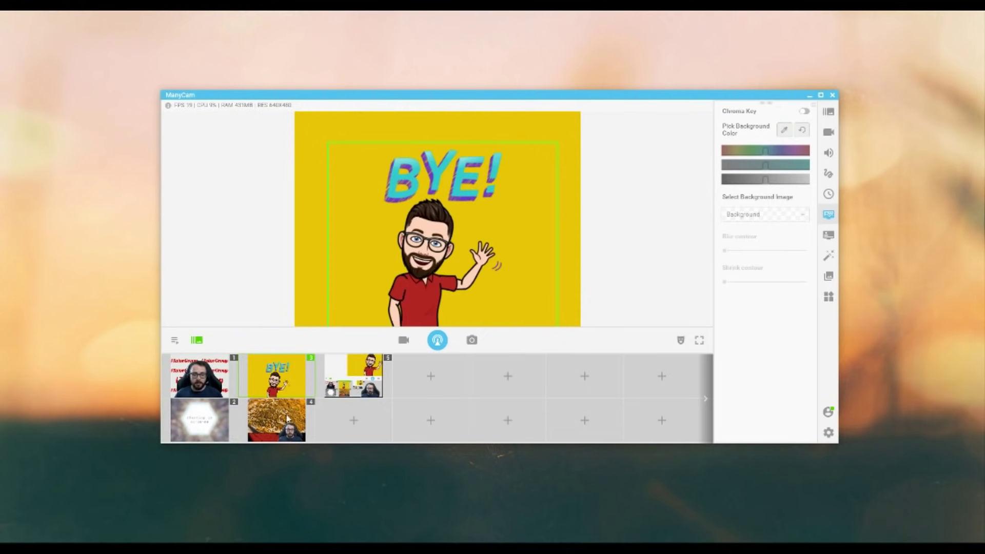
In the CINEMA preset, replace the cinema screen layer's picture with the bird watching image from the bg folder
{"action": "left_click", "coordinate": [285, 426]}
{"action": "right_click", "coordinate": [535, 159]}
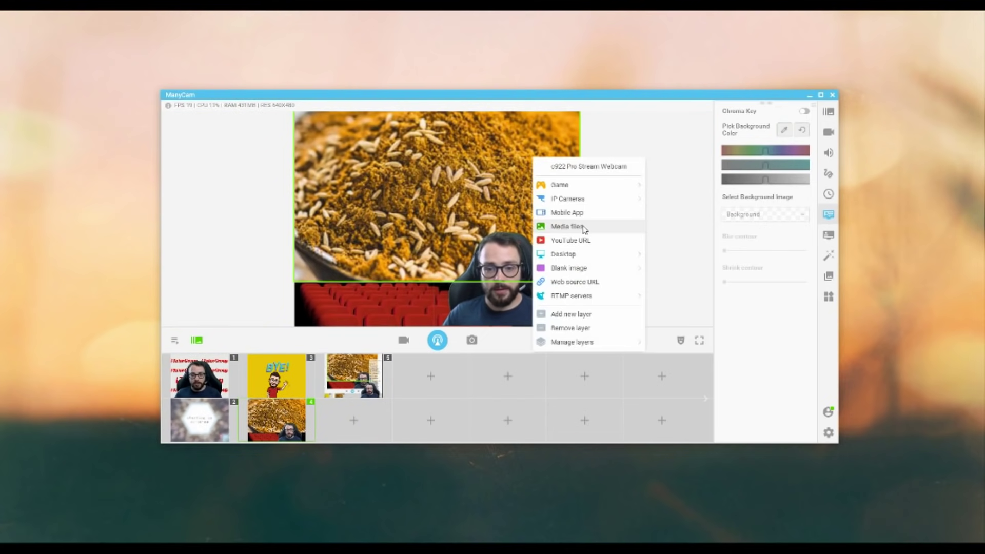
{"action": "left_click", "coordinate": [567, 226]}
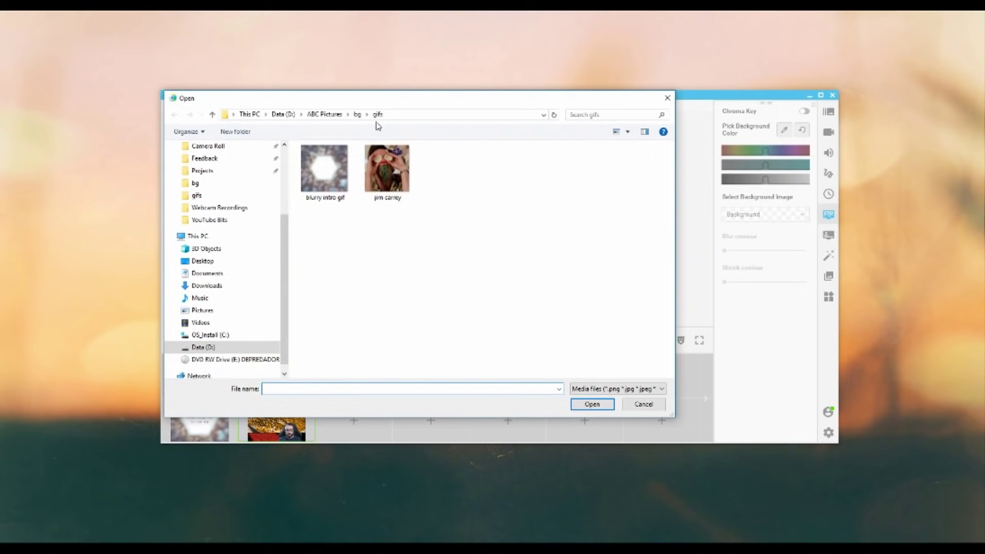
{"action": "left_click", "coordinate": [352, 113]}
{"action": "left_click", "coordinate": [359, 125]}
{"action": "scroll", "coordinate": [577, 259], "scroll_direction": "down", "scroll_amount": 3}
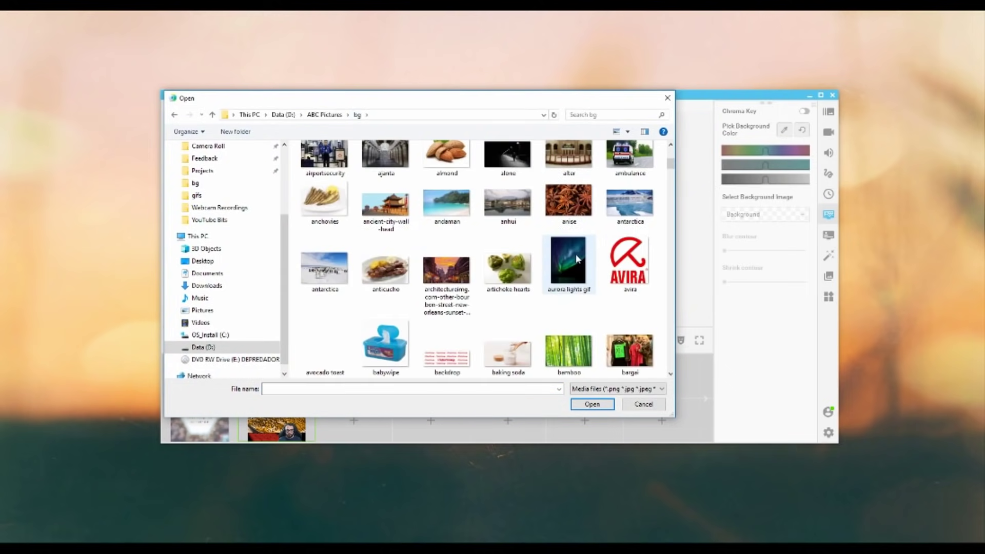
{"action": "scroll", "coordinate": [577, 259], "scroll_direction": "down", "scroll_amount": 10}
{"action": "scroll", "coordinate": [469, 286], "scroll_direction": "up", "scroll_amount": 4}
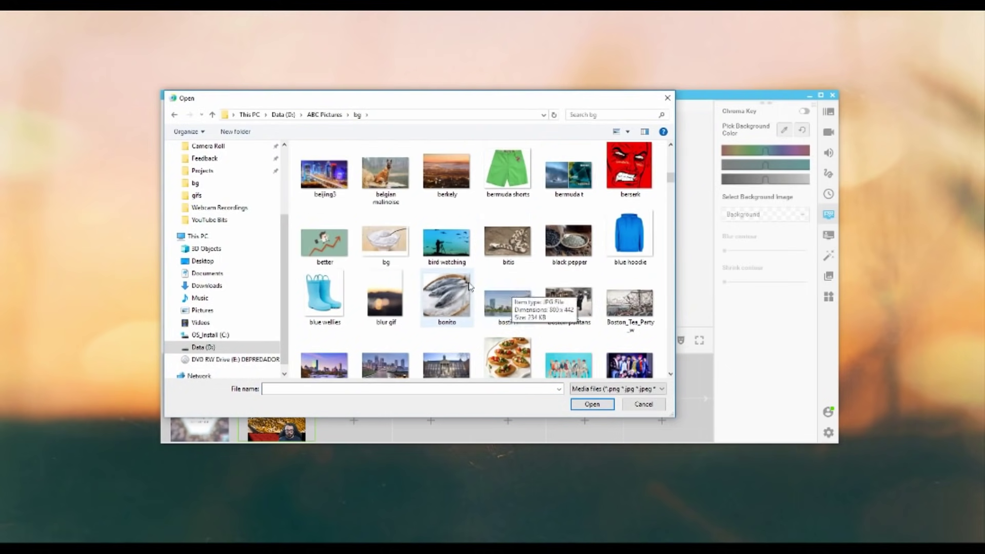
{"action": "double_click", "coordinate": [447, 241]}
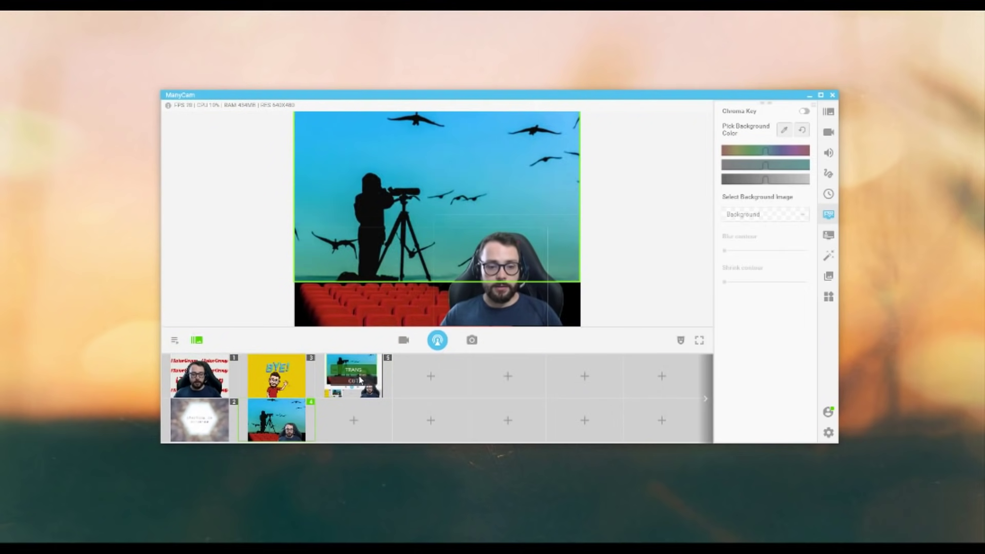
Try the cursor-following desktop capture preset while shifting the ManyCam window, and return the output to the LIVE preset
{"action": "left_click", "coordinate": [360, 379]}
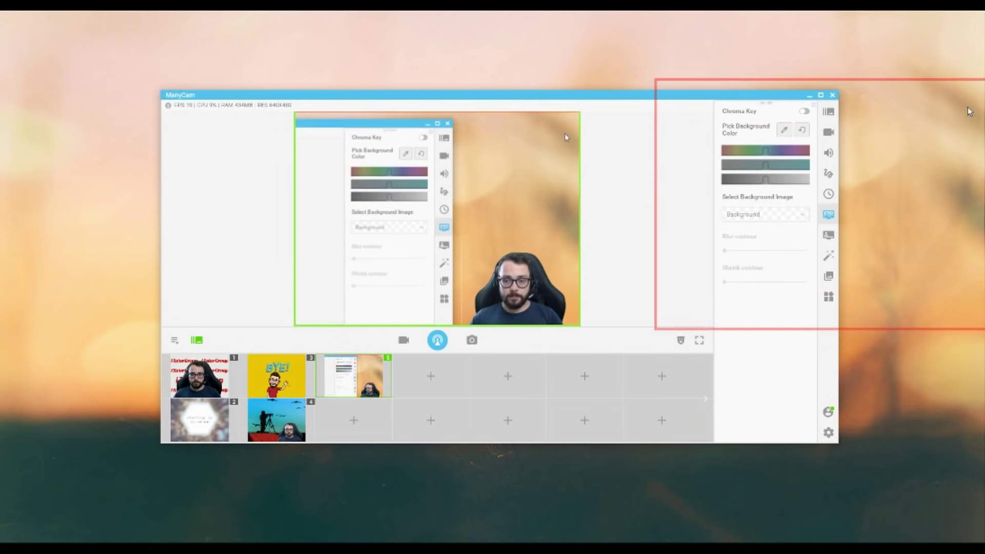
{"action": "left_click_drag", "start_coordinate": [766, 97], "coordinate": [732, 103]}
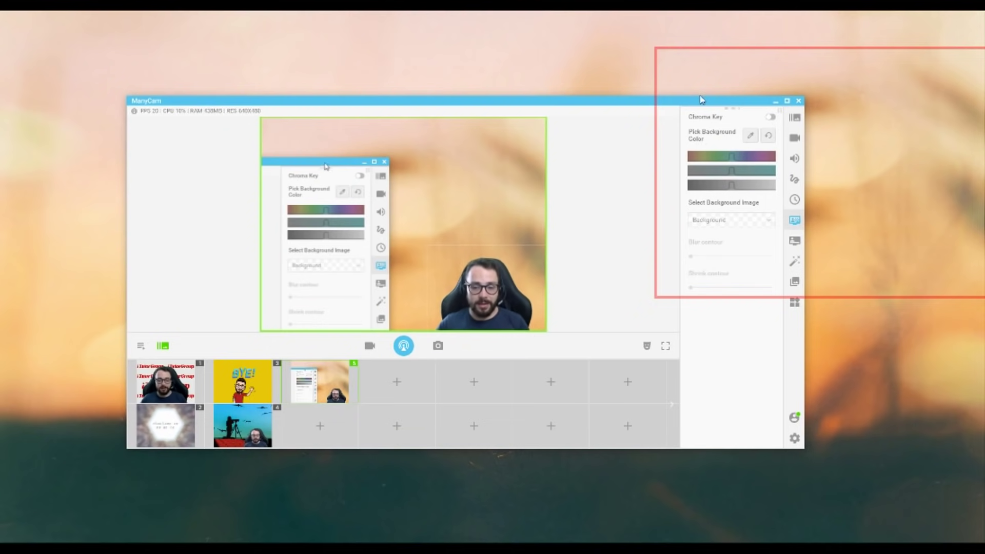
{"action": "left_click", "coordinate": [166, 381]}
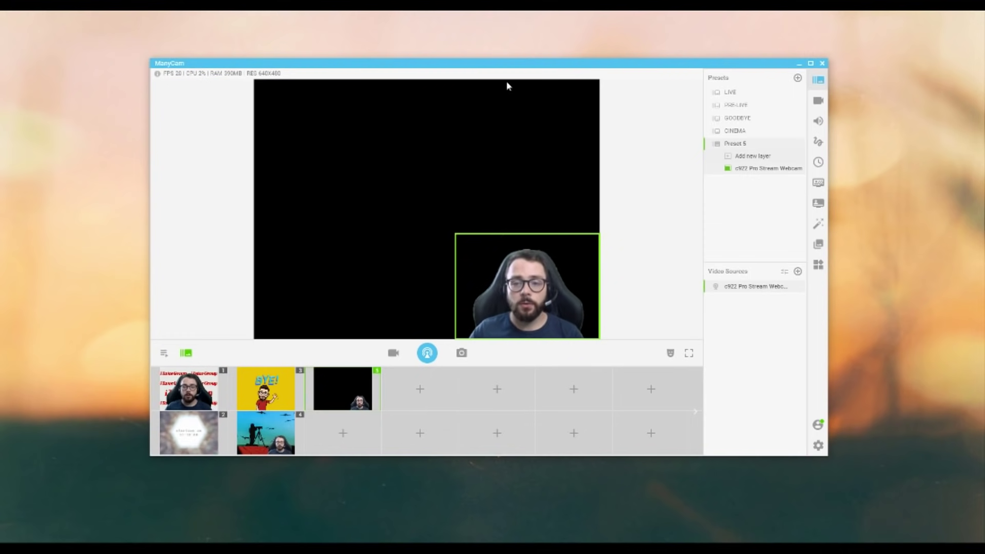
Add a new empty layer to Preset 5 and place it in the frame's upper middle
{"action": "right_click", "coordinate": [391, 133]}
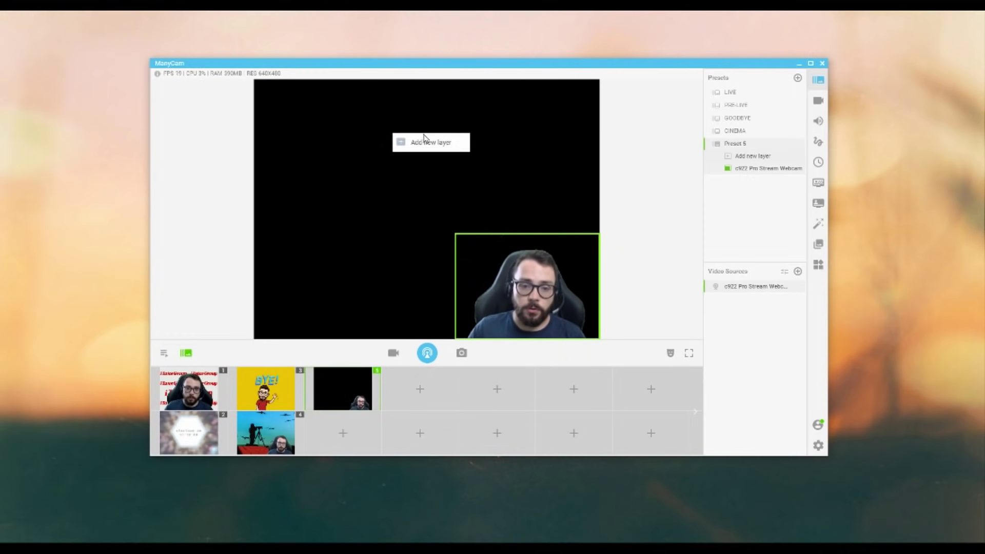
{"action": "left_click", "coordinate": [426, 141]}
{"action": "left_click_drag", "start_coordinate": [369, 226], "coordinate": [431, 151]}
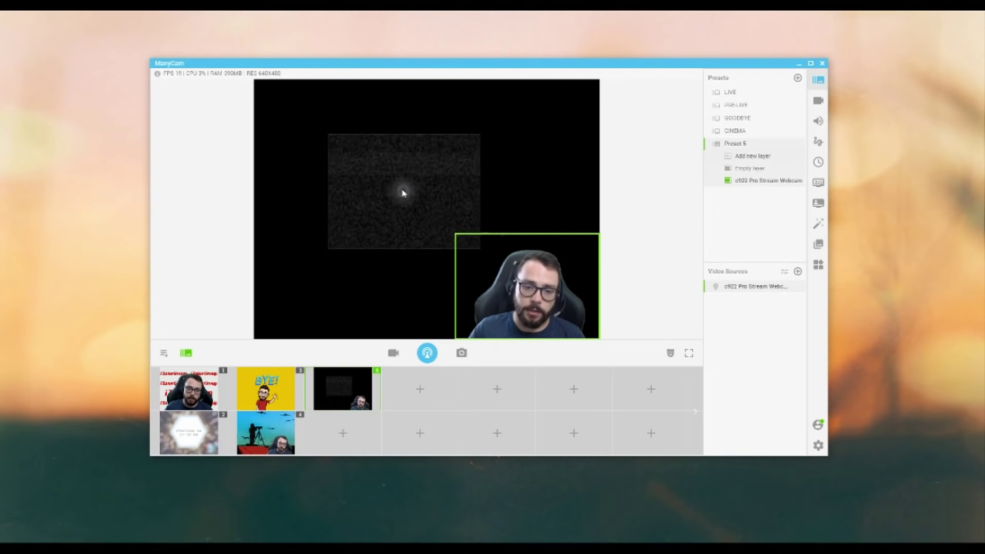
{"action": "right_click", "coordinate": [402, 194]}
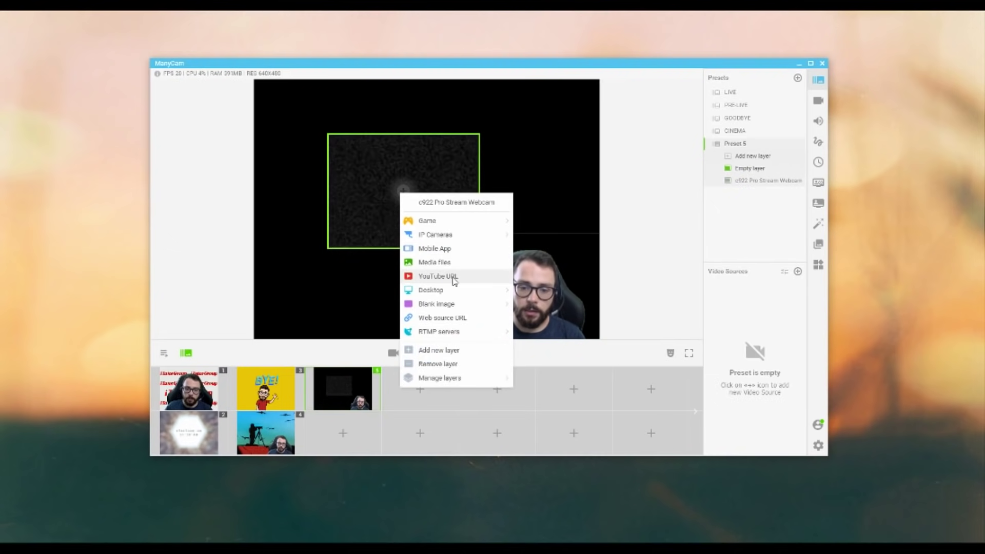
{"action": "left_click", "coordinate": [618, 202]}
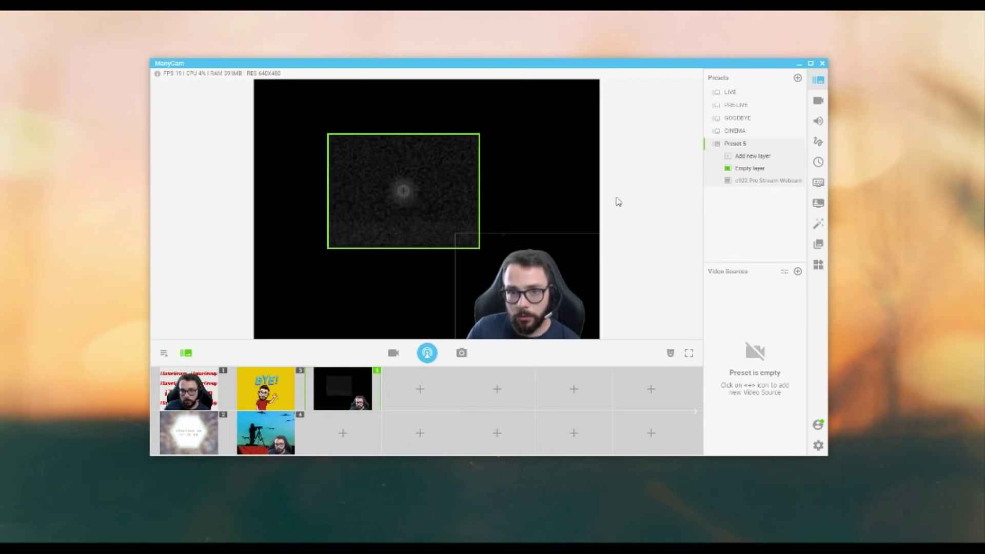
{"action": "left_click", "coordinate": [343, 433]}
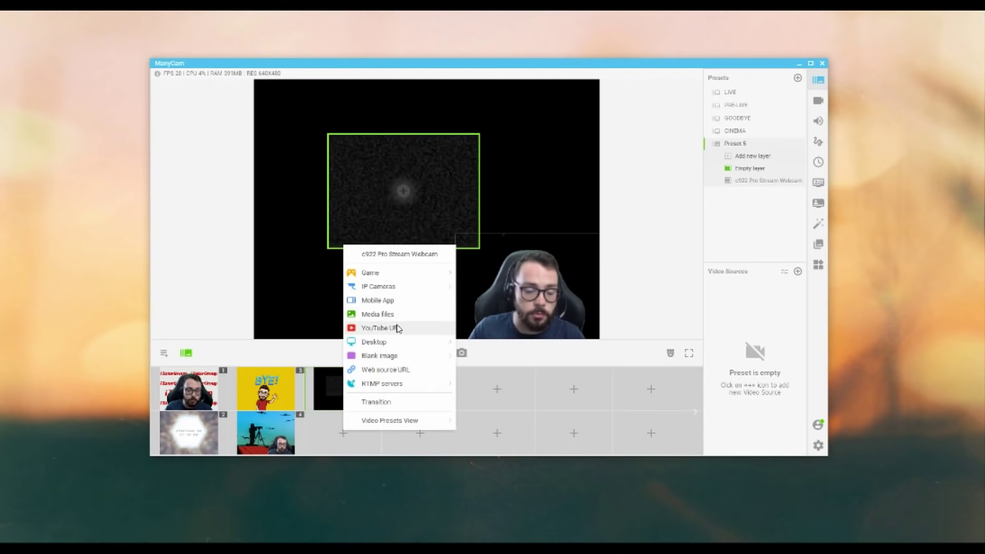
{"action": "left_click", "coordinate": [567, 200]}
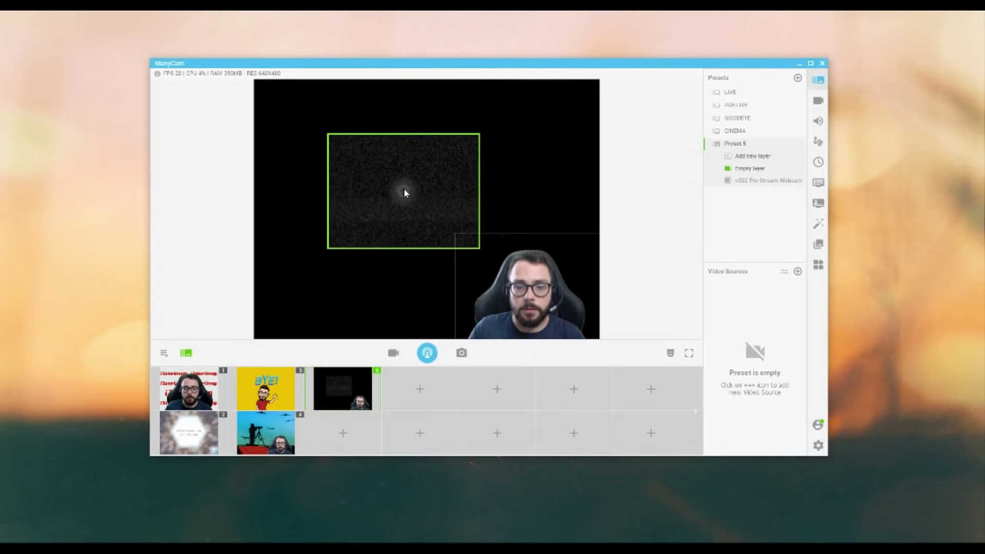
{"action": "right_click", "coordinate": [405, 190]}
{"action": "left_click", "coordinate": [457, 275]}
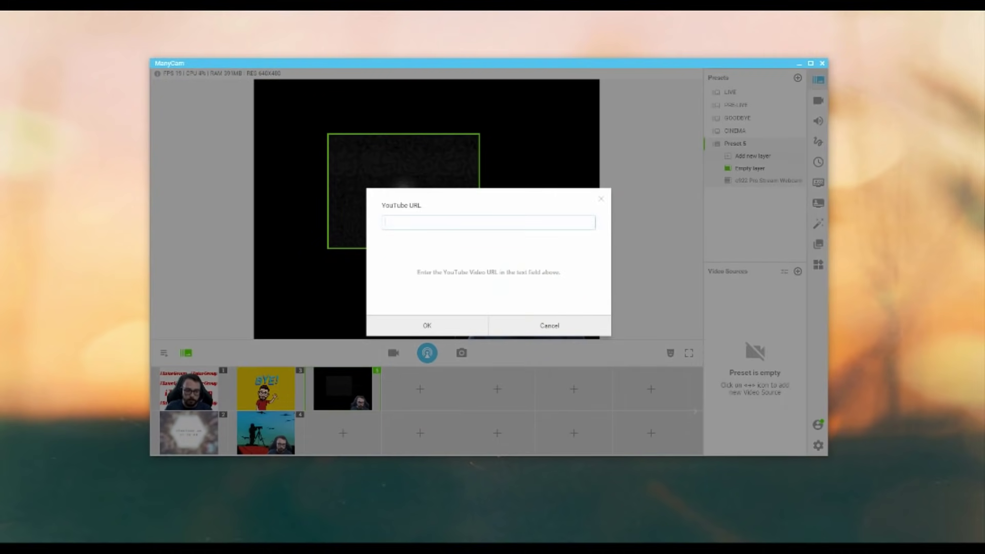
{"action": "left_click", "coordinate": [152, 513]}
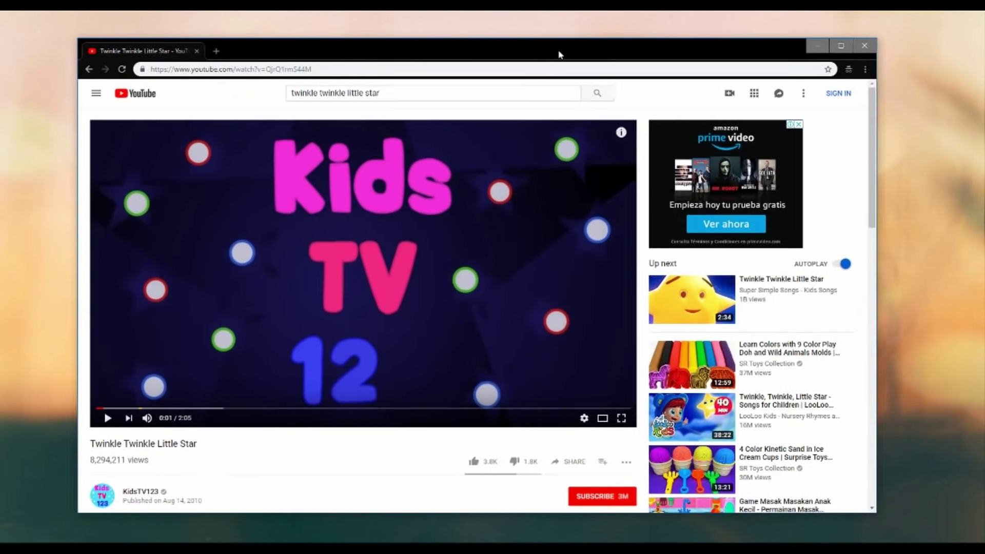
{"action": "left_click", "coordinate": [372, 69]}
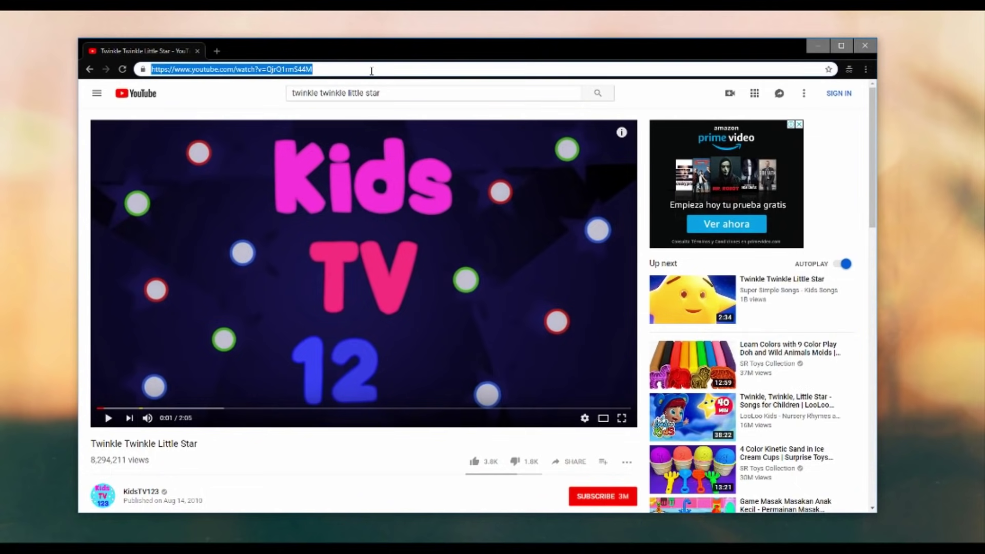
{"action": "left_click", "coordinate": [816, 45]}
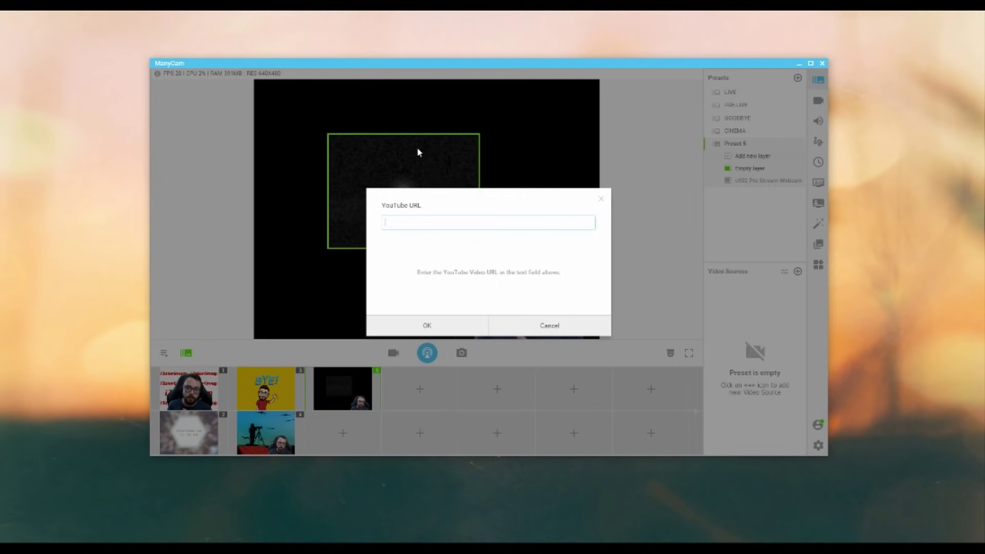
{"action": "type", "text": "https://www.youtube.com/watch?v=QjrQ1rmS44M"}
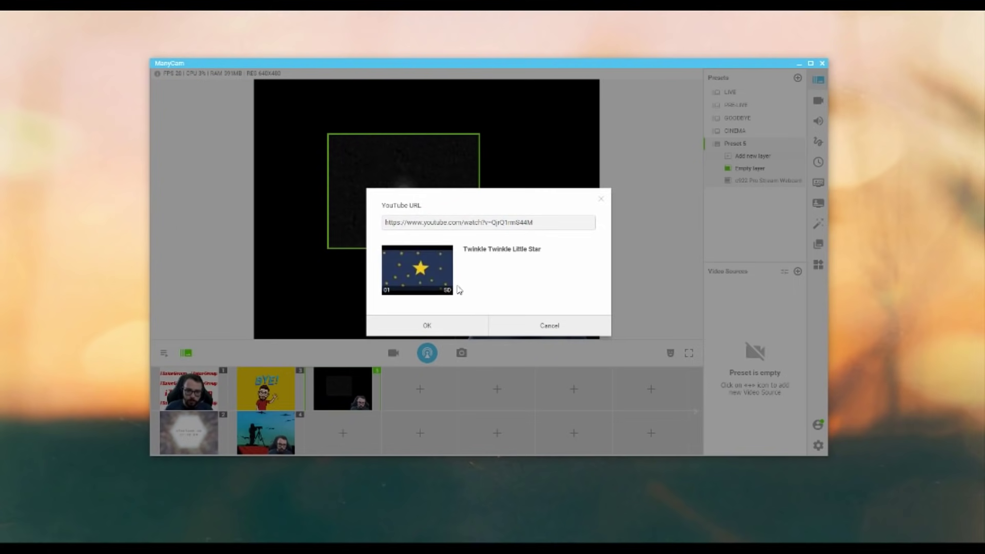
{"action": "left_click", "coordinate": [427, 326]}
Move the YouTube video layer toward the frame's upper-left, enlarge it slightly, and send it to the back
{"action": "left_click_drag", "start_coordinate": [432, 184], "coordinate": [411, 149]}
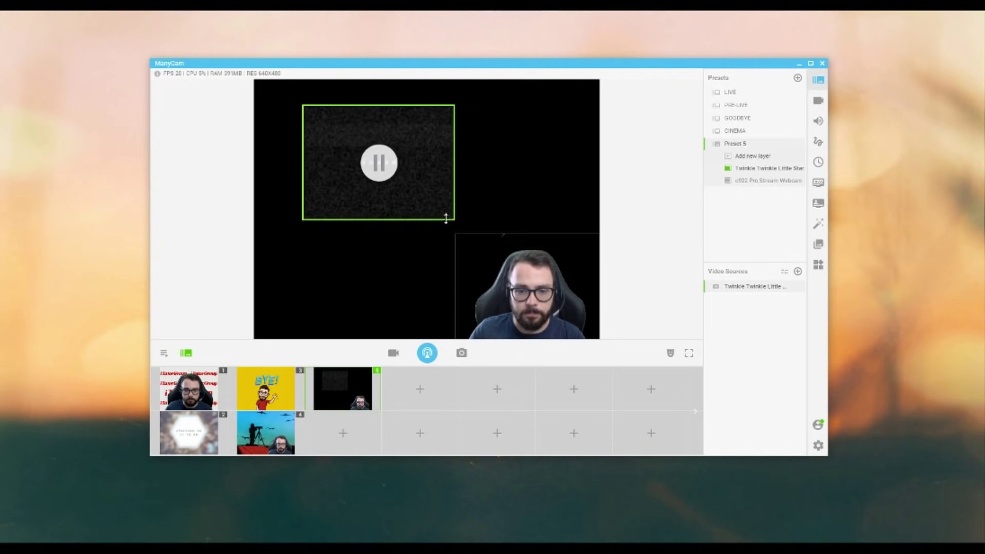
{"action": "left_click_drag", "start_coordinate": [455, 220], "coordinate": [483, 248]}
{"action": "right_click", "coordinate": [443, 169]}
{"action": "mouse_move", "coordinate": [508, 355]}
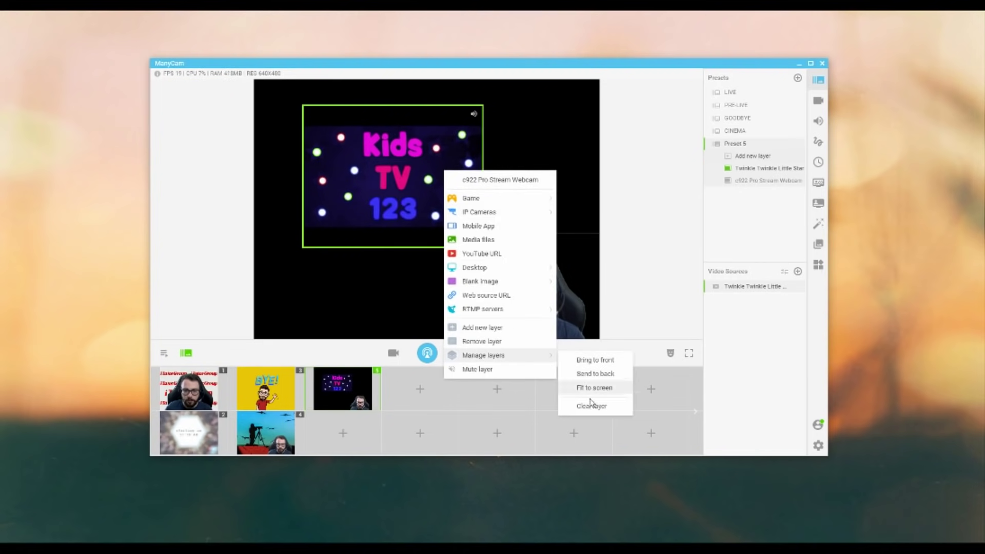
{"action": "left_click", "coordinate": [595, 374]}
{"action": "left_click_drag", "start_coordinate": [441, 195], "coordinate": [424, 197]}
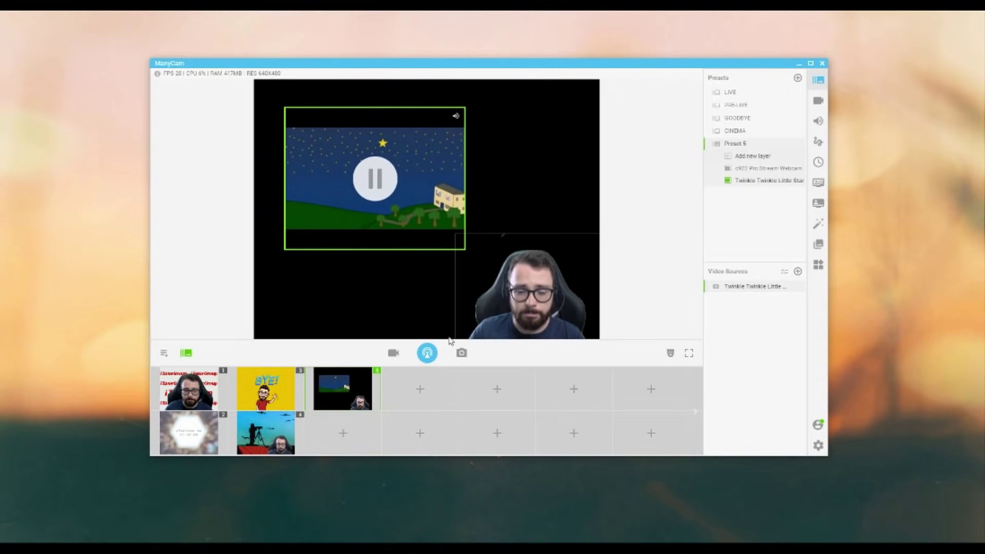
Switch to the TutorMeet Plus classroom to check the video layer in the webcam feed, keeping ManyCam open beside it
{"action": "left_click", "coordinate": [60, 525]}
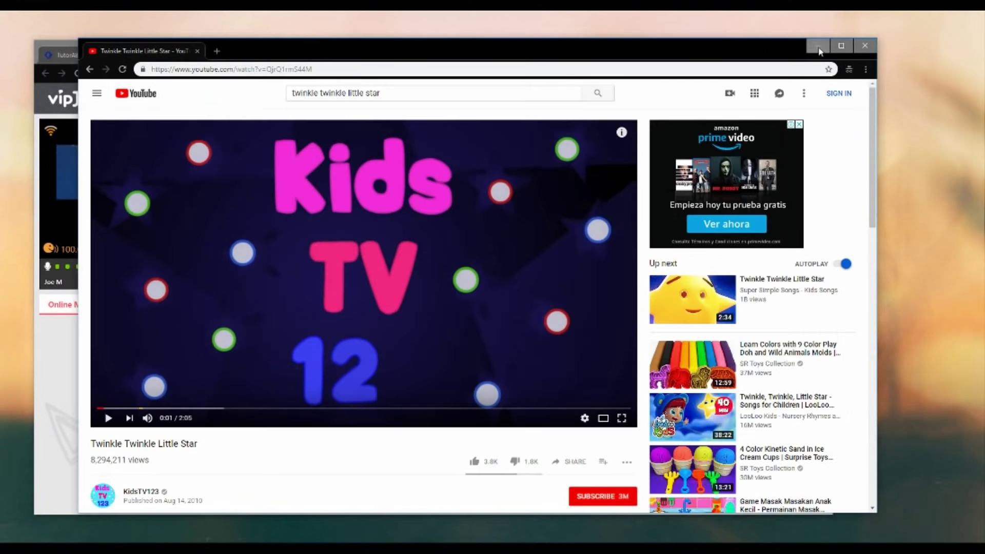
{"action": "left_click", "coordinate": [60, 525]}
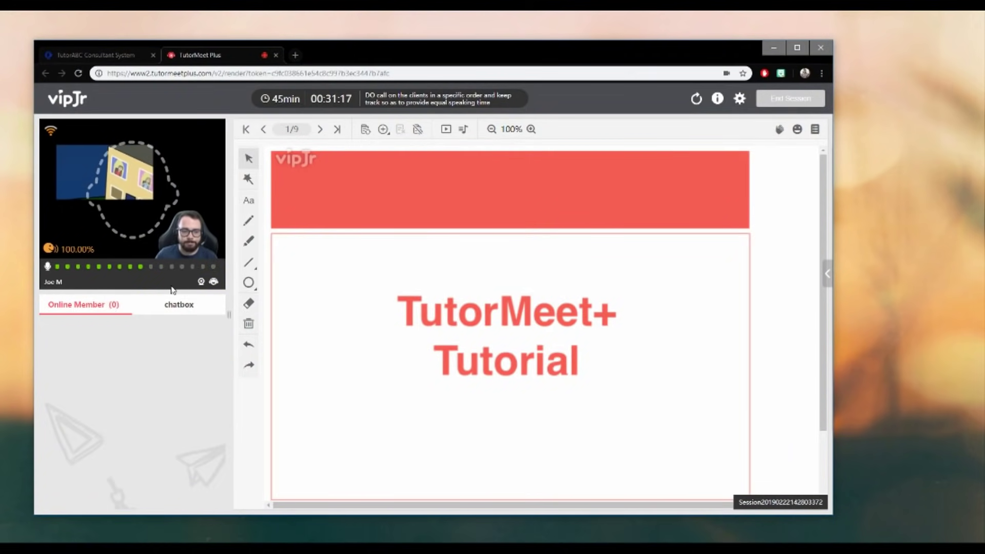
{"action": "left_click", "coordinate": [301, 540]}
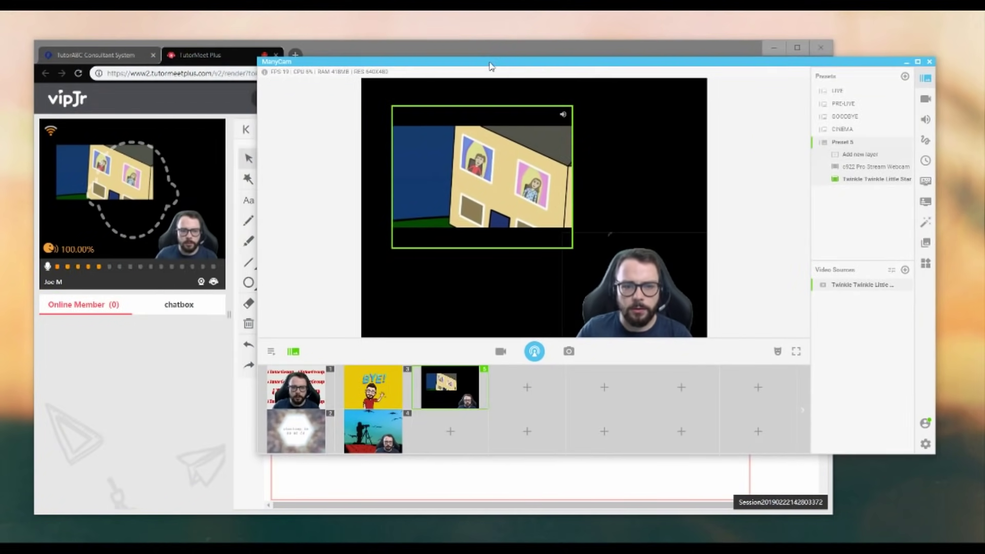
{"action": "left_click", "coordinate": [467, 51]}
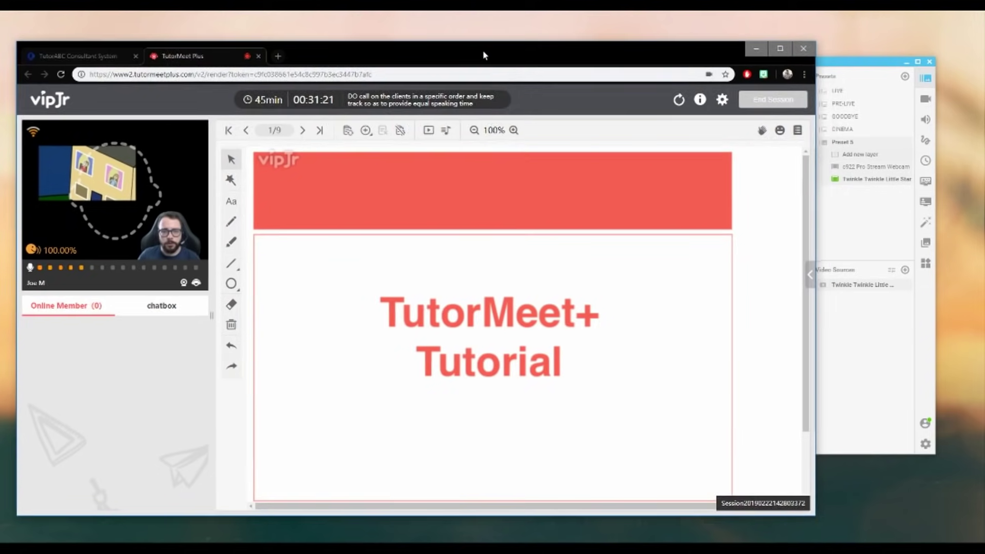
In ManyCam, enlarge the paused YouTube video layer from the frame's upper-left corner to fill the whole frame
{"action": "left_click", "coordinate": [873, 324]}
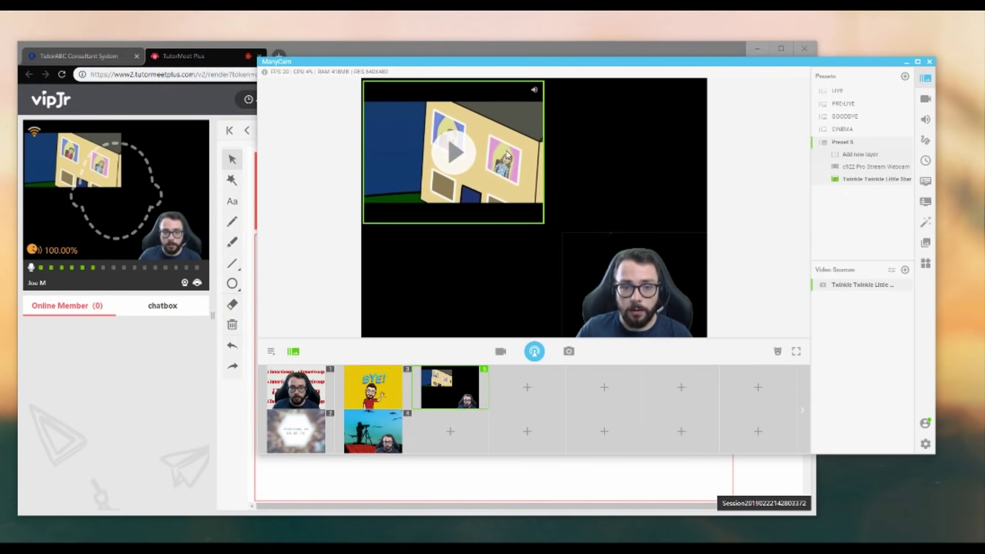
{"action": "left_click_drag", "start_coordinate": [542, 221], "coordinate": [707, 337]}
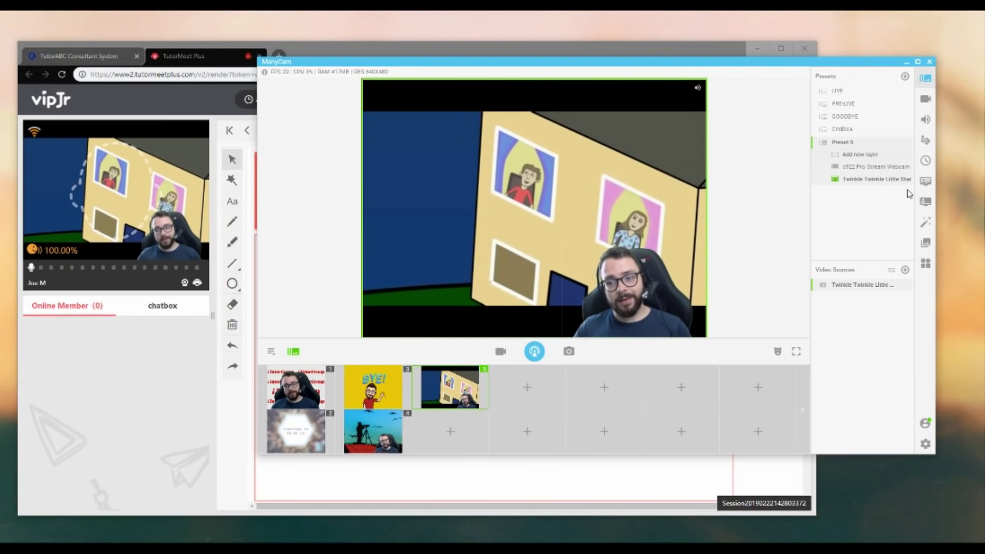
Examine the microphone choices in TutorMeet Plus and the Preset Audio setting in ManyCam
{"action": "left_click", "coordinate": [927, 120]}
{"action": "left_click", "coordinate": [729, 49]}
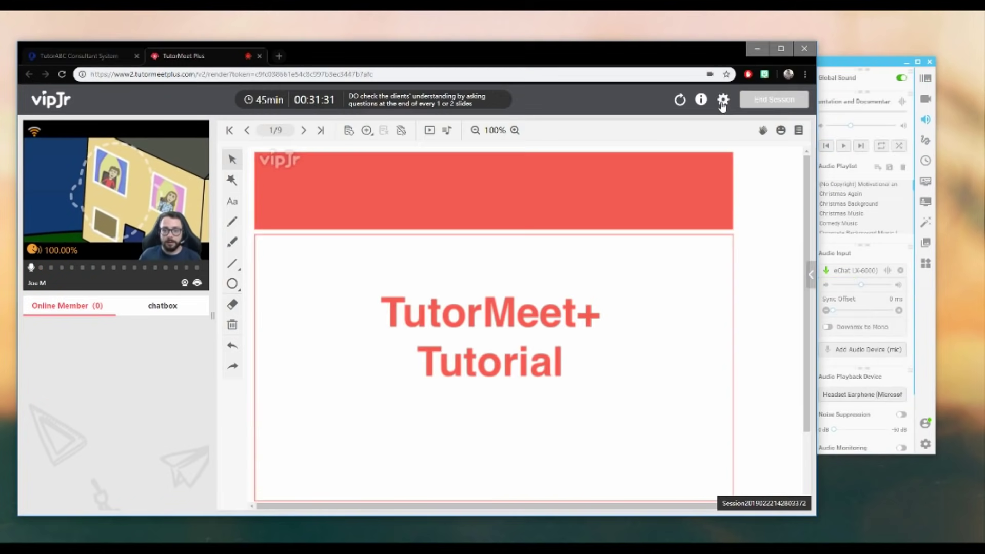
{"action": "left_click", "coordinate": [723, 99]}
{"action": "mouse_move", "coordinate": [692, 219]}
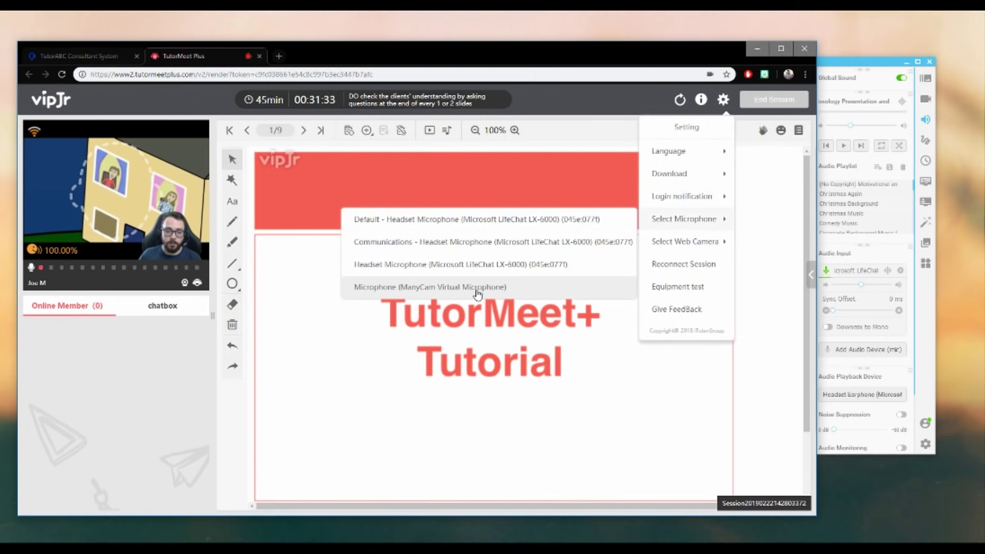
{"action": "left_click", "coordinate": [882, 294]}
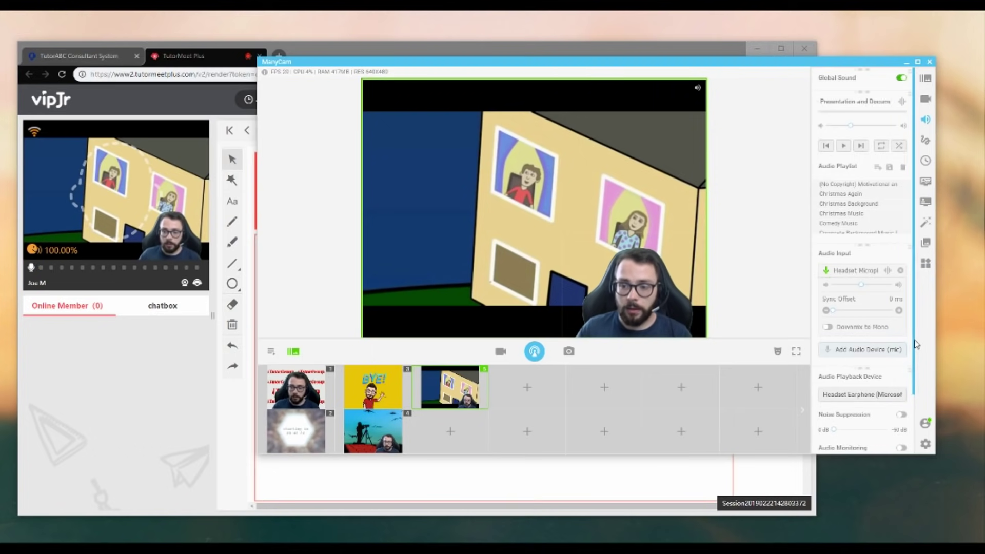
{"action": "scroll", "coordinate": [866, 363], "scroll_direction": "down", "scroll_amount": 2}
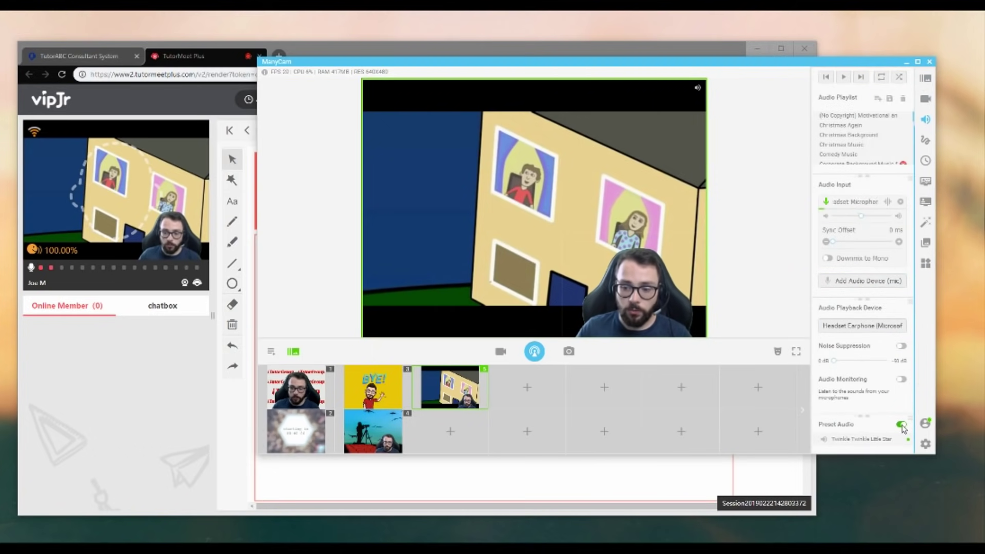
Review the audio input and preset audio settings, and pause the YouTube video layer
{"action": "scroll", "coordinate": [872, 390], "scroll_direction": "up", "scroll_amount": 2}
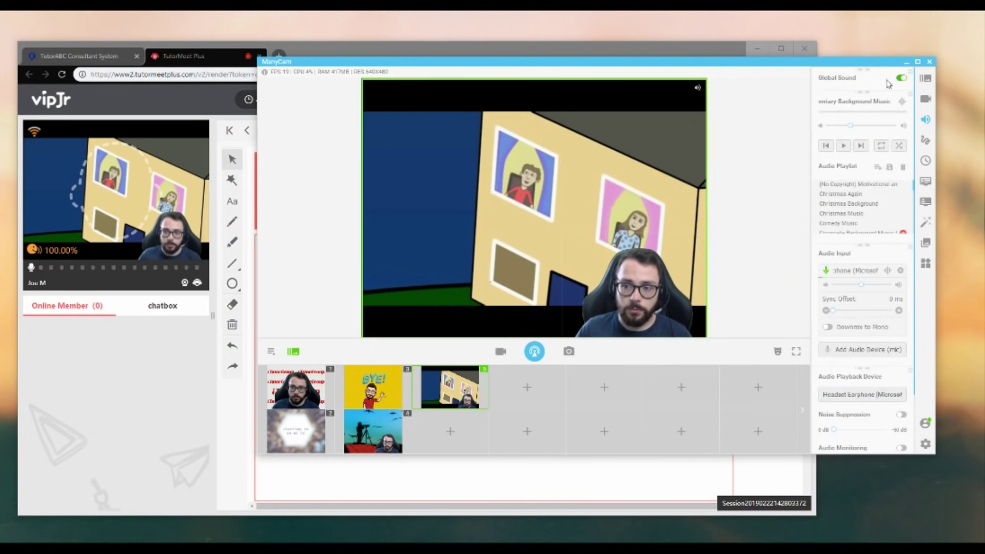
{"action": "scroll", "coordinate": [877, 303], "scroll_direction": "down", "scroll_amount": 2}
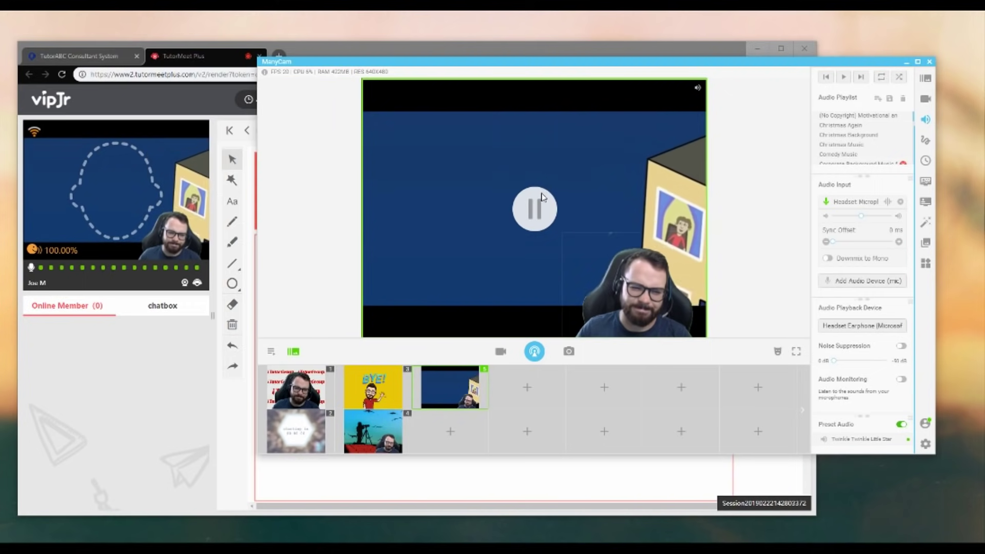
{"action": "left_click", "coordinate": [559, 186]}
{"action": "left_click_drag", "start_coordinate": [622, 63], "coordinate": [604, 69]}
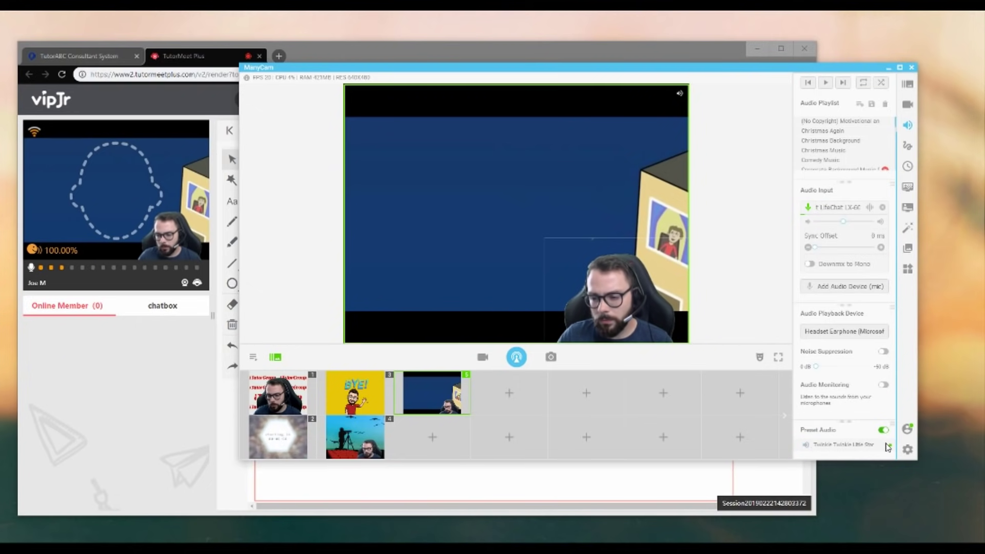
Lower the audio playlist's volume, and play the YouTube video layer briefly before pausing it again
{"action": "scroll", "coordinate": [893, 450], "scroll_direction": "up", "scroll_amount": 3}
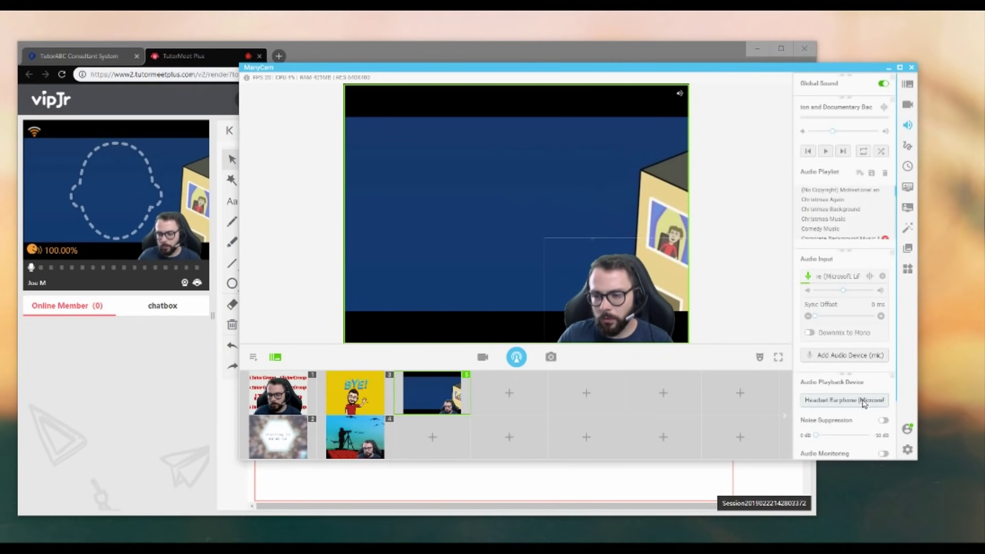
{"action": "left_click_drag", "start_coordinate": [835, 132], "coordinate": [823, 134]}
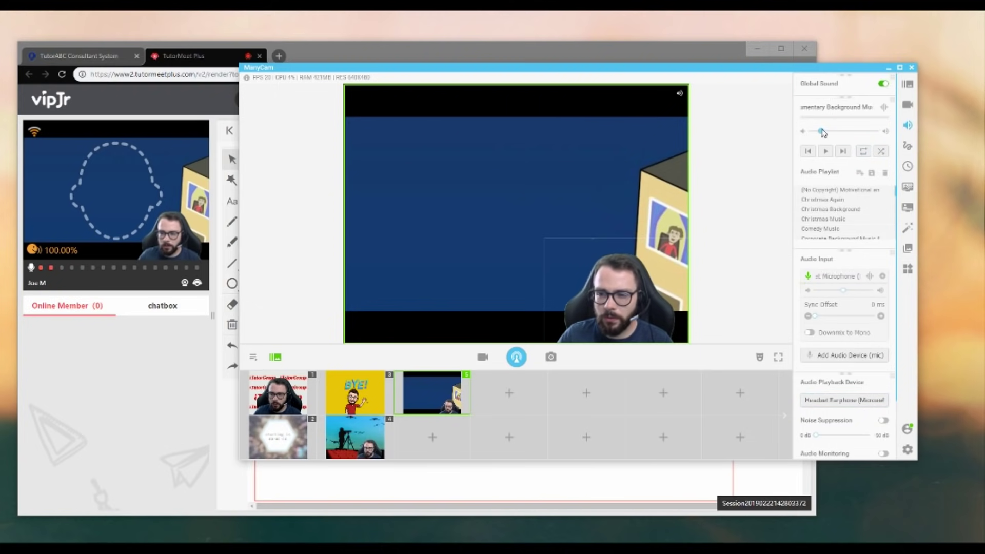
{"action": "left_click", "coordinate": [516, 215]}
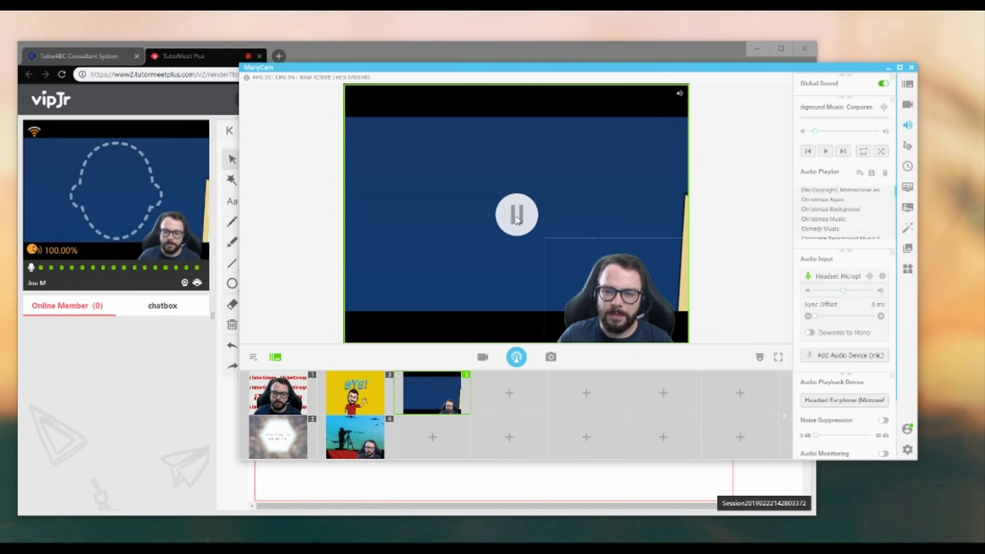
{"action": "left_click", "coordinate": [517, 218]}
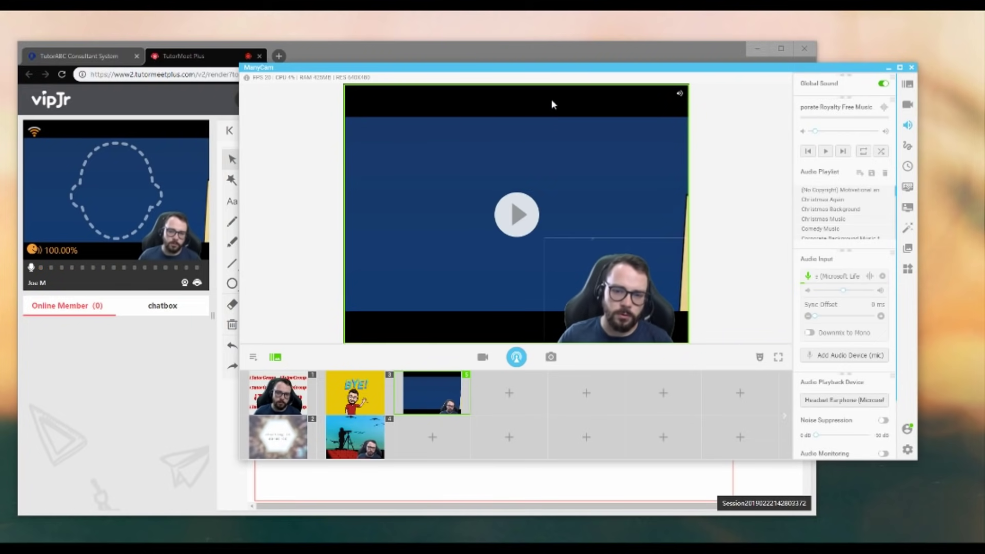
Replace the YouTube layer with the media file "21 Mistakes Chinese ESL Students Make" from the same-named folder in Projects
{"action": "left_click_drag", "start_coordinate": [553, 67], "coordinate": [566, 67]}
{"action": "mouse_move", "coordinate": [491, 170]}
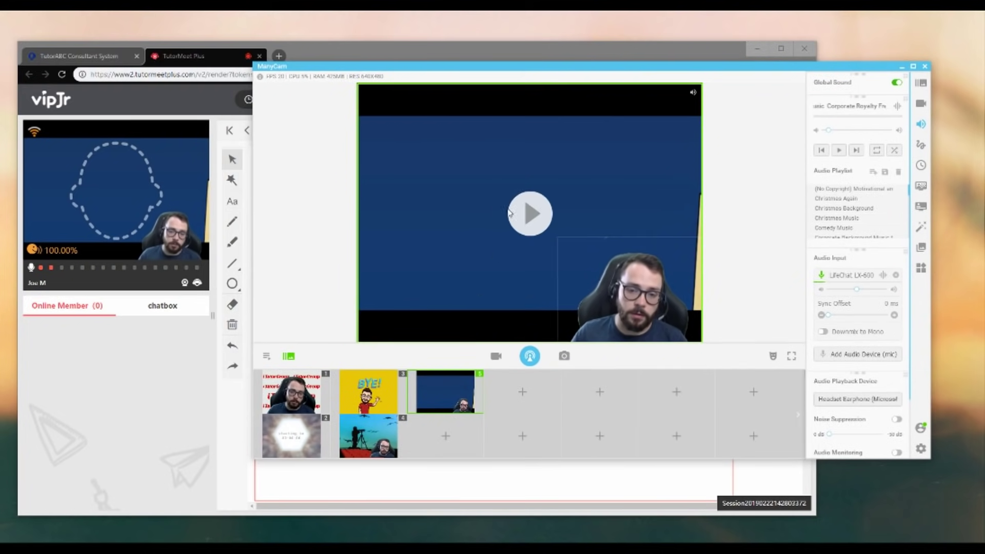
{"action": "right_click", "coordinate": [456, 140]}
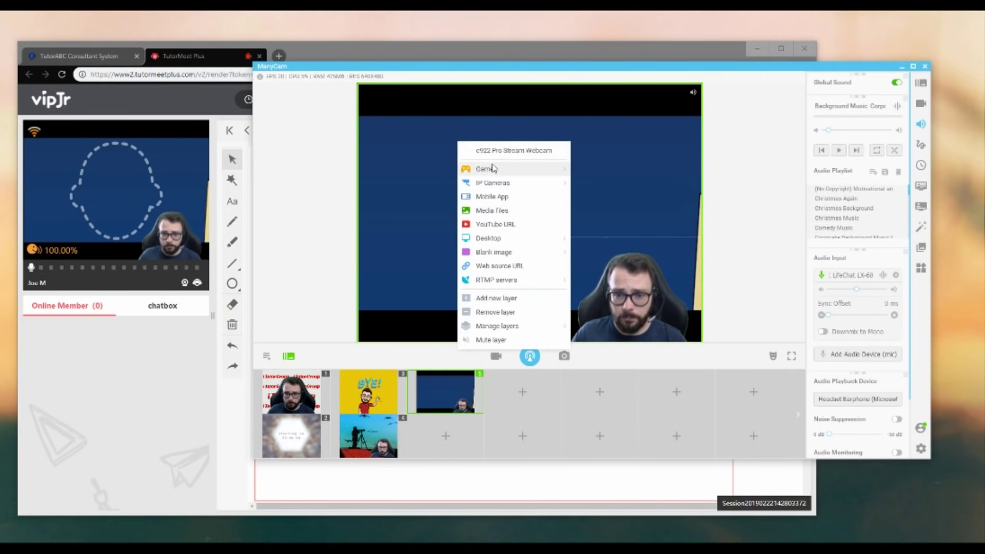
{"action": "left_click", "coordinate": [511, 213]}
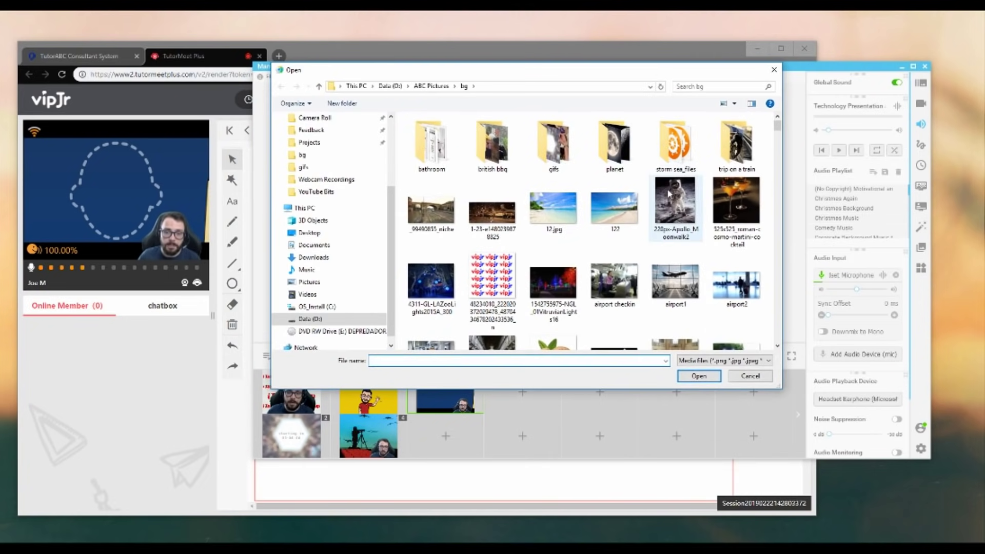
{"action": "scroll", "coordinate": [358, 197], "scroll_direction": "up", "scroll_amount": 2}
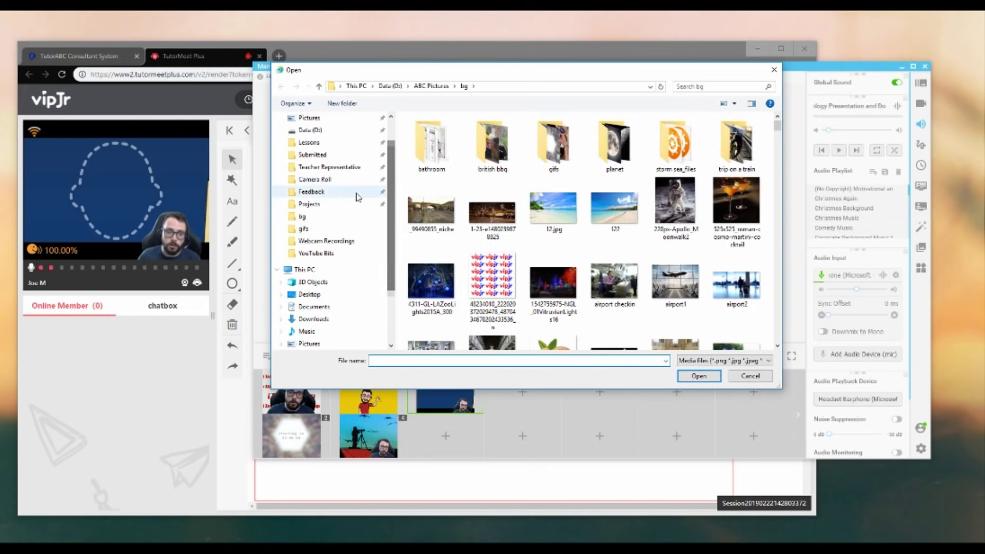
{"action": "left_click", "coordinate": [334, 203]}
{"action": "left_click", "coordinate": [487, 175]}
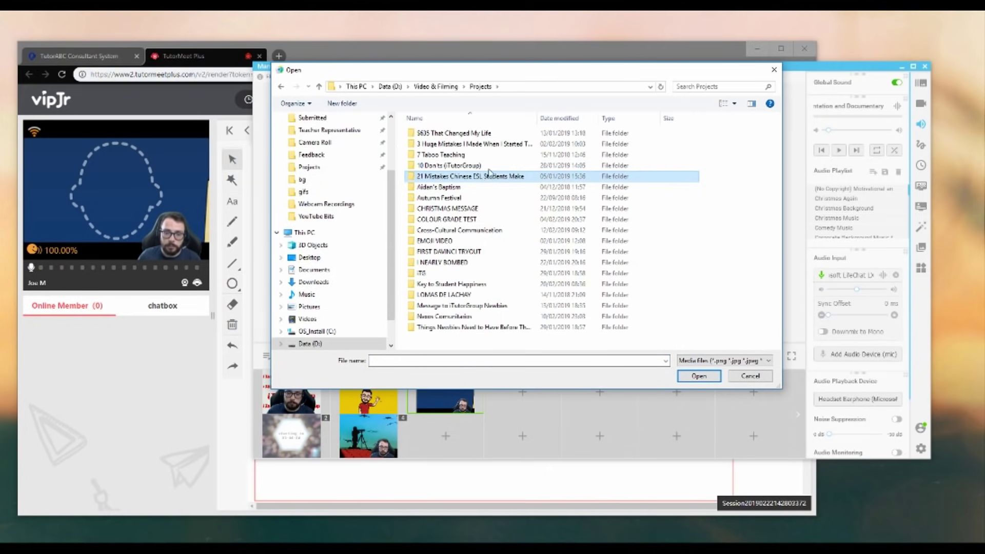
{"action": "double_click", "coordinate": [488, 175]}
{"action": "left_click_drag", "start_coordinate": [533, 71], "coordinate": [515, 73]}
{"action": "left_click", "coordinate": [437, 171]}
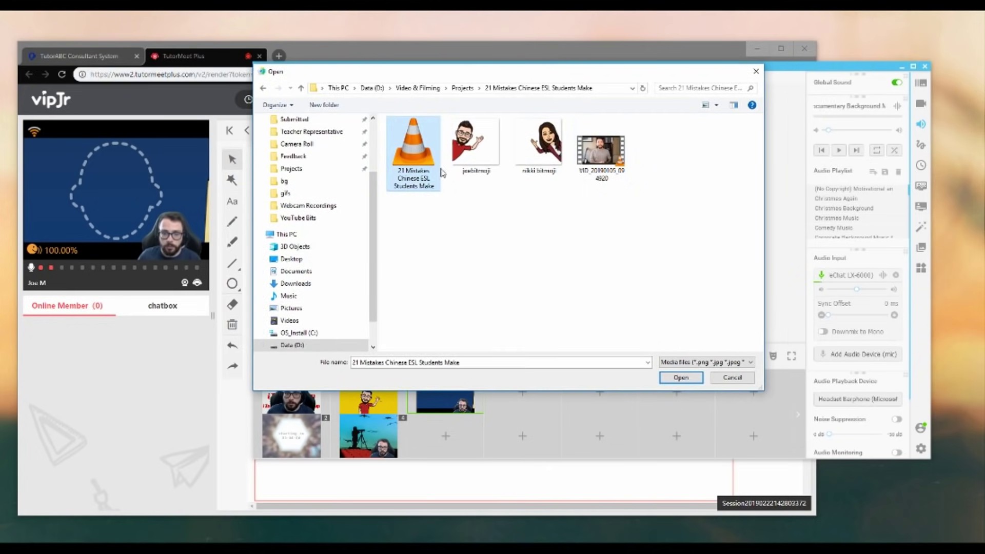
{"action": "left_click", "coordinate": [680, 378]}
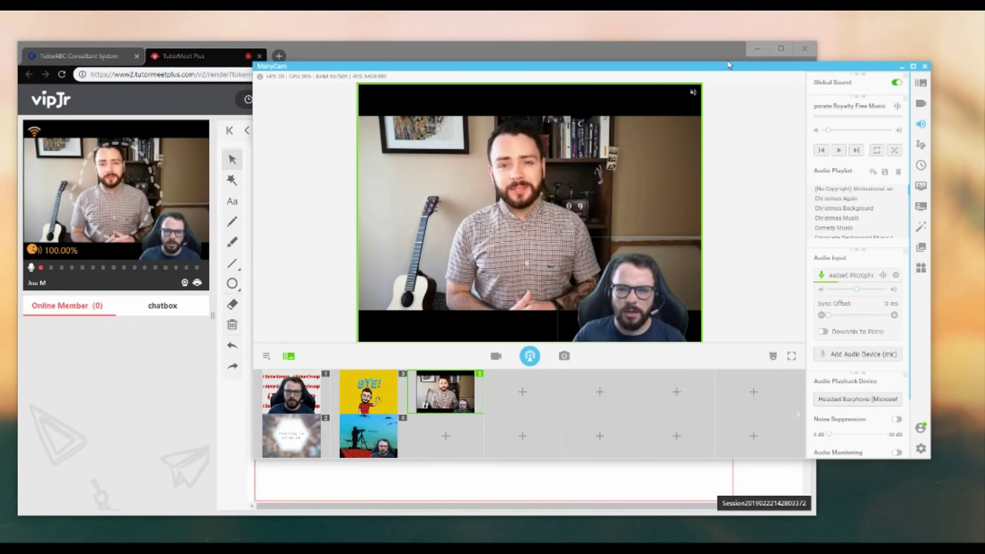
Reposition the ManyCam window beside the classroom's webcam feed to compare the local video in both
{"action": "left_click_drag", "start_coordinate": [728, 65], "coordinate": [705, 66]}
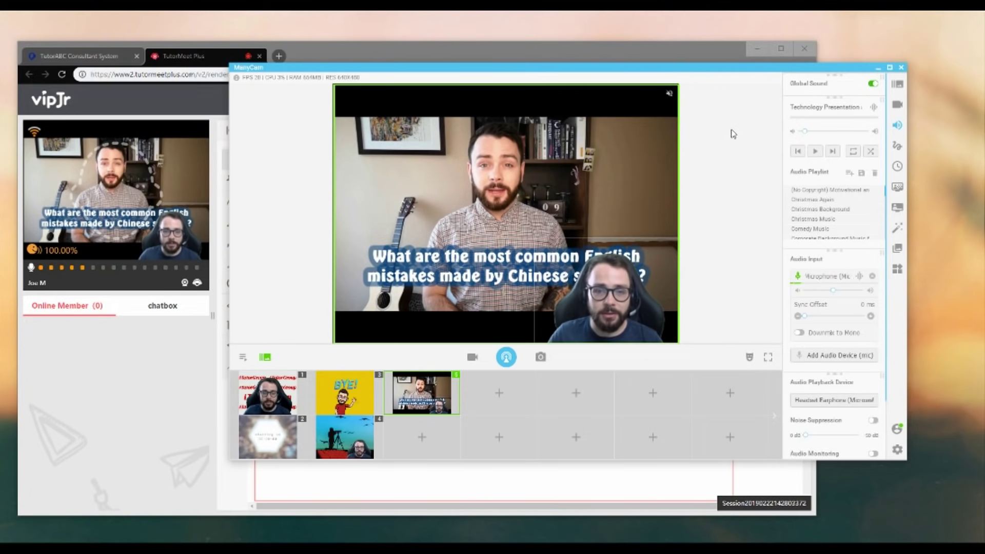
{"action": "left_click_drag", "start_coordinate": [710, 67], "coordinate": [752, 85]}
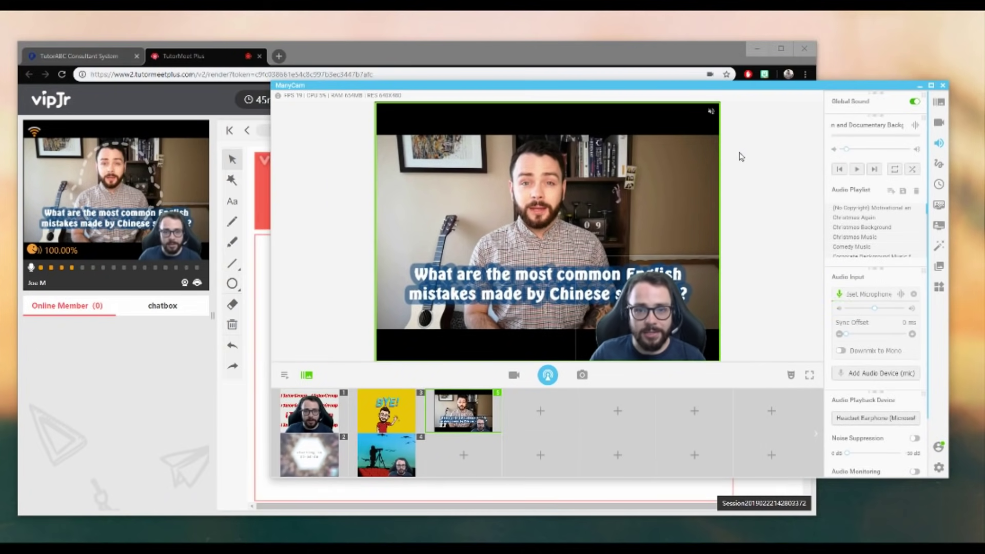
{"action": "mouse_move", "coordinate": [690, 142]}
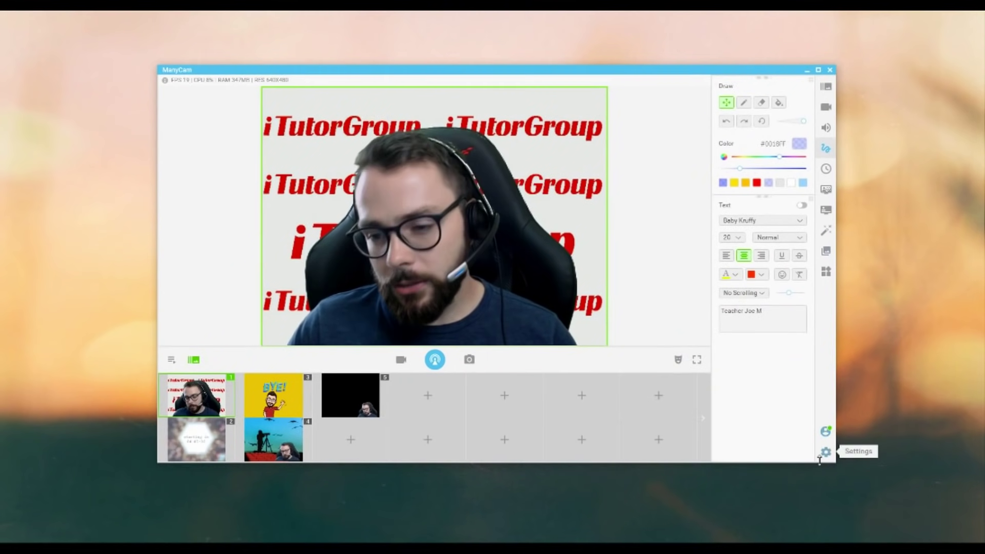
Open the general settings and choose Auto (Use when available) for hardware acceleration
{"action": "left_click", "coordinate": [823, 448]}
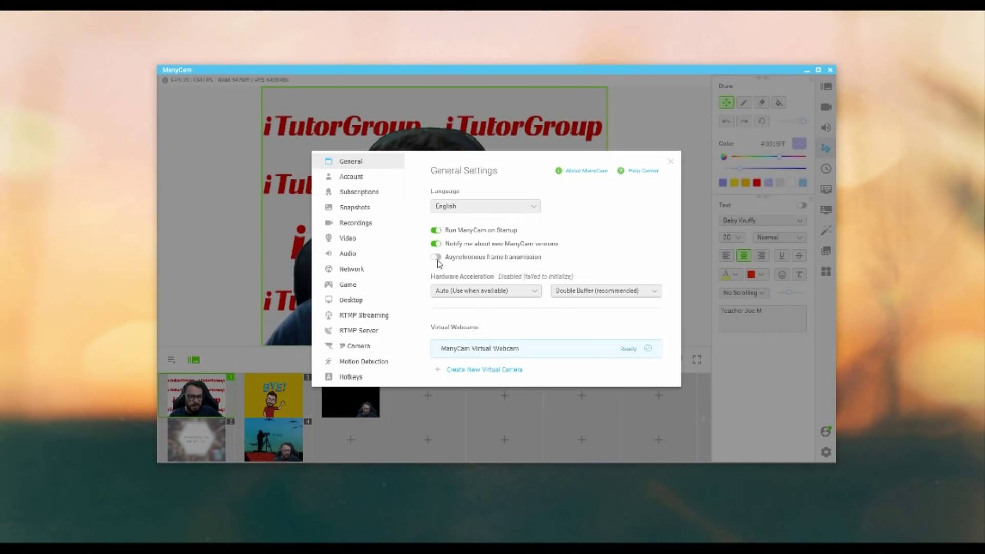
{"action": "left_click", "coordinate": [516, 292]}
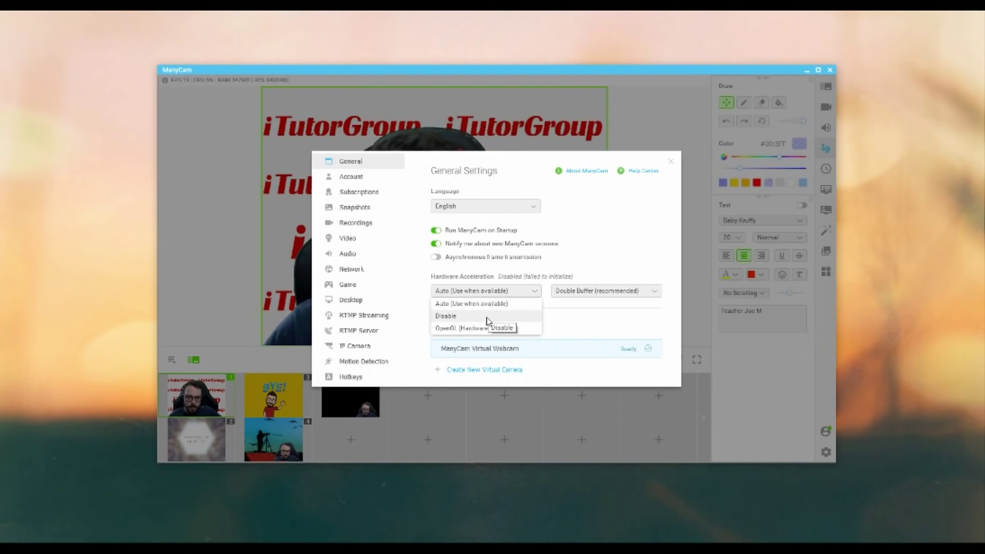
{"action": "left_click", "coordinate": [498, 305]}
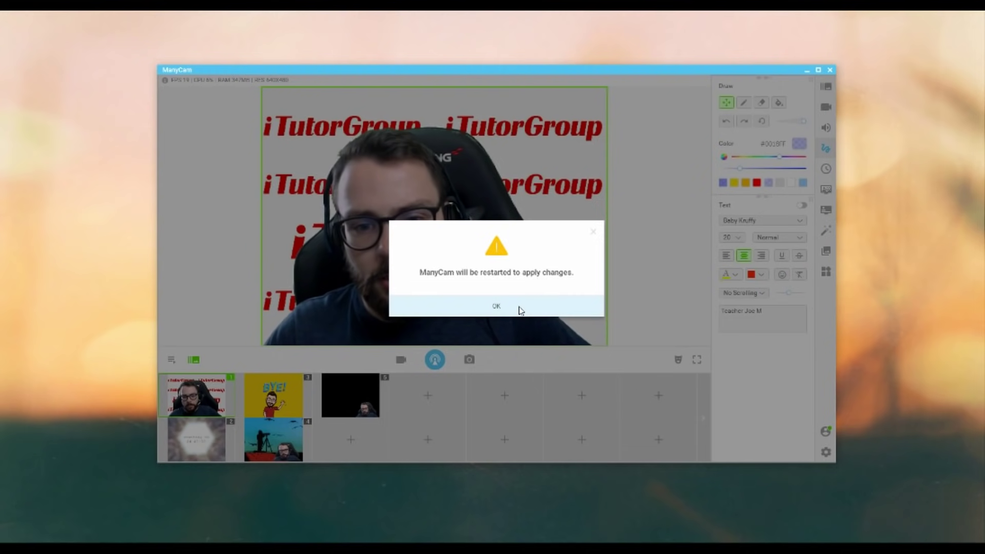
{"action": "left_click", "coordinate": [593, 232]}
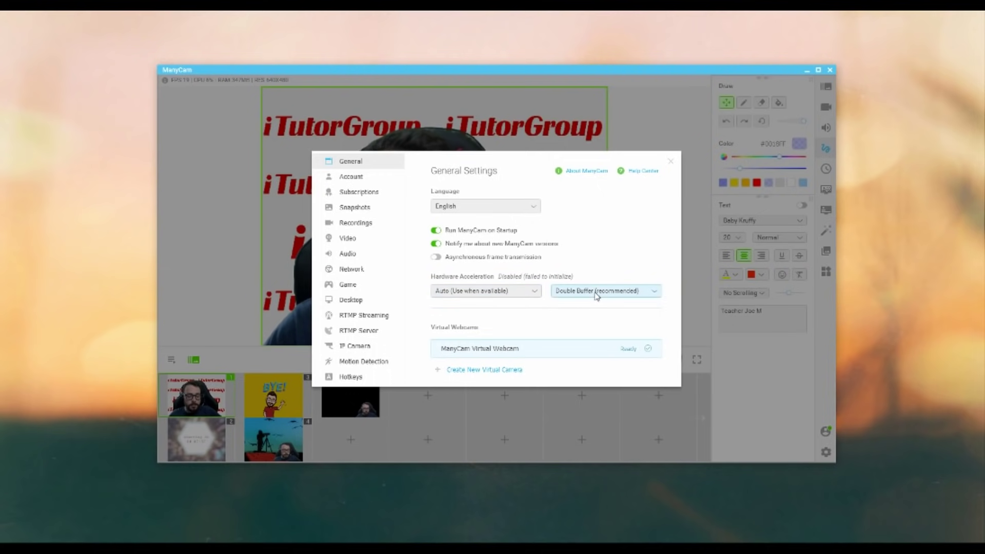
Look through the account, subscription and snapshot settings
{"action": "left_click", "coordinate": [366, 180]}
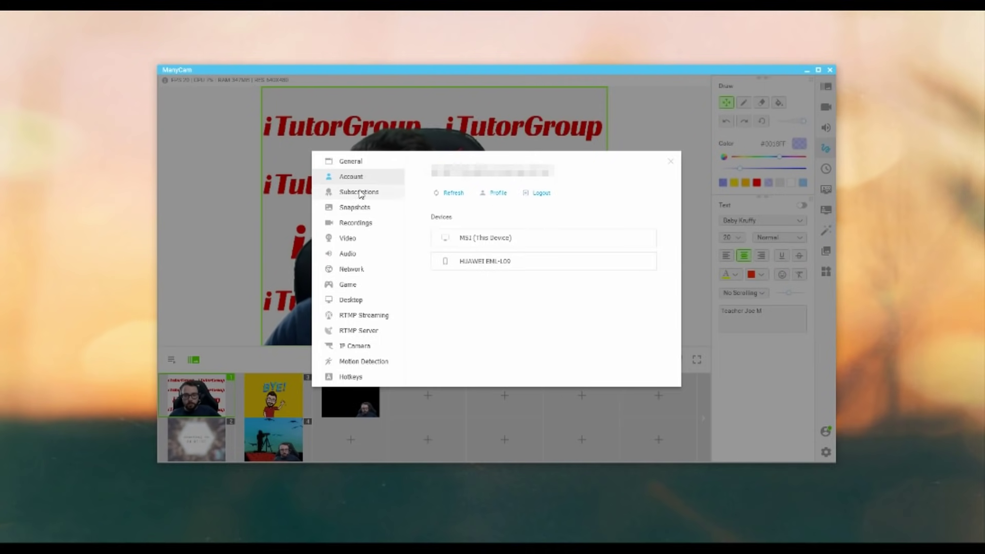
{"action": "left_click", "coordinate": [361, 193]}
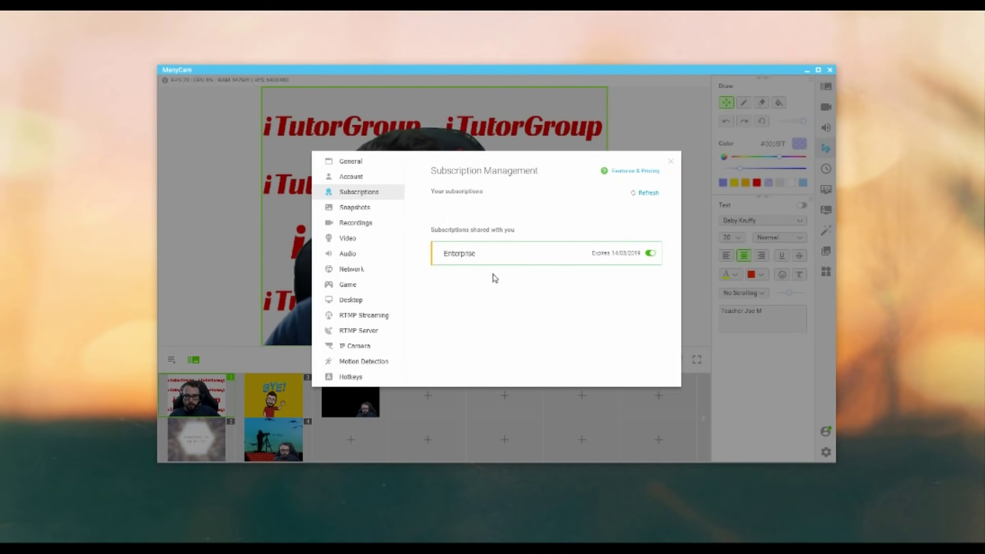
{"action": "left_click", "coordinate": [365, 210]}
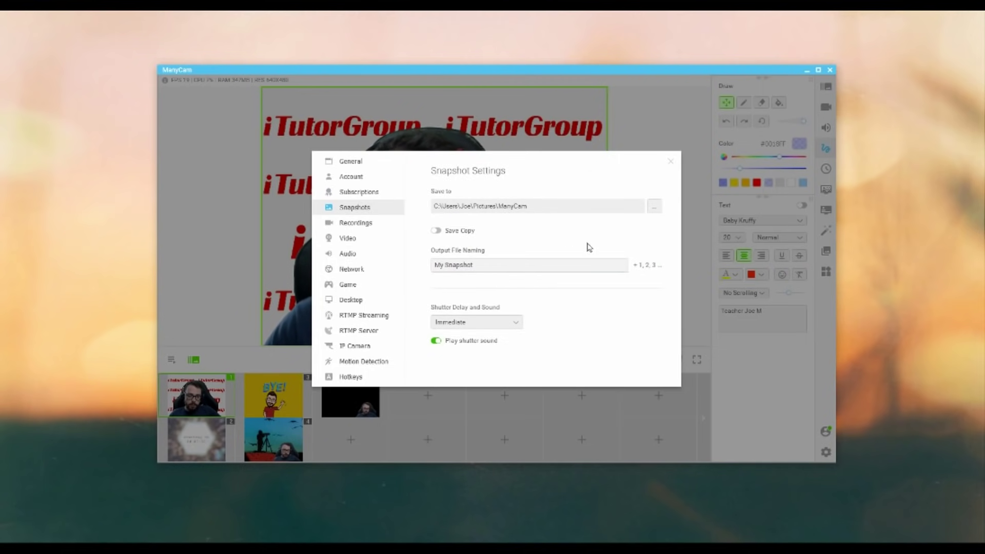
Open the recording settings and examine the available recording formats, keeping MP4
{"action": "left_click", "coordinate": [360, 225]}
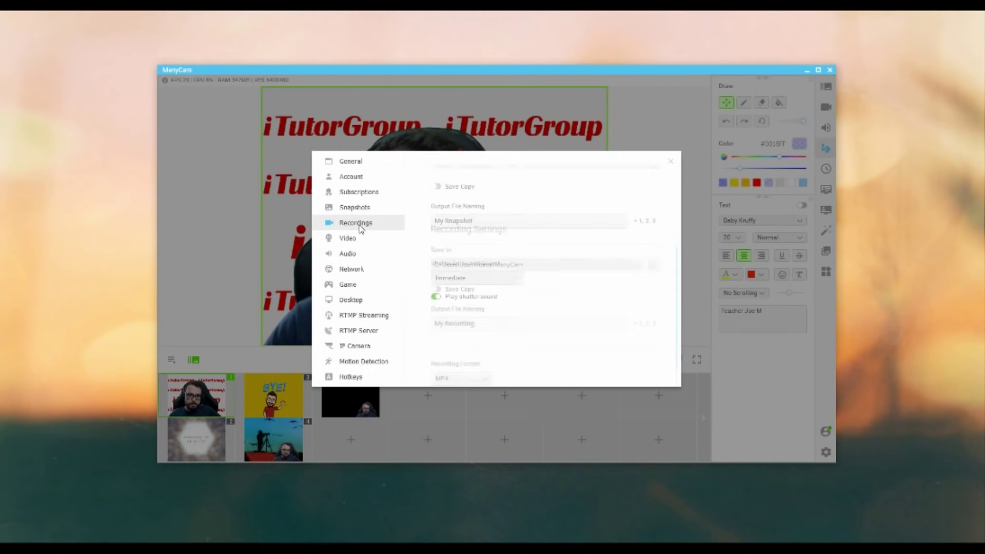
{"action": "scroll", "coordinate": [545, 291], "scroll_direction": "down", "scroll_amount": 3}
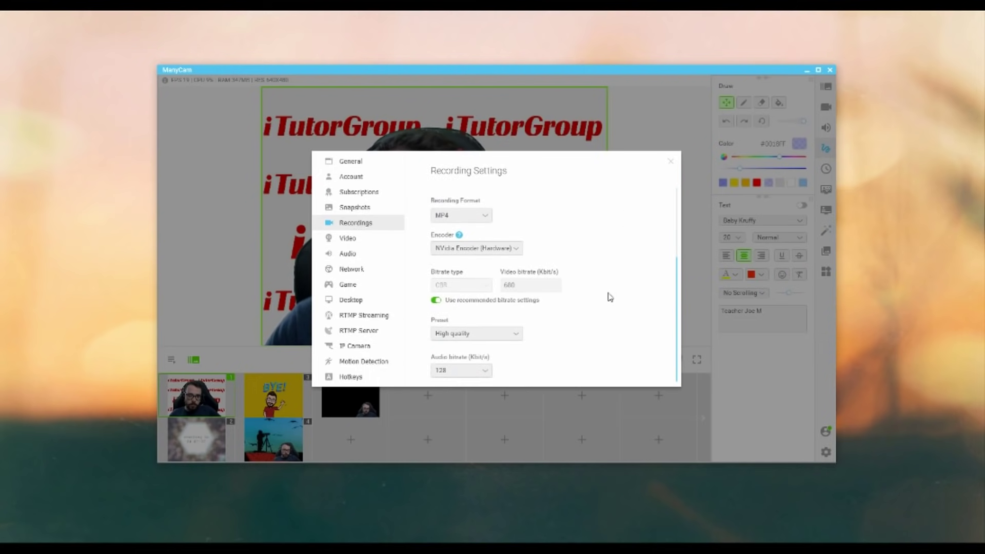
{"action": "left_click", "coordinate": [465, 218]}
{"action": "left_click", "coordinate": [530, 214]}
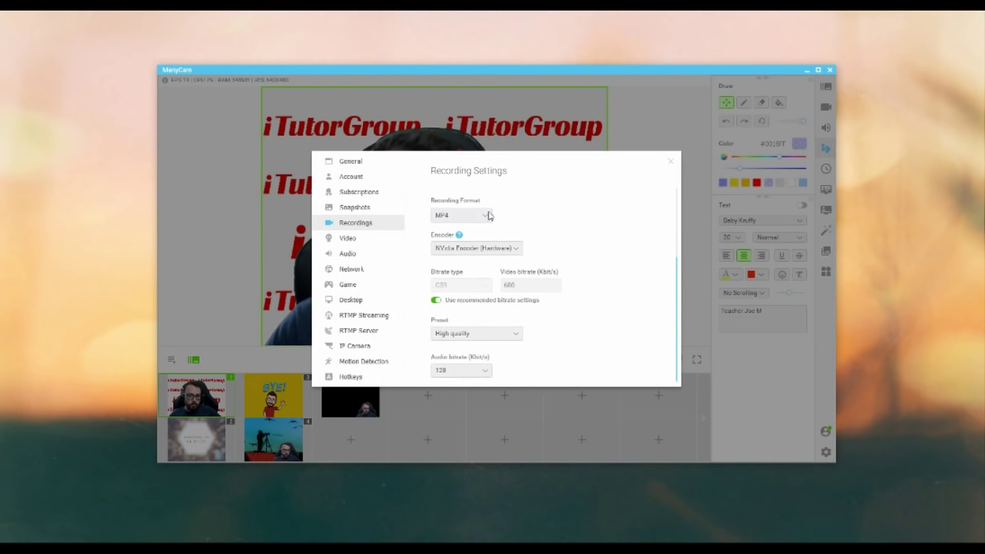
{"action": "left_click", "coordinate": [480, 218]}
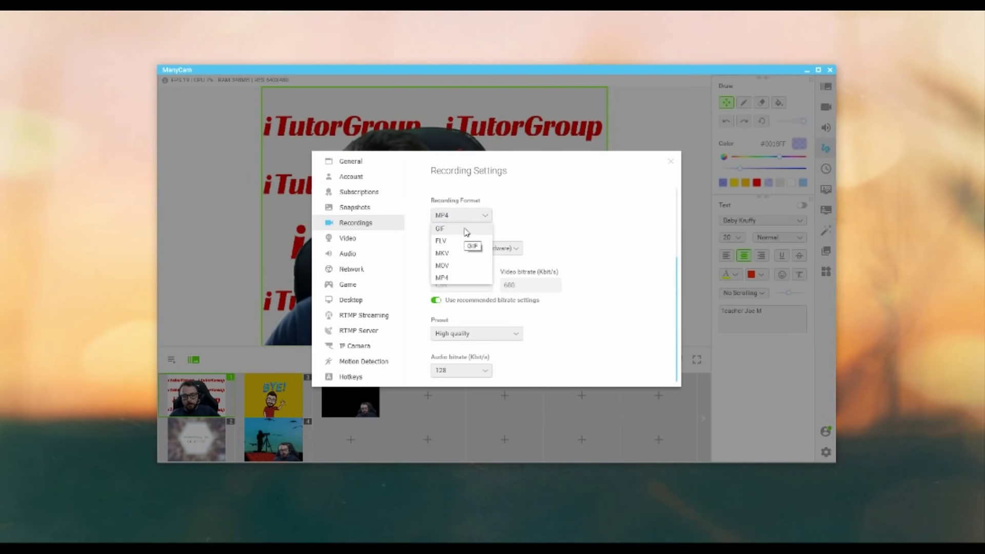
{"action": "left_click", "coordinate": [560, 209]}
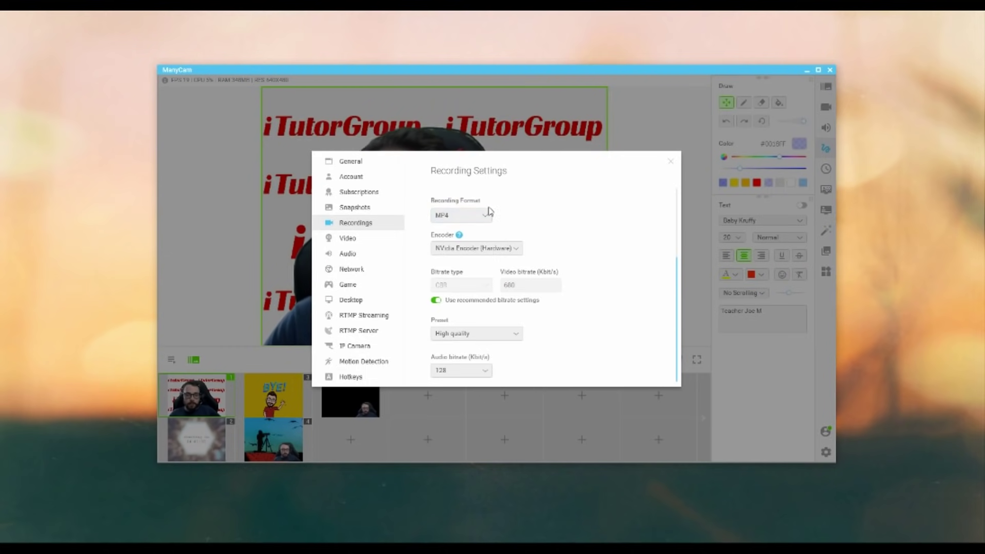
{"action": "left_click", "coordinate": [469, 218]}
{"action": "left_click", "coordinate": [535, 220]}
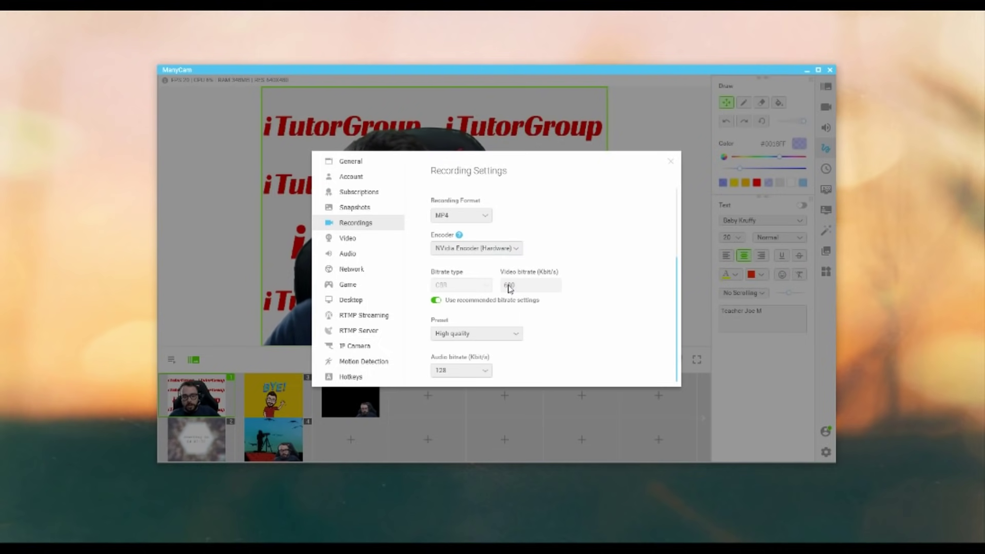
Examine the recording quality presets and audio bitrate choices, keeping High quality and 128 Kbit/s
{"action": "left_click", "coordinate": [493, 340]}
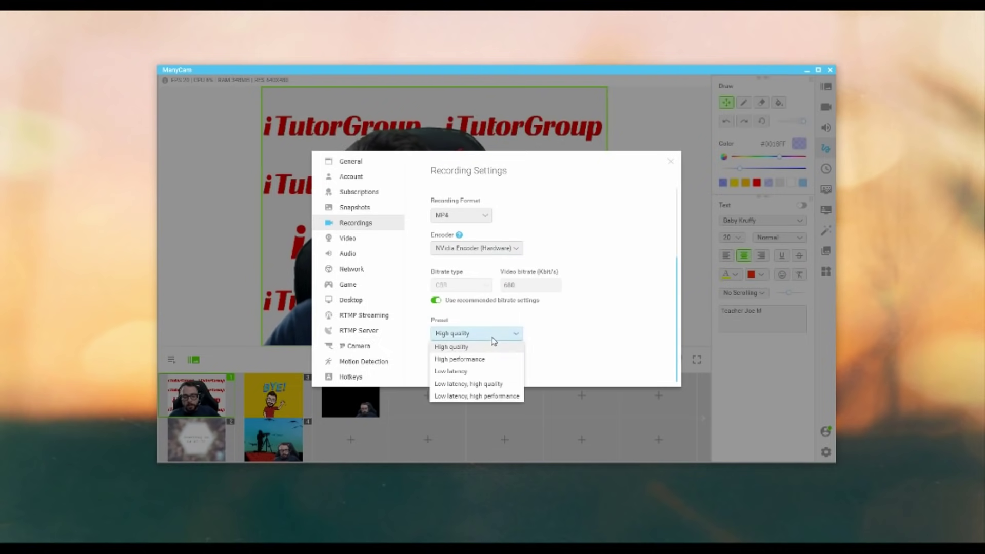
{"action": "left_click", "coordinate": [536, 338]}
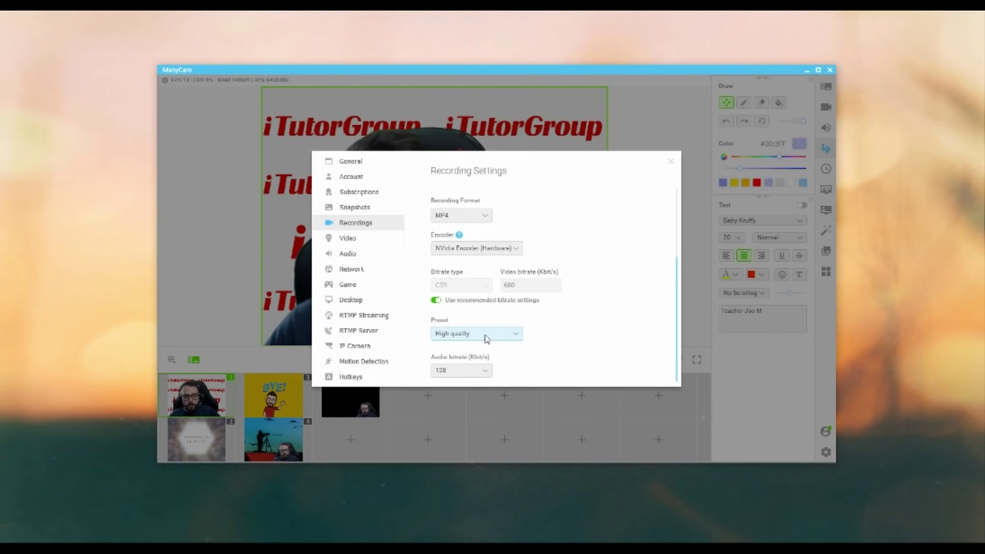
{"action": "left_click", "coordinate": [469, 367]}
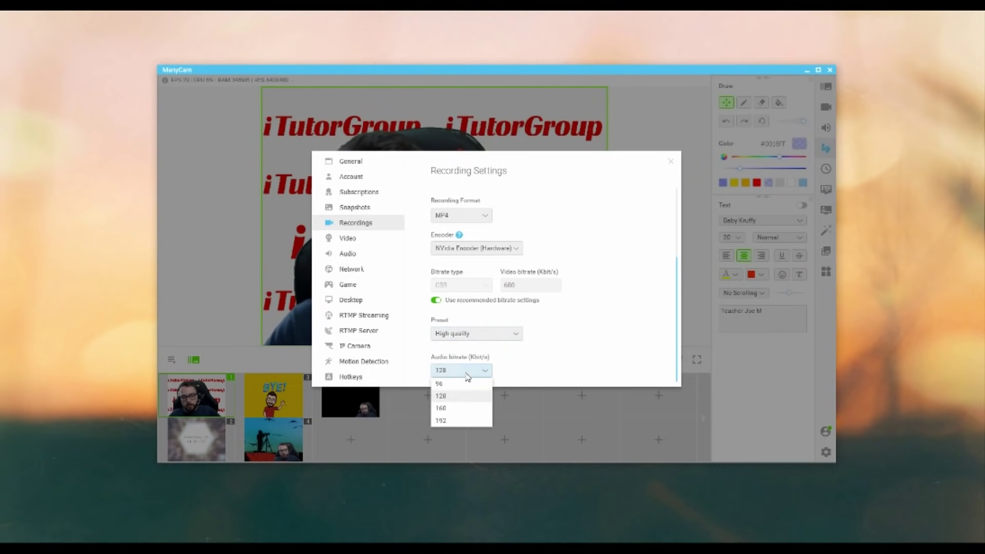
{"action": "left_click", "coordinate": [511, 370]}
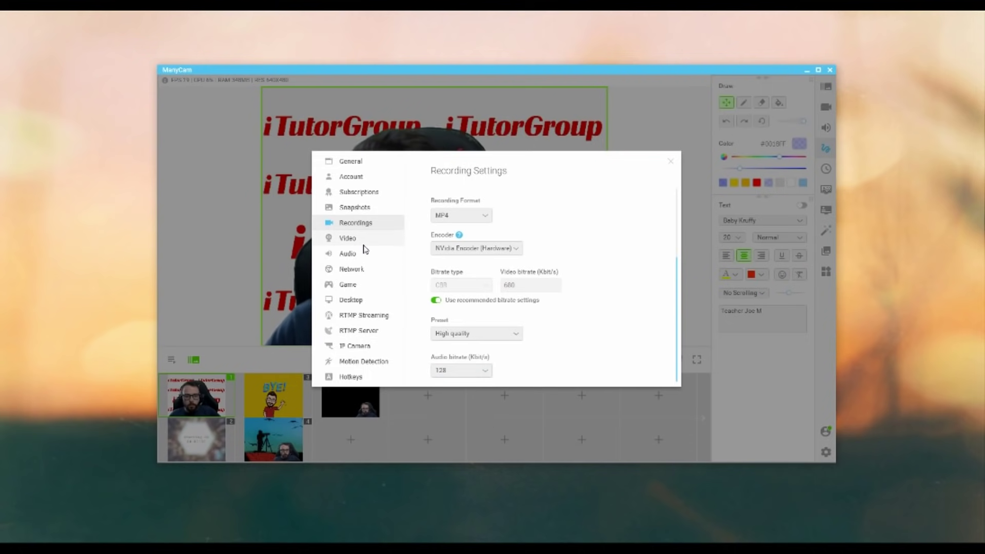
{"action": "left_click", "coordinate": [457, 370]}
{"action": "left_click", "coordinate": [544, 357]}
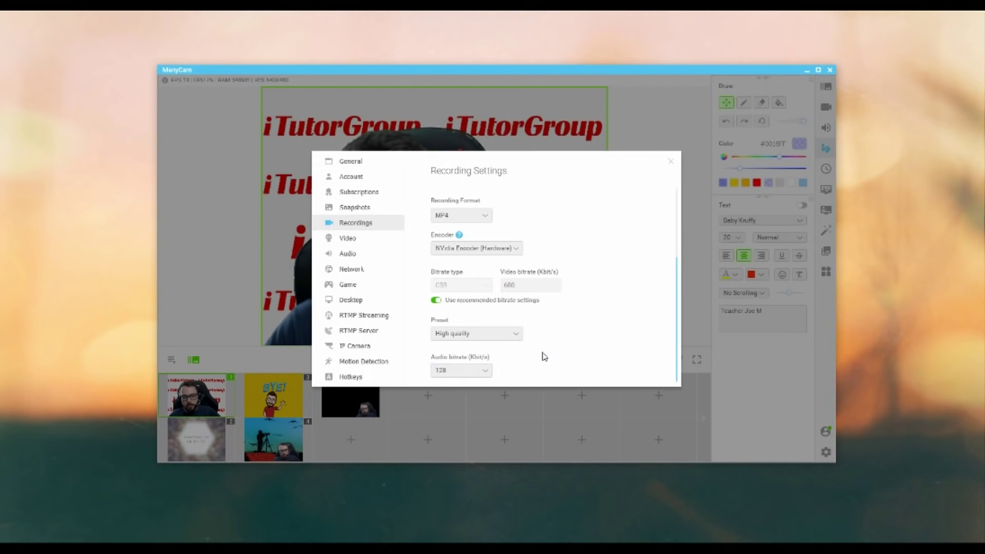
Recheck the recording audio bitrate choices, keeping 128 Kbit/s, and review the video and audio settings
{"action": "left_click", "coordinate": [459, 374]}
{"action": "left_click", "coordinate": [545, 377]}
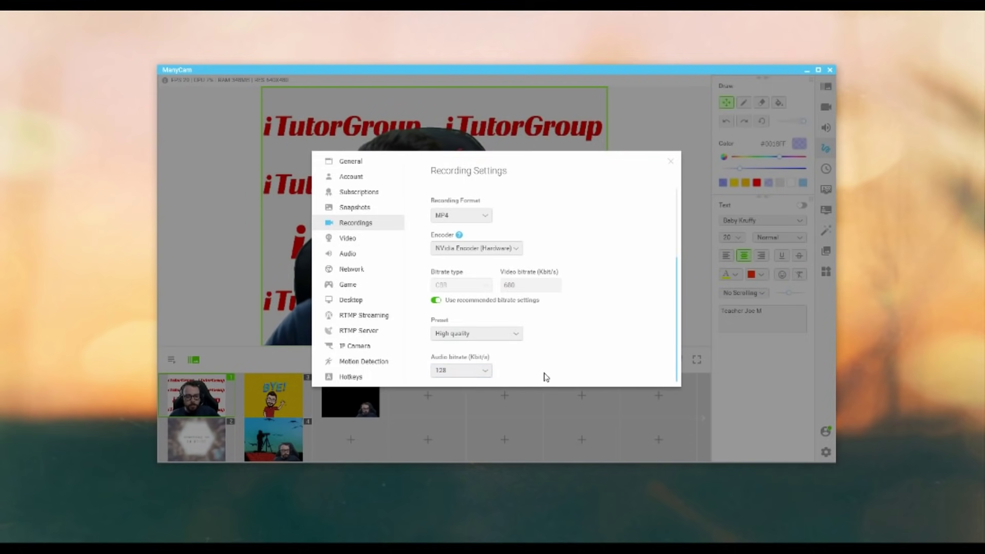
{"action": "left_click", "coordinate": [349, 239]}
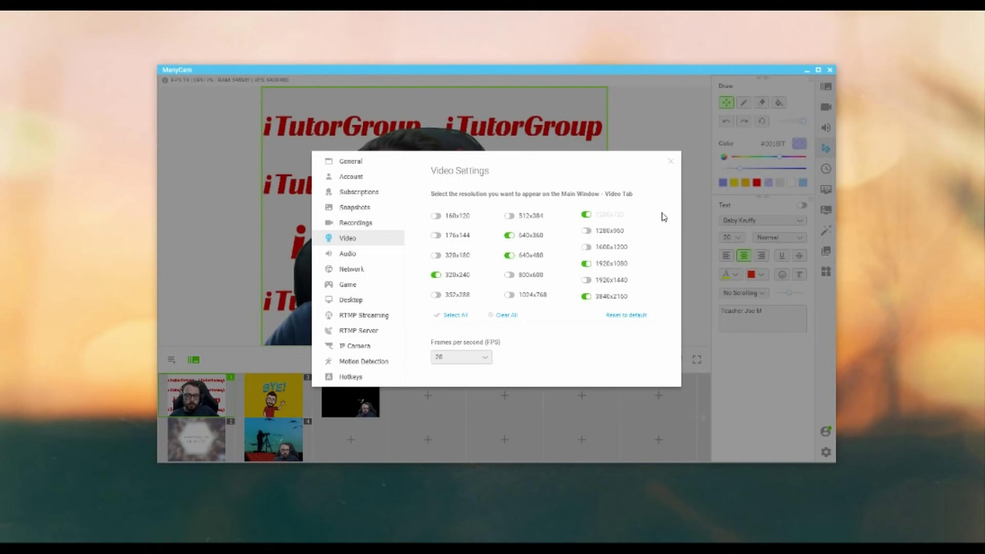
{"action": "left_click", "coordinate": [353, 254]}
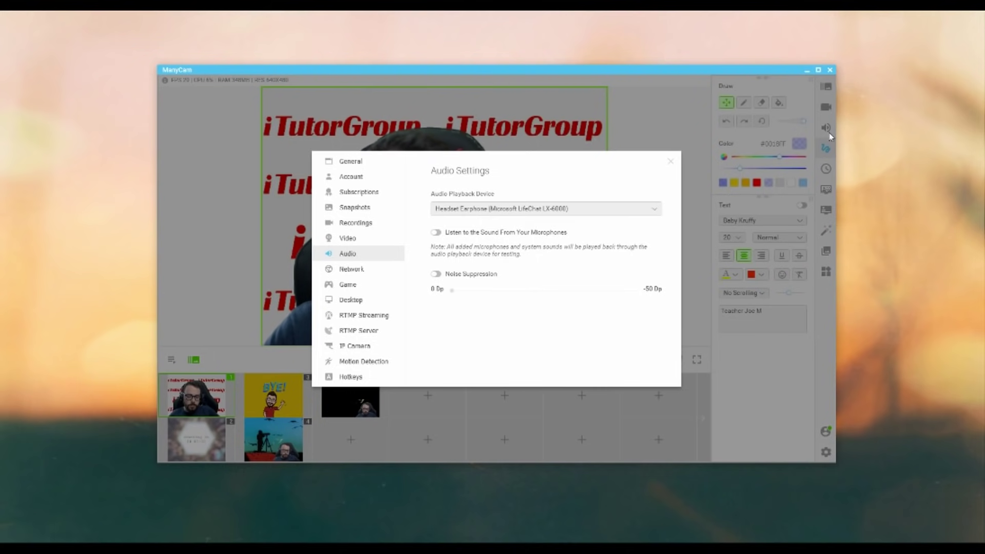
Look through the network, game, desktop, RTMP streaming, RTMP server, IP camera and motion detection settings
{"action": "left_click", "coordinate": [392, 272]}
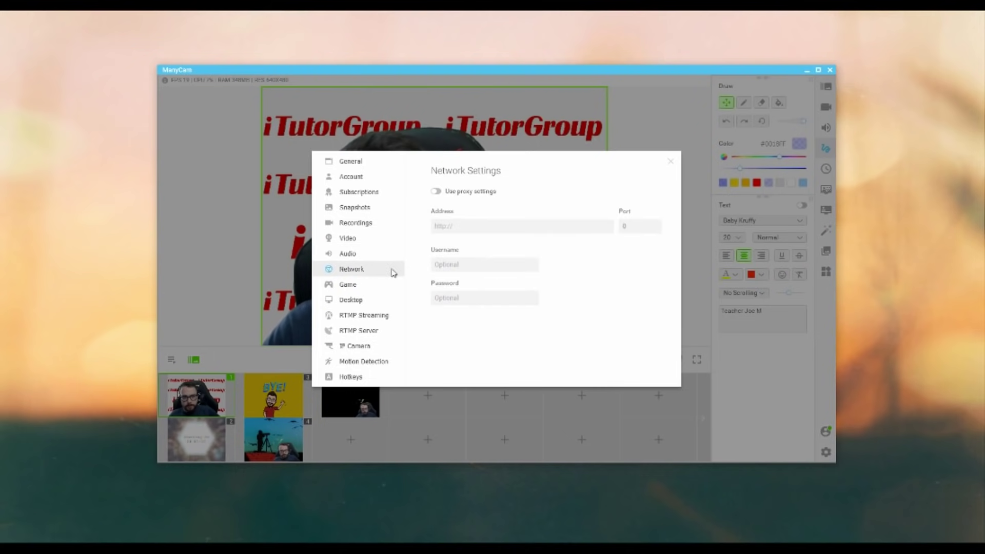
{"action": "left_click", "coordinate": [353, 287]}
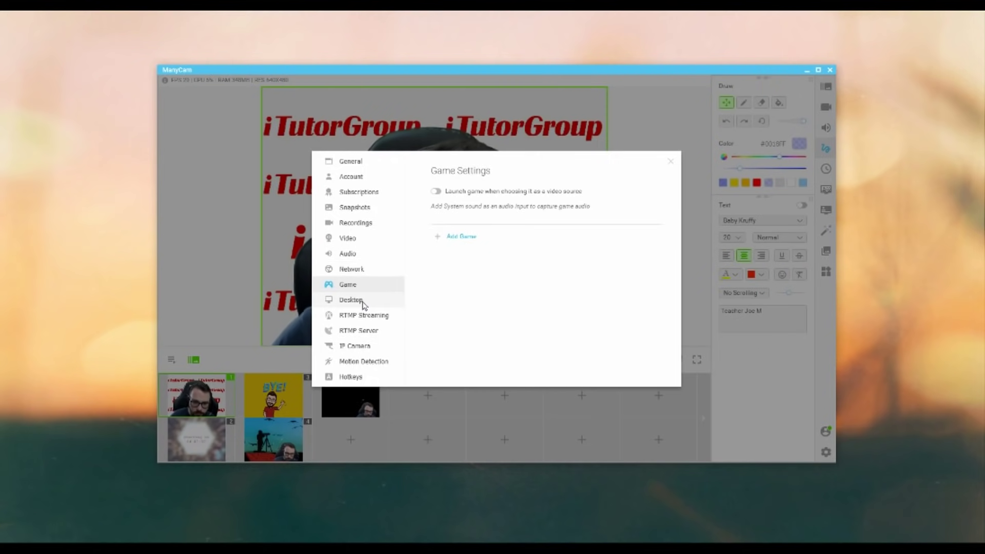
{"action": "left_click", "coordinate": [363, 305]}
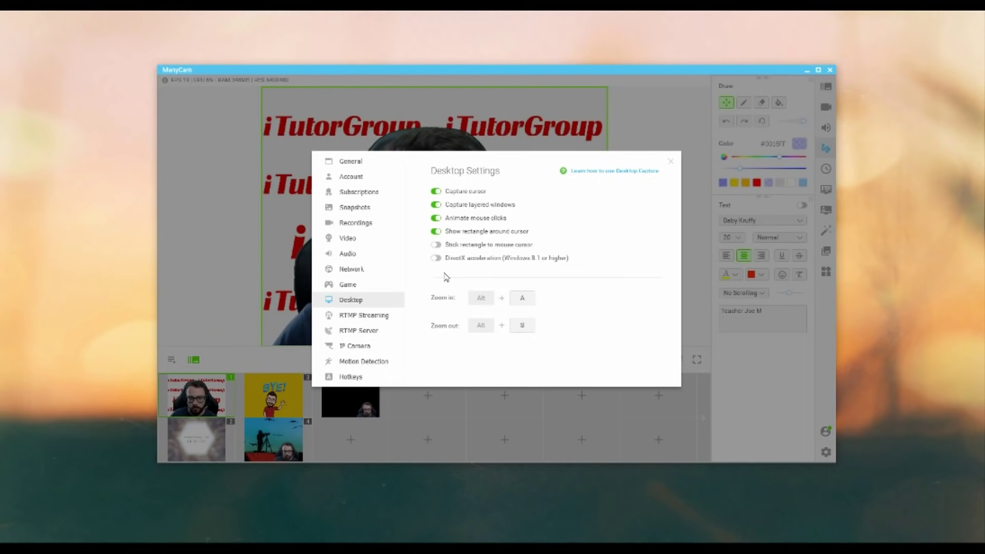
{"action": "left_click", "coordinate": [367, 318]}
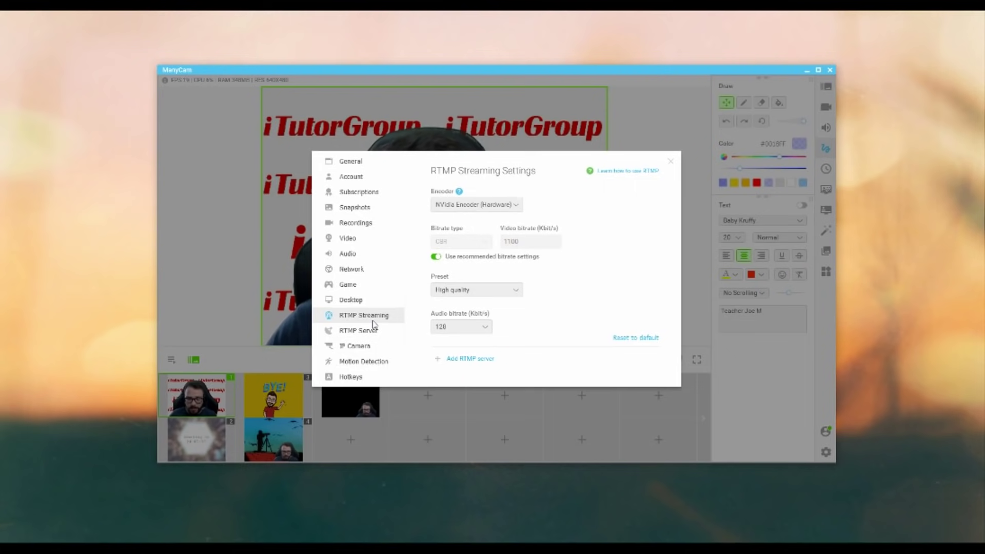
{"action": "left_click", "coordinate": [369, 328]}
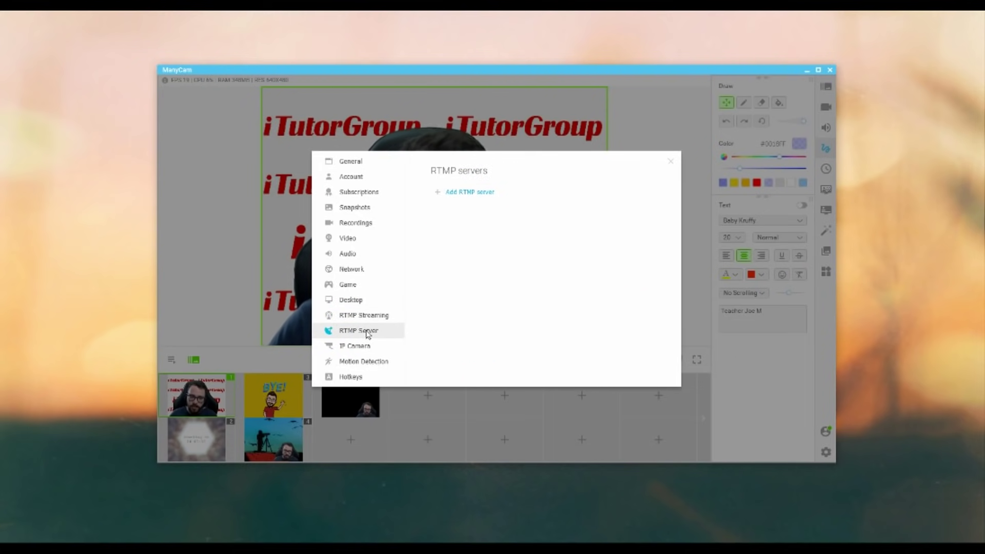
{"action": "left_click", "coordinate": [363, 349]}
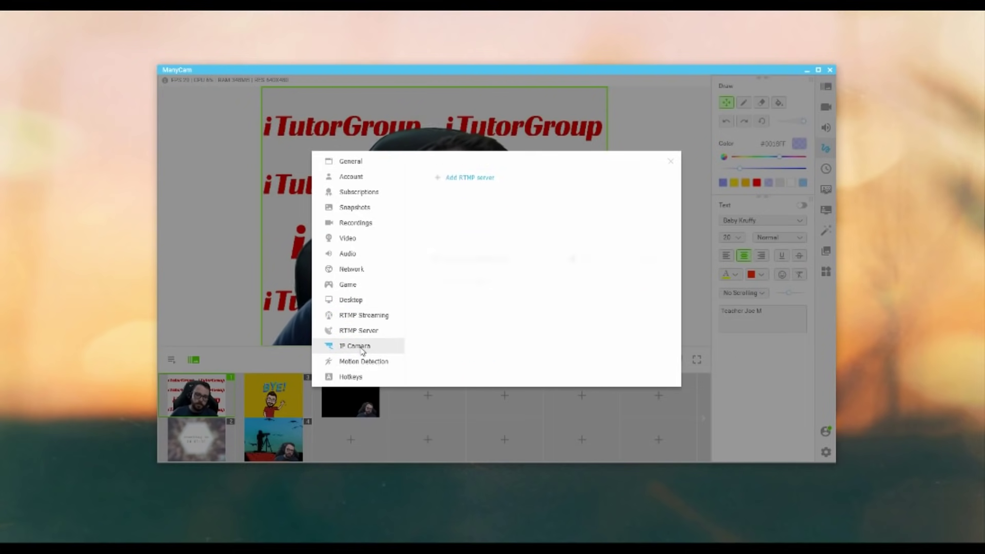
{"action": "left_click", "coordinate": [373, 362]}
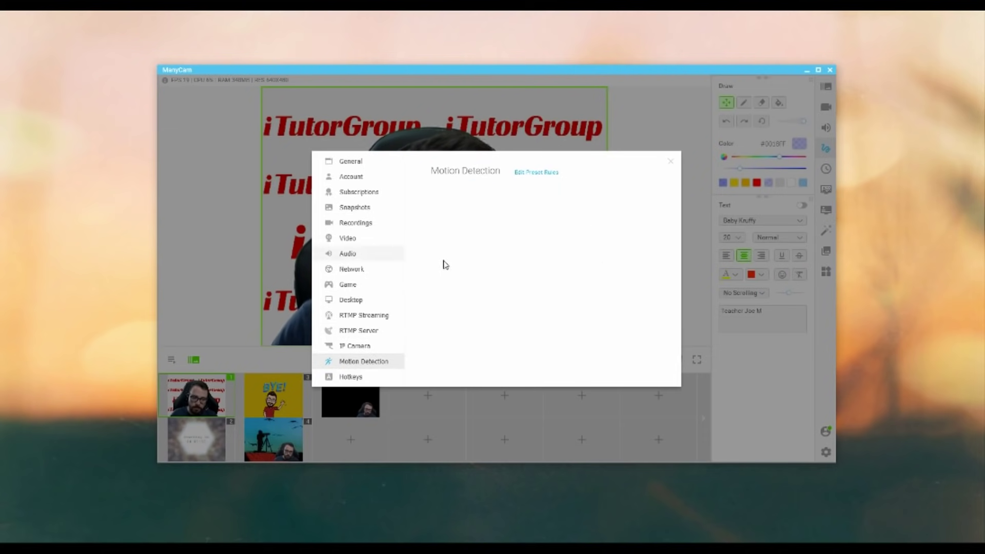
Examine the hotkeys assigned to transitioning and cutting between presets, and close the settings
{"action": "left_click", "coordinate": [353, 377]}
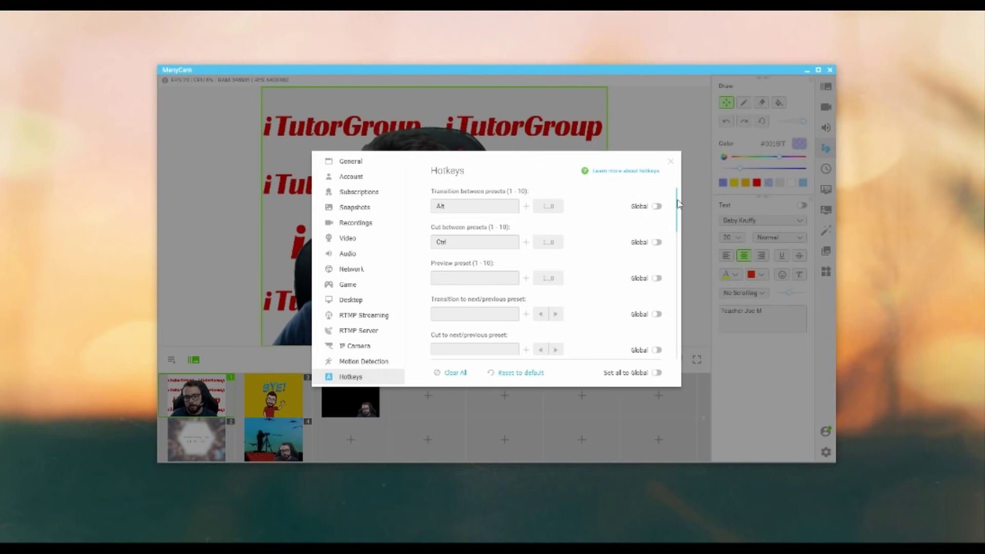
{"action": "scroll", "coordinate": [678, 204], "scroll_direction": "down", "scroll_amount": 2}
{"action": "scroll", "coordinate": [678, 203], "scroll_direction": "up", "scroll_amount": 2}
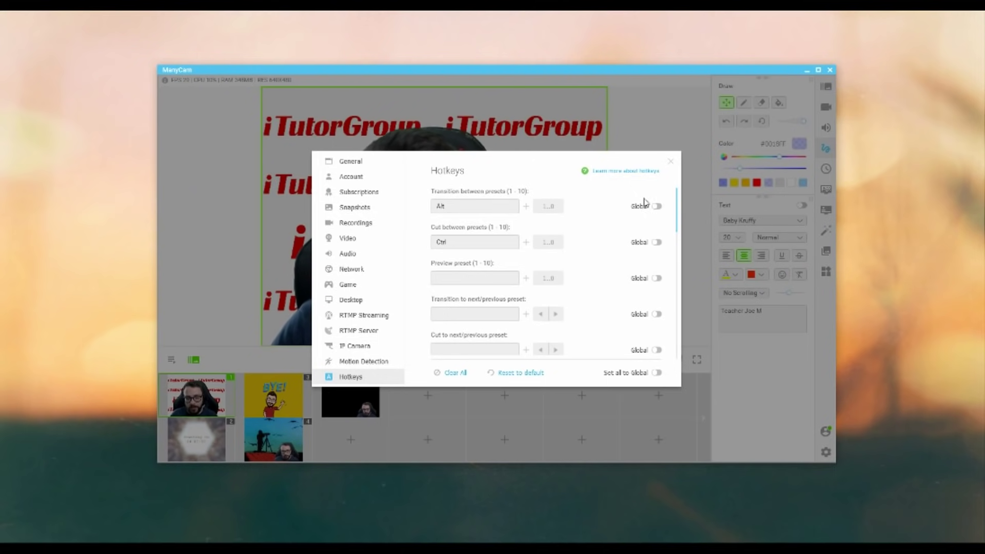
{"action": "mouse_move", "coordinate": [594, 201]}
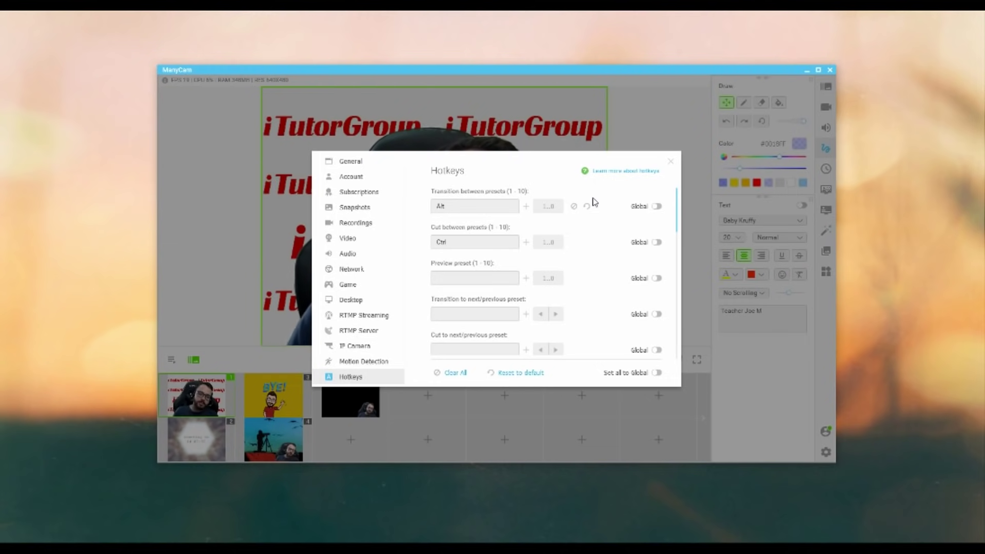
{"action": "mouse_move", "coordinate": [541, 230]}
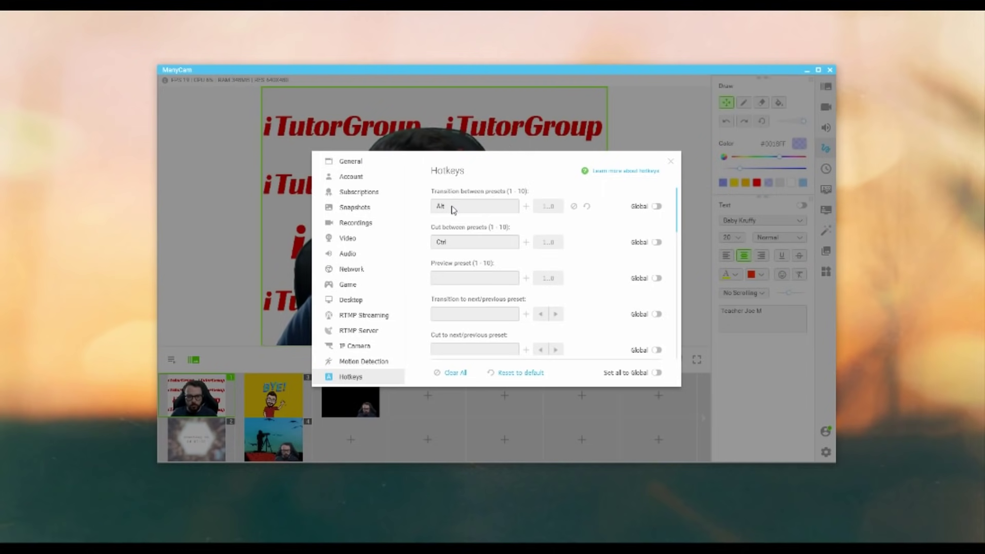
{"action": "left_click", "coordinate": [670, 161]}
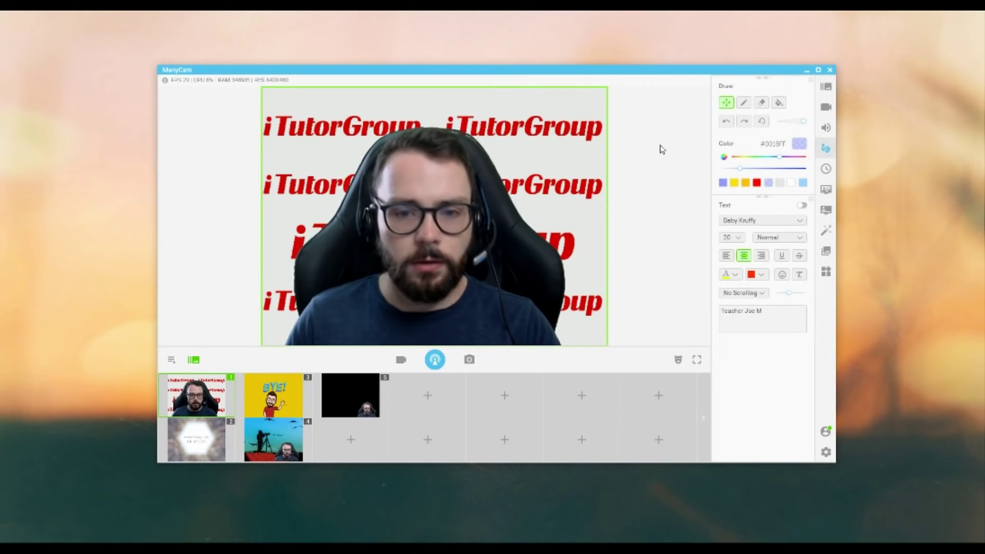
Demonstrate the preset transition hotkeys by switching repeatedly among presets 1 to 5, ending on preset 1 with the iTutorGroup background
{"action": "key", "text": "alt+2"}
{"action": "key", "text": "alt+3"}
{"action": "key", "text": "alt+4"}
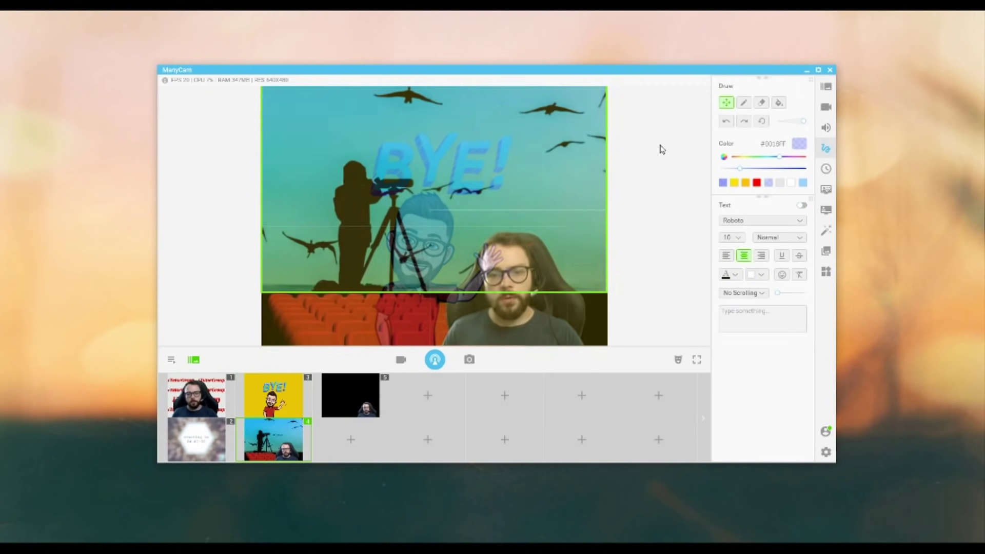
{"action": "key", "text": "alt+2"}
{"action": "key", "text": "alt+3"}
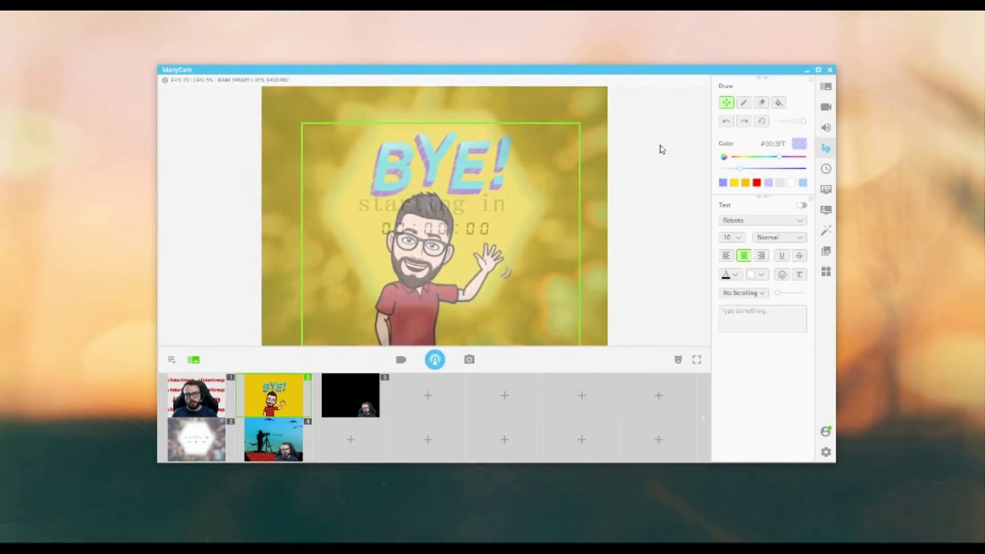
{"action": "key", "text": "alt+1"}
{"action": "key", "text": "alt+2"}
{"action": "key", "text": "alt+3"}
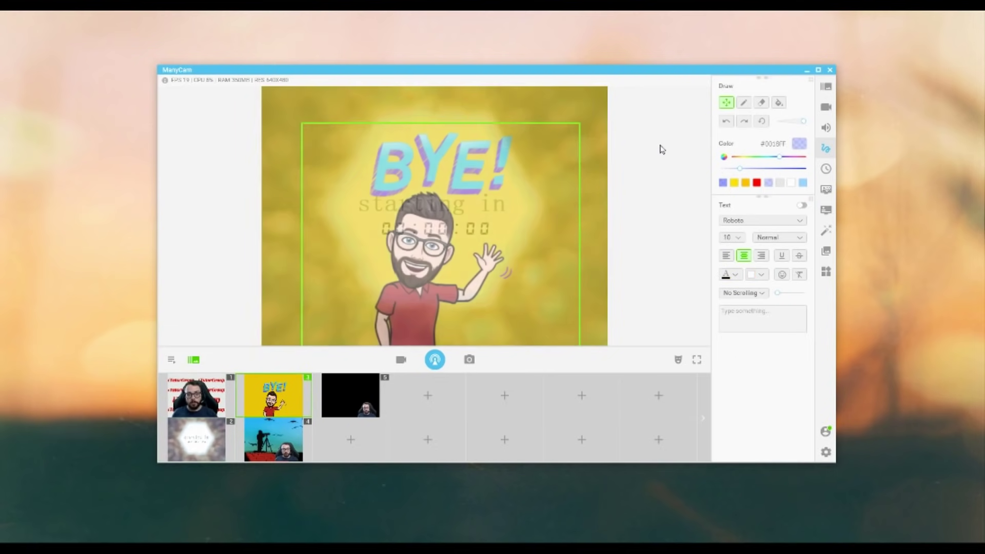
{"action": "key", "text": "alt+4"}
{"action": "key", "text": "alt+5"}
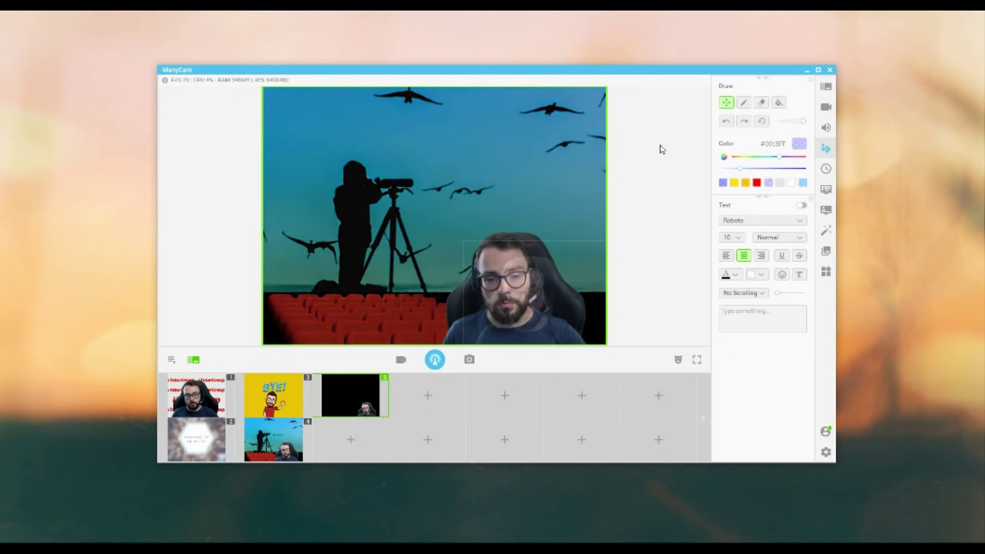
{"action": "key", "text": "alt+1"}
{"action": "key", "text": "alt+2"}
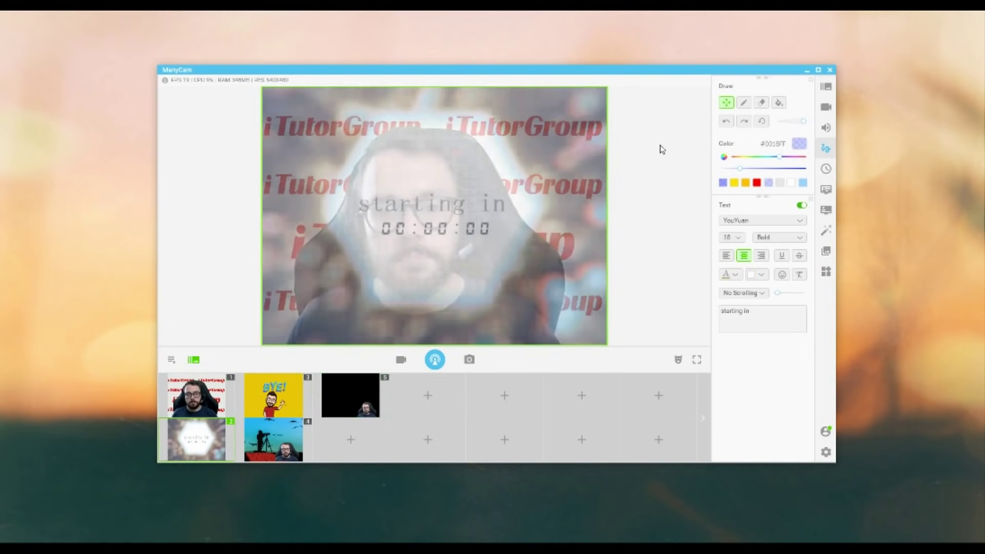
{"action": "key", "text": "alt+3"}
{"action": "key", "text": "alt+4"}
{"action": "key", "text": "alt+1"}
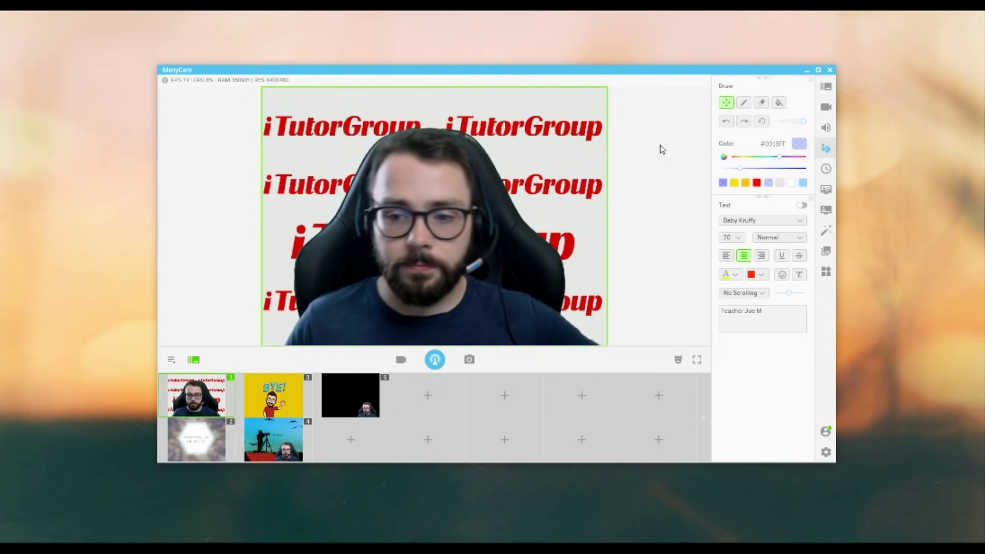
Reopen the general settings for a final look and close them
{"action": "left_click", "coordinate": [825, 452]}
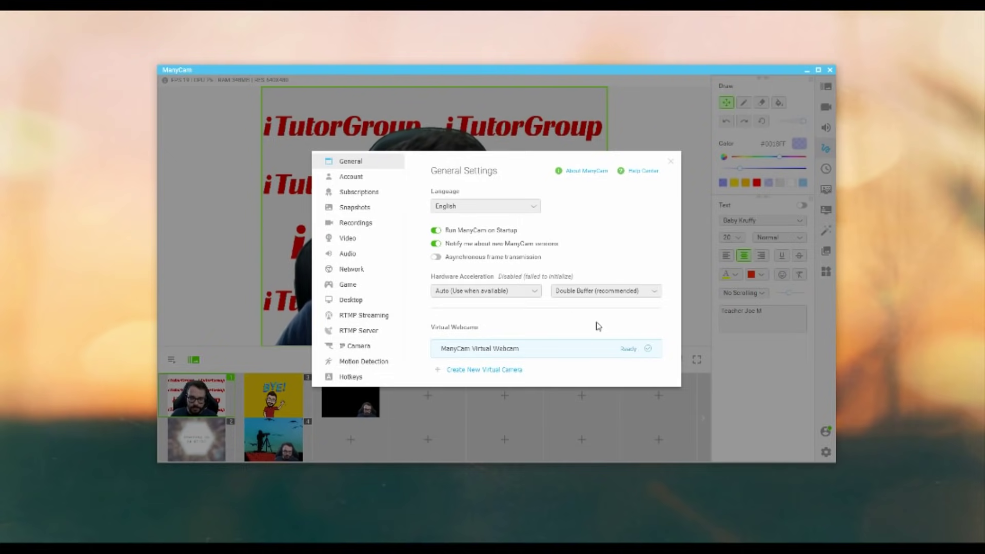
{"action": "left_click", "coordinate": [673, 162]}
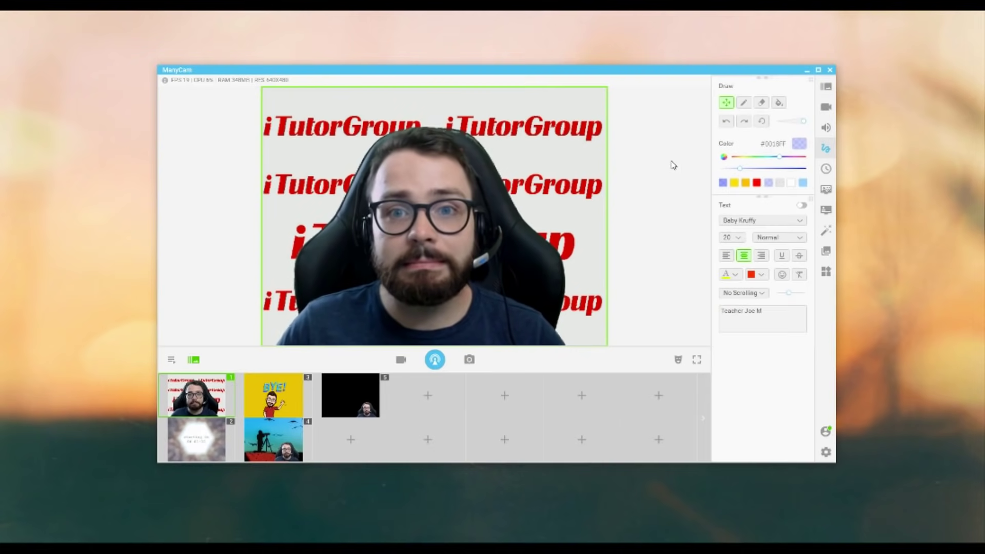